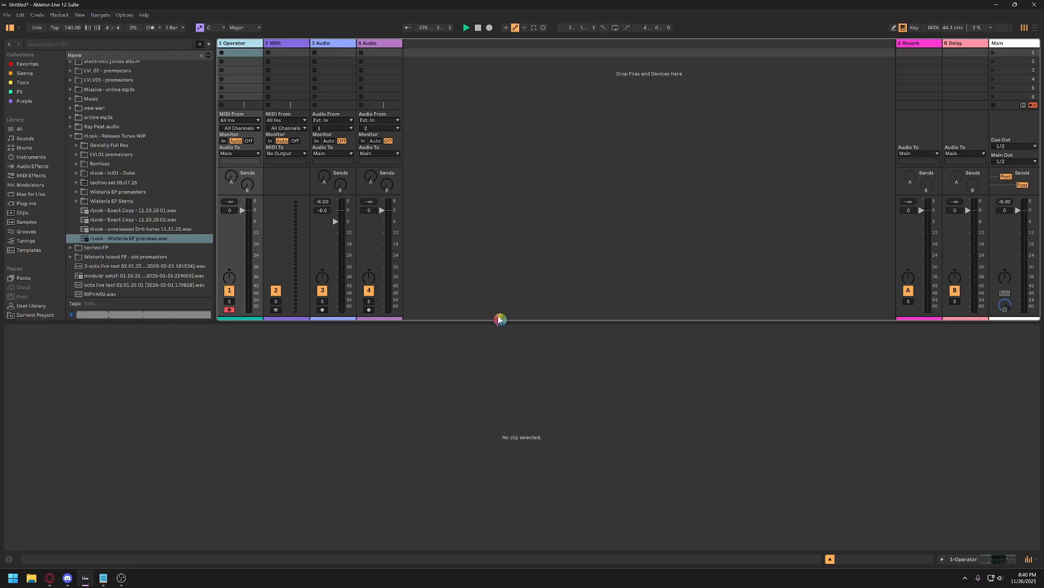
# Remove the Operator instrument from the first track and disarm that track's recording.
pyautogui.moveTo(539, 321); pyautogui.dragTo(550, 412)
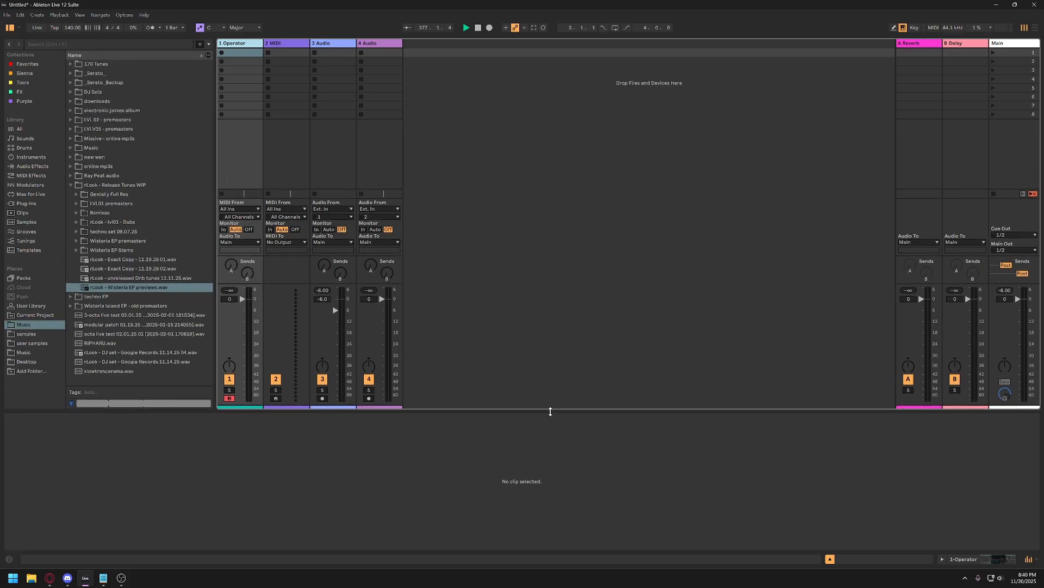
pyautogui.click(245, 43)
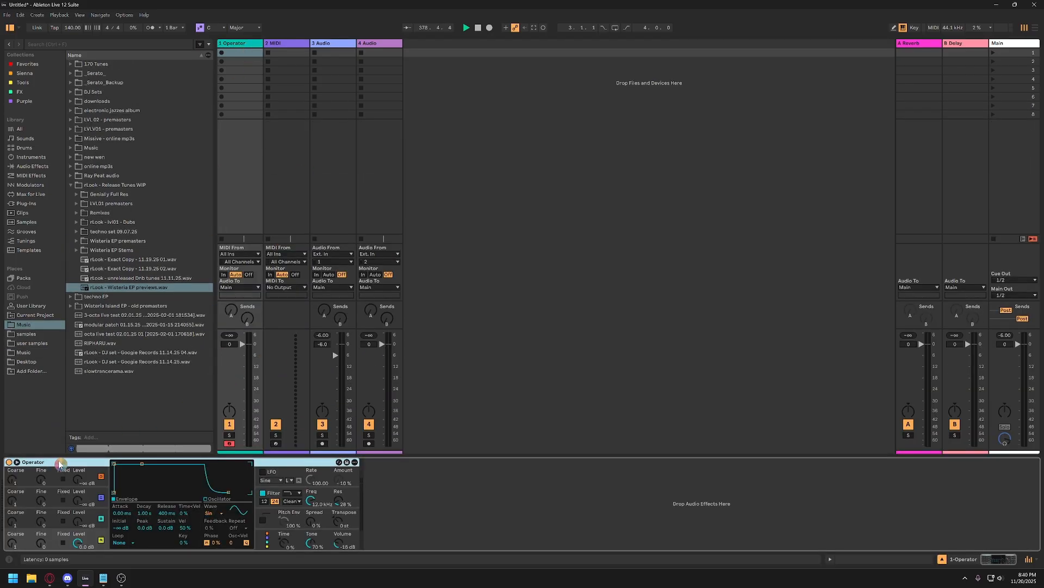
pyautogui.press('Delete')
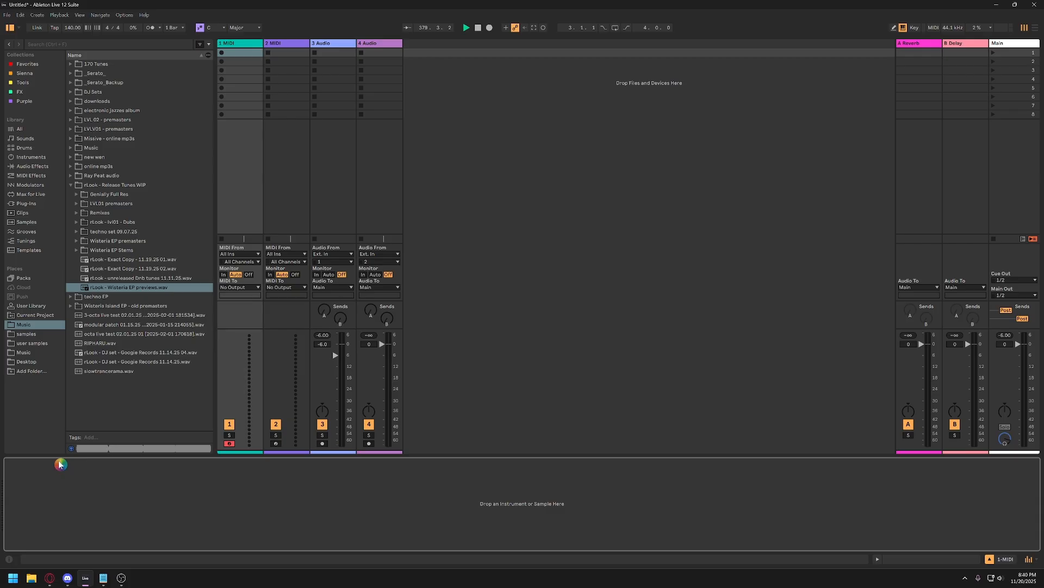
pyautogui.click(229, 444)
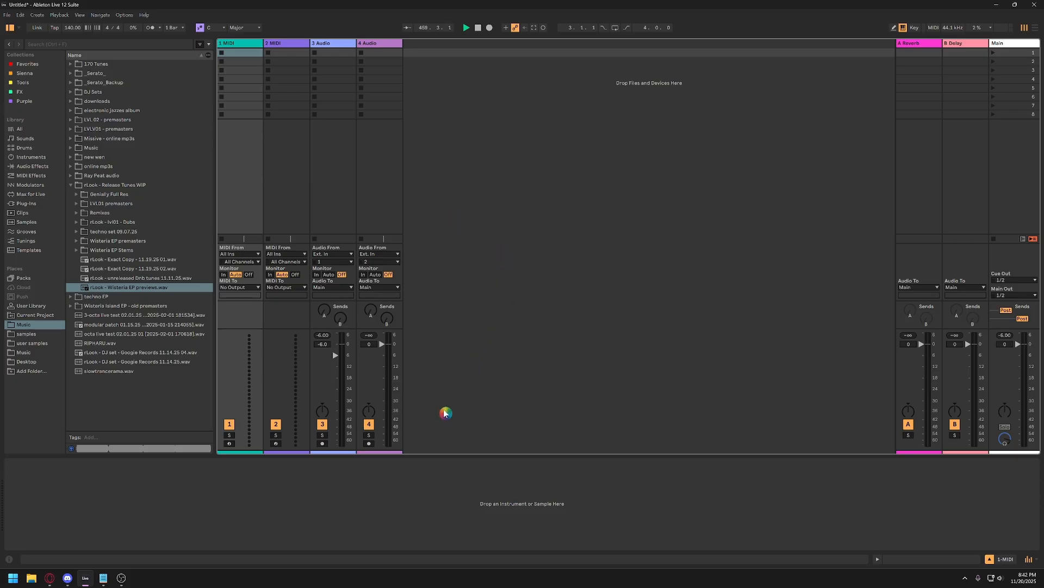
# Search Windows for "sound", open the Sound settings and bring up the additional sound settings window listing the playback devices.
pyautogui.press('super')
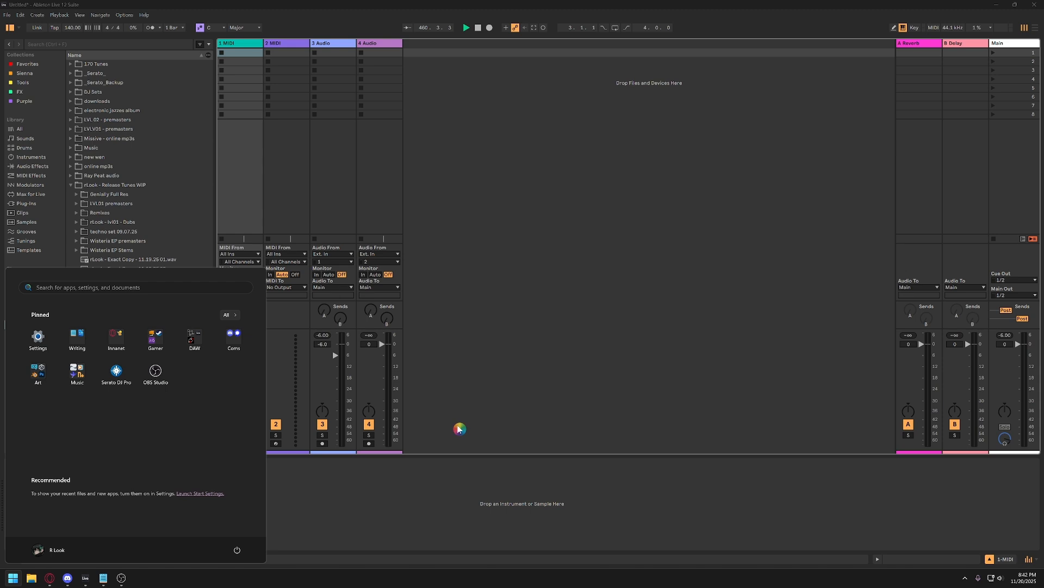
pyautogui.press('super')
pyautogui.press('super')
pyautogui.write('sound')
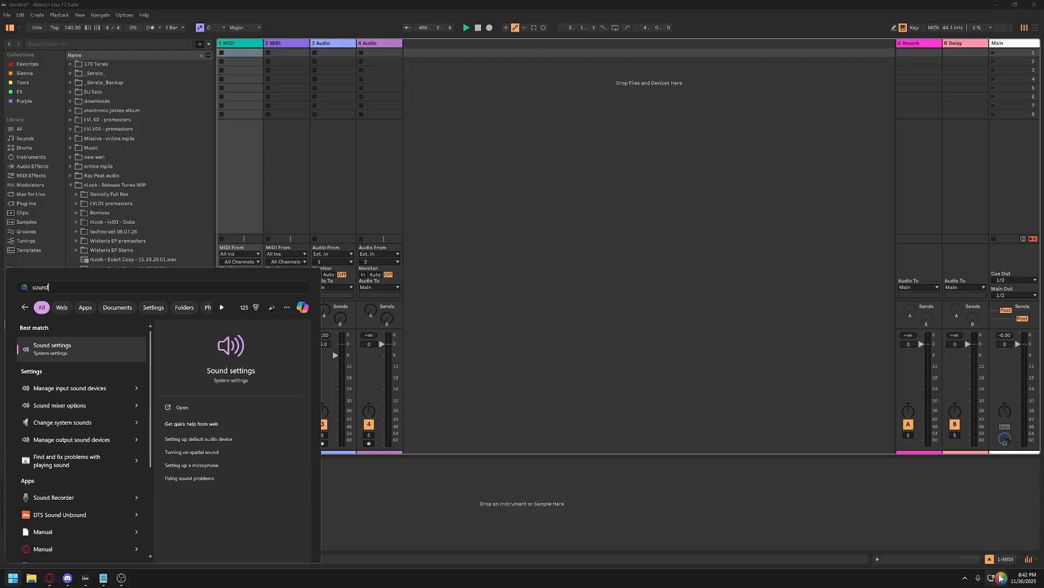
pyautogui.click(66, 351)
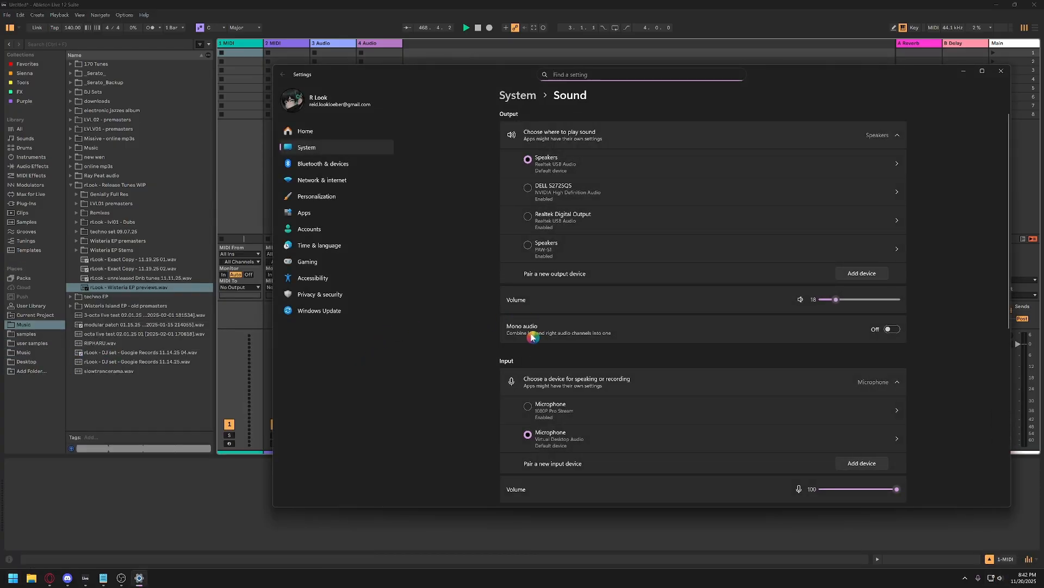
pyautogui.scroll(-4, 601, 265)
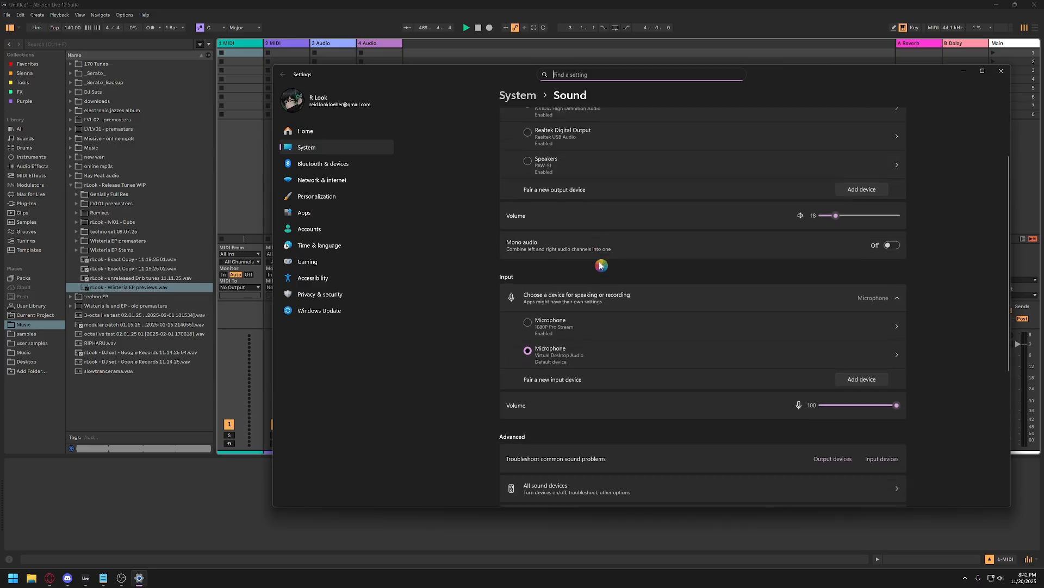
pyautogui.scroll(-2, 600, 264)
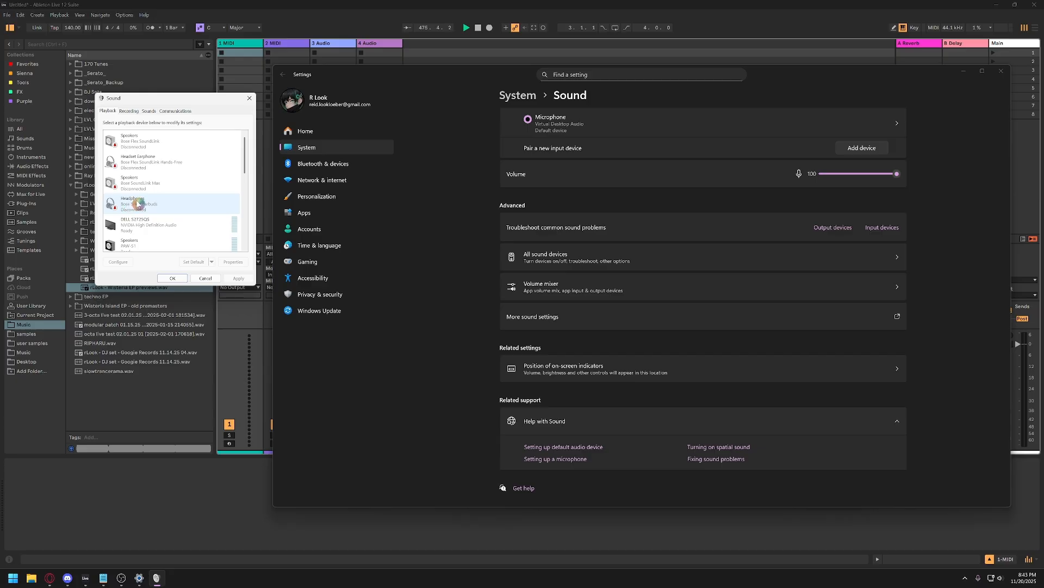
# Review the default format and exclusive mode options of the Realtek USB Audio speakers, and close the Windows sound windows.
pyautogui.moveTo(195, 101); pyautogui.dragTo(194, 131)
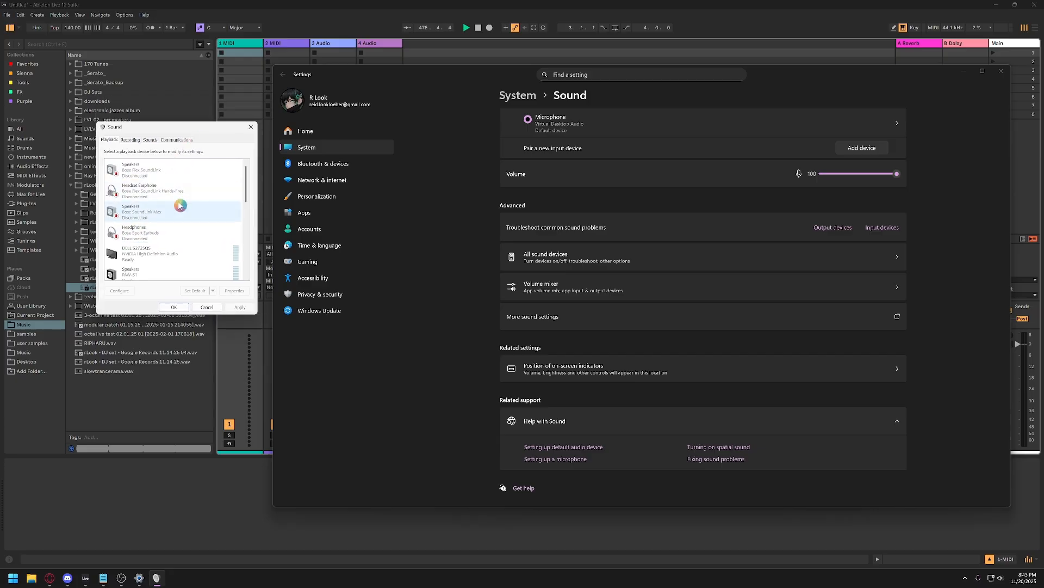
pyautogui.scroll(-3, 178, 209)
pyautogui.scroll(-3, 178, 211)
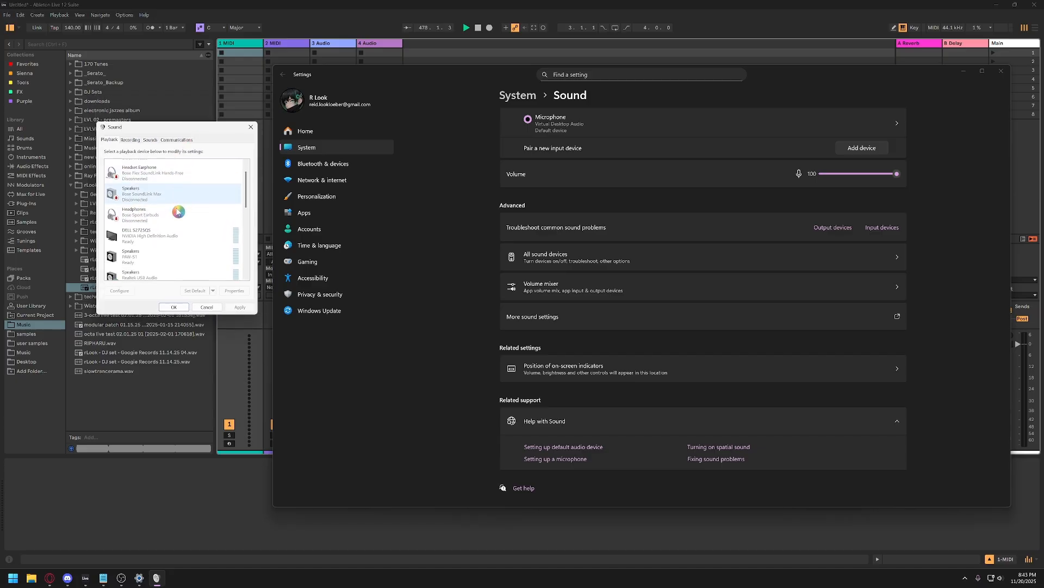
pyautogui.scroll(-1, 178, 211)
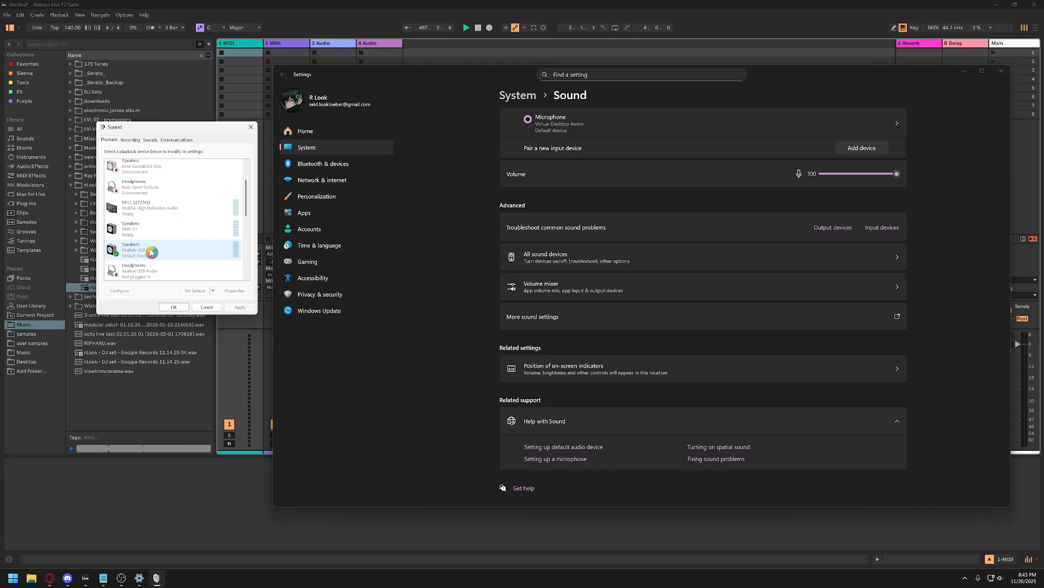
pyautogui.scroll(-1, 153, 249)
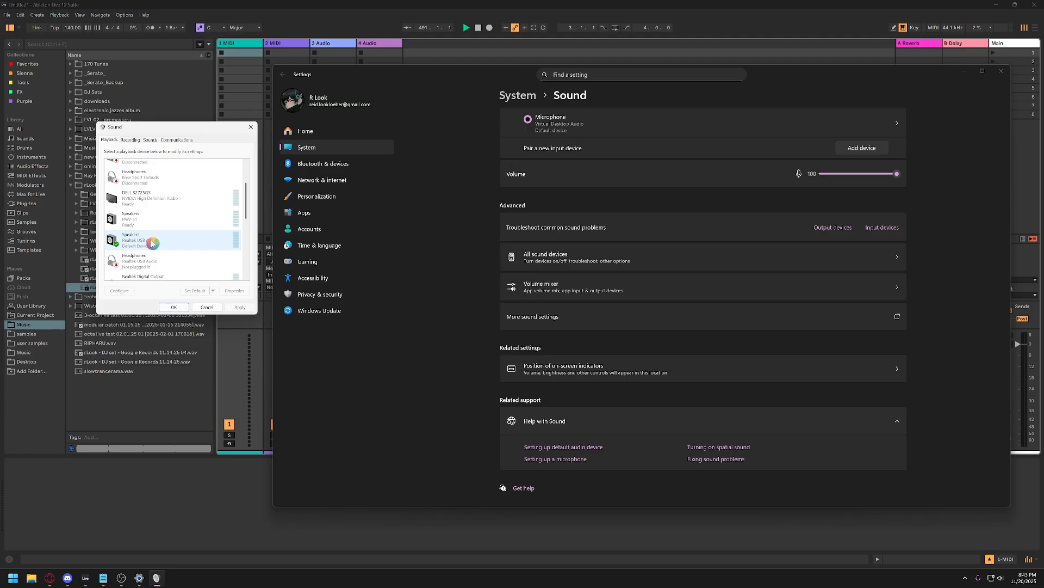
pyautogui.rightClick(142, 241)
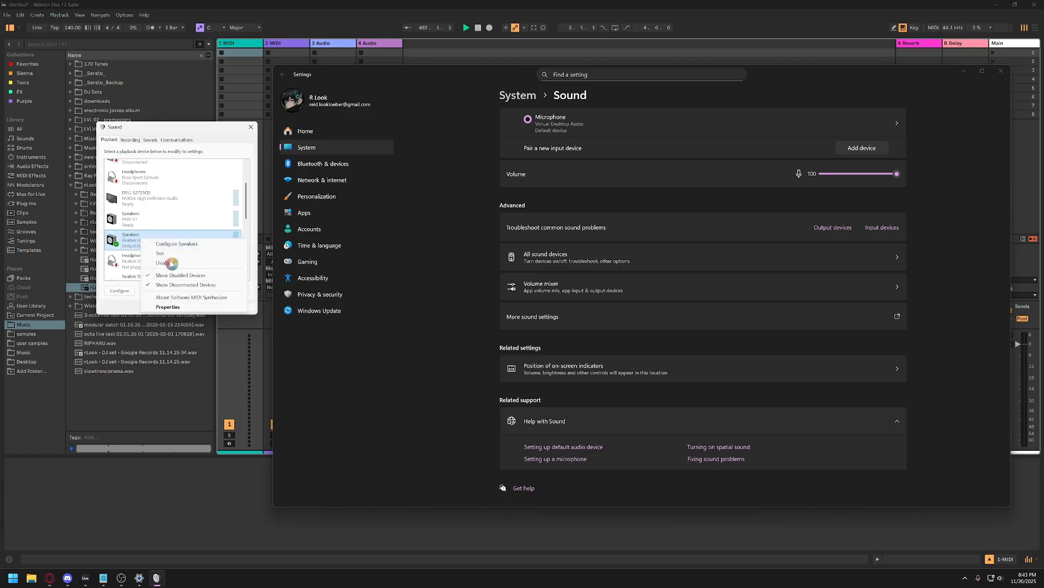
pyautogui.click(178, 308)
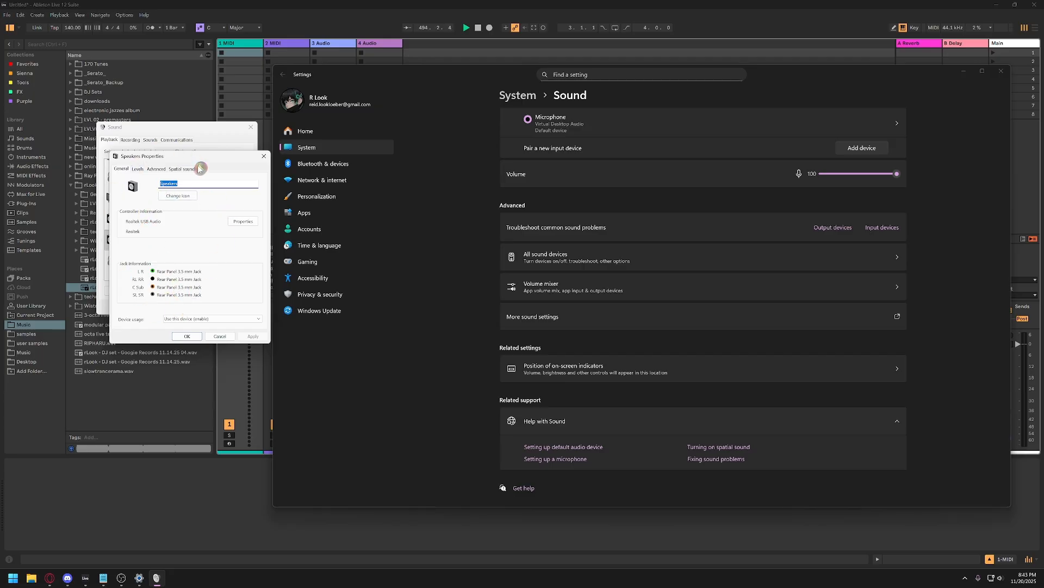
pyautogui.click(156, 169)
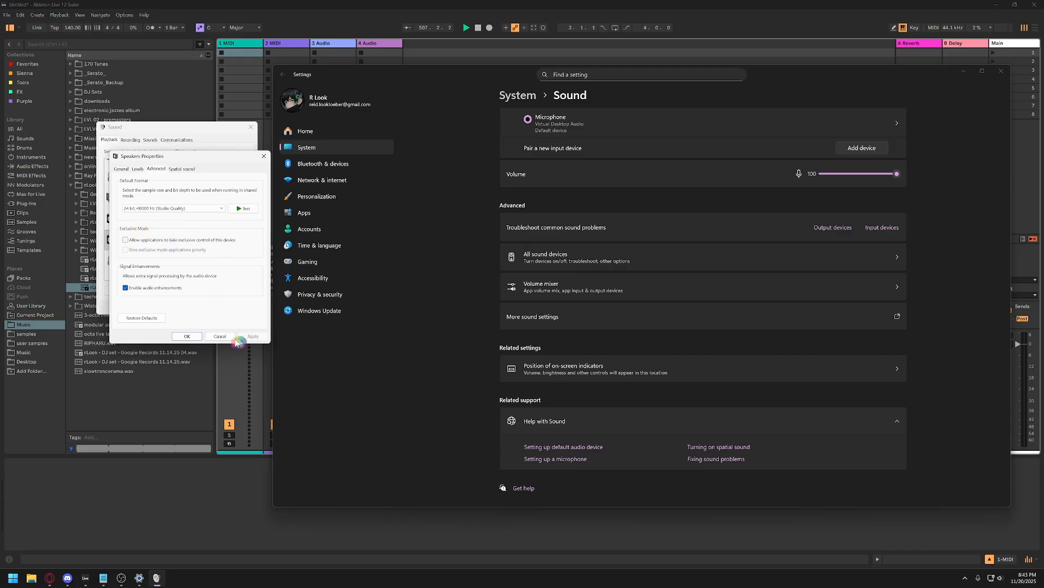
pyautogui.click(187, 336)
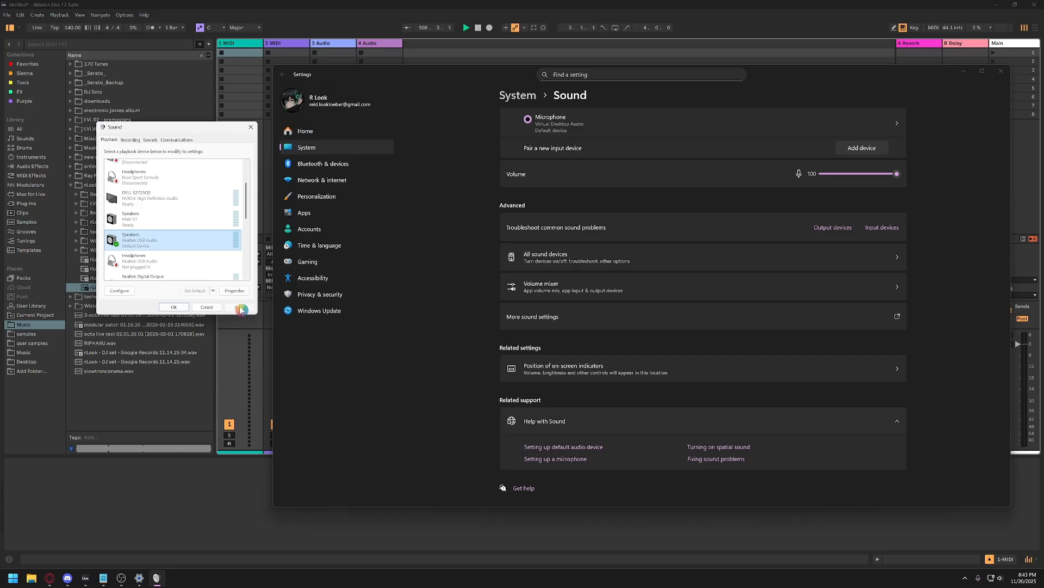
pyautogui.click(175, 307)
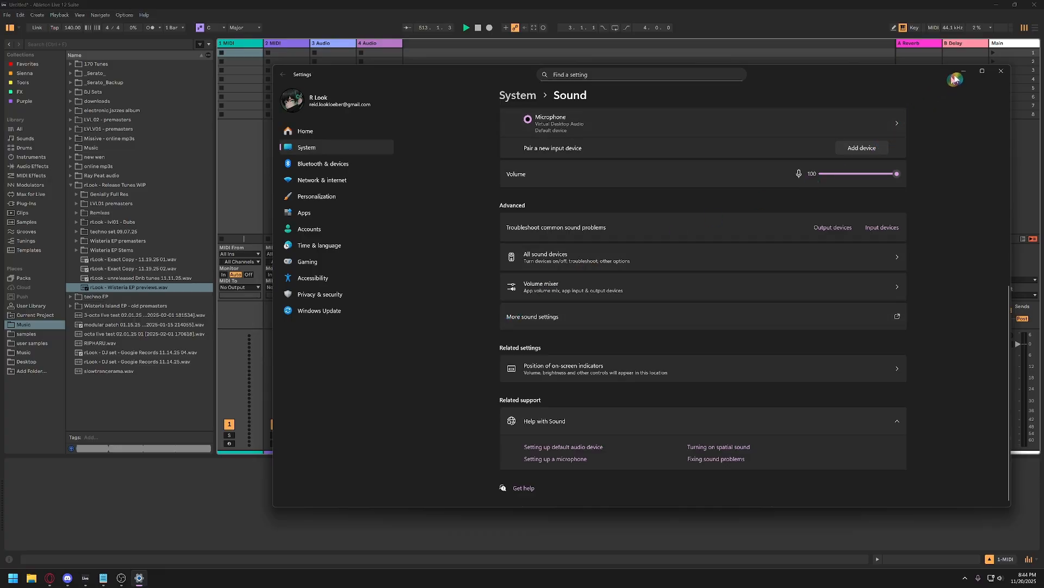
pyautogui.click(1002, 74)
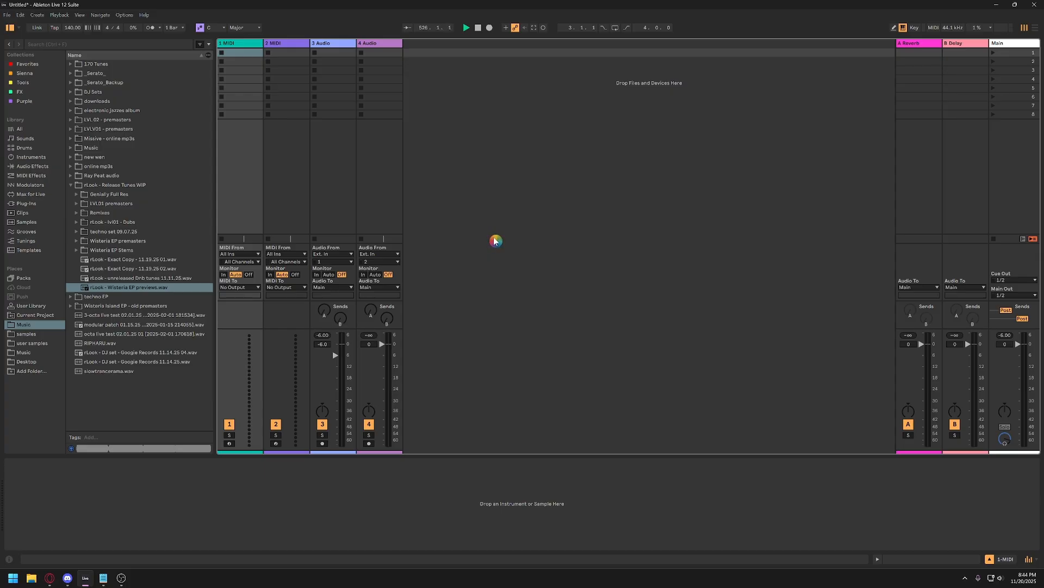
# Open Live's audio settings and choose ASIO as the driver type with FL Studio ASIO as the audio device.
pyautogui.click(124, 15)
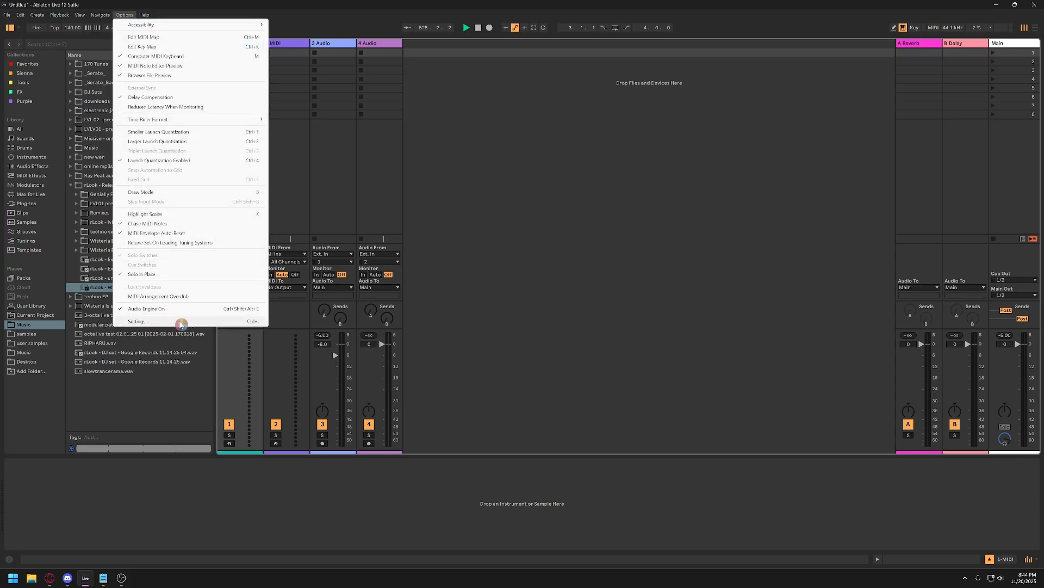
pyautogui.click(235, 322)
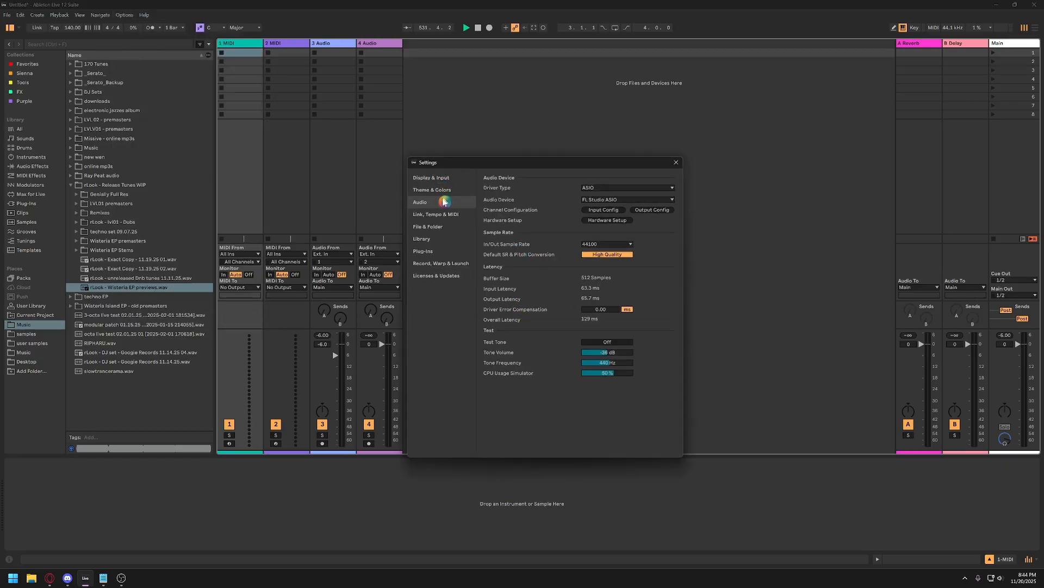
pyautogui.click(601, 188)
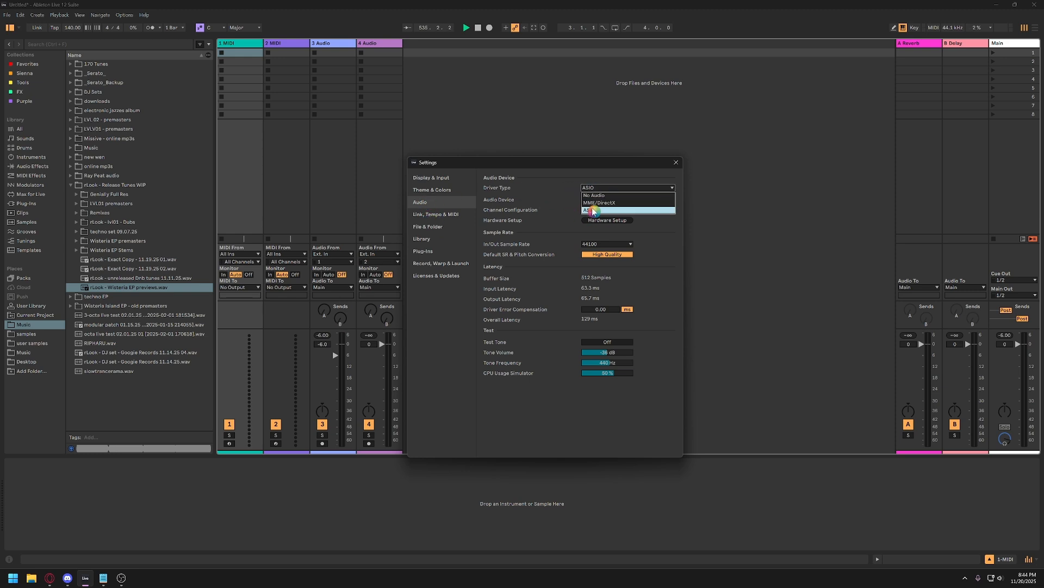
pyautogui.click(593, 210)
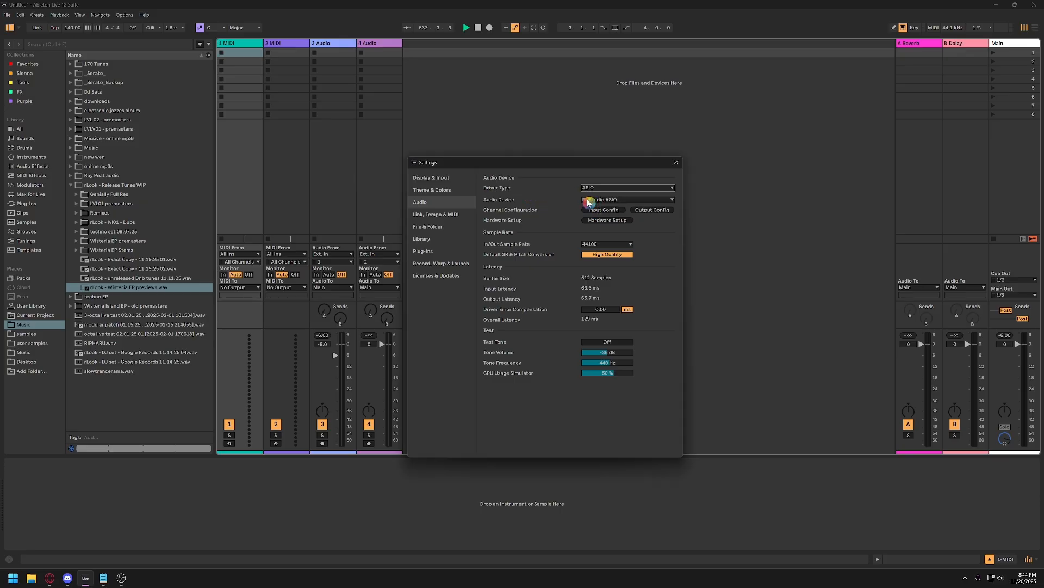
pyautogui.click(592, 201)
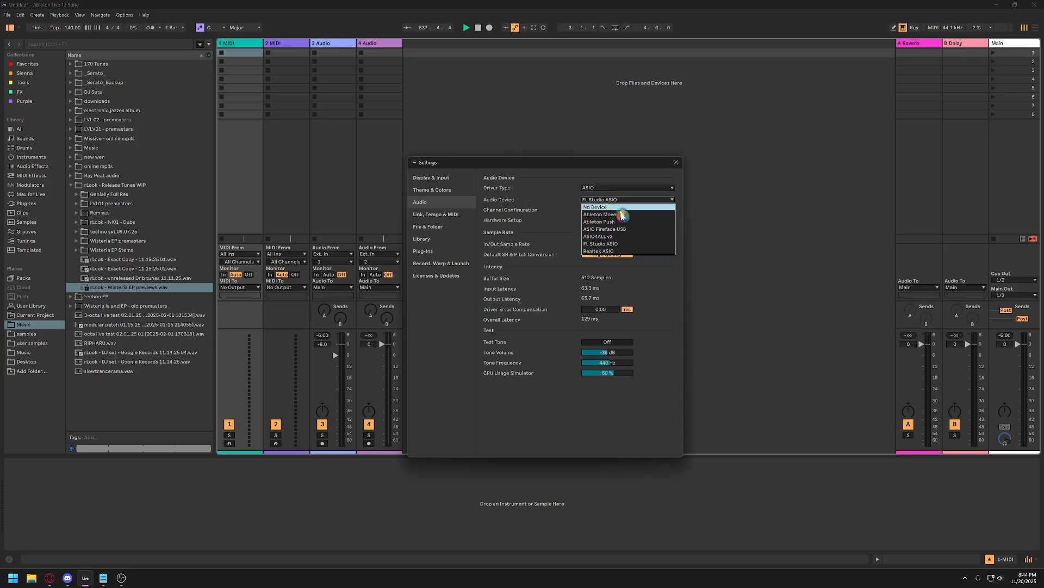
pyautogui.click(597, 244)
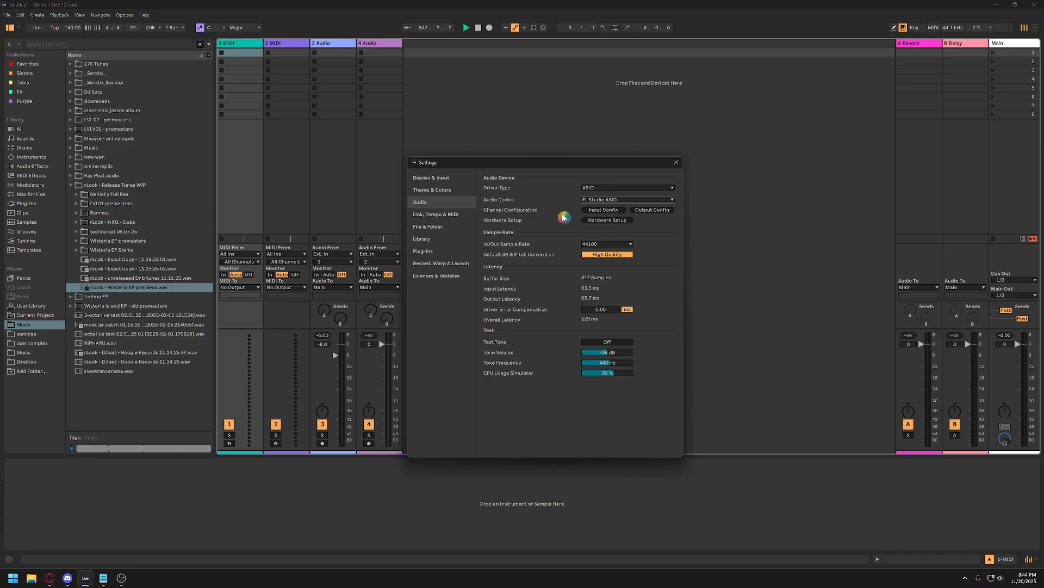
# Choose Speakers (Realtek USB Audio) as the output in the FL Studio ASIO hardware setup and close it.
pyautogui.click(600, 223)
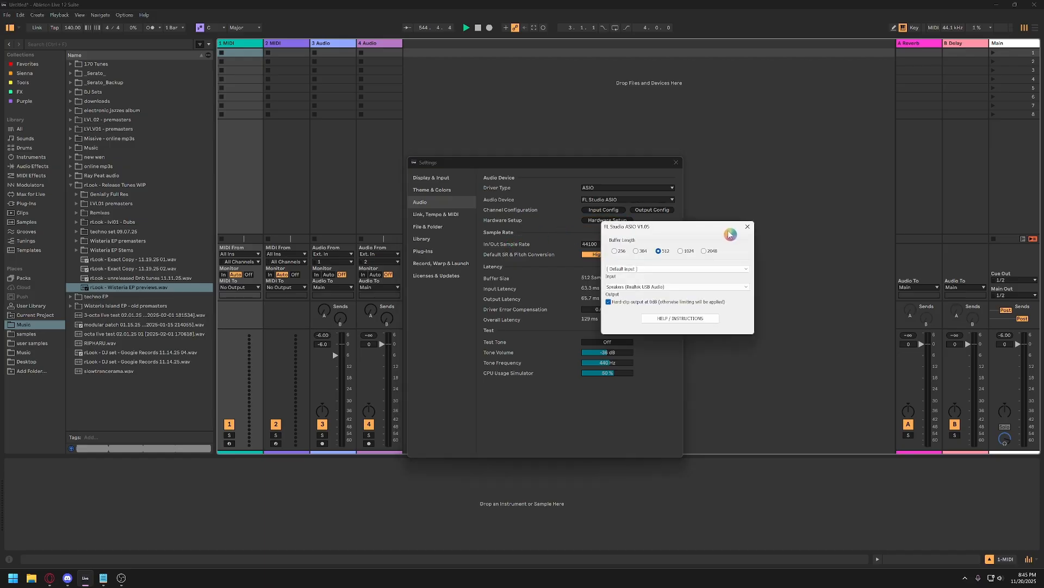
pyautogui.moveTo(730, 234); pyautogui.dragTo(767, 247)
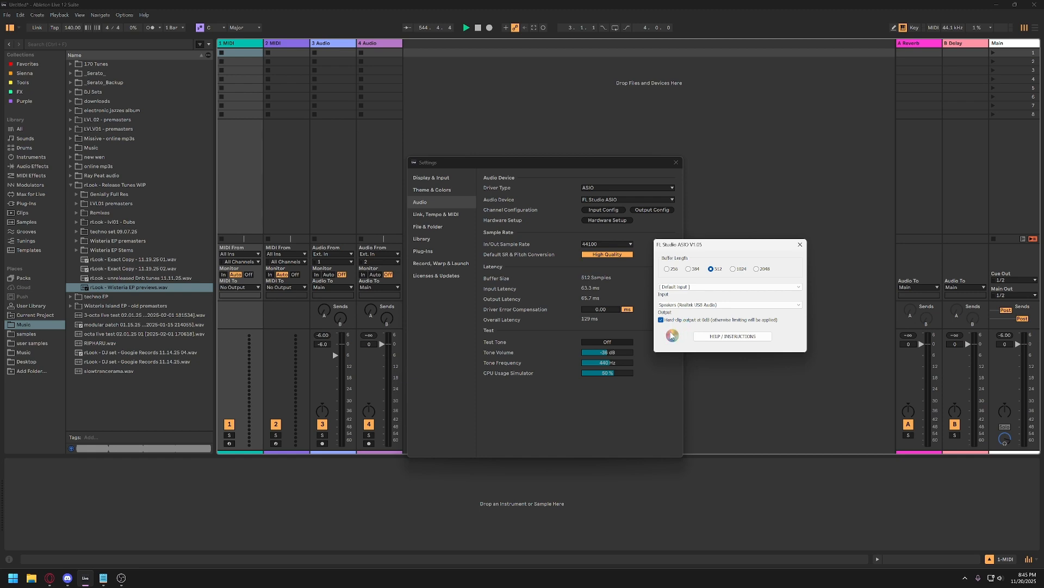
pyautogui.click(691, 307)
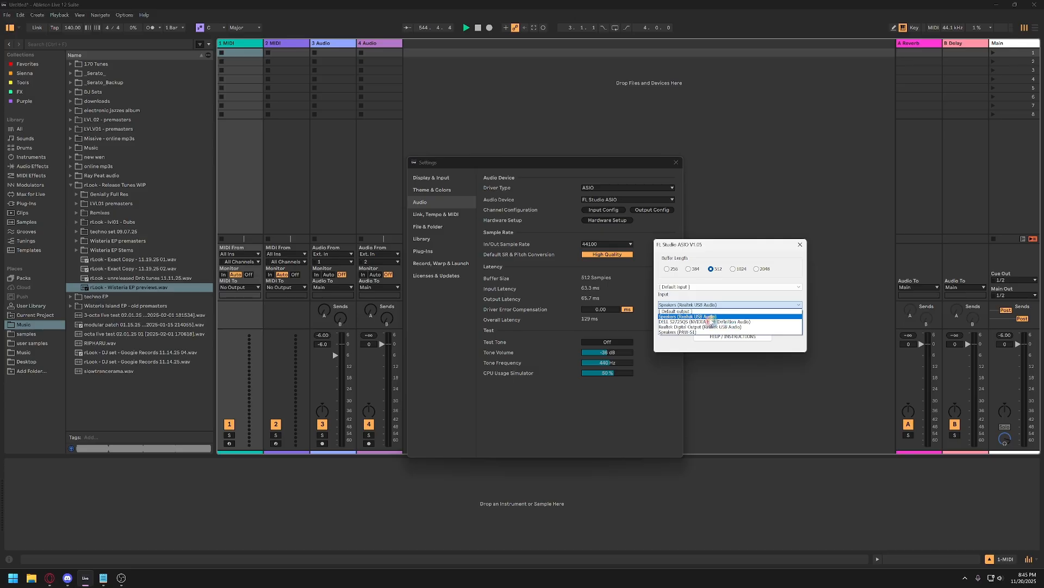
pyautogui.click(707, 318)
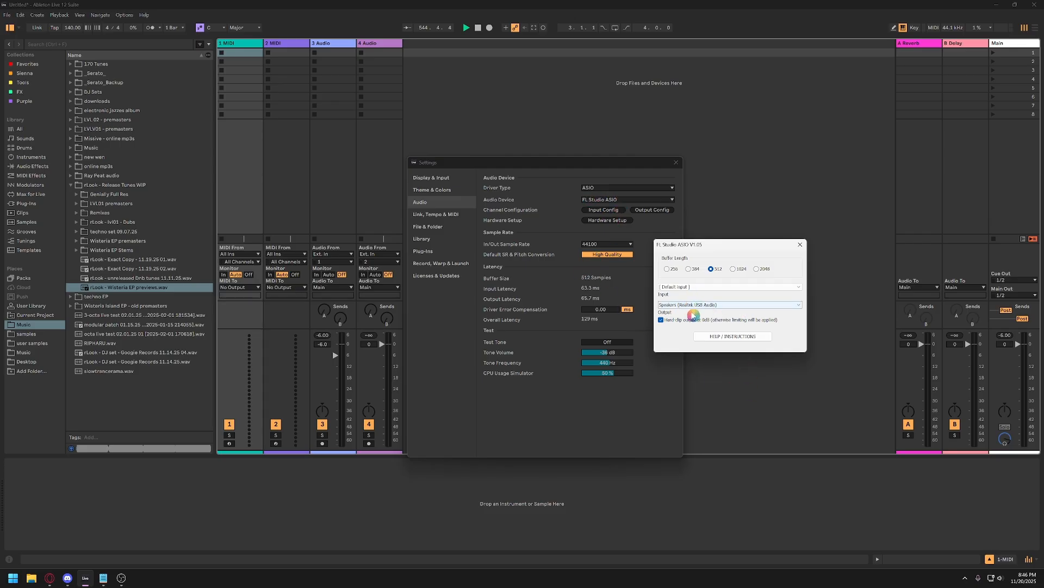
pyautogui.click(799, 247)
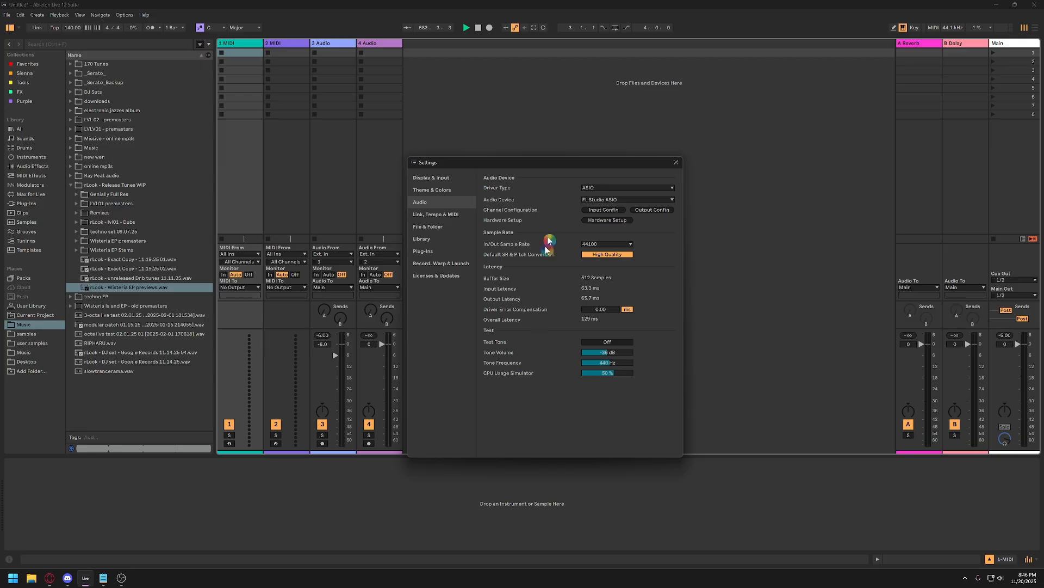
# Switch the test tone on and back off to check the audio output.
pyautogui.click(602, 343)
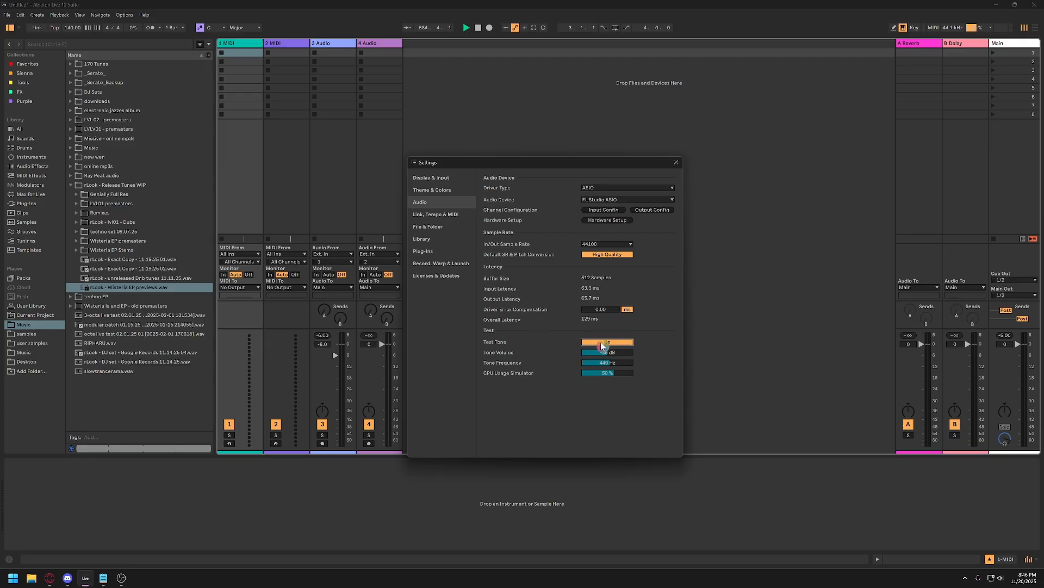
pyautogui.click(602, 342)
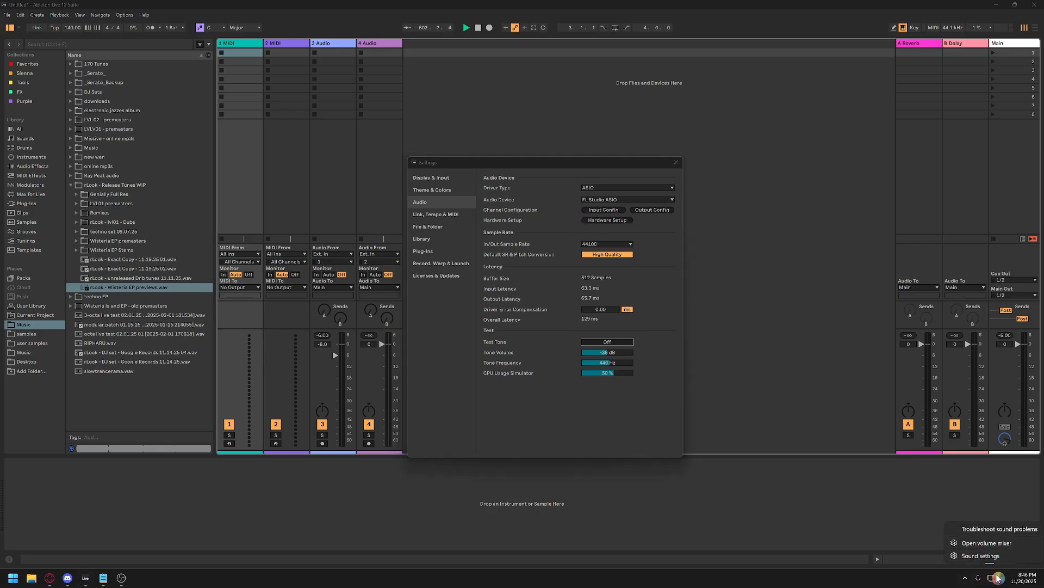
# Check which sound output device Windows is using in the taskbar's volume controls, and return to the audio settings.
pyautogui.click(1002, 580)
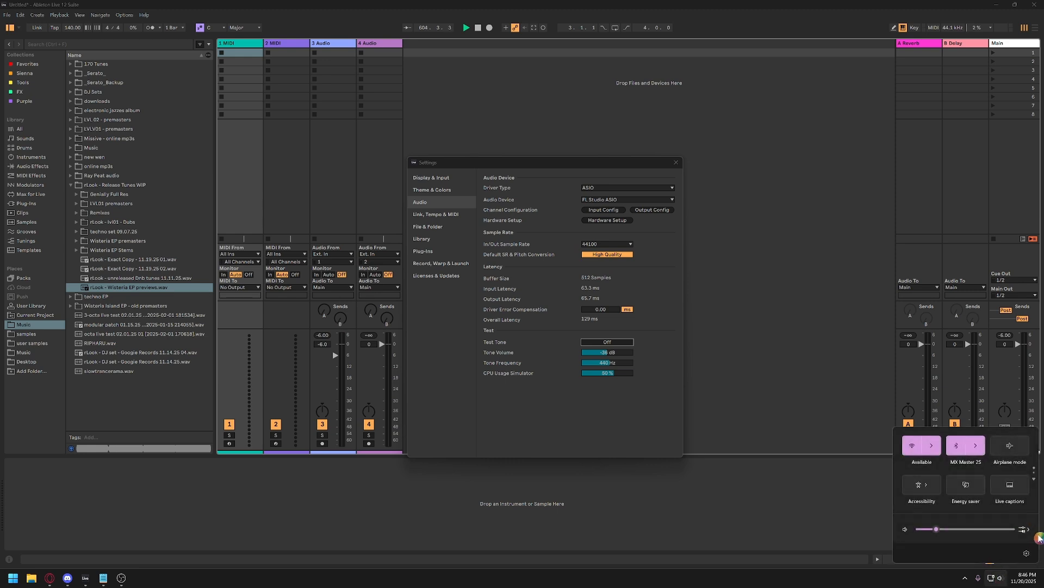
pyautogui.click(1030, 531)
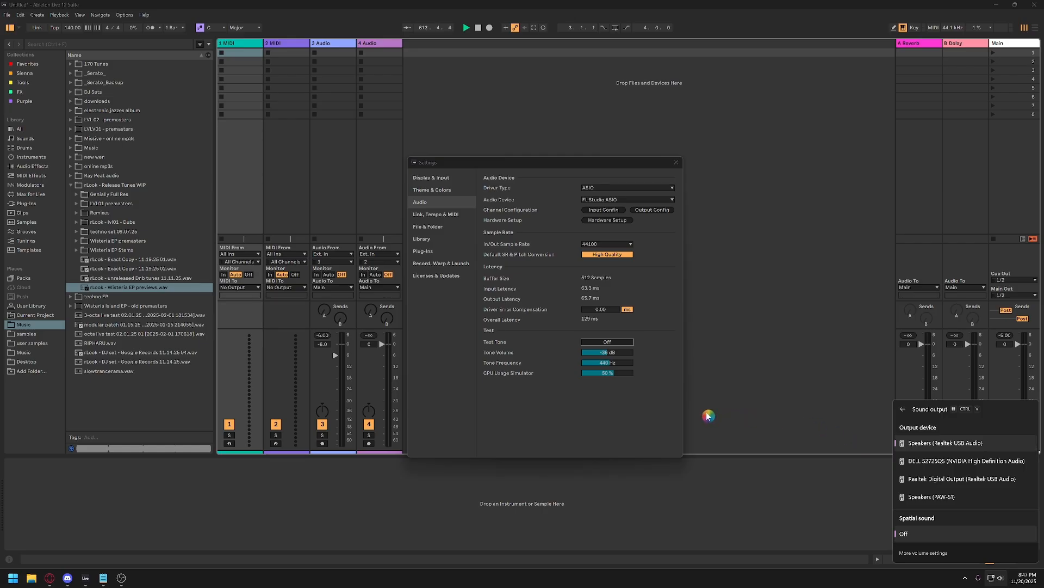
pyautogui.click(630, 408)
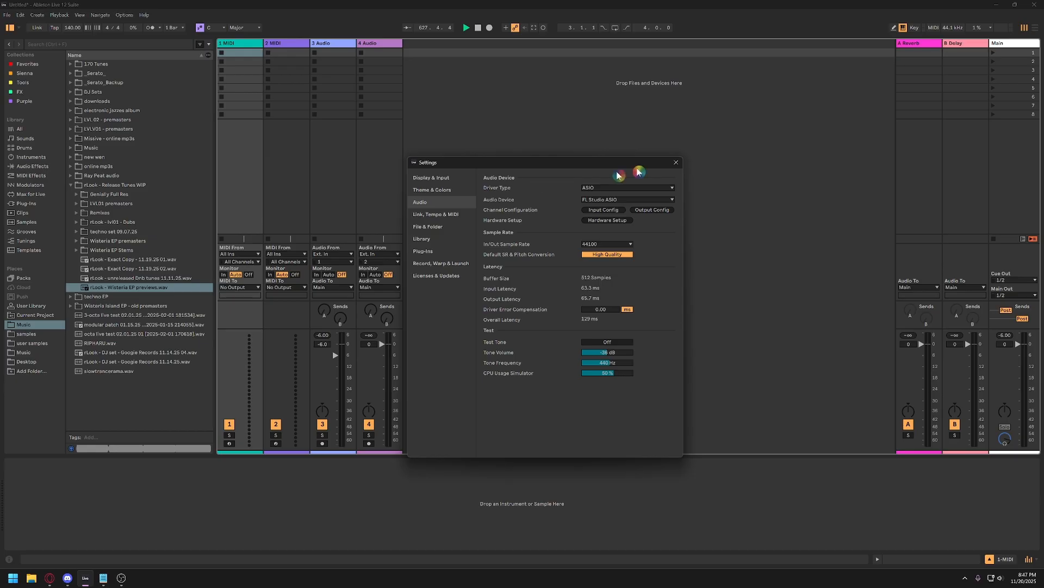
# View the Licenses & Updates settings, return to the audio settings and close the Settings window.
pyautogui.click(435, 276)
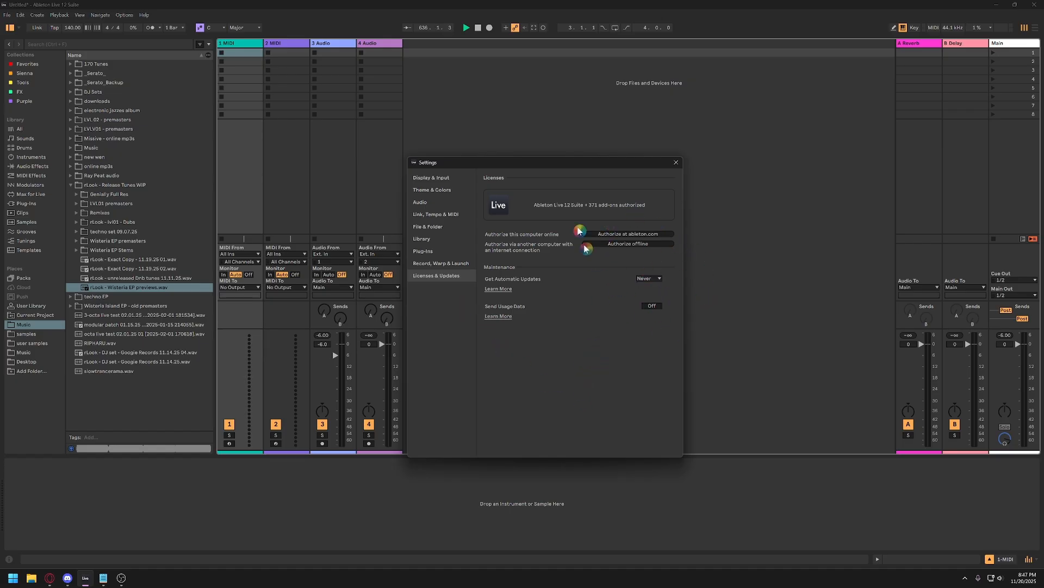
pyautogui.click(432, 205)
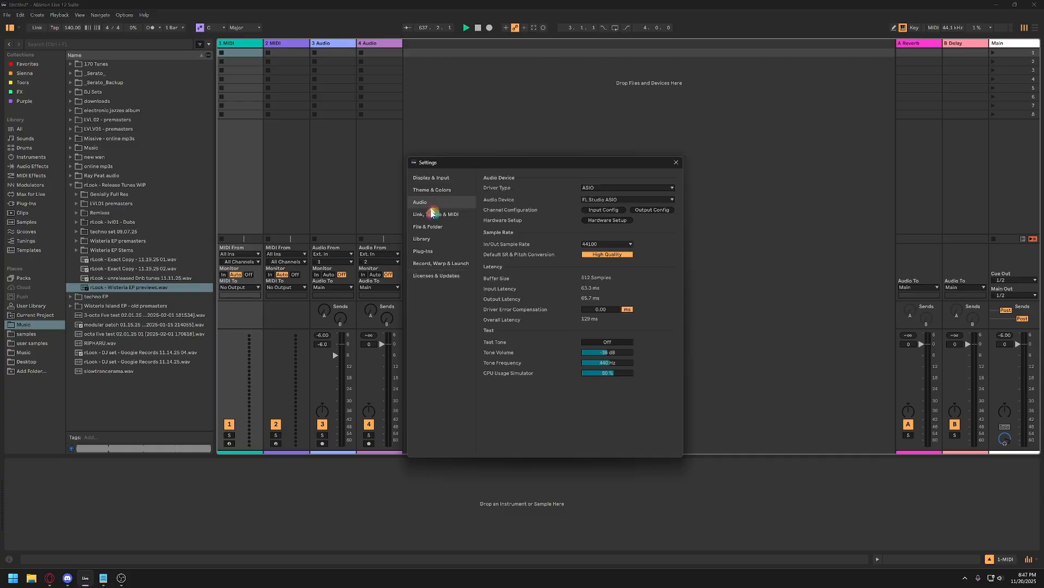
pyautogui.click(677, 165)
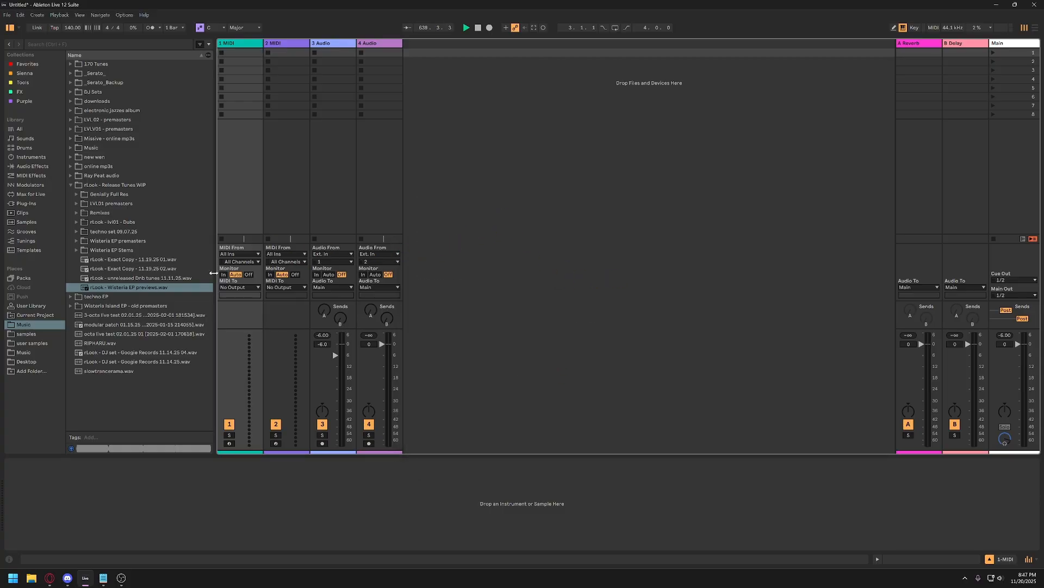
# Load the Operator instrument from the browser onto the 1 MIDI track.
pyautogui.click(31, 157)
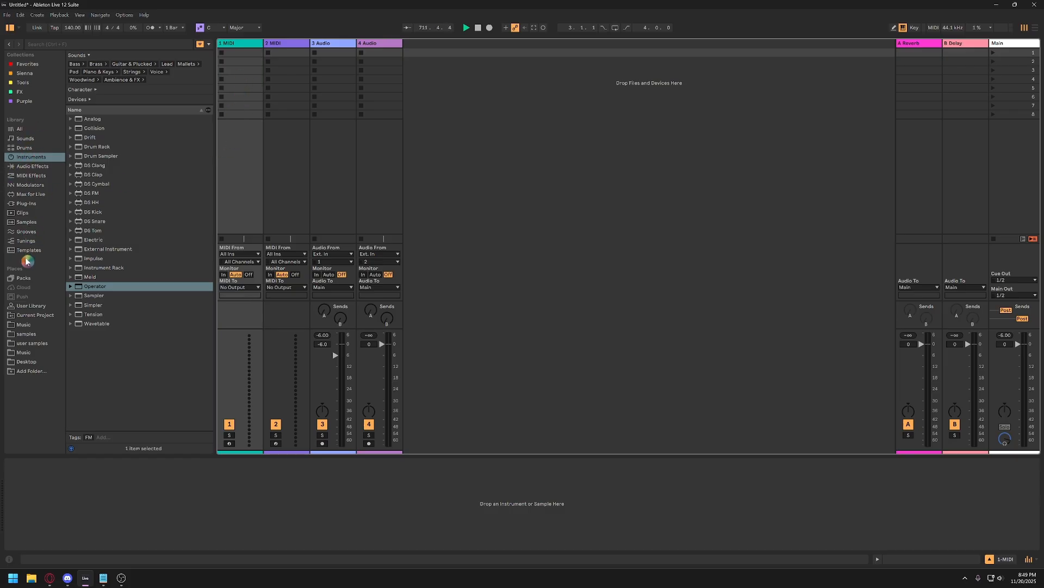
pyautogui.click(30, 157)
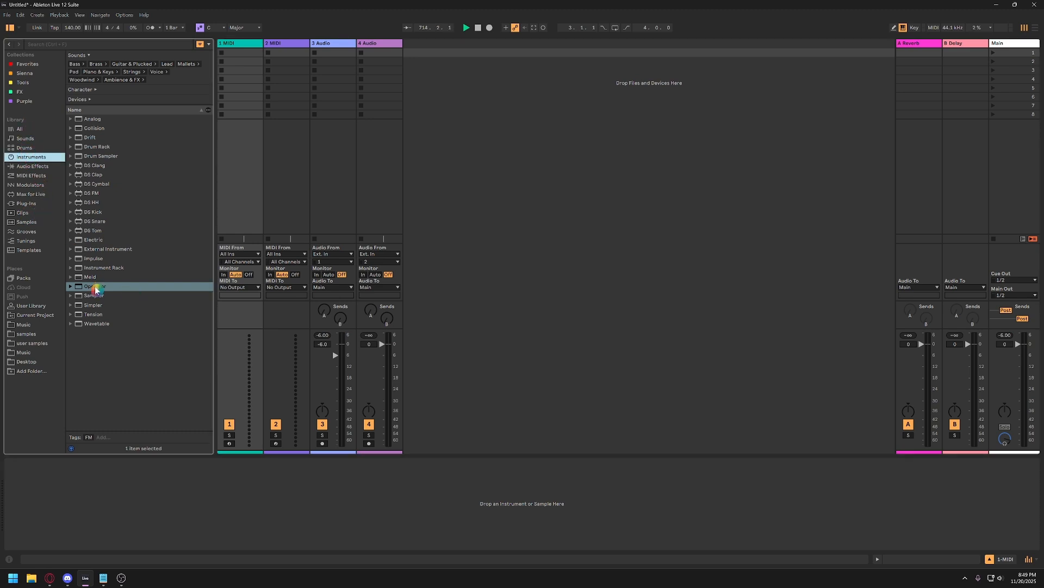
pyautogui.click(95, 287)
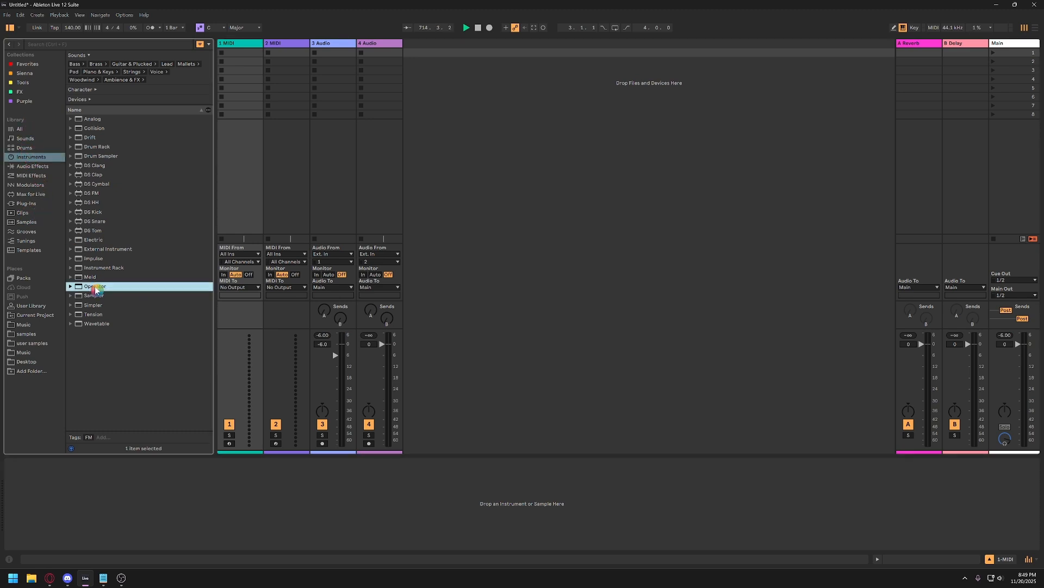
pyautogui.click(241, 48)
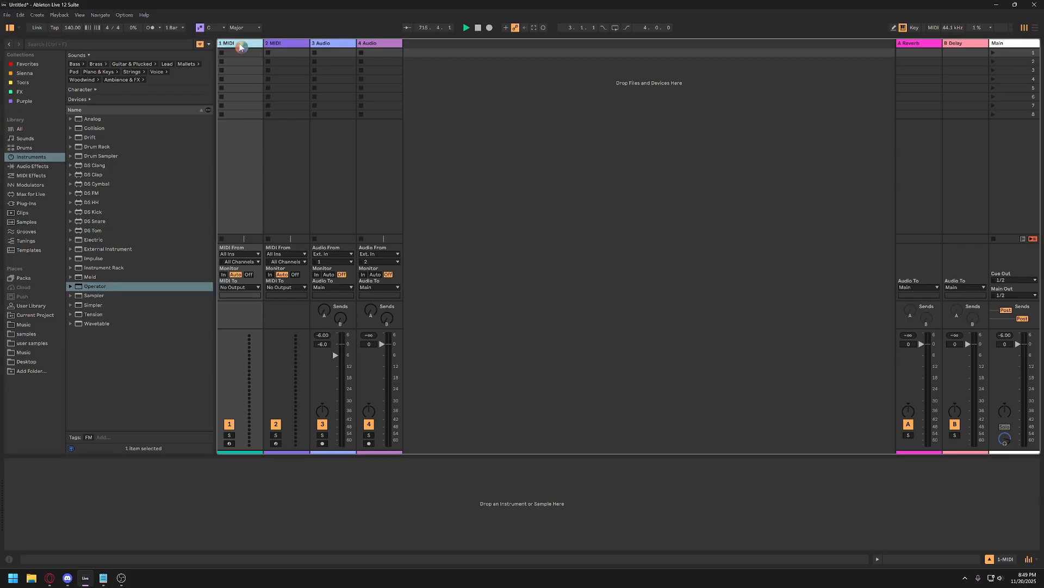
pyautogui.click(101, 288)
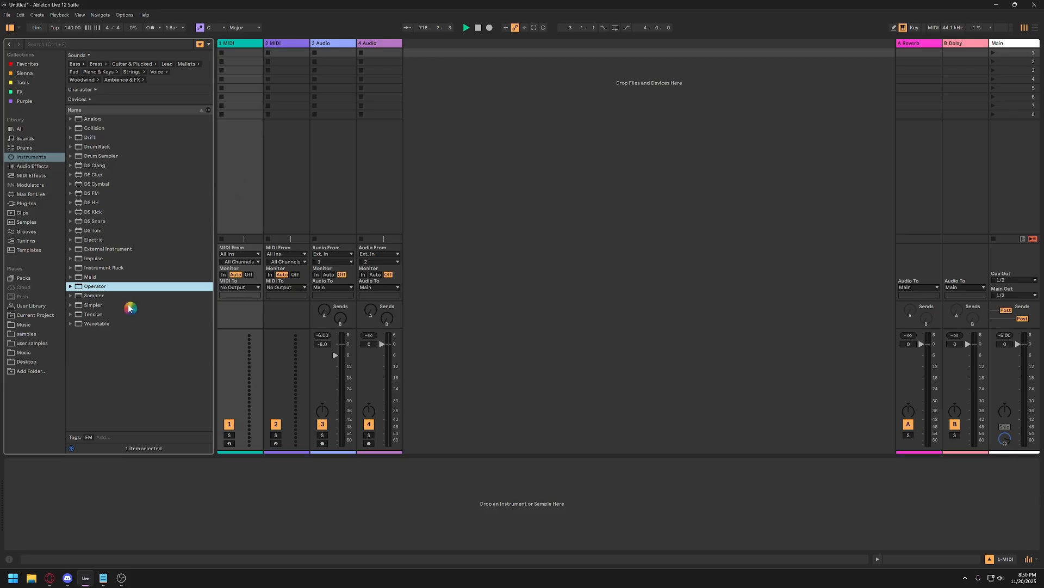
pyautogui.doubleClick(94, 288)
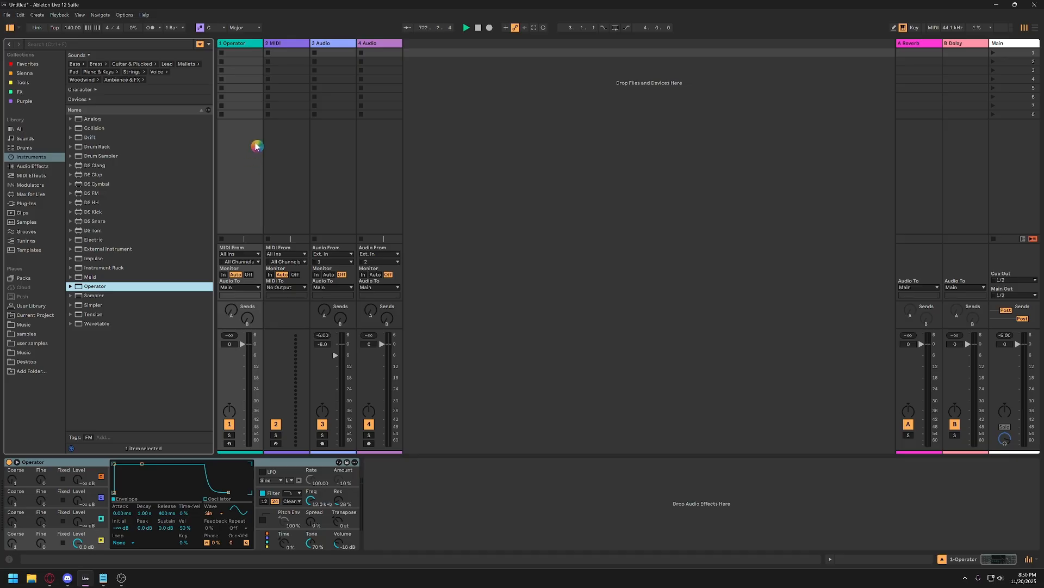
# Preview several drum kits in the browser and load Control Kit.adg onto the 2 MIDI track.
pyautogui.click(294, 48)
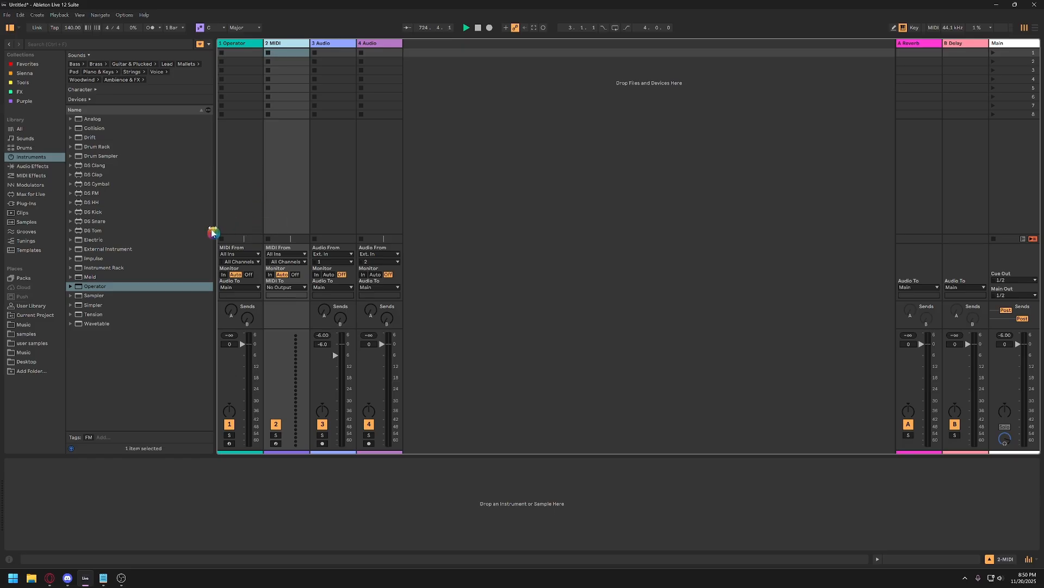
pyautogui.click(23, 149)
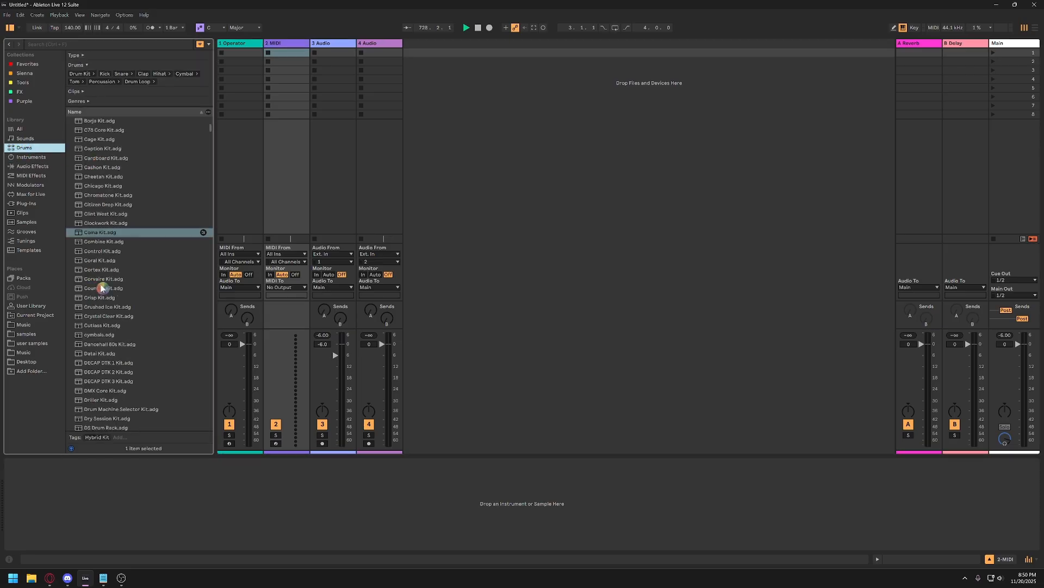
pyautogui.click(103, 204)
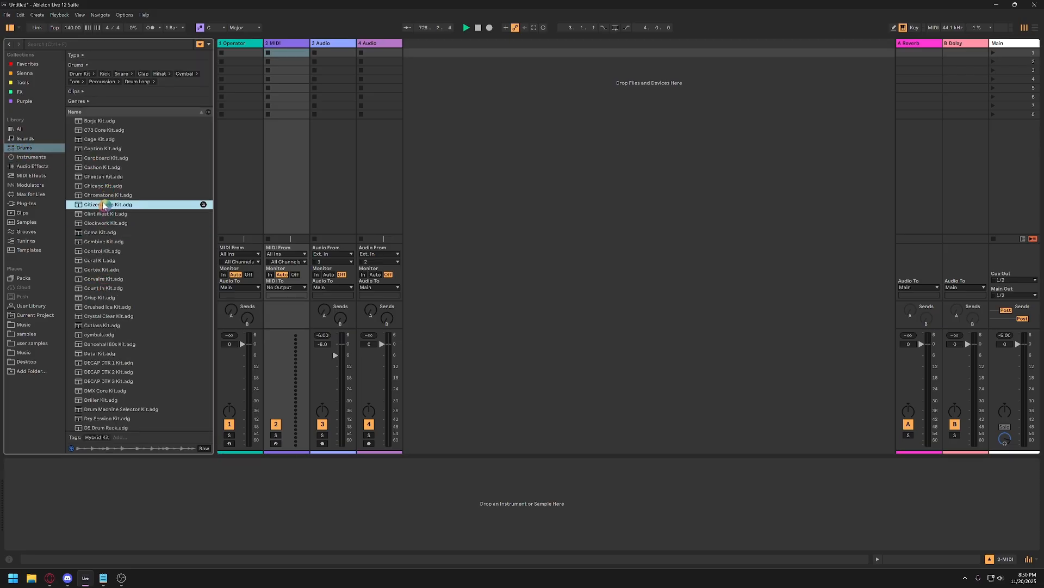
pyautogui.click(102, 177)
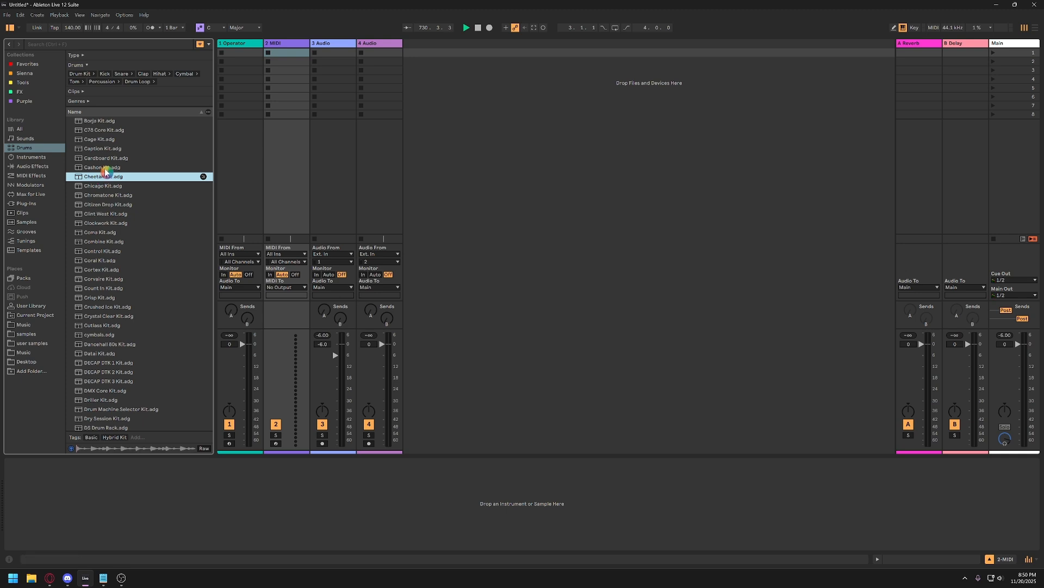
pyautogui.click(97, 279)
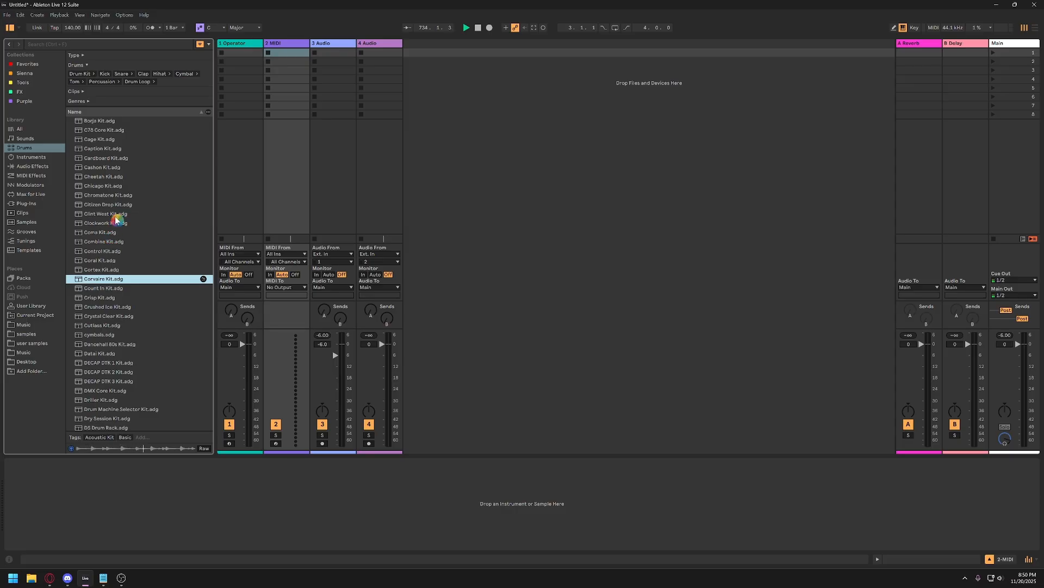
pyautogui.press('Down')
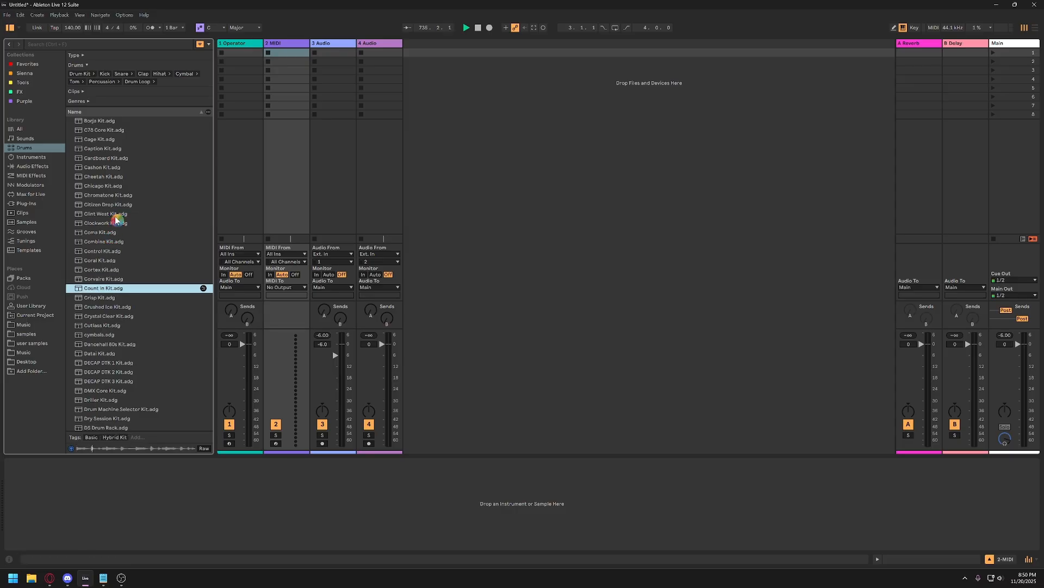
pyautogui.press('Down')
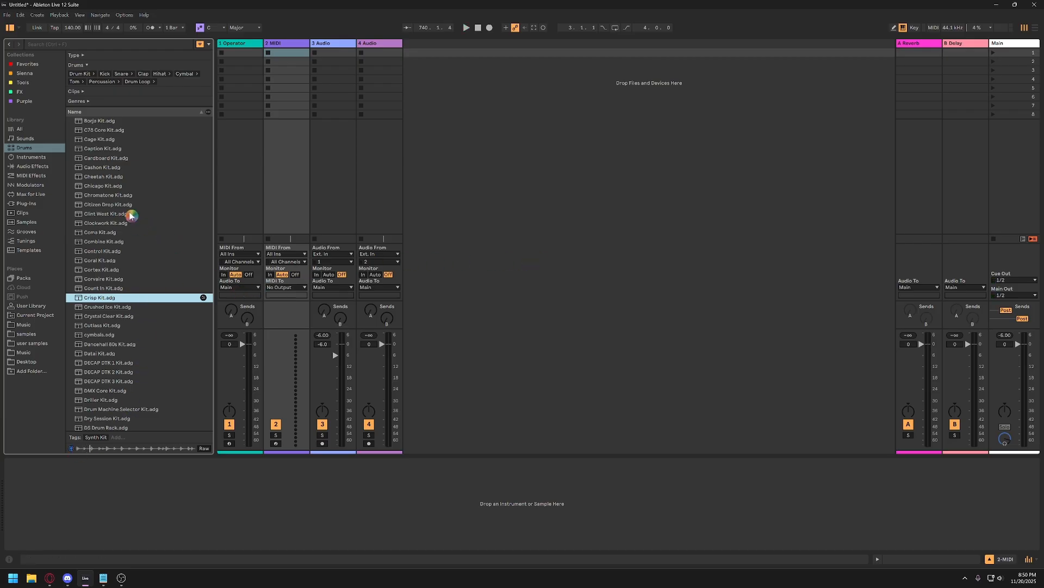
pyautogui.click(101, 250)
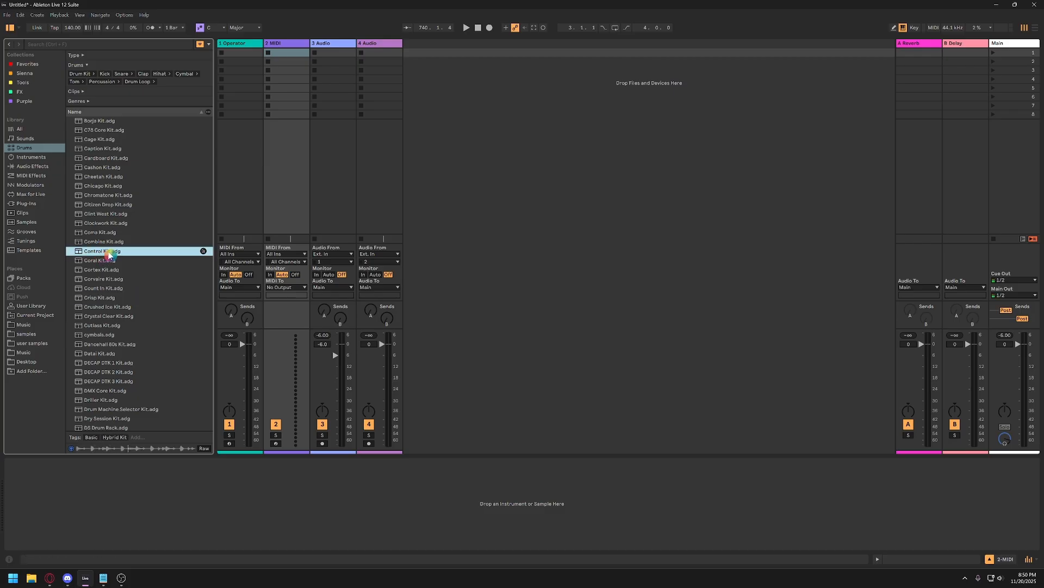
pyautogui.moveTo(98, 255); pyautogui.dragTo(103, 250)
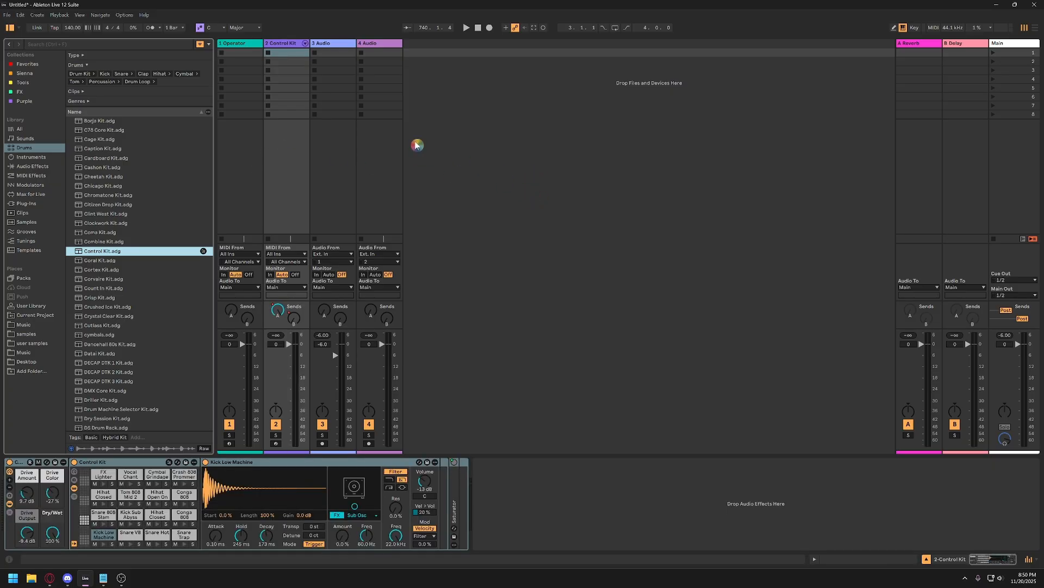
# Return the Control Kit track's send A to its default level and re-enable the send.
pyautogui.rightClick(278, 309)
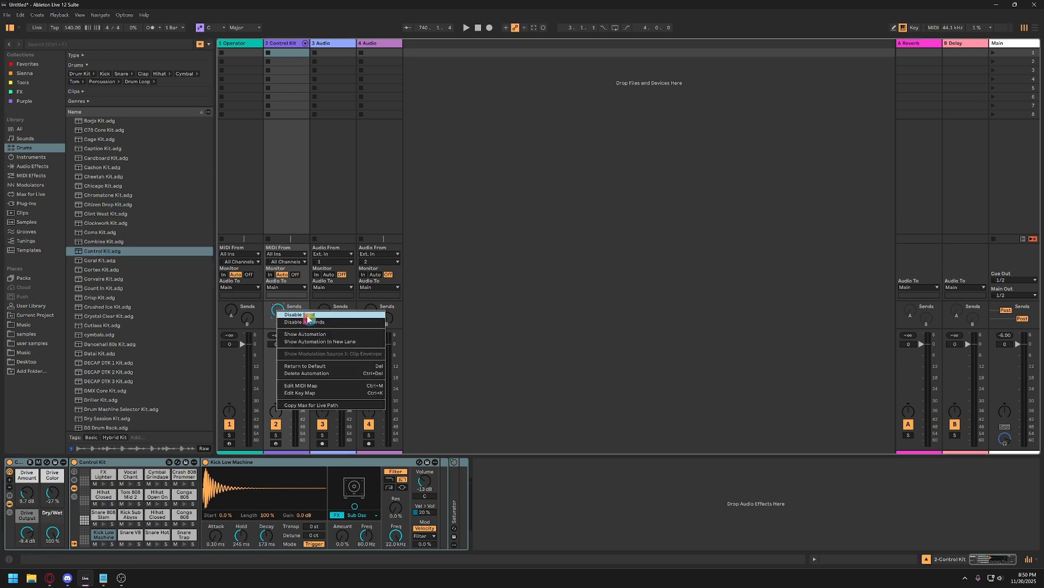
pyautogui.click(307, 315)
pyautogui.rightClick(281, 309)
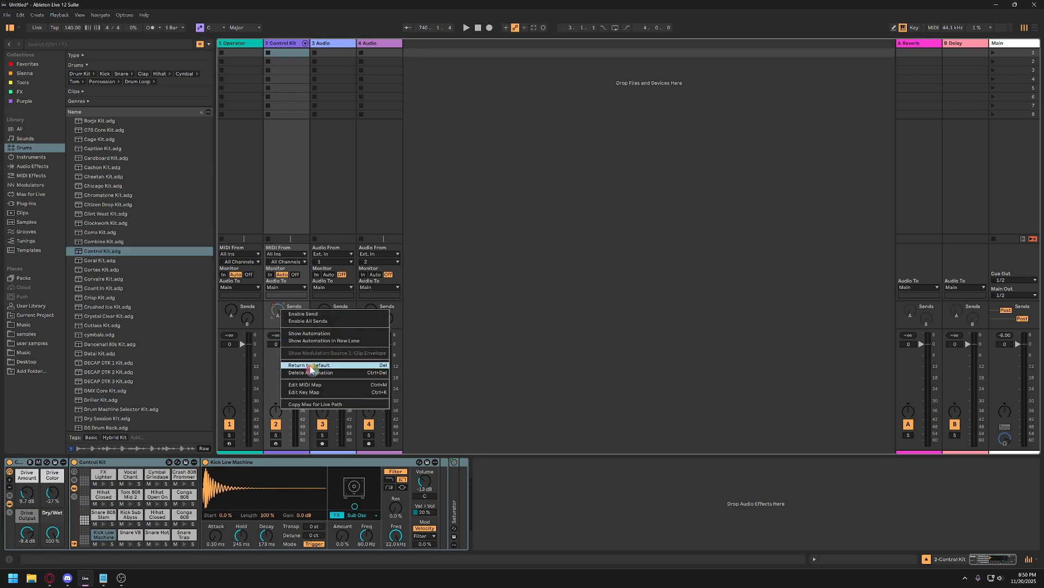
pyautogui.click(302, 314)
pyautogui.rightClick(293, 318)
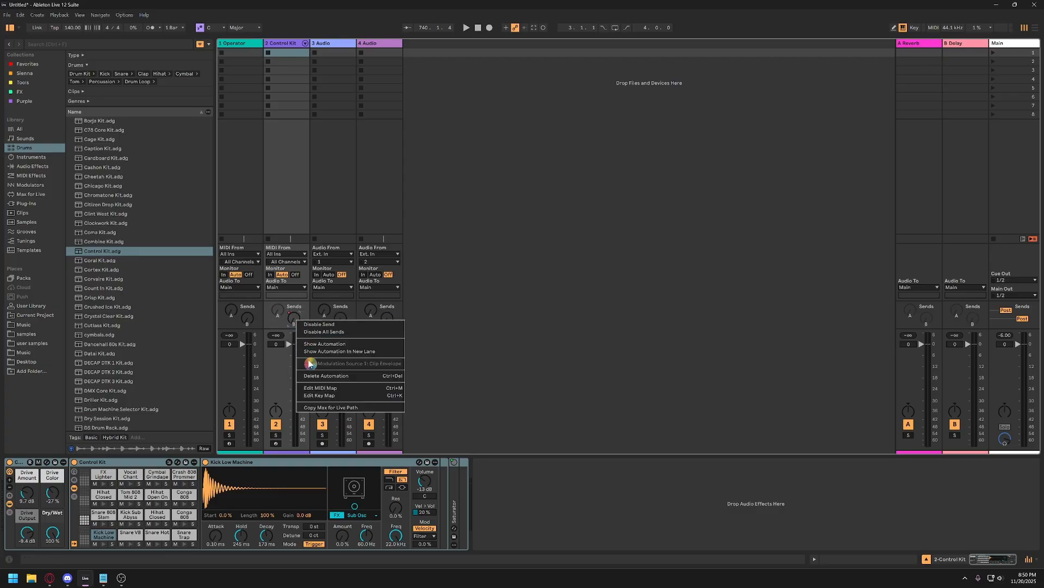
pyautogui.click(313, 376)
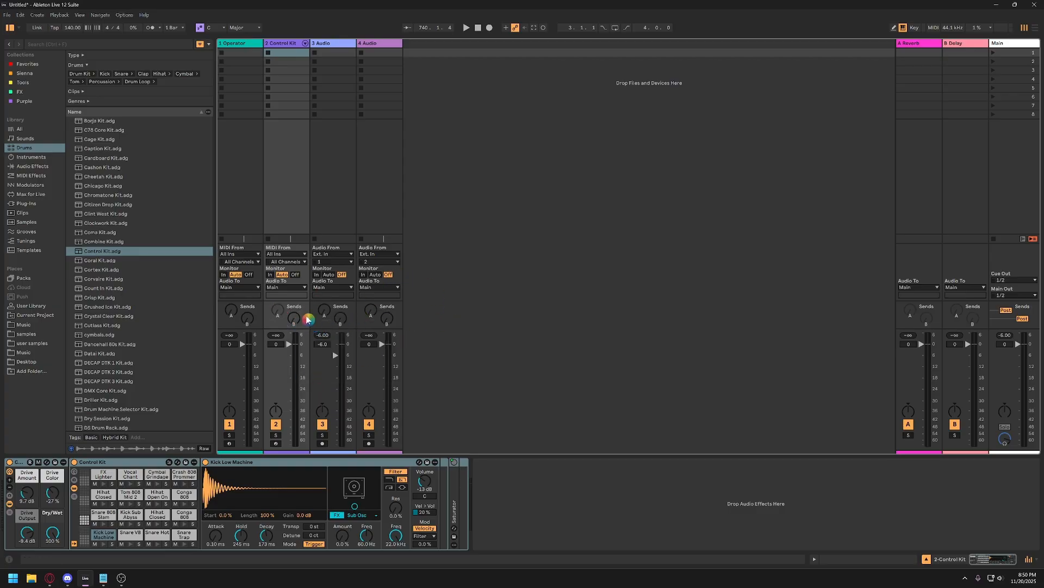
pyautogui.rightClick(278, 312)
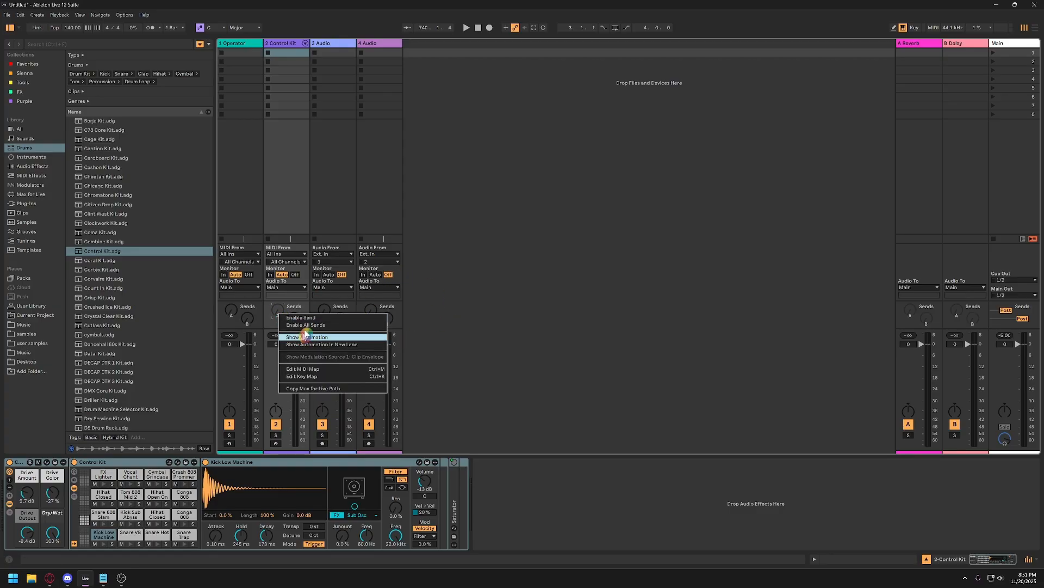
pyautogui.click(340, 318)
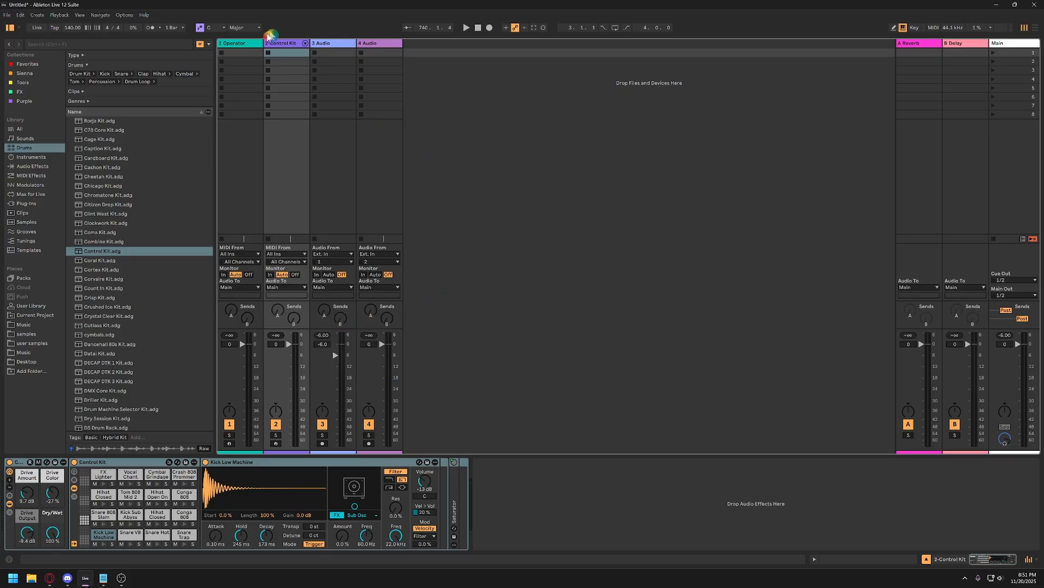
# Select the Operator track and arm it for recording.
pyautogui.click(238, 45)
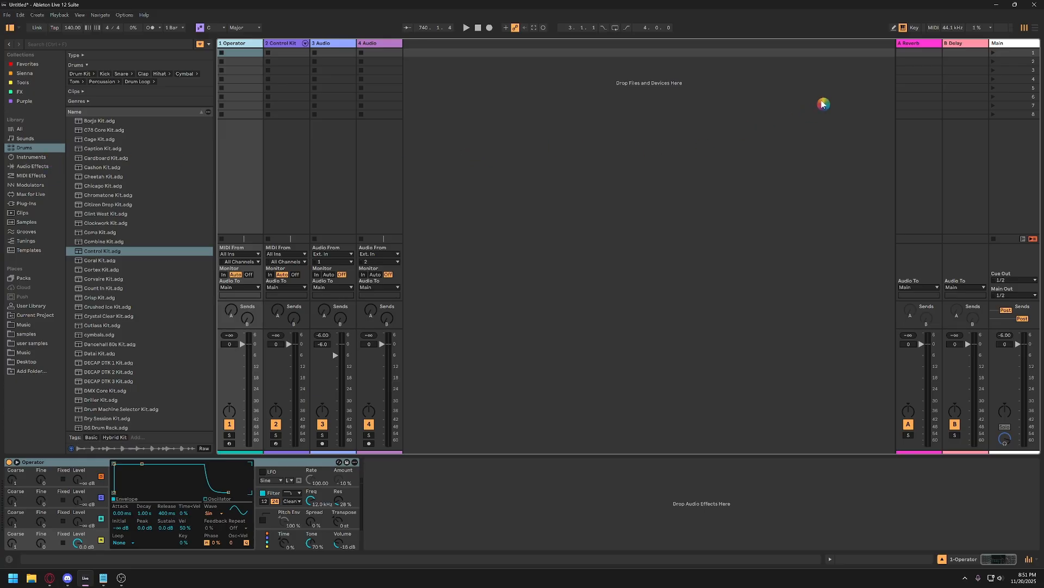
pyautogui.click(870, 87)
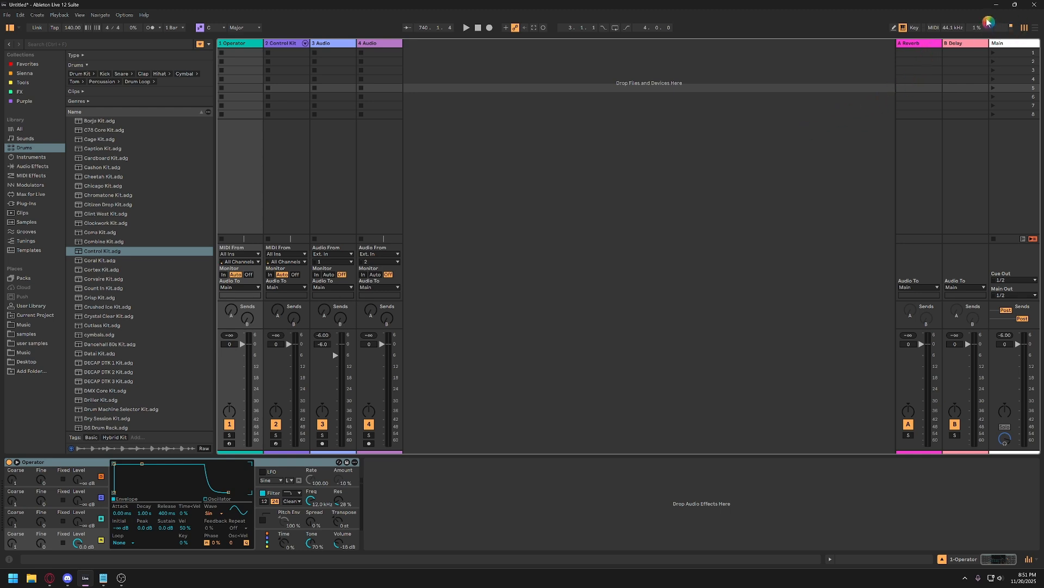
pyautogui.press('ctrl')
pyautogui.click(233, 43)
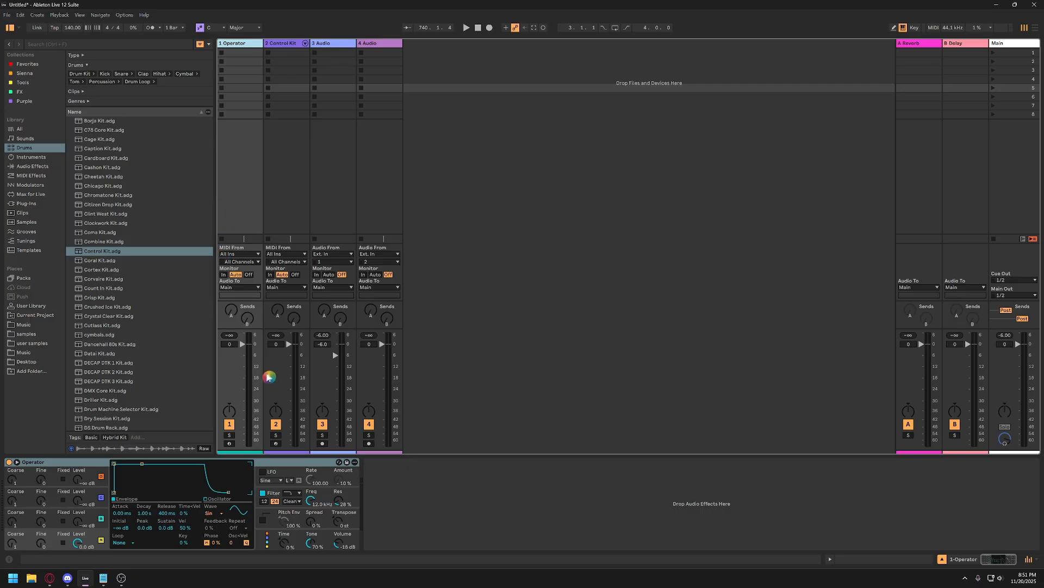
pyautogui.click(228, 445)
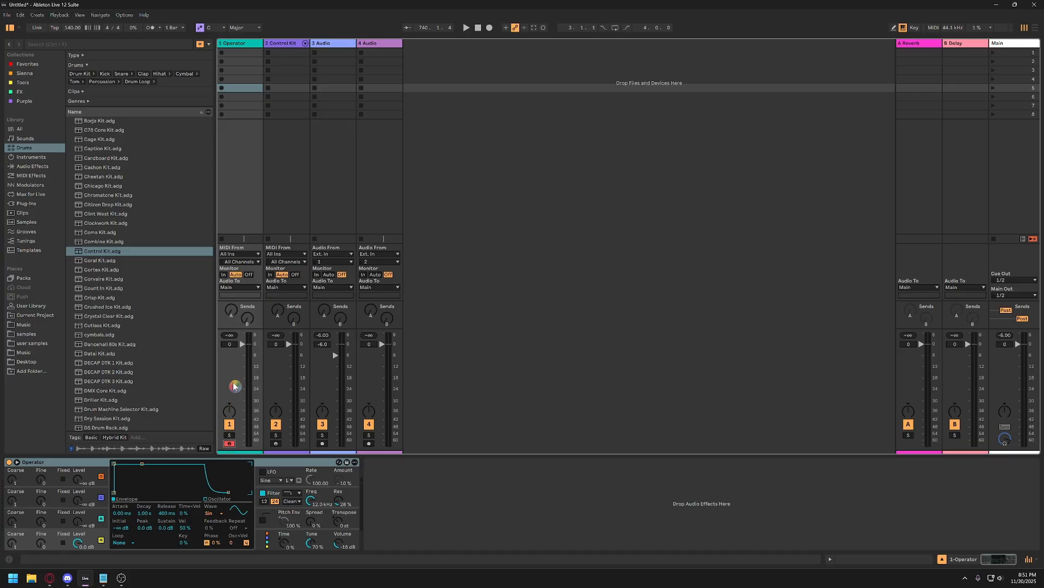
# Play a few test notes on the armed Operator track with the computer MIDI keyboard.
pyautogui.press('a')
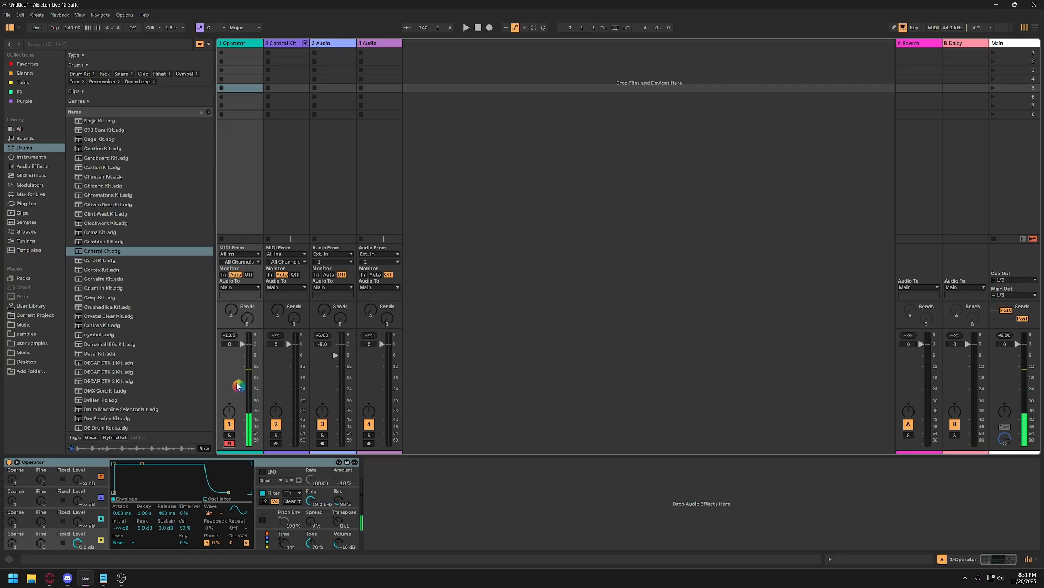
pyautogui.press('a')
pyautogui.press('d')
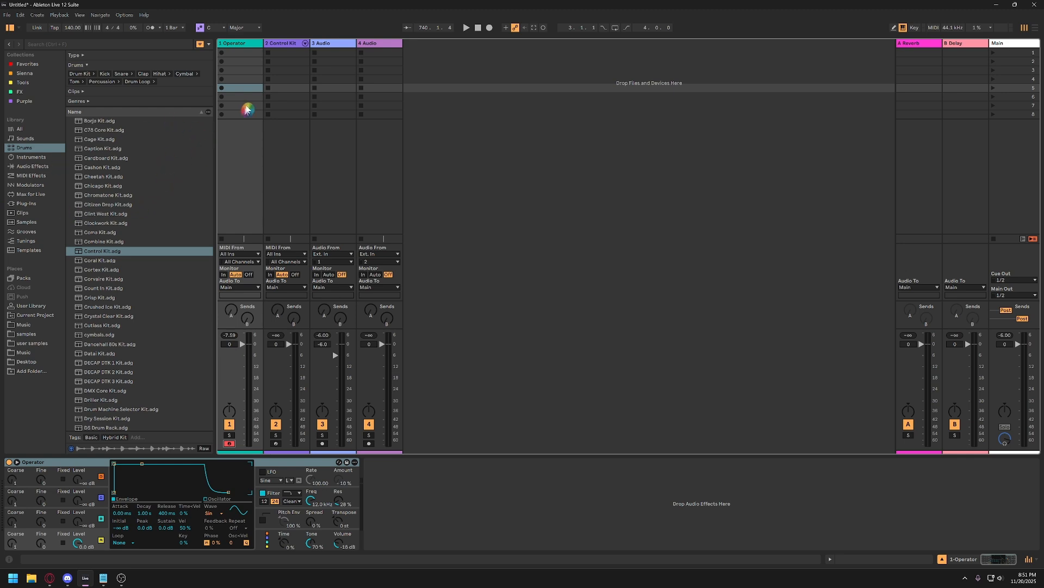
# Select the Operator track and show the Operator instrument's presets in the browser's Instruments category.
pyautogui.click(245, 46)
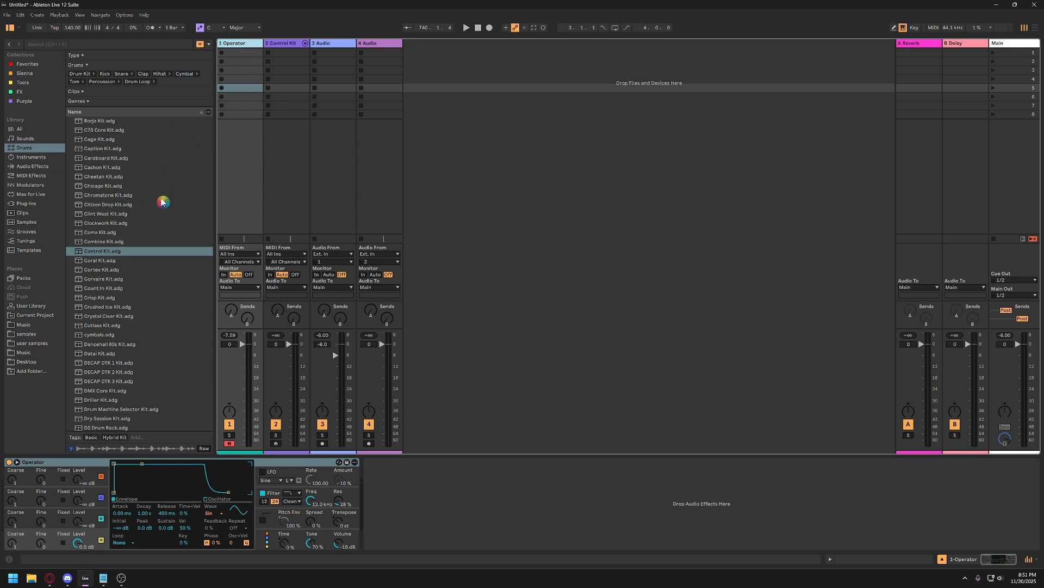
pyautogui.click(30, 157)
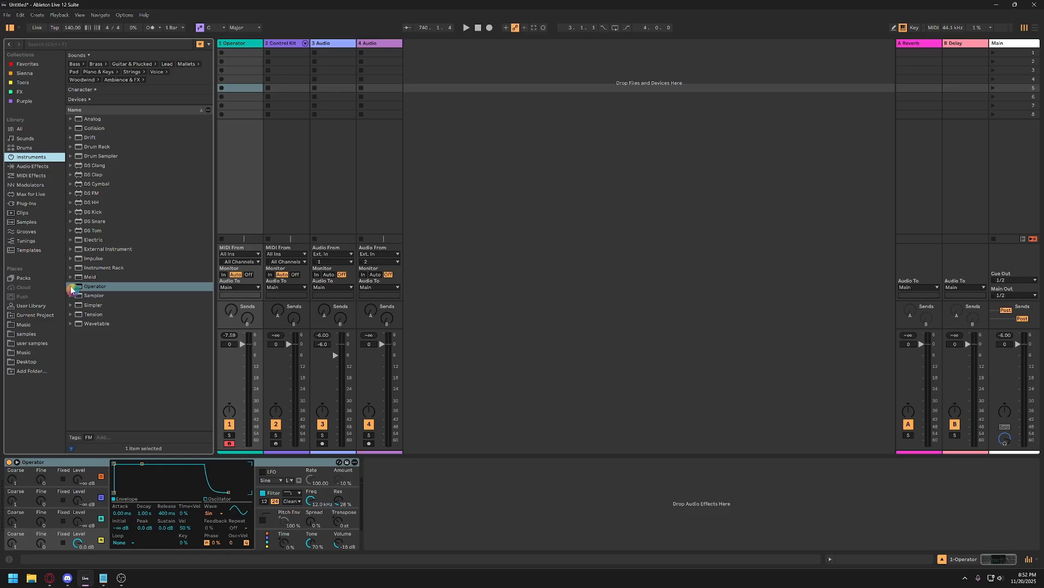
pyautogui.click(72, 290)
pyautogui.scroll(-4, 123, 327)
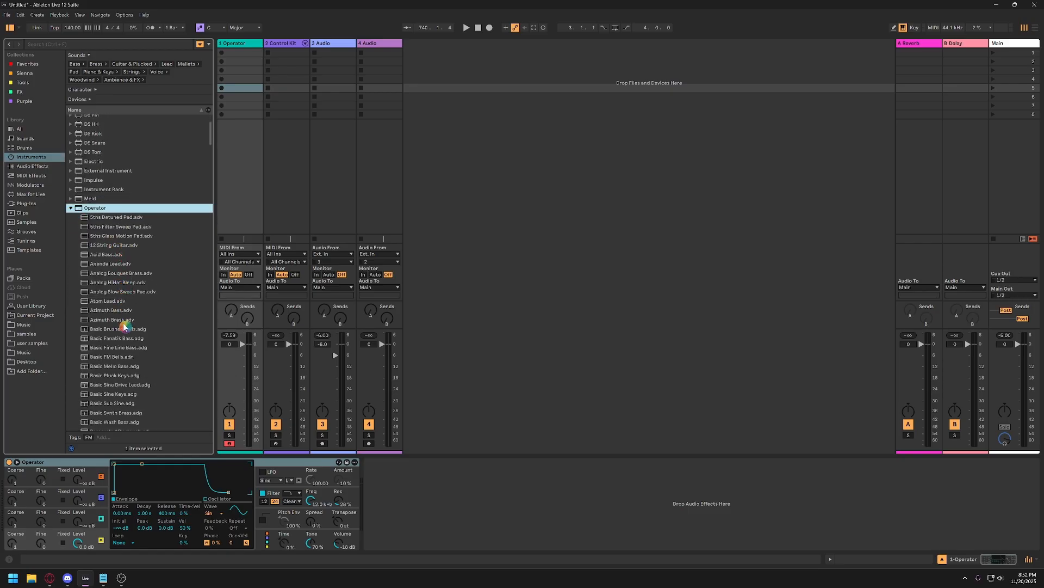
pyautogui.scroll(-1, 124, 327)
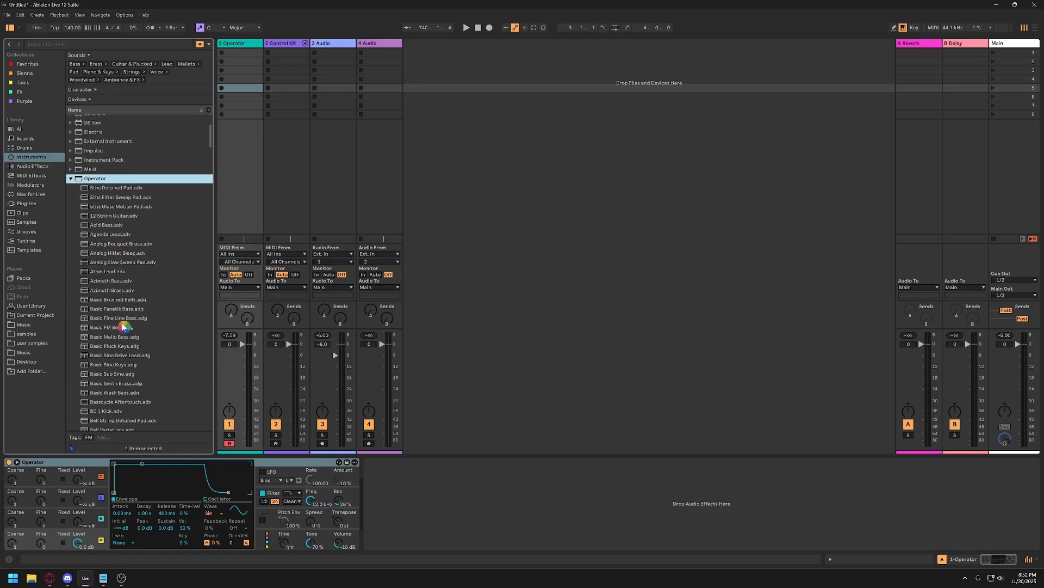
# Preview several Operator presets from Analog HiHat Bleep.adv to Azimuth Brass.adv and load Azimuth Bass.adv onto the first track.
pyautogui.click(109, 253)
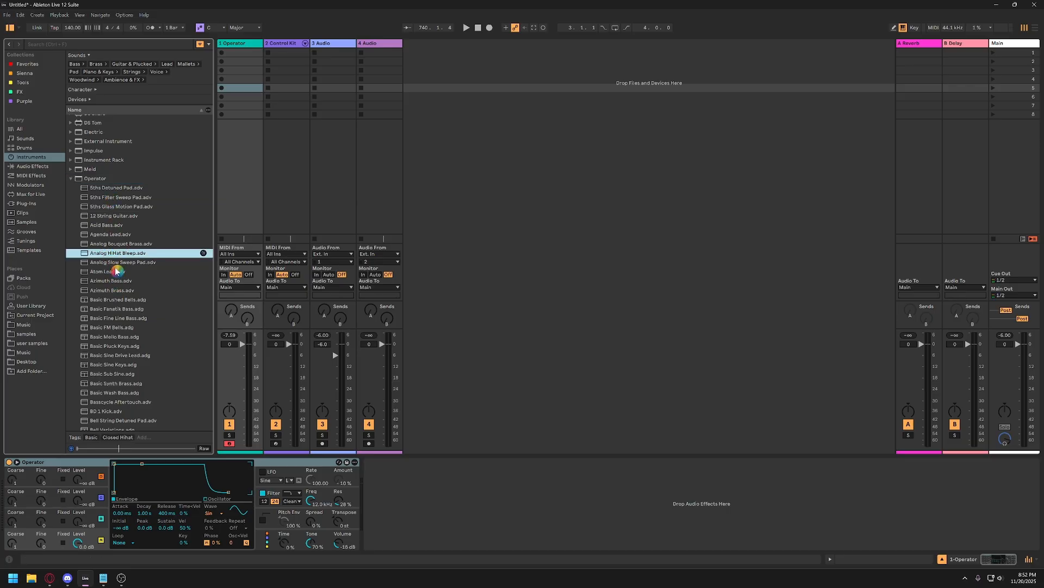
pyautogui.press('Down')
pyautogui.press('Down')
pyautogui.press('Down')
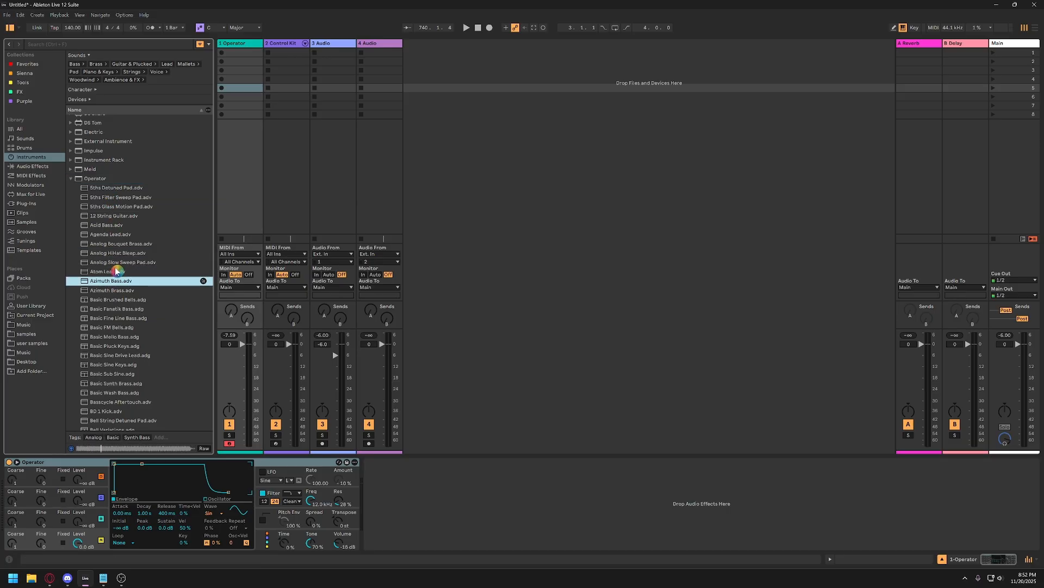
pyautogui.press('Down')
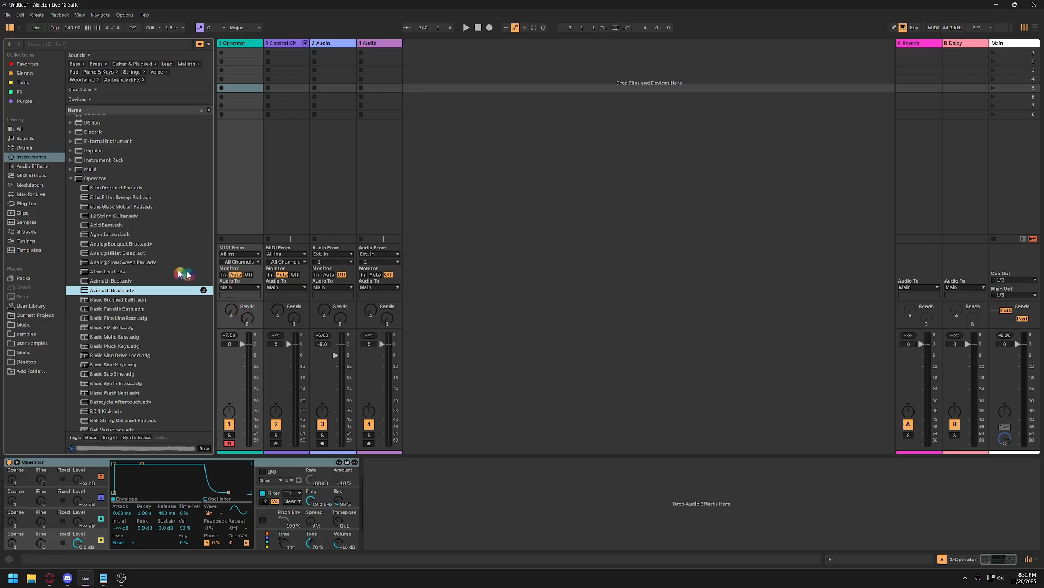
pyautogui.click(97, 281)
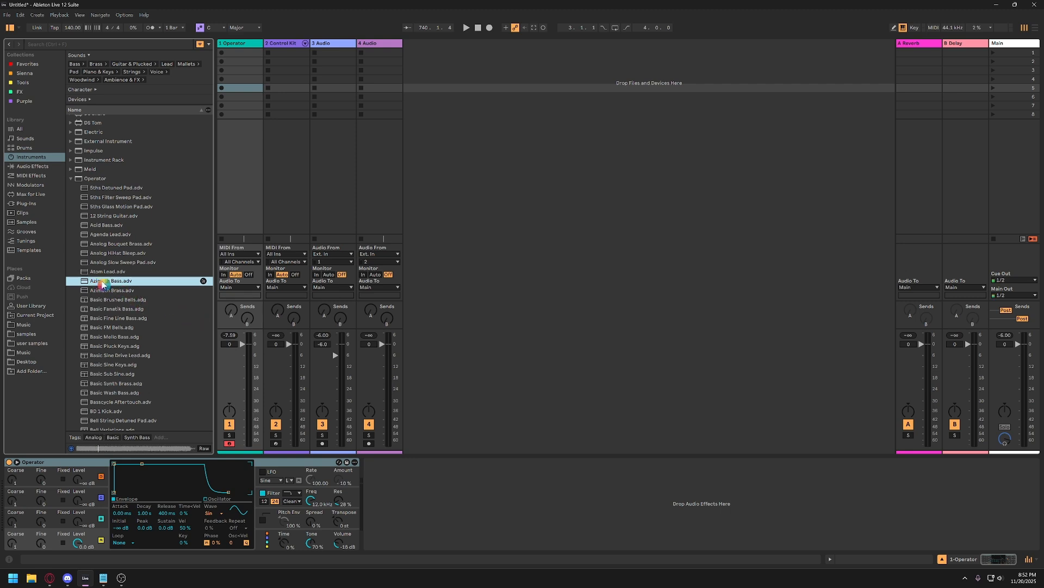
pyautogui.doubleClick(102, 281)
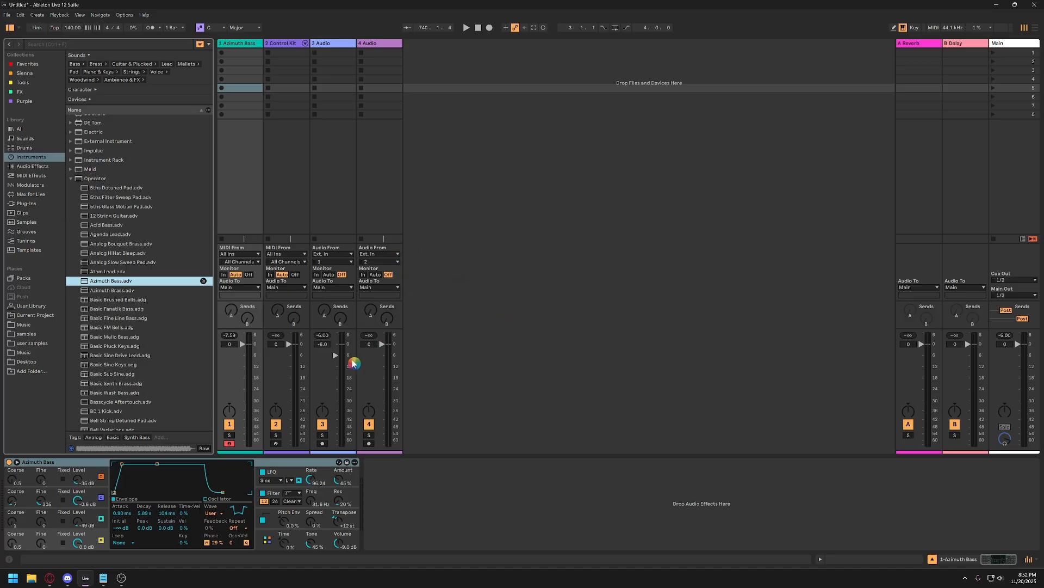
# Play test notes on the Azimuth Bass track, shifting the computer keyboard's octave down and back up.
pyautogui.press('a')
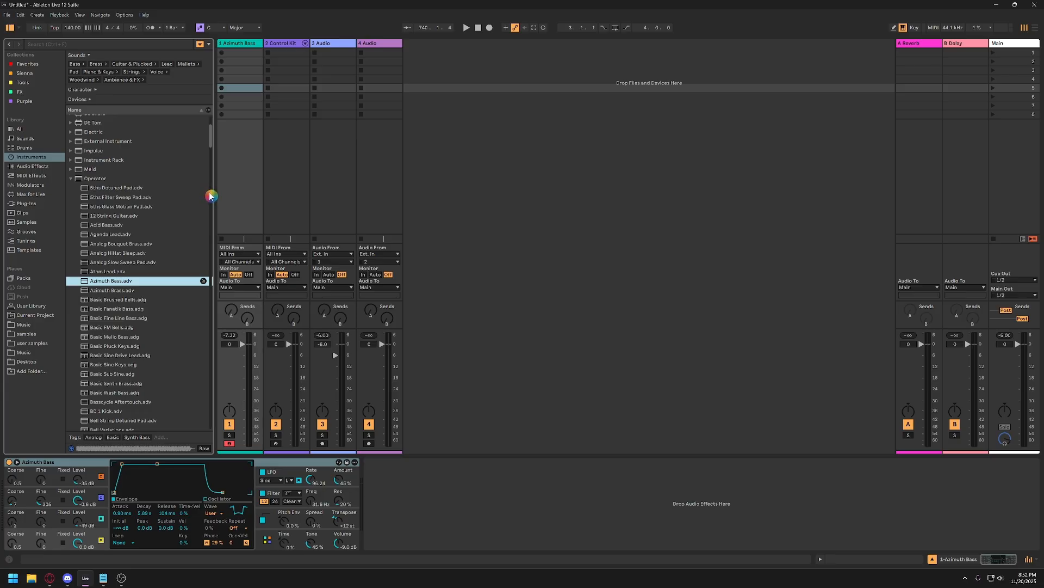
pyautogui.press('z')
pyautogui.press('a')
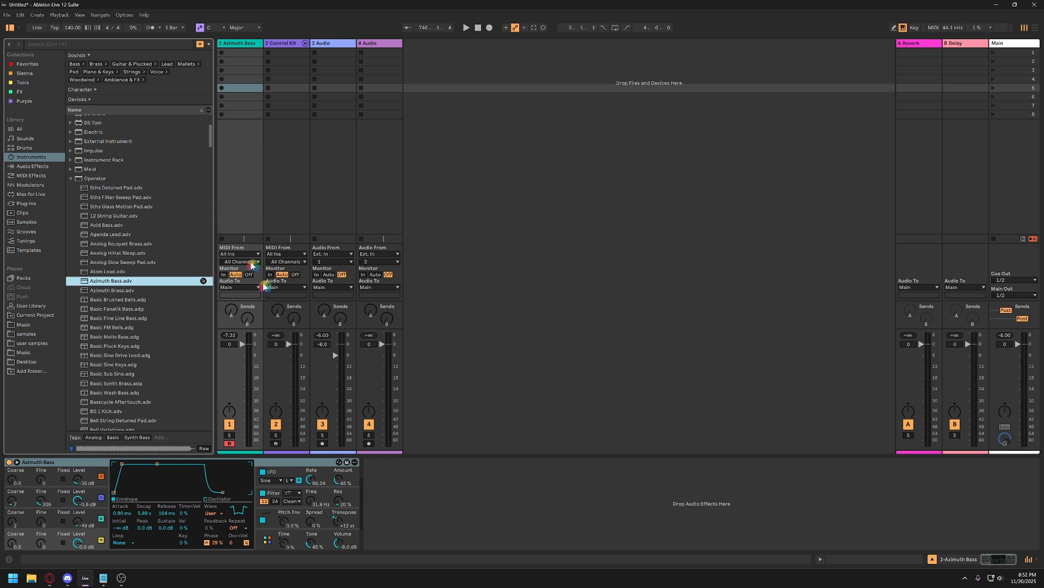
pyautogui.press('z')
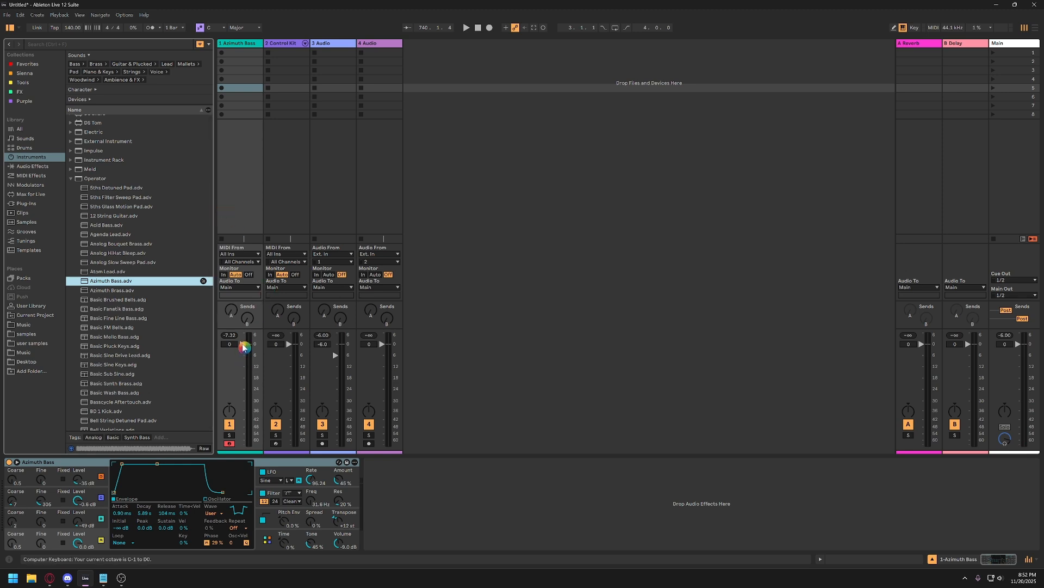
pyautogui.press('a')
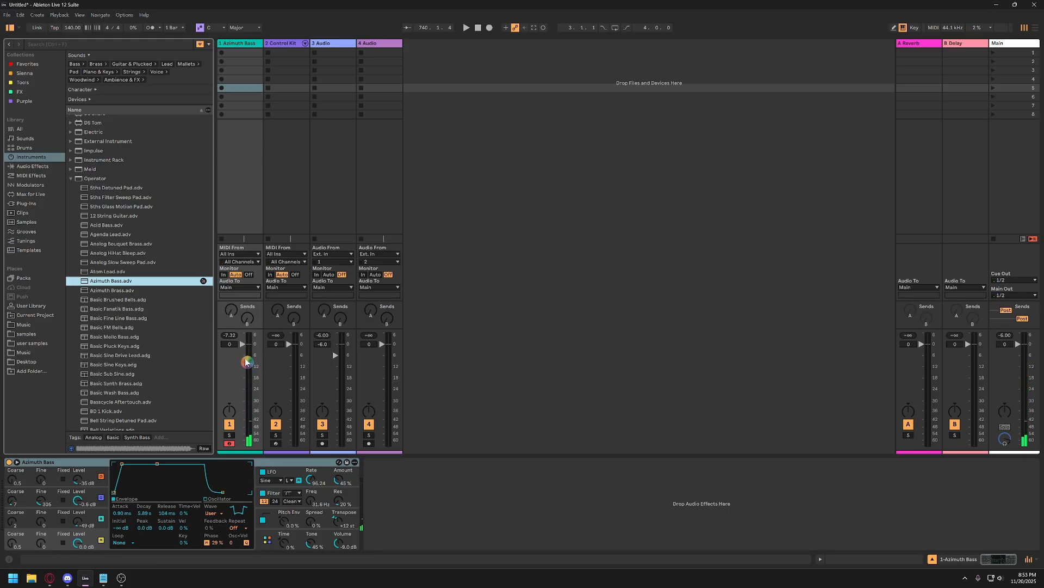
pyautogui.press('x')
pyautogui.press('a')
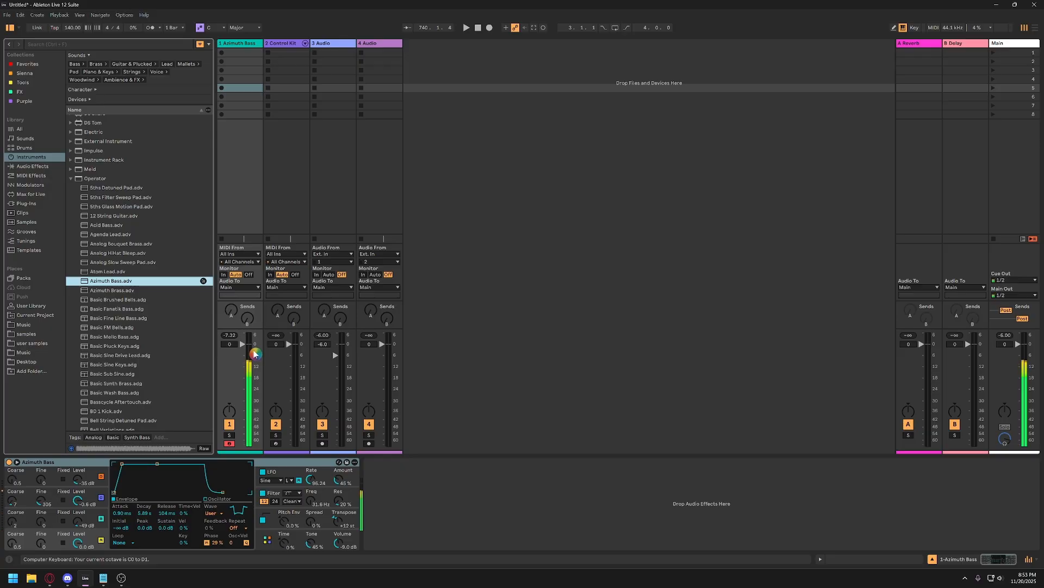
pyautogui.press('x')
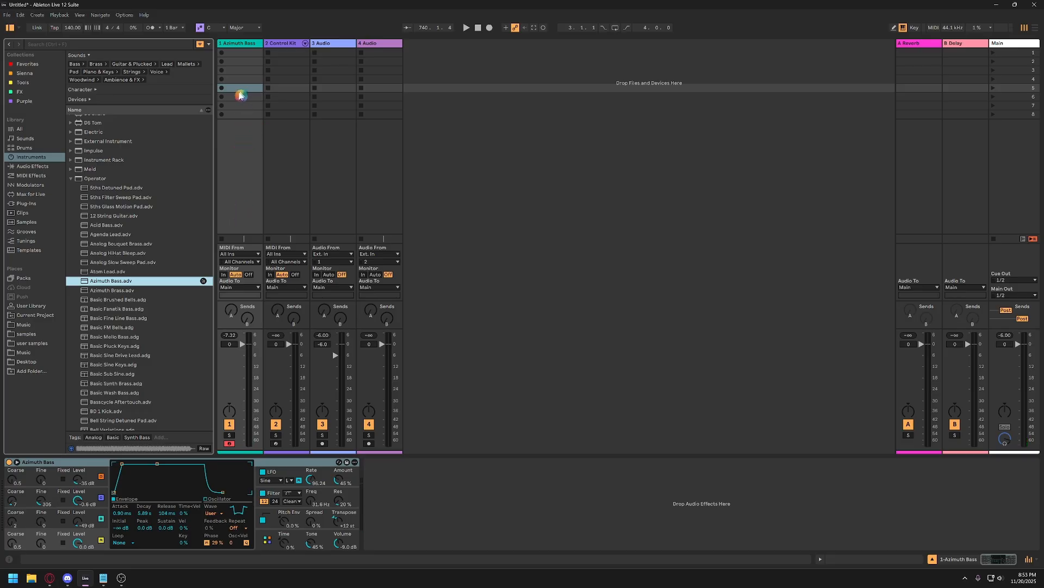
# Create an empty MIDI clip in the Azimuth Bass track's first slot and enlarge the clip editor.
pyautogui.click(237, 55)
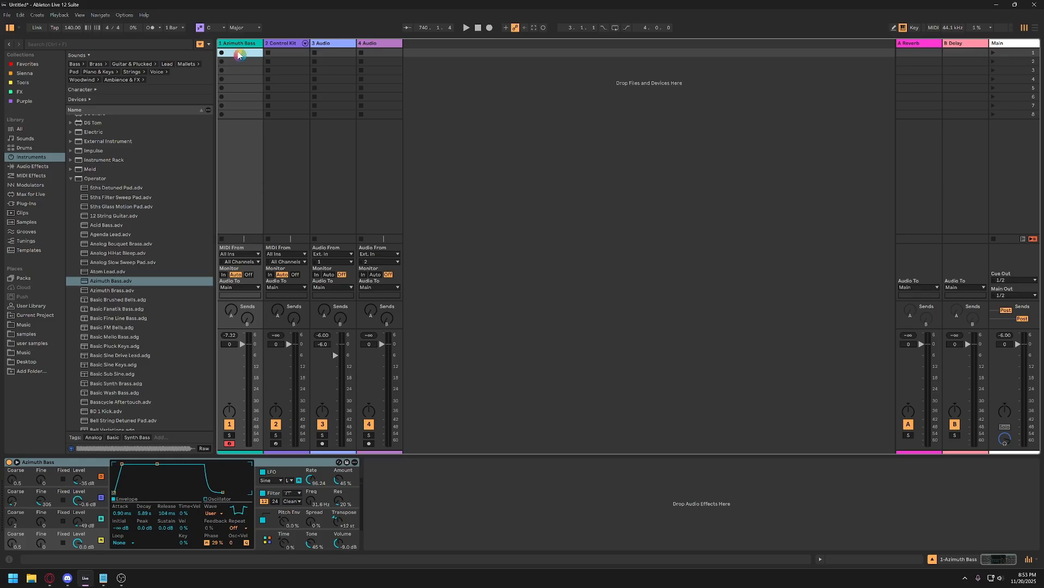
pyautogui.doubleClick(238, 55)
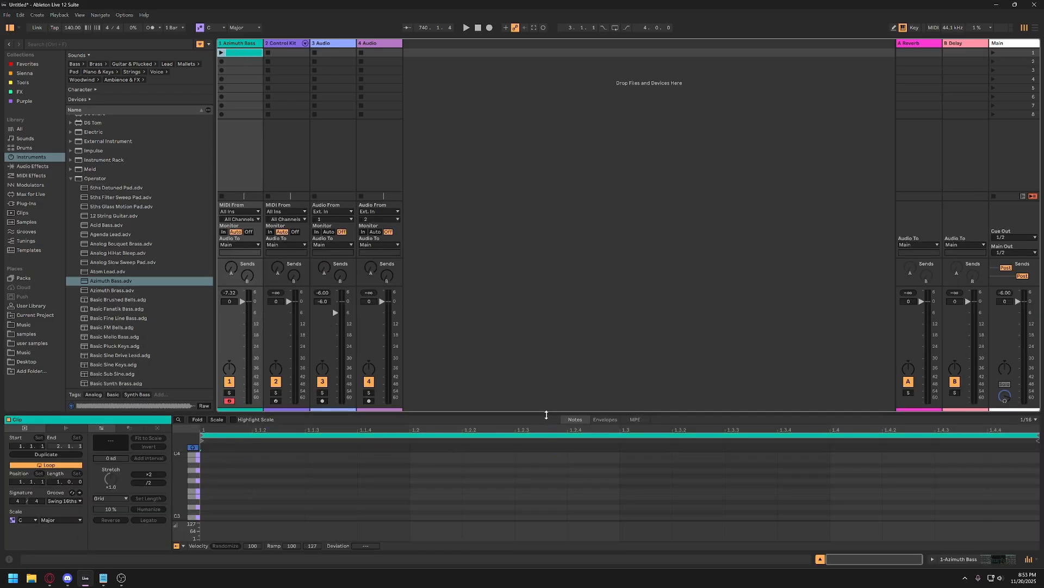
pyautogui.moveTo(546, 414); pyautogui.dragTo(468, 356)
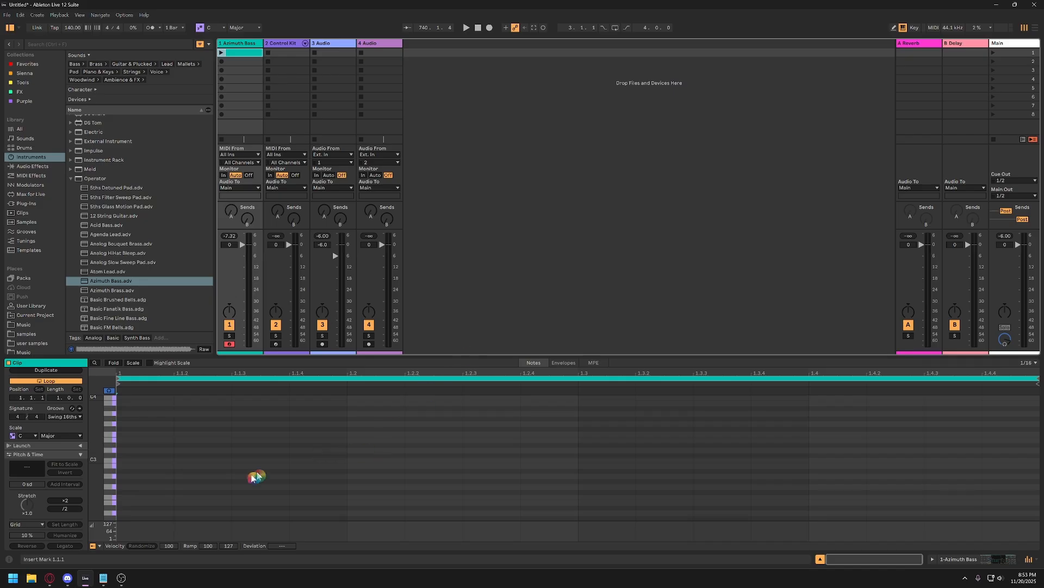
# Audition pitches on the clip's piano roll, going from octave 3 down to the octave 0 range.
pyautogui.moveTo(95, 444); pyautogui.dragTo(107, 447)
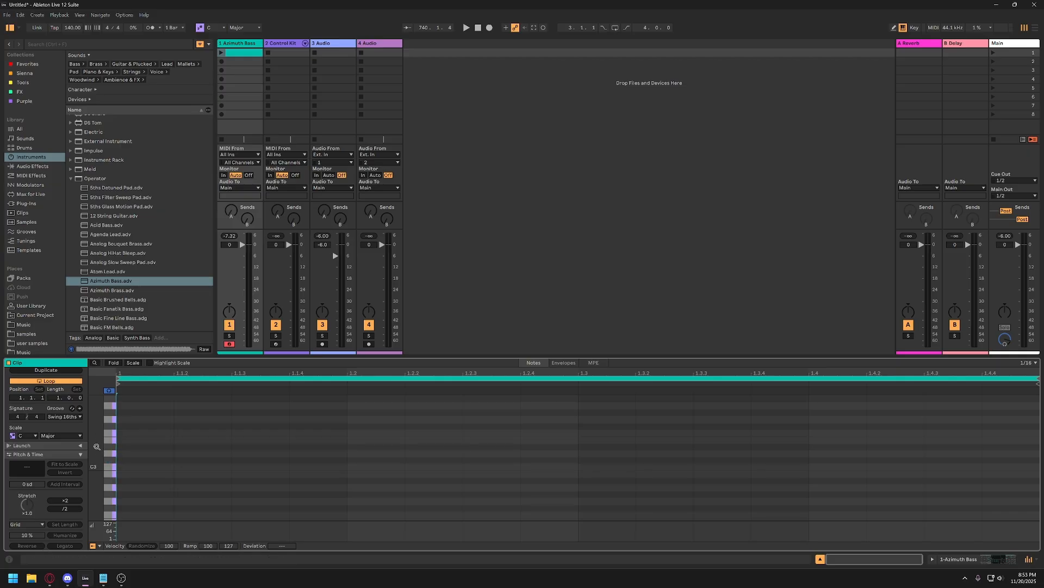
pyautogui.moveTo(99, 448); pyautogui.dragTo(99, 455)
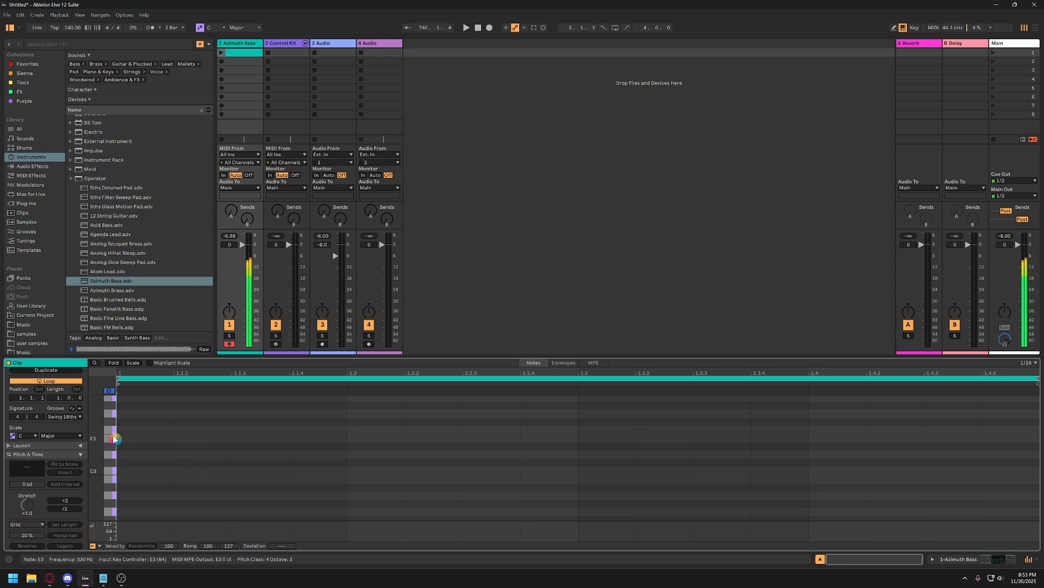
pyautogui.scroll(-3, 108, 444)
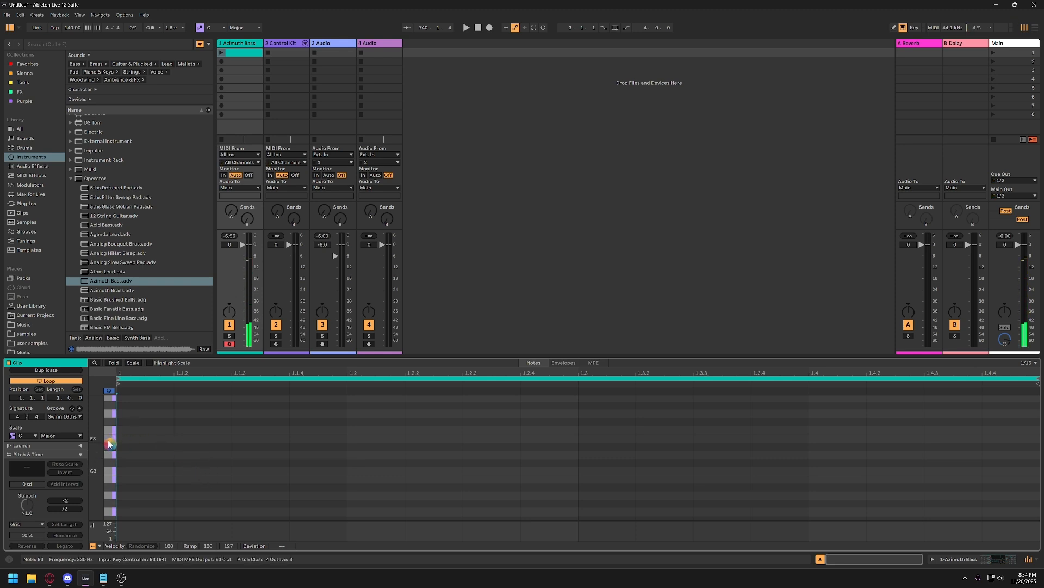
pyautogui.scroll(-2, 108, 444)
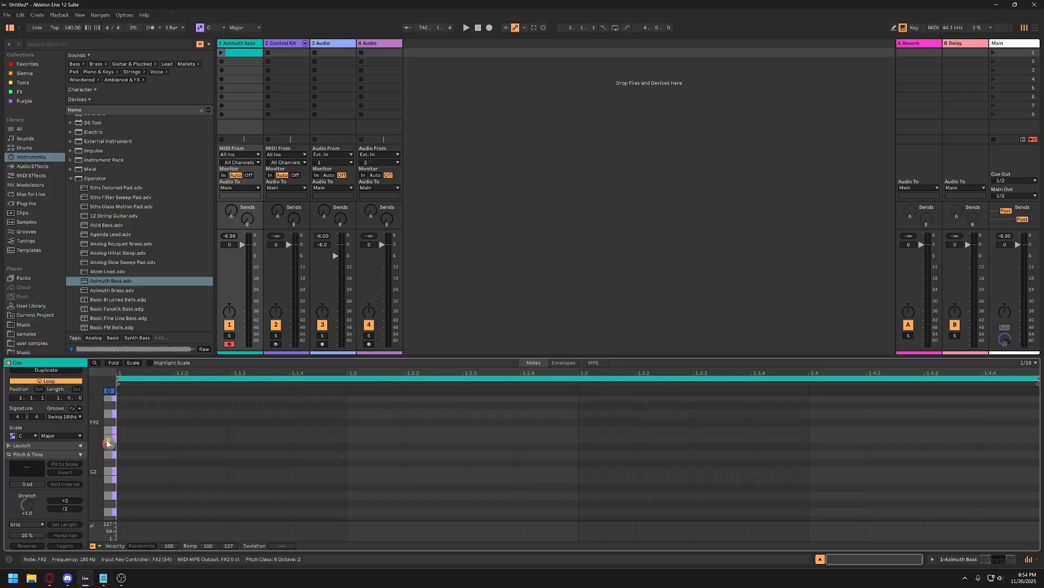
pyautogui.scroll(-2, 107, 444)
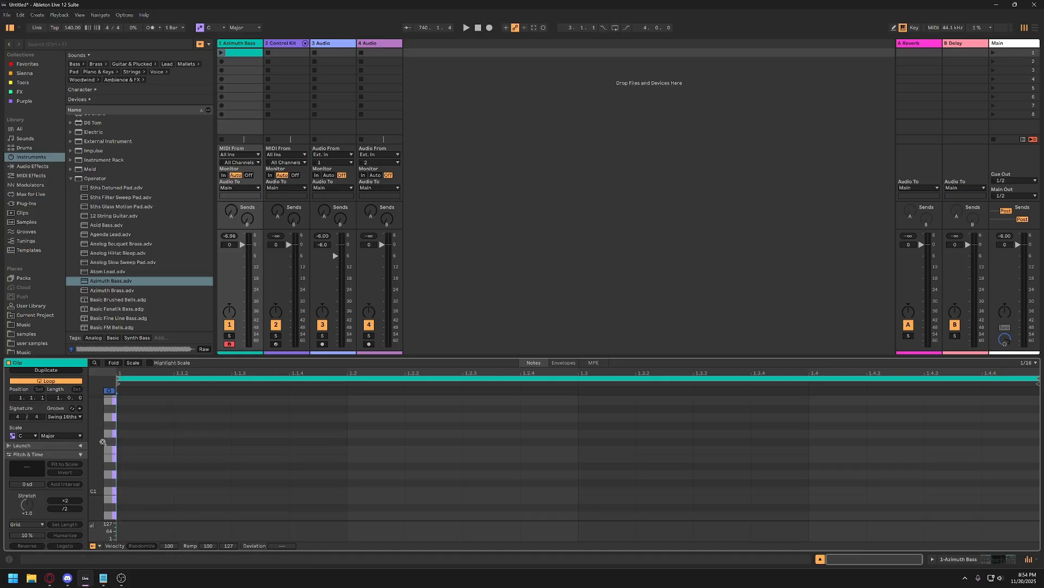
pyautogui.click(103, 442)
pyautogui.scroll(-5, 105, 442)
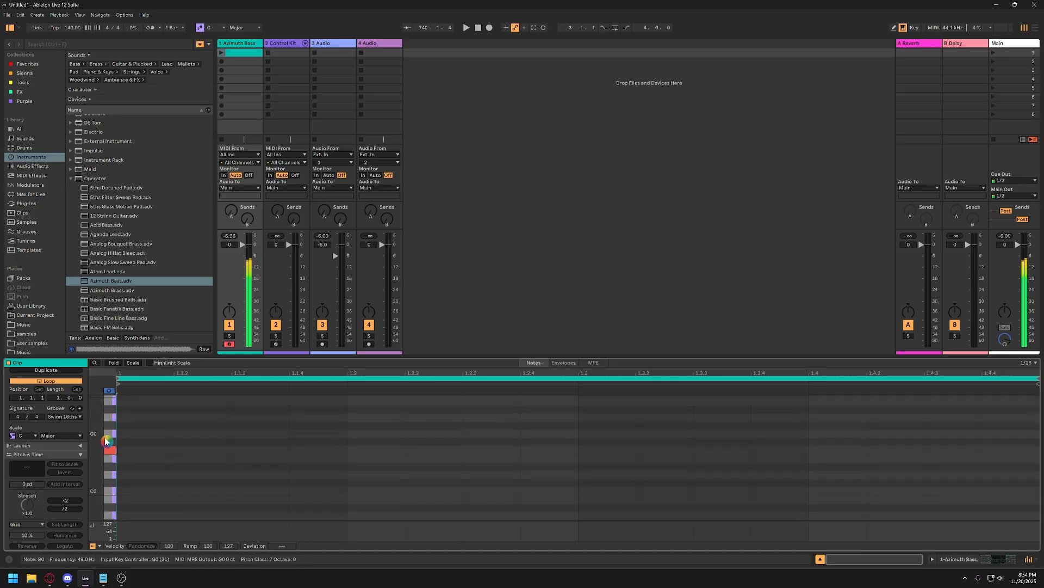
# Draw an F0 note at the start of the clip and extend it across the full bar.
pyautogui.click(109, 452)
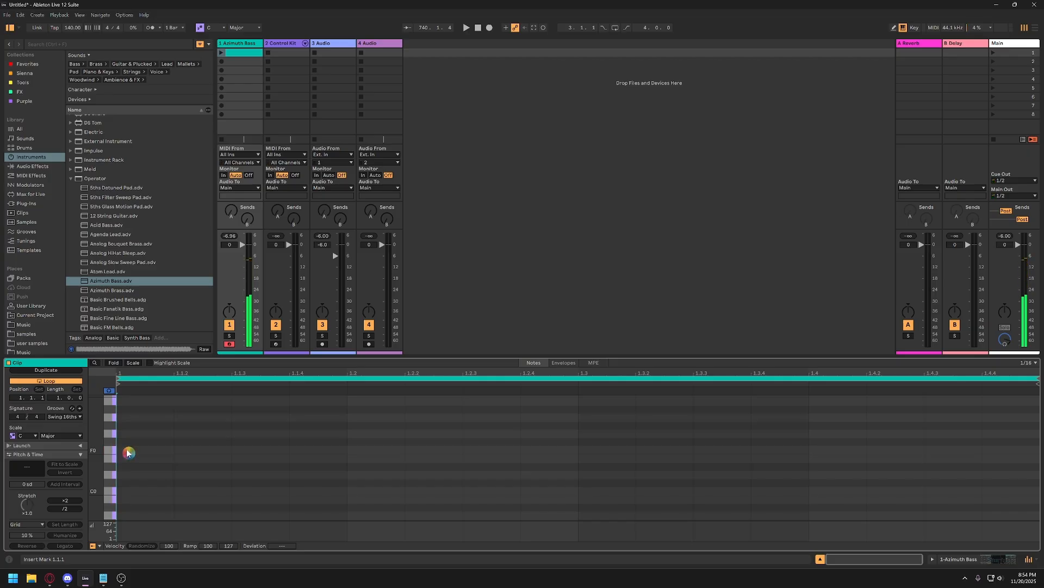
pyautogui.doubleClick(126, 452)
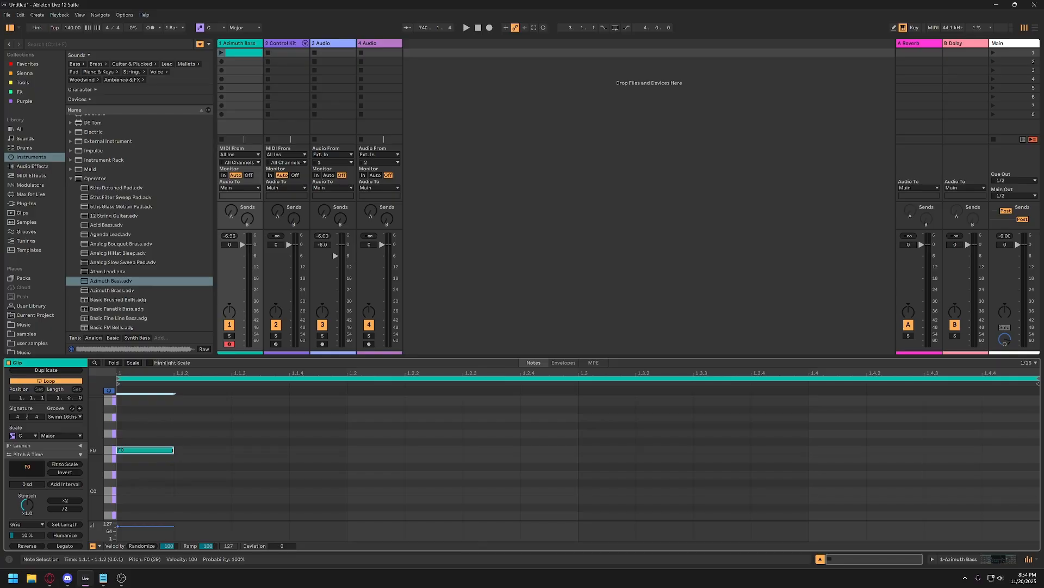
pyautogui.moveTo(174, 450); pyautogui.dragTo(1023, 449)
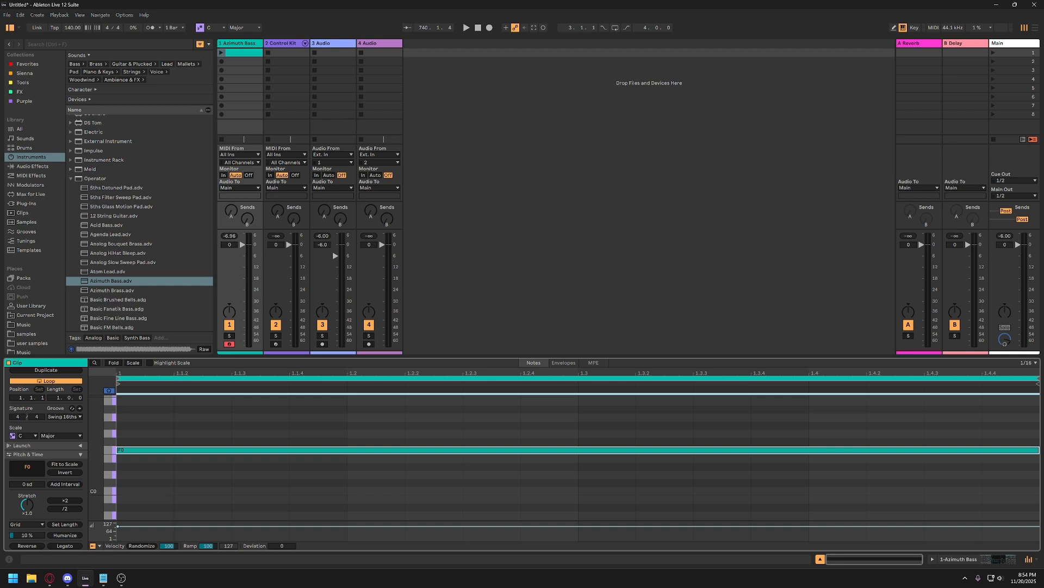
# Transpose the full-bar note up to A0 and back down to F0.
pyautogui.click(110, 391)
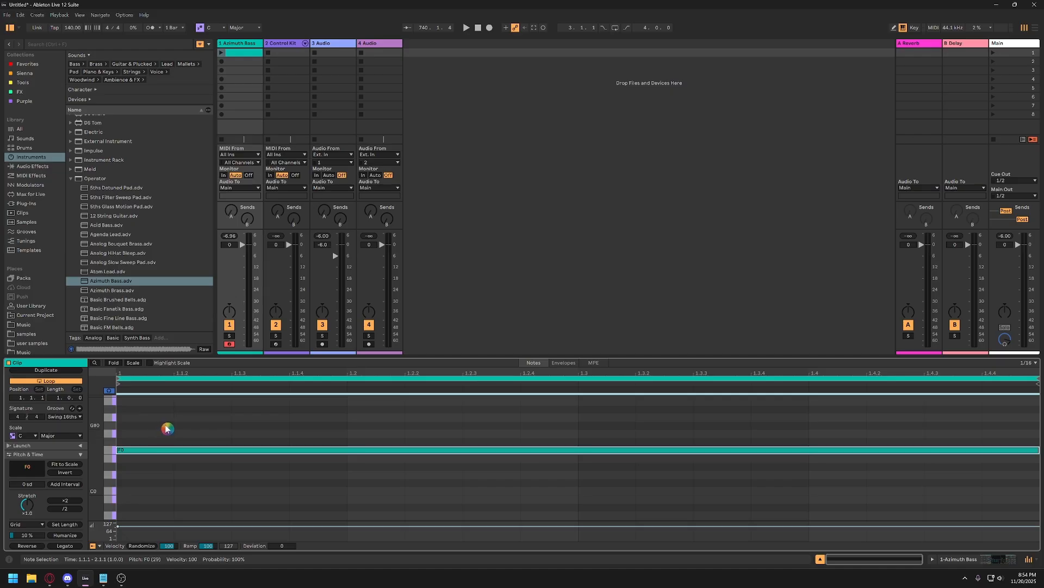
pyautogui.click(192, 453)
pyautogui.press('Up')
pyautogui.press('Up')
pyautogui.press('Up')
pyautogui.press('Up')
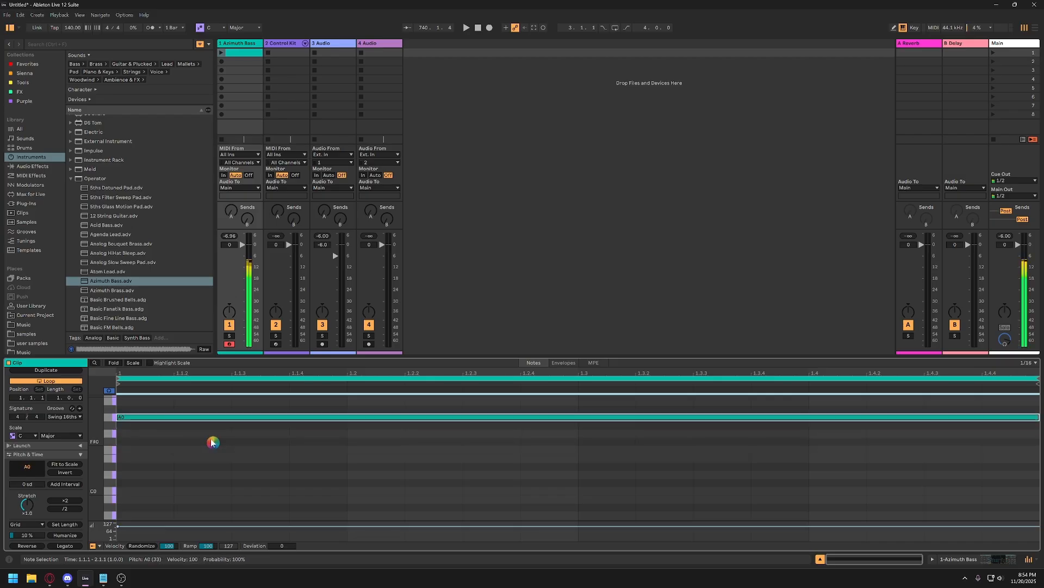
pyautogui.press('Down')
pyautogui.press('Down')
pyautogui.press('Down')
pyautogui.press('Down')
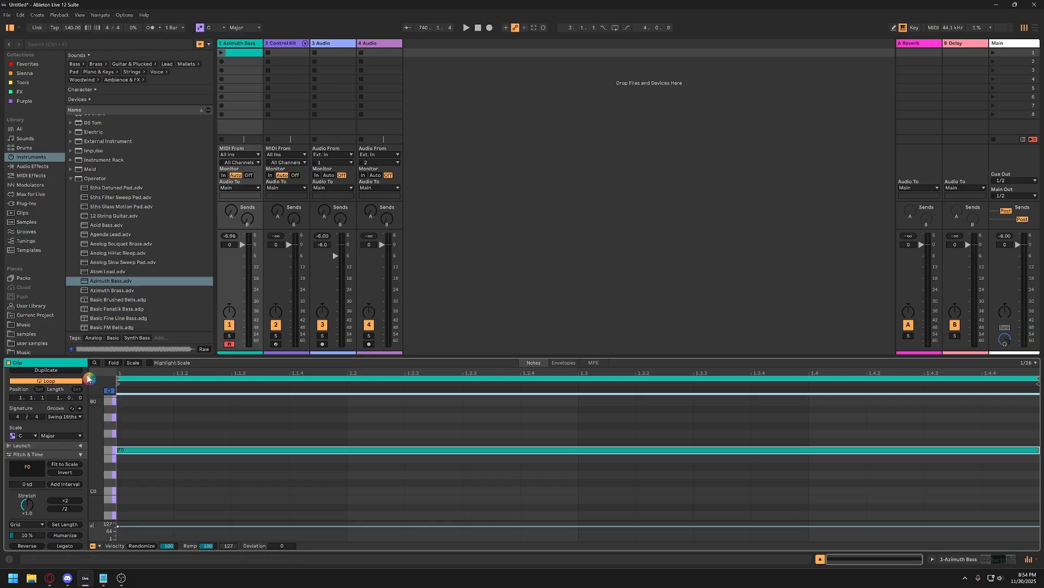
# Select the full-bar F0 note and duplicate it into bar 2.
pyautogui.click(317, 420)
pyautogui.click(350, 449)
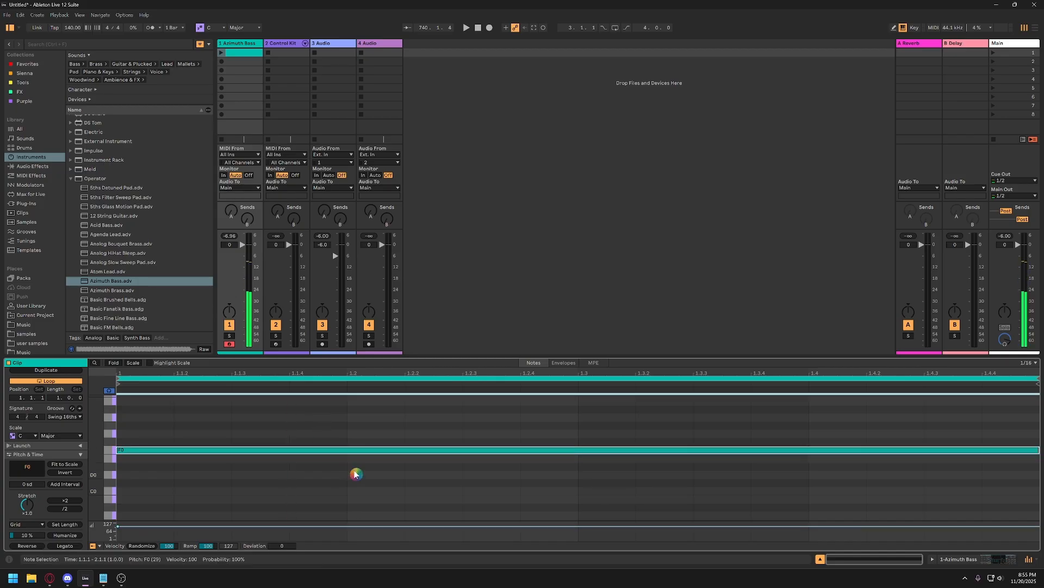
pyautogui.click(265, 426)
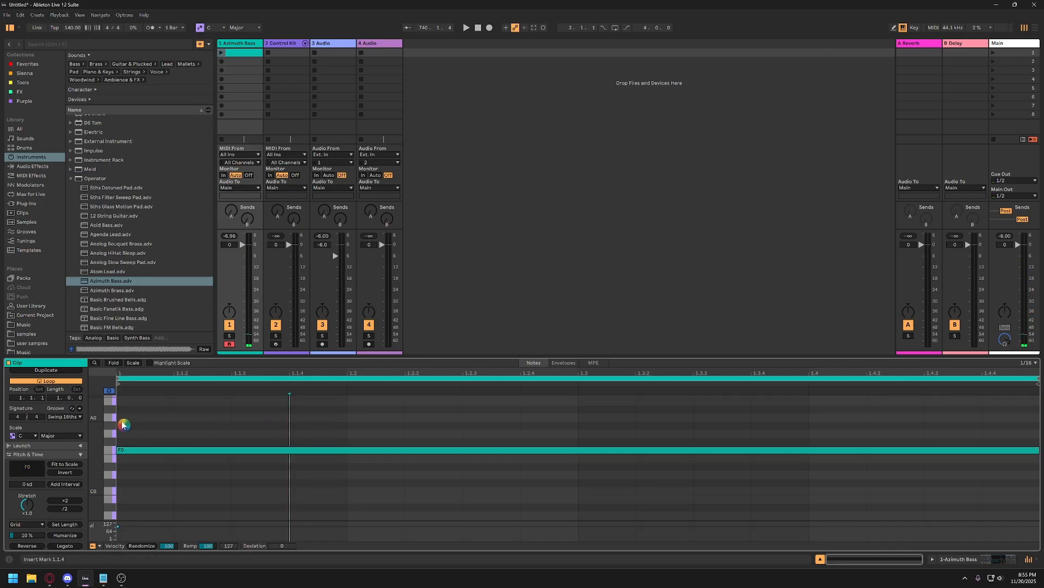
pyautogui.moveTo(119, 428); pyautogui.dragTo(1026, 483)
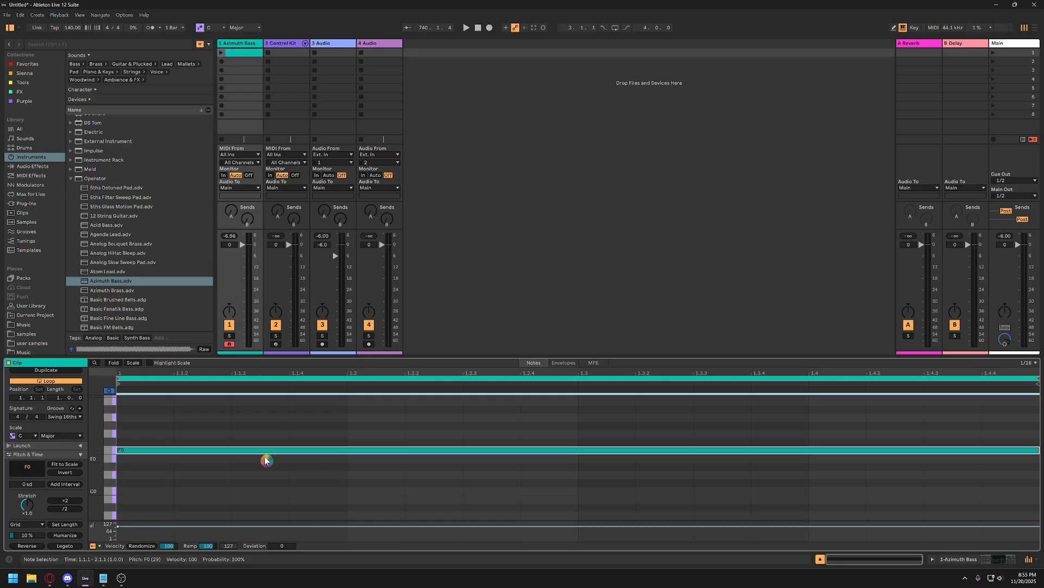
pyautogui.hotkey('ctrl', 'd')
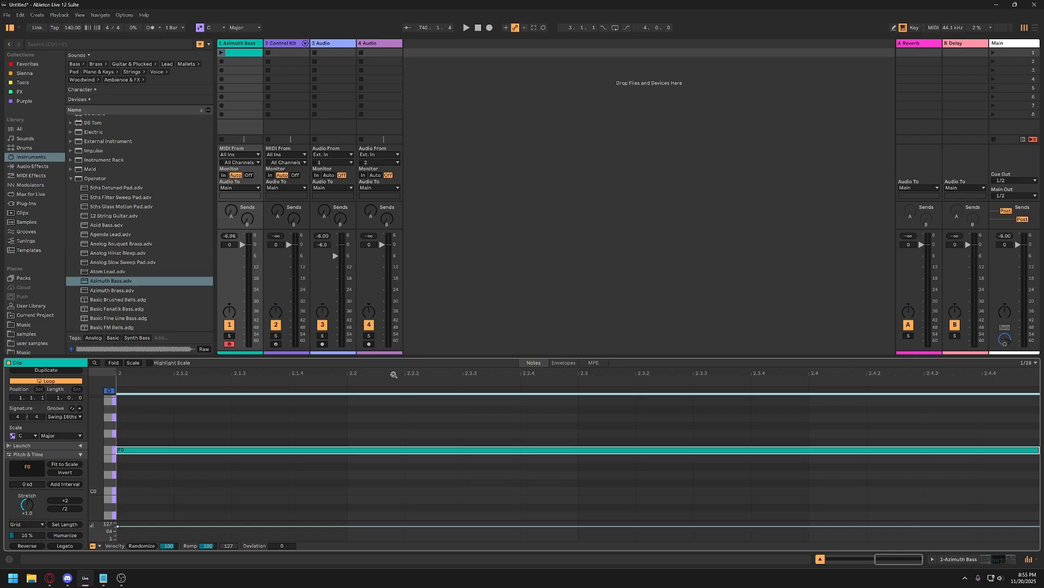
# Play the bass clip on the Azimuth Bass track to hear its one-bar loop.
pyautogui.moveTo(395, 374); pyautogui.dragTo(719, 374)
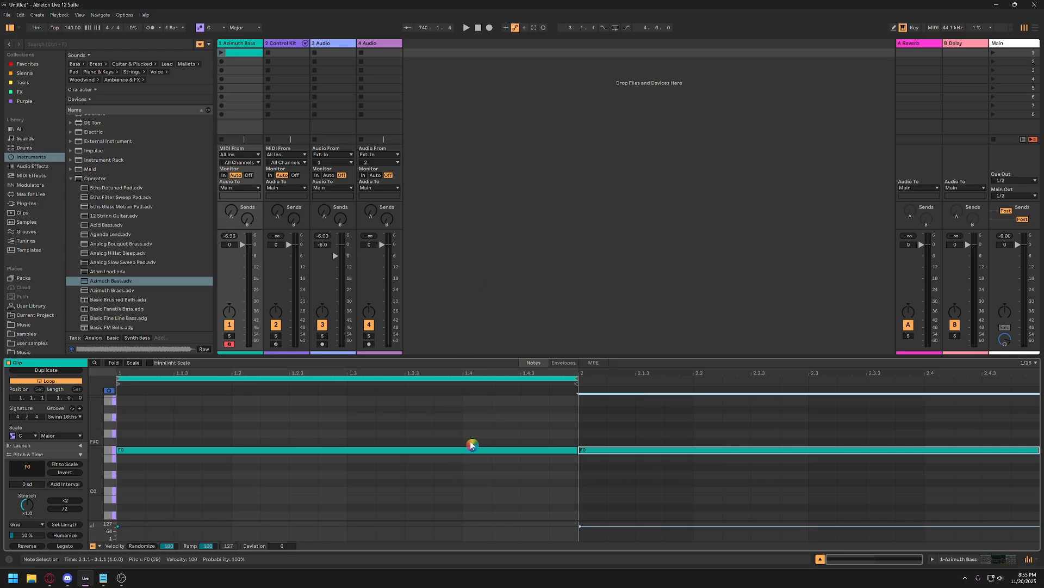
pyautogui.click(225, 53)
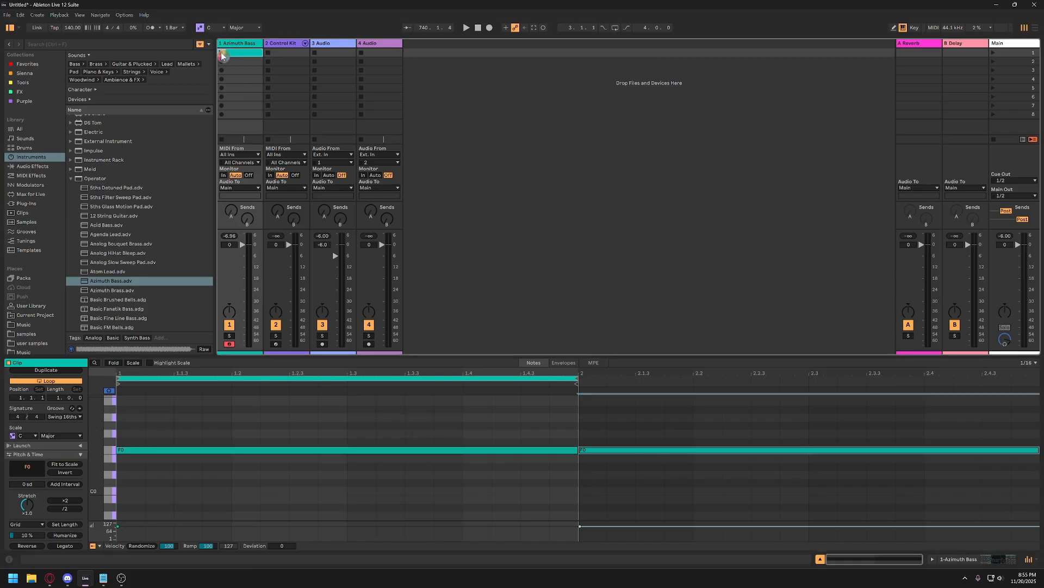
pyautogui.click(221, 53)
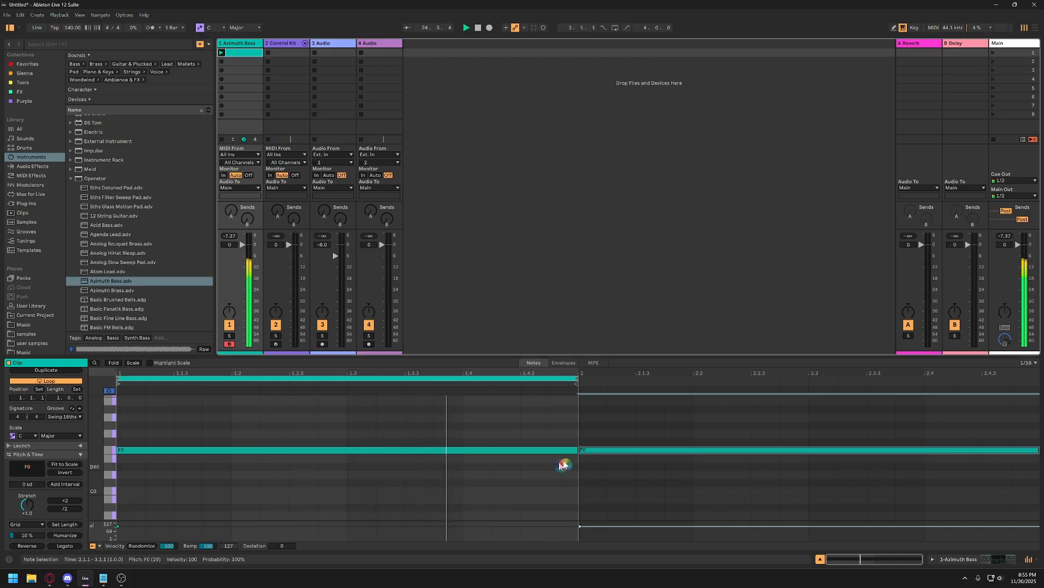
pyautogui.click(585, 453)
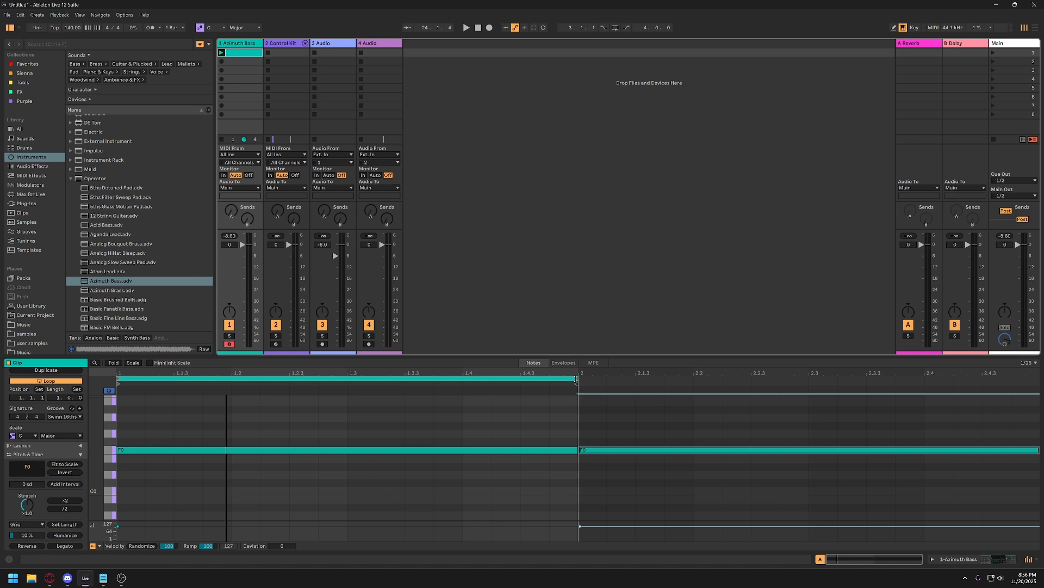
# Extend the bass clip's loop to two bars so it covers both notes, and play it back briefly.
pyautogui.moveTo(576, 379); pyautogui.dragTo(1036, 389)
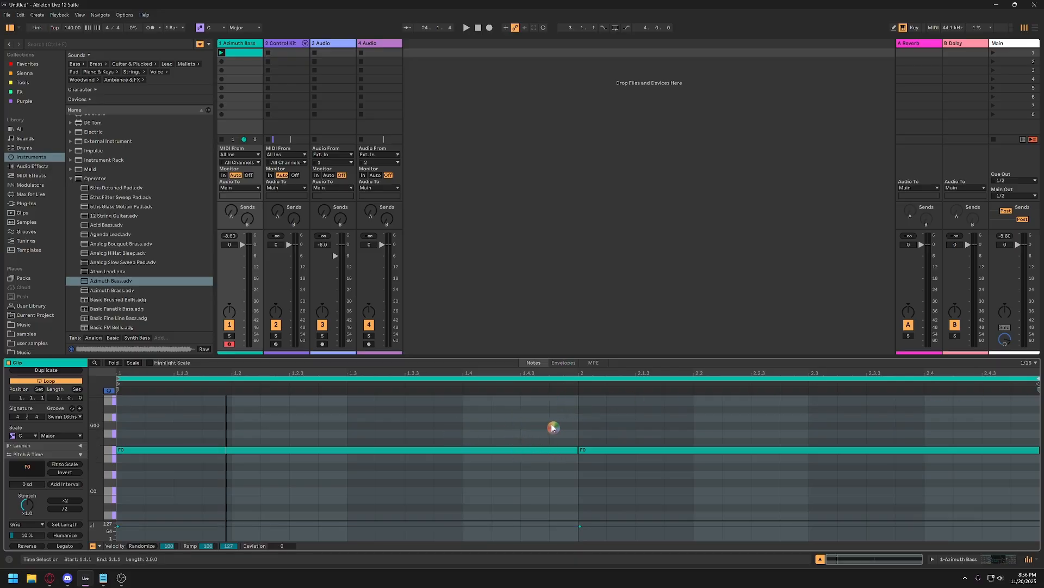
pyautogui.press('space')
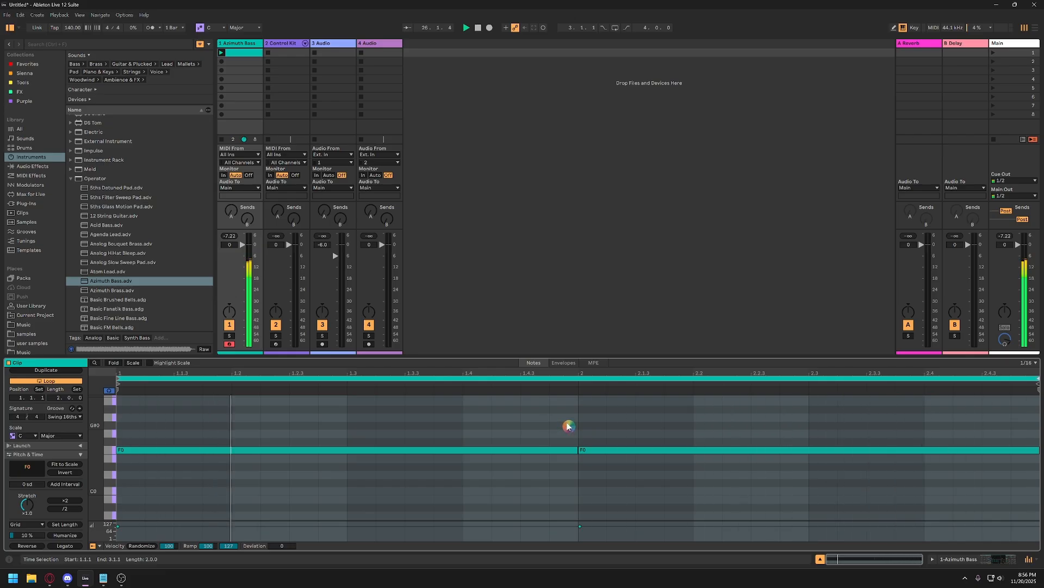
pyautogui.press('space')
pyautogui.hotkey('ctrl', 'a')
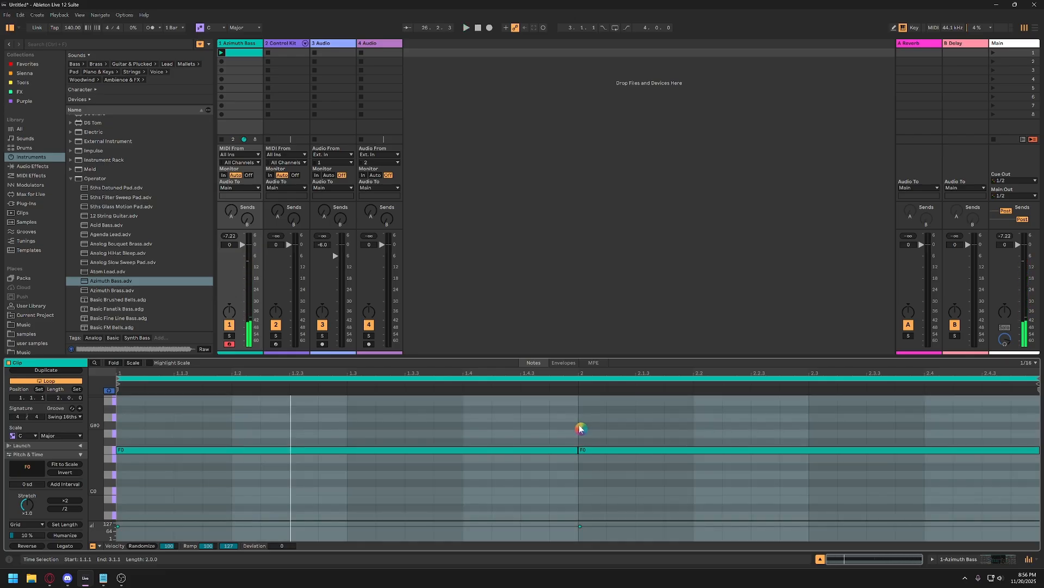
# Transpose the bar 2 bass note up to G#0 and play the two-bar loop.
pyautogui.click(605, 462)
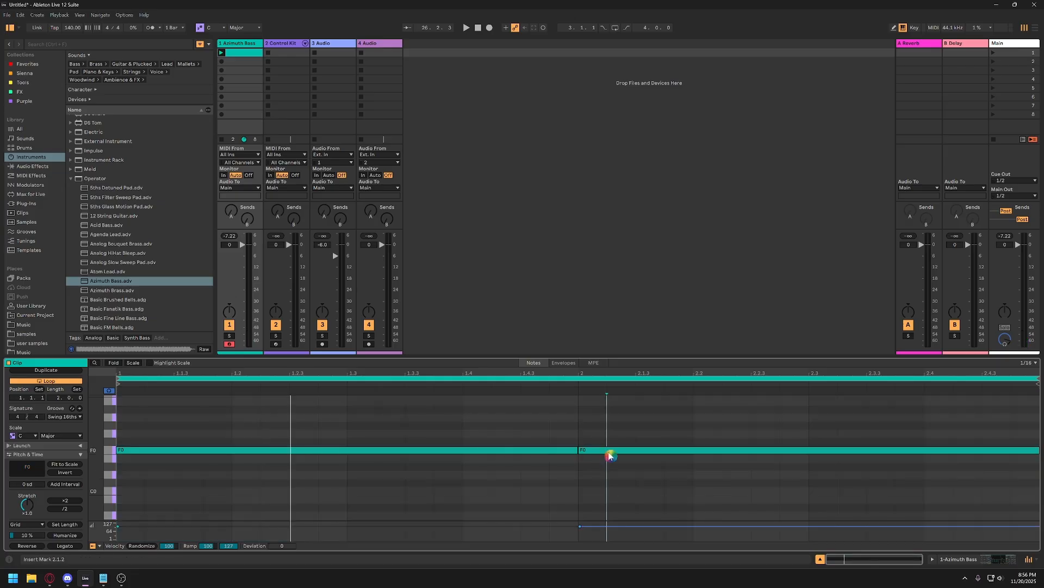
pyautogui.click(612, 451)
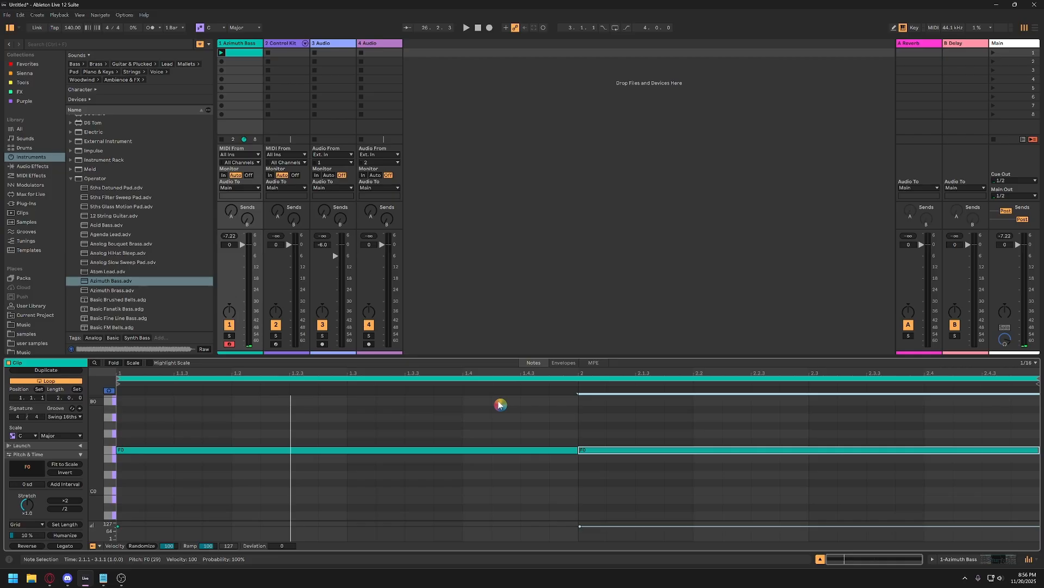
pyautogui.press('Up')
pyautogui.press('Up')
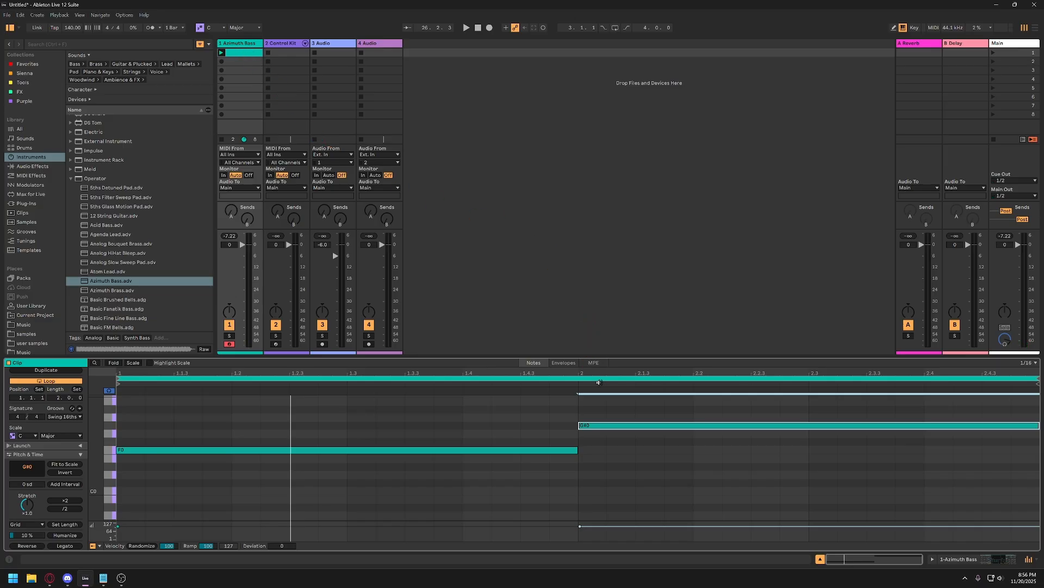
pyautogui.press('space')
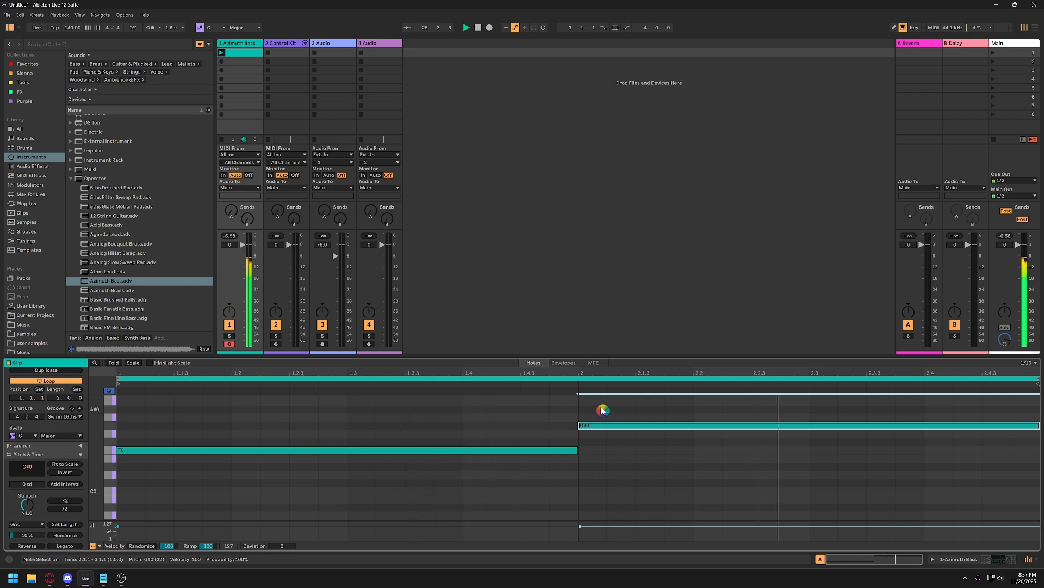
pyautogui.press('space')
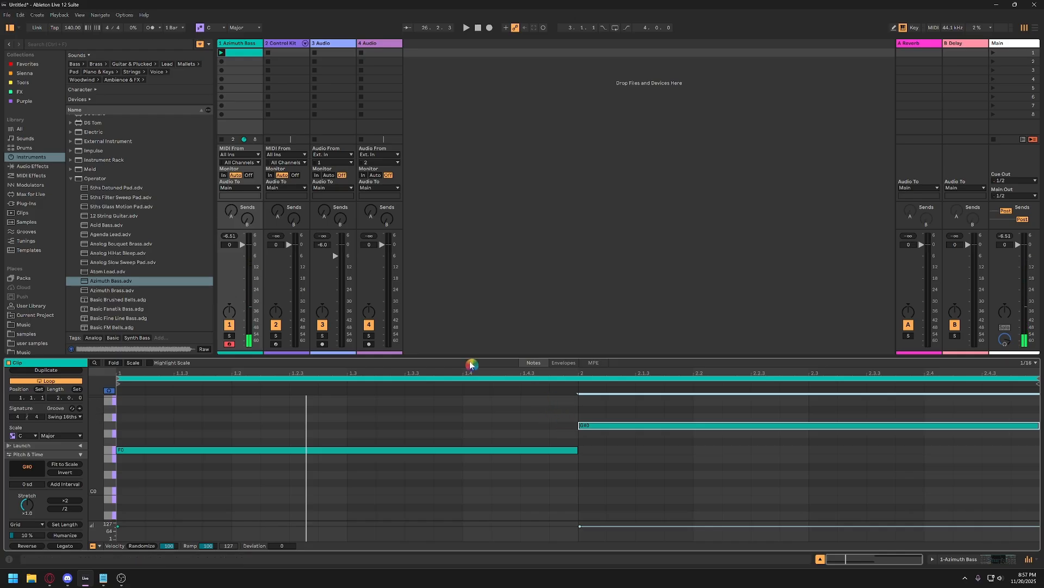
# Create an empty MIDI clip in the first slot of the Control Kit track.
pyautogui.click(289, 44)
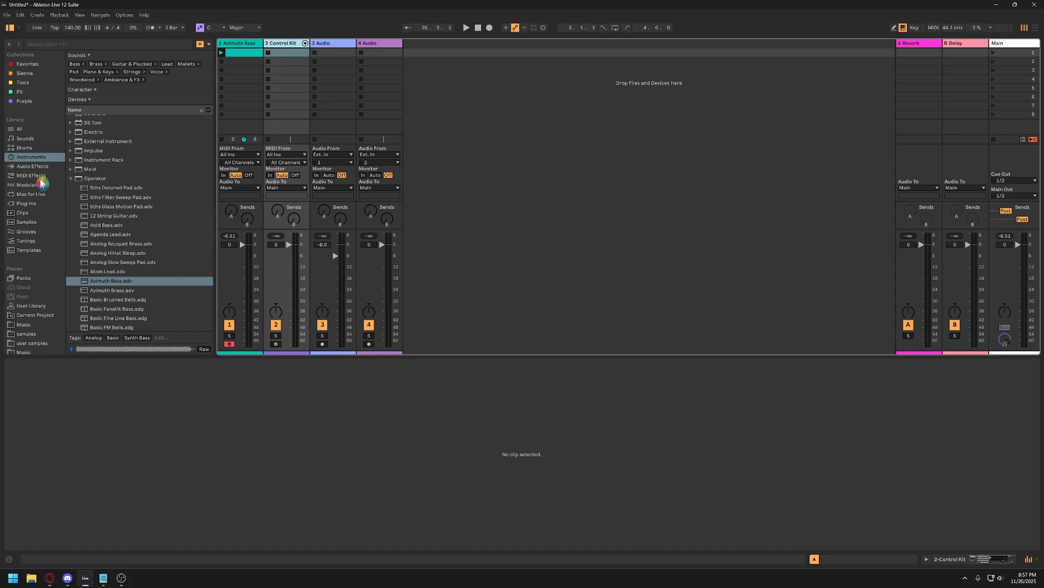
pyautogui.click(29, 148)
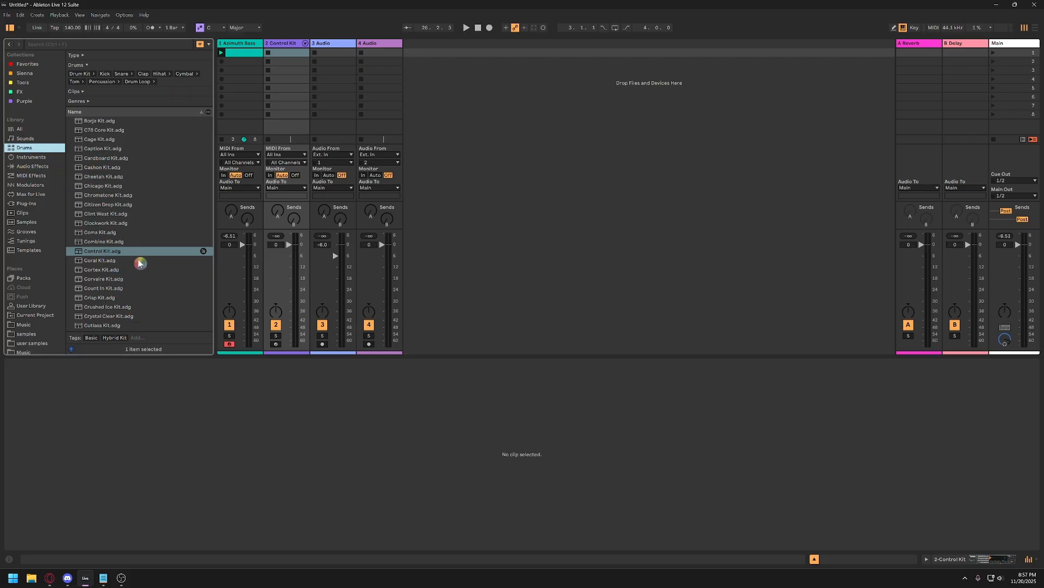
pyautogui.moveTo(140, 264); pyautogui.dragTo(288, 45)
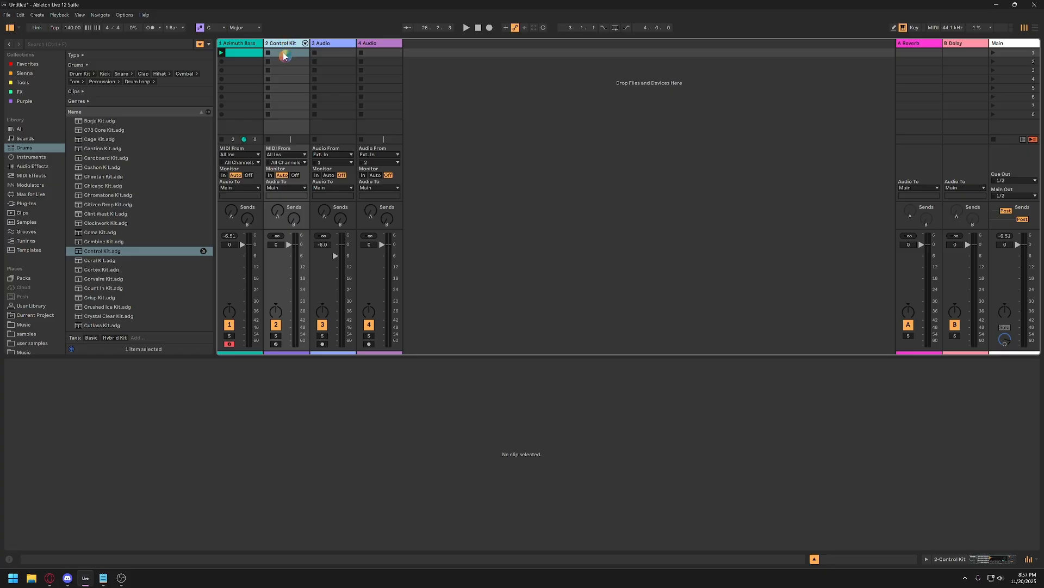
pyautogui.doubleClick(283, 53)
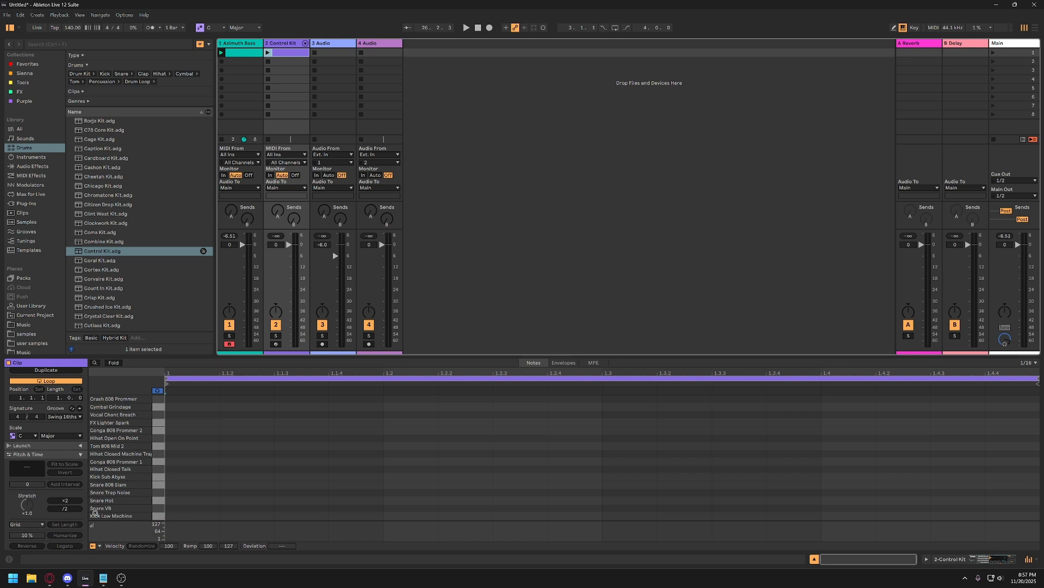
# Add a Kick Low Machine hit at 1.1.1 and a Snare Trap Noise hit at 1.3, auditioning kit sounds in between.
pyautogui.doubleClick(184, 516)
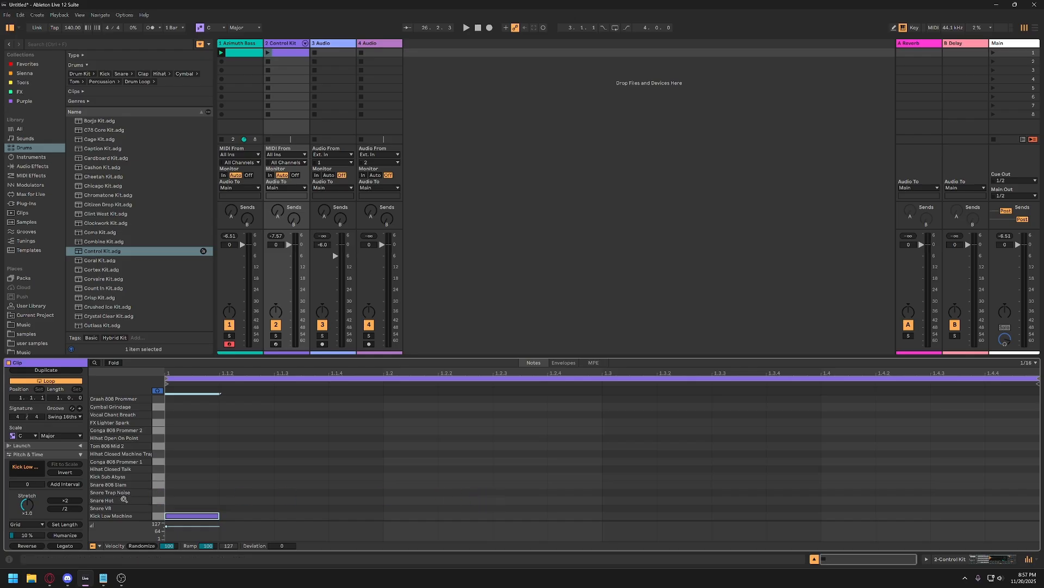
pyautogui.click(158, 494)
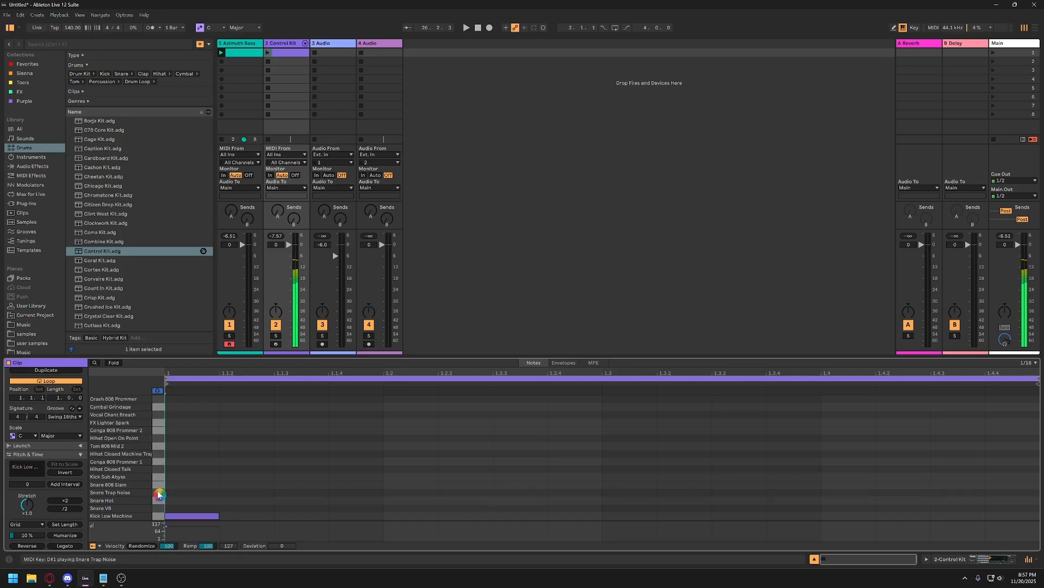
pyautogui.click(154, 447)
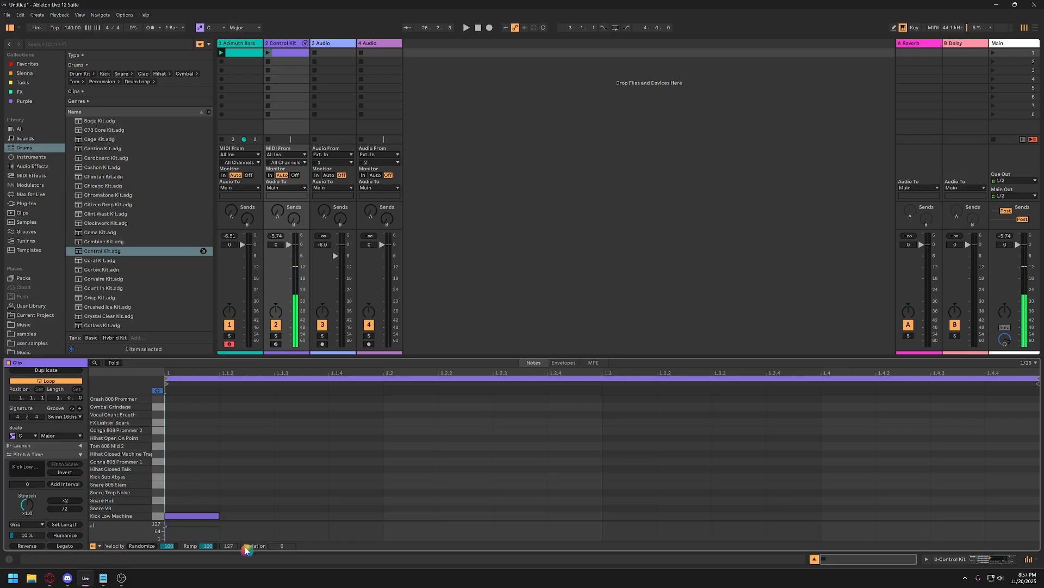
pyautogui.click(186, 504)
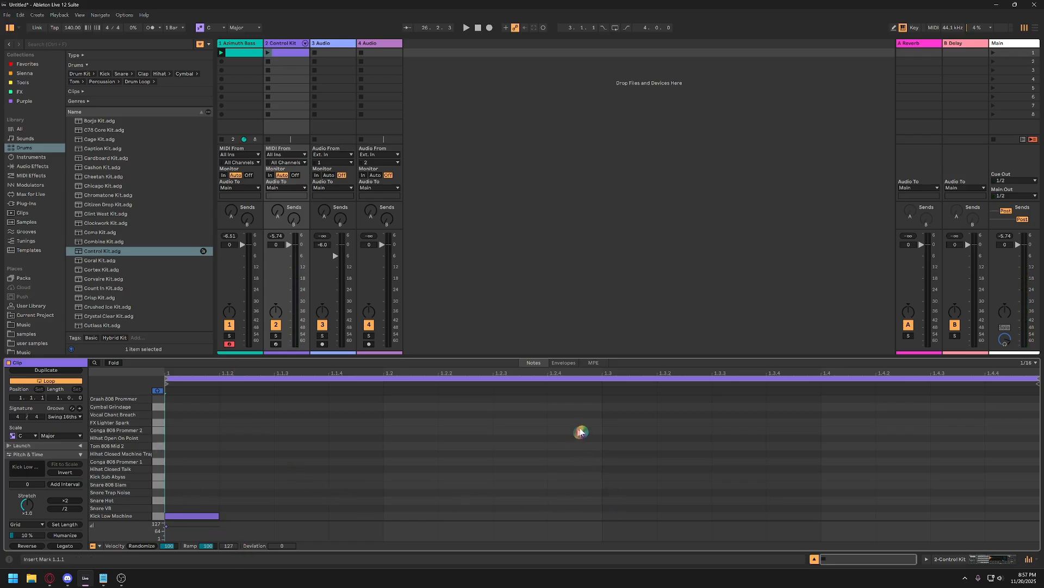
pyautogui.doubleClick(619, 493)
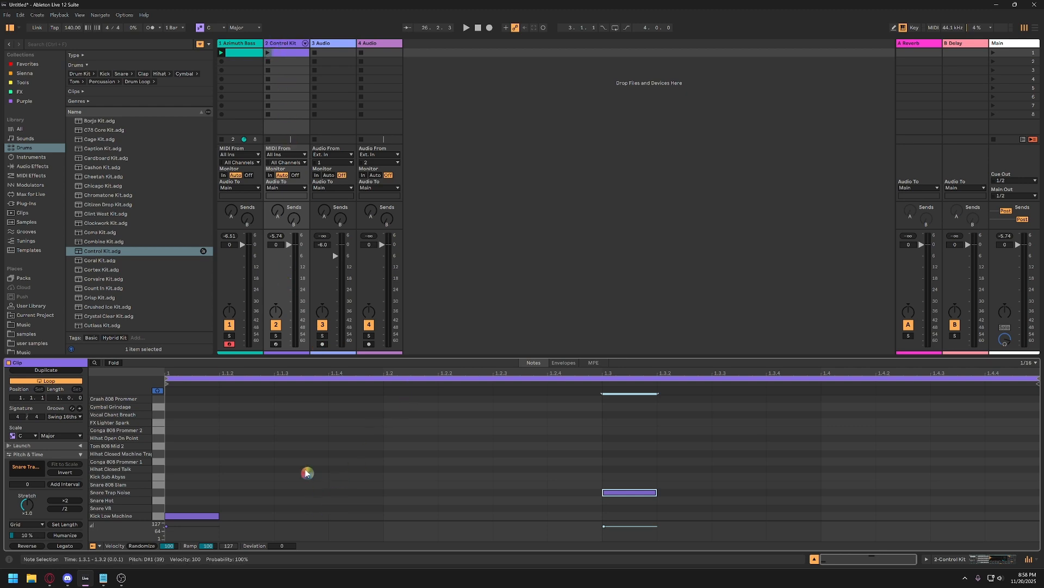
# Audition the open hi-hat, add a Hihat Open On Point note in beat 1, and shift it to 1.1.4.
pyautogui.click(158, 442)
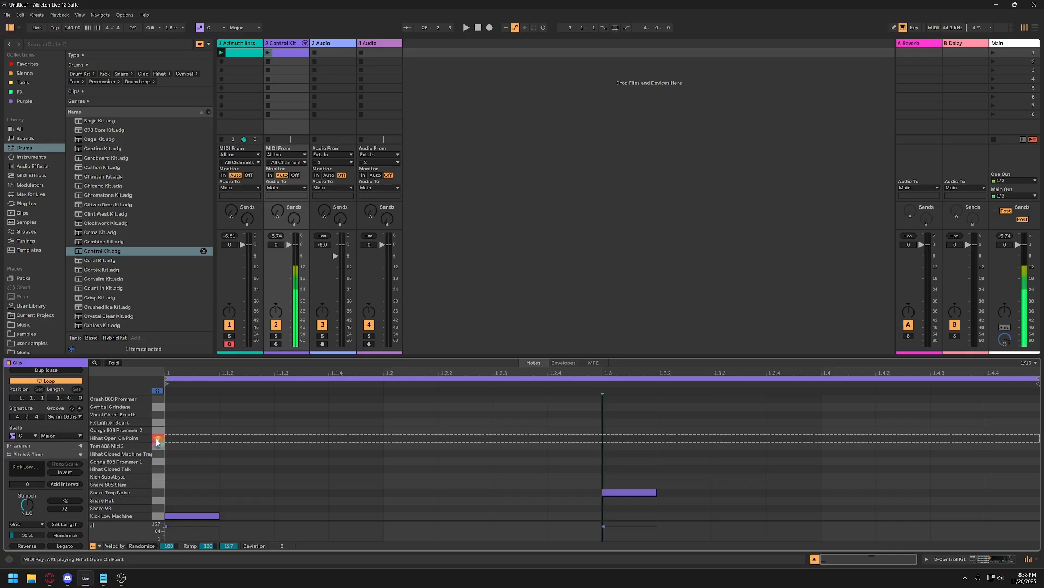
pyautogui.doubleClick(298, 438)
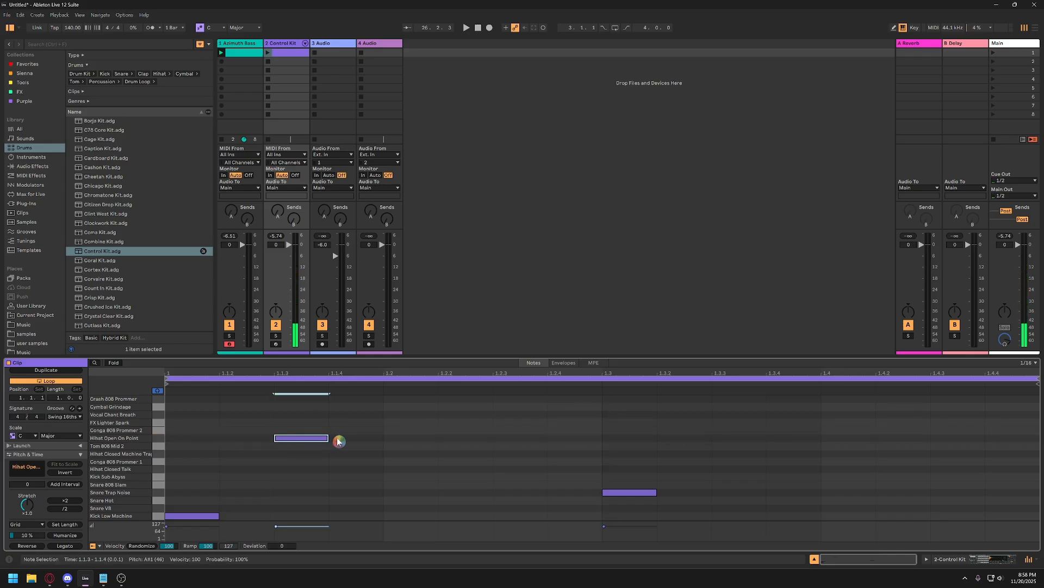
pyautogui.press('Right')
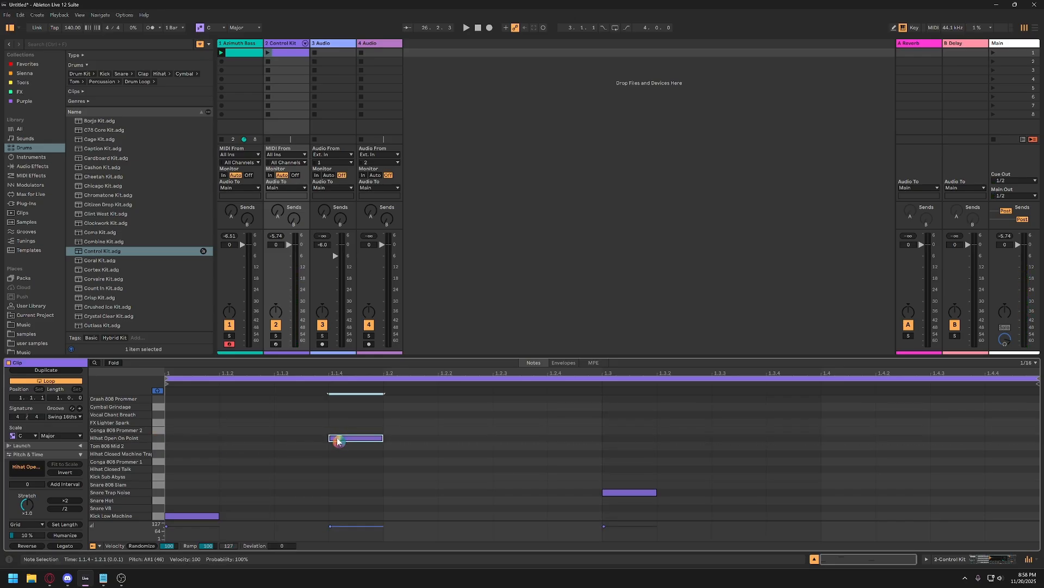
pyautogui.press('Left')
pyautogui.press('Right')
pyautogui.press('Down')
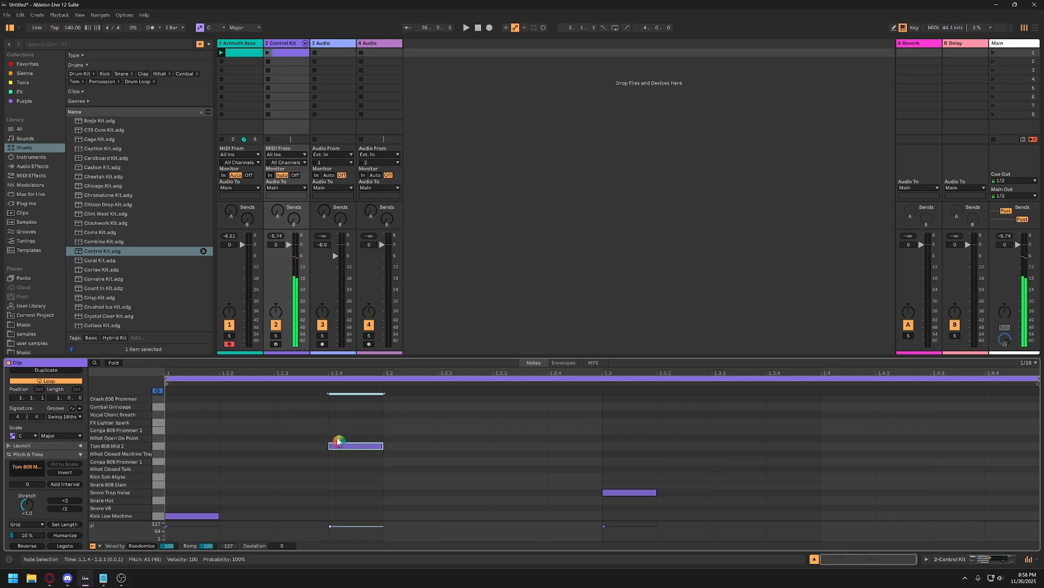
pyautogui.press('Up')
pyautogui.press('Left')
pyautogui.press('Right')
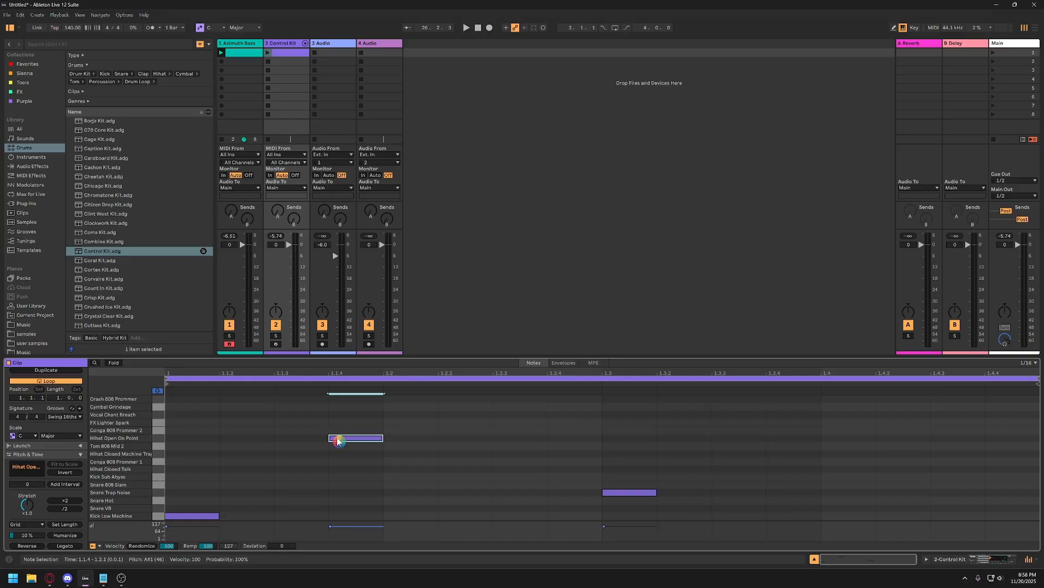
# Duplicate the open hi-hat note and move the copy to 1.2.3.
pyautogui.hotkey('ctrl', 'd')
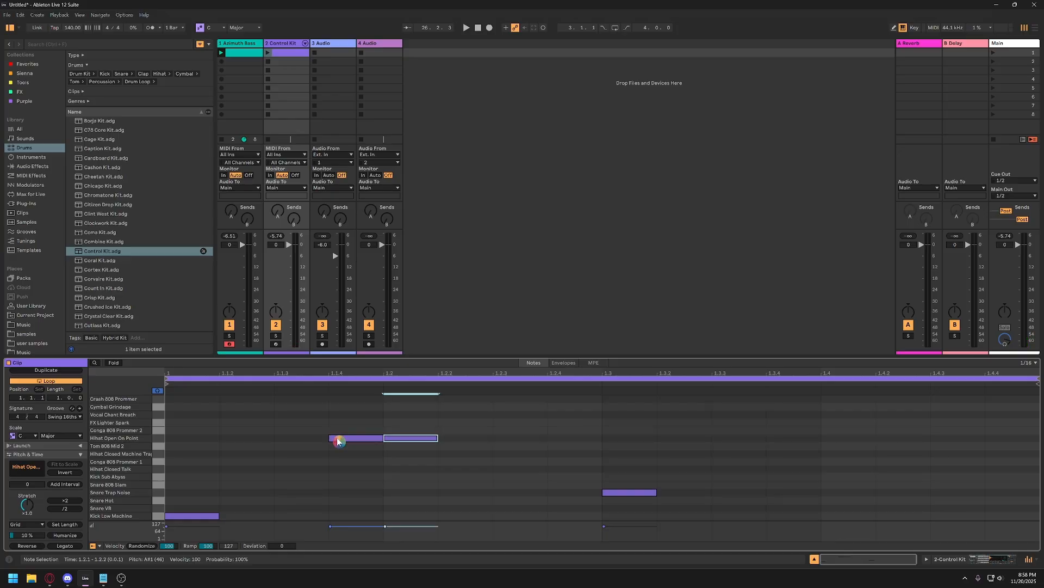
pyautogui.press('Right')
pyautogui.press('Right')
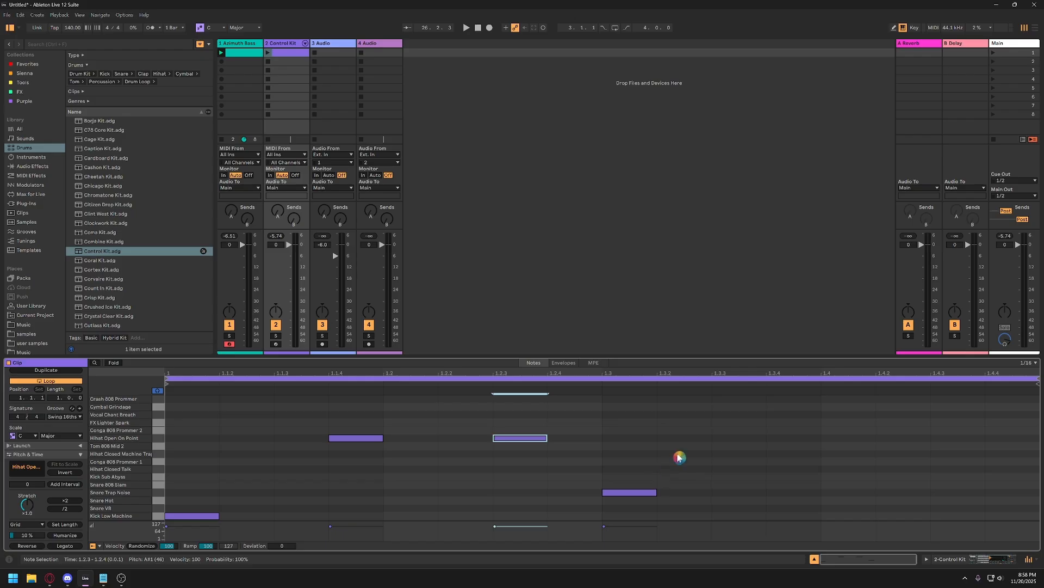
# Launch the drum clip and, while it plays, add duplicated open hi-hat notes at 1.3.3 and 1.4.2.
pyautogui.click(269, 57)
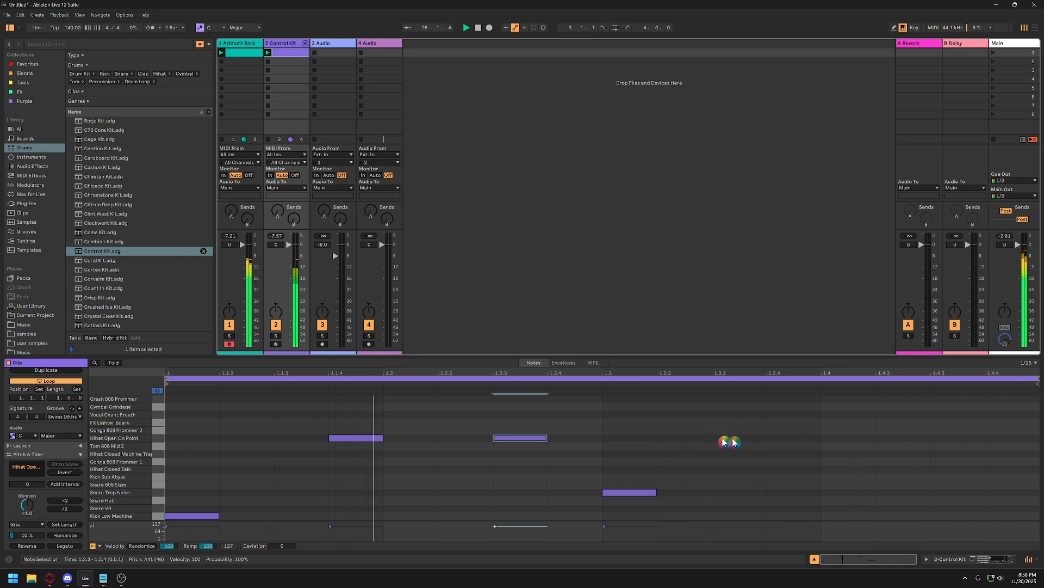
pyautogui.click(537, 439)
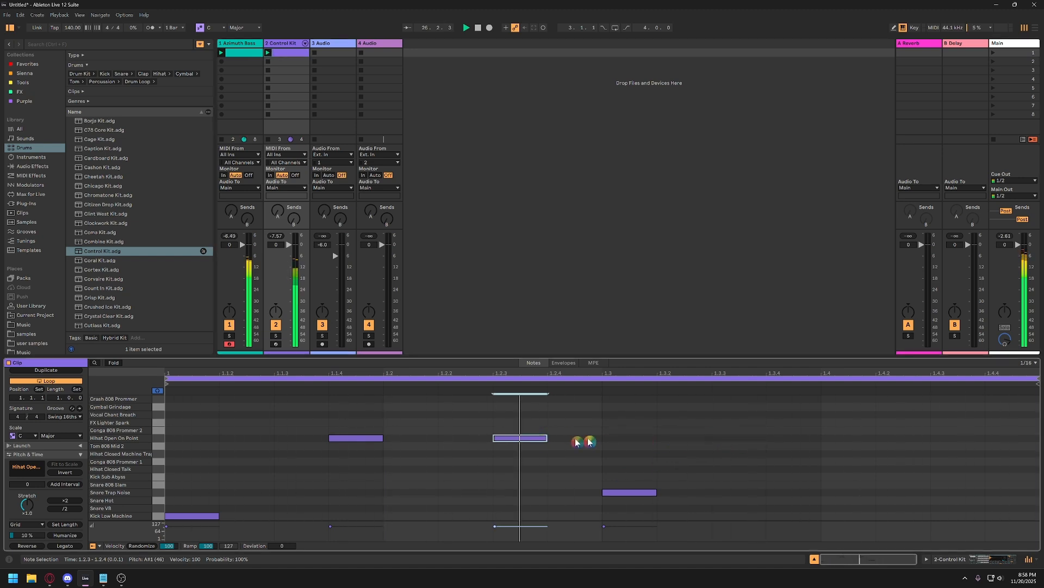
pyautogui.hotkey('ctrl', 'd')
pyautogui.press('Right')
pyautogui.press('Right')
pyautogui.press('Right')
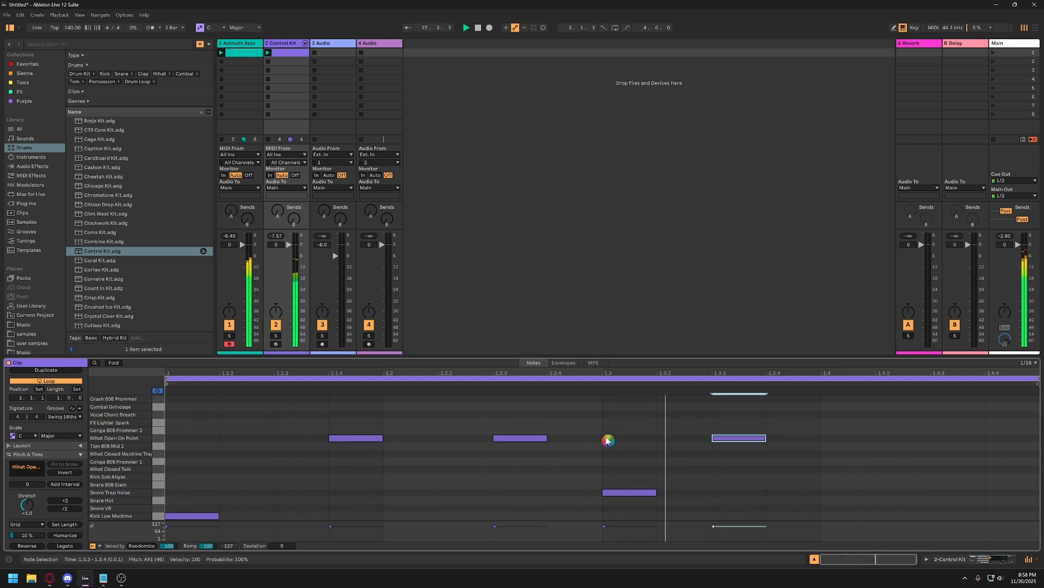
pyautogui.hotkey('ctrl', 'd')
pyautogui.press('Right')
pyautogui.press('Right')
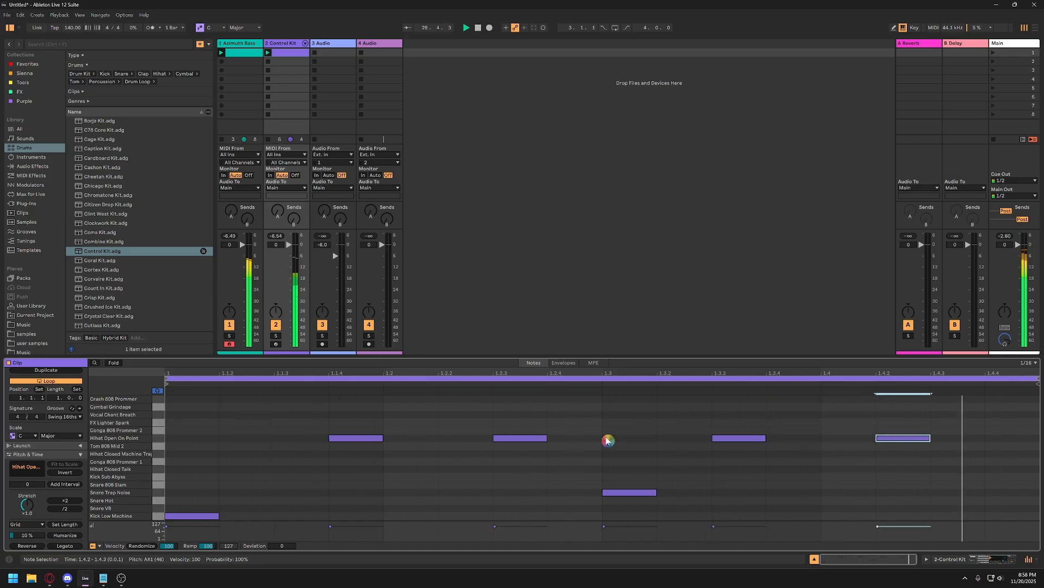
# Duplicate the last hi-hat note and move the copy to the Vocal Chant Breath row at 1.4.3.
pyautogui.hotkey('ctrl', 'd')
pyautogui.press('Right')
pyautogui.press('Up')
pyautogui.press('Up')
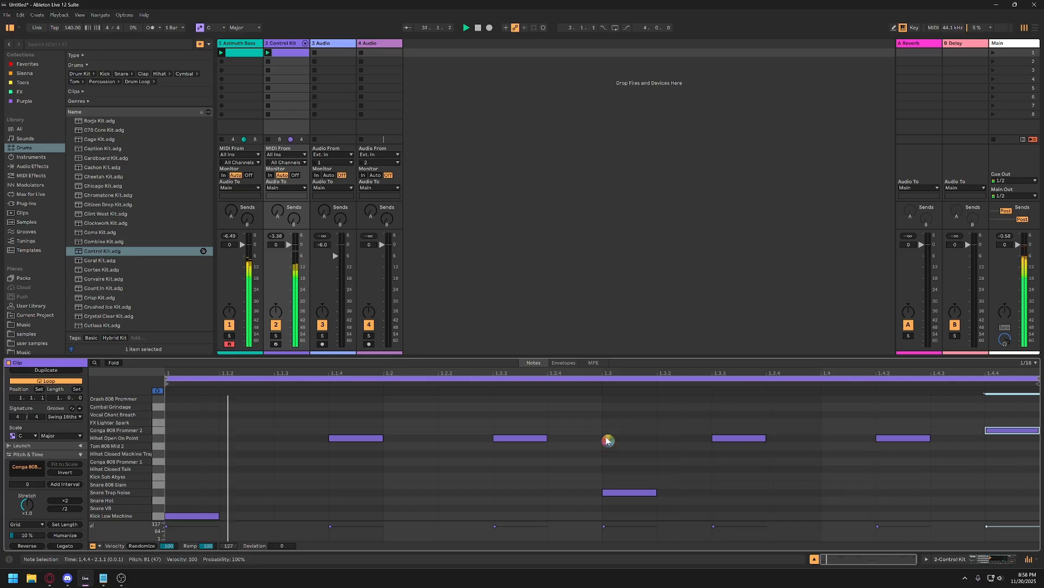
pyautogui.press('Left')
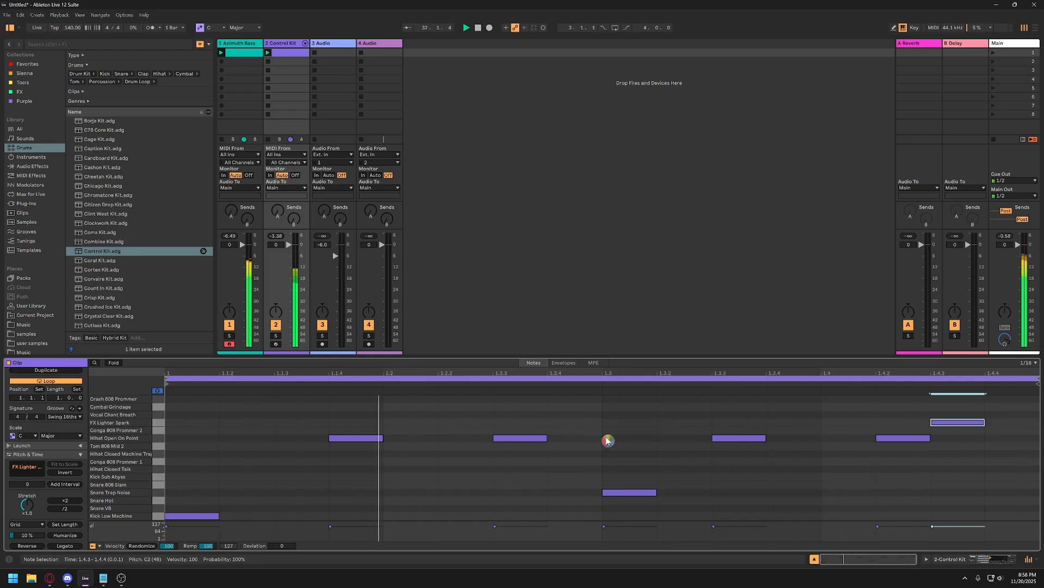
pyautogui.press('Up')
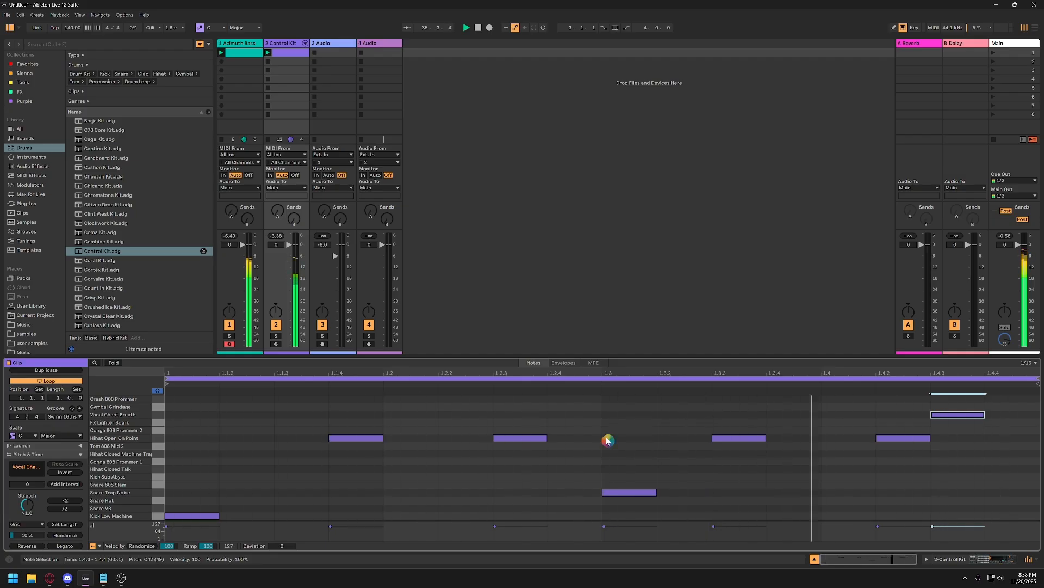
# Move the selected note at 1.4.3 down from the Vocal Chant Breath row to the Hihat Closed Machine row.
pyautogui.press('Down')
pyautogui.press('Down')
pyautogui.press('Down')
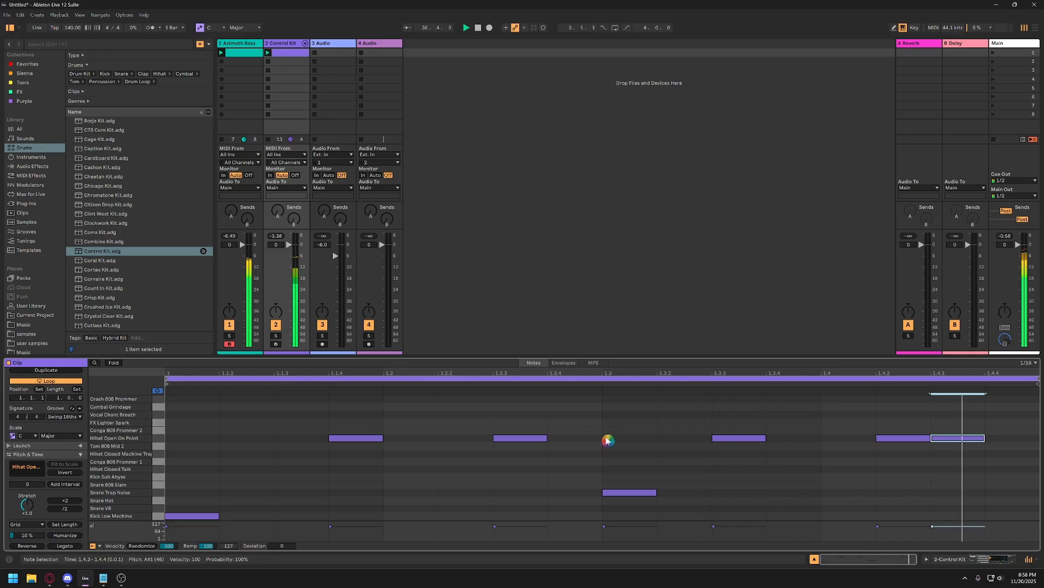
pyautogui.press('Down')
pyautogui.press('Down')
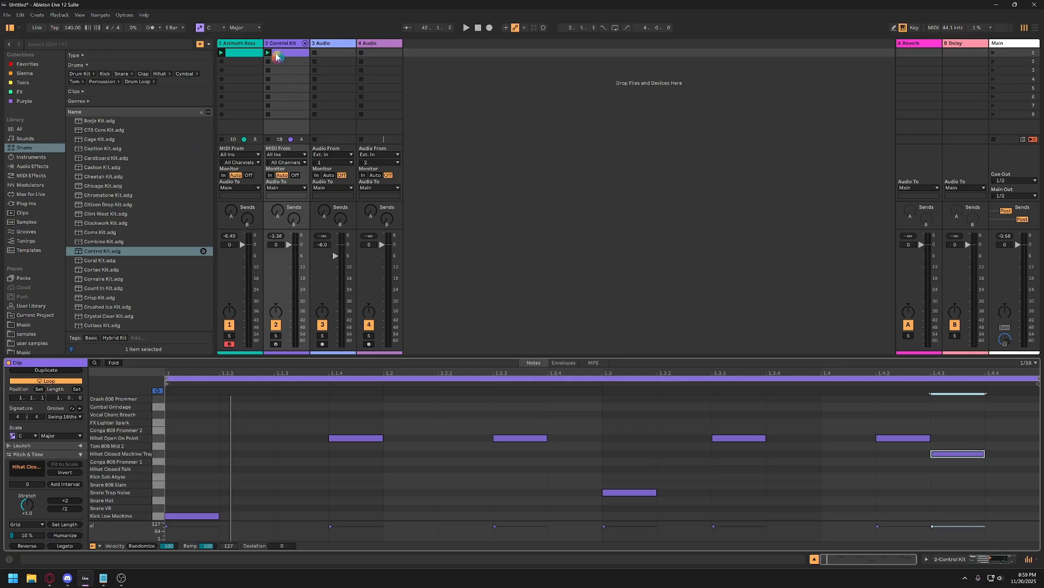
# Switch the Control Kit track's detail view between its clip and its device chain, ending on the drum clip's notes.
pyautogui.click(222, 53)
pyautogui.click(279, 52)
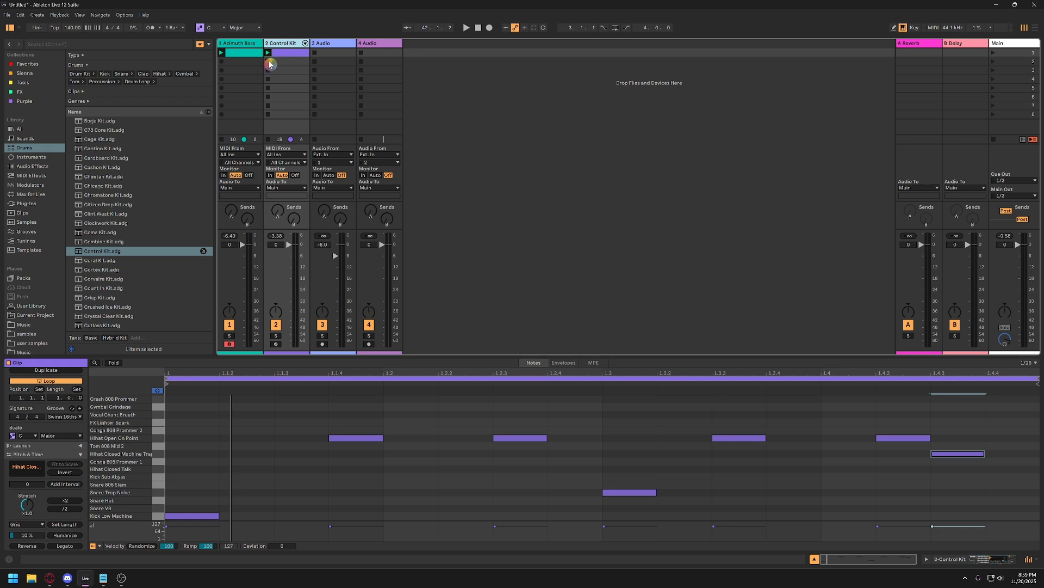
pyautogui.click(485, 119)
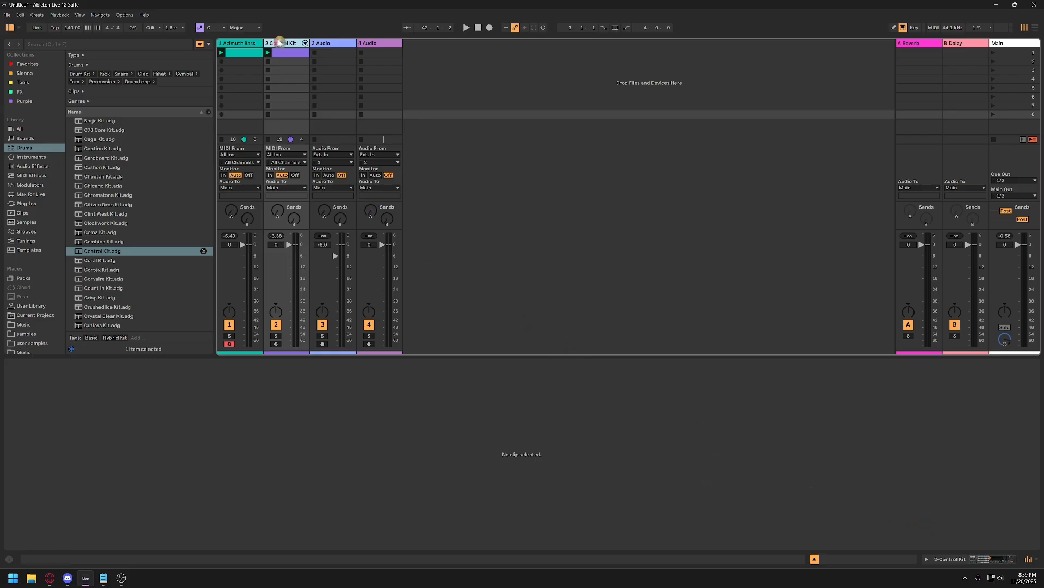
pyautogui.click(245, 44)
pyautogui.click(290, 44)
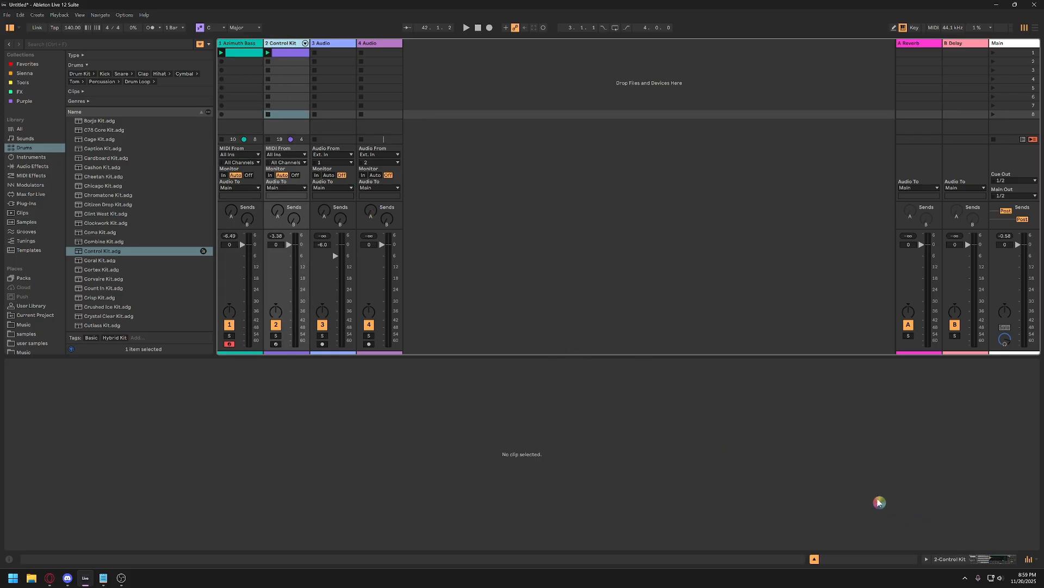
pyautogui.click(867, 527)
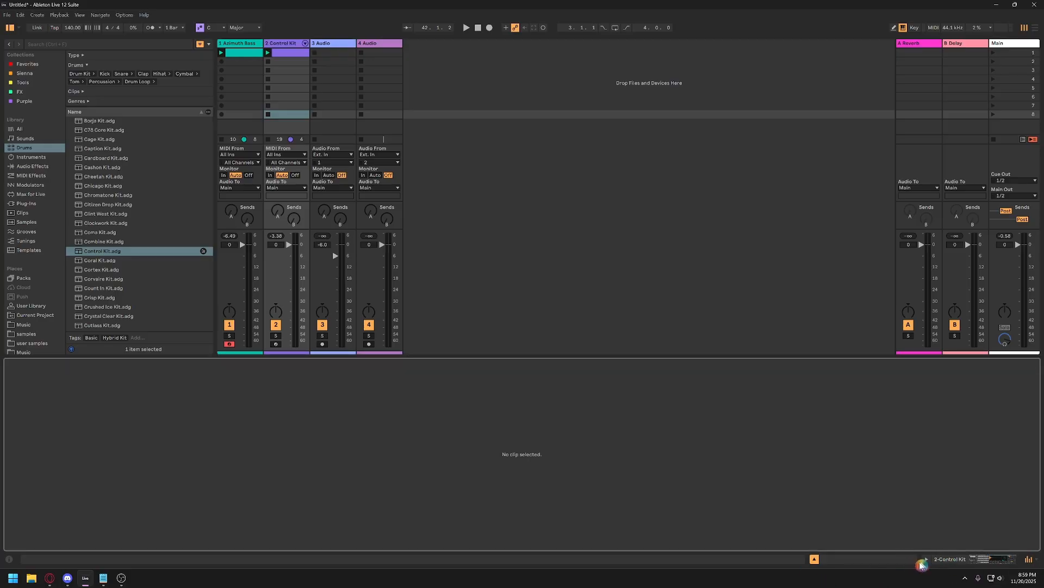
pyautogui.click(973, 559)
pyautogui.click(908, 561)
pyautogui.click(979, 560)
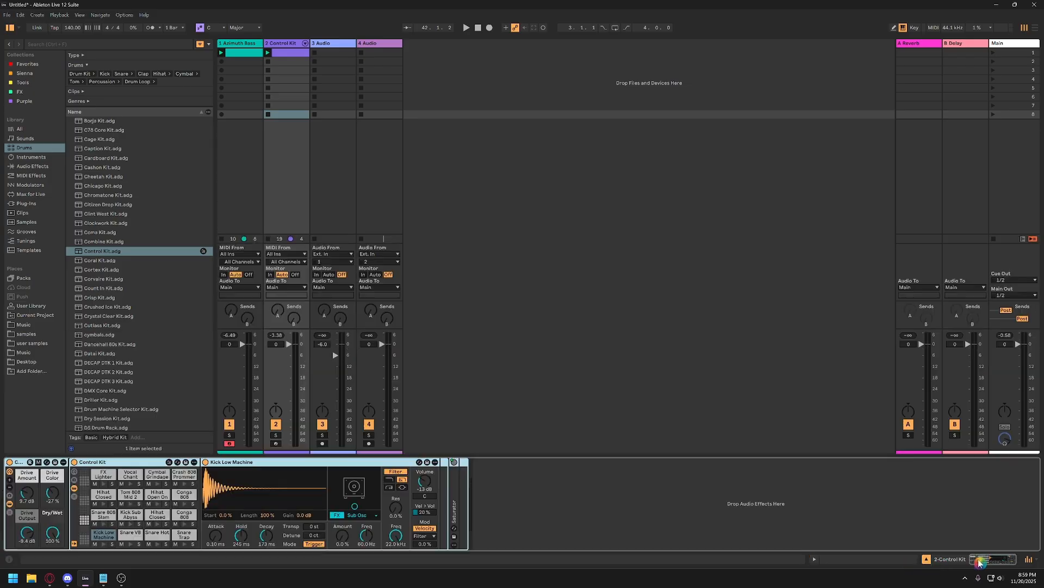
pyautogui.click(887, 563)
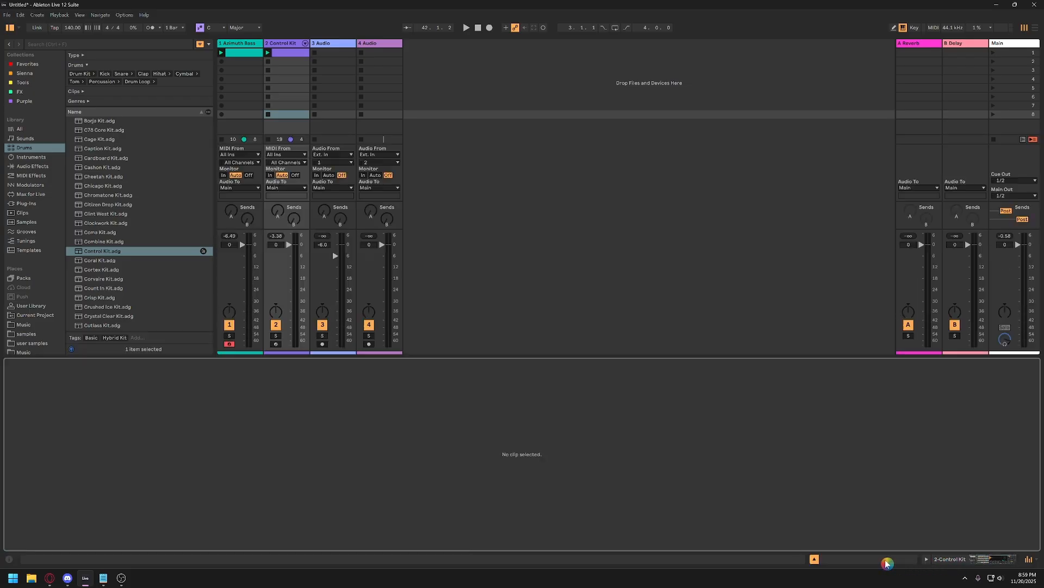
pyautogui.click(289, 55)
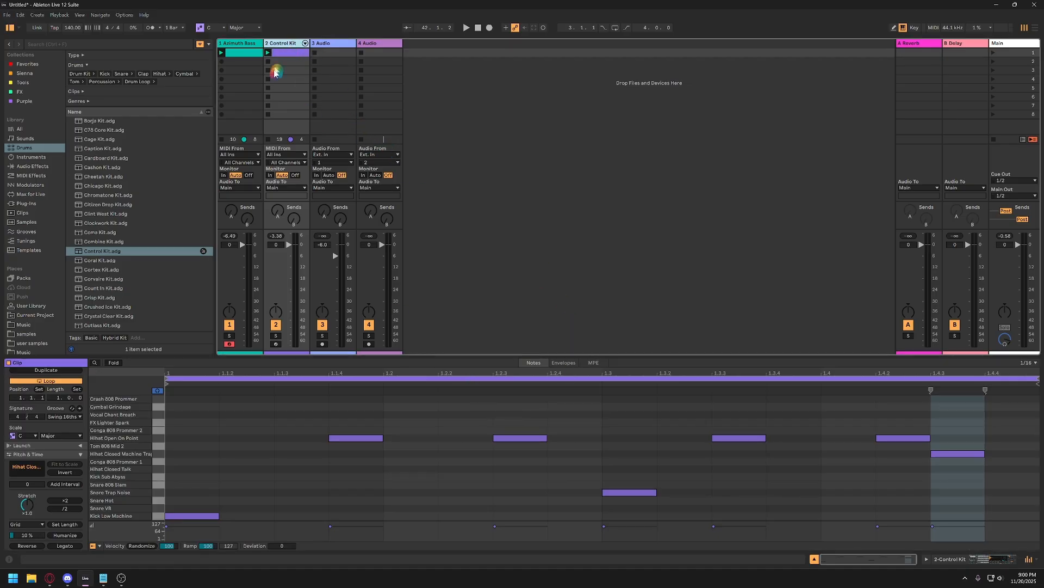
pyautogui.moveTo(88, 31); pyautogui.dragTo(64, 29)
pyautogui.click(71, 32)
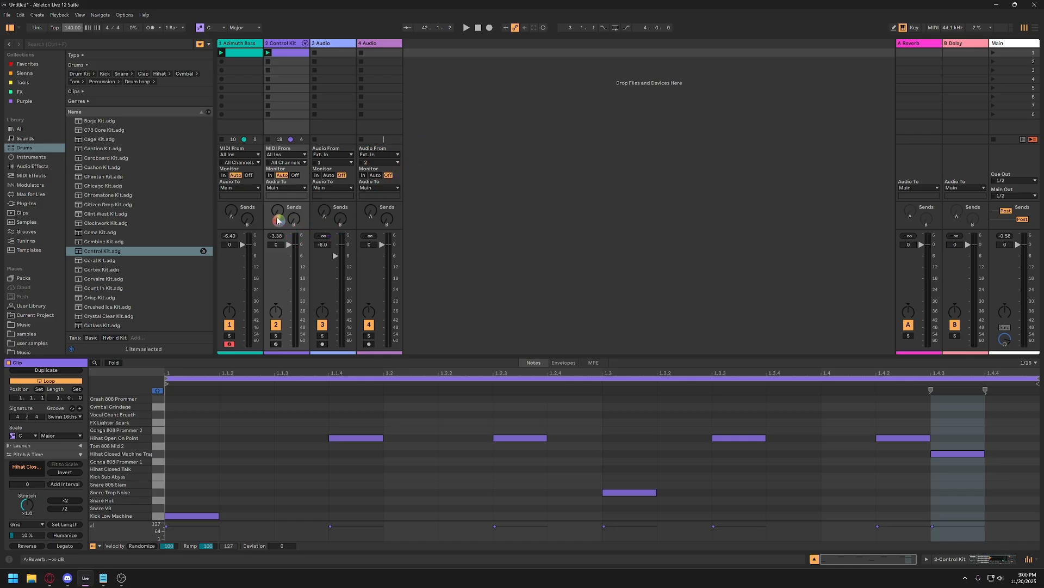
# During playback, raise the Control Kit track's Reverb and Delay sends and the Azimuth Bass track's Reverb send.
pyautogui.moveTo(275, 220); pyautogui.dragTo(277, 176)
pyautogui.press('space')
pyautogui.moveTo(293, 218); pyautogui.dragTo(294, 163)
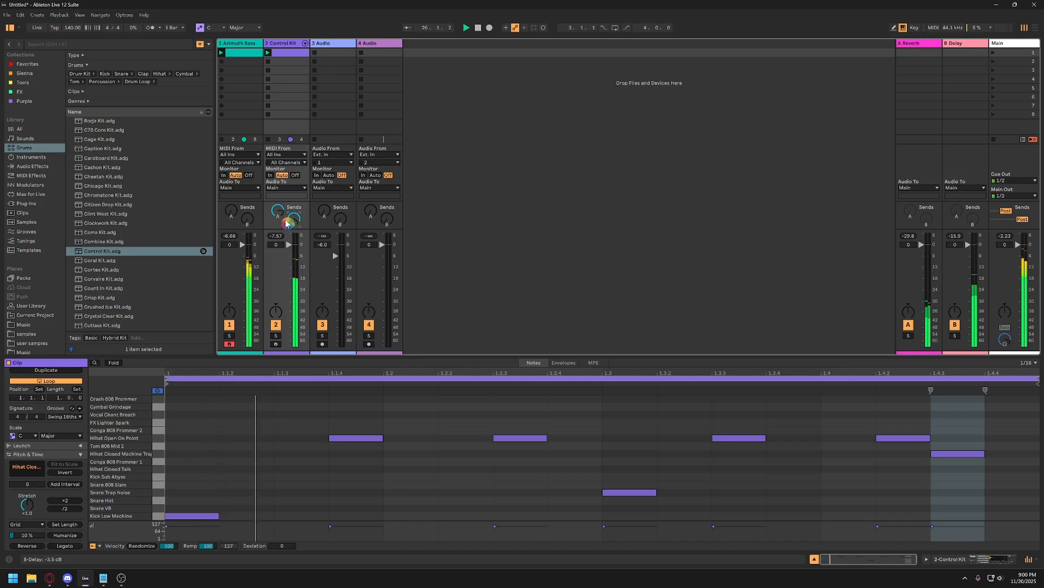
pyautogui.moveTo(279, 213)
pyautogui.mouseDown()
pyautogui.moveTo(279, 190)
pyautogui.moveTo(294, 201)
pyautogui.mouseUp()
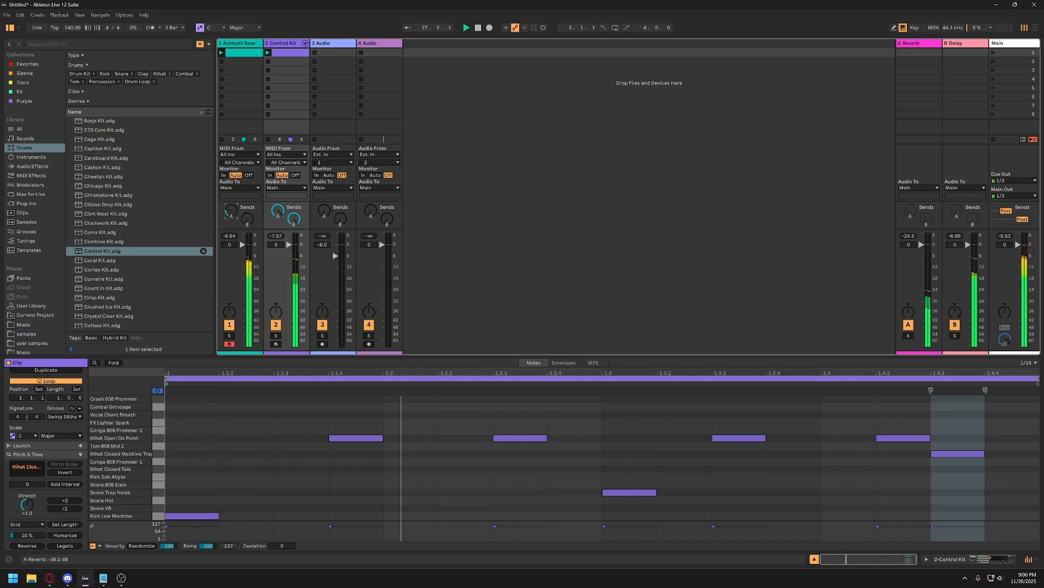
pyautogui.moveTo(232, 211); pyautogui.dragTo(231, 174)
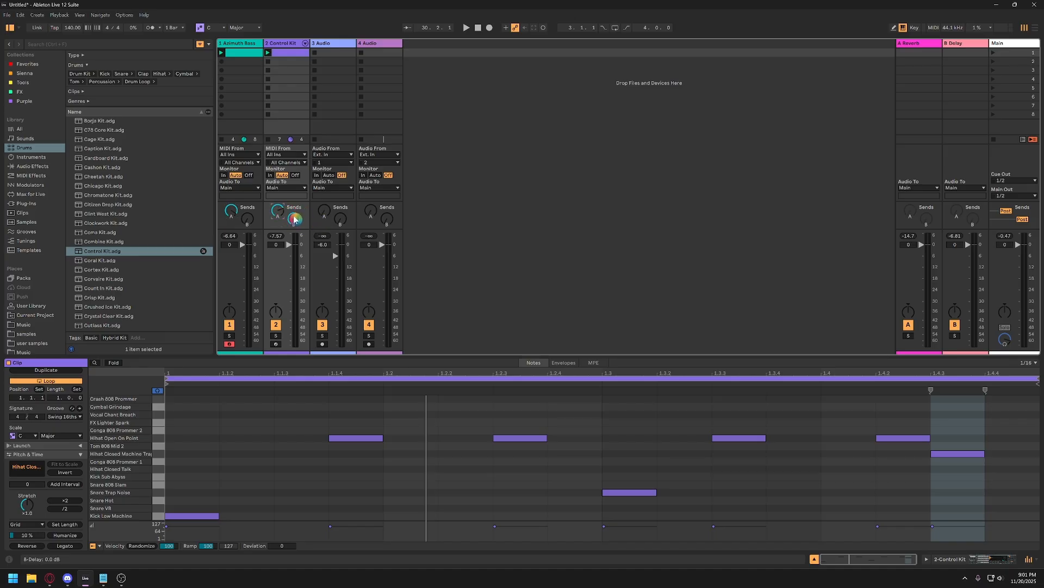
pyautogui.click(233, 213)
# Launch the drum clip alongside the bass clip to hear them with the sends applied, and stop playback.
pyautogui.click(285, 64)
pyautogui.click(280, 56)
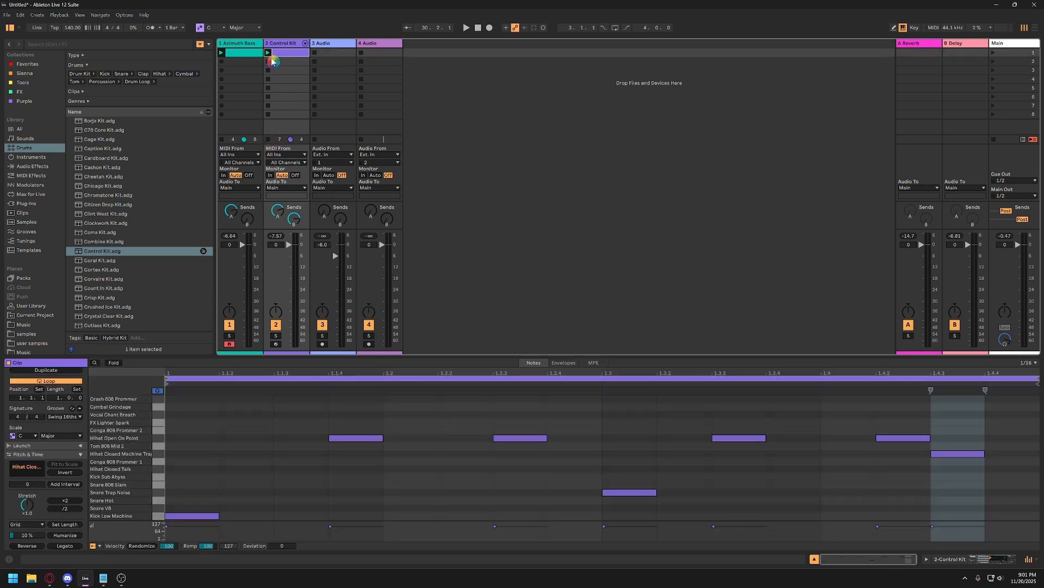
pyautogui.click(266, 53)
pyautogui.press('space')
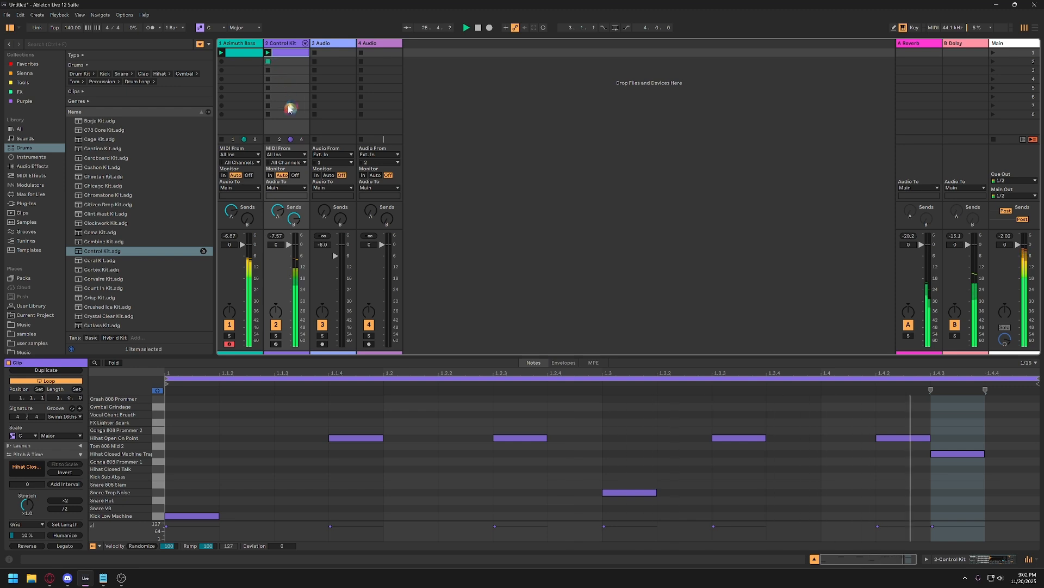
pyautogui.click(268, 53)
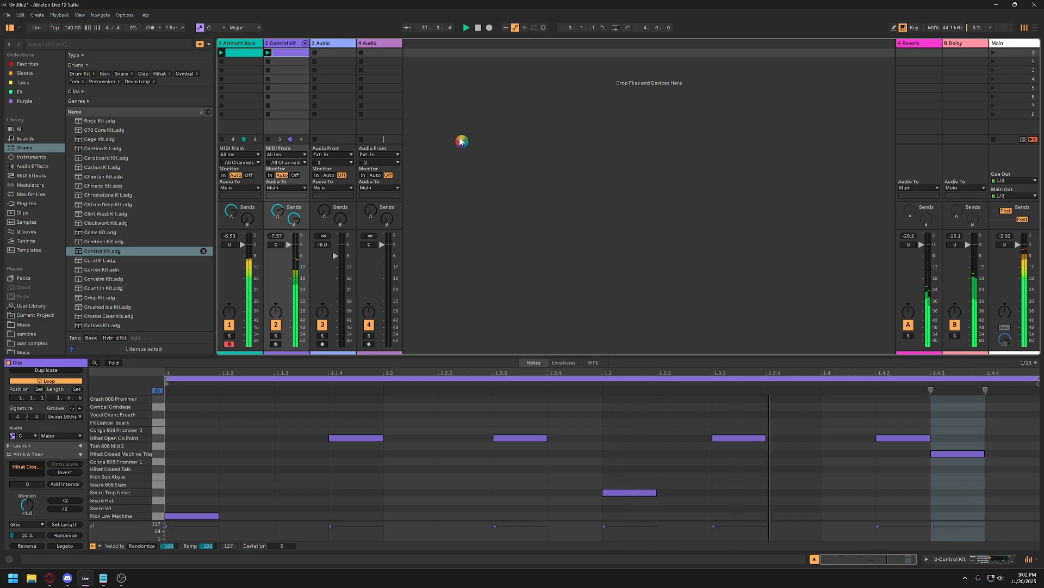
pyautogui.press('space')
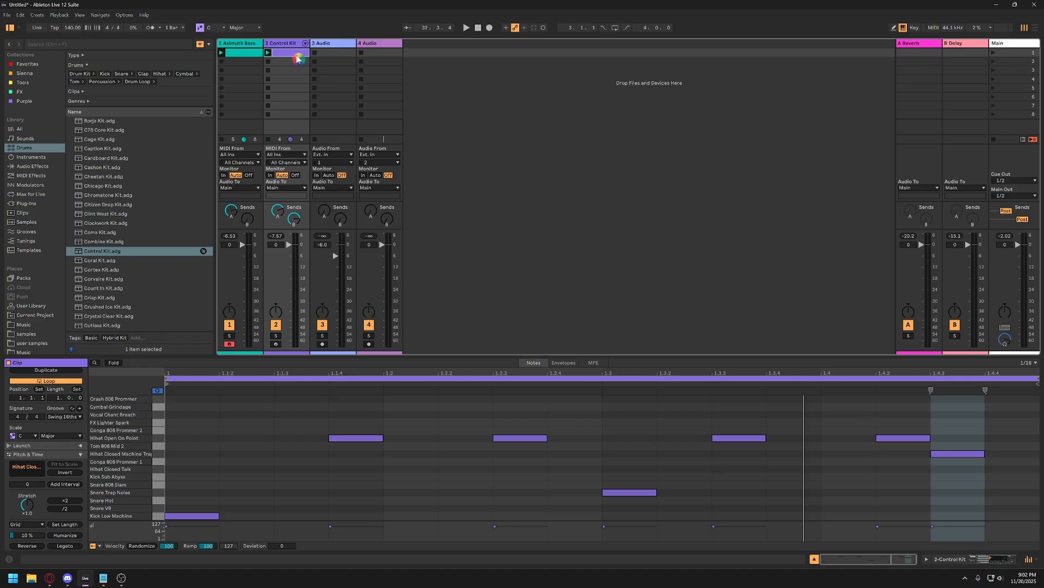
# Duplicate the Control Kit drum clip into the slot below and rename the copy "part 2".
pyautogui.hotkey('ctrl', 'd')
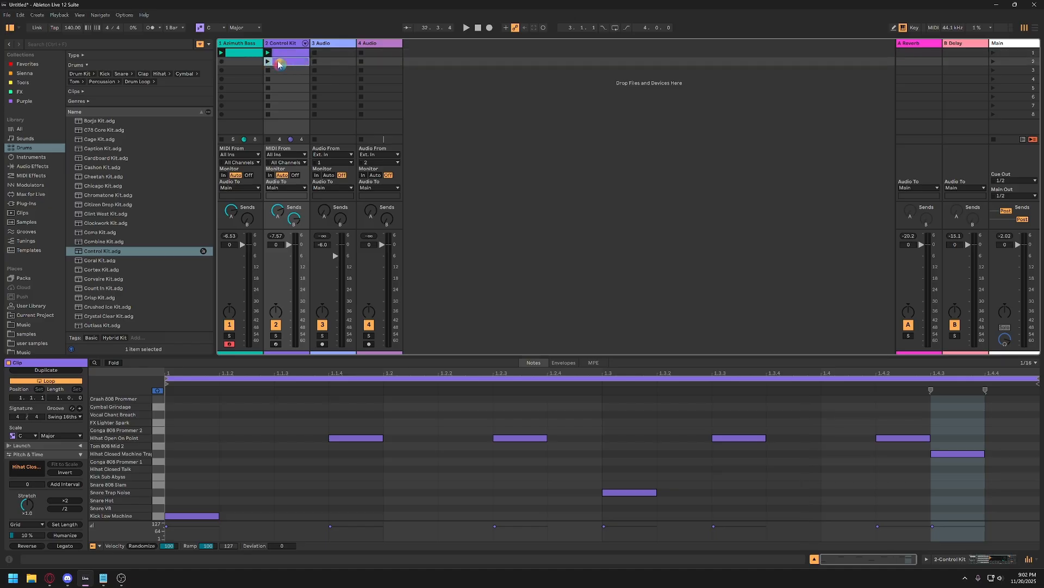
pyautogui.rightClick(281, 66)
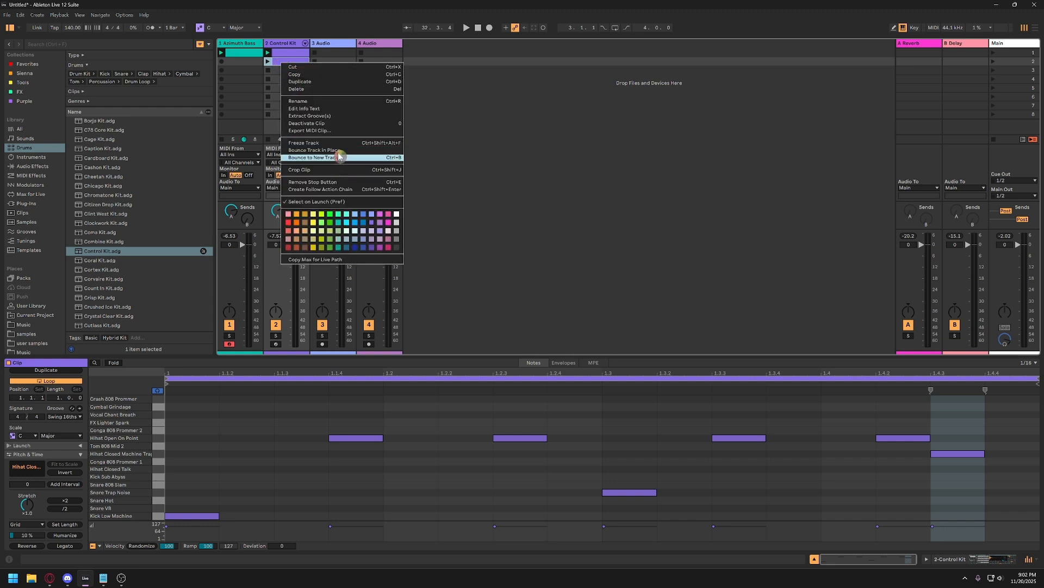
pyautogui.click(316, 103)
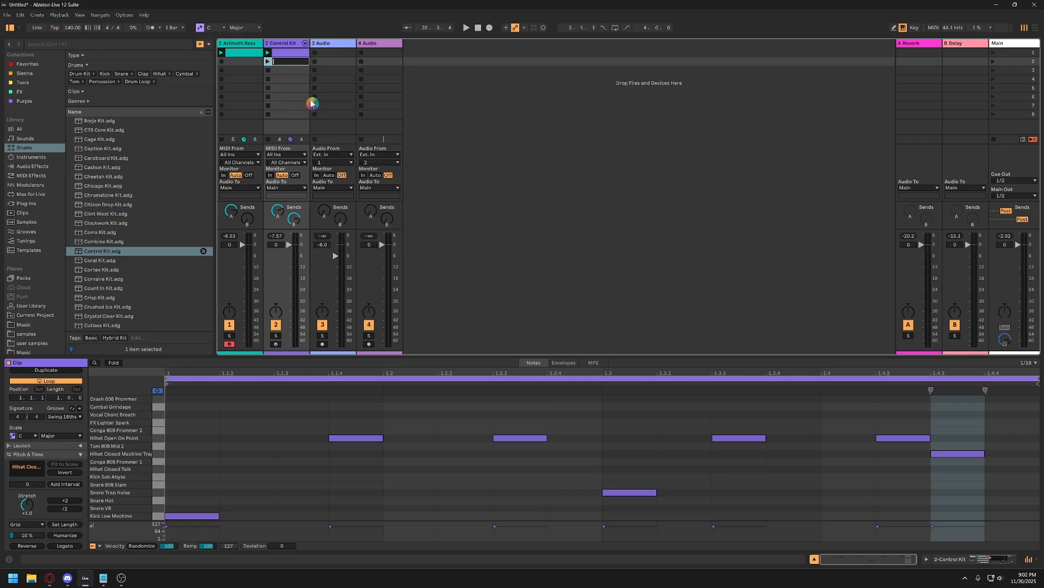
pyautogui.press('Return')
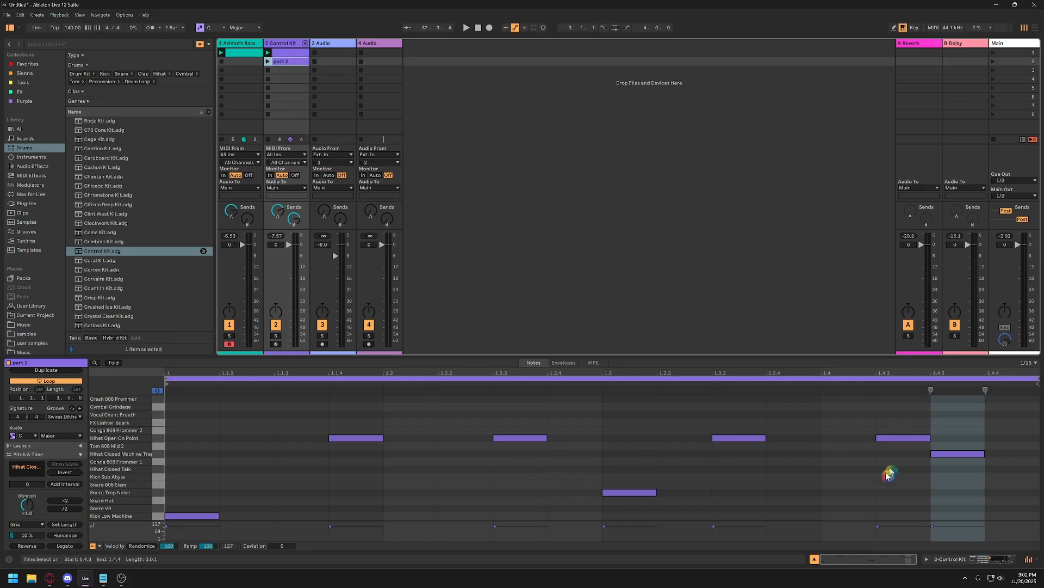
# Delete the two open hi-hat notes at 1.1.4 and 1.2.3 from the part 2 clip.
pyautogui.moveTo(532, 471); pyautogui.dragTo(332, 413)
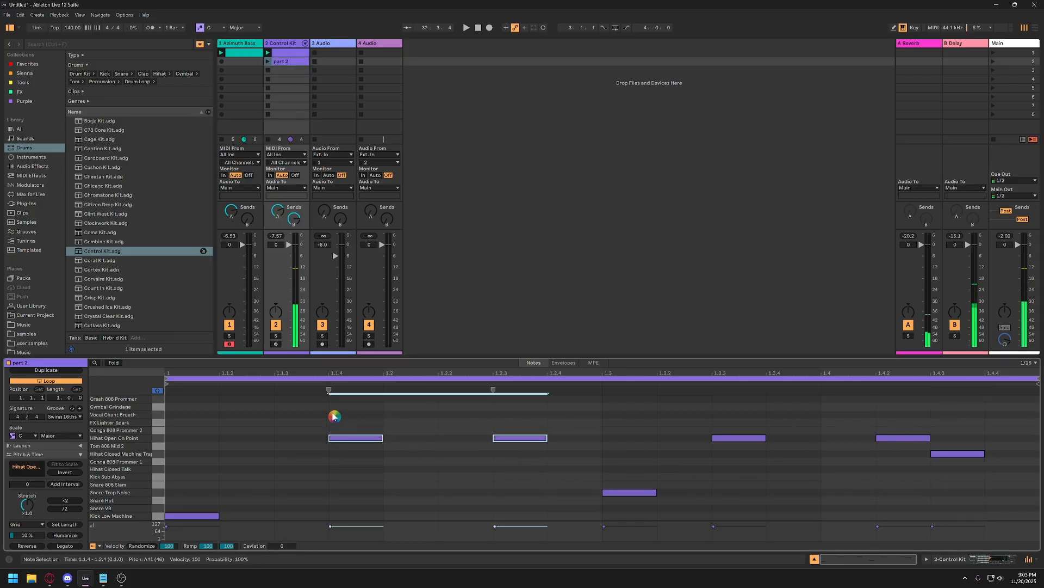
pyautogui.press('Delete')
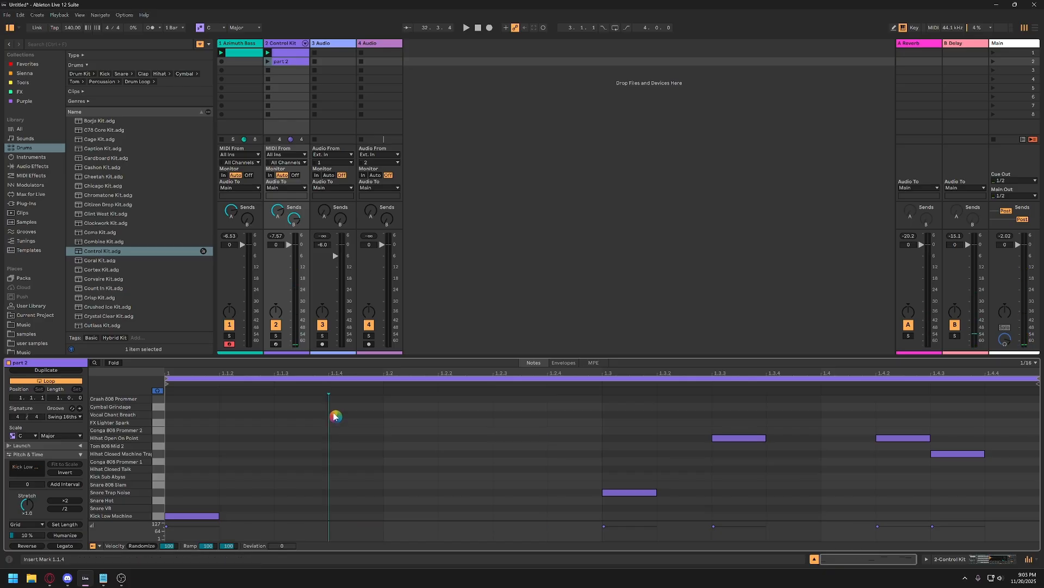
# In part 2, move the open hi-hat note at 1.3.3 to 1.4.1 and add a Crash 808 note at 1.4.4.
pyautogui.click(741, 438)
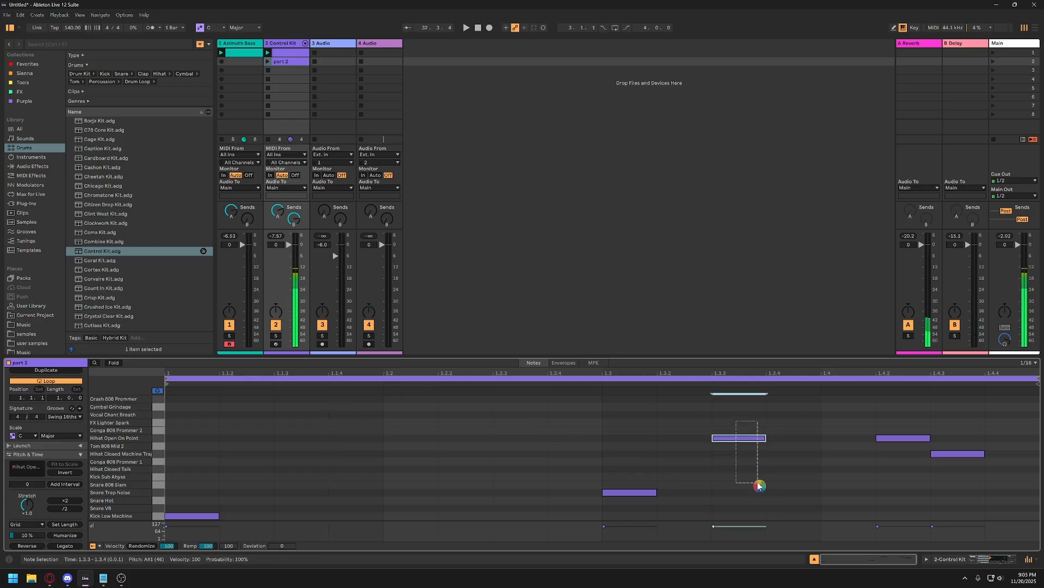
pyautogui.press('Right')
pyautogui.press('Right')
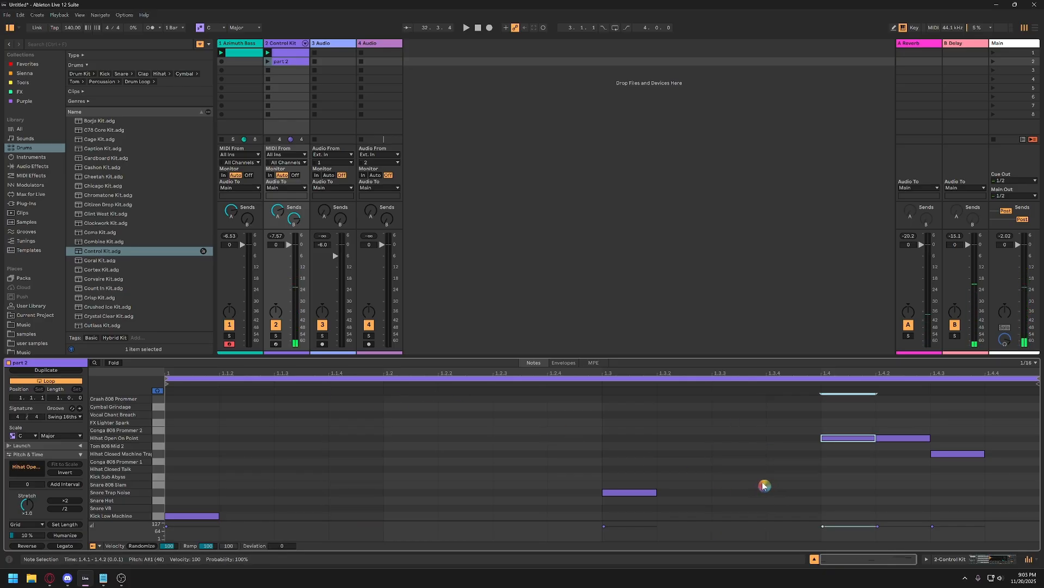
pyautogui.doubleClick(1010, 398)
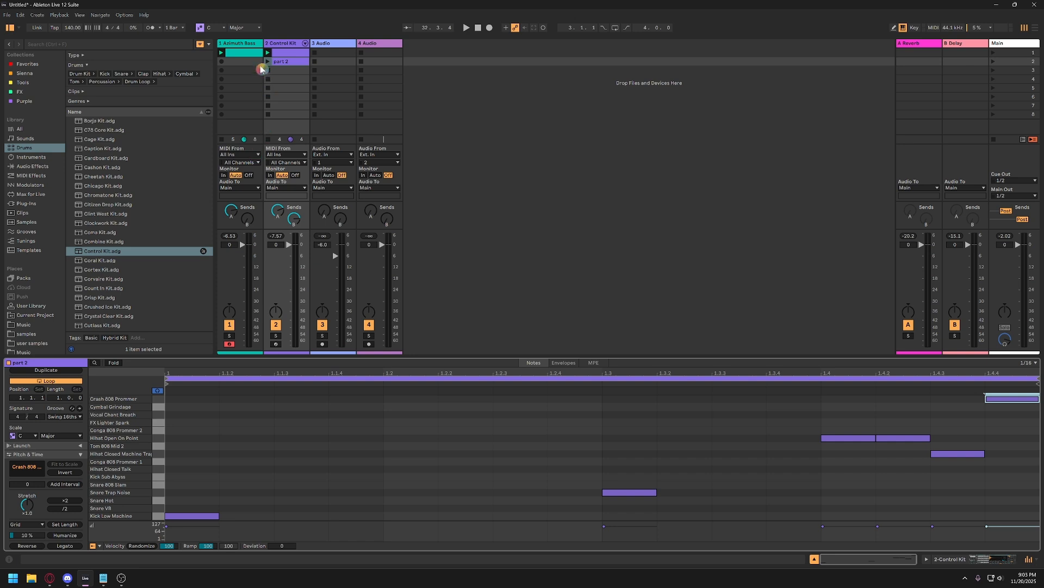
# Play the original drum clip, switch to part 2 during playback, and launch the original clip again.
pyautogui.click(451, 85)
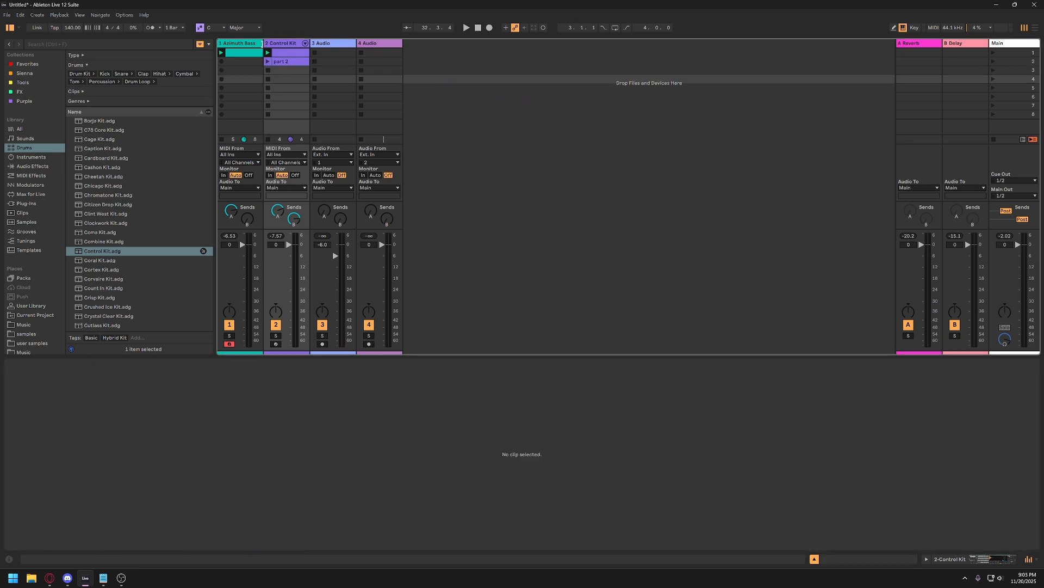
pyautogui.click(283, 53)
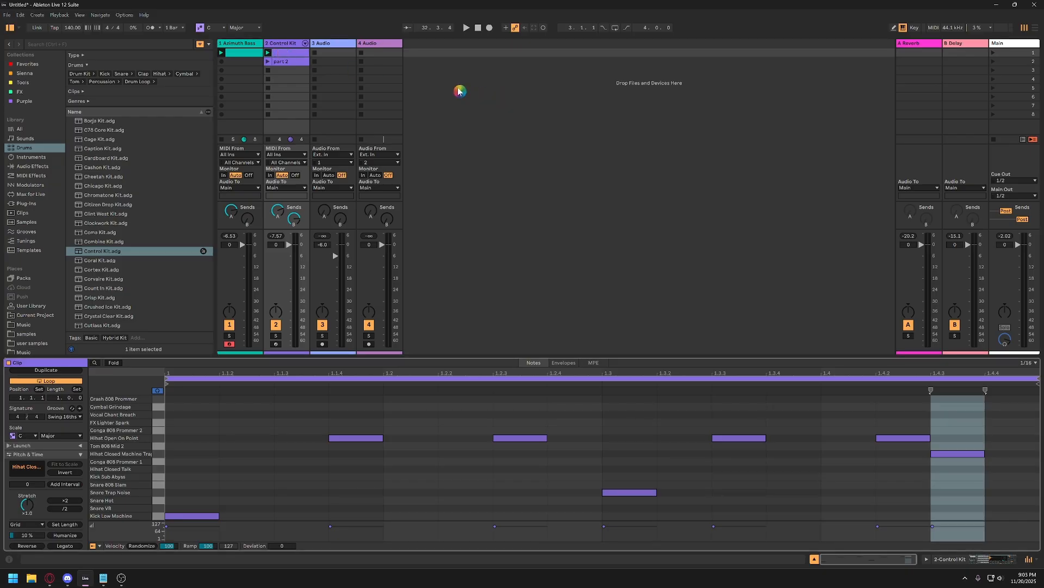
pyautogui.press('space')
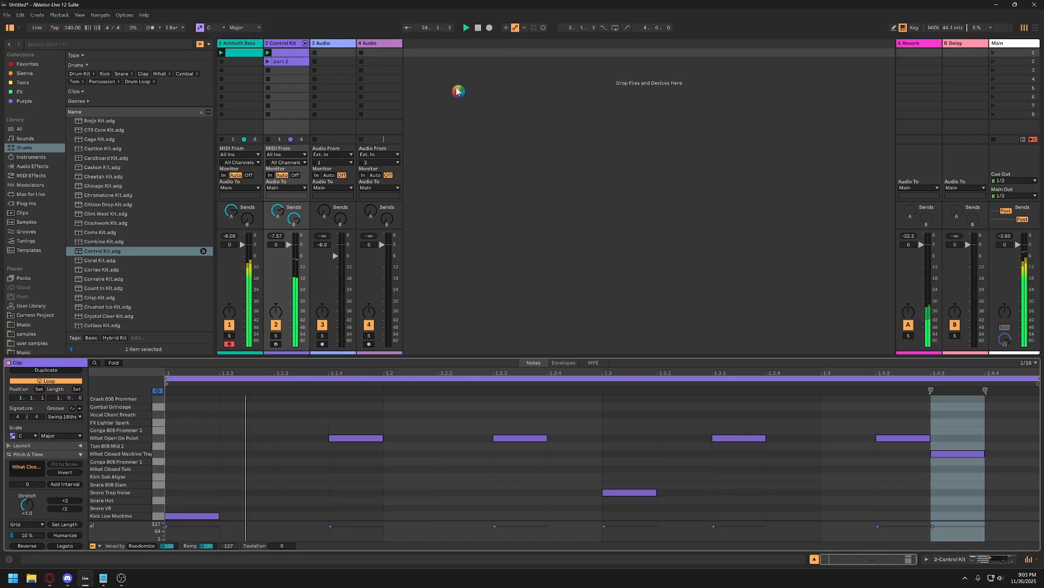
pyautogui.click(268, 63)
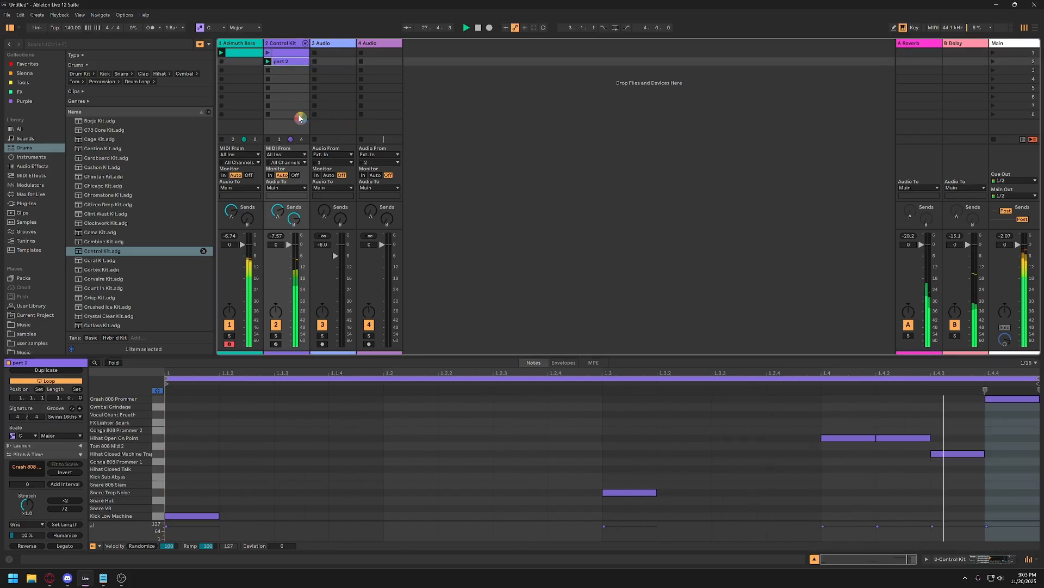
pyautogui.click(267, 54)
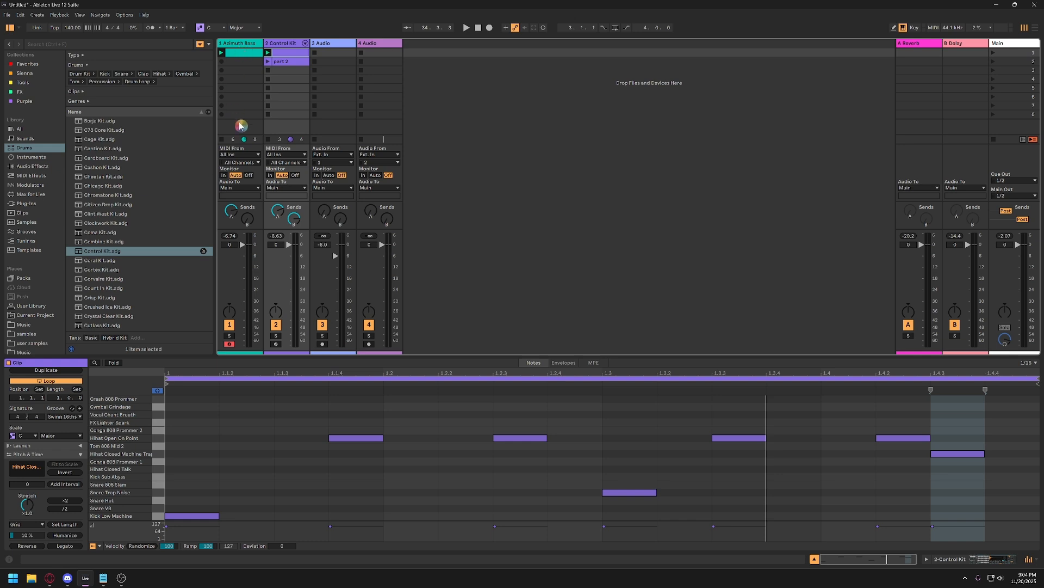
# Duplicate the Azimuth Bass track together with its clip.
pyautogui.click(240, 47)
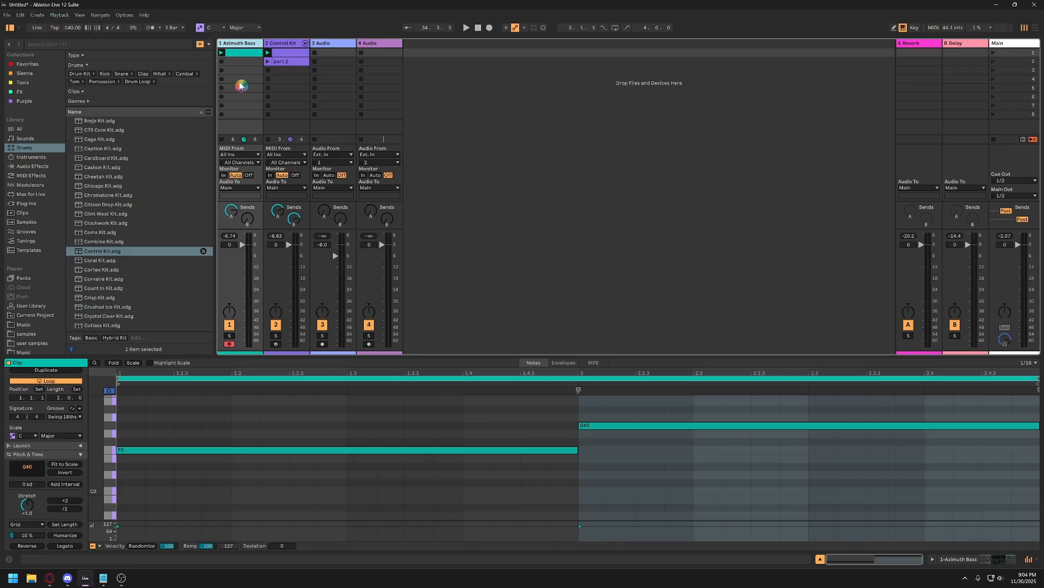
pyautogui.hotkey('ctrl', 'd')
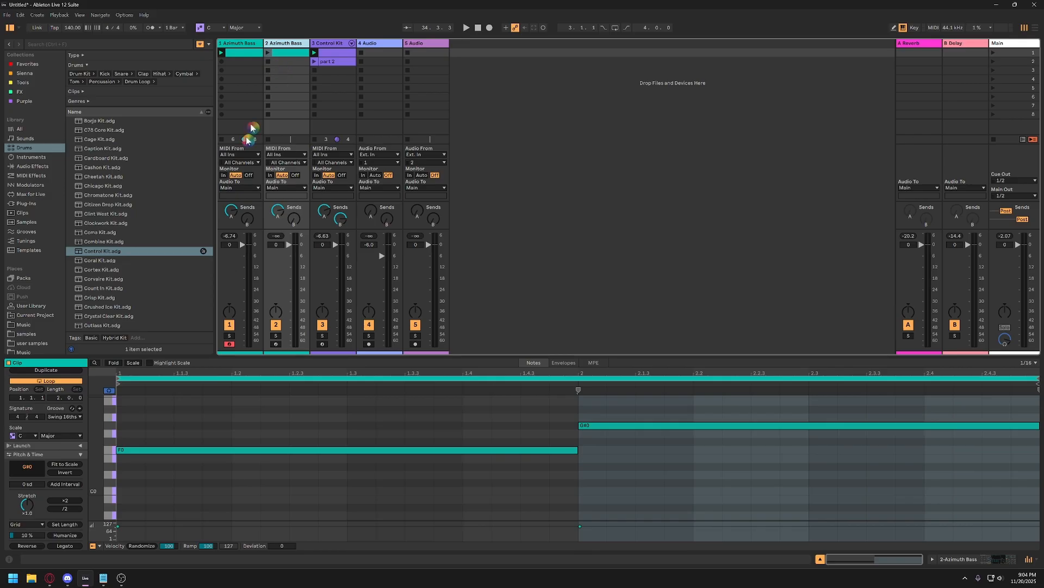
# Load the Analog instrument's Charry Pad preset onto the duplicated Azimuth Bass track, replacing its instrument.
pyautogui.click(31, 157)
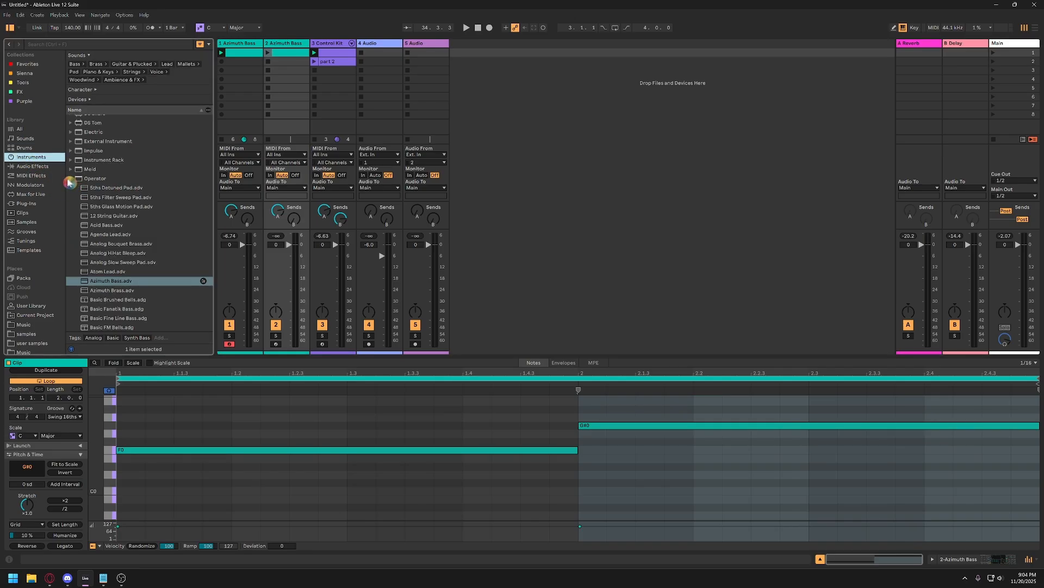
pyautogui.click(88, 180)
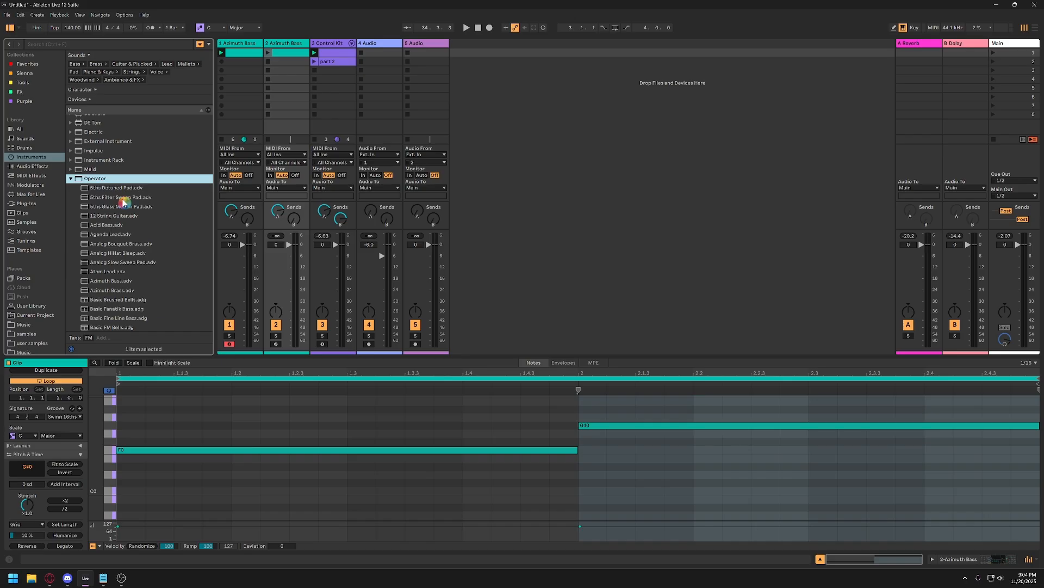
pyautogui.scroll(3, 123, 202)
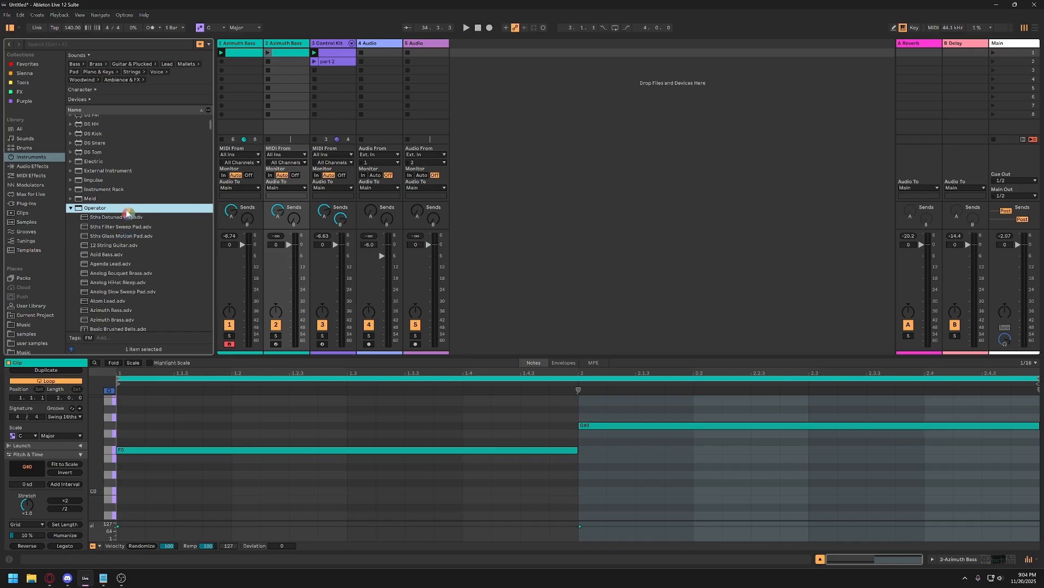
pyautogui.click(70, 209)
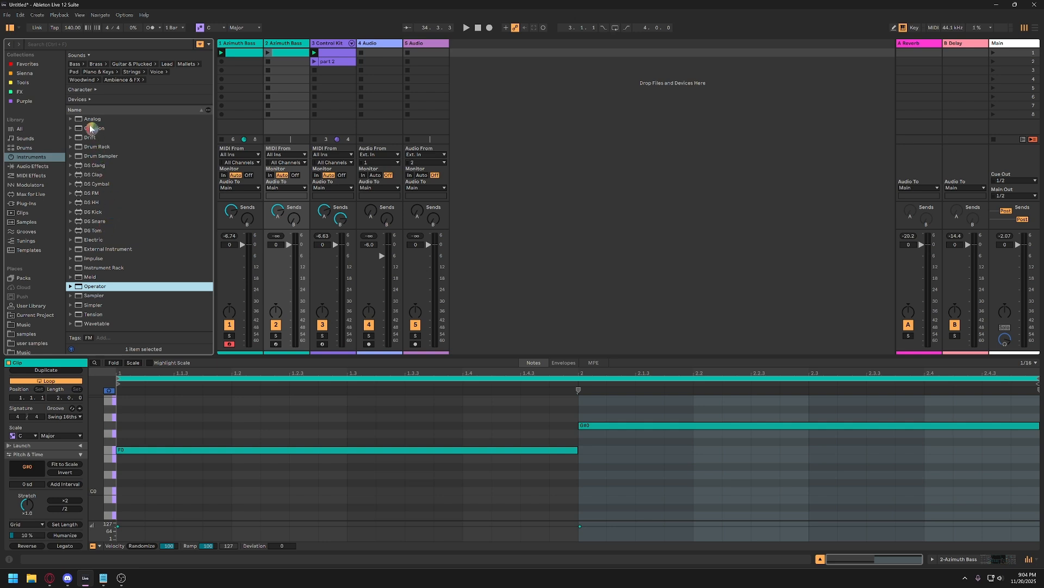
pyautogui.click(80, 120)
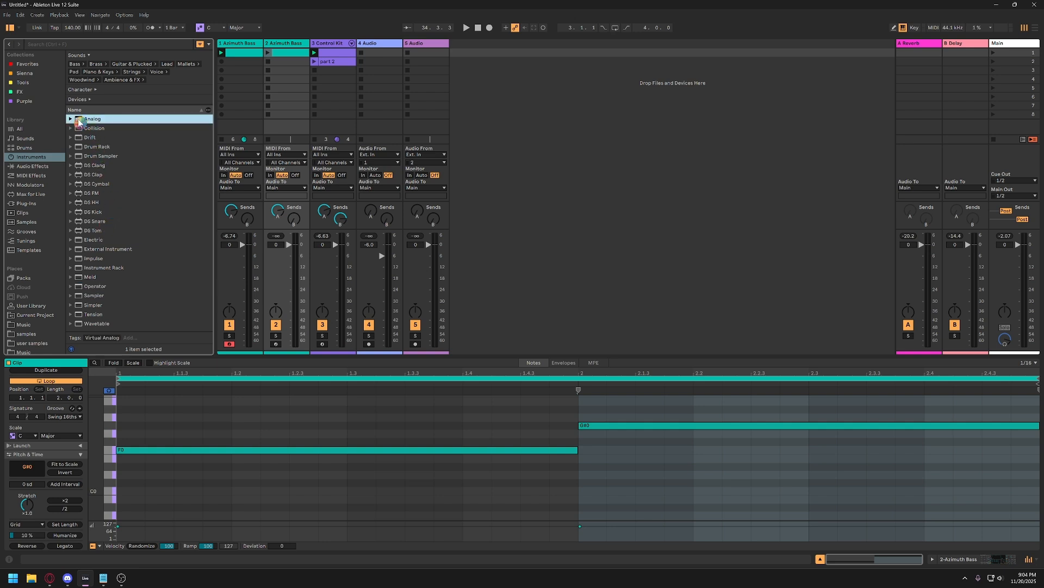
pyautogui.click(71, 119)
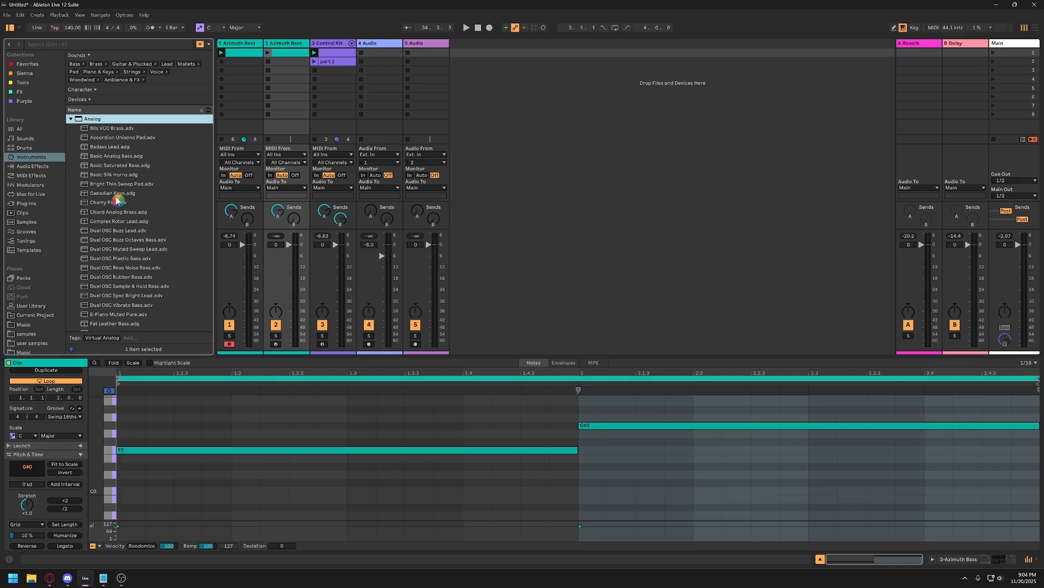
pyautogui.click(106, 204)
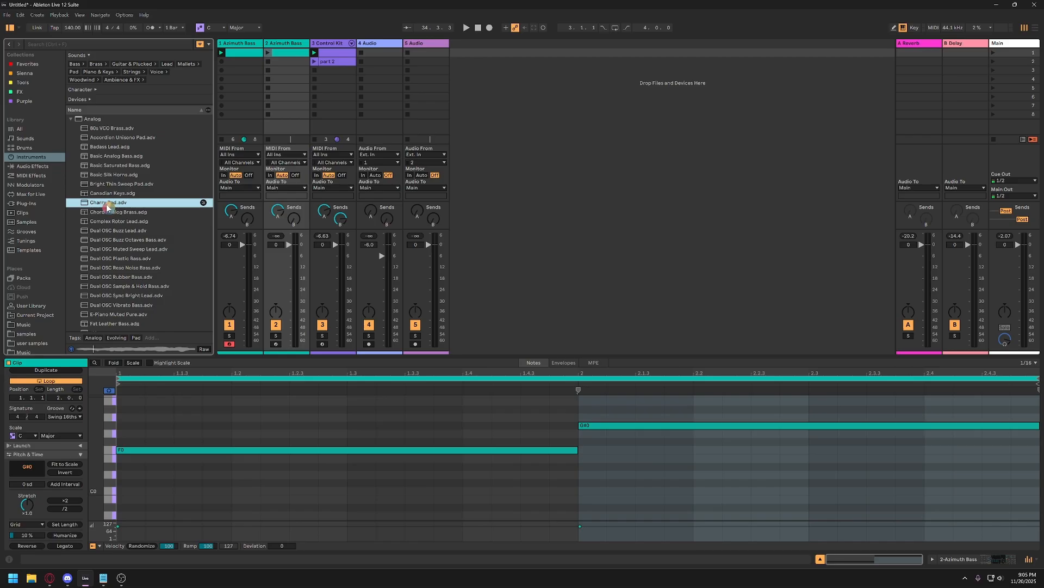
pyautogui.moveTo(97, 203); pyautogui.dragTo(283, 108)
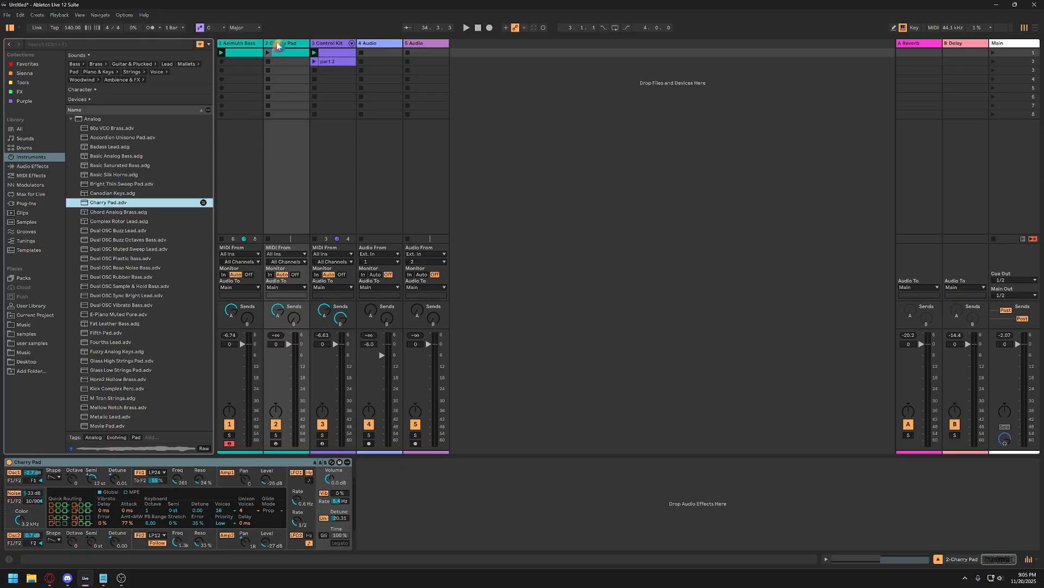
# Solo the Charry Pad track and launch its clip.
pyautogui.click(274, 437)
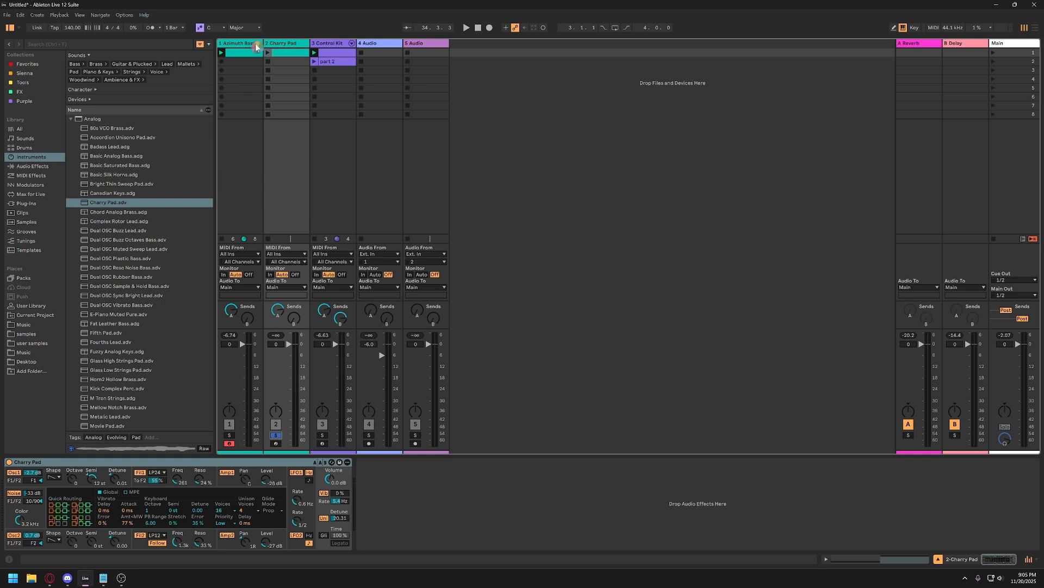
pyautogui.click(268, 54)
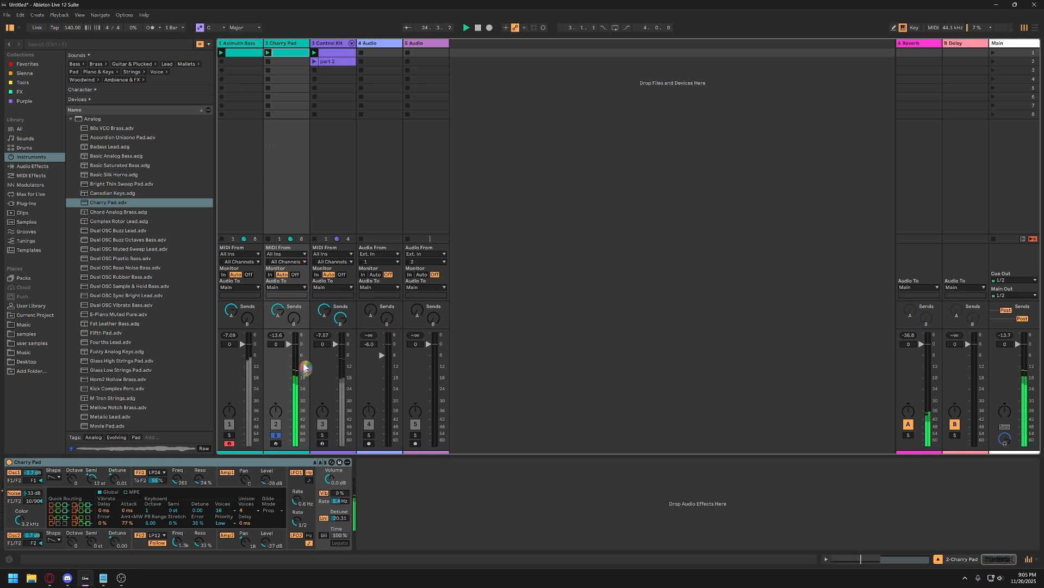
# Transpose both notes of the Charry Pad clip up two octaves to F2 and G#2.
pyautogui.doubleClick(285, 56)
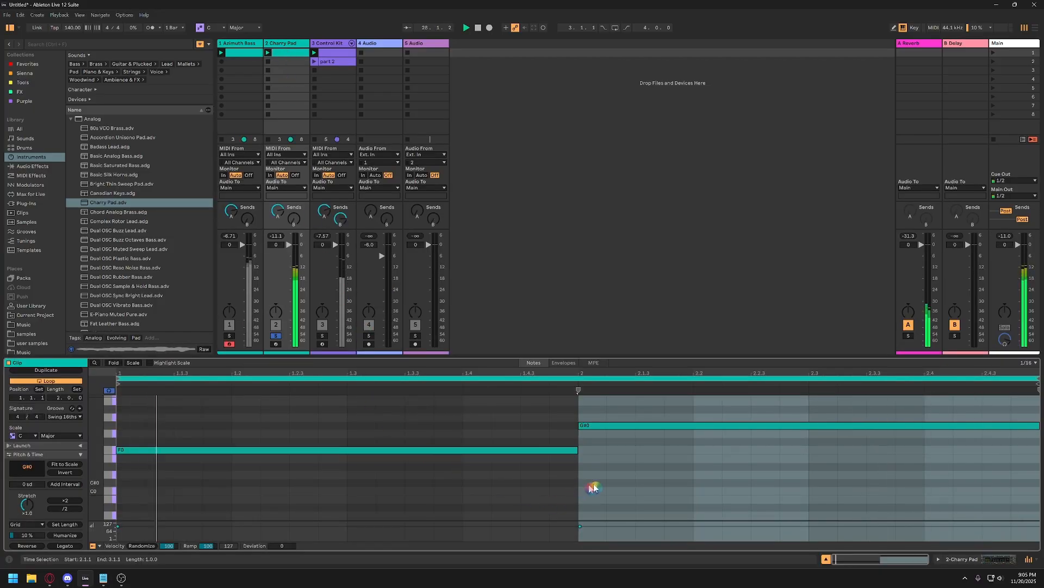
pyautogui.moveTo(815, 507); pyautogui.dragTo(357, 405)
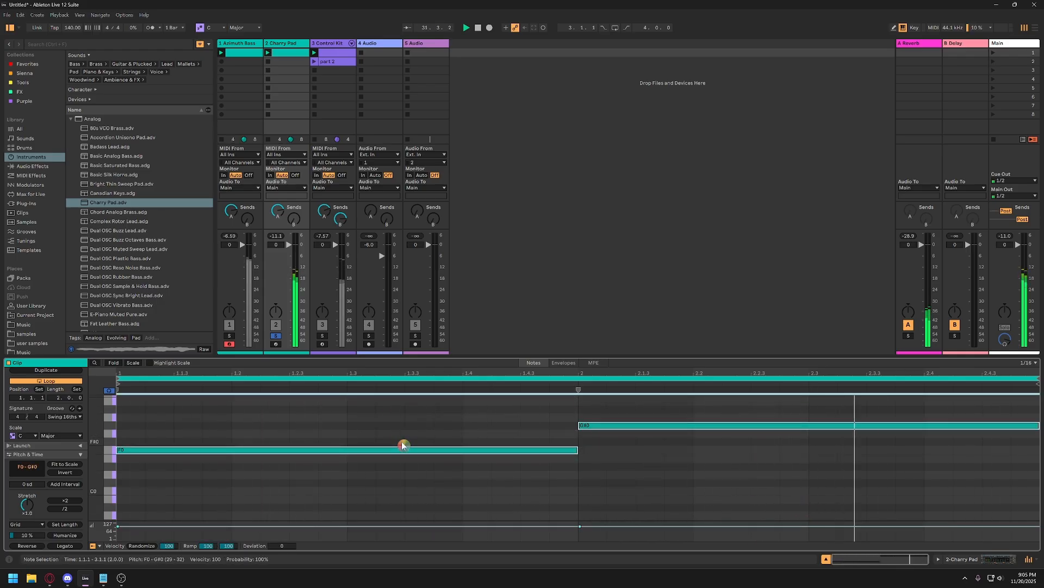
pyautogui.hotkey('shift', 'Up')
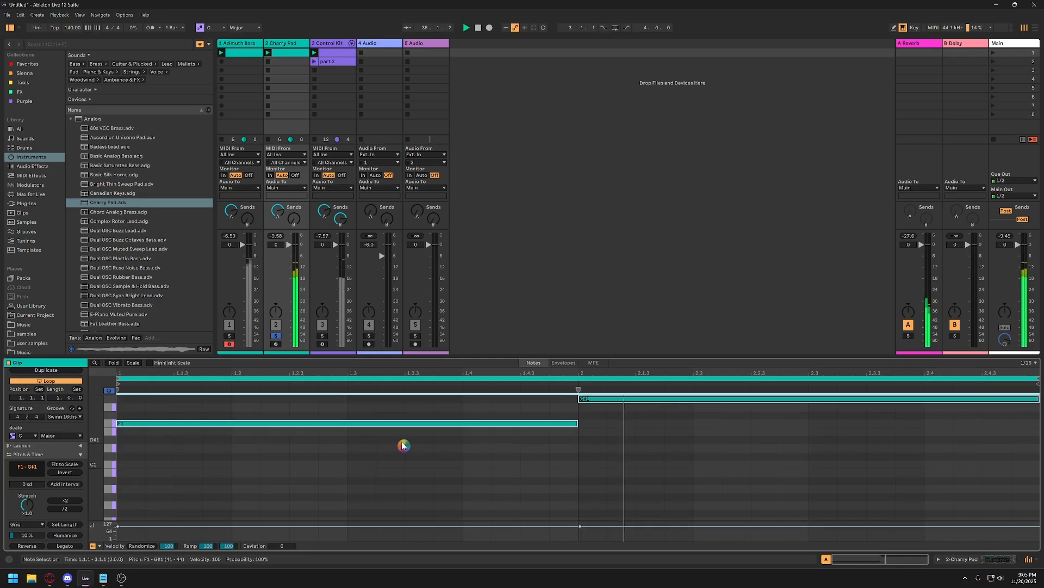
pyautogui.hotkey('shift', 'Up')
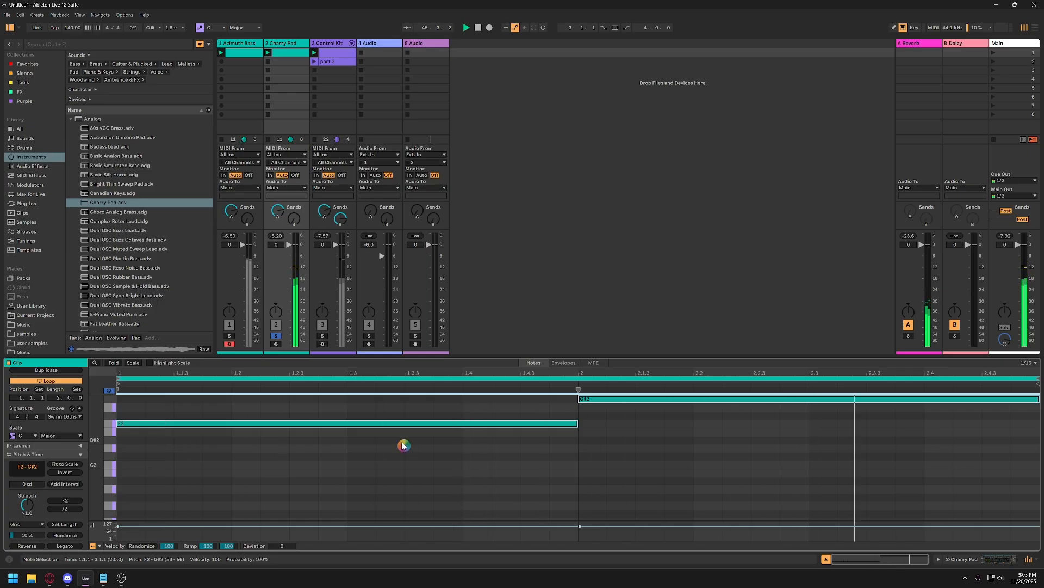
# Try both Charry Pad notes a semitone lower at E2 and G2, and move them back up.
pyautogui.press('Down')
pyautogui.press('Down')
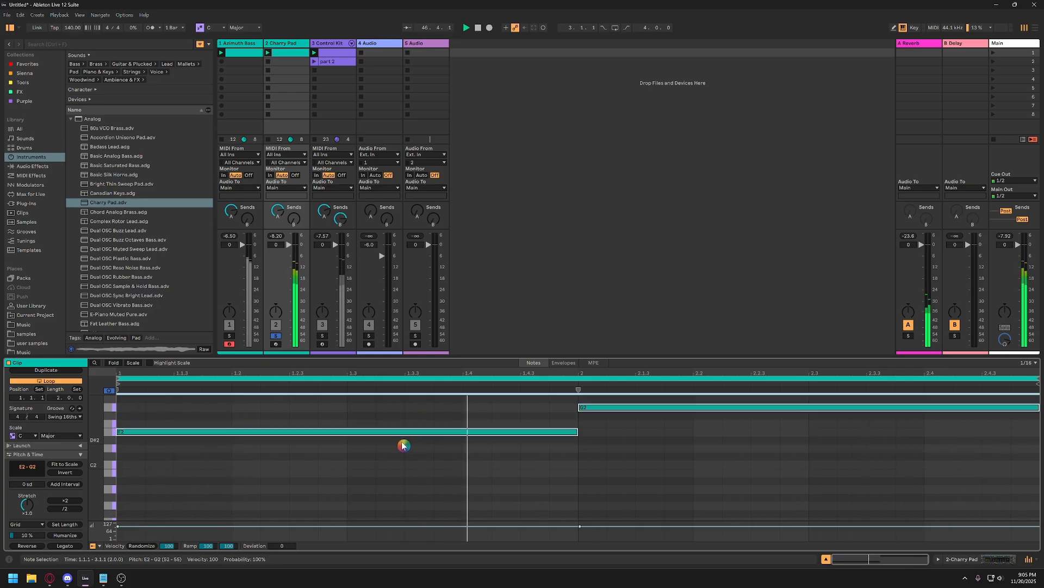
pyautogui.press('Up')
pyautogui.press('Up')
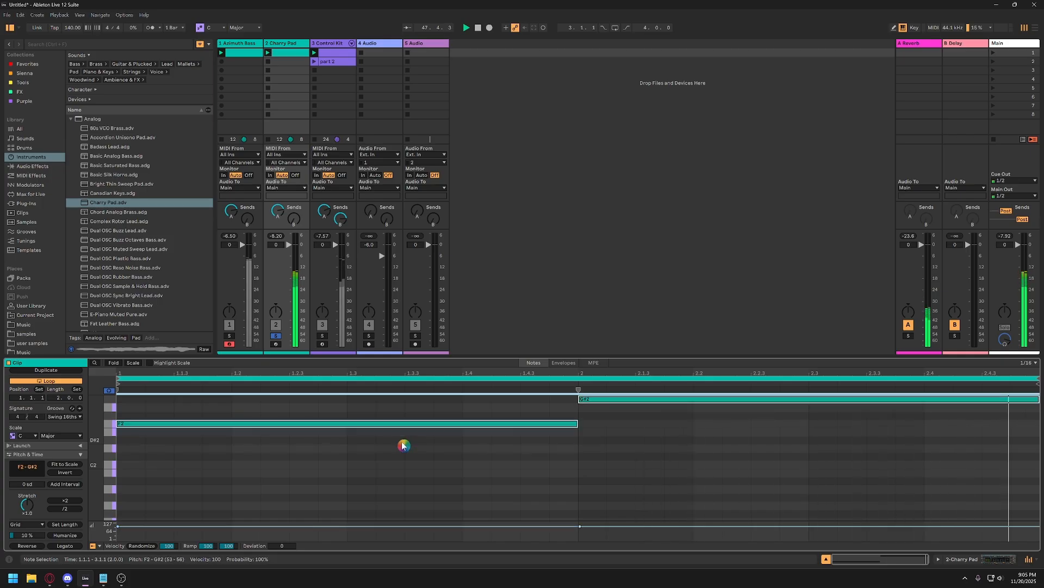
pyautogui.press('Down')
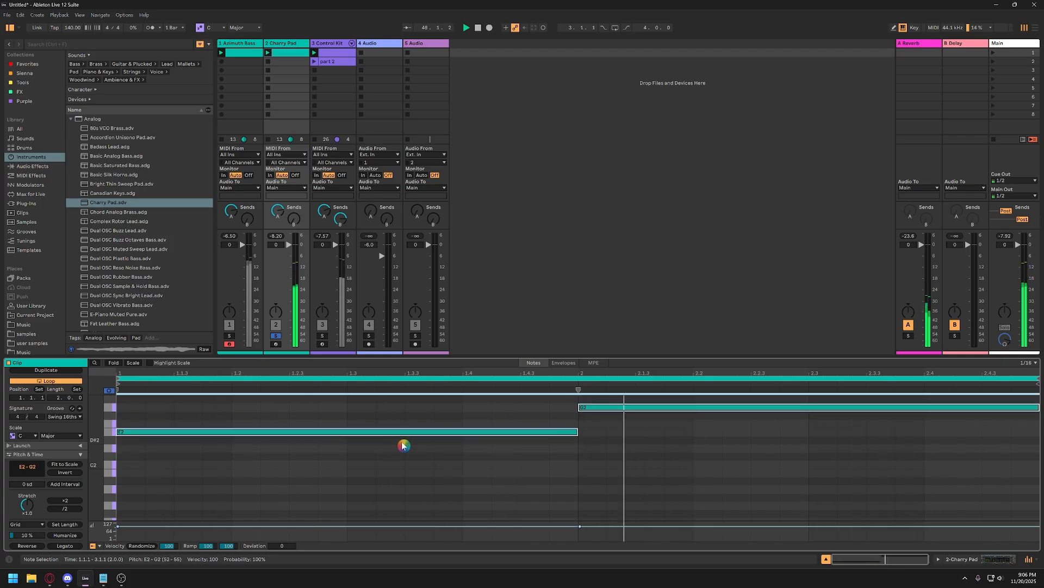
pyautogui.press('Up')
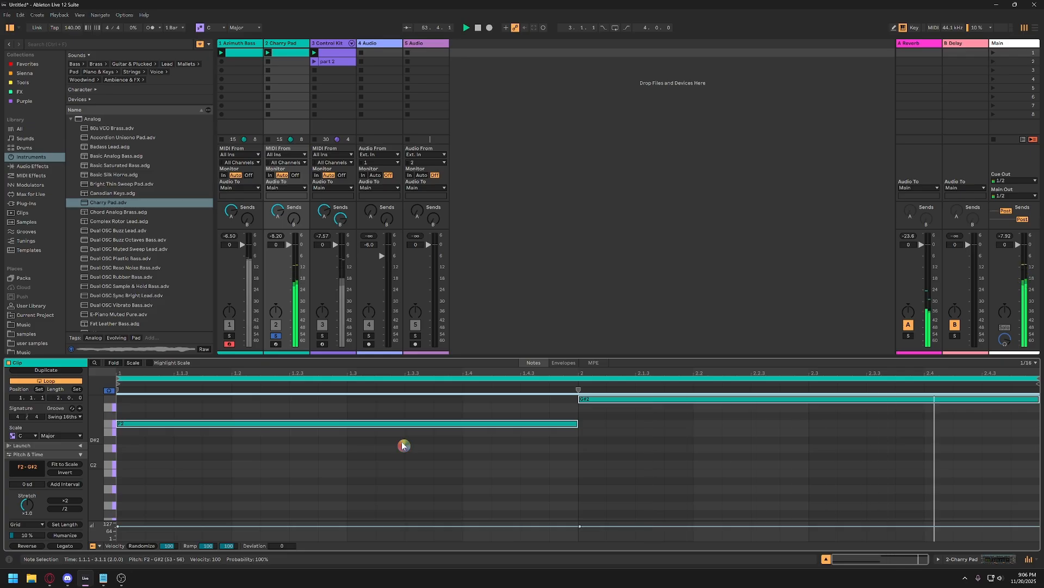
# Lower the two Charry Pad notes an octave to F1 and G#1, and add pasted copies at F2/G#2 and F3/G#3.
pyautogui.hotkey('shift', 'Down')
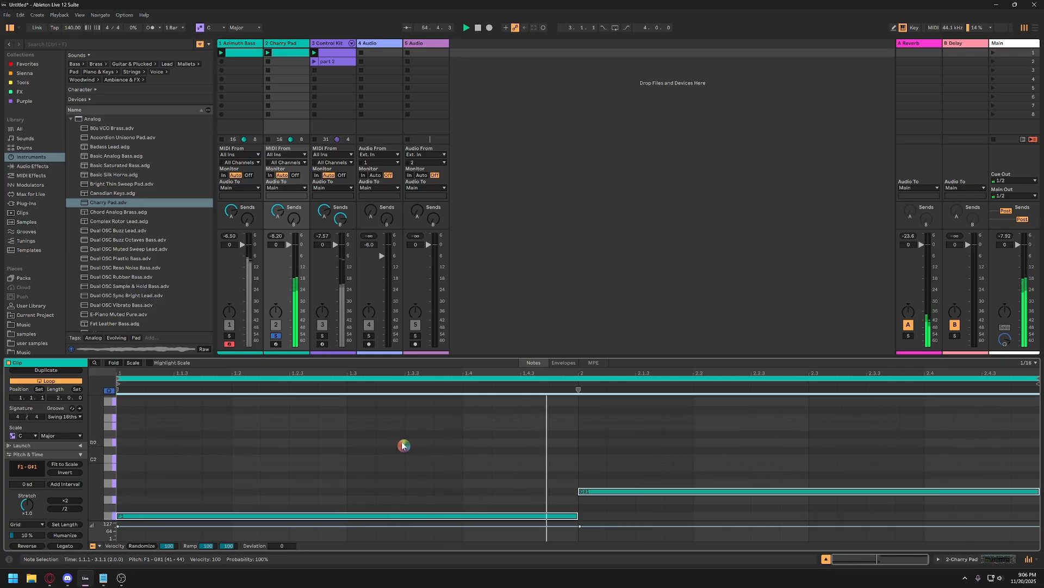
pyautogui.hotkey('ctrl', 'c')
pyautogui.hotkey('ctrl', 'v')
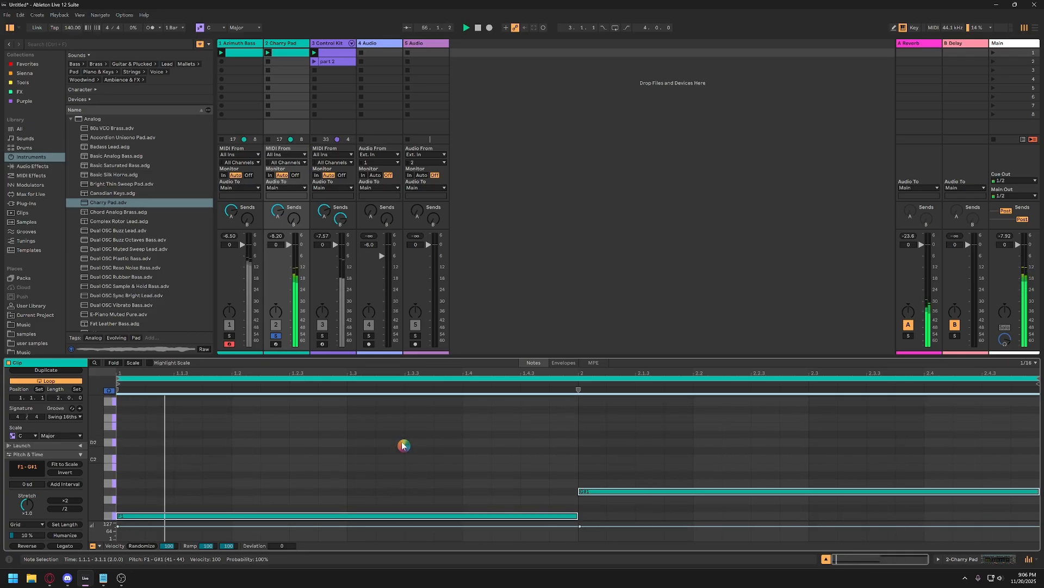
pyautogui.hotkey('shift', 'Up')
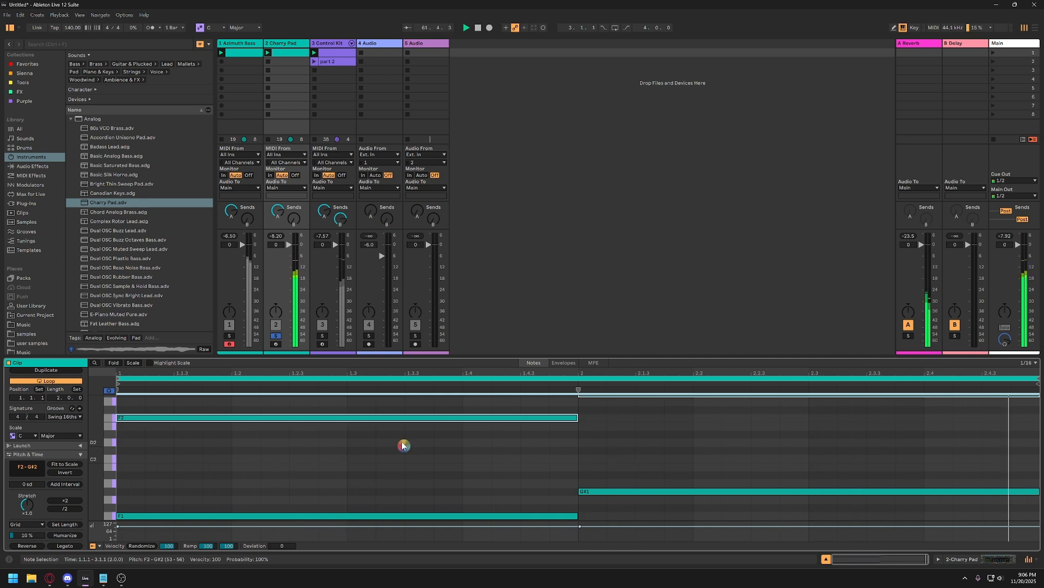
pyautogui.hotkey('shift', 'Up')
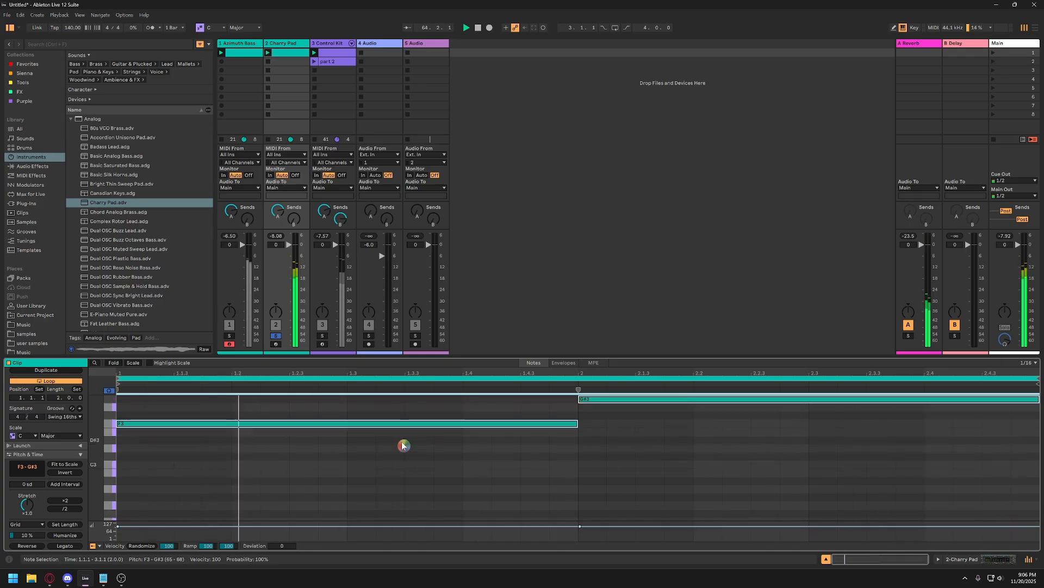
pyautogui.hotkey('shift', 'Down')
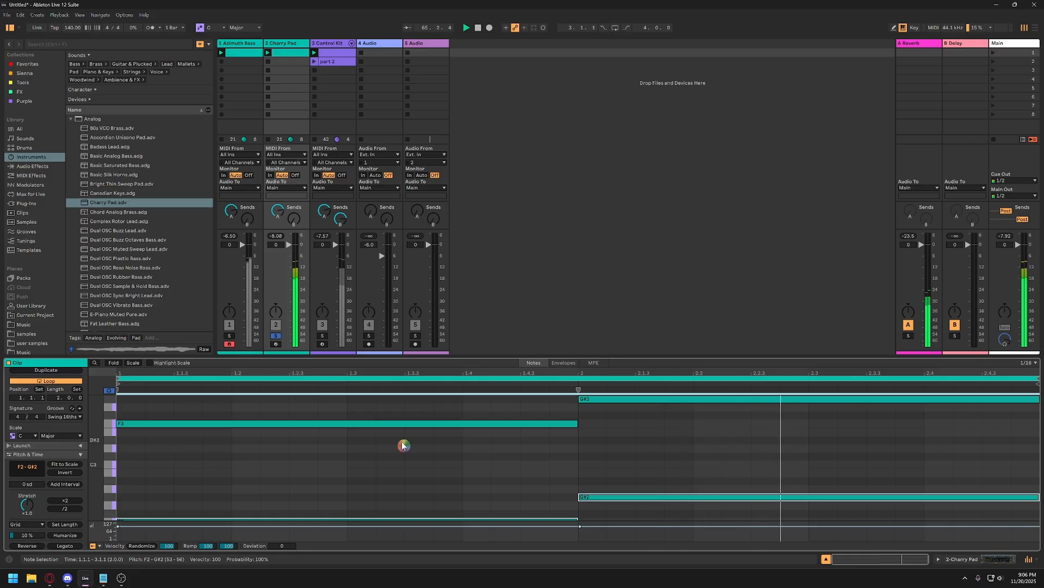
# Examine the stacked octaves of the Charry Pad clip in an enlarged note view, and stop playback.
pyautogui.moveTo(492, 356); pyautogui.dragTo(492, 198)
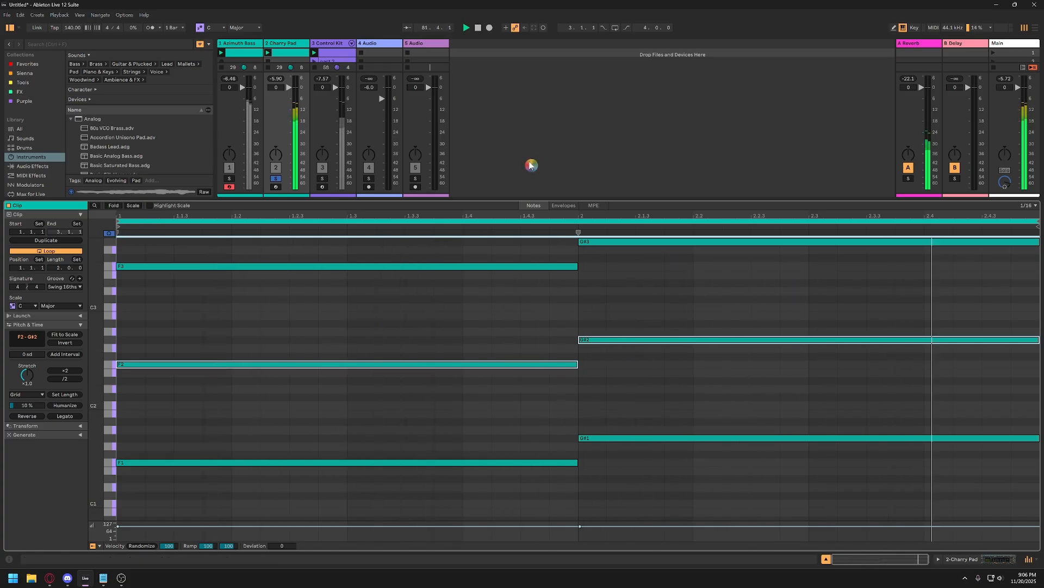
pyautogui.press('space')
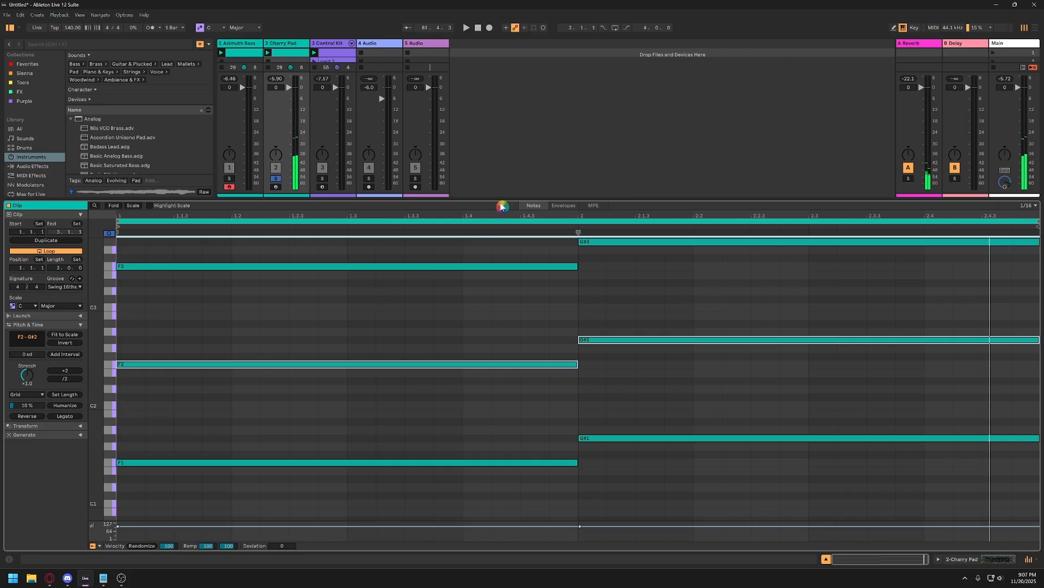
pyautogui.click(113, 206)
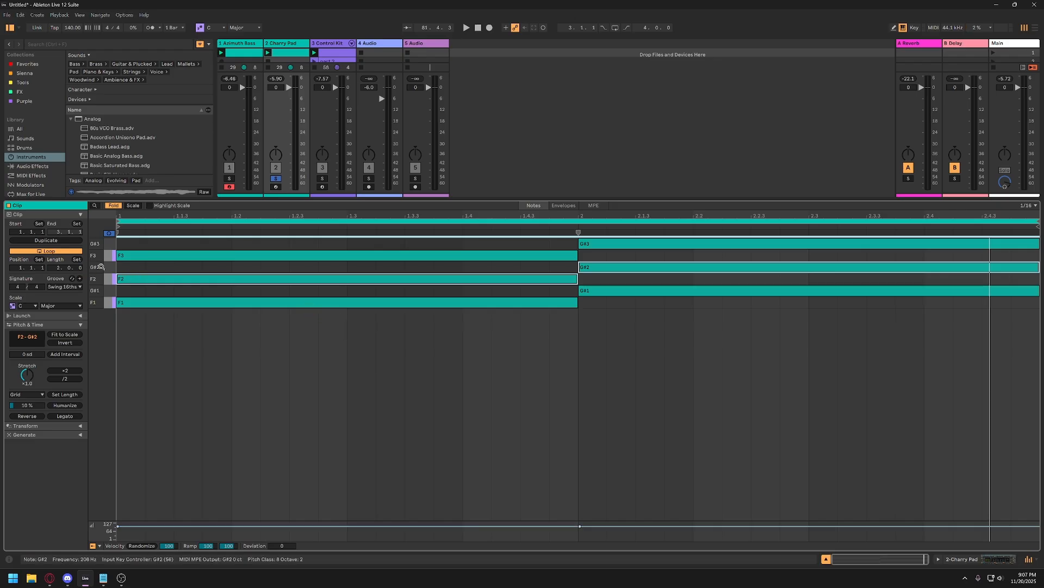
pyautogui.click(112, 207)
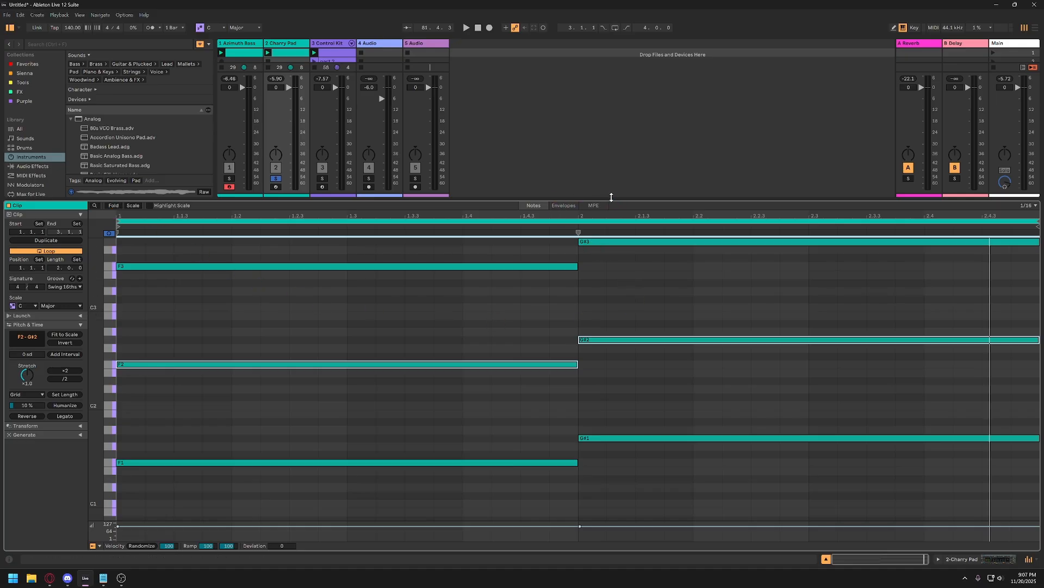
# Unsolo the Charry Pad track and fold its clip's note view to only the used pitches.
pyautogui.moveTo(617, 199); pyautogui.dragTo(623, 340)
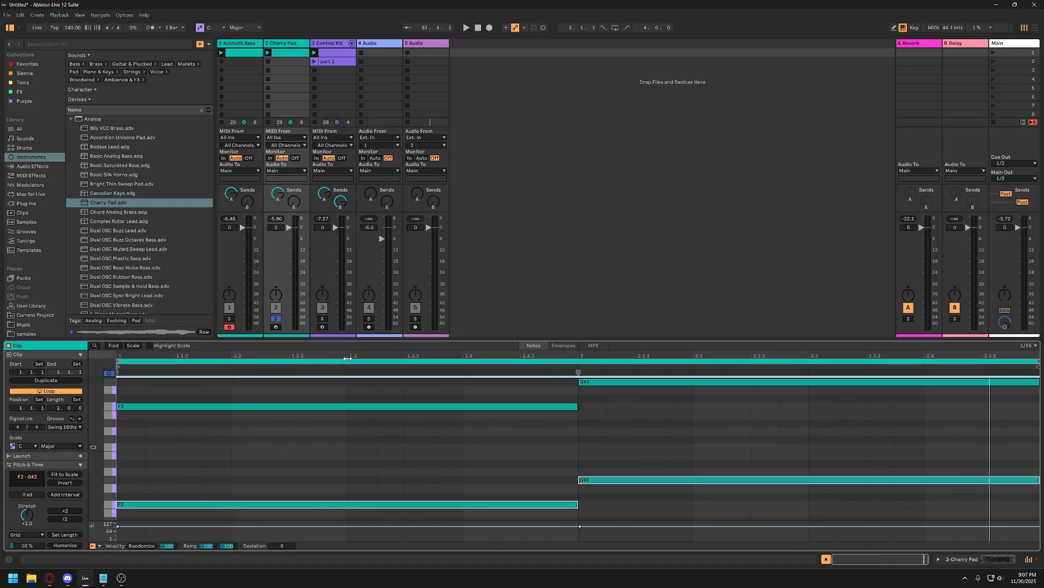
pyautogui.moveTo(509, 340)
pyautogui.mouseDown()
pyautogui.moveTo(508, 364)
pyautogui.moveTo(507, 351)
pyautogui.mouseUp()
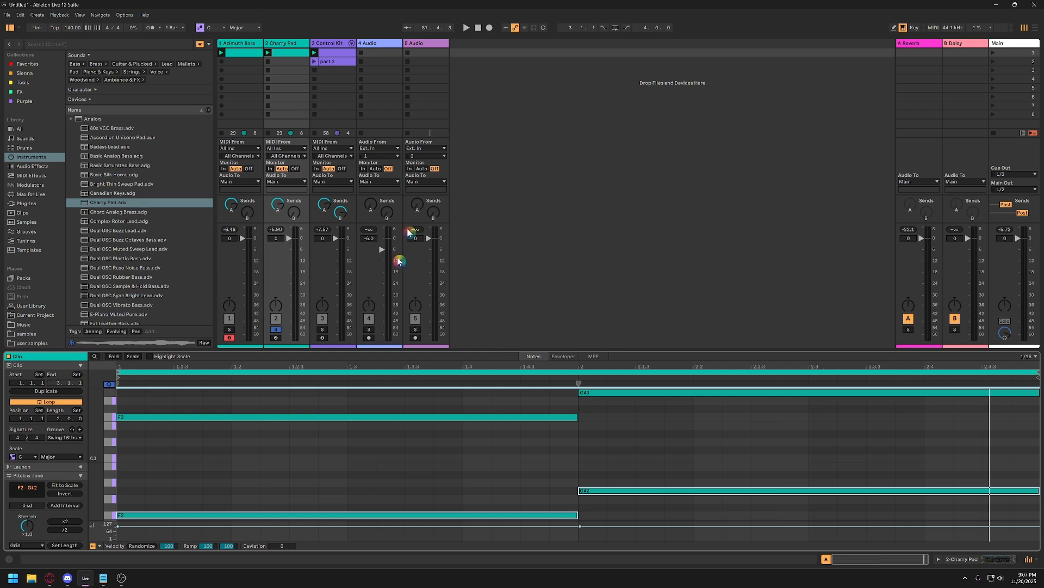
pyautogui.click(113, 357)
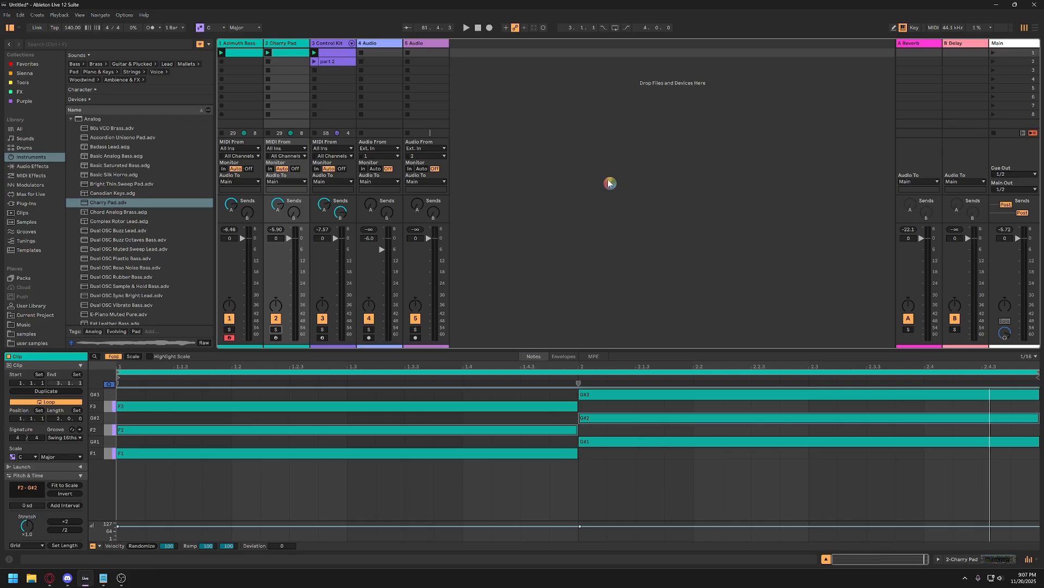
# Play the clips of all tracks together and set the Charry Pad track's volume to -6 dB.
pyautogui.press('space')
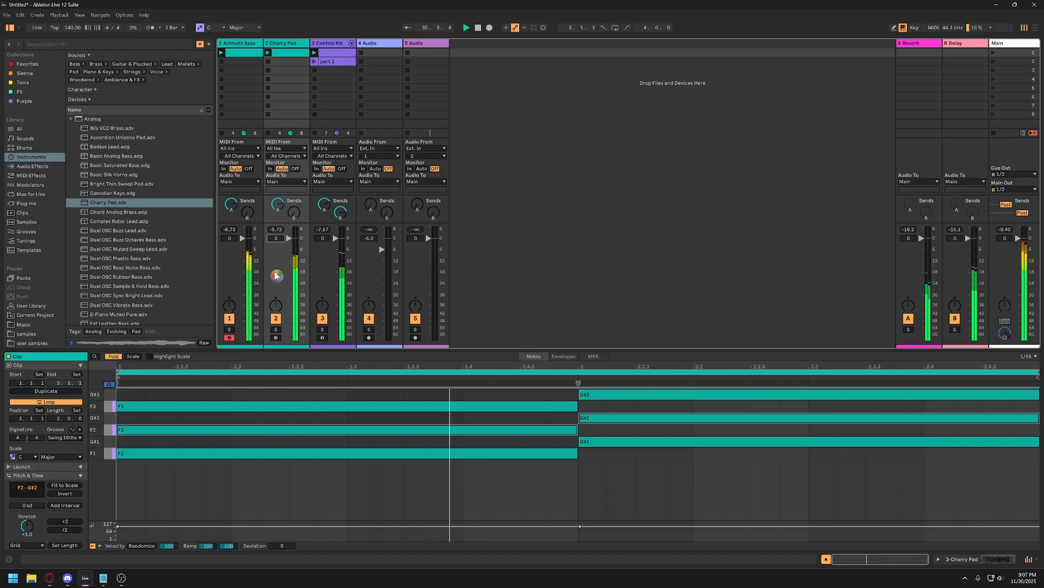
pyautogui.write('-6')
pyautogui.press('Return')
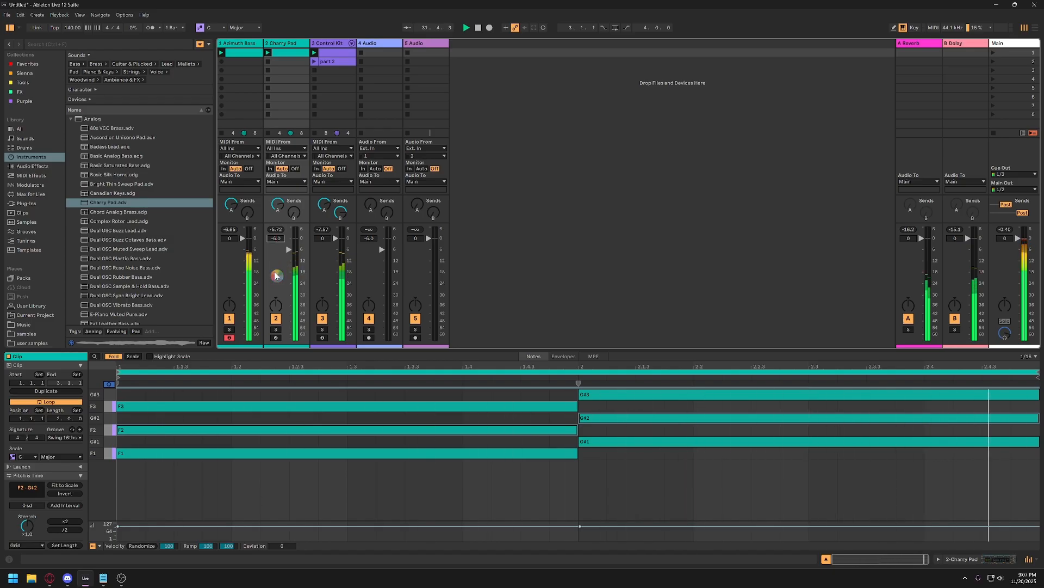
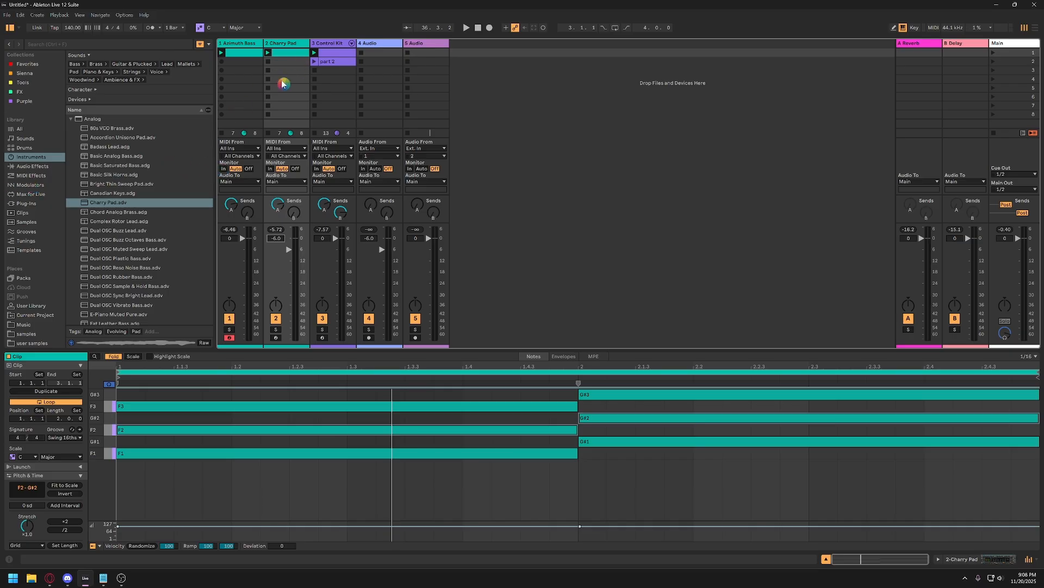
# Duplicate the Charry Pad track together with its clip.
pyautogui.click(289, 46)
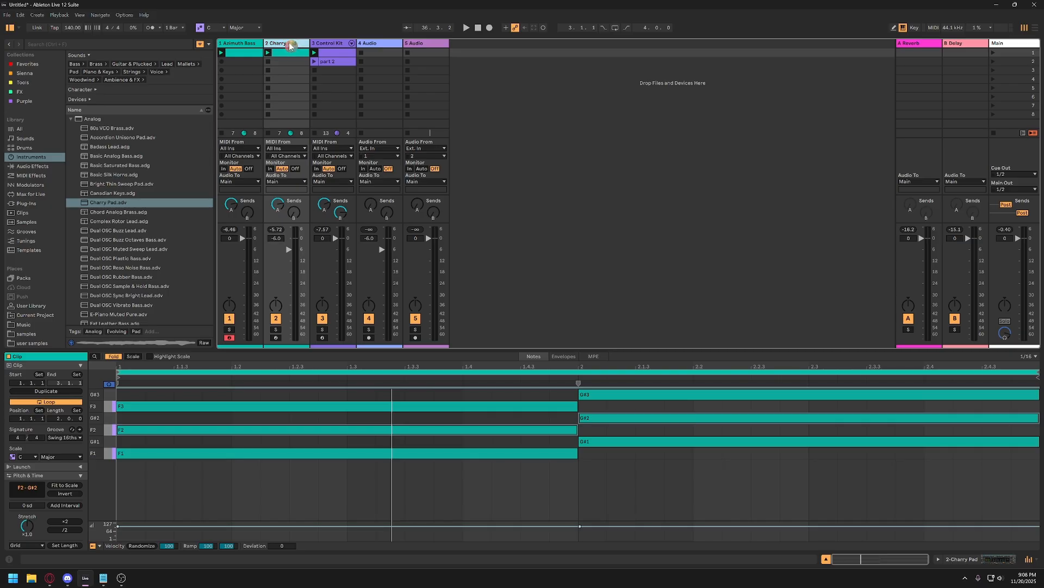
pyautogui.click(289, 46)
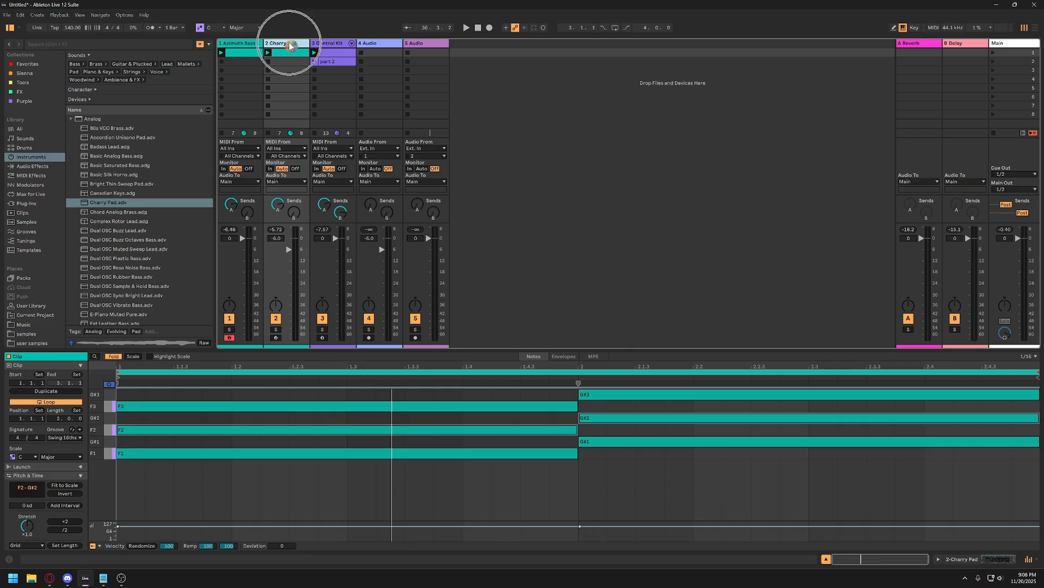
pyautogui.hotkey('ctrl', 'd')
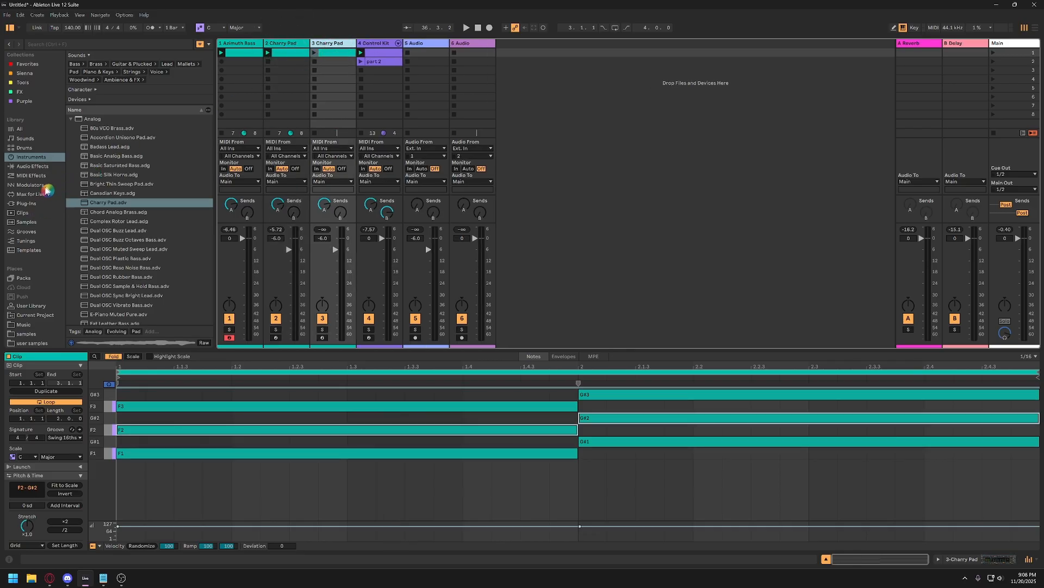
# Replace the instrument on the duplicated Charry Pad track (track 3) with the default Operator.
pyautogui.click(38, 157)
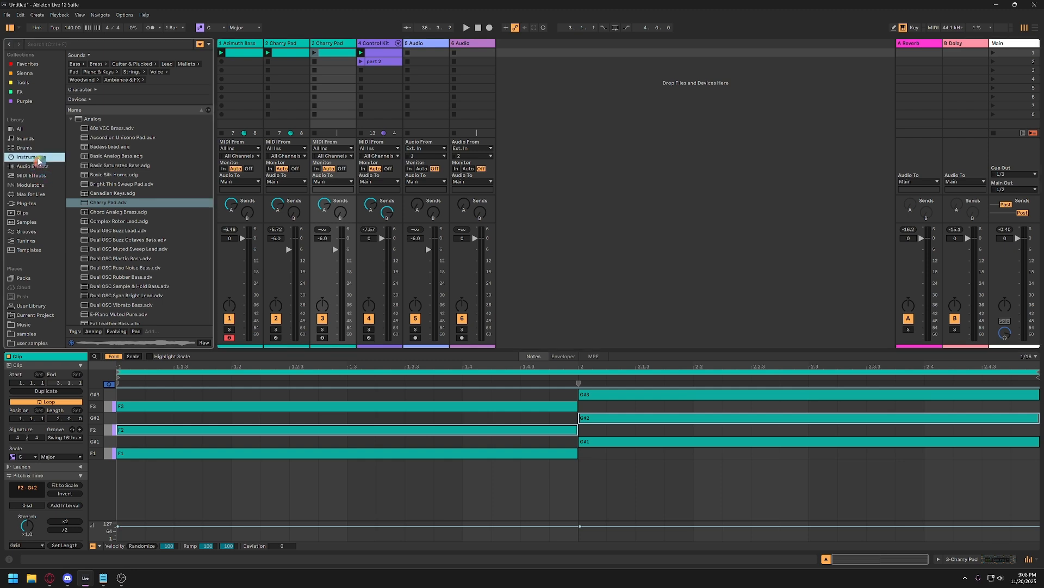
pyautogui.click(72, 122)
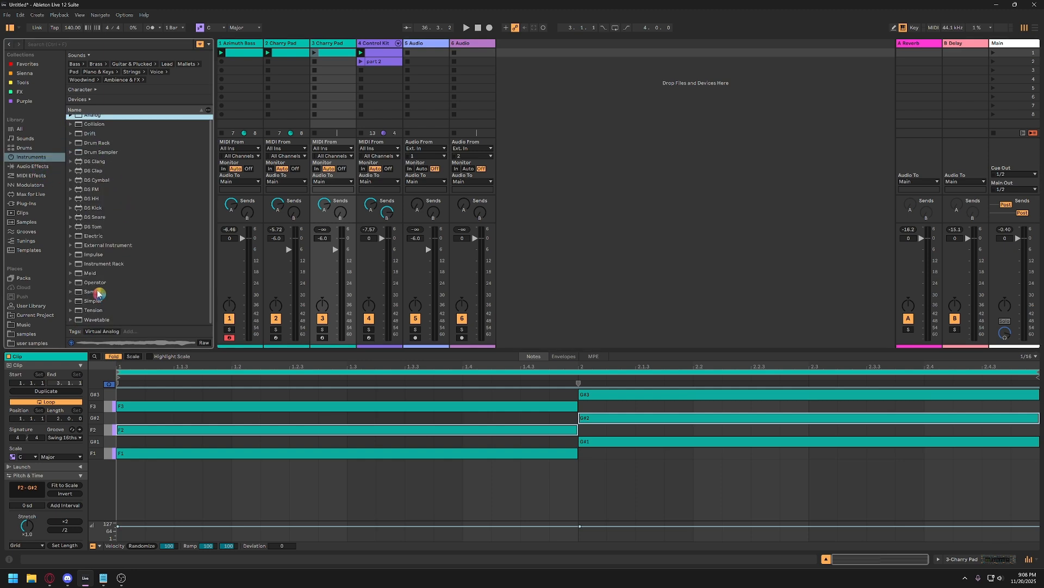
pyautogui.click(81, 284)
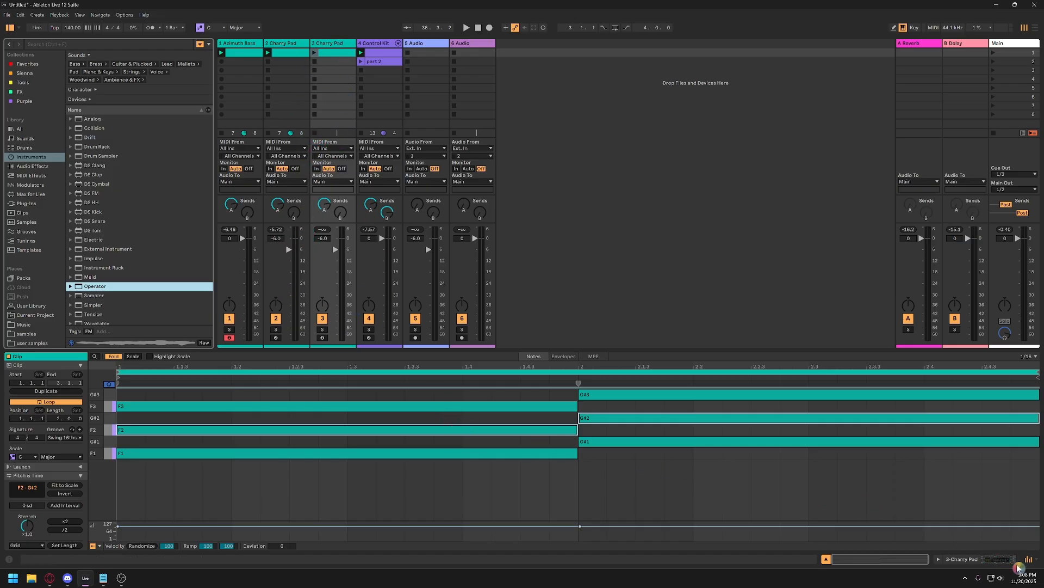
pyautogui.click(328, 42)
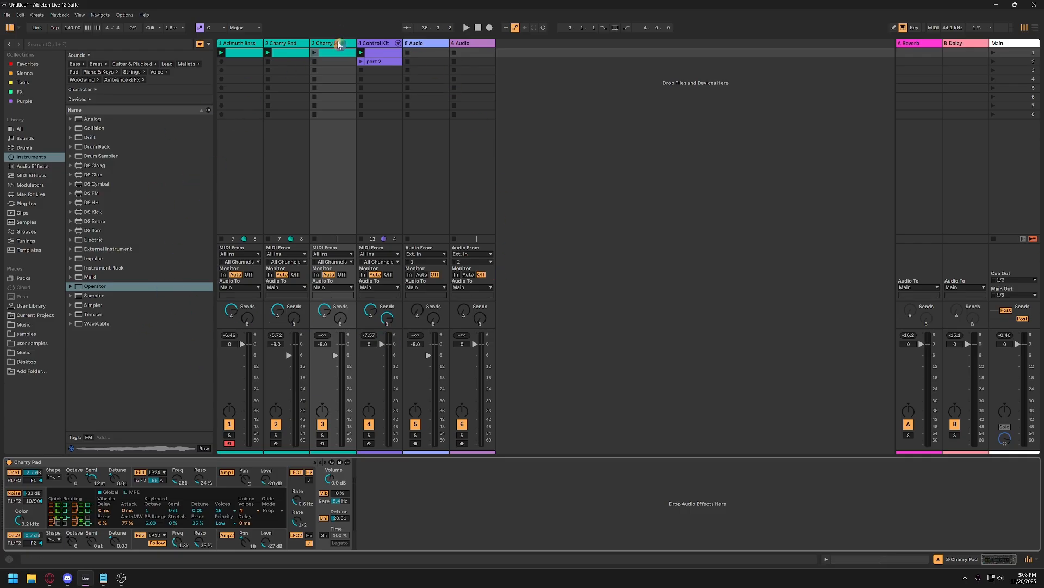
pyautogui.click(298, 43)
pyautogui.click(336, 44)
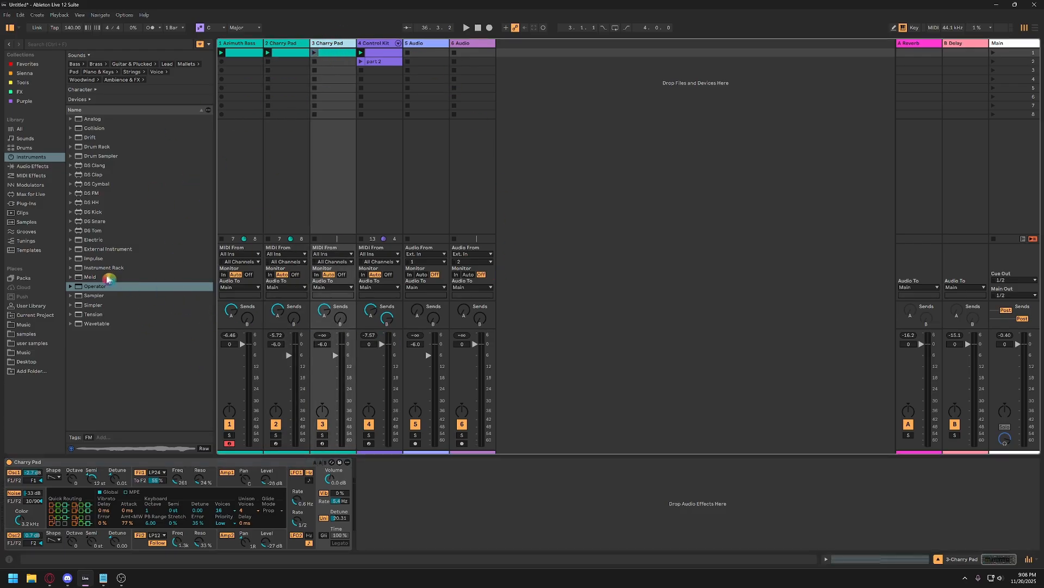
pyautogui.doubleClick(95, 286)
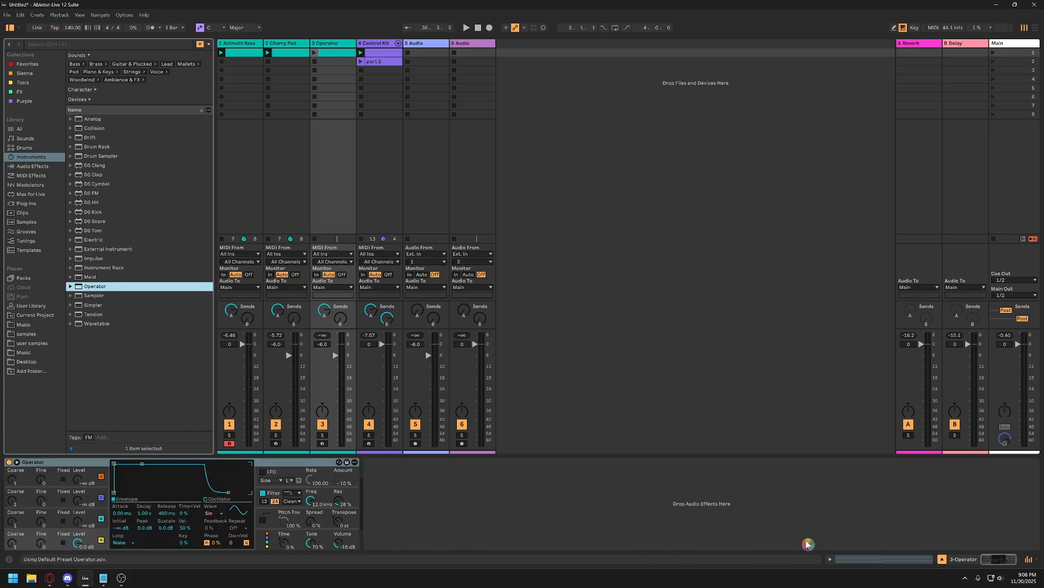
pyautogui.click(920, 560)
pyautogui.click(981, 563)
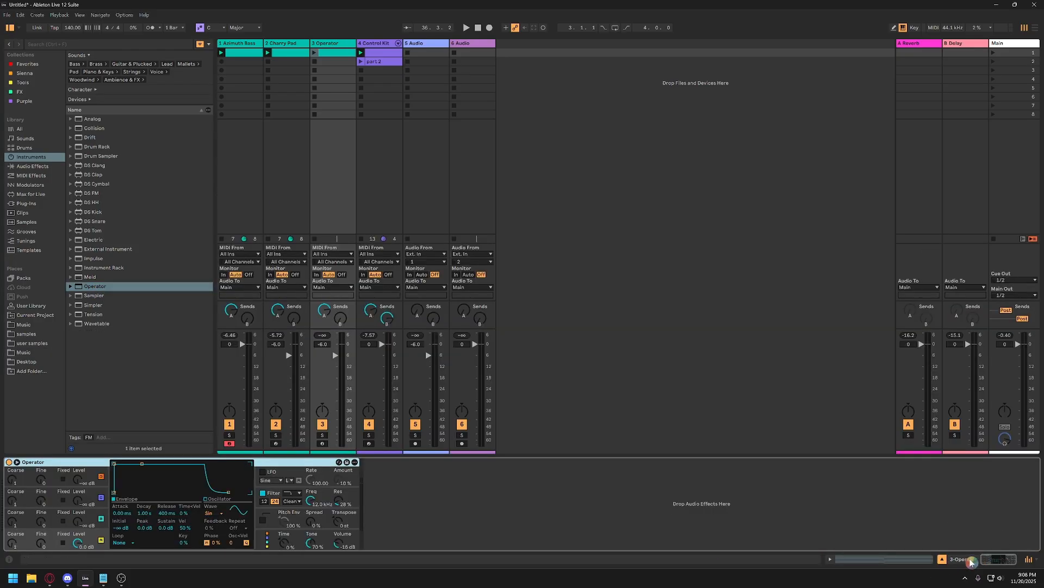
pyautogui.click(972, 560)
pyautogui.click(973, 561)
# Rename the Operator track as ARP.
pyautogui.click(328, 44)
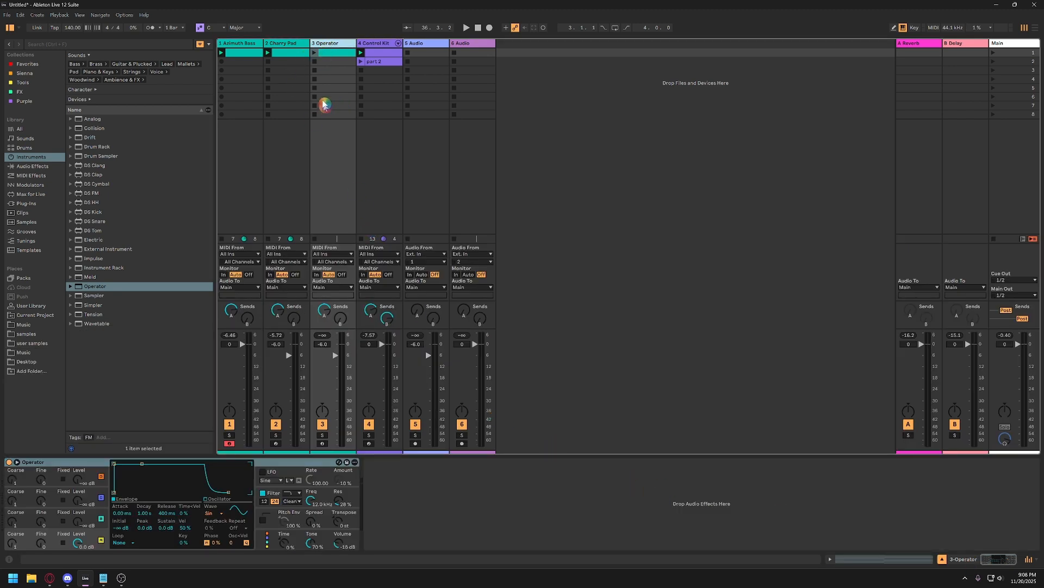
pyautogui.rightClick(330, 46)
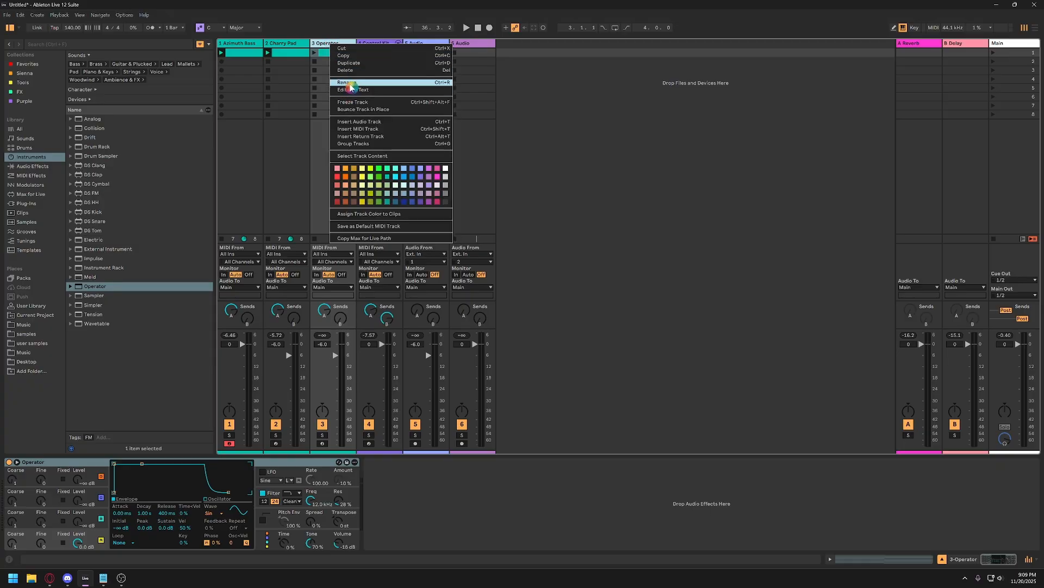
pyautogui.click(349, 91)
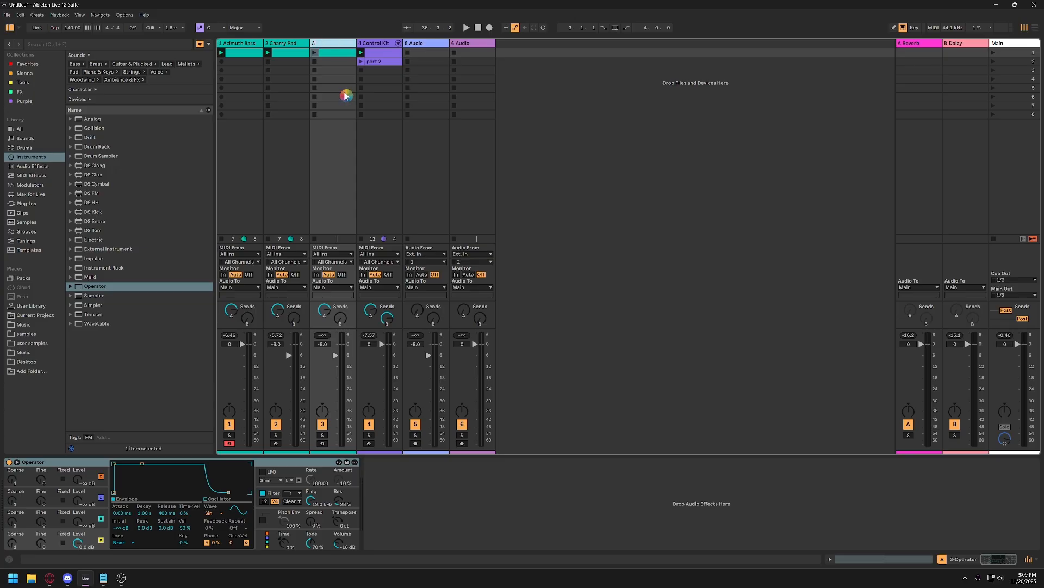
pyautogui.press('Return')
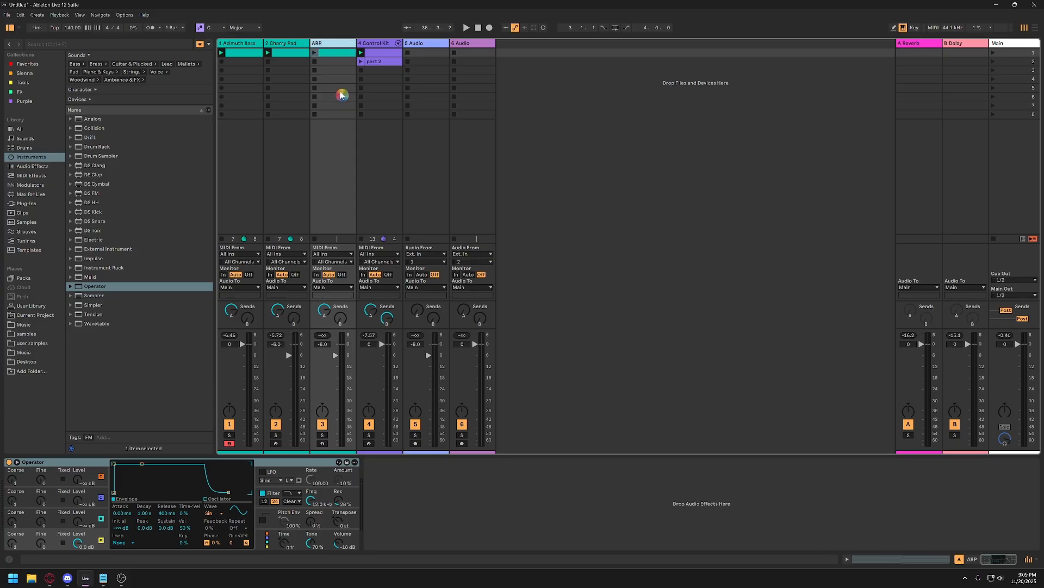
# Color the ARP track and its clip in the first slot purple.
pyautogui.rightClick(333, 47)
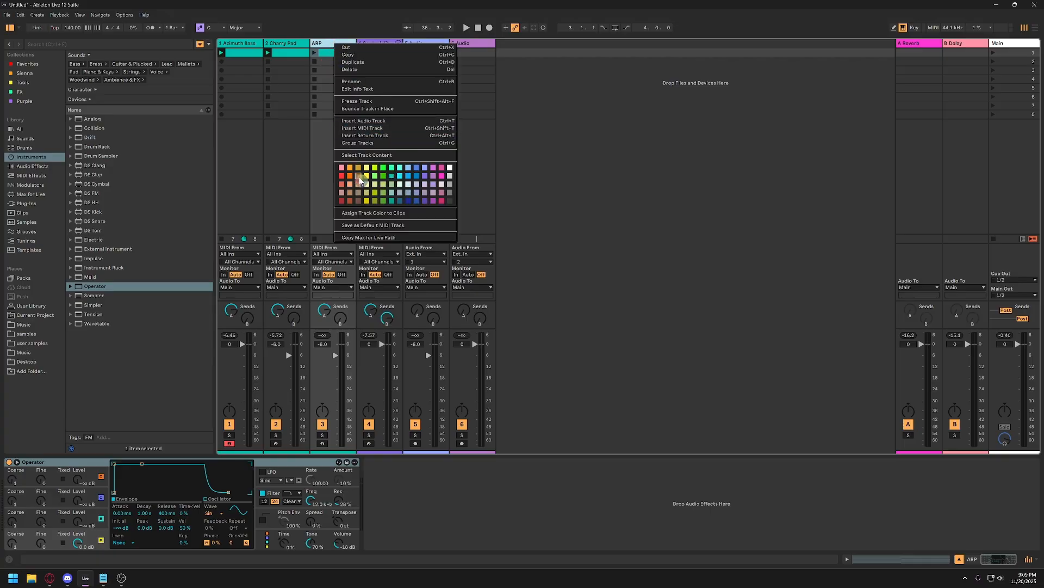
pyautogui.click(434, 179)
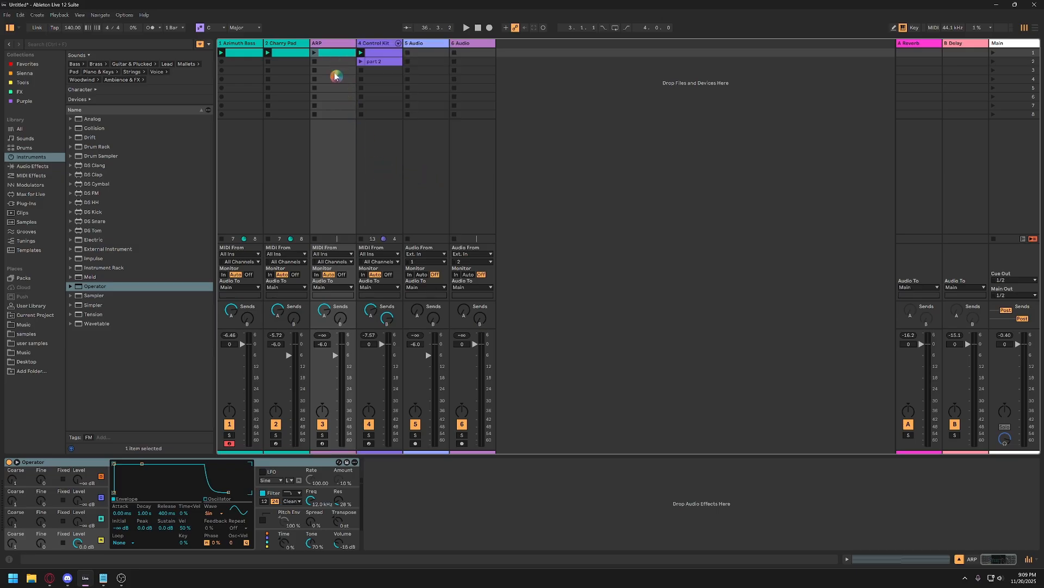
pyautogui.rightClick(329, 47)
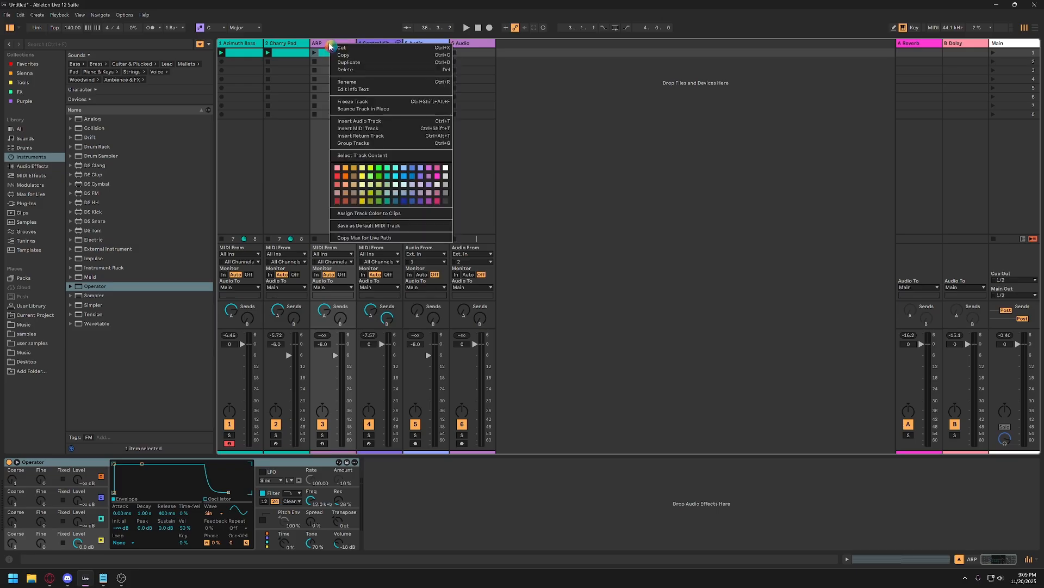
pyautogui.click(429, 179)
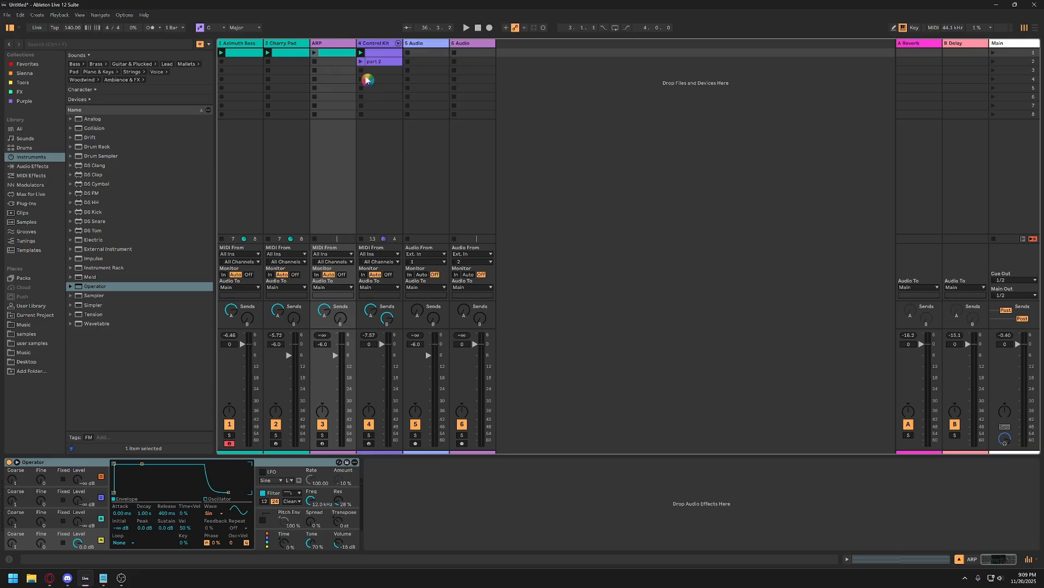
pyautogui.rightClick(337, 53)
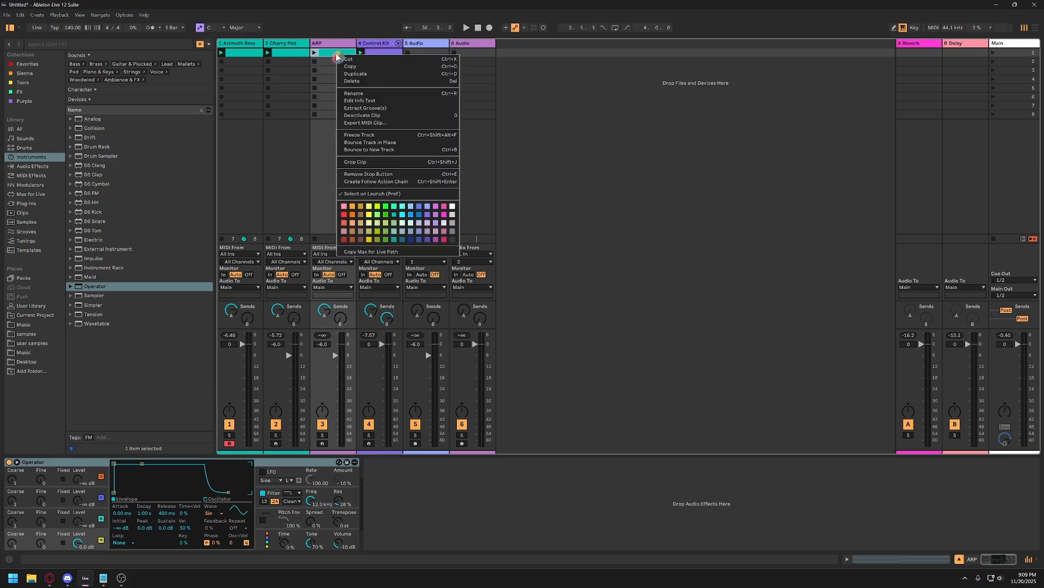
pyautogui.click(437, 215)
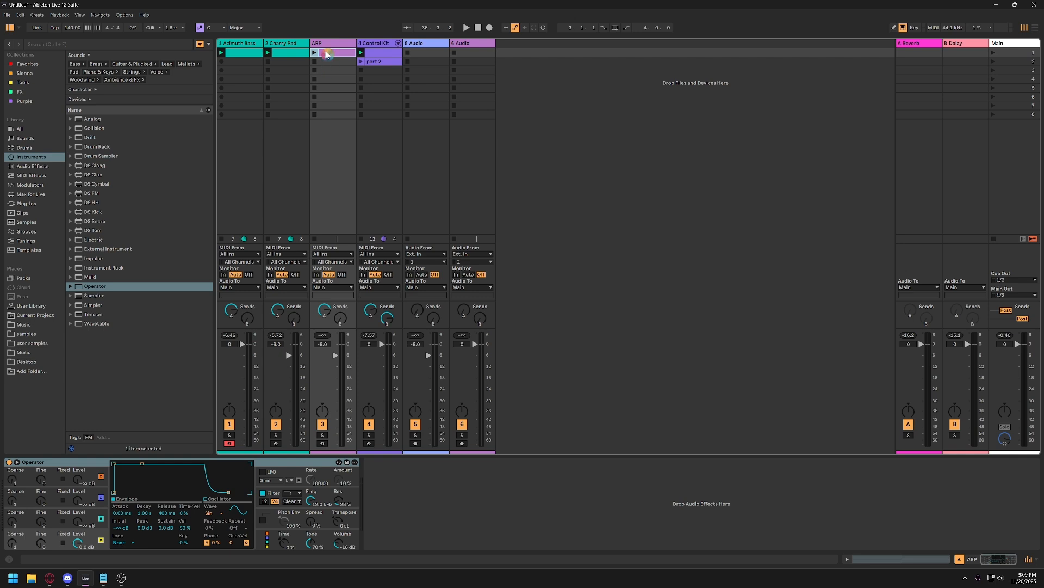
# Open the ARP clip's notes and delete the lowest octave, F1 and G#1.
pyautogui.click(282, 57)
pyautogui.doubleClick(334, 54)
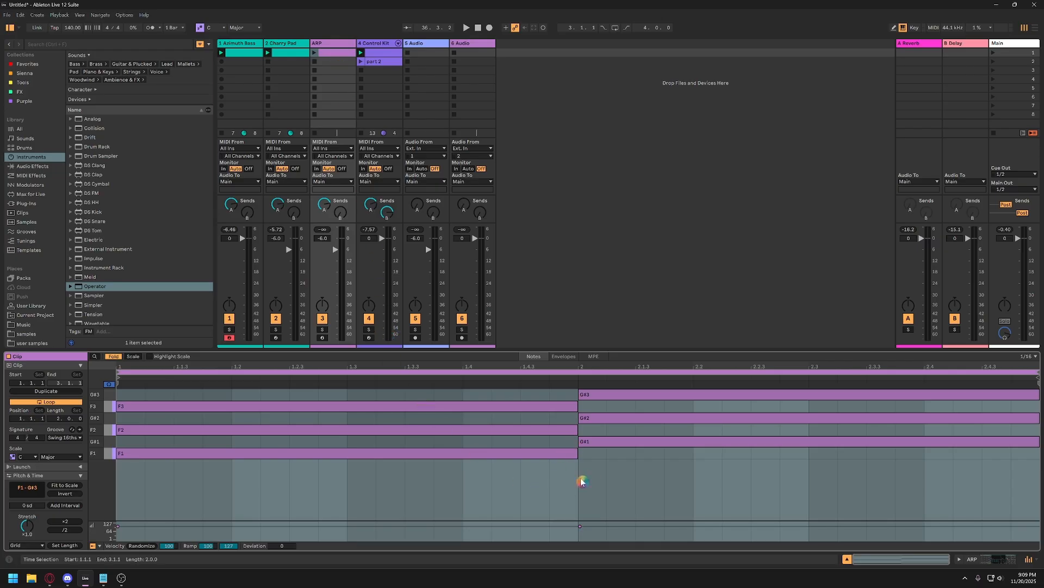
pyautogui.click(175, 396)
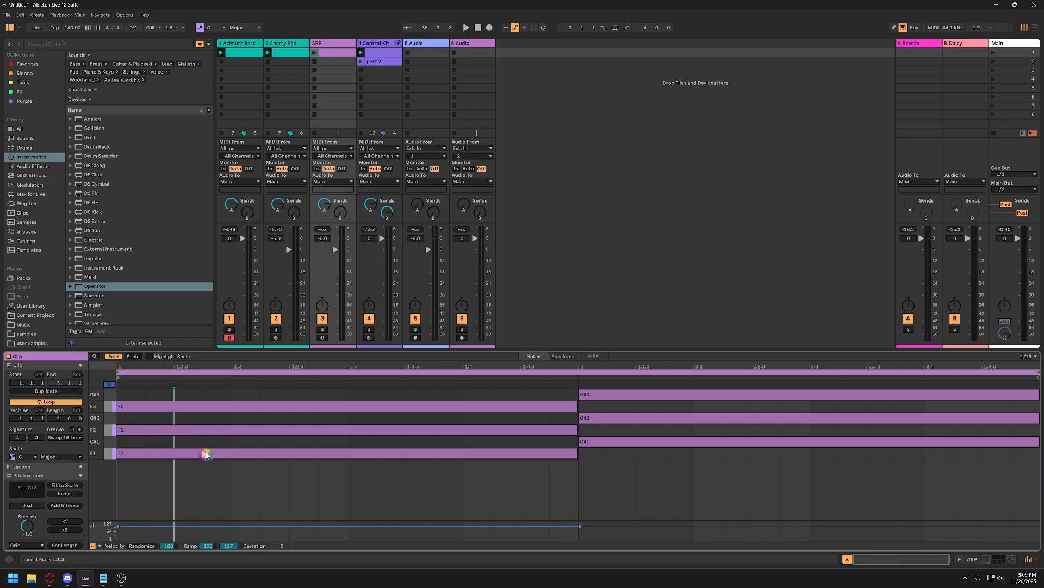
pyautogui.click(231, 456)
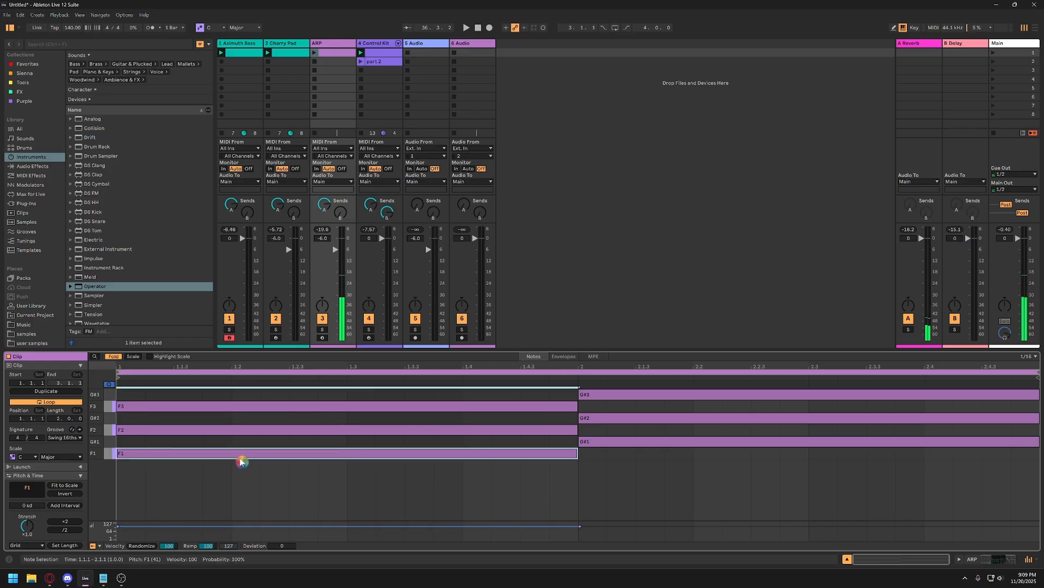
pyautogui.keyDown('shift'); pyautogui.click(609, 443); pyautogui.keyUp('shift')
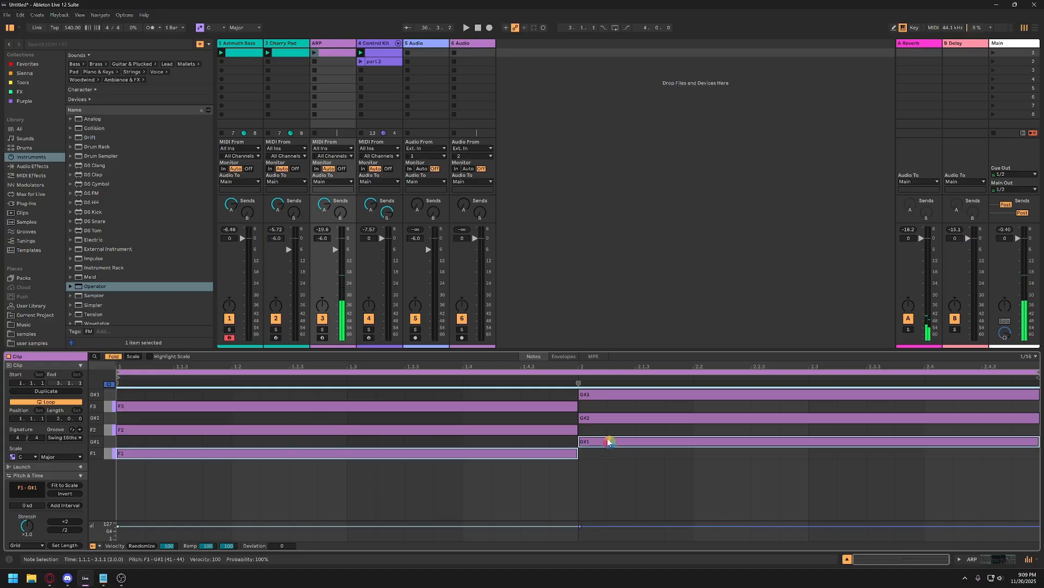
pyautogui.press('Delete')
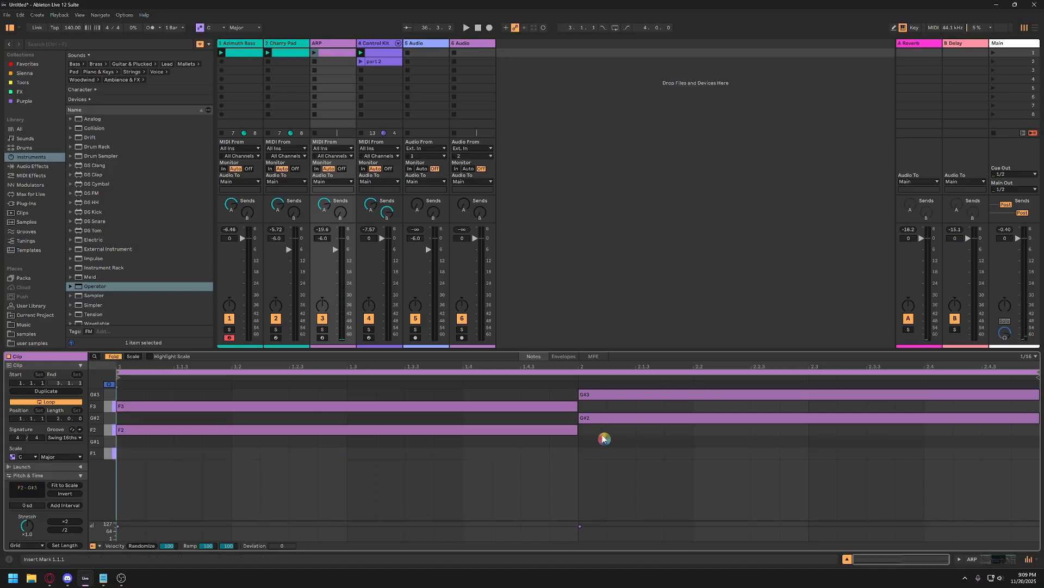
pyautogui.click(545, 409)
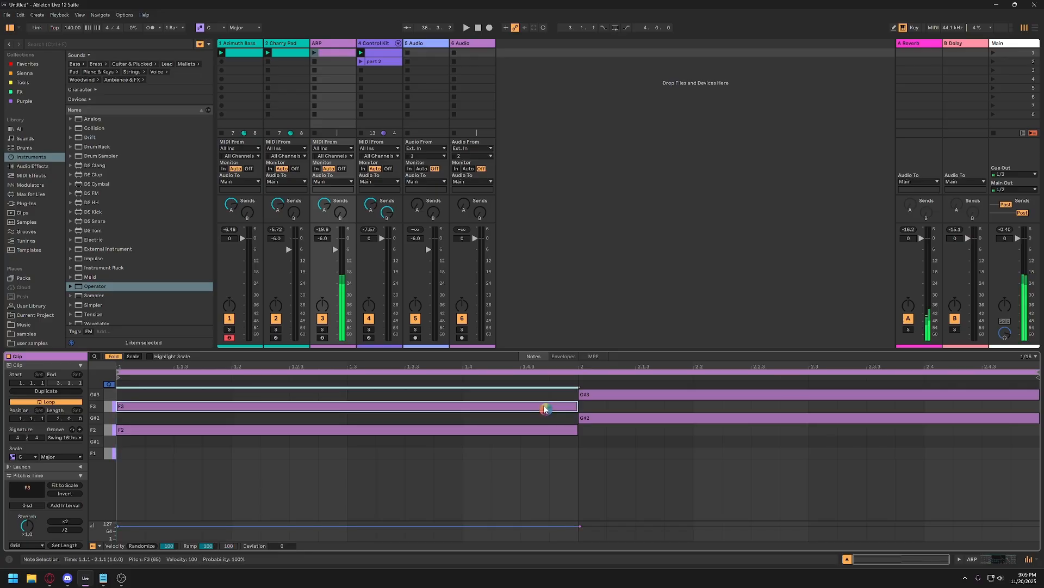
pyautogui.keyDown('shift'); pyautogui.click(626, 396); pyautogui.keyUp('shift')
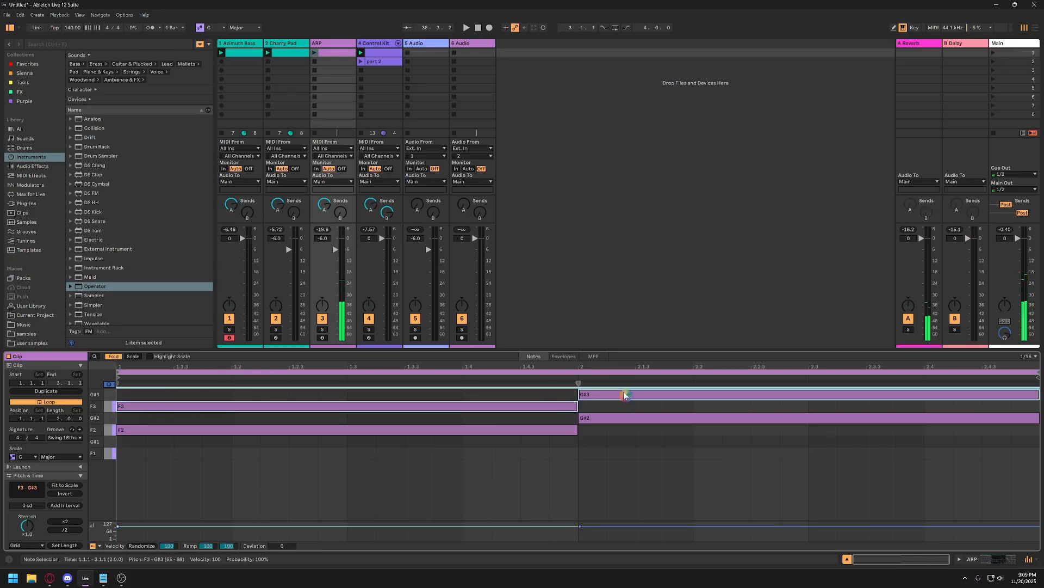
pyautogui.press('Delete')
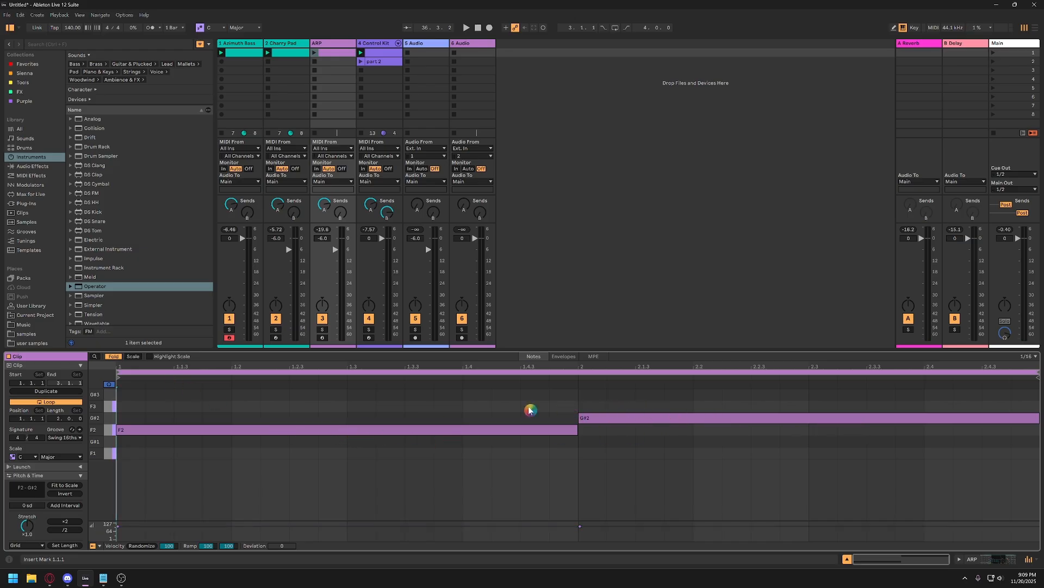
pyautogui.hotkey('ctrl', 'z')
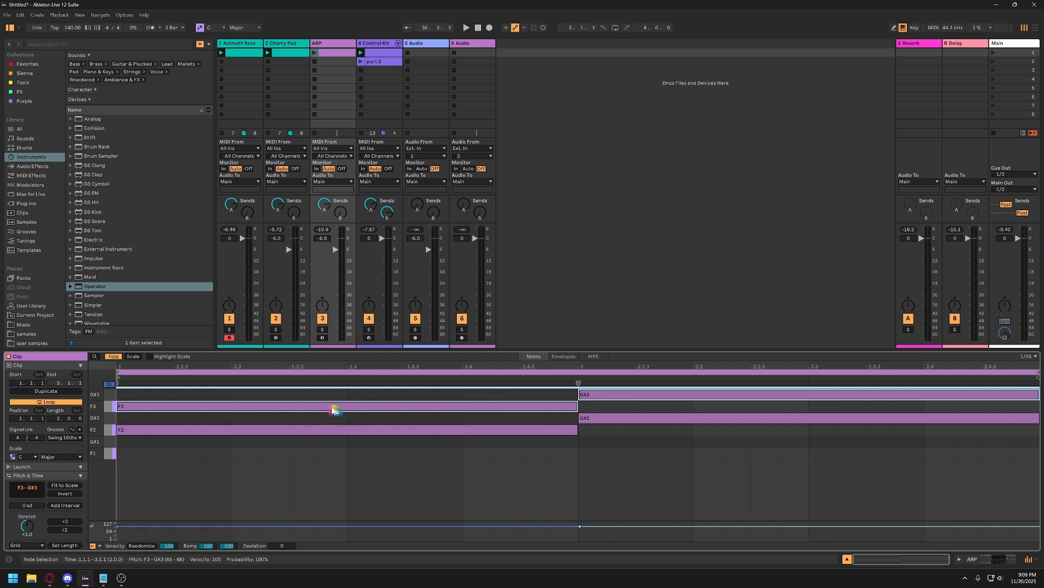
# Delete the upper-octave notes F3 and G#3 from the ARP clip.
pyautogui.click(349, 456)
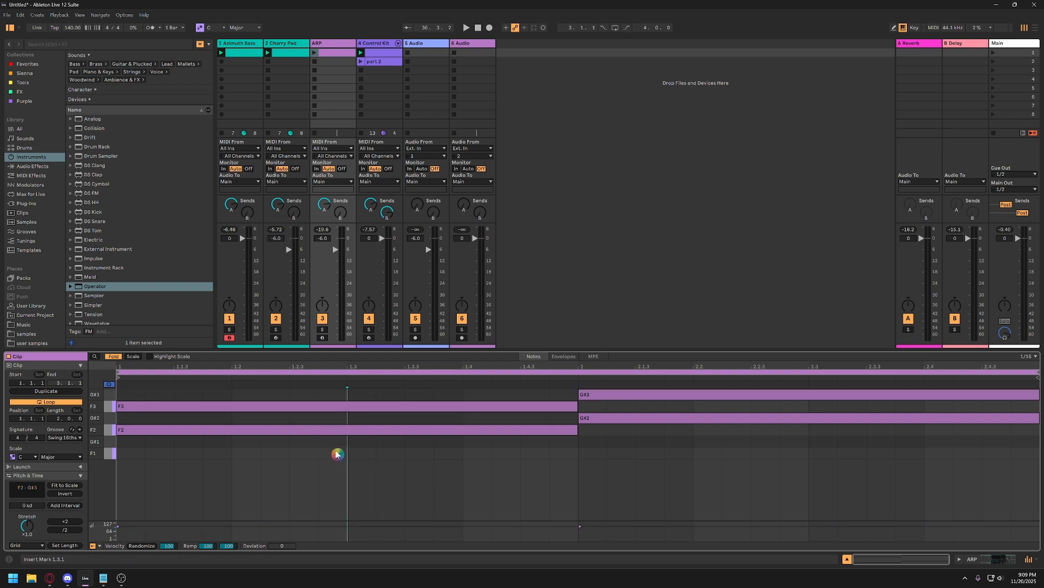
pyautogui.click(280, 405)
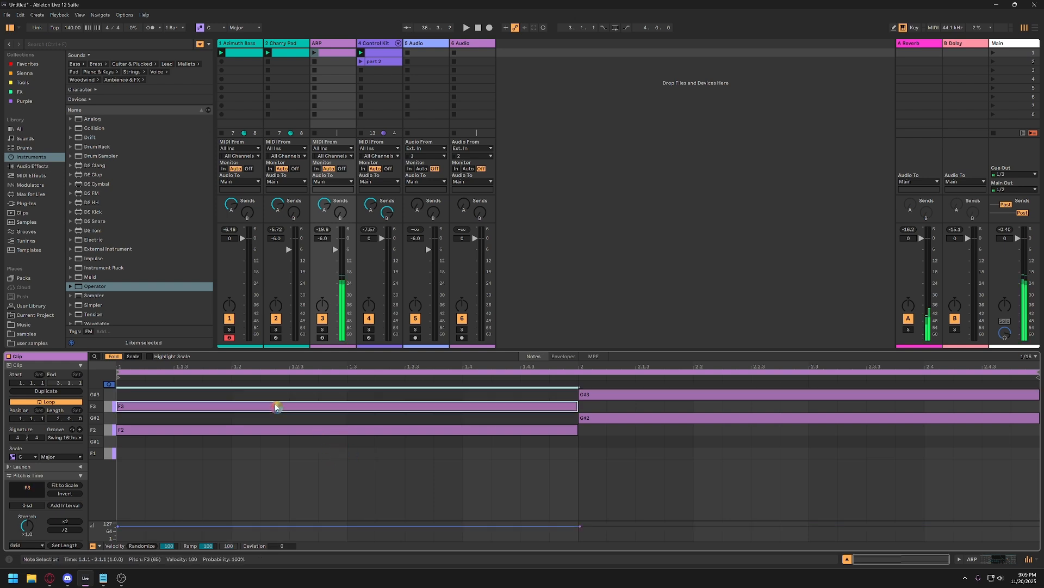
pyautogui.keyDown('shift'); pyautogui.click(603, 395); pyautogui.keyUp('shift')
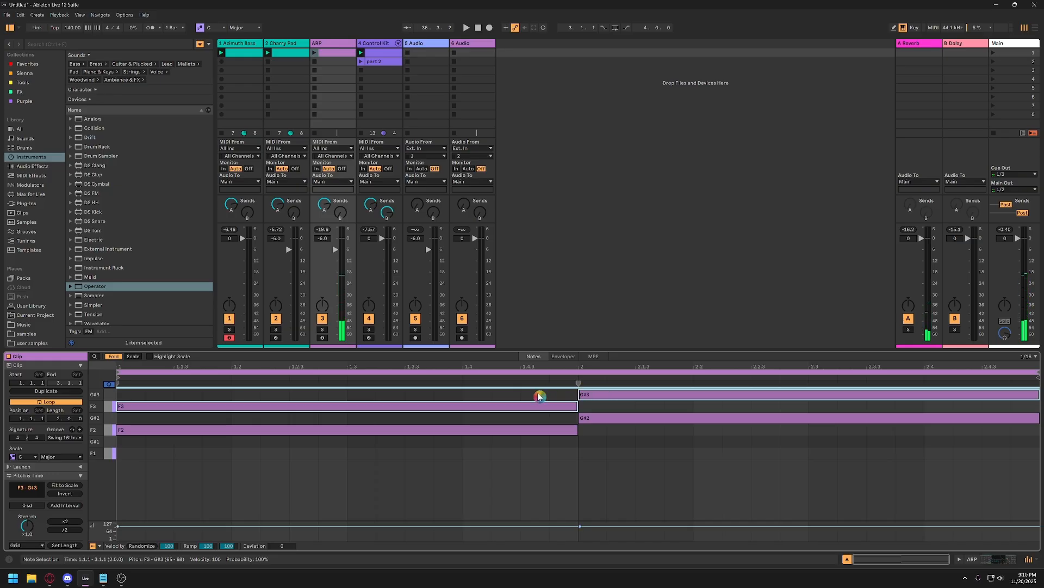
pyautogui.press('Delete')
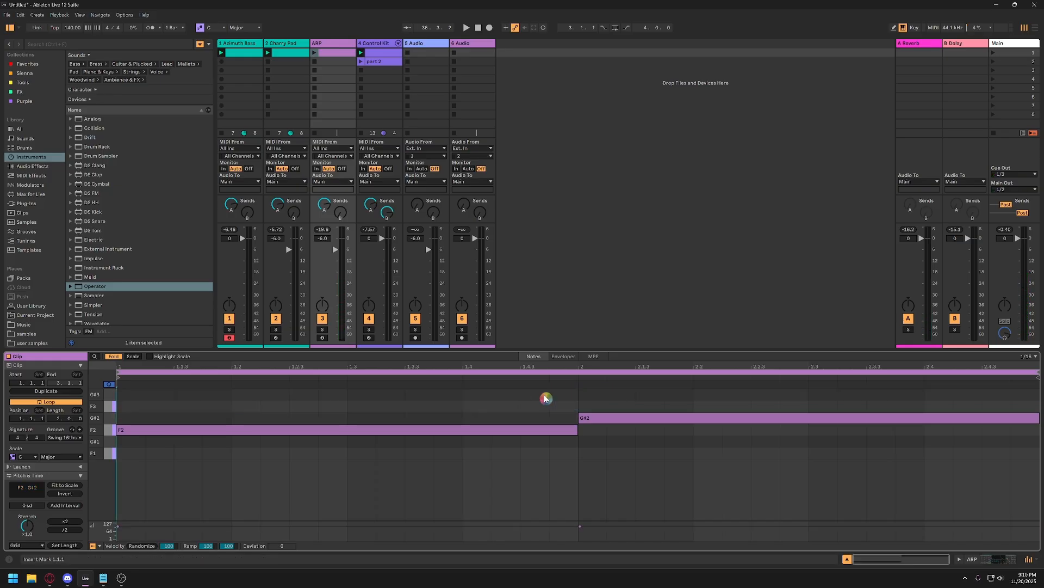
# Add the Arpeggiator MIDI effect in front of Operator on the ARP track.
pyautogui.click(326, 44)
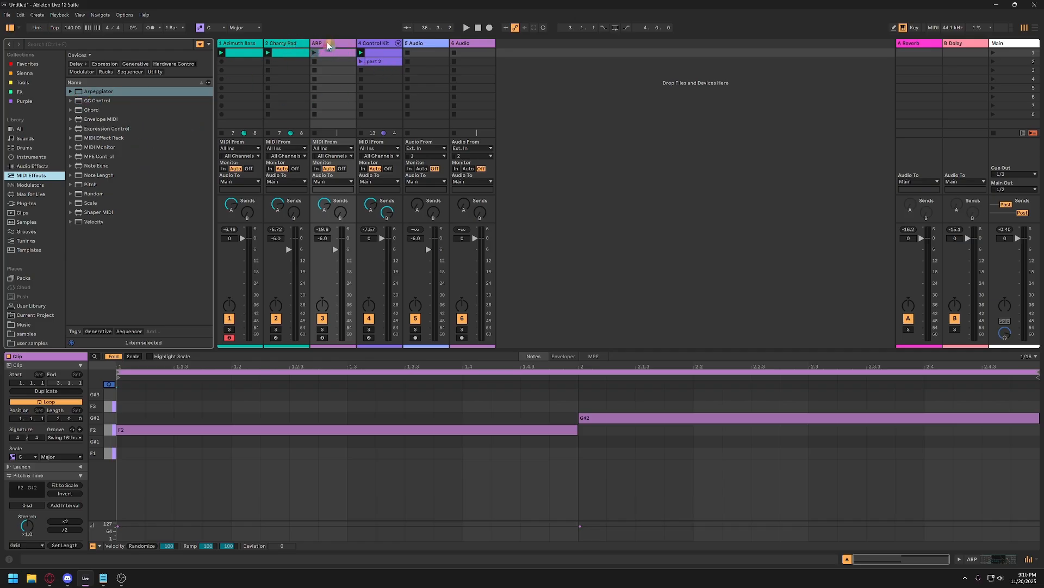
pyautogui.click(82, 91)
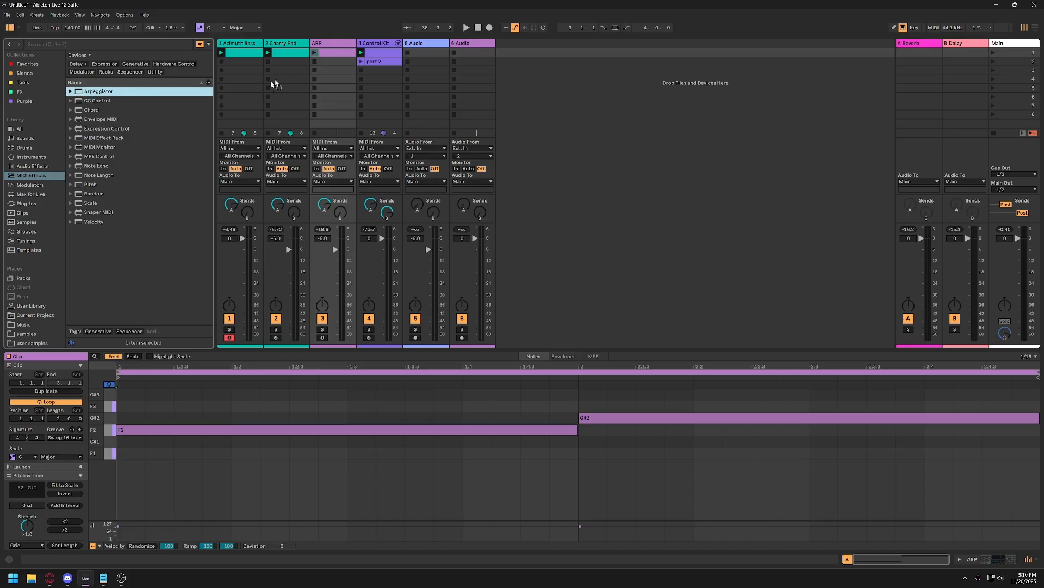
pyautogui.click(325, 66)
pyautogui.moveTo(324, 63); pyautogui.dragTo(325, 66)
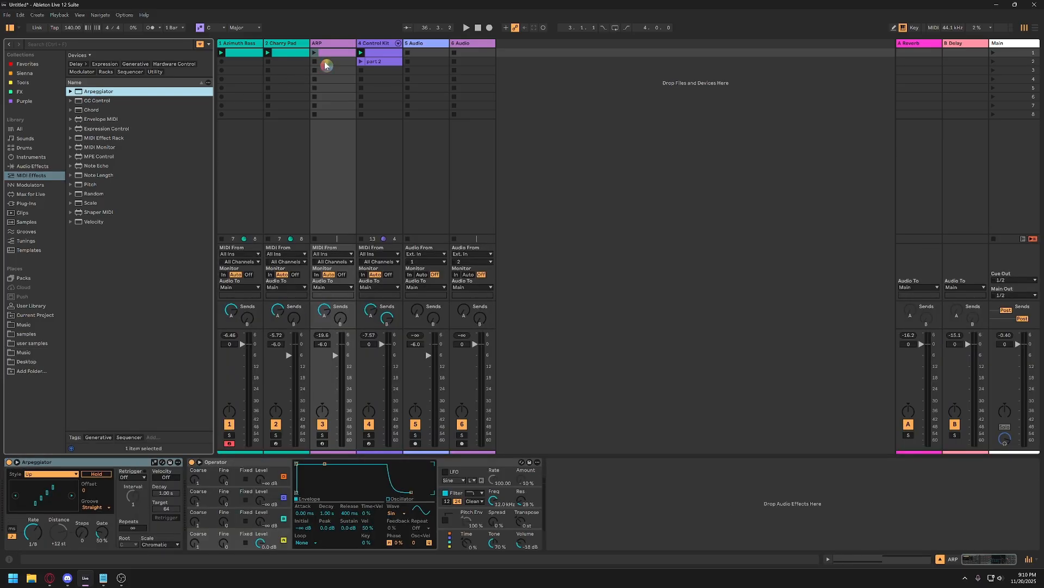
# Solo the ARP track, play its clip, set the Arpeggiator's Steps to 3, and turn the solo off.
pyautogui.click(321, 46)
pyautogui.click(169, 529)
pyautogui.click(323, 436)
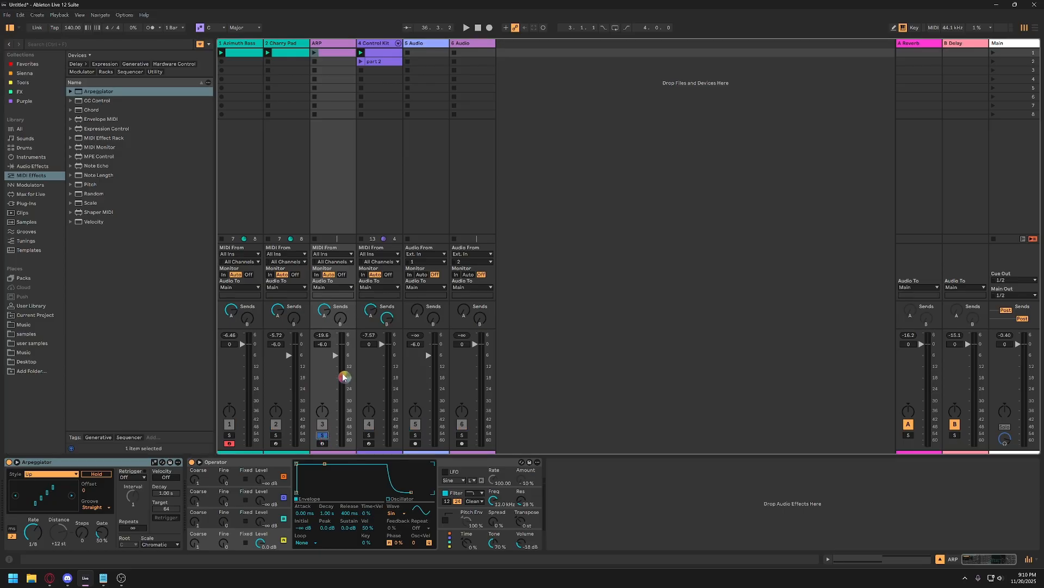
pyautogui.click(315, 53)
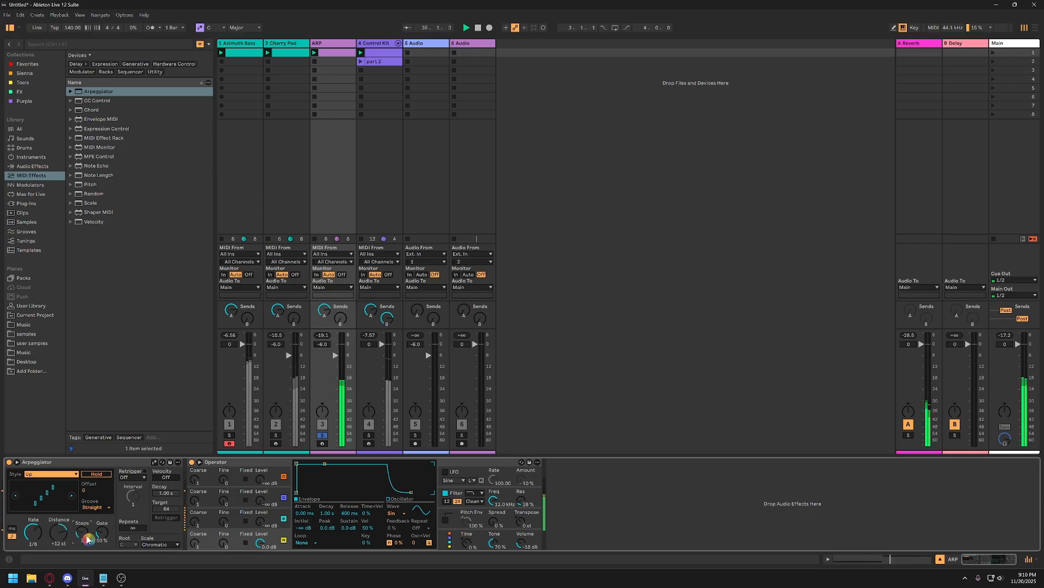
pyautogui.moveTo(87, 539); pyautogui.dragTo(87, 539)
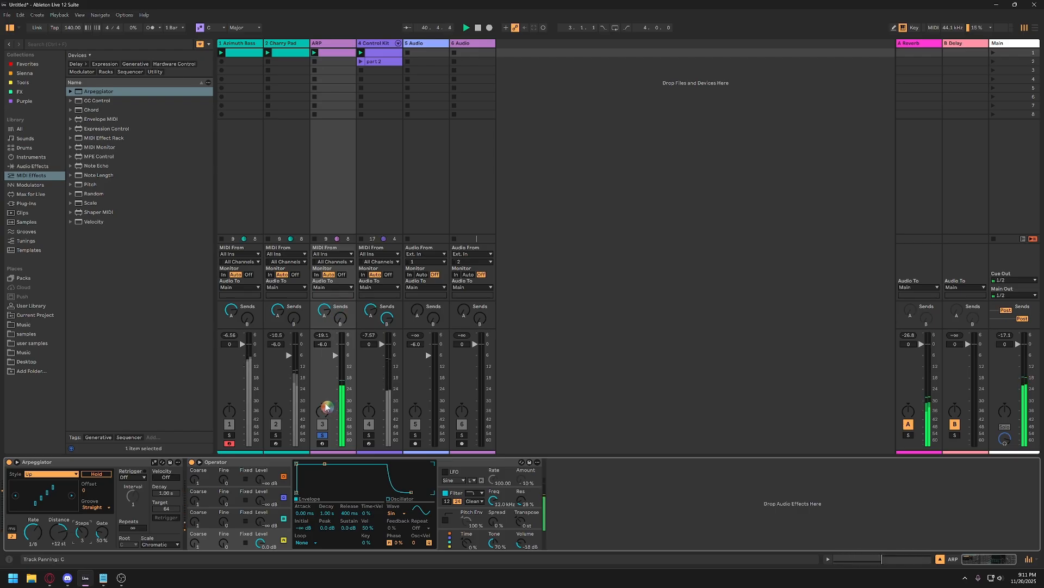
pyautogui.click(322, 435)
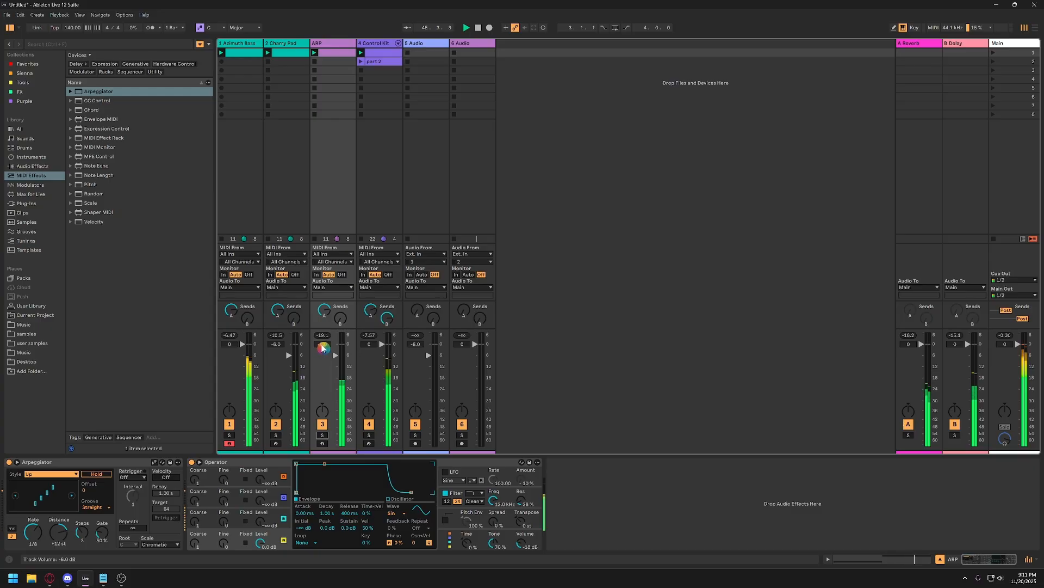
# Reset the ARP track's volume to 0 dB and clear the Main track's peak level indicator.
pyautogui.click(322, 345)
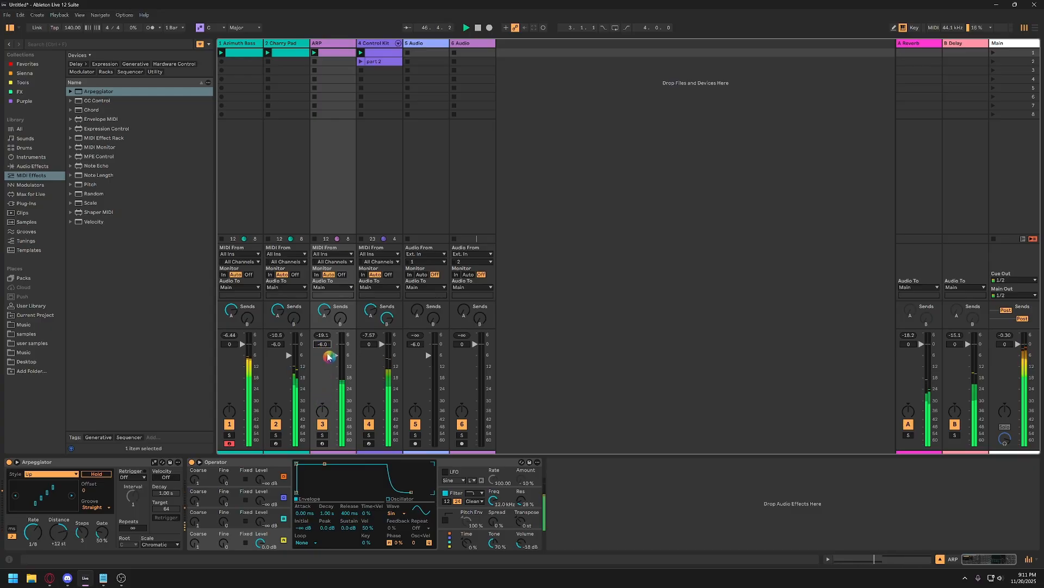
pyautogui.doubleClick(322, 347)
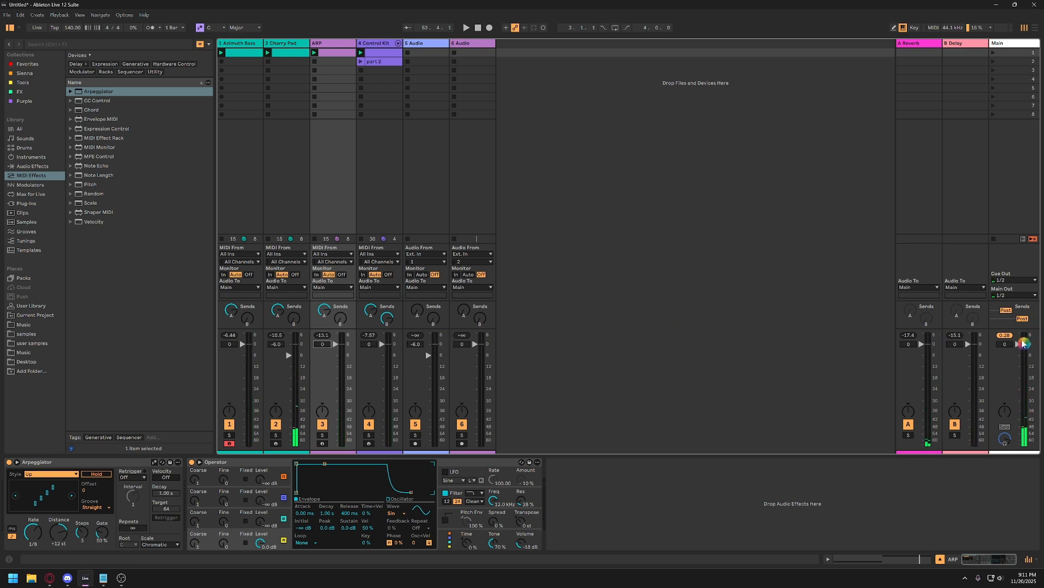
pyautogui.press('ctrl')
pyautogui.press('ctrl')
pyautogui.press('ctrl')
pyautogui.press('ctrl')
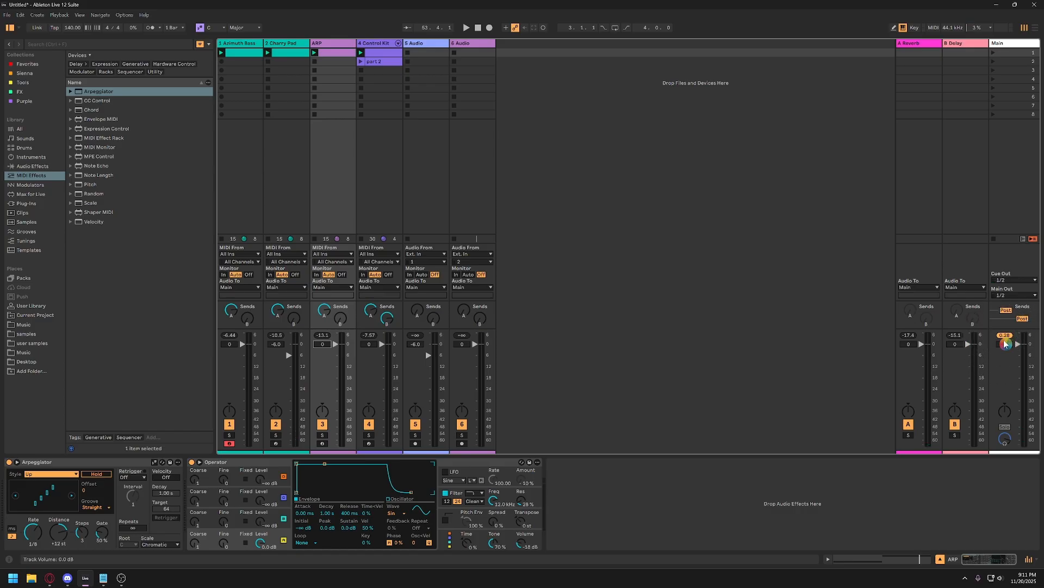
pyautogui.click(320, 340)
pyautogui.click(1003, 335)
# Review the devices on the Azimuth Bass, Charry Pad, ARP and Control Kit tracks in turn.
pyautogui.click(246, 43)
pyautogui.click(287, 44)
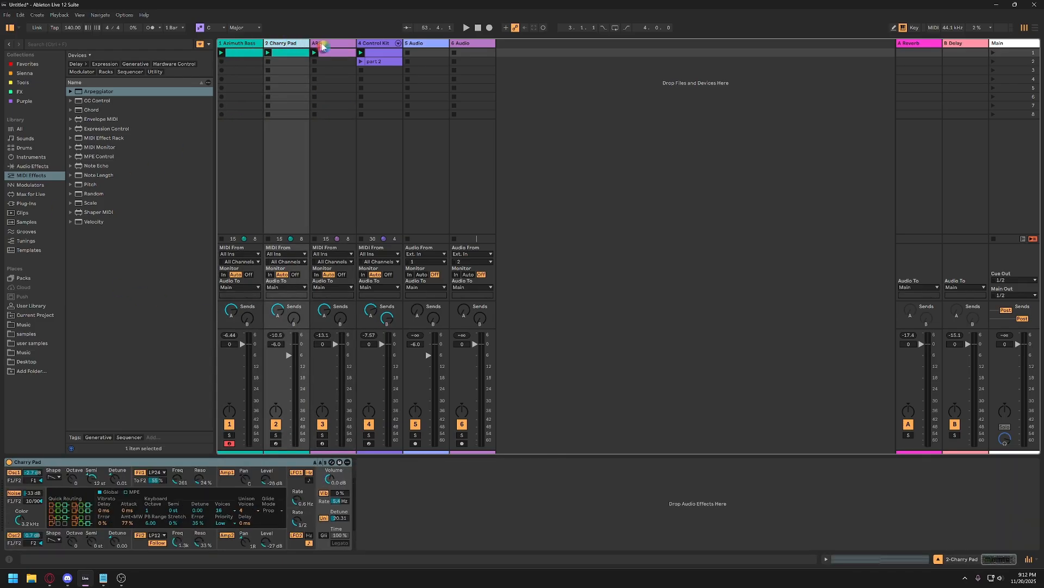
pyautogui.click(335, 43)
pyautogui.click(372, 43)
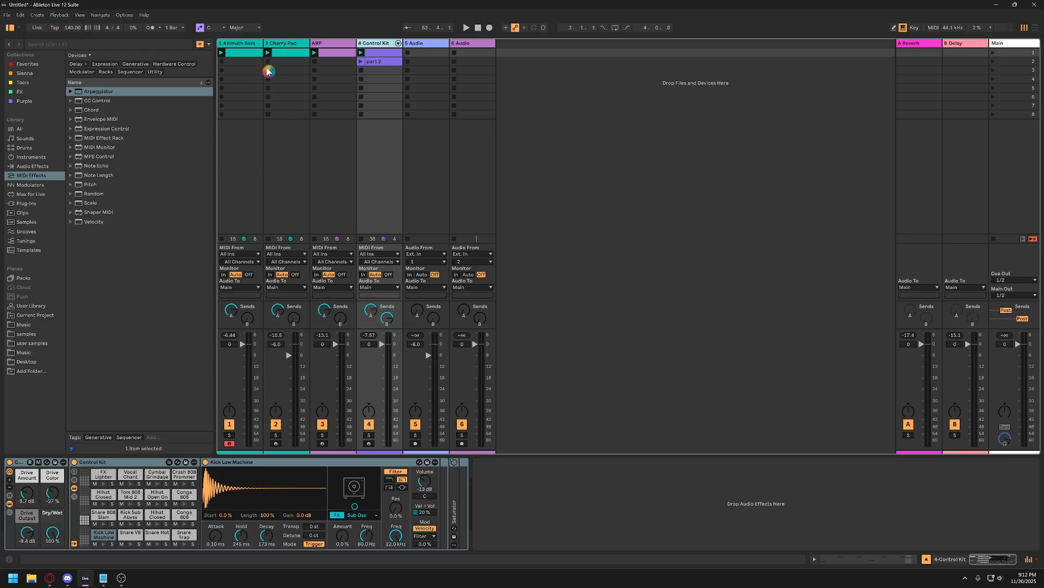
# Copy the first-slot clips of all four instrument tracks, from Azimuth Bass through Control Kit.
pyautogui.click(240, 51)
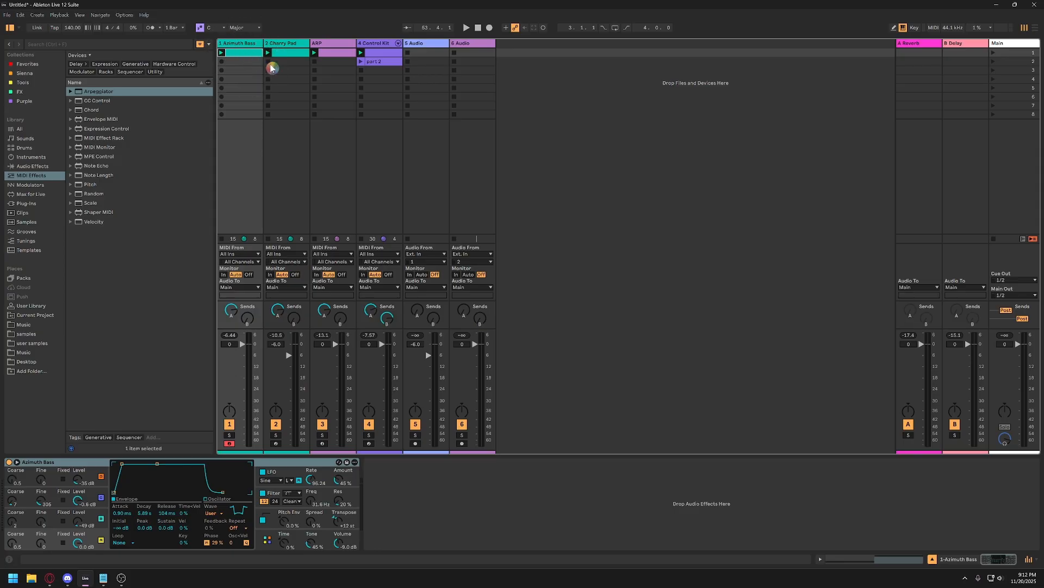
pyautogui.click(388, 54)
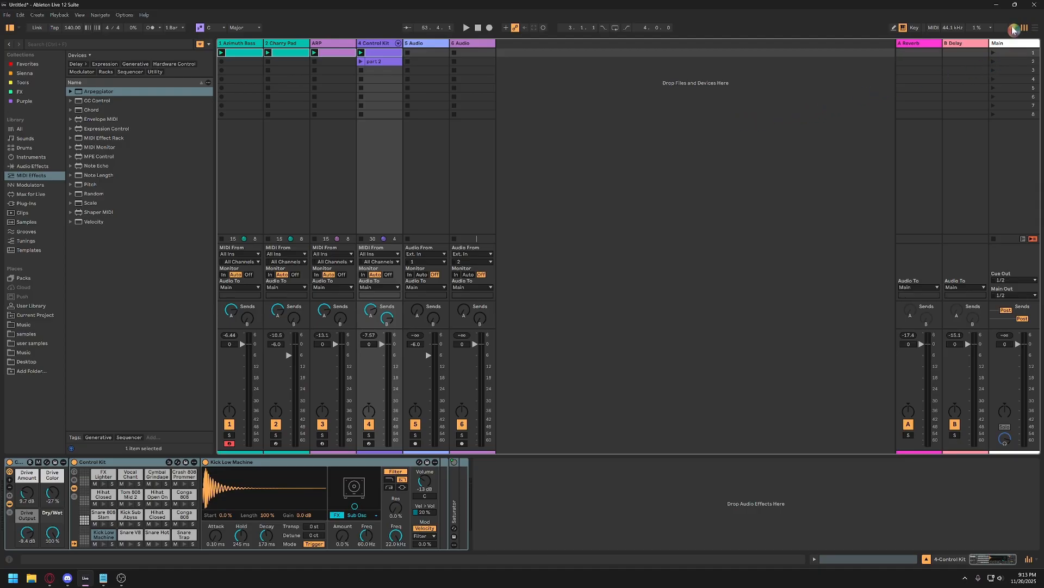
pyautogui.press('ctrl')
pyautogui.press('ctrl')
pyautogui.press('ctrl')
pyautogui.press('ctrl')
# Switch to the Arrangement View and delete the old clips on tracks 1 to 4 between bars 16 and 23.
pyautogui.click(1035, 30)
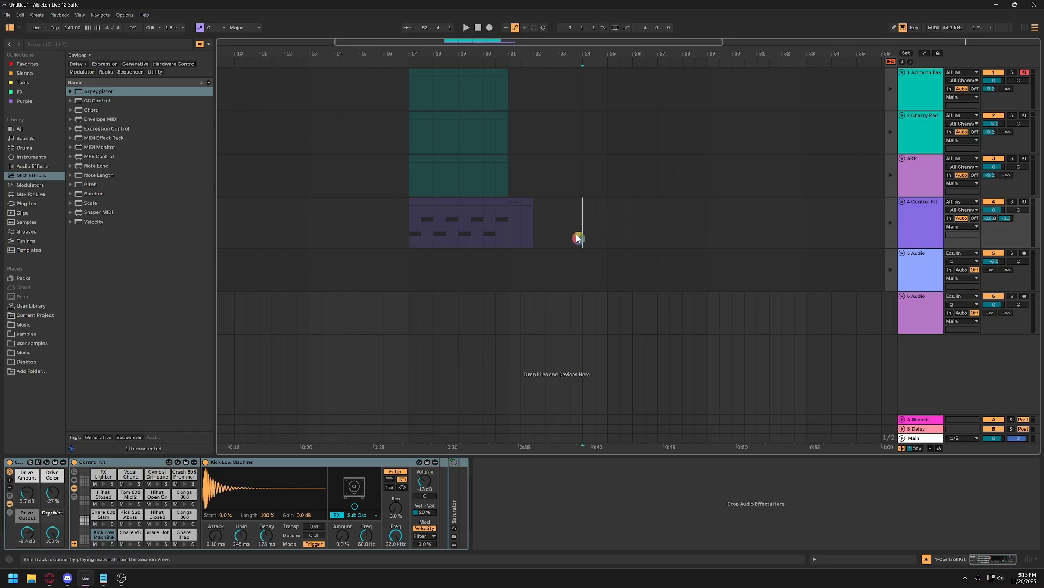
pyautogui.moveTo(573, 236); pyautogui.dragTo(359, 106)
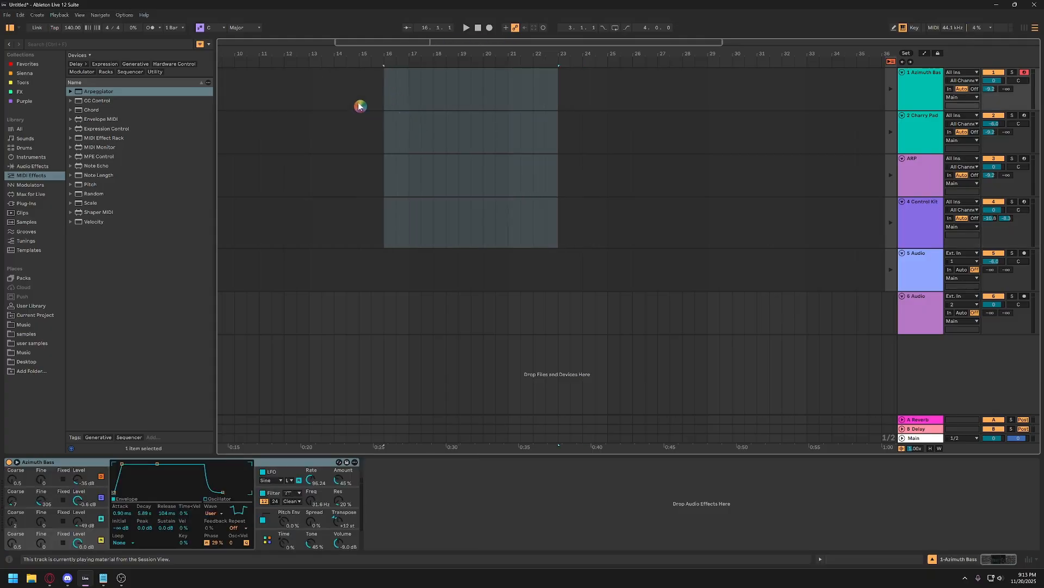
# Paste the copied clips at bar 9 starting on the Azimuth Bass track and duplicate them once.
pyautogui.moveTo(322, 52); pyautogui.dragTo(322, 23)
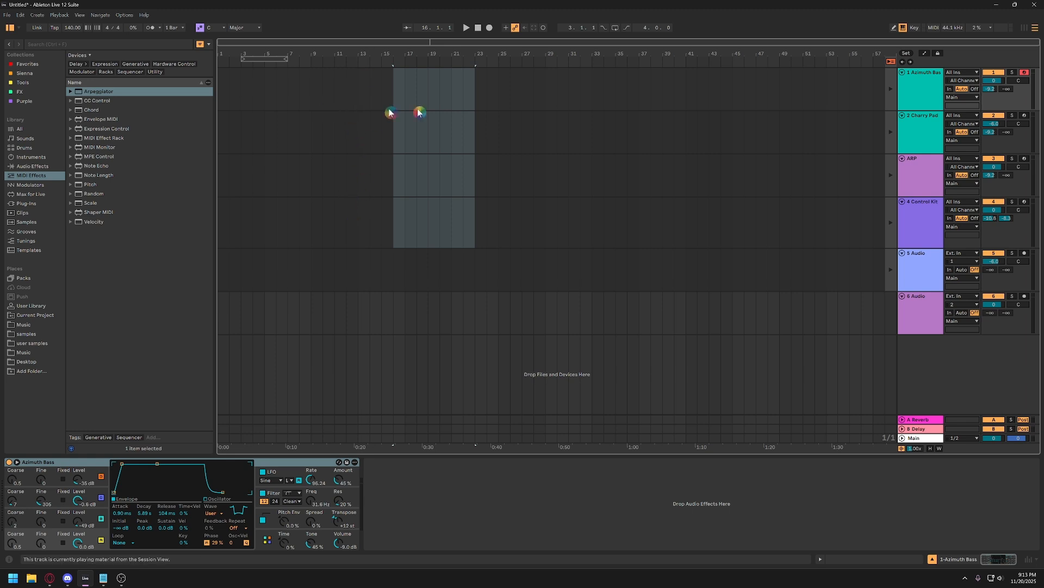
pyautogui.click(311, 89)
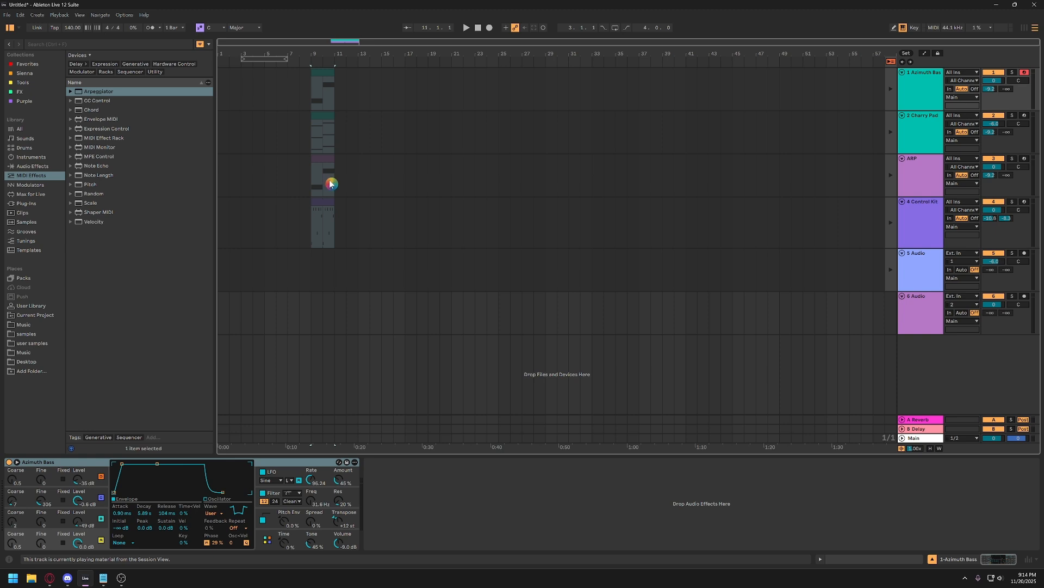
pyautogui.hotkey('ctrl', 'd')
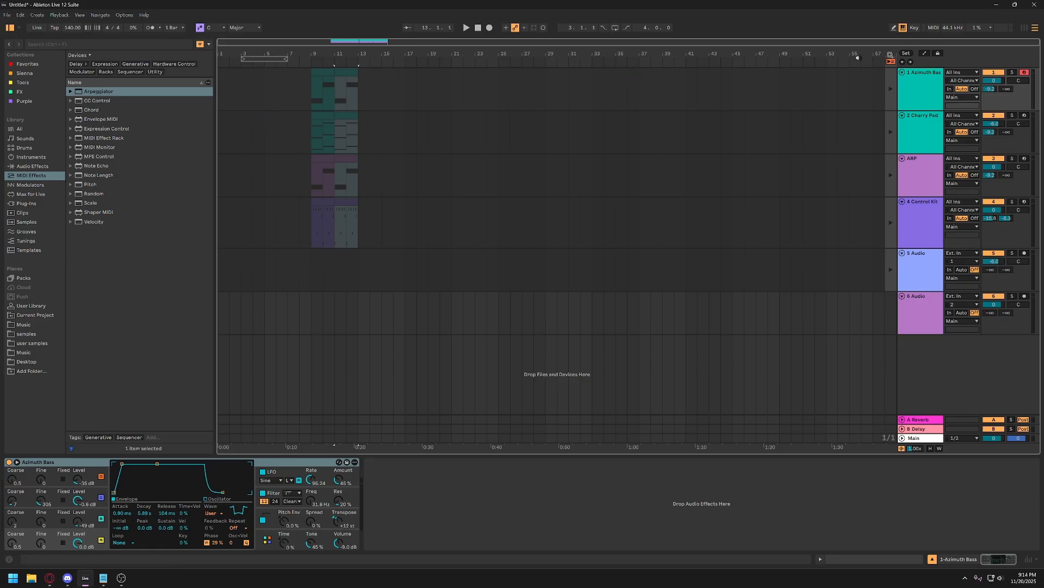
# Try pasting the copied clips at bar 25 starting on the Charry Pad track, and undo the paste.
pyautogui.click(1025, 28)
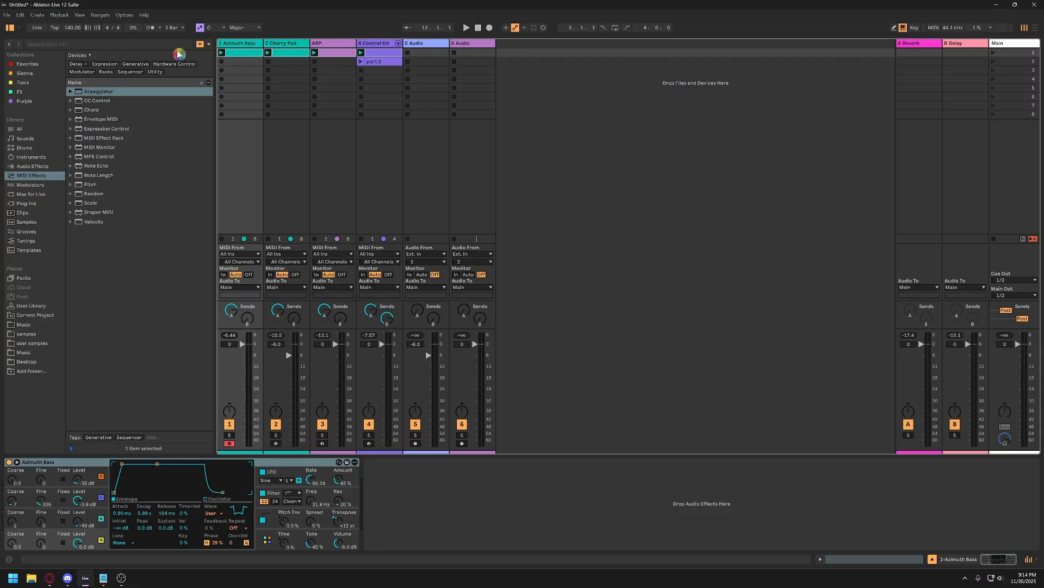
pyautogui.click(1033, 27)
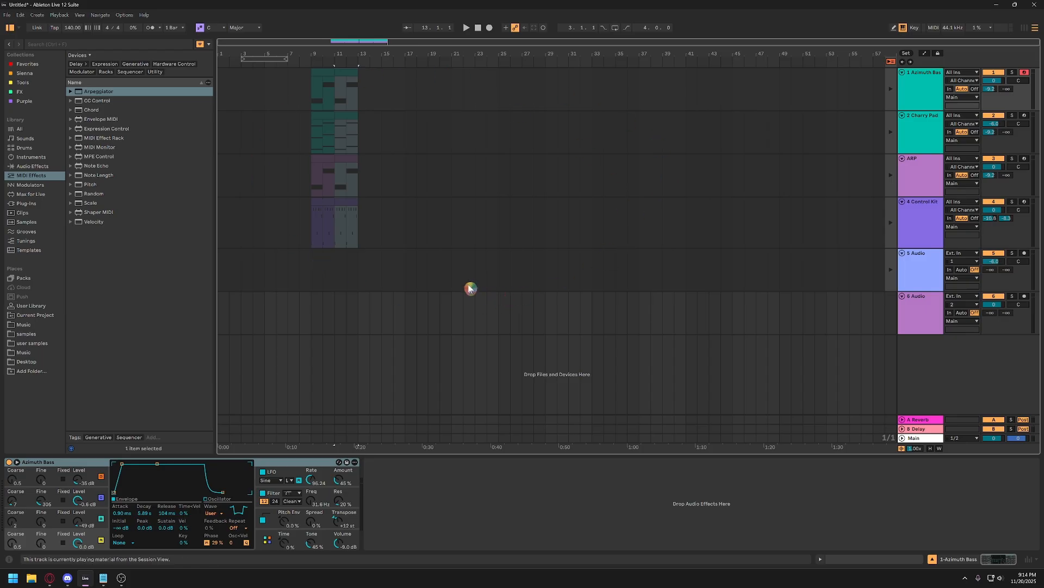
pyautogui.click(498, 148)
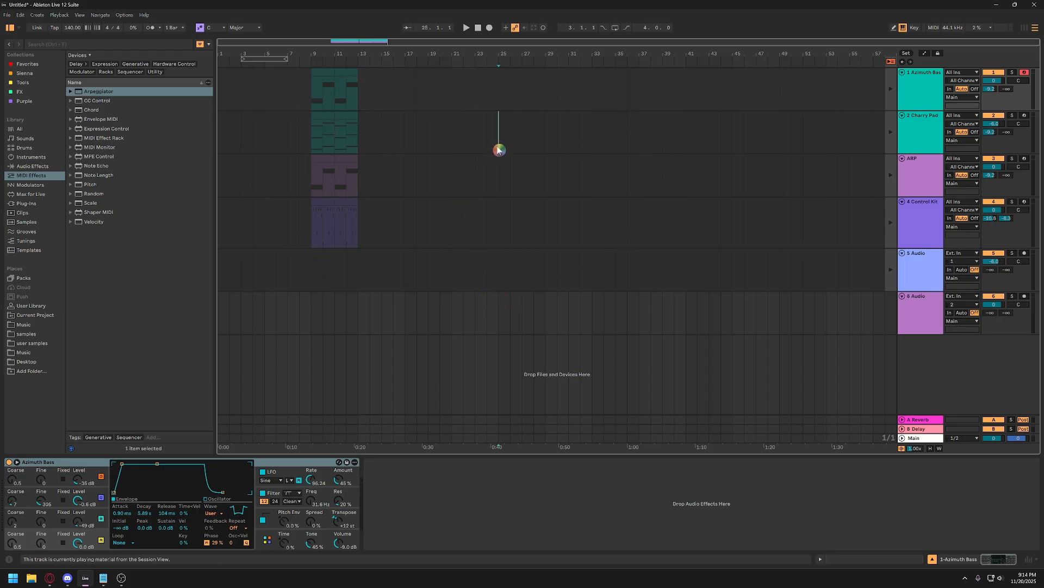
pyautogui.hotkey('ctrl', 'v')
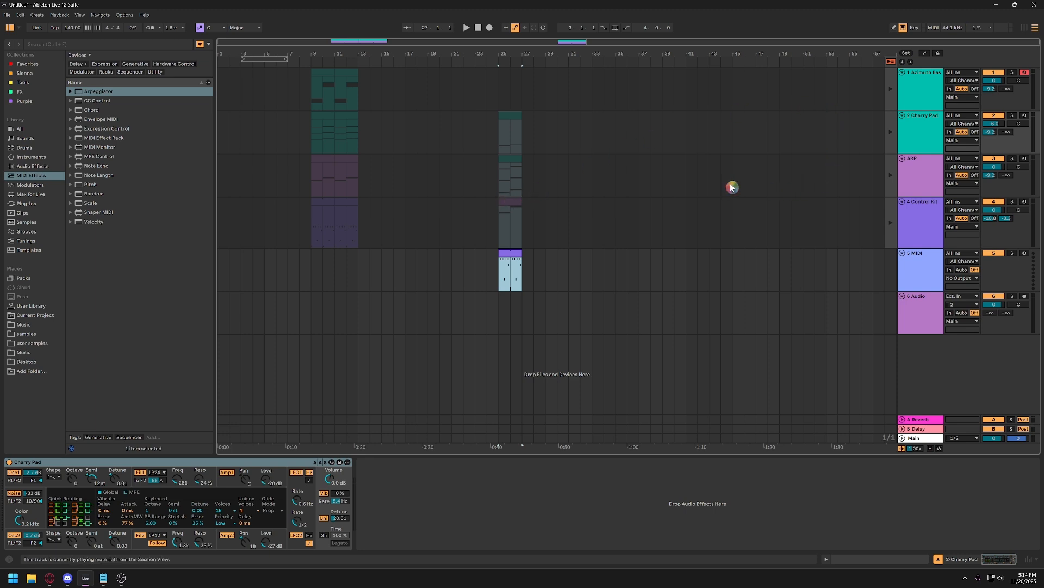
pyautogui.hotkey('ctrl', 'z')
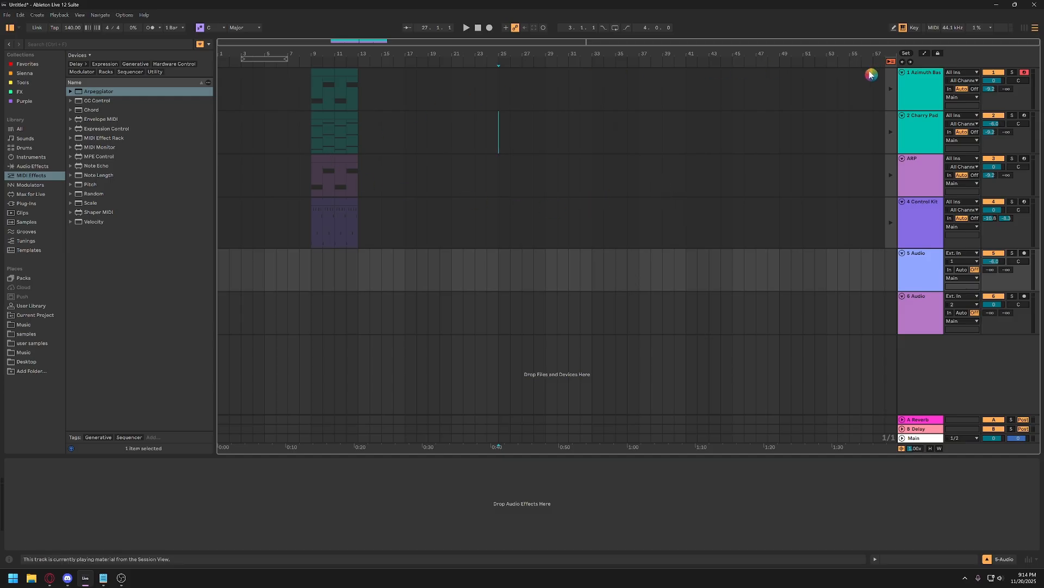
pyautogui.click(1025, 28)
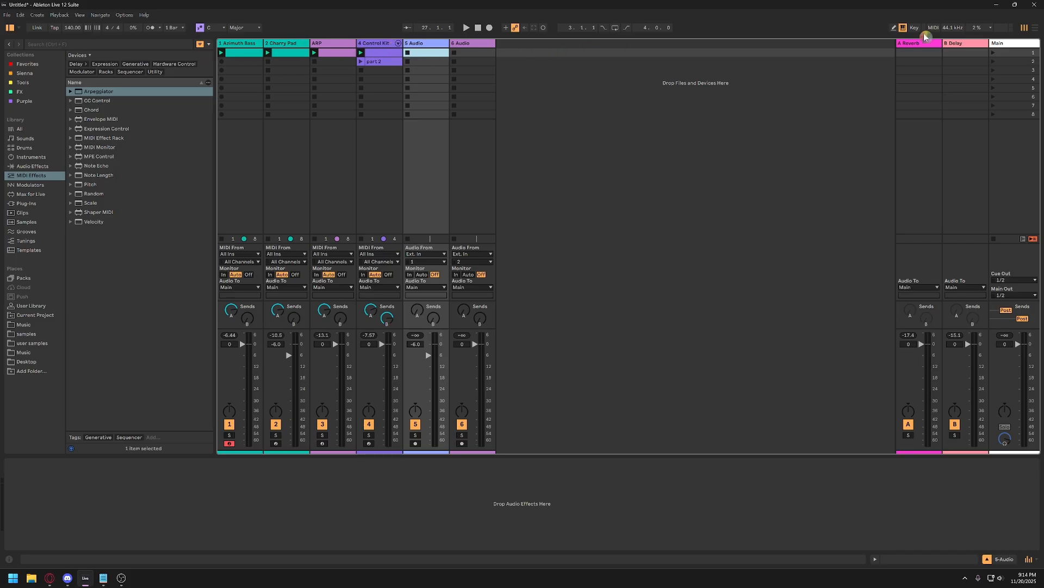
pyautogui.click(1035, 28)
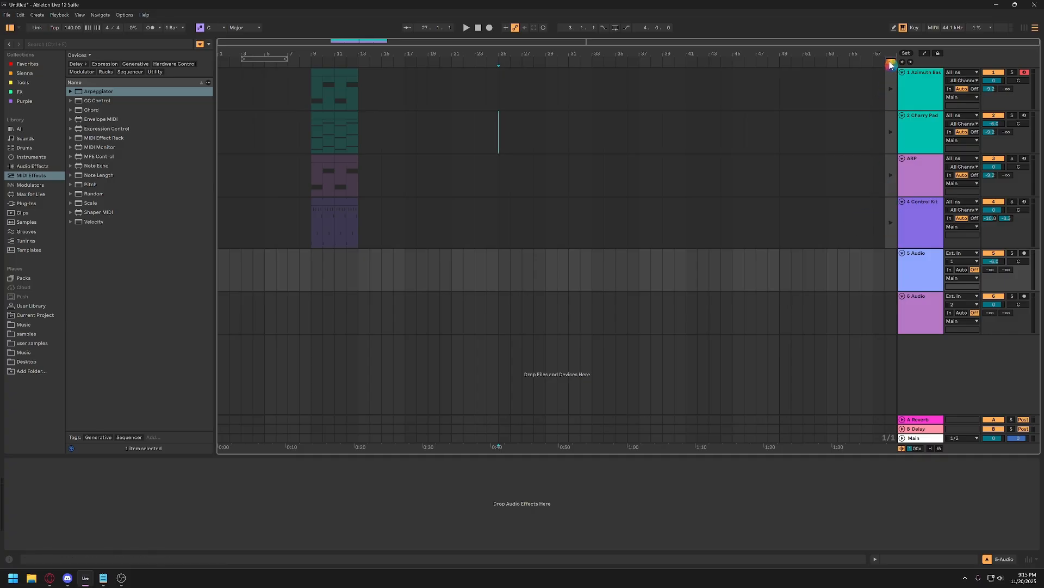
# Return the Control Kit and Charry Pad tracks to arrangement playback individually, and the remaining tracks all at once.
pyautogui.click(891, 222)
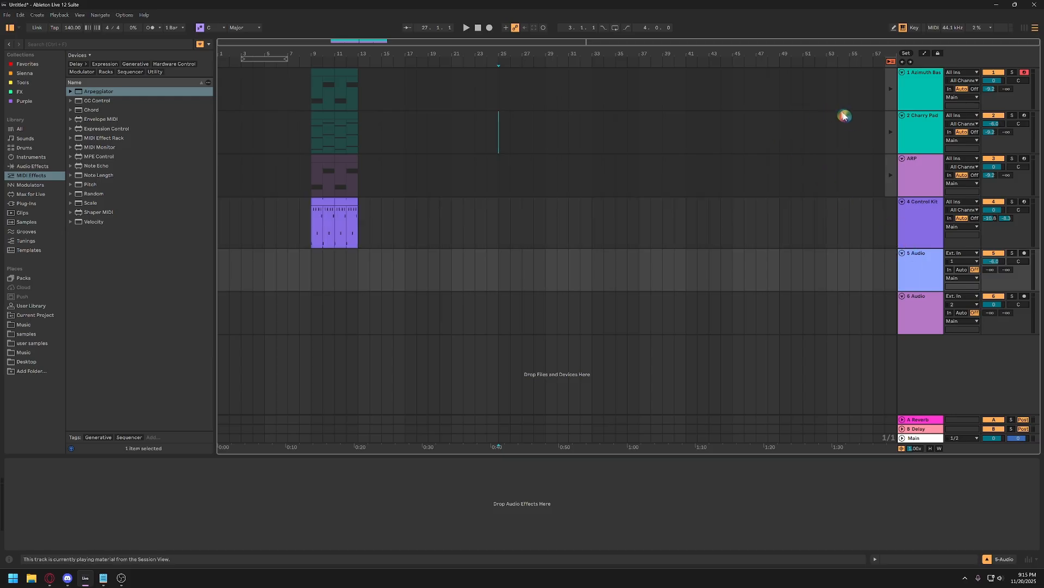
pyautogui.click(890, 130)
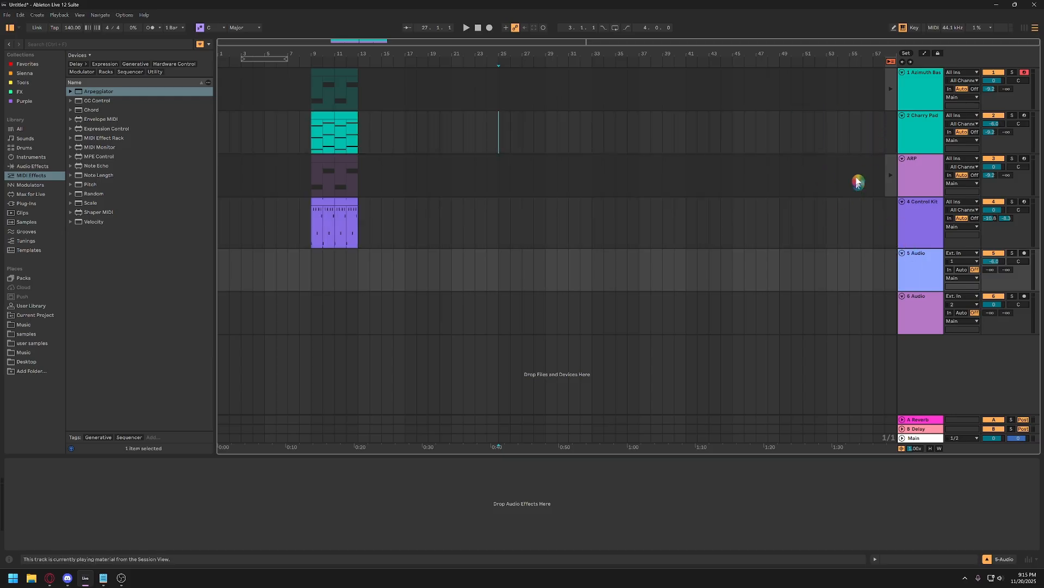
pyautogui.click(891, 64)
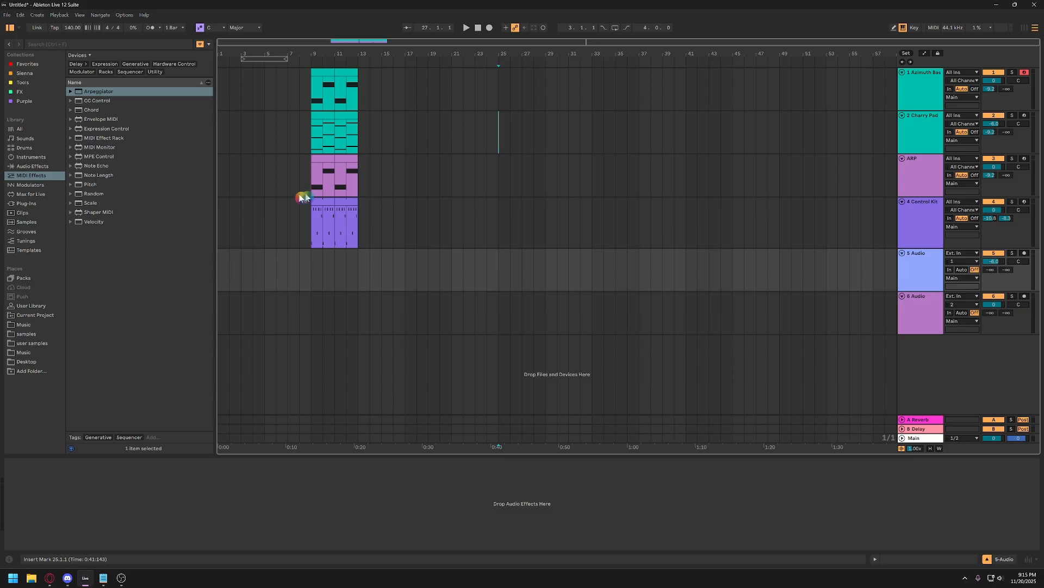
# Examine the arranged clips between bars 9 and 13 up close and in the overall timeline.
pyautogui.click(319, 167)
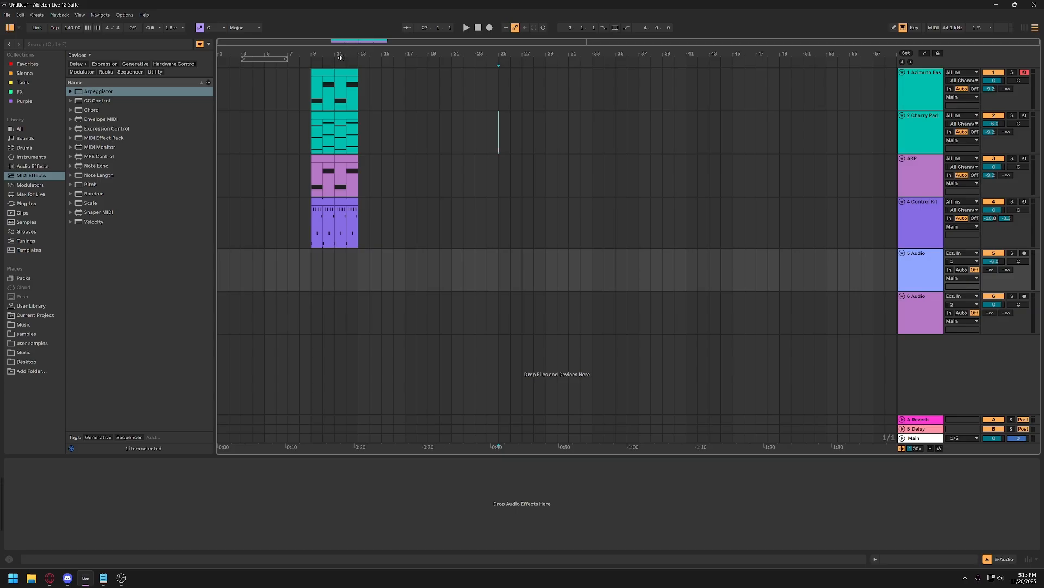
pyautogui.click(340, 56)
pyautogui.click(353, 54)
pyautogui.moveTo(330, 53)
pyautogui.mouseDown()
pyautogui.moveTo(330, 73)
pyautogui.moveTo(341, 60)
pyautogui.mouseUp()
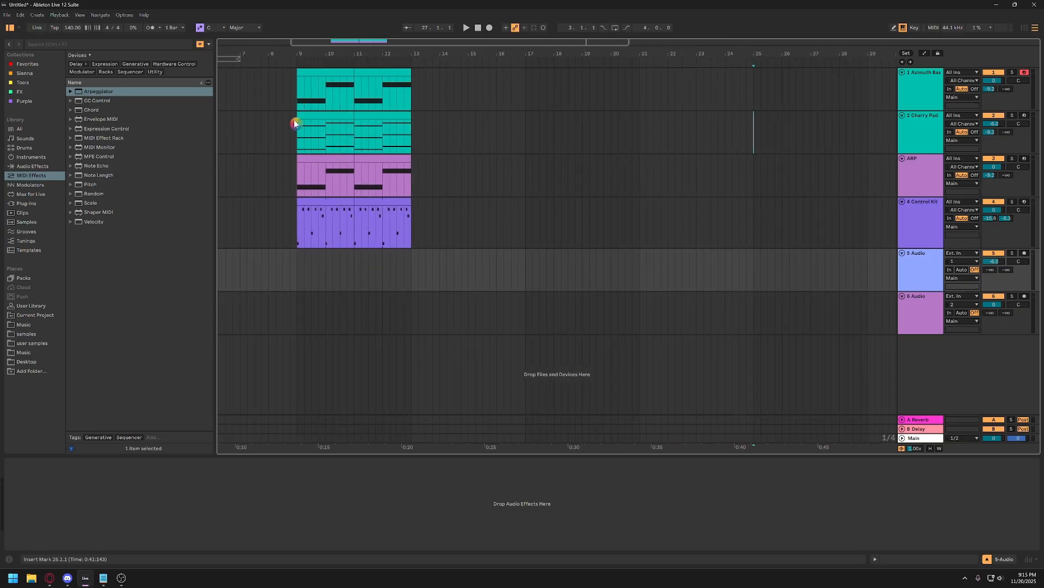
pyautogui.moveTo(296, 96); pyautogui.dragTo(413, 106)
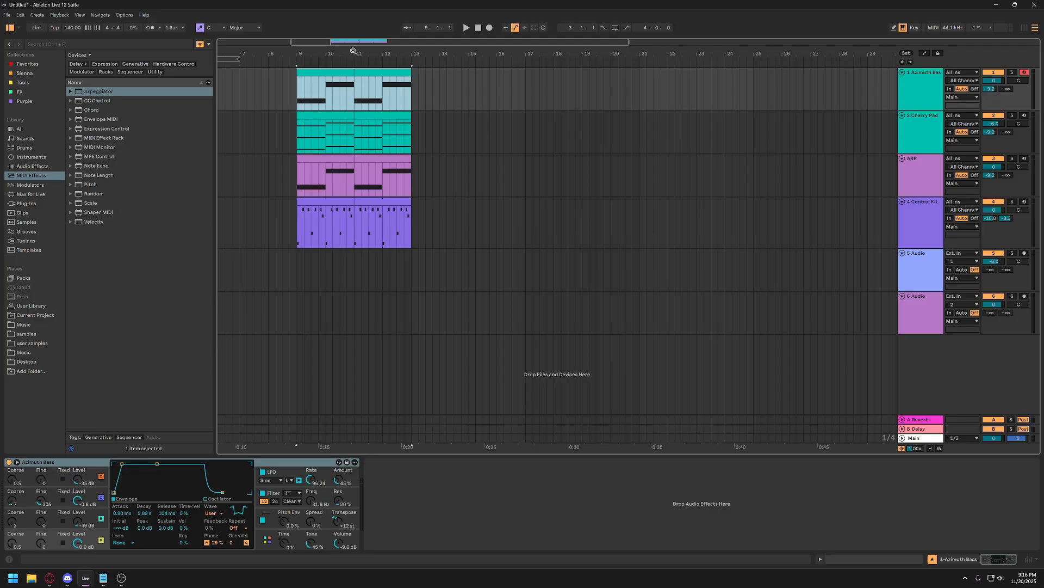
pyautogui.press('z')
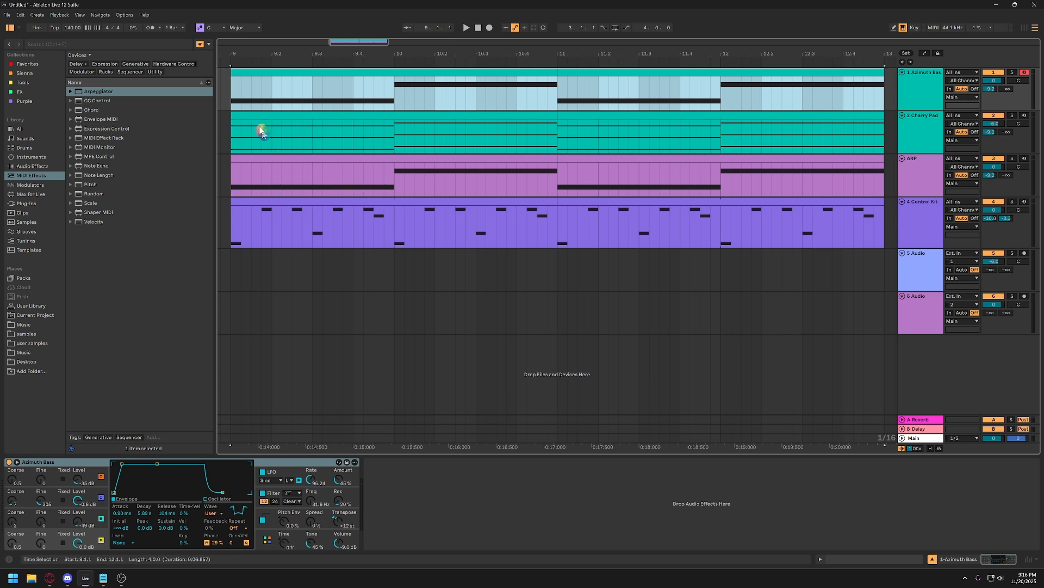
pyautogui.click(229, 93)
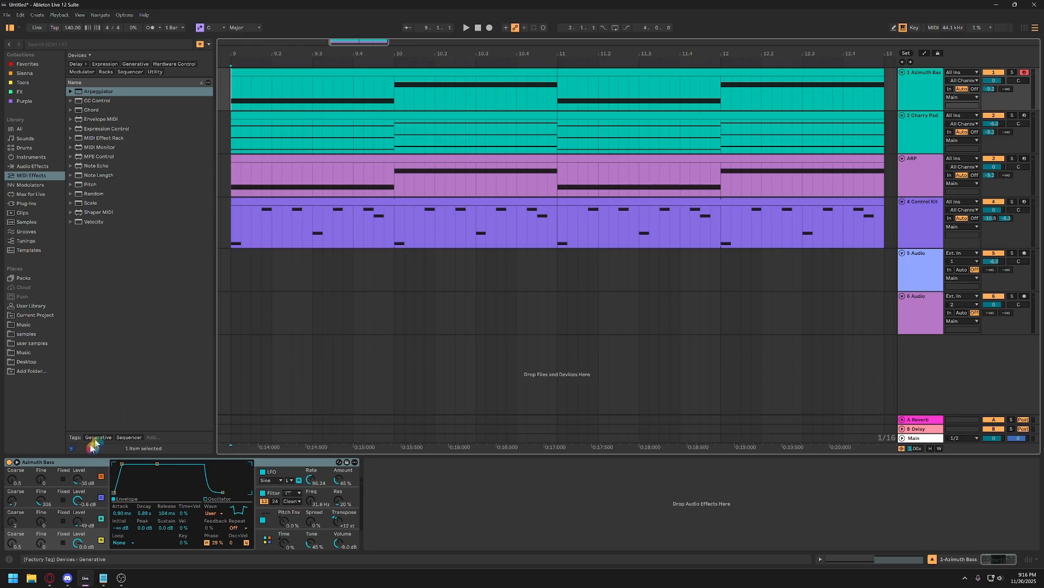
pyautogui.hotkey('alt', 'Tab')
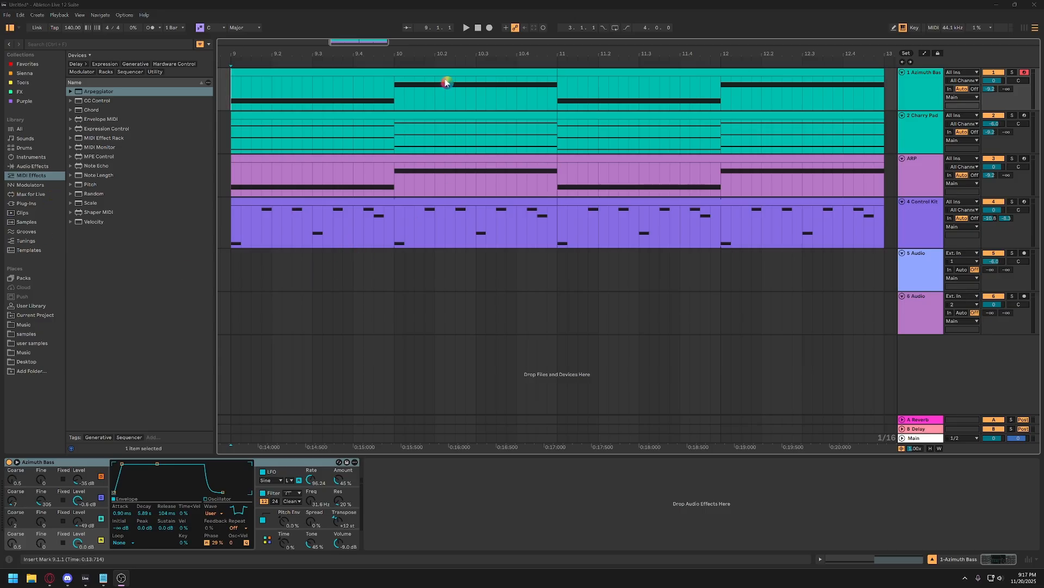
pyautogui.moveTo(449, 53); pyautogui.dragTo(375, 23)
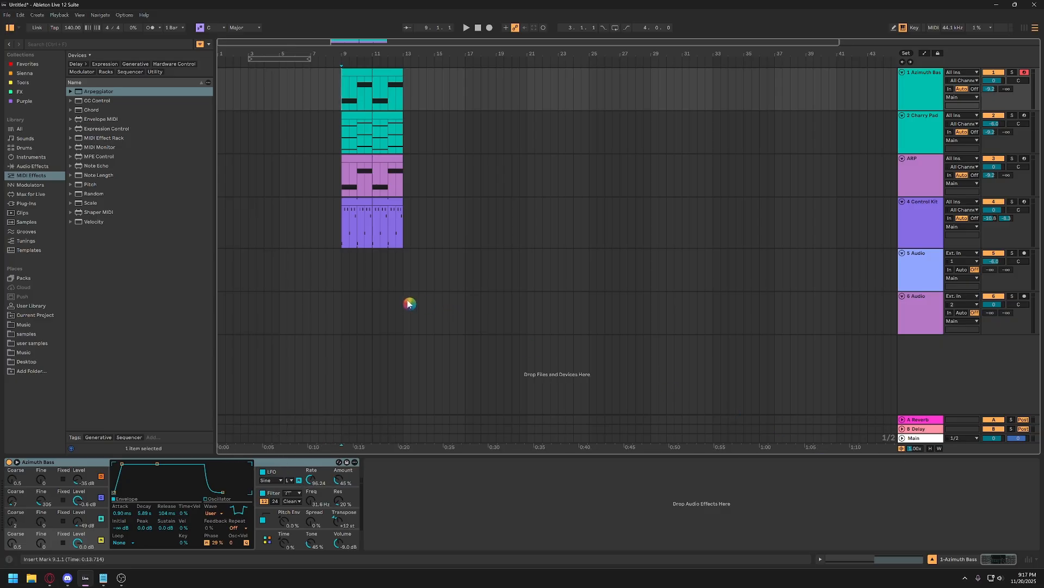
pyautogui.moveTo(535, 54); pyautogui.dragTo(535, 40)
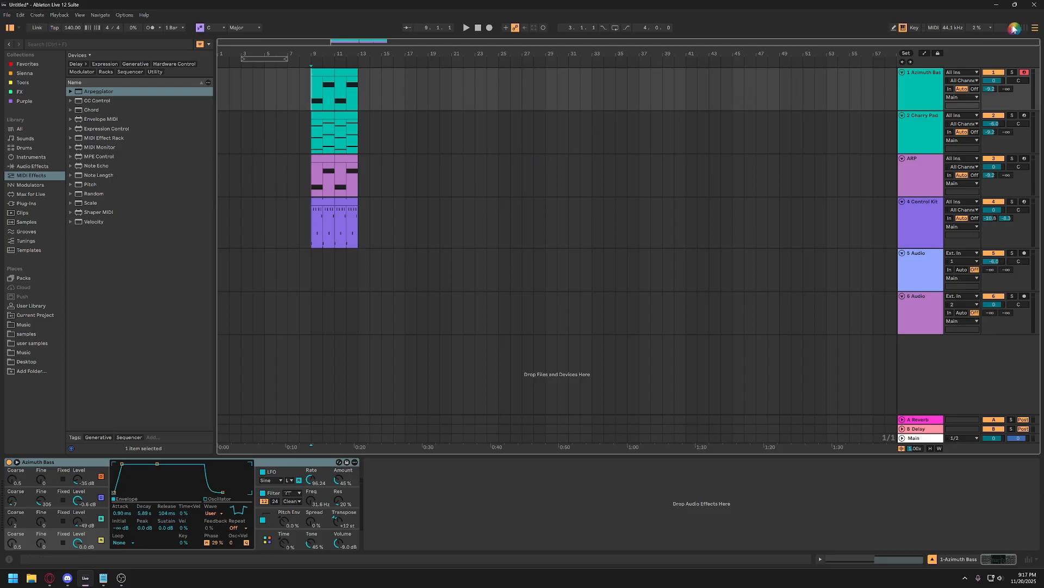
# Copy the "part 2" session clip onto the Control Kit arrangement track at bar 13 and duplicate it once.
pyautogui.click(1025, 30)
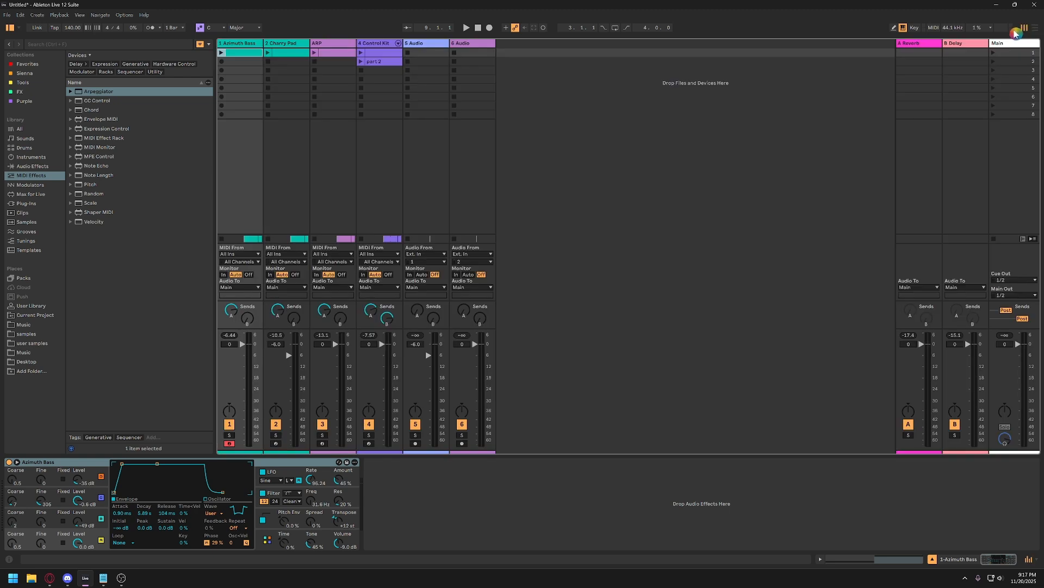
pyautogui.click(388, 63)
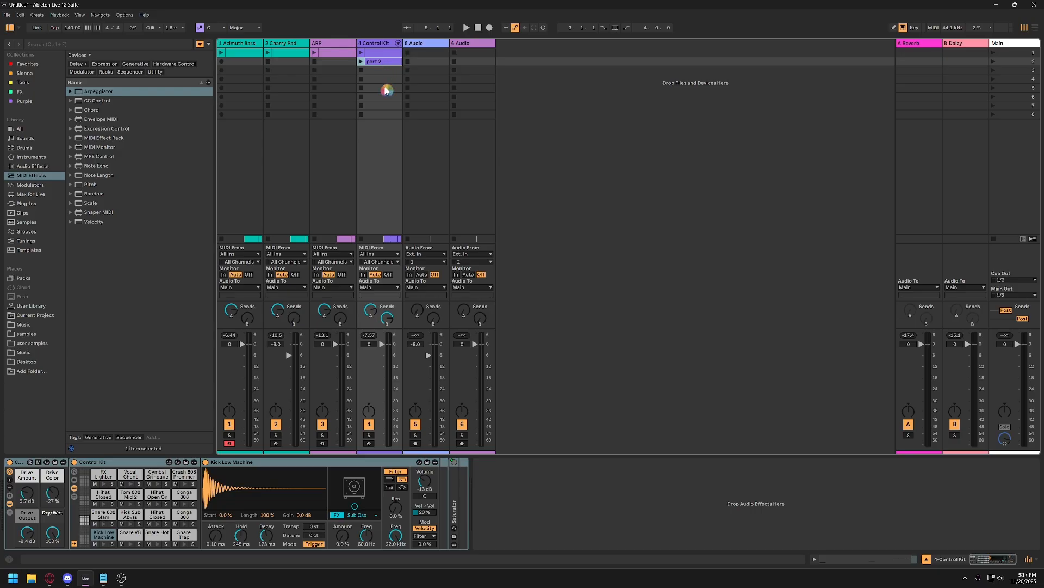
pyautogui.click(1034, 29)
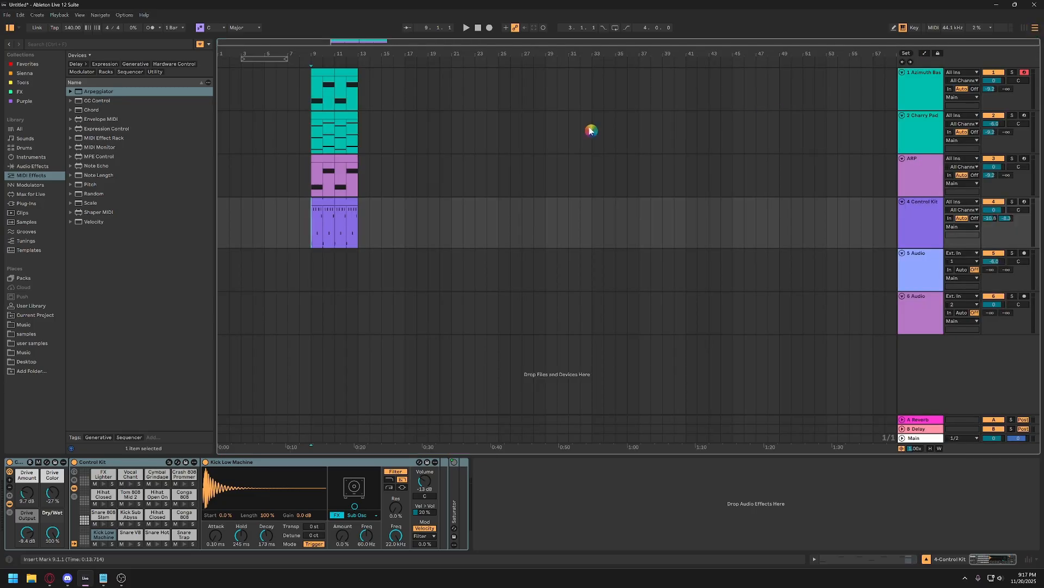
pyautogui.click(360, 231)
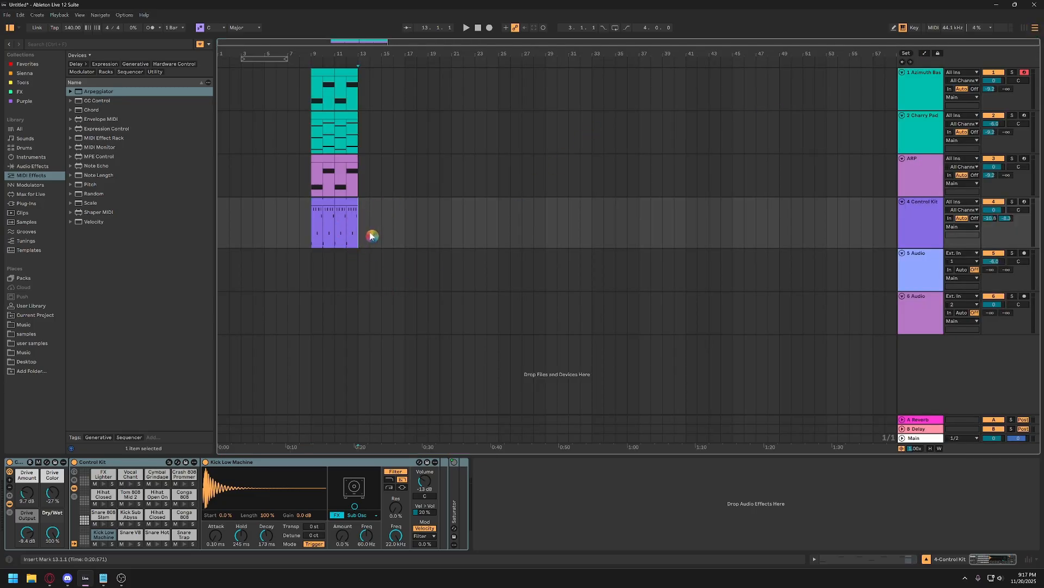
pyautogui.moveTo(369, 233); pyautogui.dragTo(369, 236)
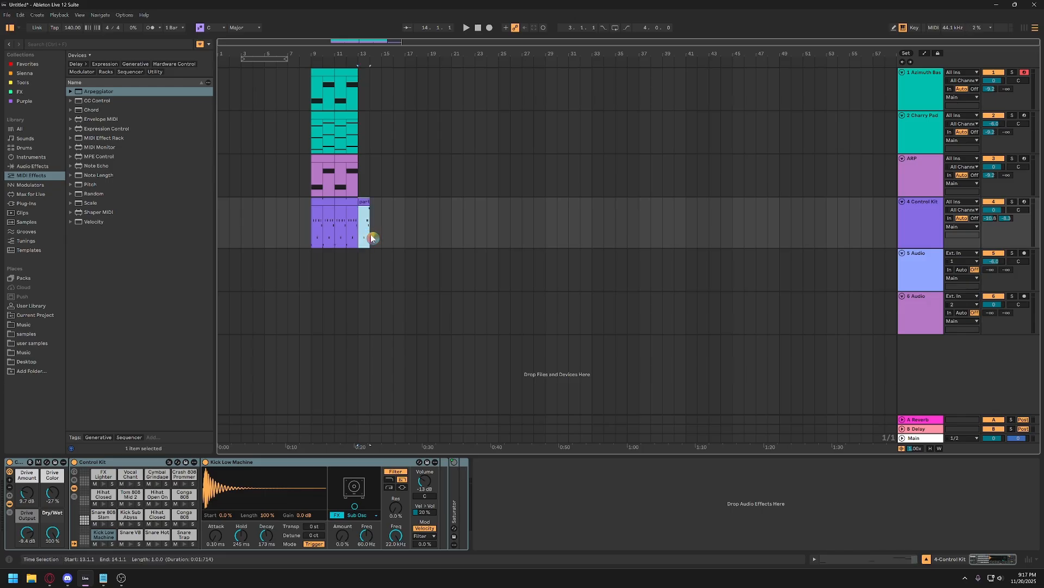
pyautogui.hotkey('ctrl', 'd')
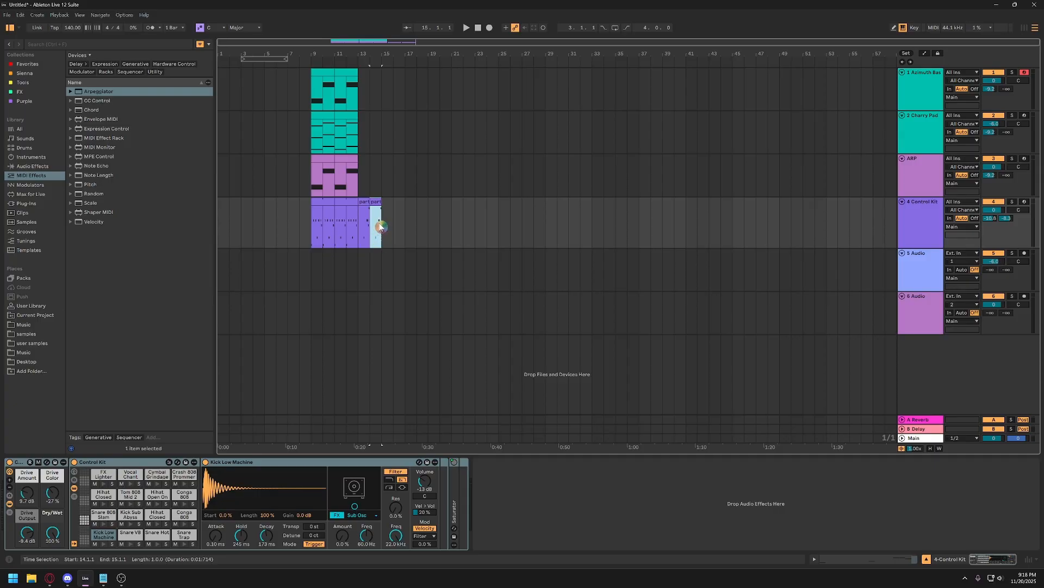
# Try extending the second "part 2" drum clip's end to bar 17, and shorten it back to bar 15.
pyautogui.click(380, 204)
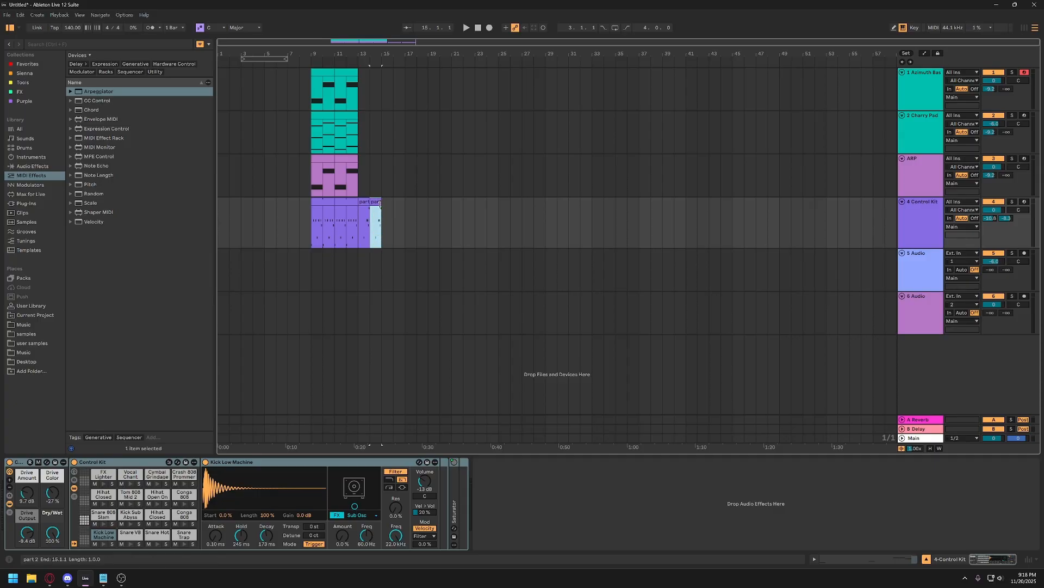
pyautogui.moveTo(376, 56)
pyautogui.mouseDown()
pyautogui.moveTo(378, 90)
pyautogui.moveTo(388, 69)
pyautogui.mouseUp()
pyautogui.hscroll(-1, 401, 236)
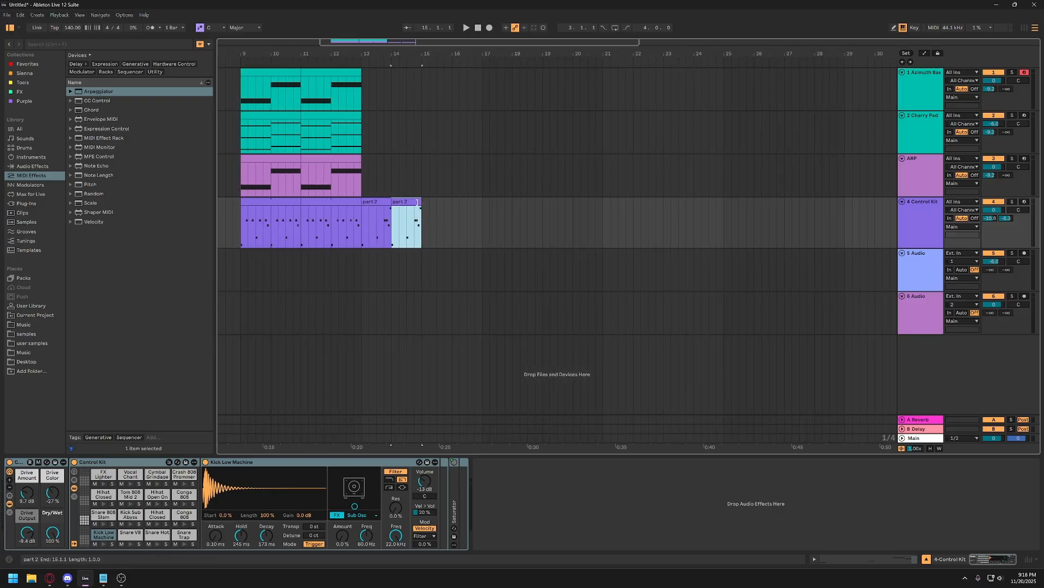
pyautogui.press('ctrl')
pyautogui.press('ctrl')
pyautogui.moveTo(418, 202); pyautogui.dragTo(480, 204)
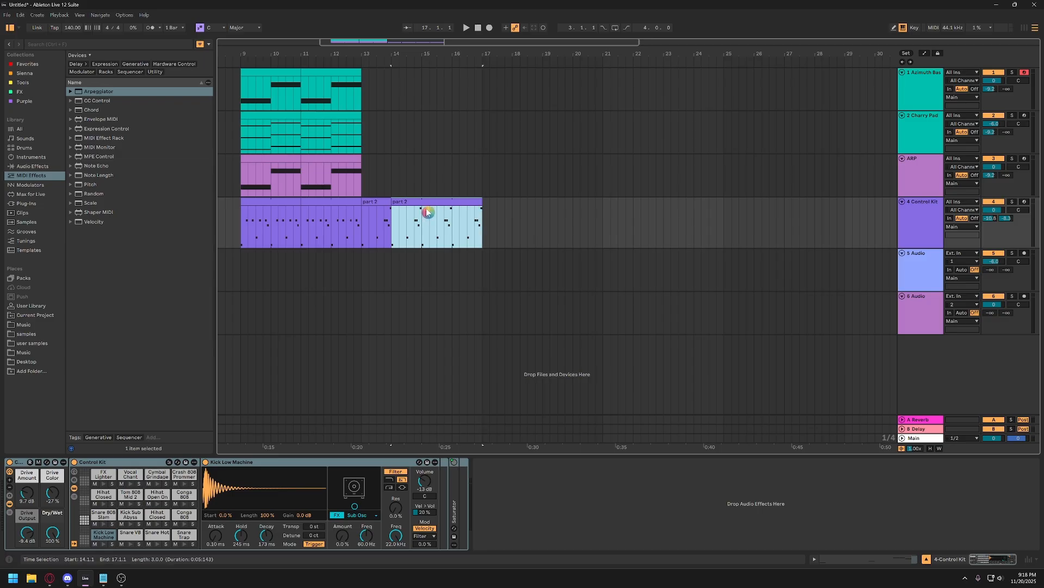
pyautogui.hscroll(-2, 430, 212)
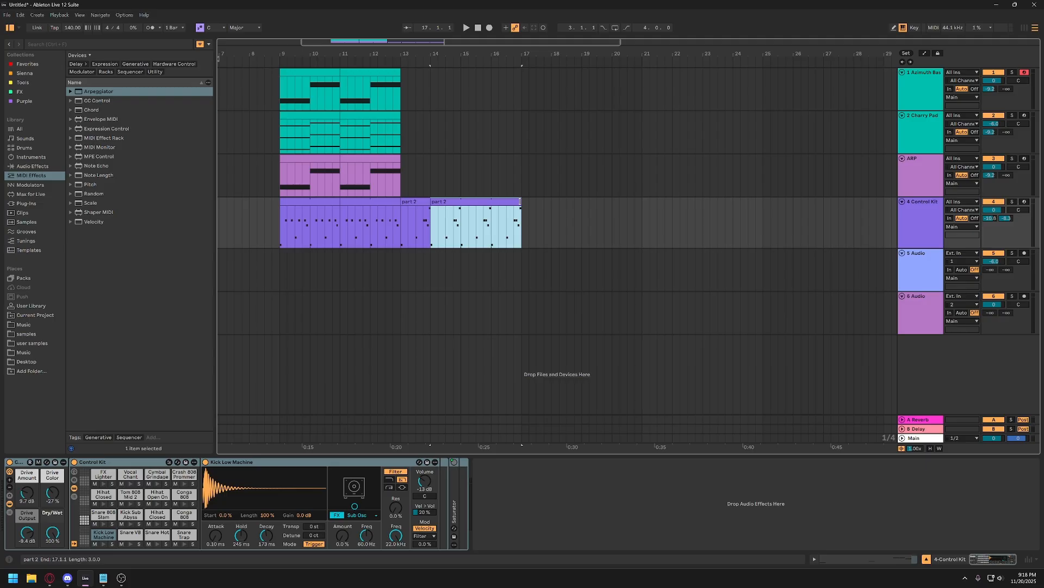
pyautogui.moveTo(520, 201); pyautogui.dragTo(461, 202)
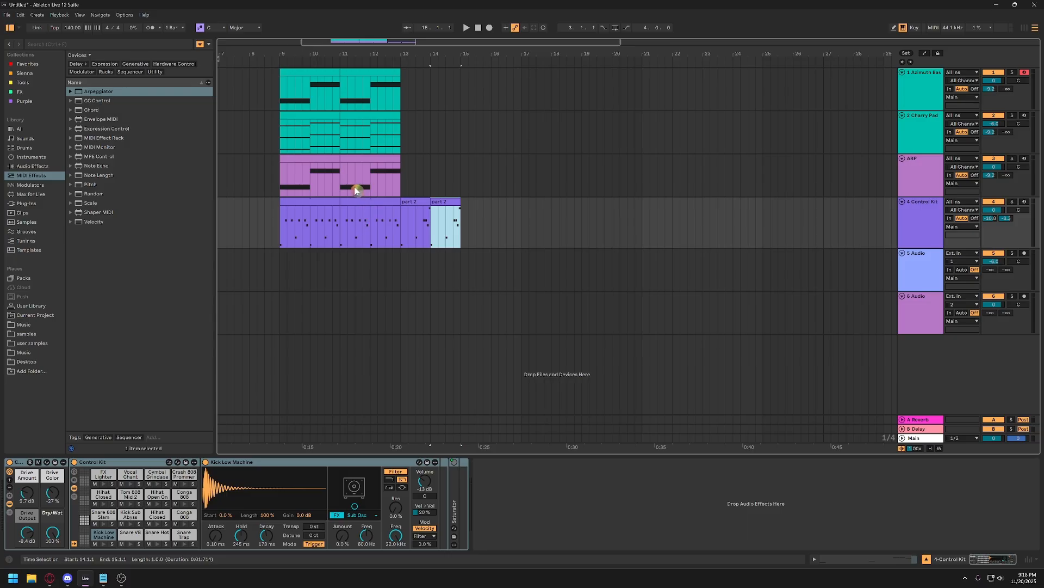
# Duplicate the Azimuth Bass, Charry Pad and ARP clips spanning bars 9 to 13 so the copies fill bars 13 to 17.
pyautogui.click(293, 161)
pyautogui.hscroll(-3, 328, 156)
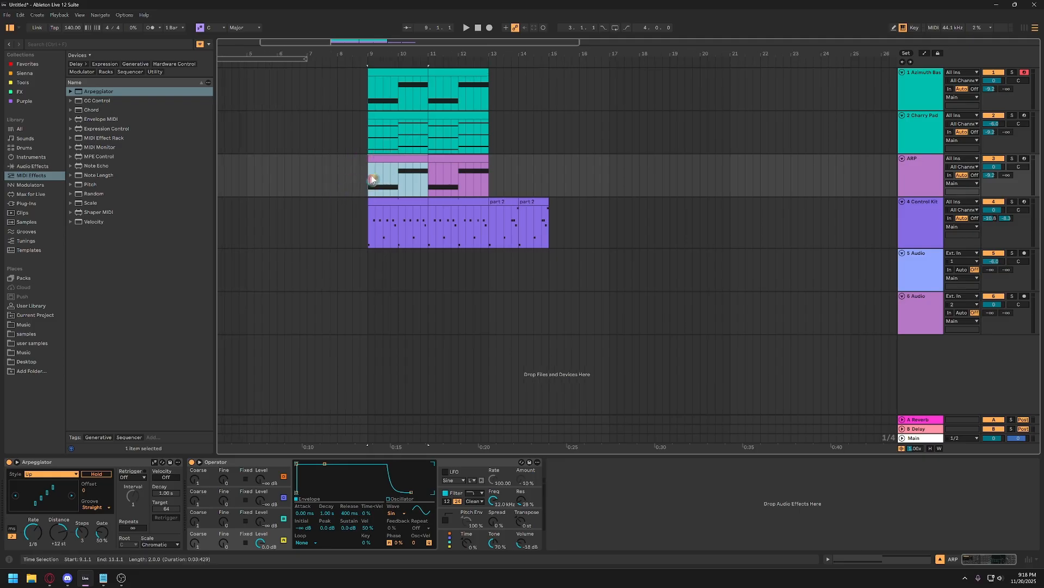
pyautogui.click(356, 181)
pyautogui.click(392, 159)
pyautogui.click(471, 73)
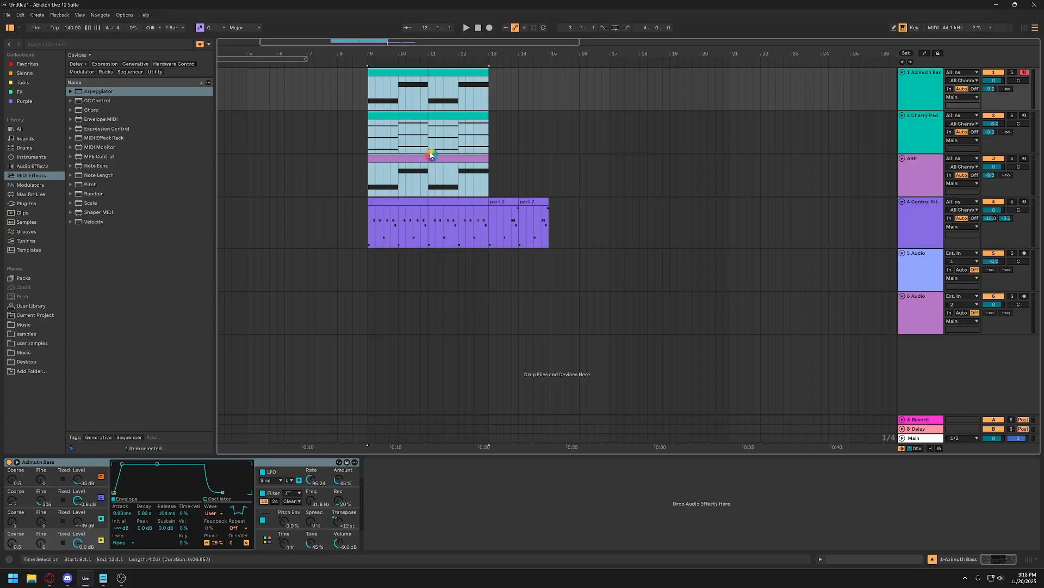
pyautogui.hotkey('ctrl', 'd')
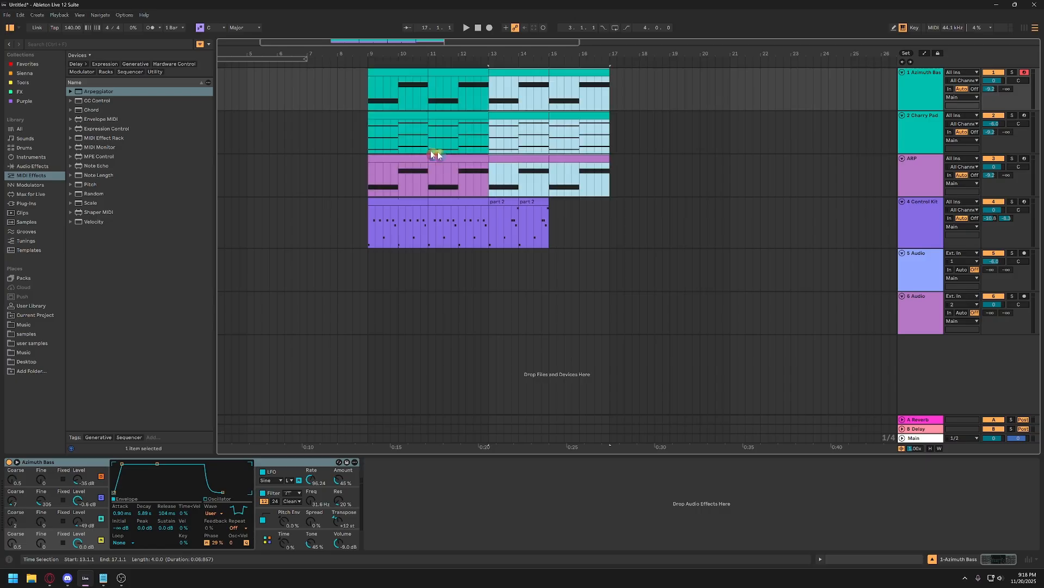
# Copy the first two-bar Control Kit clip at bar 9 and paste it at bar 15 on the same track.
pyautogui.click(412, 203)
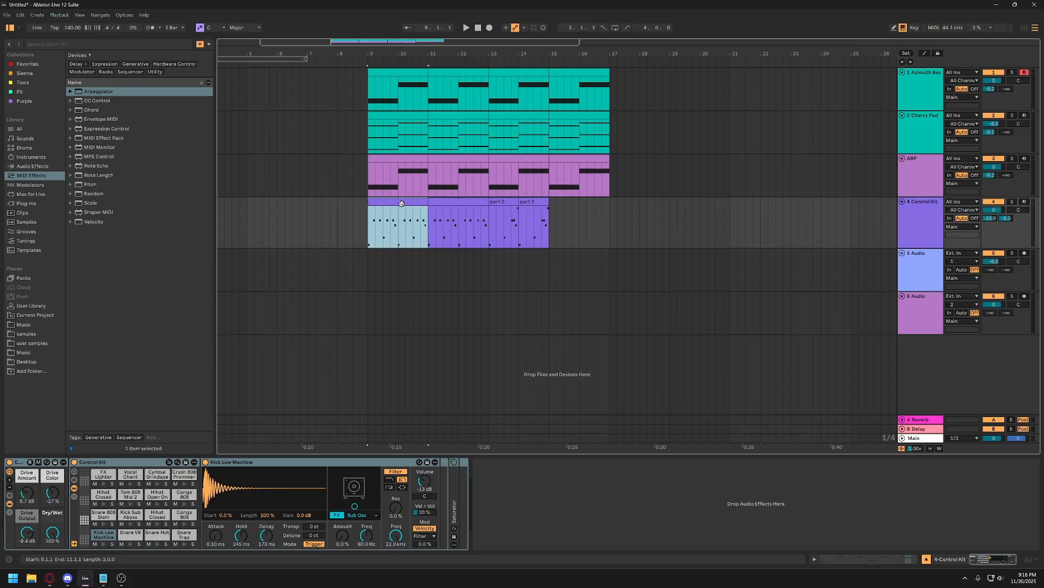
pyautogui.click(548, 232)
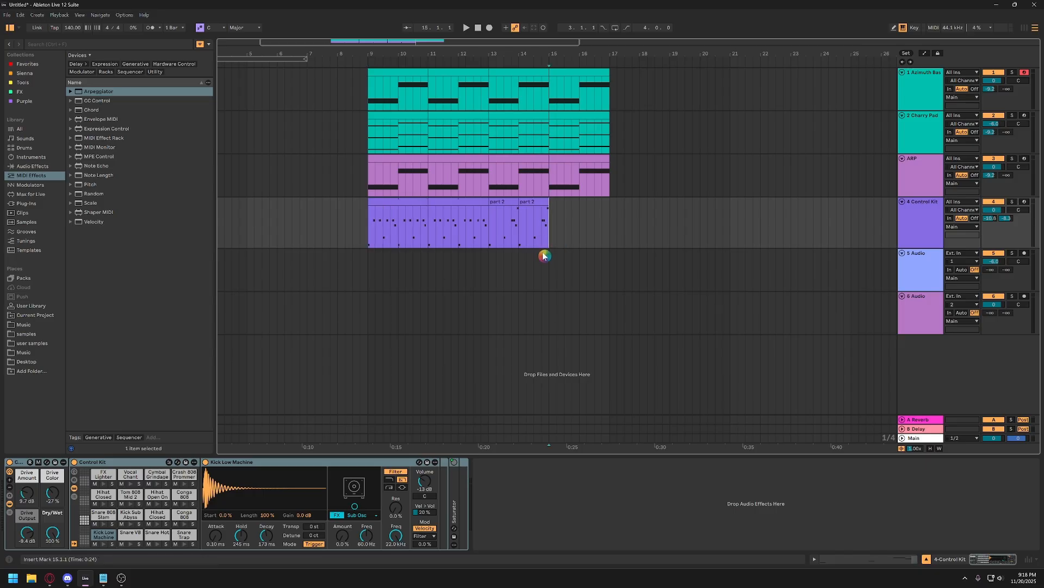
pyautogui.hotkey('ctrl', 'd')
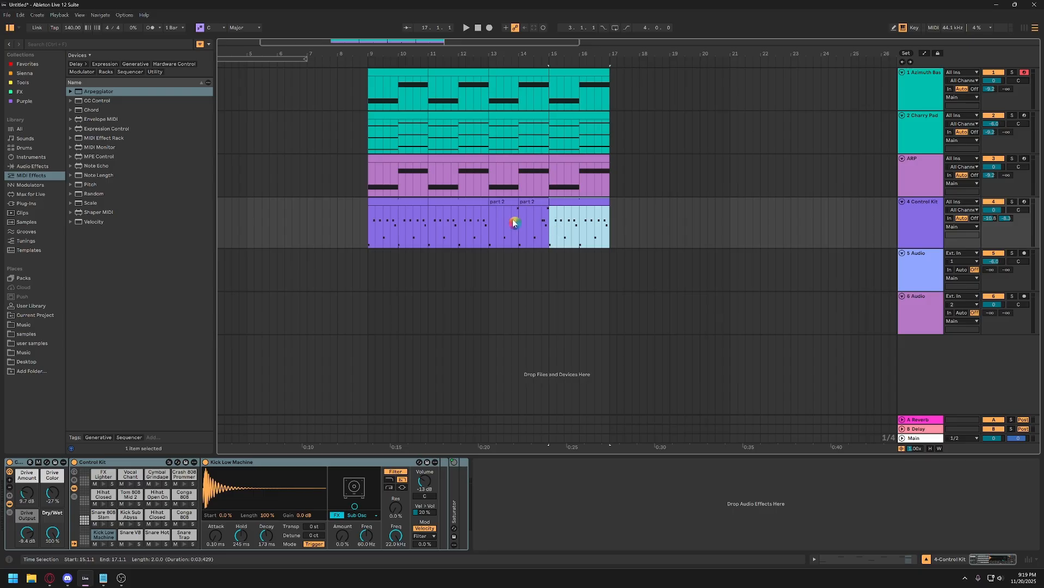
pyautogui.click(611, 221)
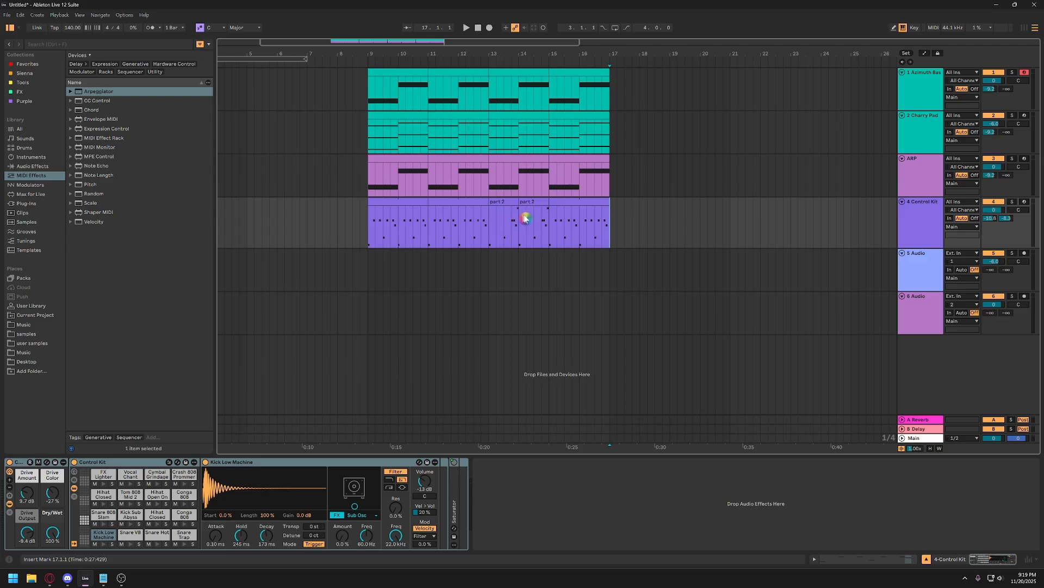
pyautogui.click(501, 202)
pyautogui.click(537, 202)
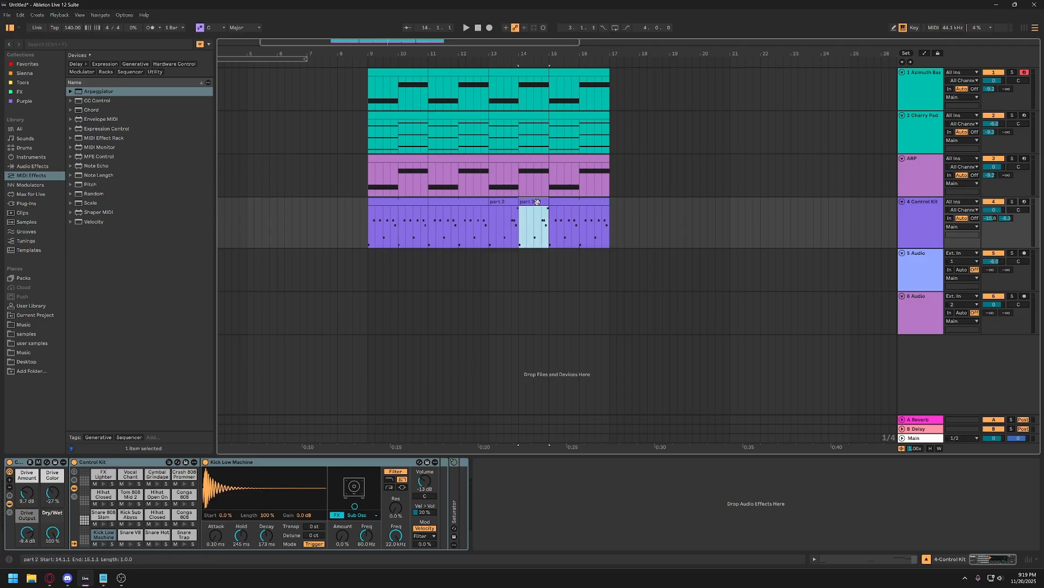
pyautogui.click(506, 206)
pyautogui.click(537, 216)
pyautogui.moveTo(444, 58); pyautogui.dragTo(442, 45)
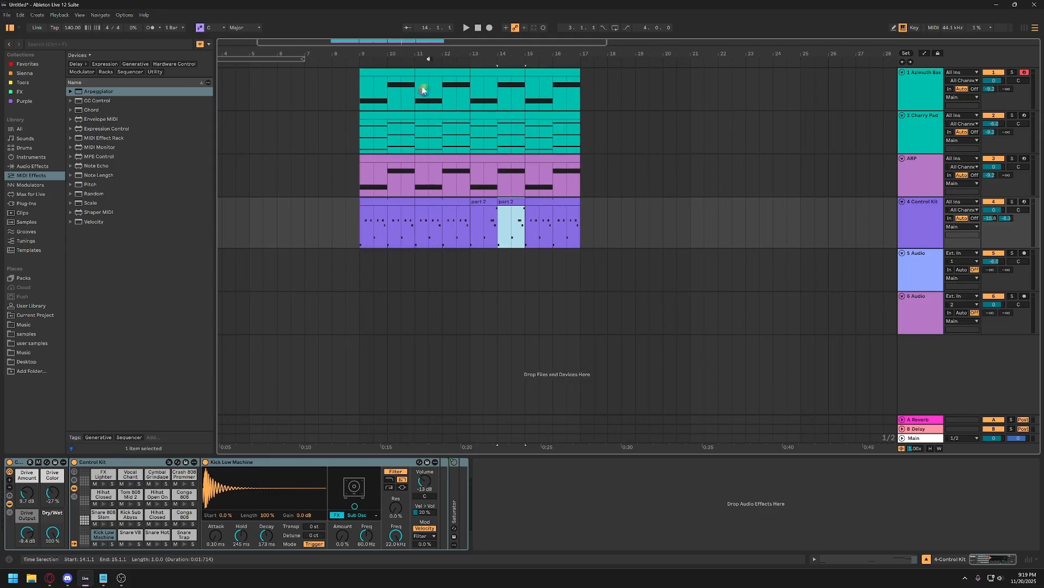
pyautogui.moveTo(441, 54); pyautogui.dragTo(441, 66)
# Try to select the ARP clips at bars 9 and 13 together.
pyautogui.click(384, 169)
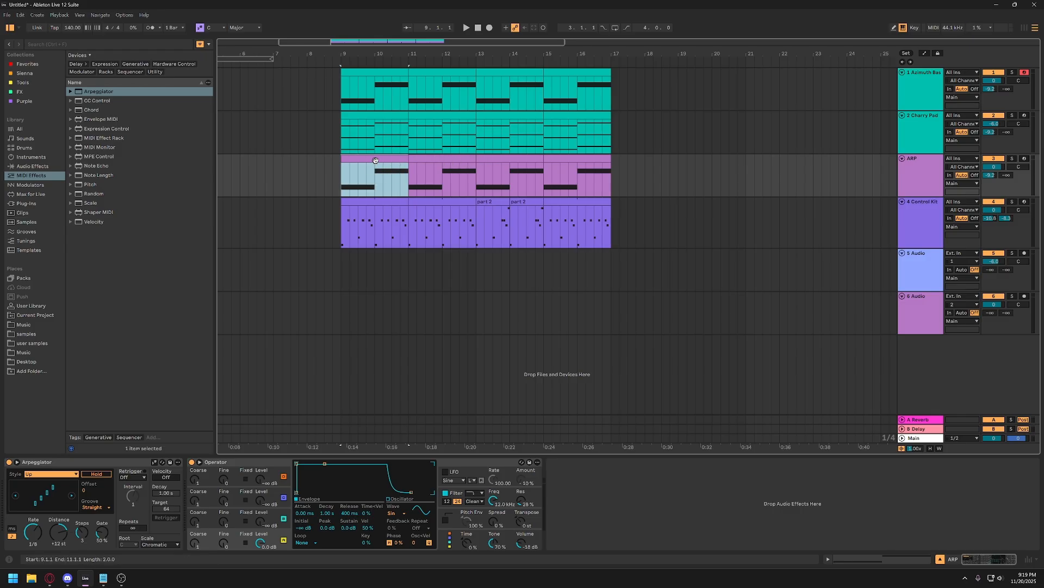
pyautogui.keyDown('shift'); pyautogui.click(507, 161); pyautogui.keyUp('shift')
pyautogui.click(506, 162)
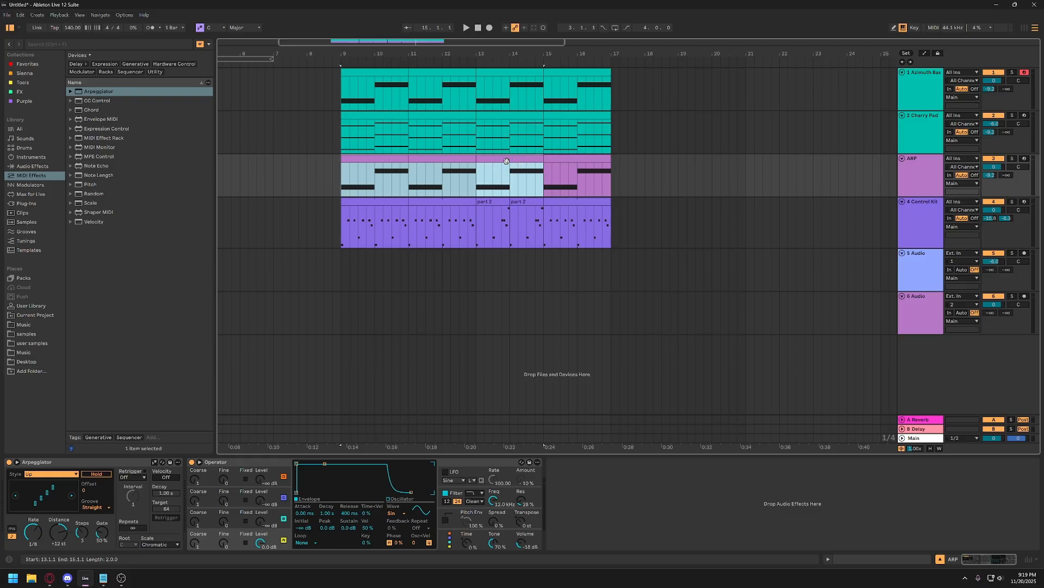
pyautogui.click(506, 161)
pyautogui.click(447, 160)
pyautogui.click(393, 161)
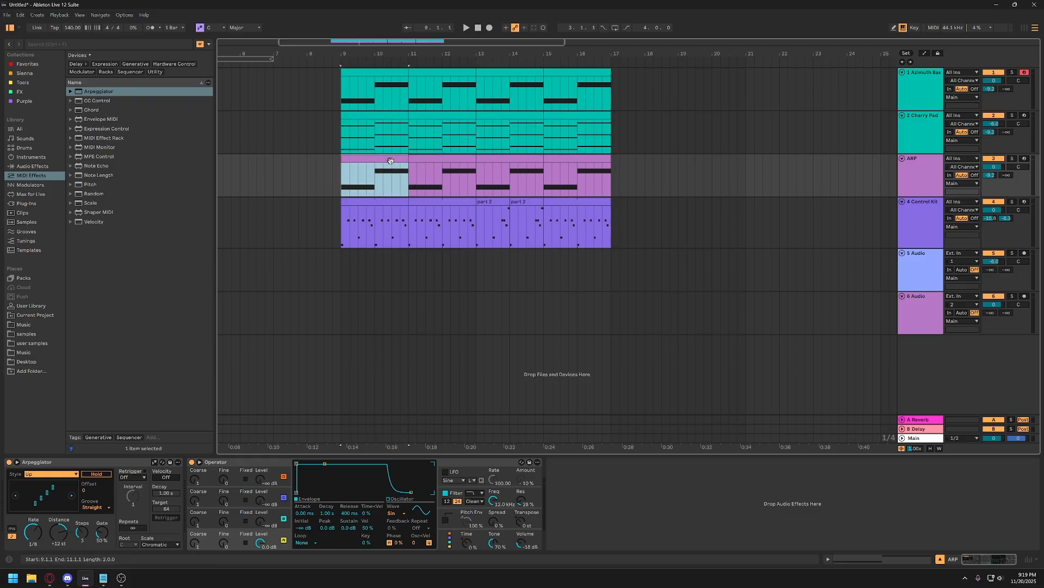
pyautogui.keyDown('shift'); pyautogui.click(508, 166); pyautogui.keyUp('shift')
pyautogui.click(506, 162)
pyautogui.click(383, 161)
pyautogui.keyDown('shift'); pyautogui.click(500, 158); pyautogui.keyUp('shift')
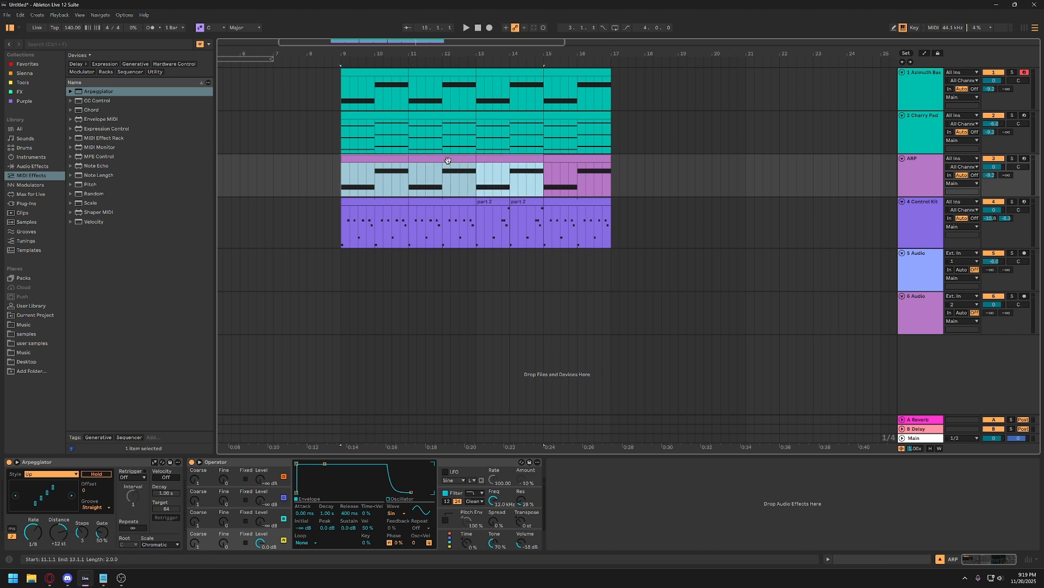
pyautogui.click(397, 160)
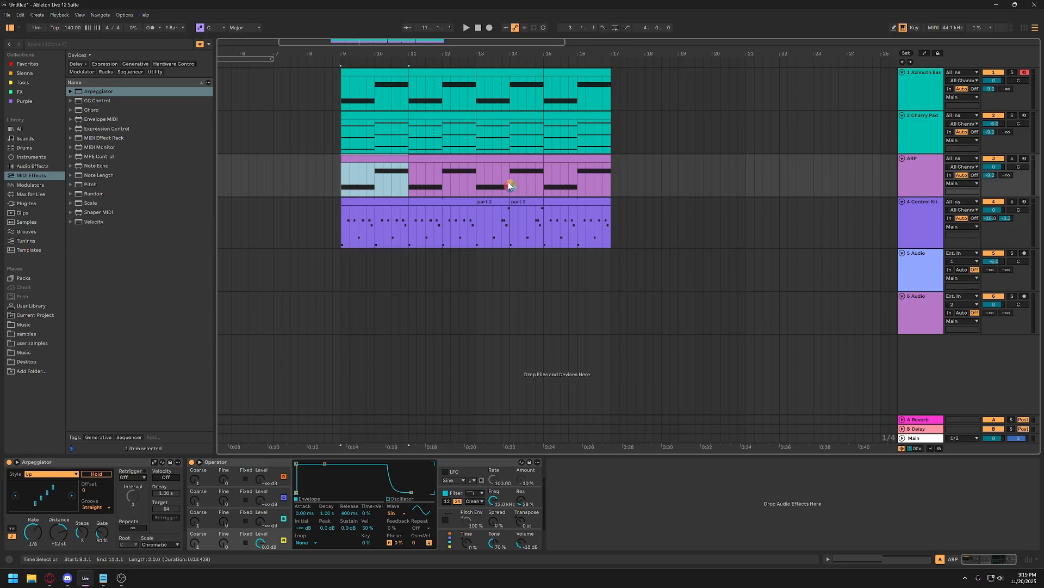
pyautogui.click(510, 158)
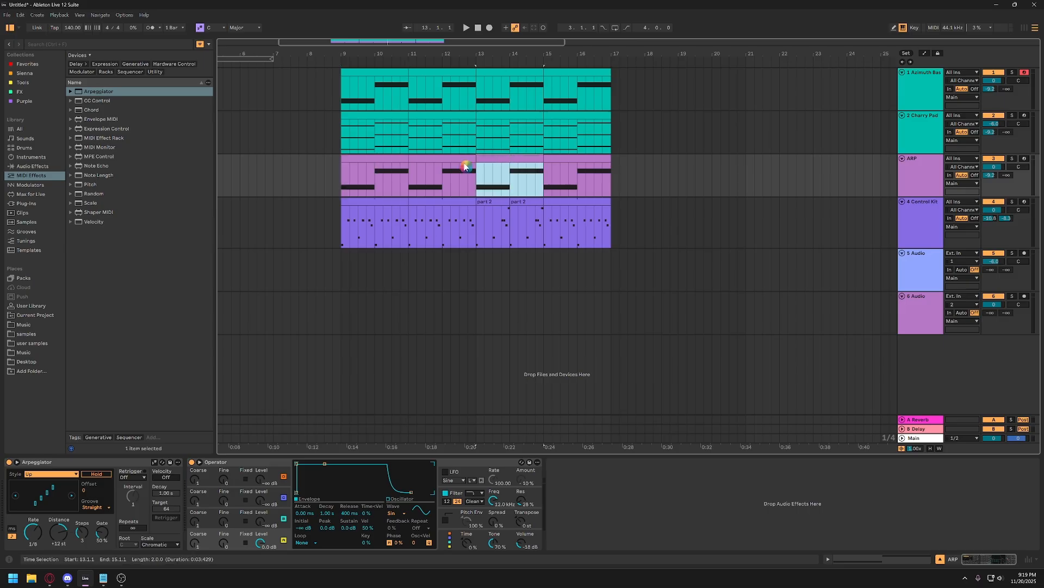
# Deactivate the two-bar ARP clips starting at bars 9 and 13, one after the other.
pyautogui.click(399, 160)
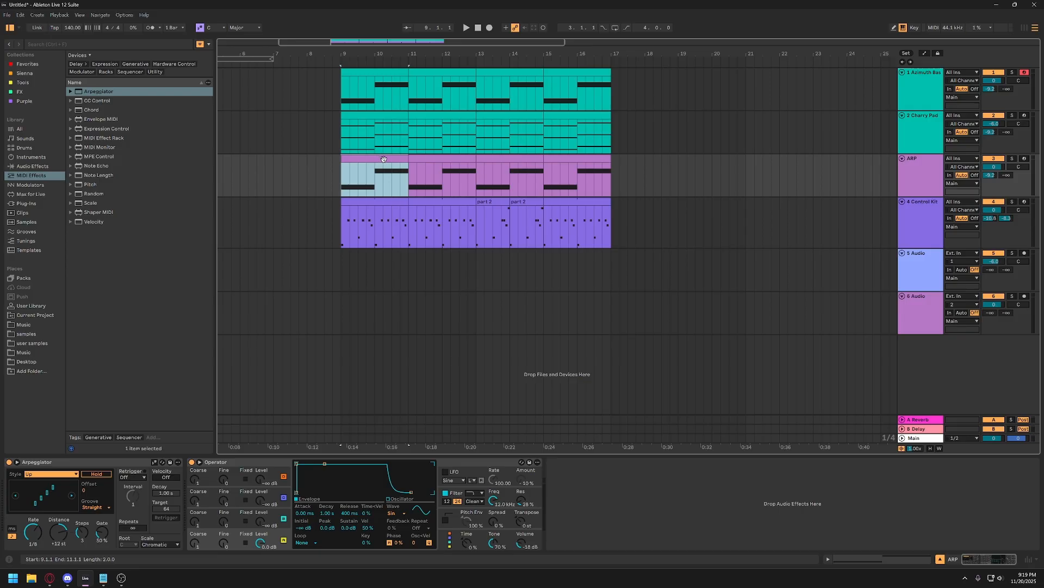
pyautogui.click(392, 177)
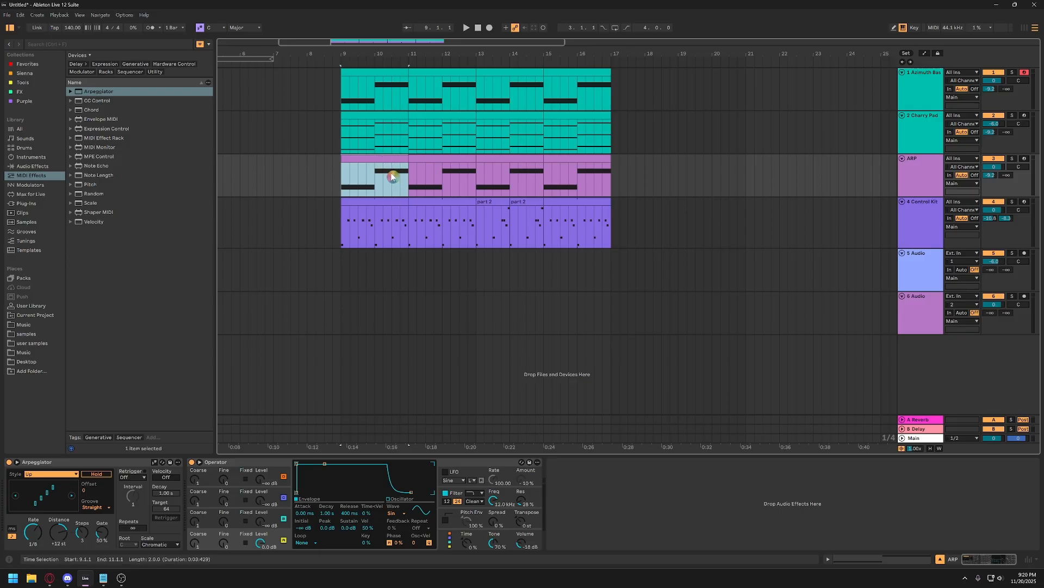
pyautogui.press('0')
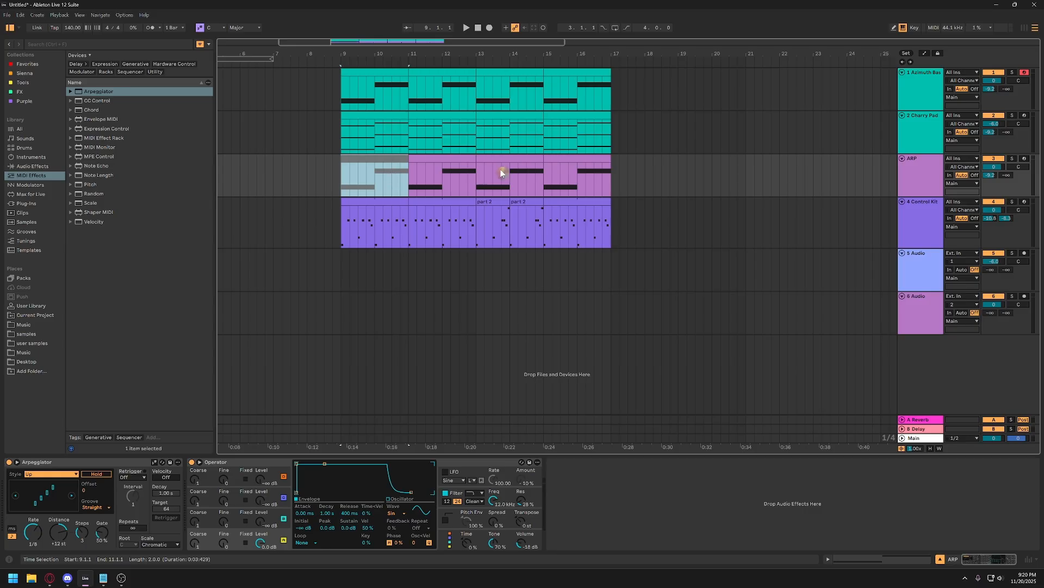
pyautogui.click(510, 158)
pyautogui.press('0')
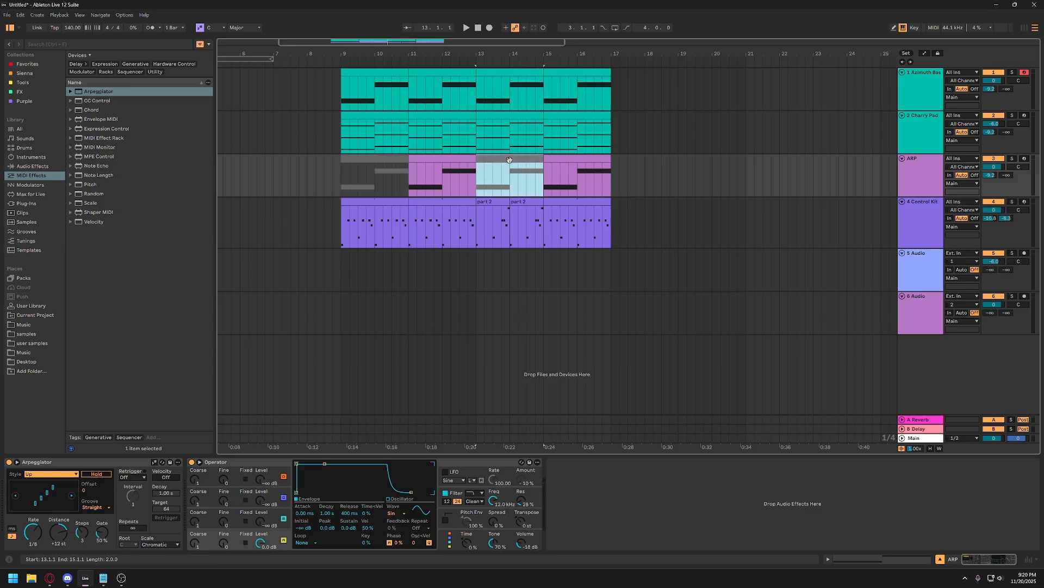
pyautogui.click(369, 174)
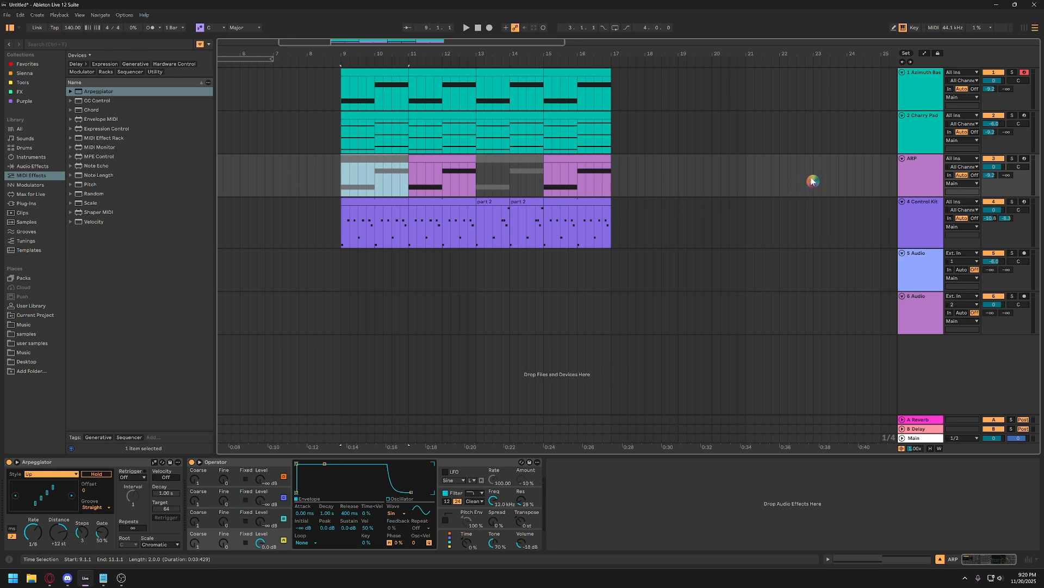
pyautogui.click(902, 171)
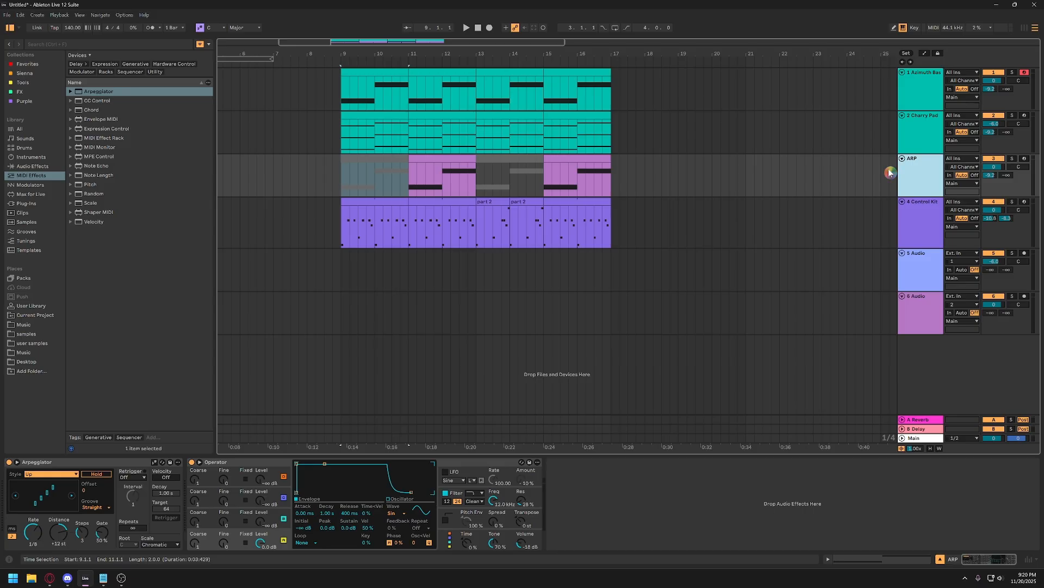
pyautogui.press('ctrl')
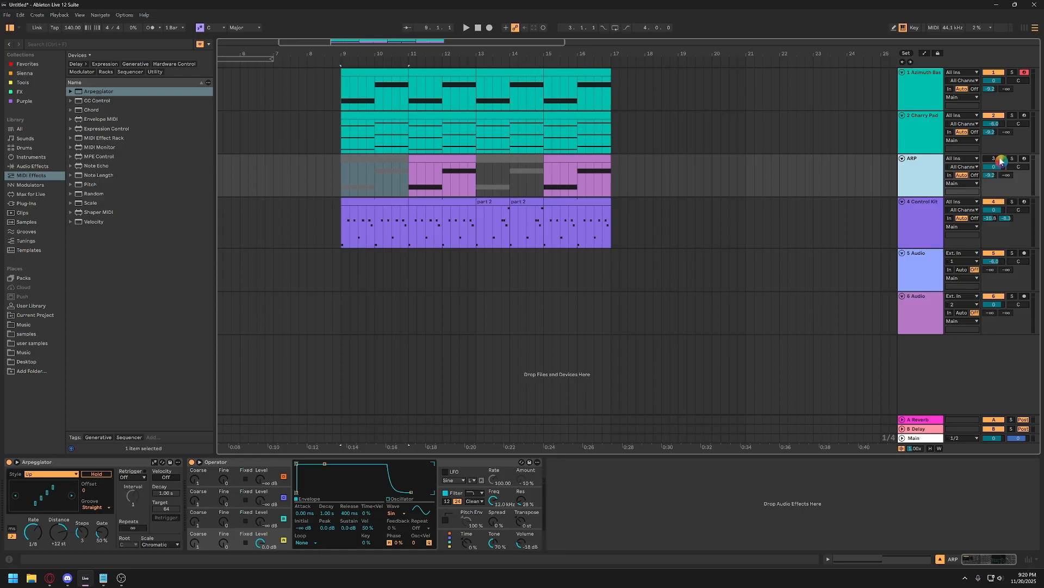
pyautogui.press('ctrl')
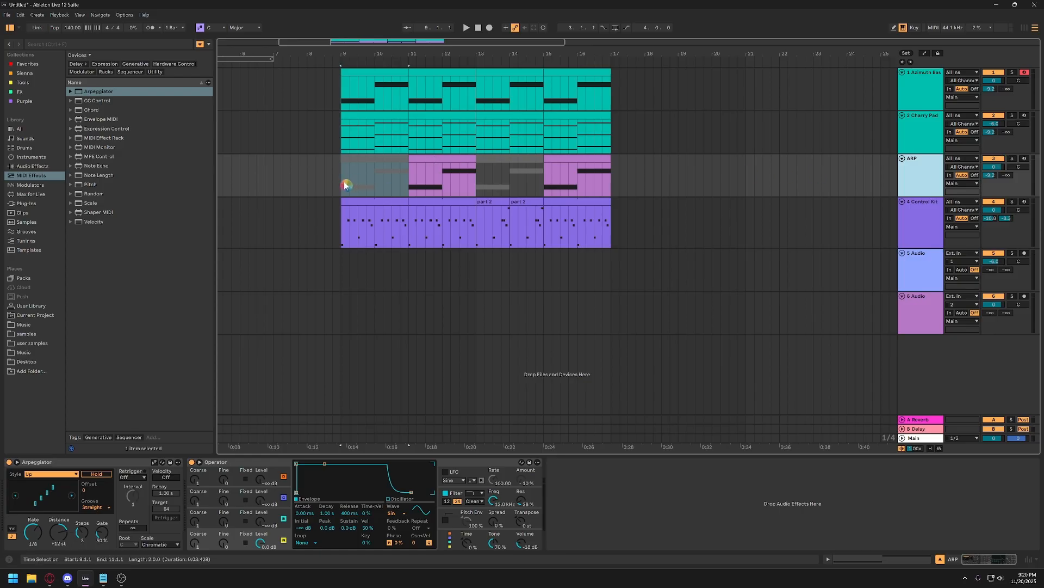
pyautogui.click(345, 185)
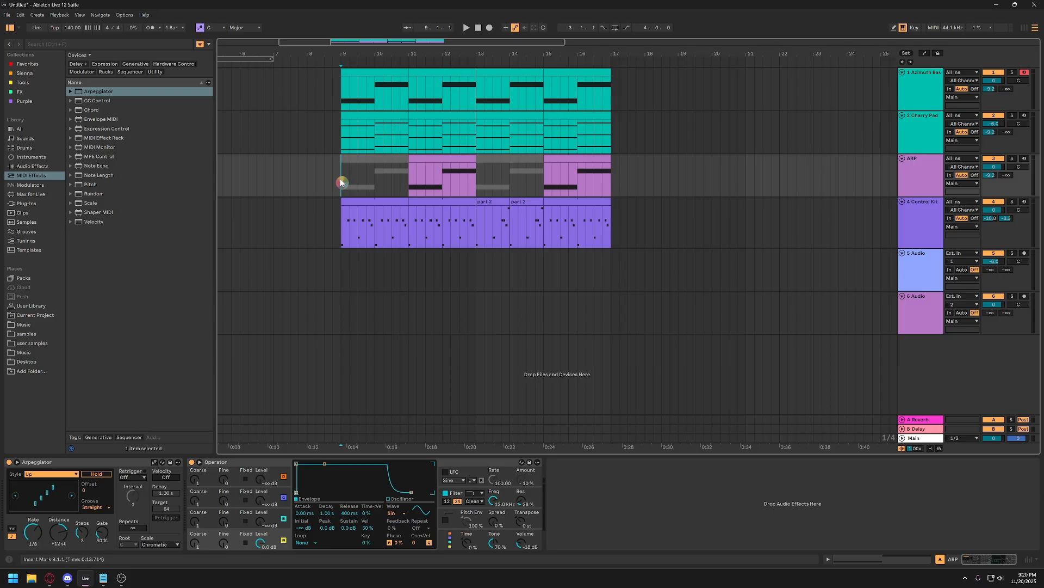
# Set the loop brace to the ARP range from bar 9 to 17, enable looping and play from bar 9.
pyautogui.moveTo(341, 178); pyautogui.dragTo(609, 183)
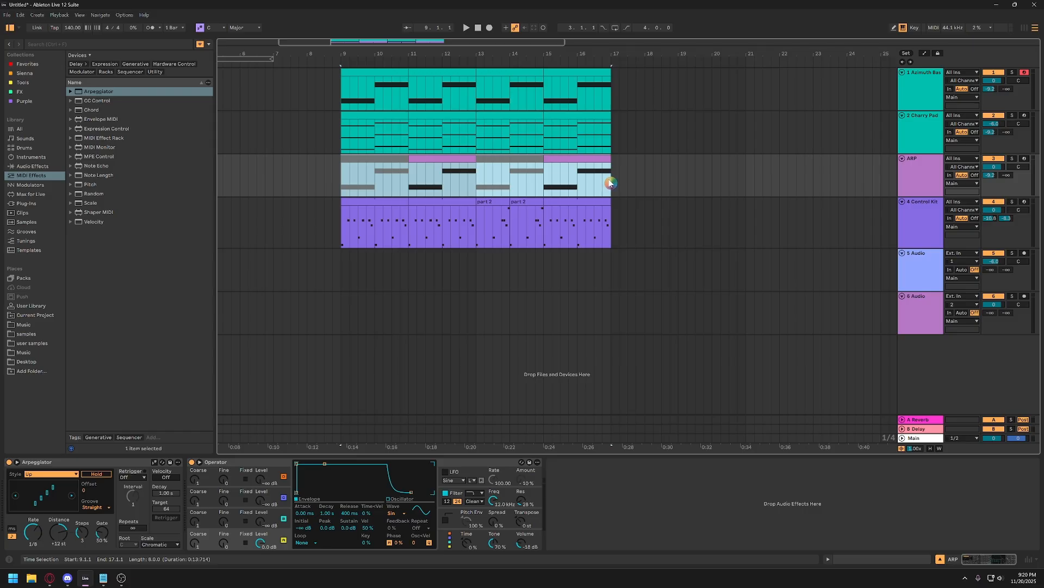
pyautogui.hotkey('ctrl', 'l')
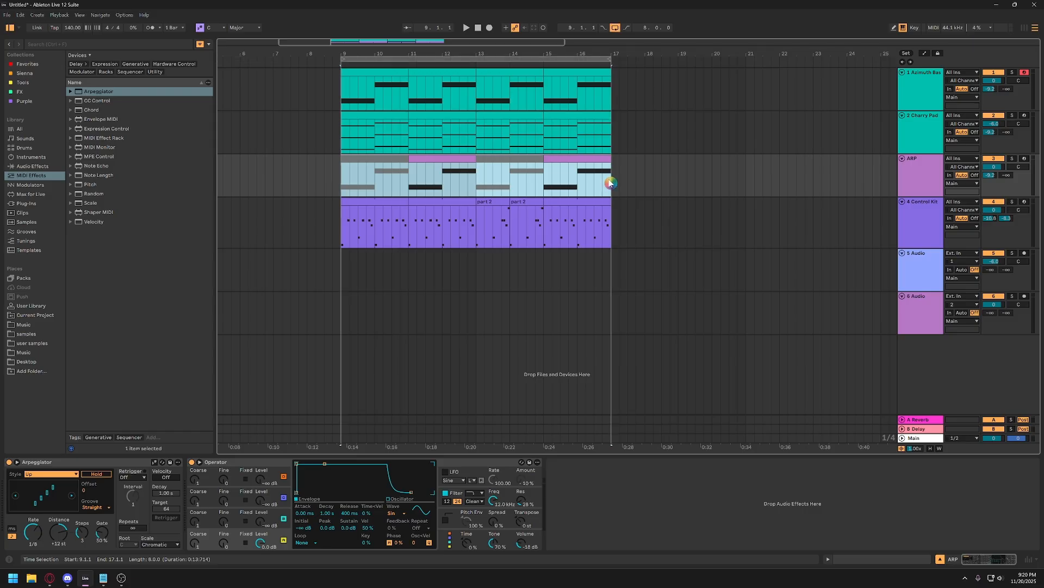
pyautogui.click(615, 29)
pyautogui.click(615, 31)
pyautogui.click(615, 30)
pyautogui.press('ctrl')
pyautogui.press('ctrl')
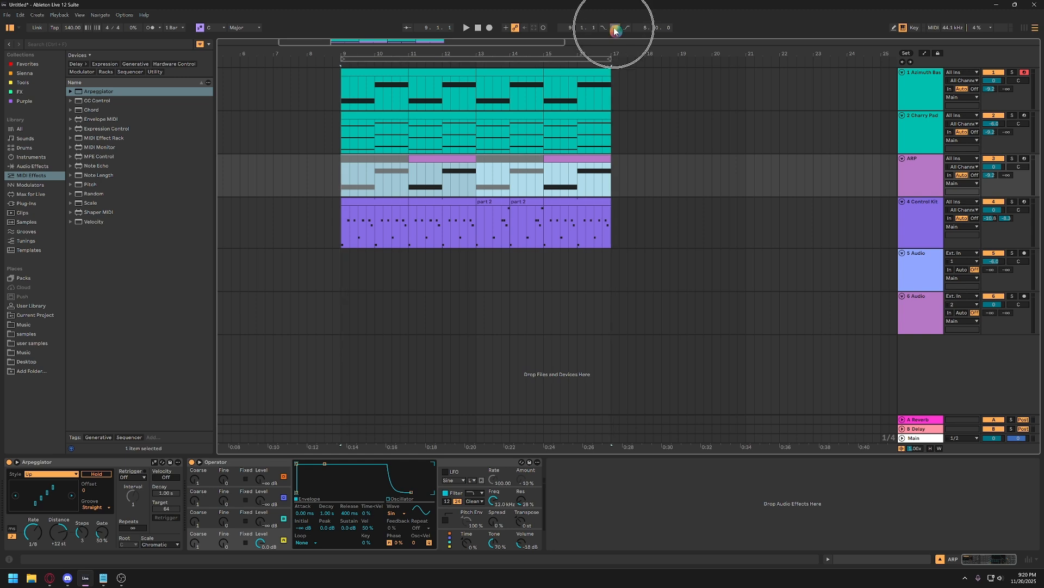
pyautogui.click(615, 31)
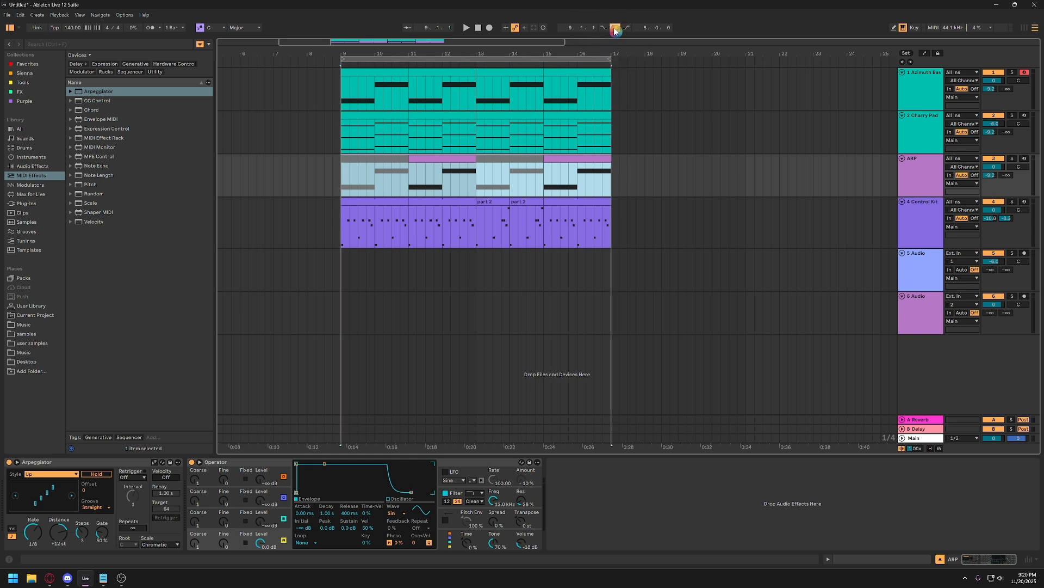
pyautogui.click(342, 186)
pyautogui.press('space')
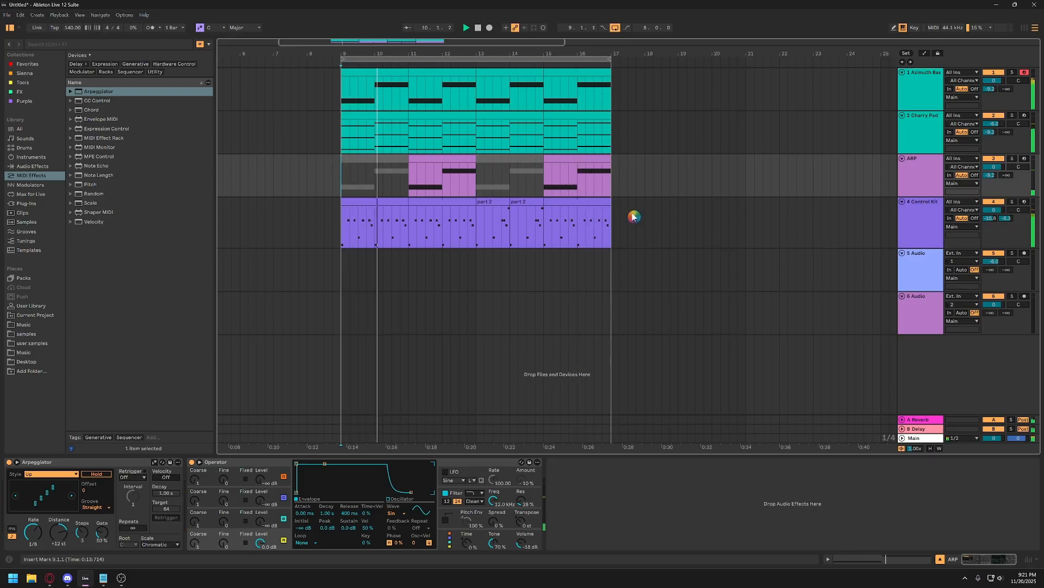
# Deactivate the last half bar of the Control Kit drums, from 16.3 to bar 17.
pyautogui.click(610, 238)
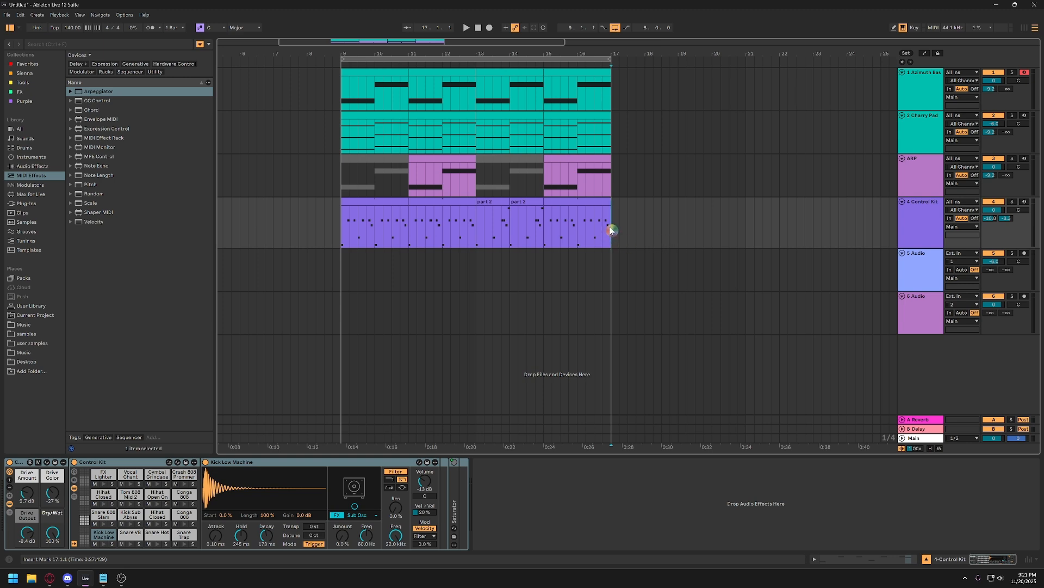
pyautogui.moveTo(613, 226); pyautogui.dragTo(598, 233)
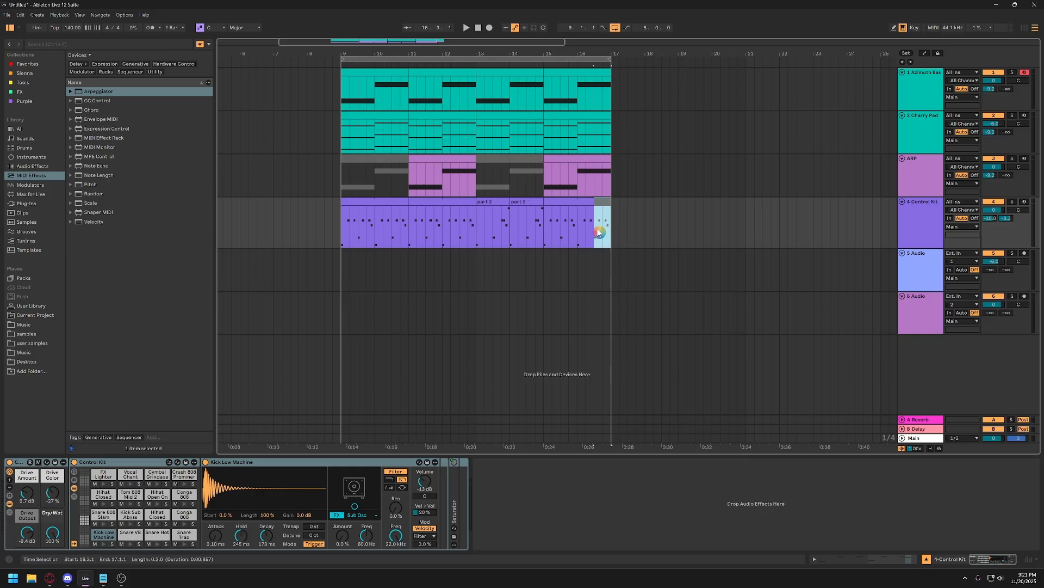
pyautogui.click(578, 203)
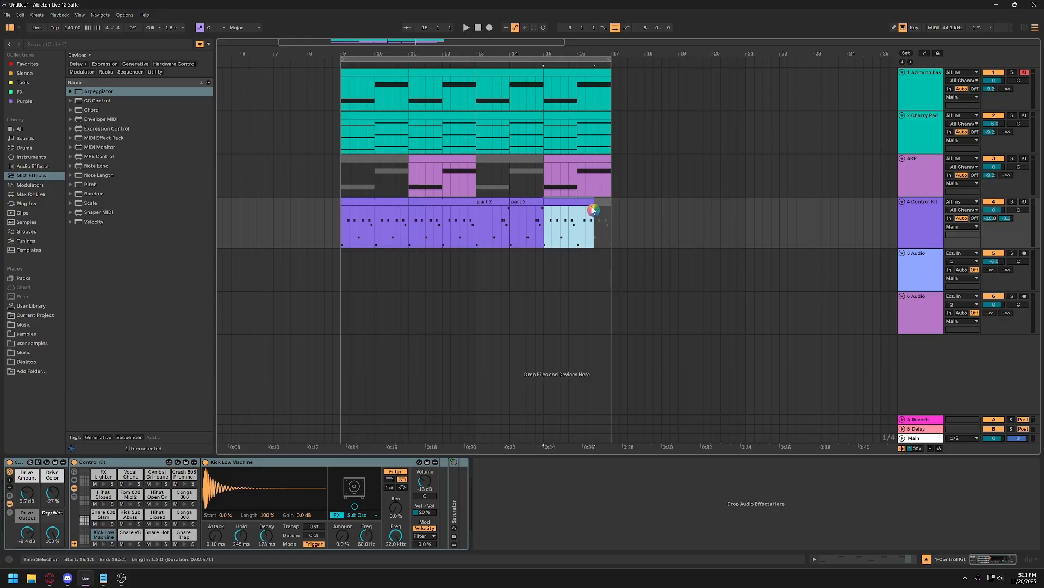
# Play the looped section to listen to the drum dropout at its end, and stop playback.
pyautogui.press('space')
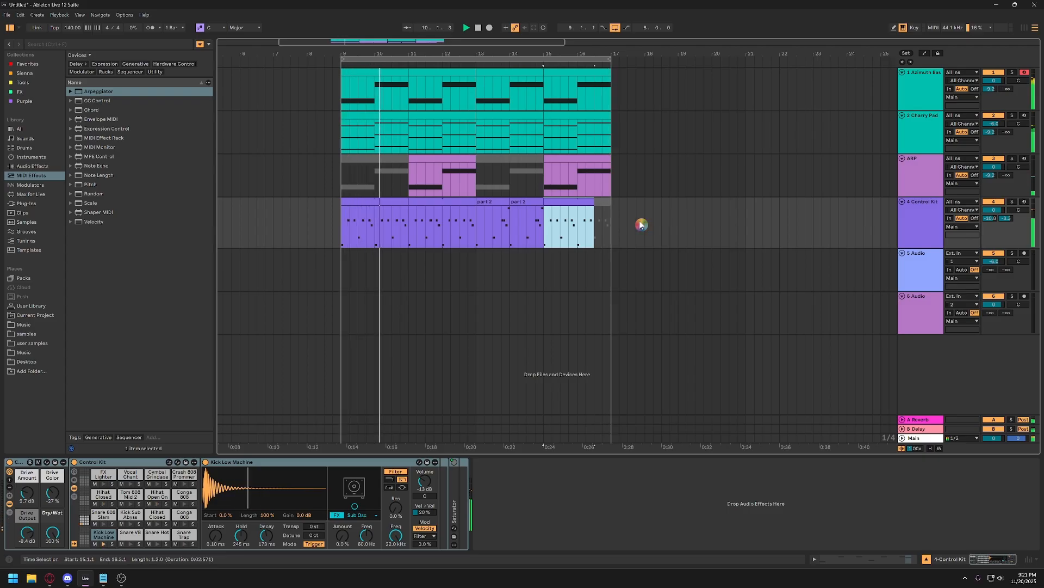
pyautogui.click(625, 223)
pyautogui.press('space')
pyautogui.click(620, 224)
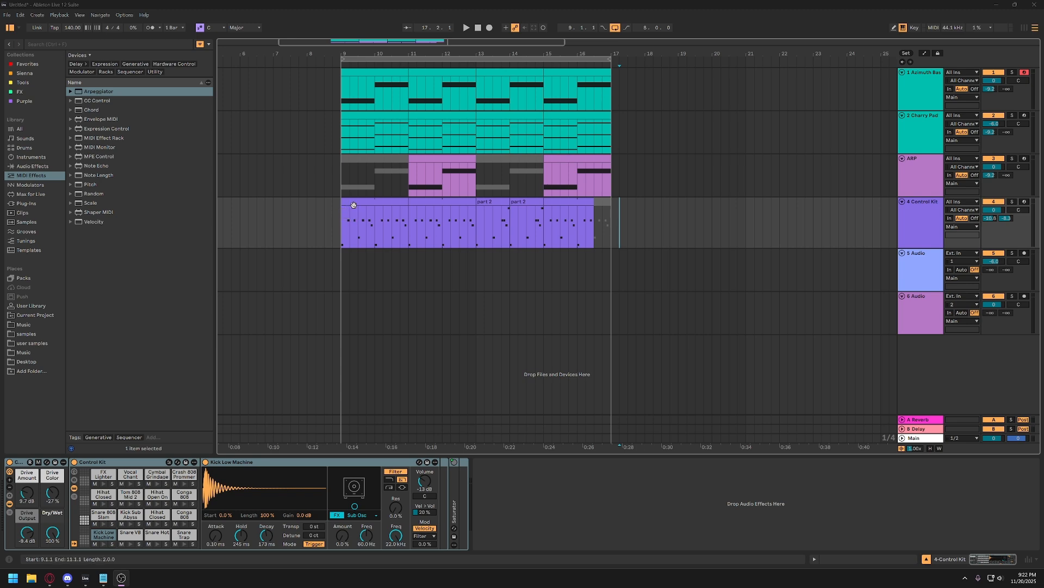
# Select the Charry Pad track, view its sends in Session View and return to Arrangement View.
pyautogui.click(918, 134)
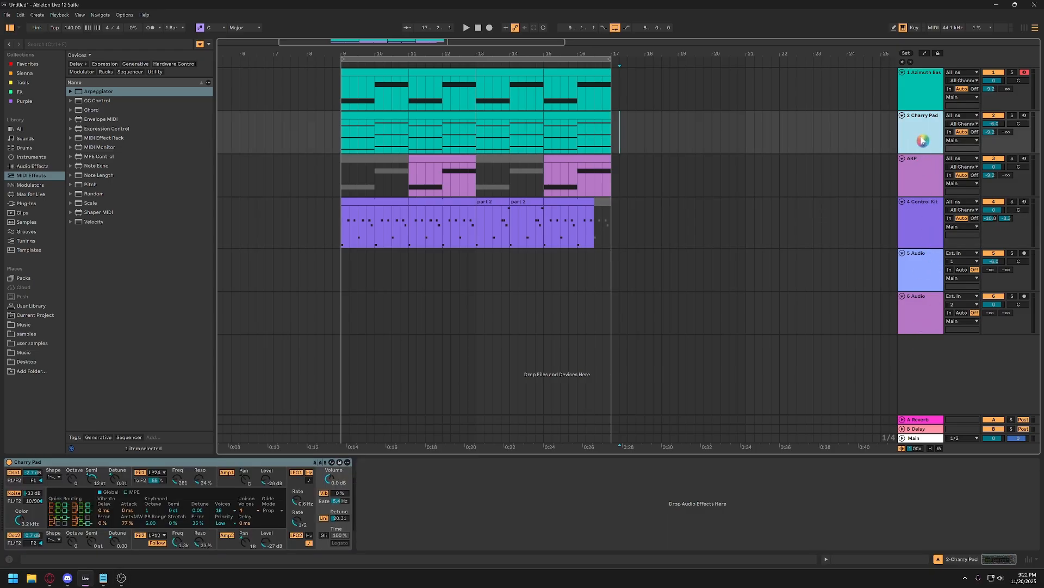
pyautogui.moveTo(897, 140); pyautogui.dragTo(924, 143)
pyautogui.click(1024, 28)
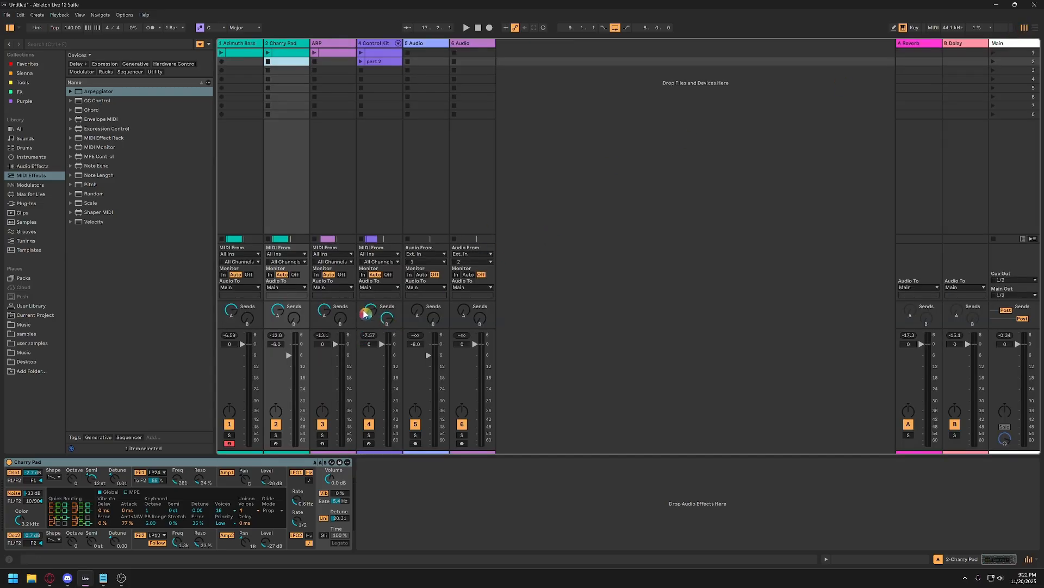
pyautogui.press('ctrl')
pyautogui.press('Tab')
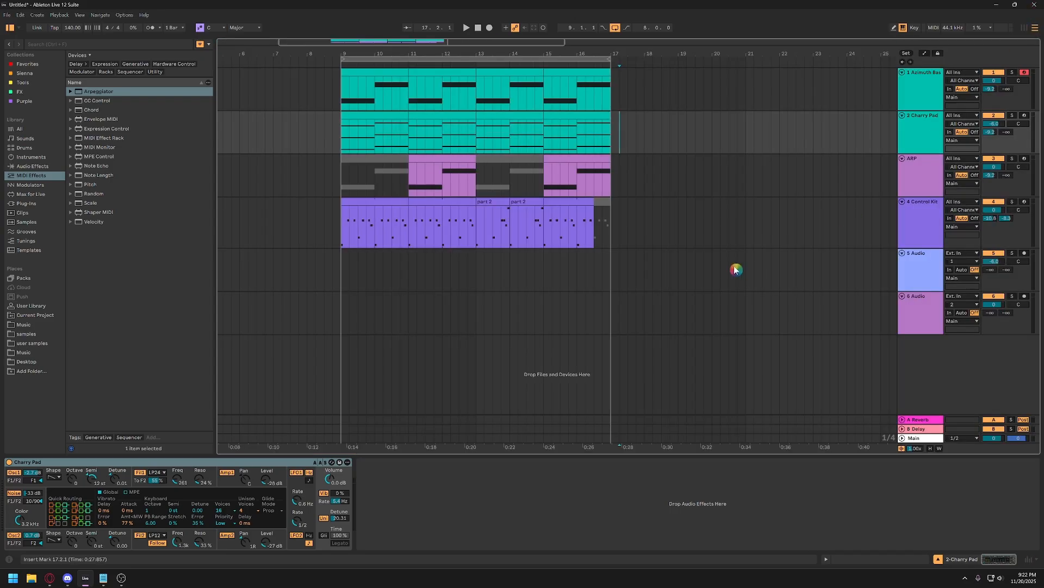
# Lower the Charry Pad track's A-Reverb send to minus infinity.
pyautogui.click(993, 136)
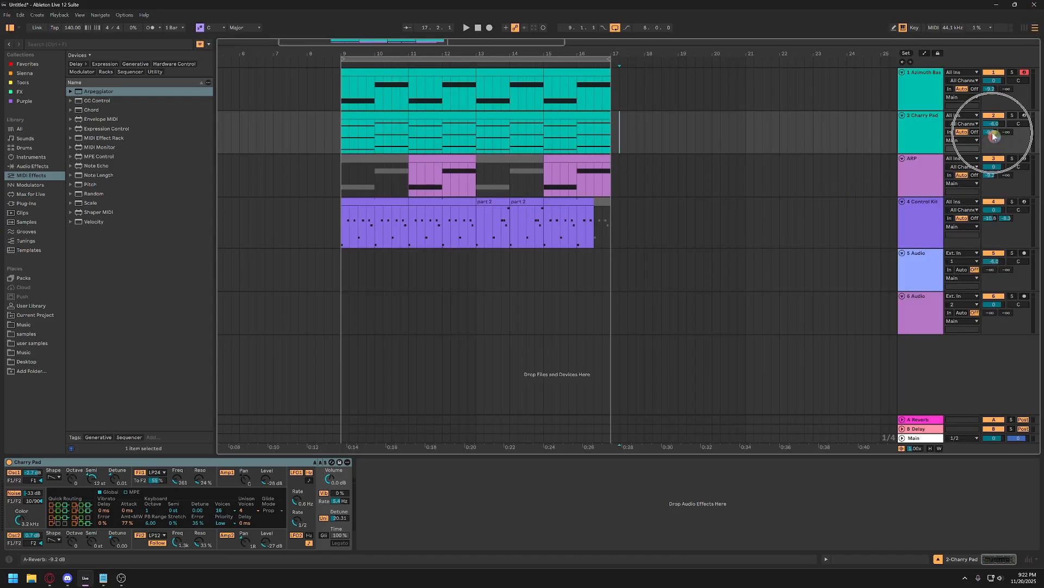
pyautogui.press('ctrl')
pyautogui.press('ctrl')
pyautogui.press('ctrl')
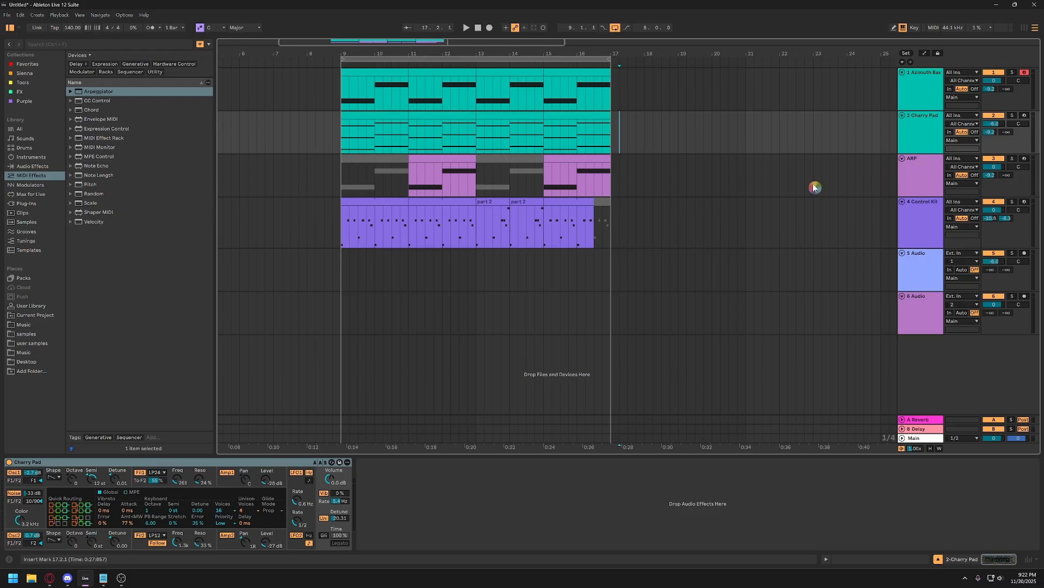
pyautogui.click(925, 140)
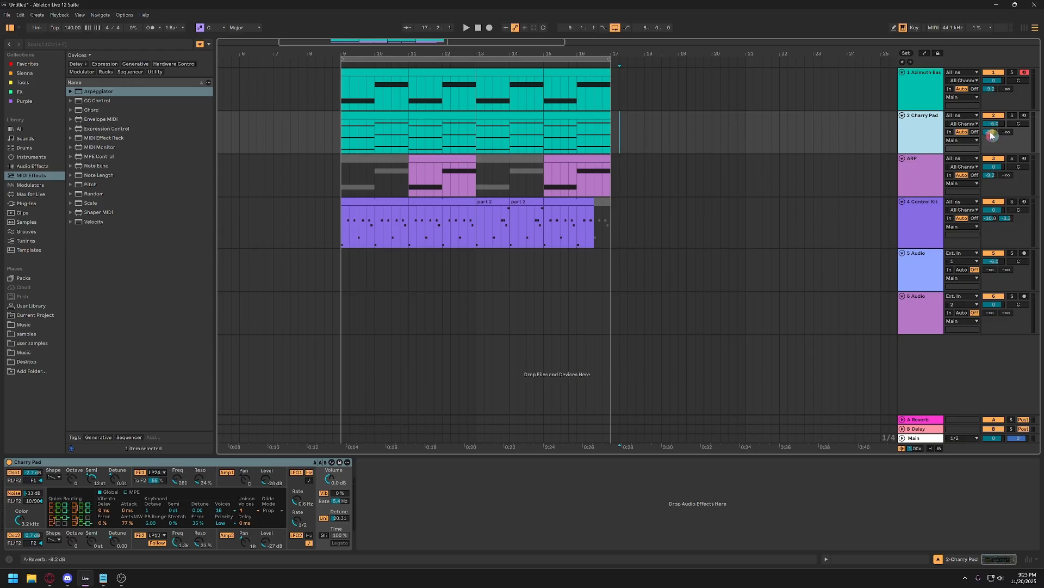
pyautogui.moveTo(991, 135)
pyautogui.mouseDown()
pyautogui.moveTo(991, 145)
pyautogui.moveTo(993, 136)
pyautogui.mouseUp()
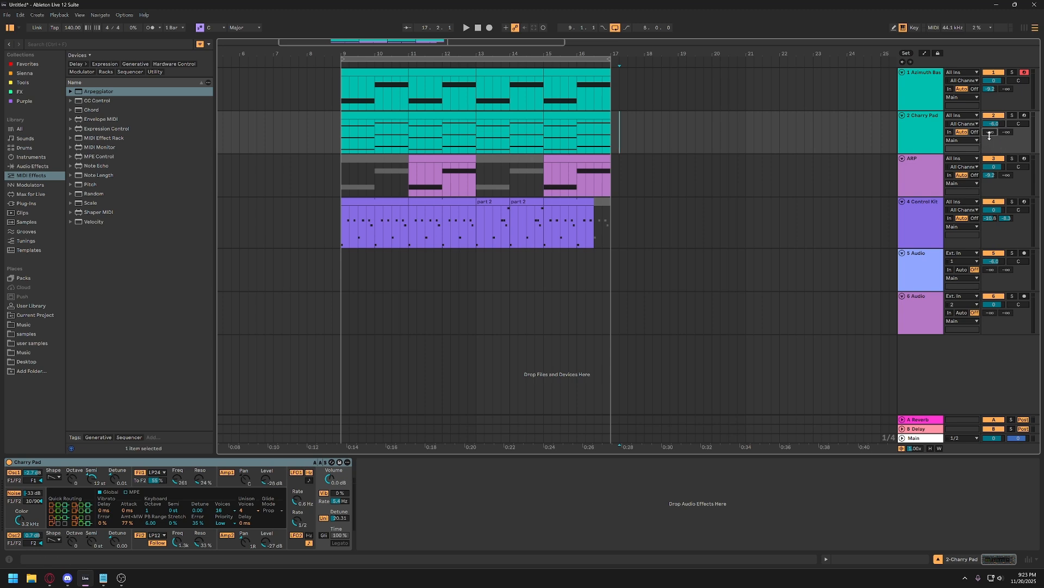
# Show the automation for the Charry Pad's A-Reverb send and add a breakpoint at its minimum at bar 9.
pyautogui.rightClick(991, 136)
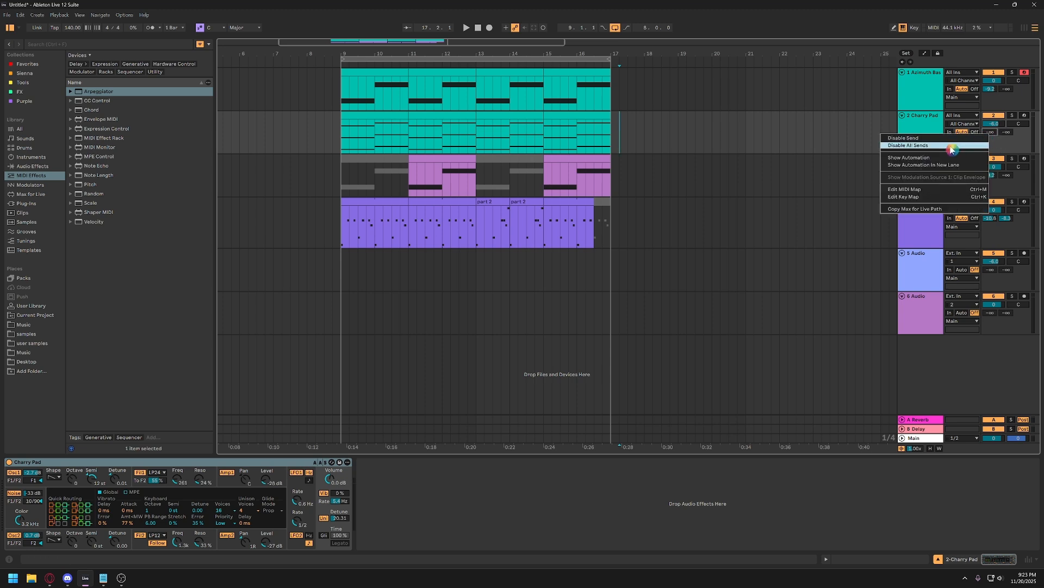
pyautogui.click(915, 159)
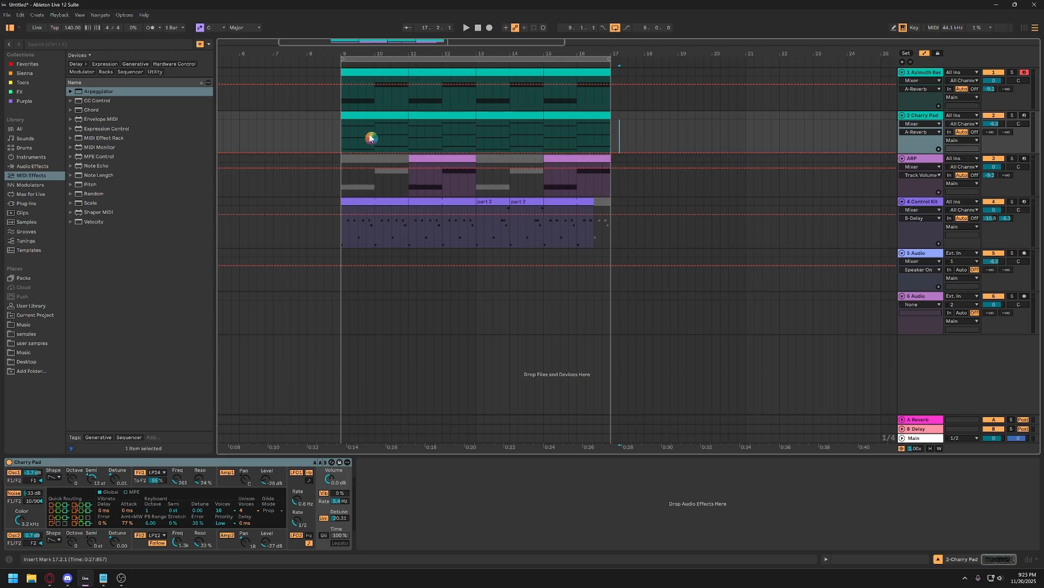
pyautogui.click(341, 156)
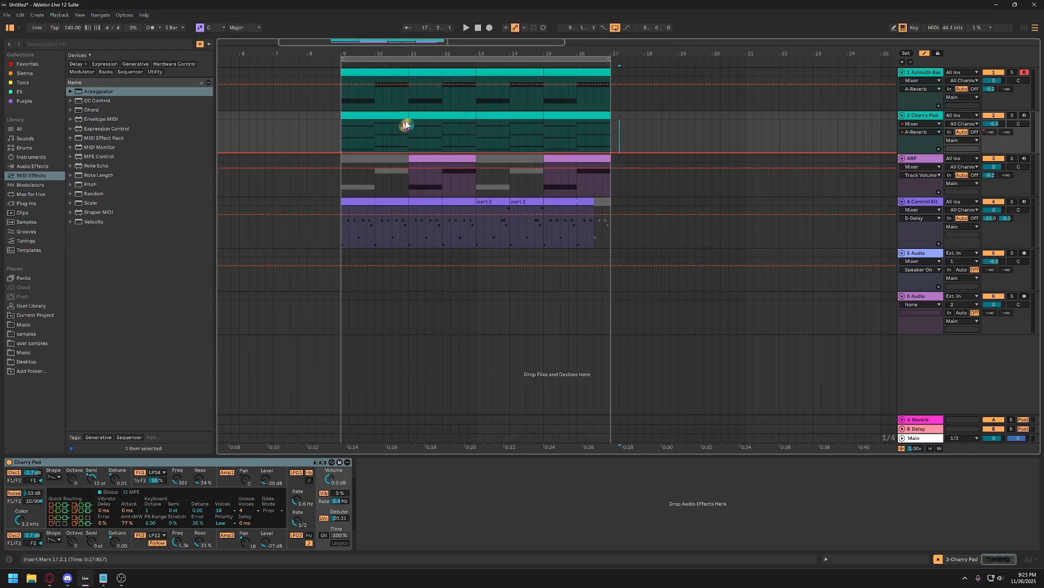
# Add a breakpoint at bar 13 to the Charry Pad's A-Reverb envelope and set its value to -6 dB.
pyautogui.click(477, 123)
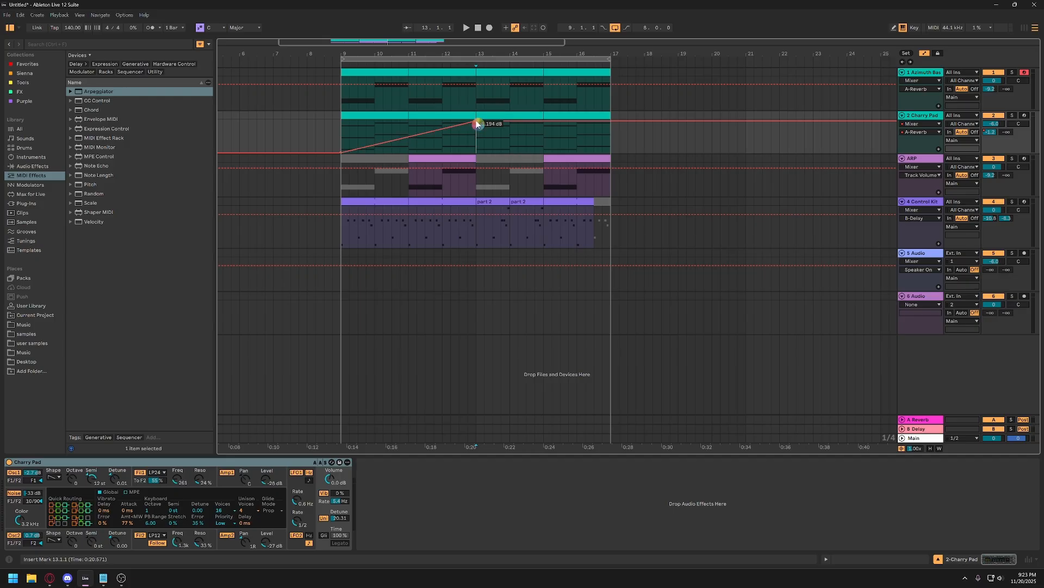
pyautogui.moveTo(476, 123); pyautogui.dragTo(479, 138)
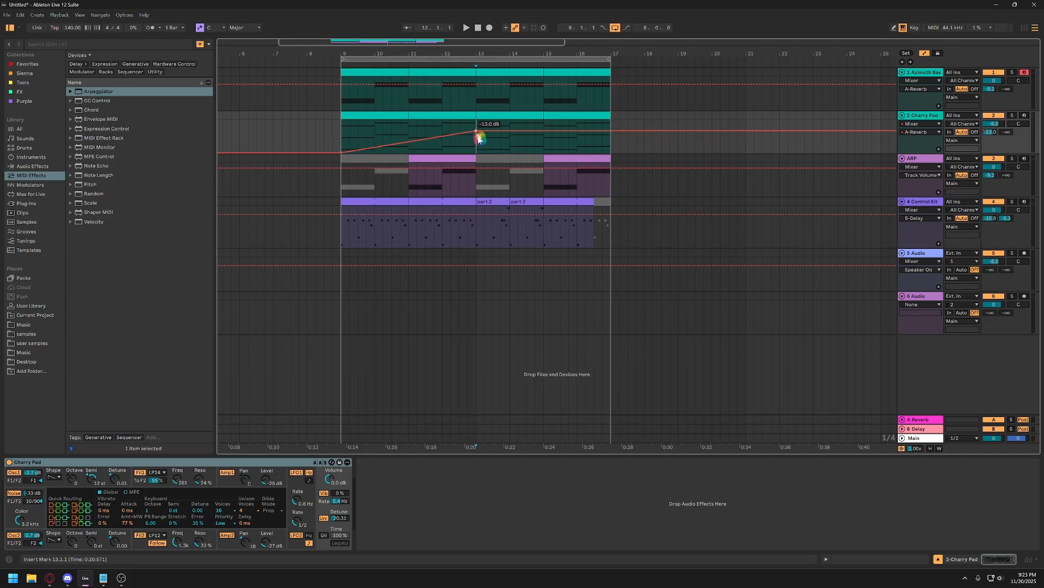
pyautogui.rightClick(477, 132)
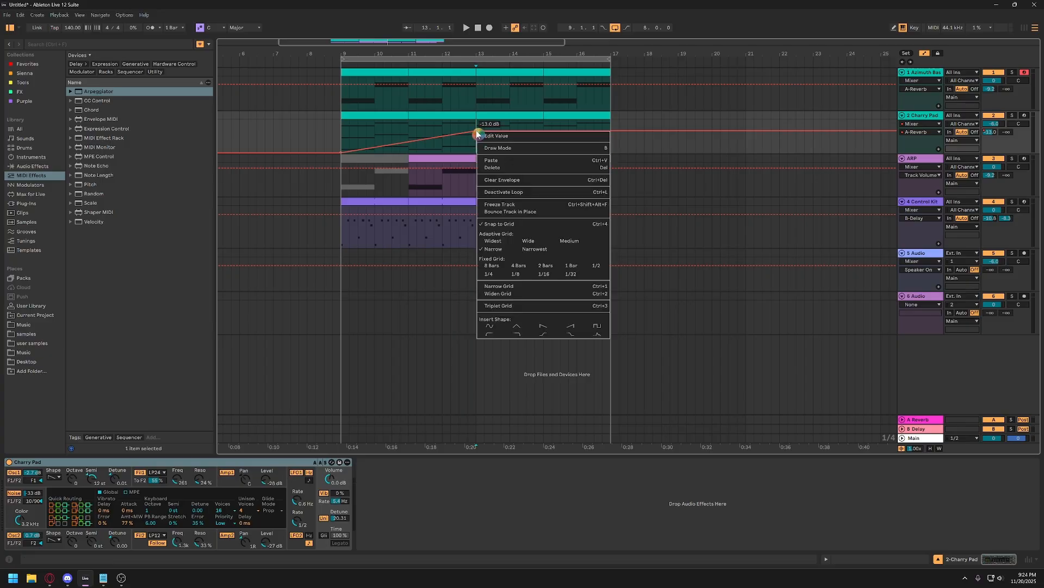
pyautogui.click(527, 137)
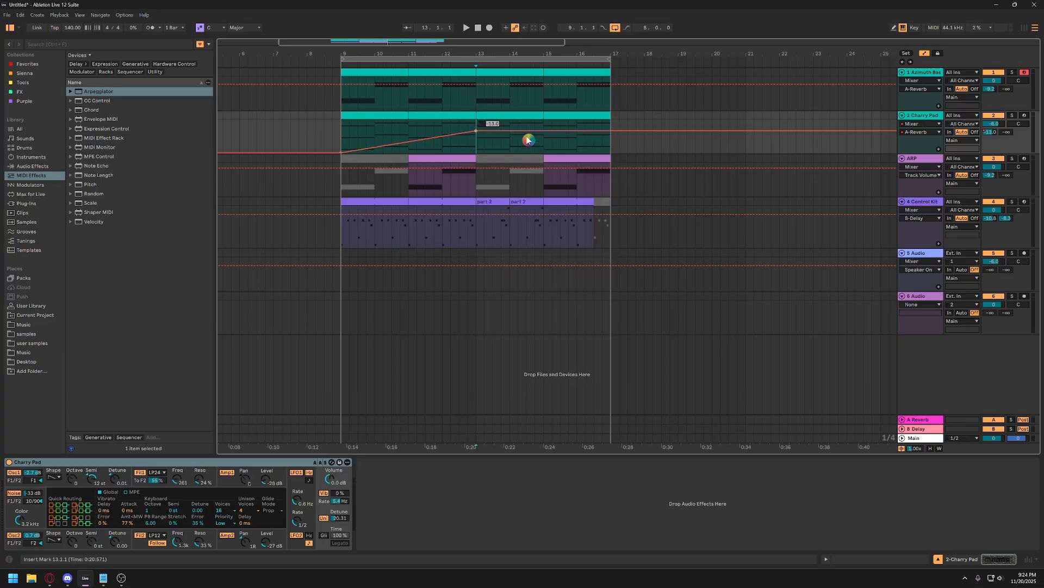
pyautogui.write('-6')
pyautogui.press('Return')
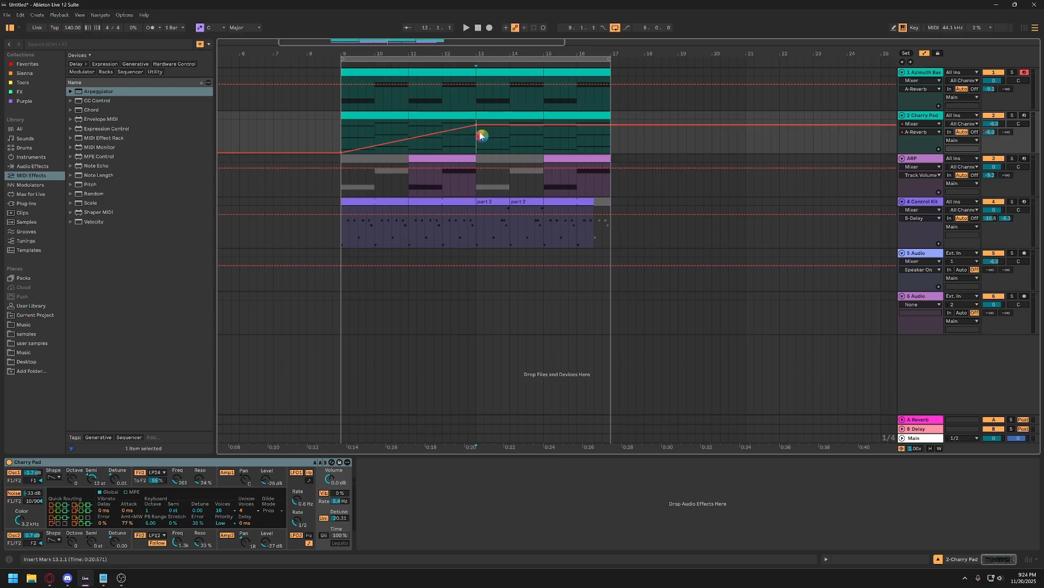
# Select the Charry Pad's A-Reverb envelope from bar 9 to 17 and raise it until the bar 13 breakpoint reaches 0 dB.
pyautogui.click(478, 58)
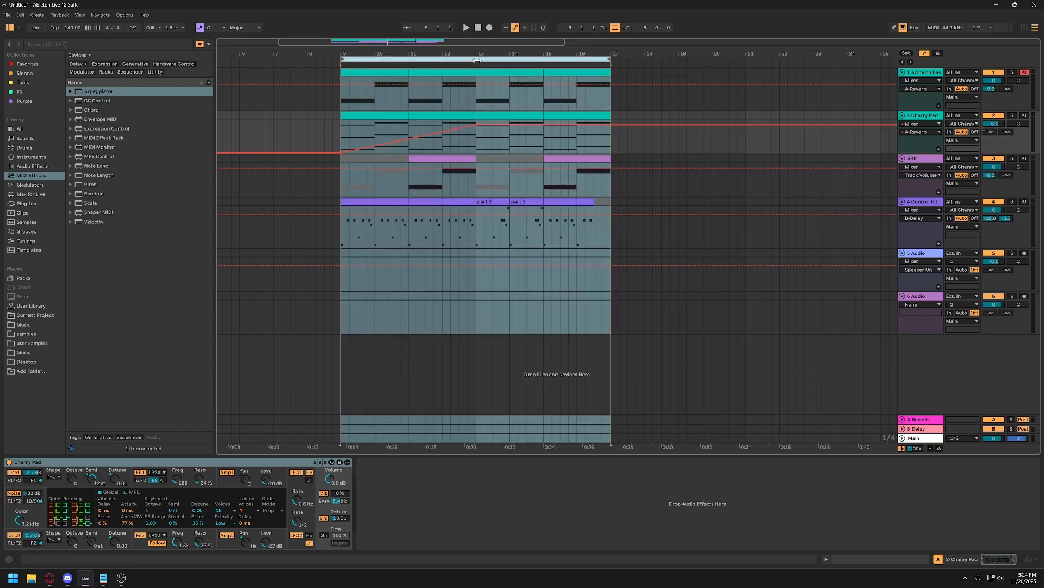
pyautogui.press('z')
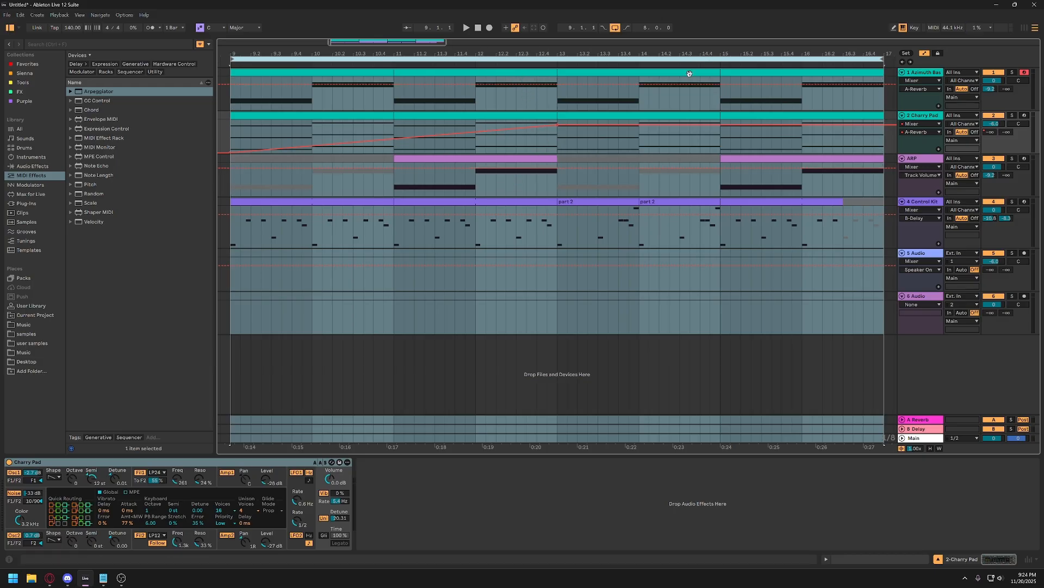
pyautogui.click(559, 146)
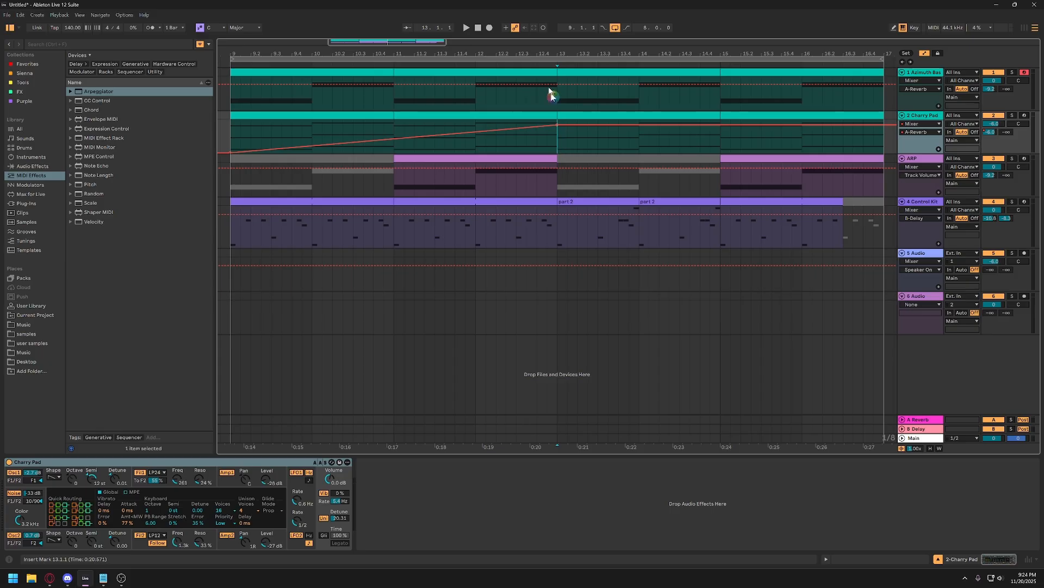
pyautogui.moveTo(231, 131); pyautogui.dragTo(873, 139)
pyautogui.click(561, 59)
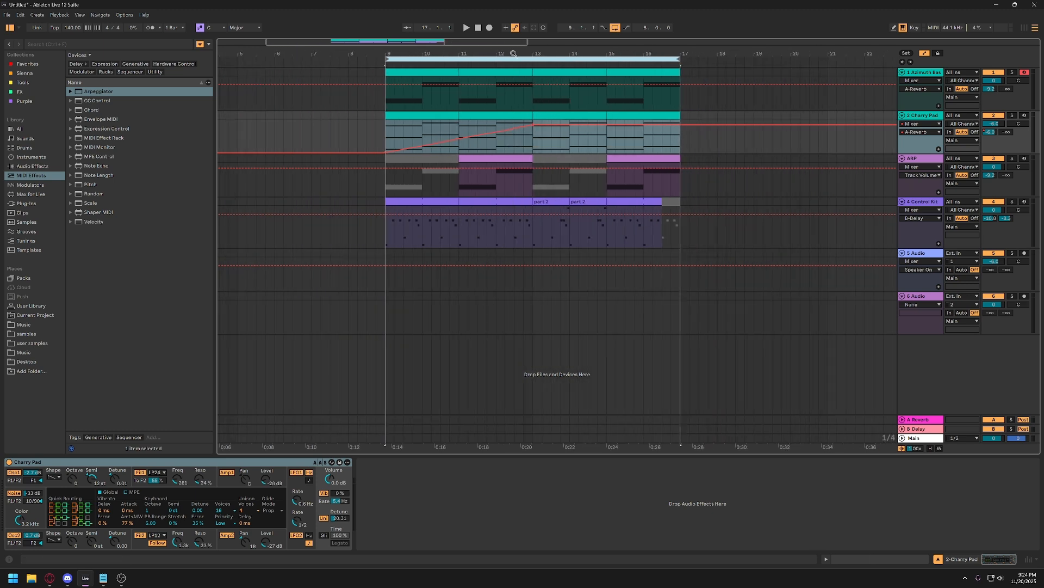
pyautogui.click(560, 143)
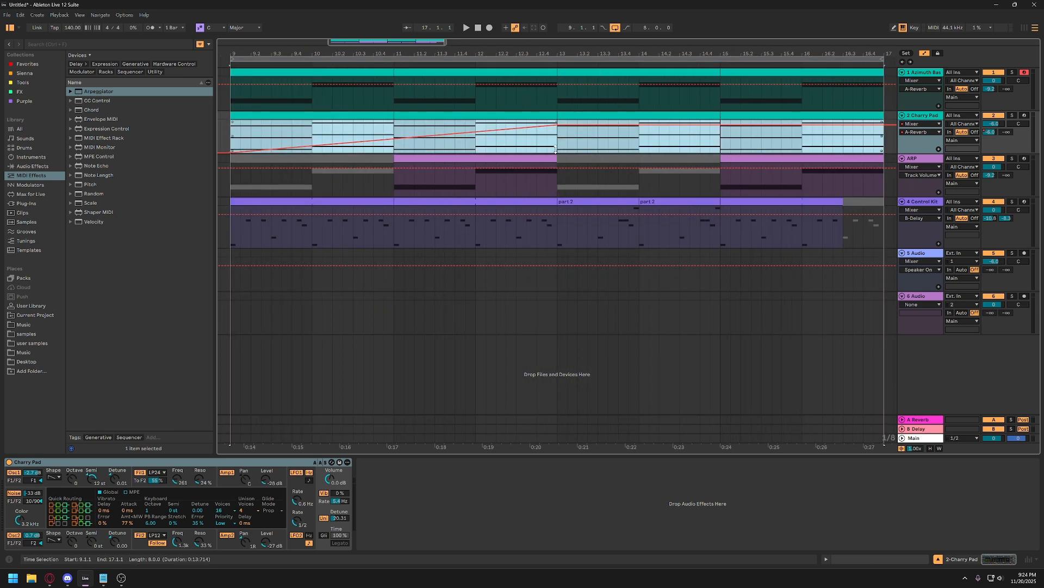
pyautogui.hscroll(1, 542, 146)
pyautogui.hscroll(-4, 494, 132)
pyautogui.hscroll(1, 464, 135)
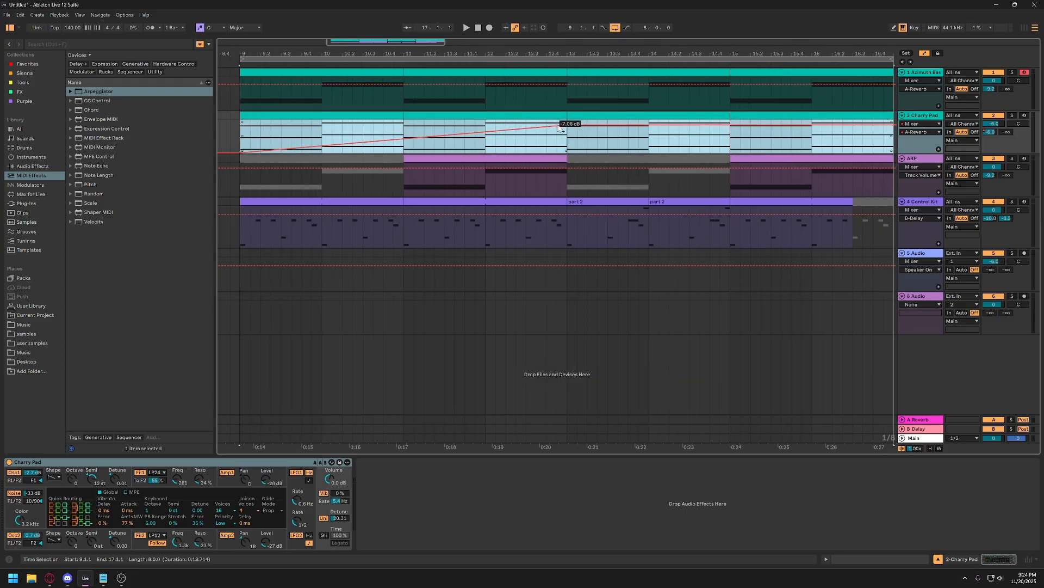
pyautogui.moveTo(566, 126); pyautogui.dragTo(567, 119)
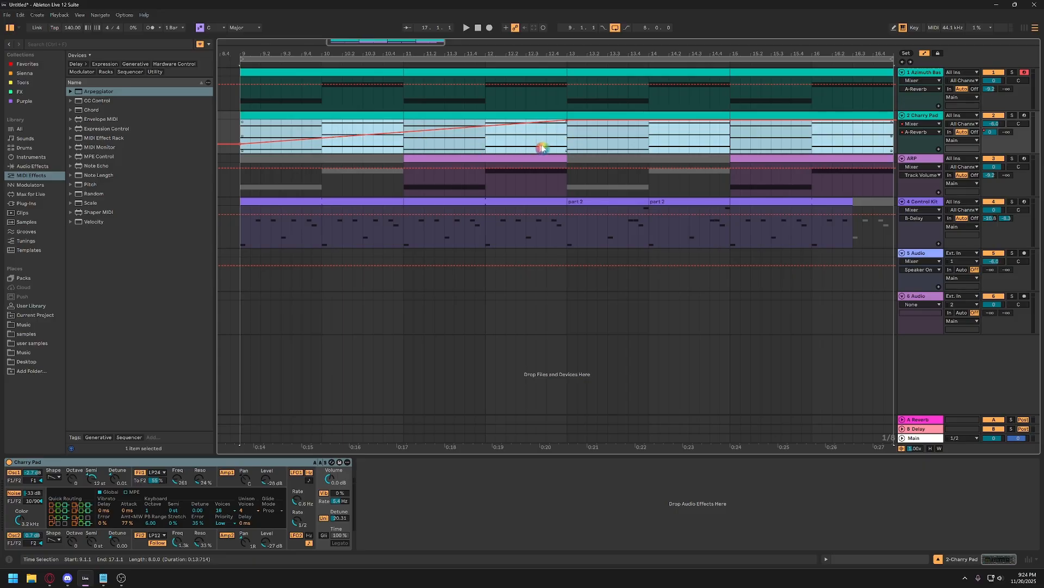
# Lower the bar 9 breakpoint of the Charry Pad's A-Reverb envelope back to the minimum.
pyautogui.click(507, 140)
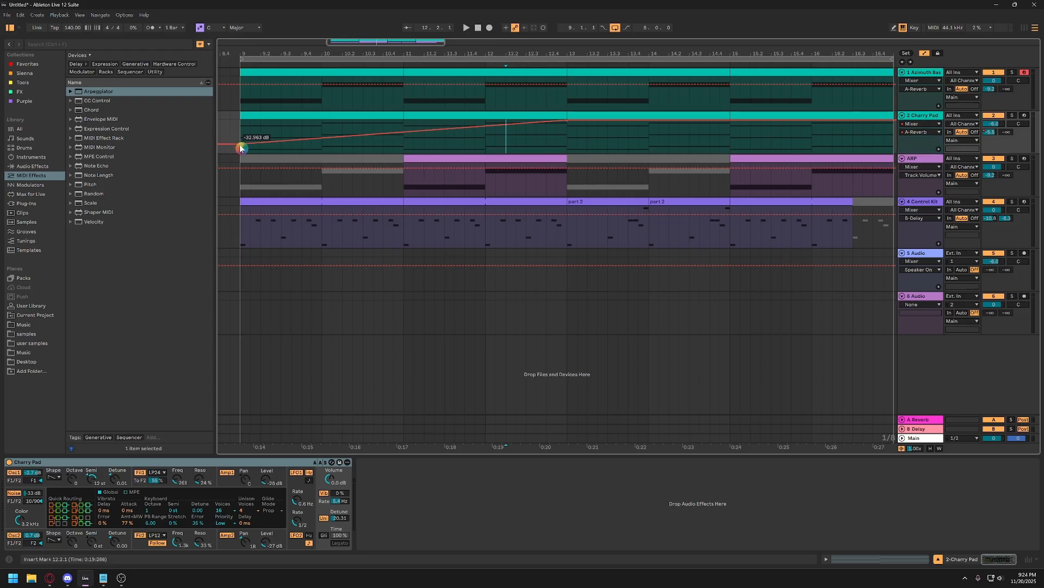
pyautogui.moveTo(241, 147); pyautogui.dragTo(231, 152)
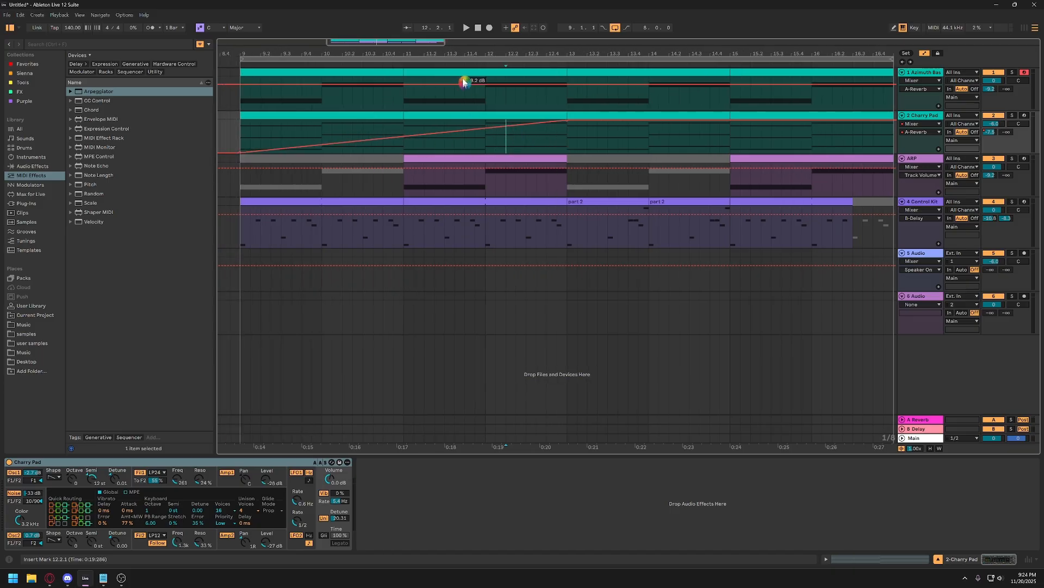
pyautogui.moveTo(458, 57); pyautogui.dragTo(457, 53)
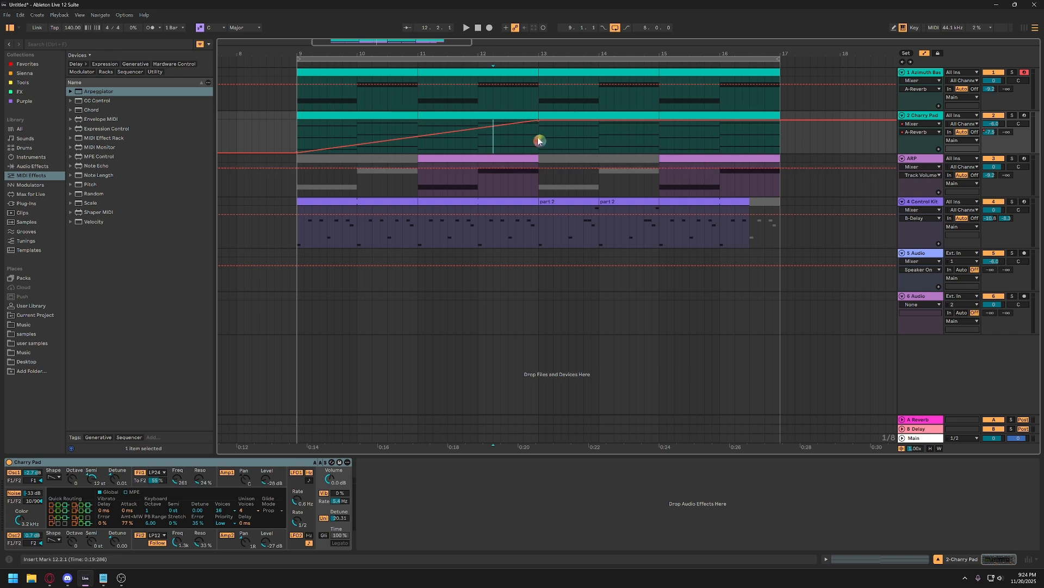
# Copy the Charry Pad's A-Reverb ramp from bar 9 to 13 into its B-Delay send envelope over the same bars.
pyautogui.moveTo(539, 140); pyautogui.dragTo(307, 134)
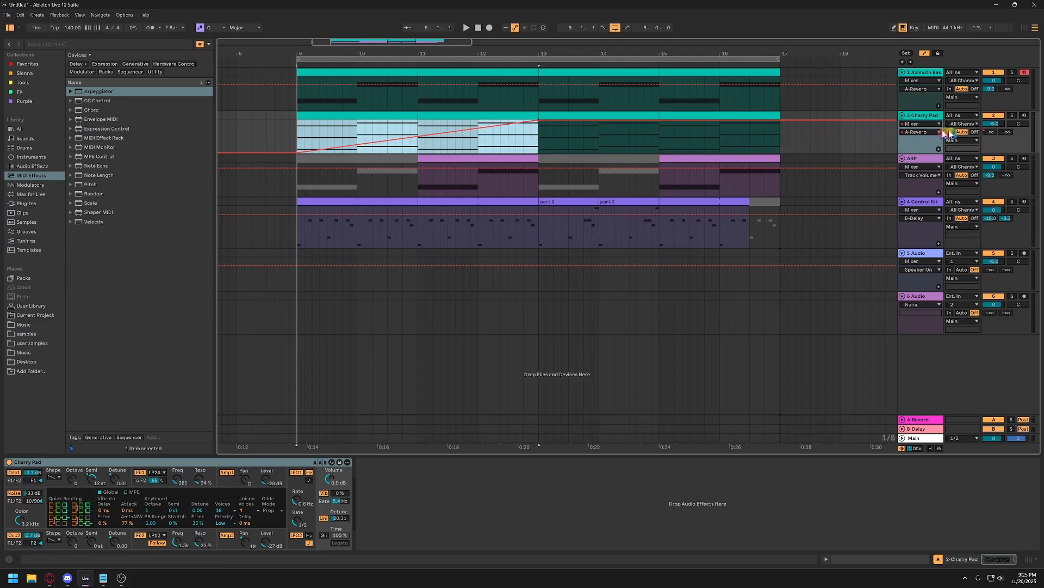
pyautogui.rightClick(1008, 134)
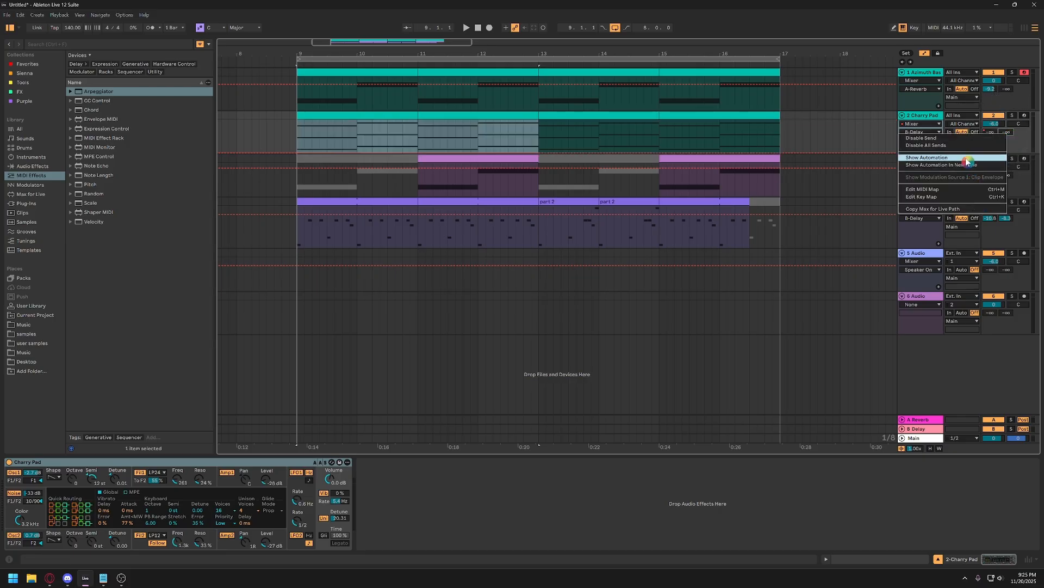
pyautogui.click(948, 157)
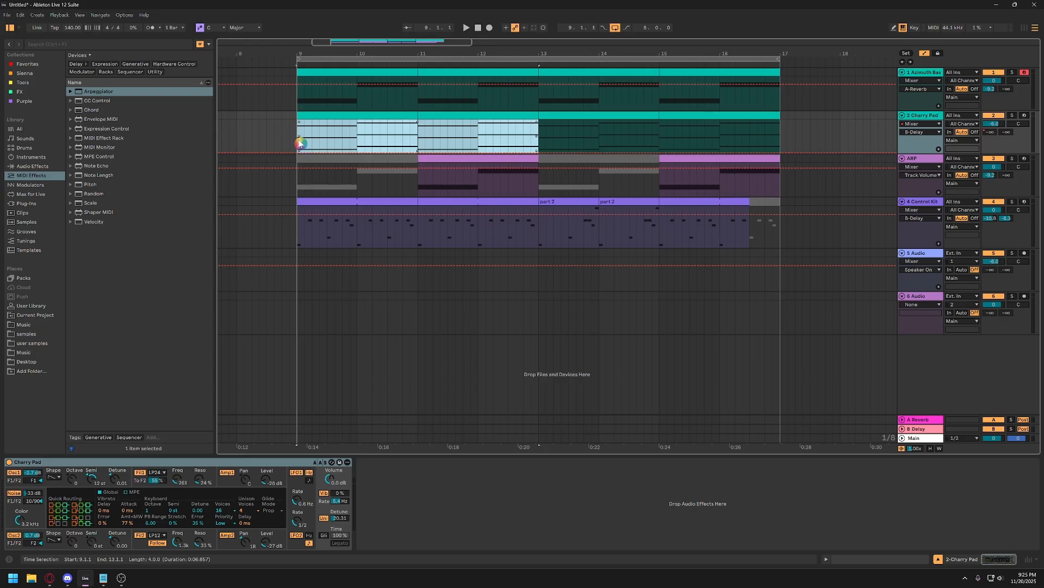
pyautogui.hotkey('ctrl', 'v')
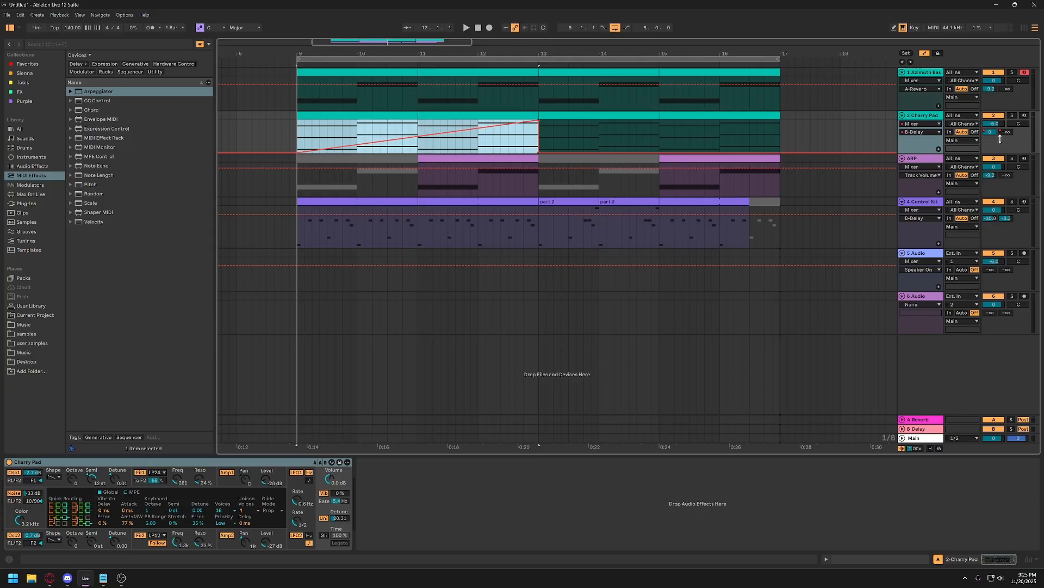
# Duplicate bars 9 to 13 of the Charry Pad, including its B-Delay ramp, onto bars 13 to 17 and play back from bar 9.
pyautogui.click(483, 116)
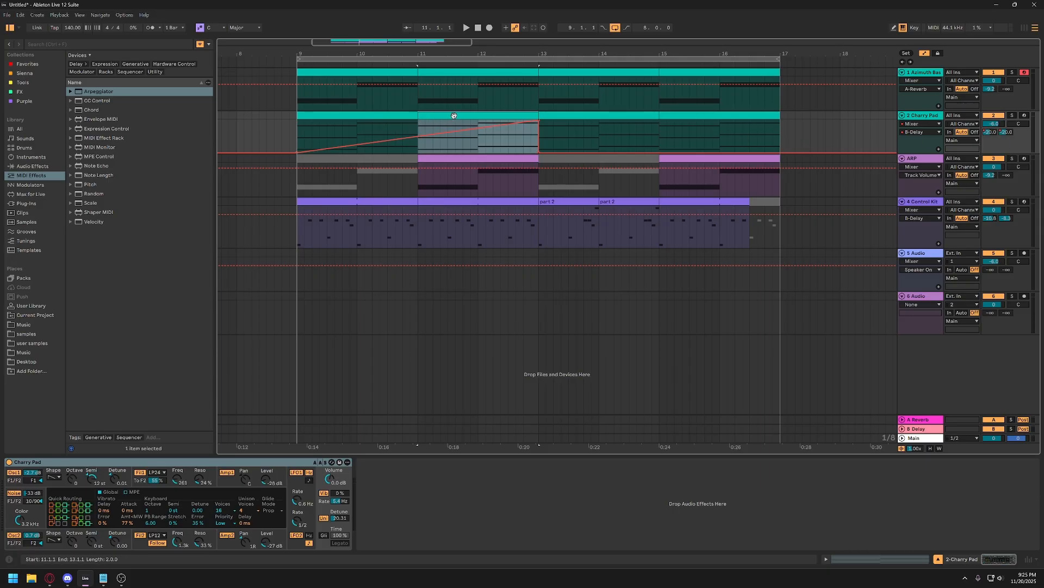
pyautogui.keyDown('shift'); pyautogui.click(332, 116); pyautogui.keyUp('shift')
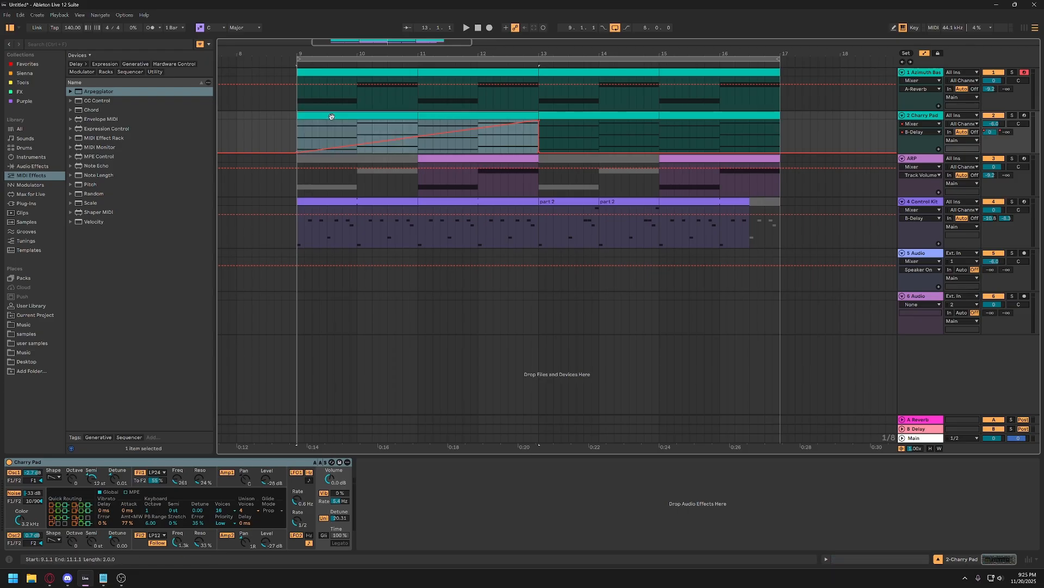
pyautogui.hotkey('ctrl', 'd')
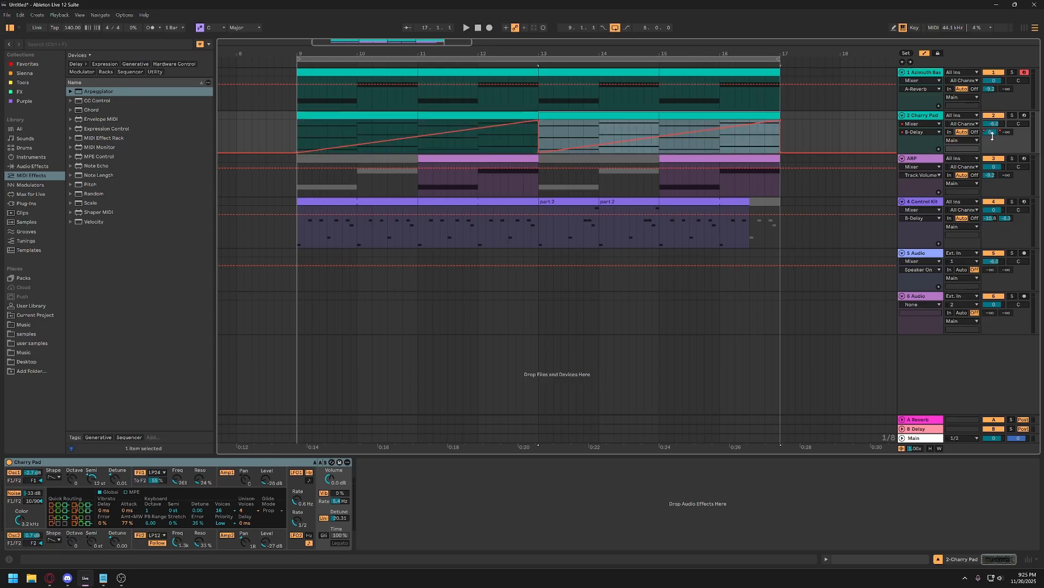
pyautogui.click(376, 115)
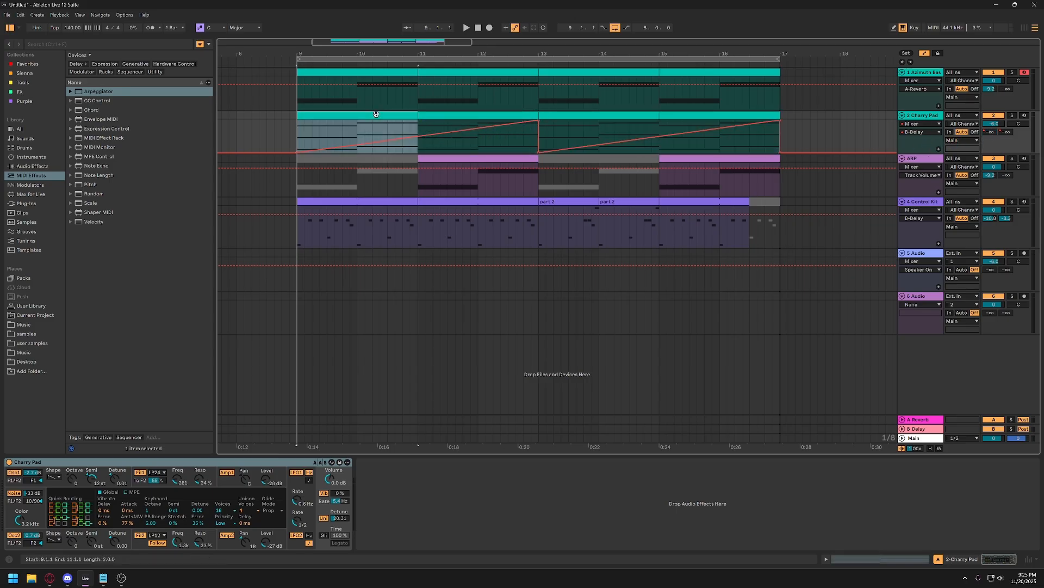
pyautogui.press('space')
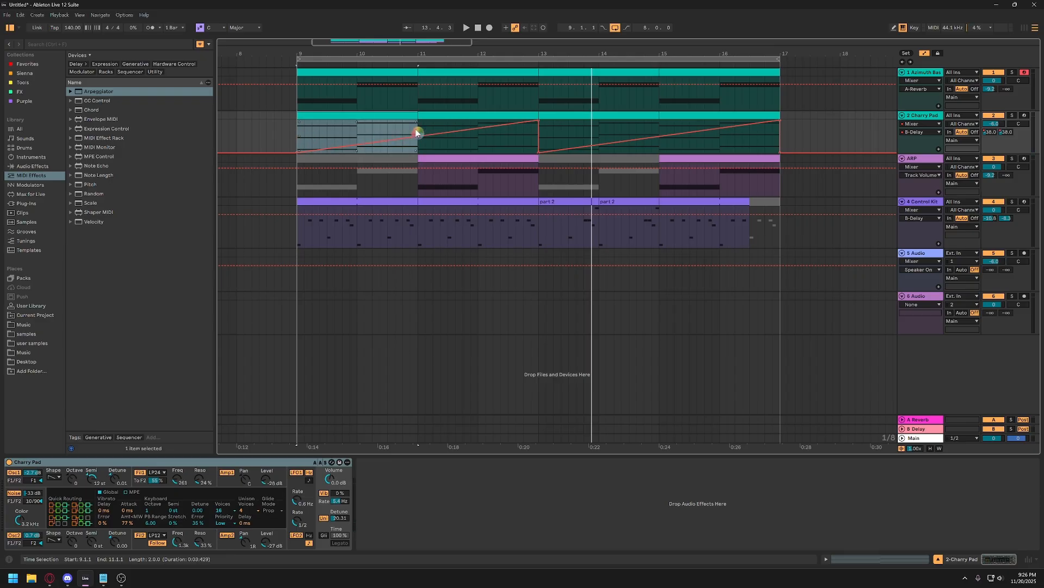
# Select the Charry Pad's B-Delay envelope from bar 9 to 13 and show the automation of the ARP track's A-Reverb send.
pyautogui.moveTo(417, 133); pyautogui.dragTo(300, 136)
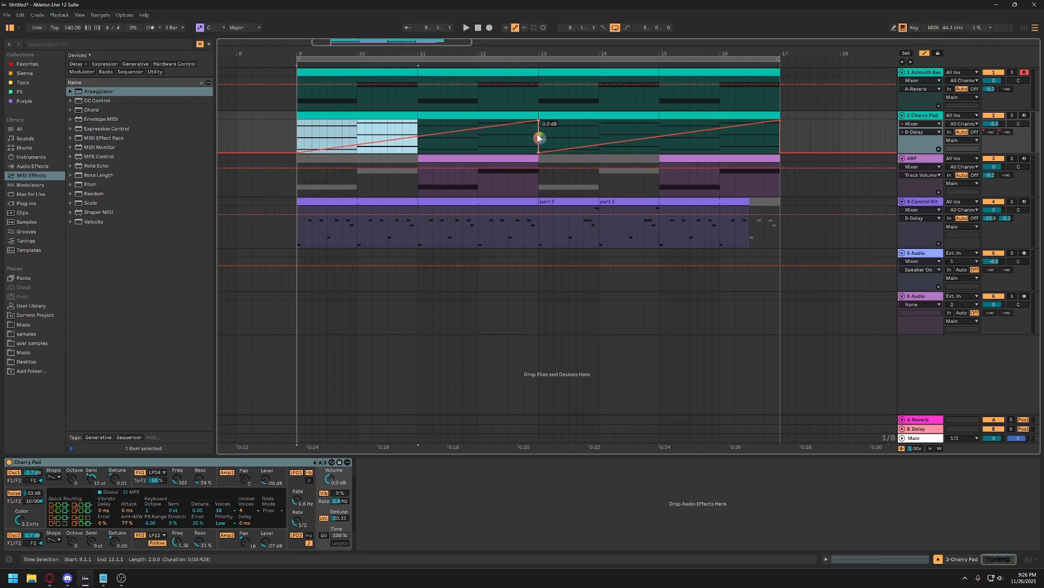
pyautogui.moveTo(538, 138); pyautogui.dragTo(299, 136)
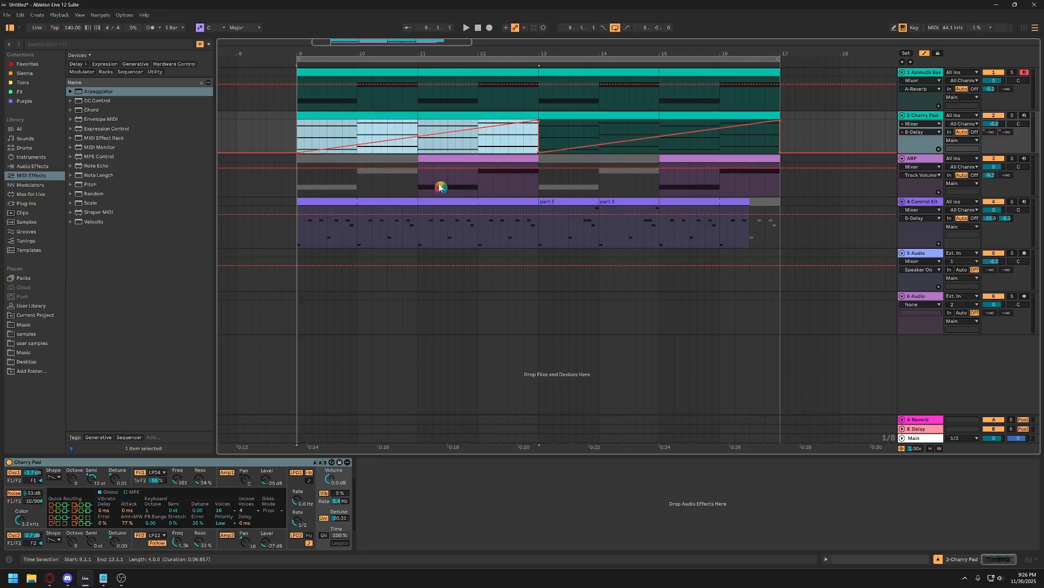
pyautogui.click(918, 163)
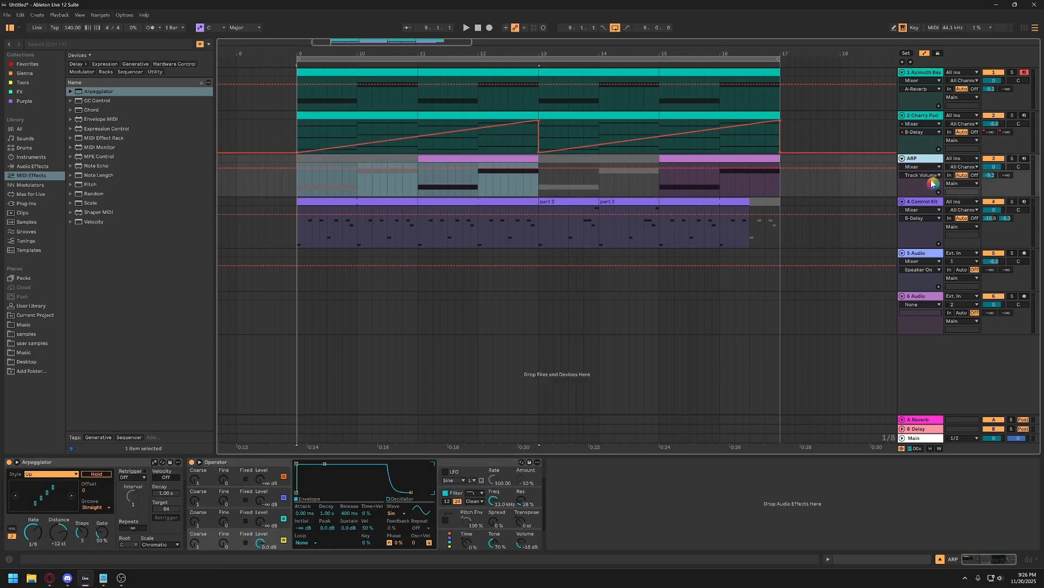
pyautogui.click(990, 177)
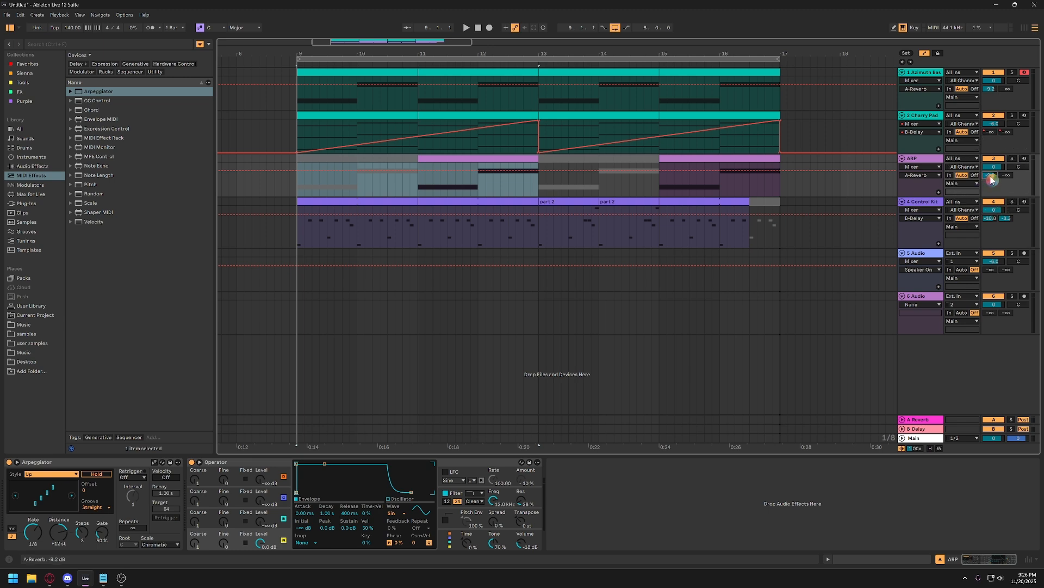
pyautogui.rightClick(992, 177)
pyautogui.click(948, 202)
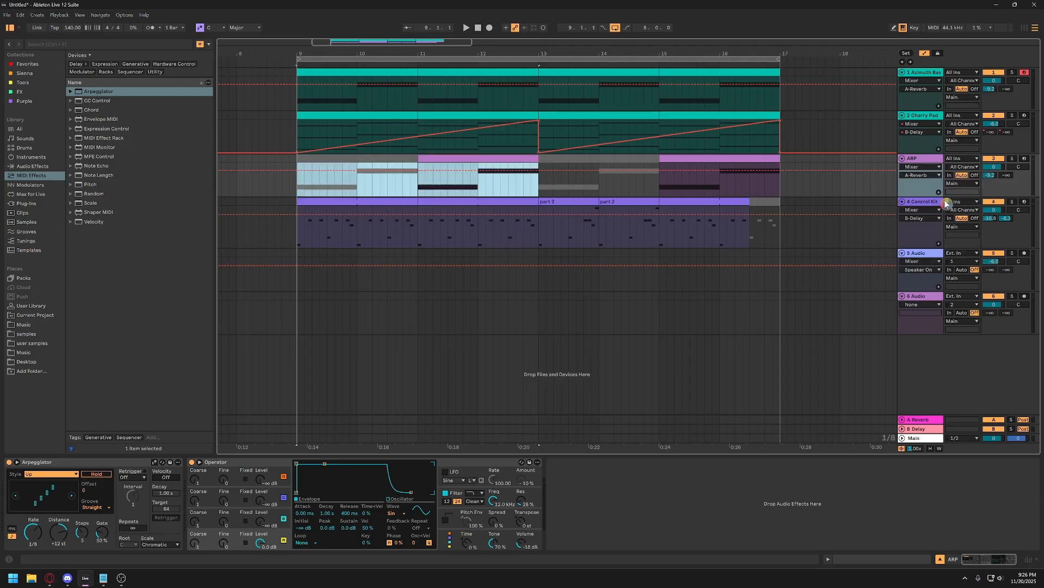
# Insert a rising ramp shape into the ARP track's A-Reverb envelope across the clip from bar 11 to 13.
pyautogui.click(430, 193)
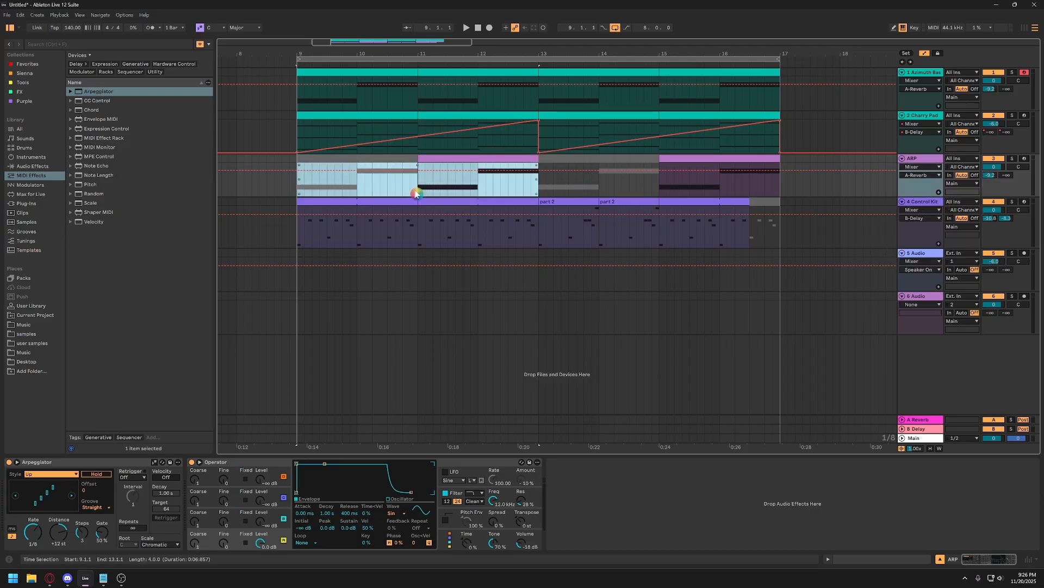
pyautogui.click(419, 183)
pyautogui.click(438, 160)
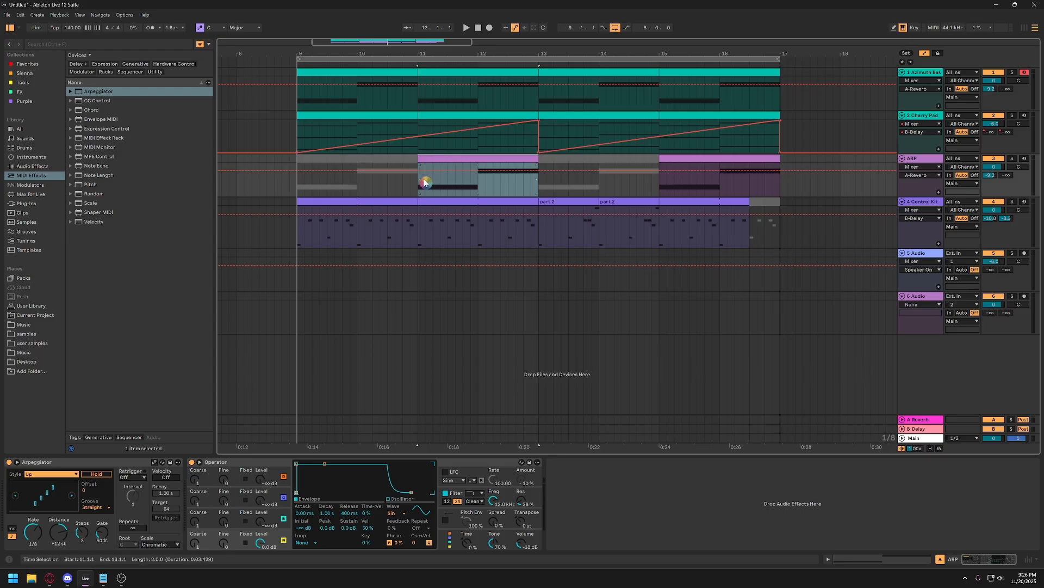
pyautogui.doubleClick(438, 159)
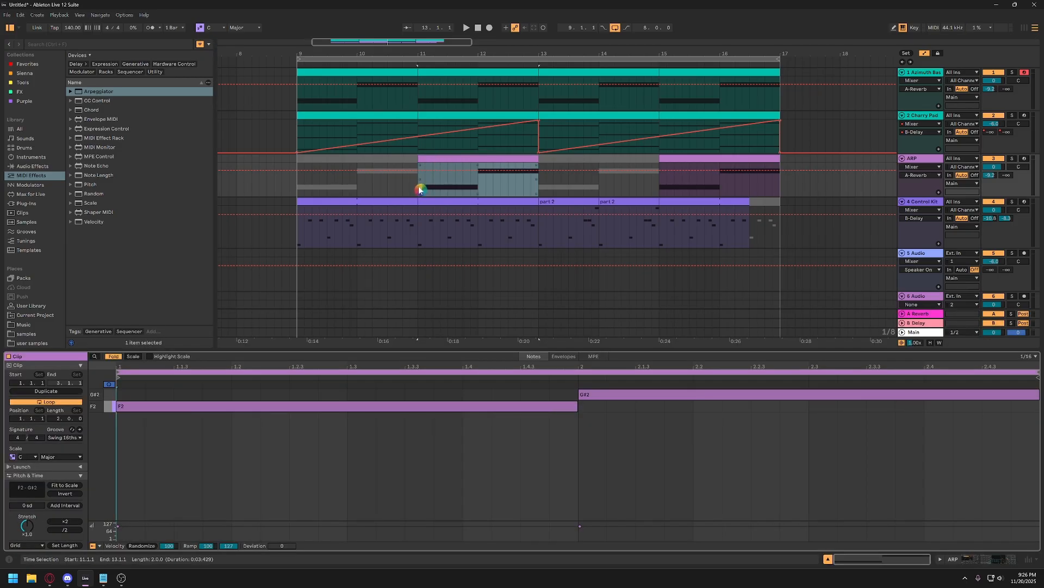
pyautogui.click(420, 185)
pyautogui.moveTo(419, 186); pyautogui.dragTo(538, 188)
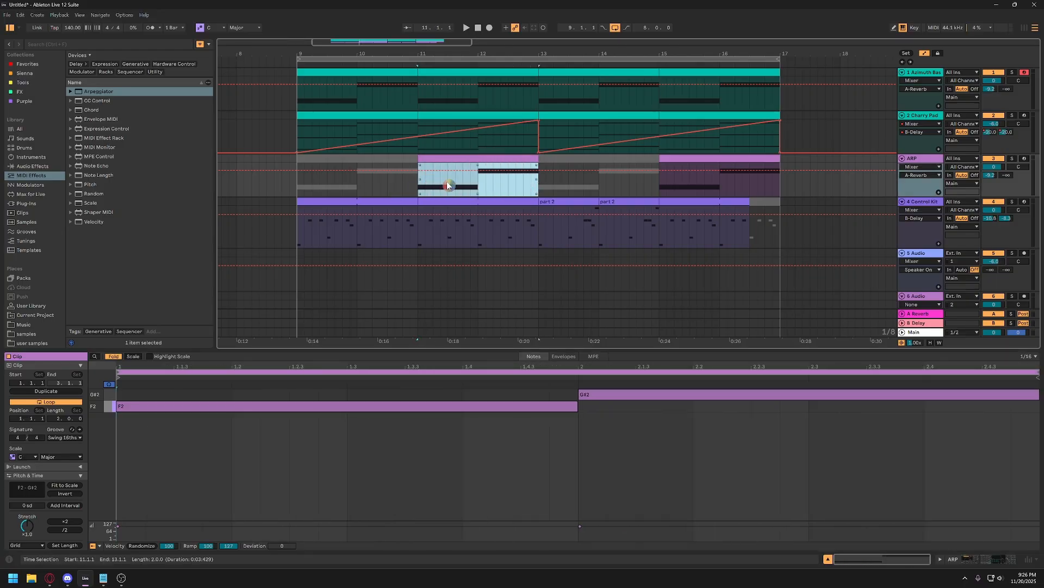
pyautogui.rightClick(433, 180)
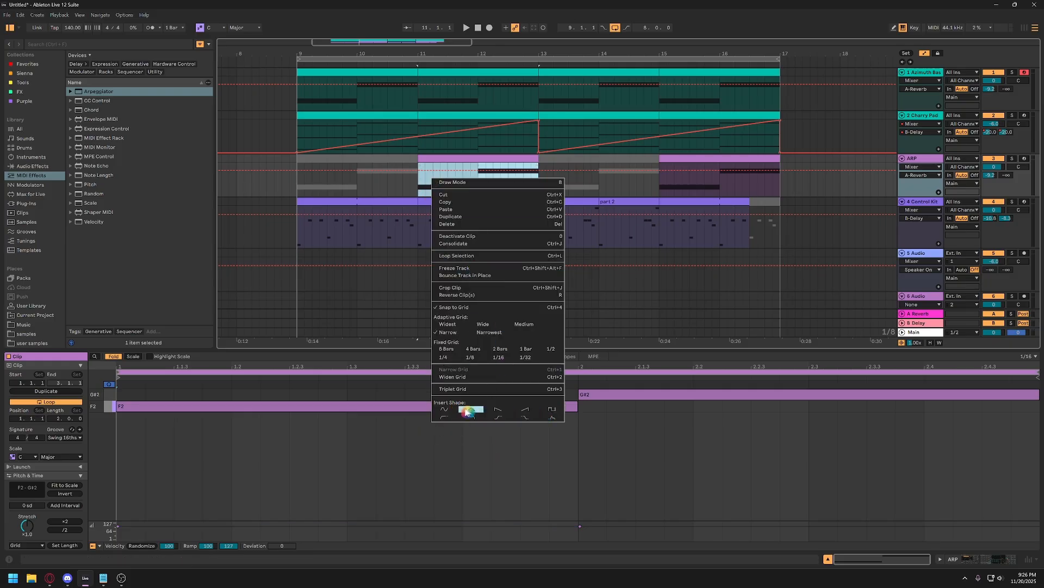
pyautogui.click(527, 412)
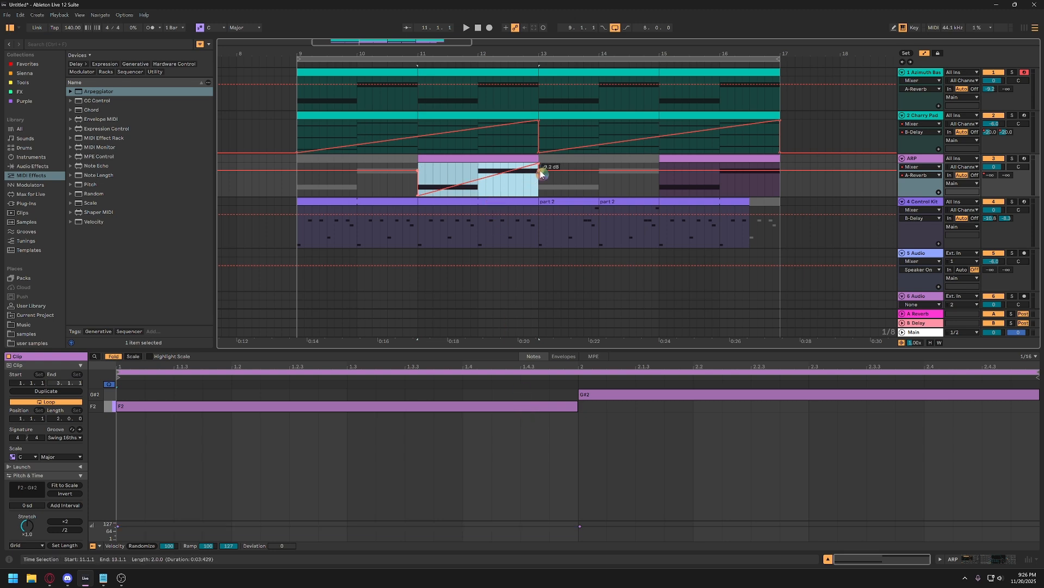
# Try a falling ramp shape in the ARP track's A-Reverb envelope from 12.1.1 to 12.3.1 and undo it.
pyautogui.moveTo(510, 188); pyautogui.dragTo(480, 190)
pyautogui.rightClick(489, 188)
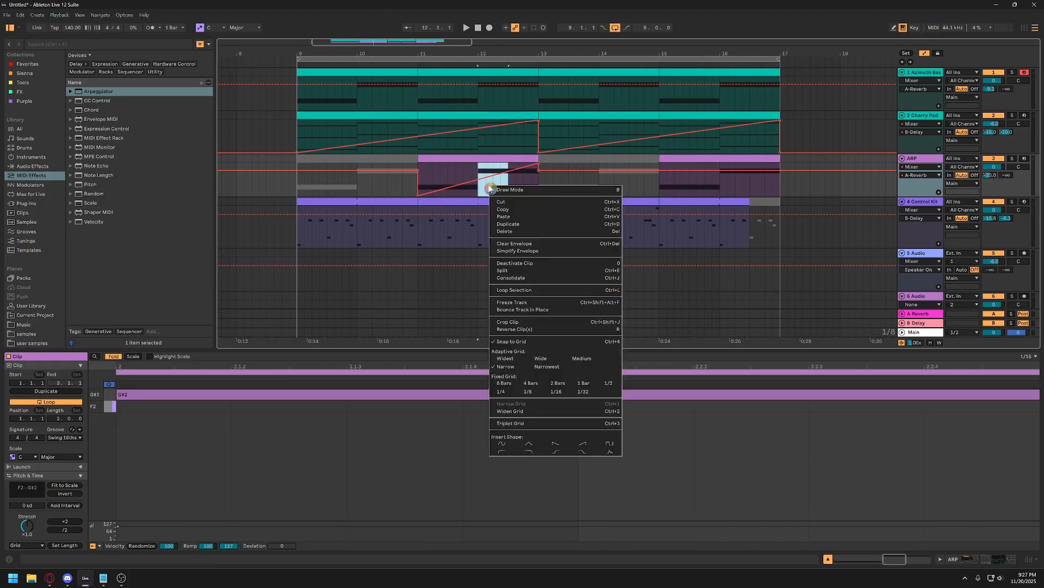
pyautogui.click(554, 443)
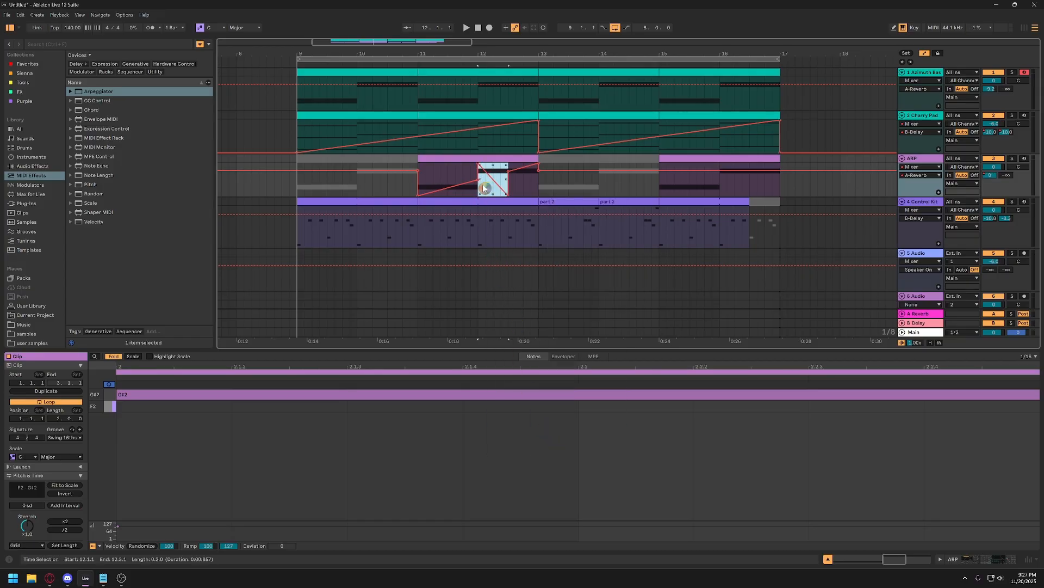
pyautogui.hotkey('ctrl', 'z')
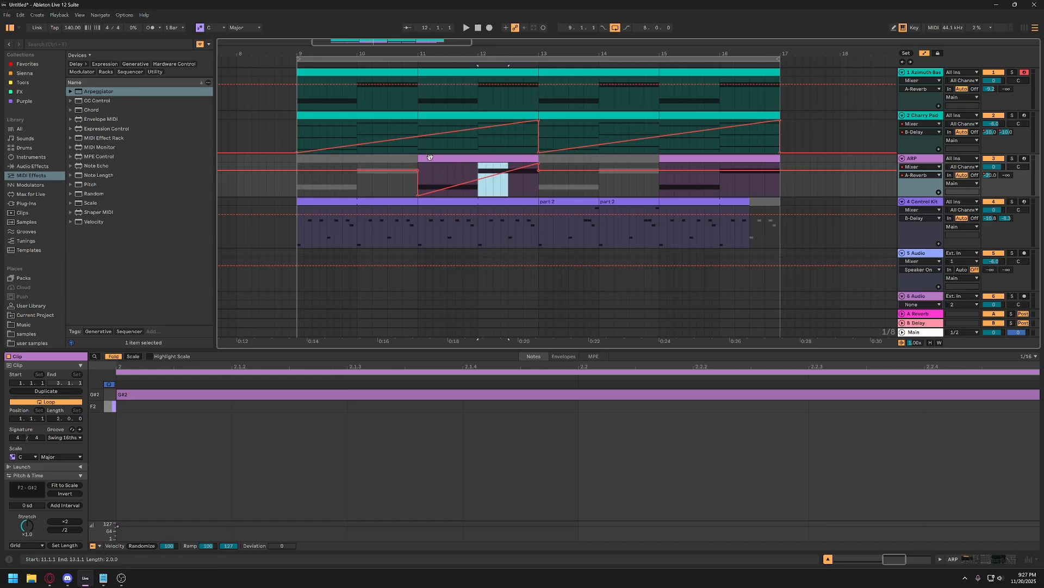
pyautogui.click(471, 183)
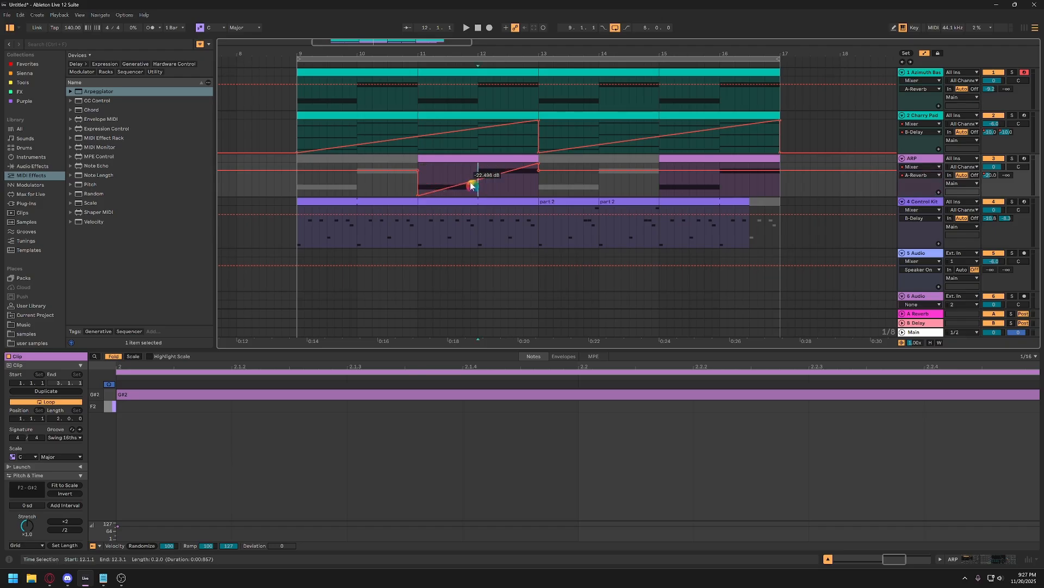
pyautogui.moveTo(471, 182)
pyautogui.mouseDown()
pyautogui.moveTo(471, 171)
pyautogui.moveTo(434, 173)
pyautogui.moveTo(493, 171)
pyautogui.moveTo(455, 185)
pyautogui.moveTo(468, 183)
pyautogui.mouseUp()
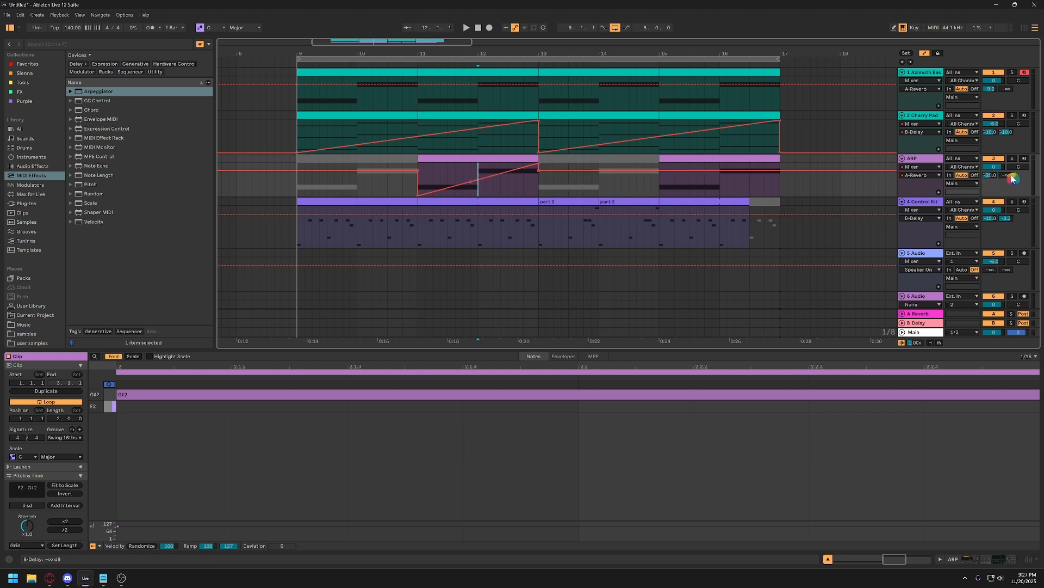
# Show the ARP track's B-Delay send automation, insert a rising ramp shape from bar 11 to 13, and play it back.
pyautogui.press('ctrl')
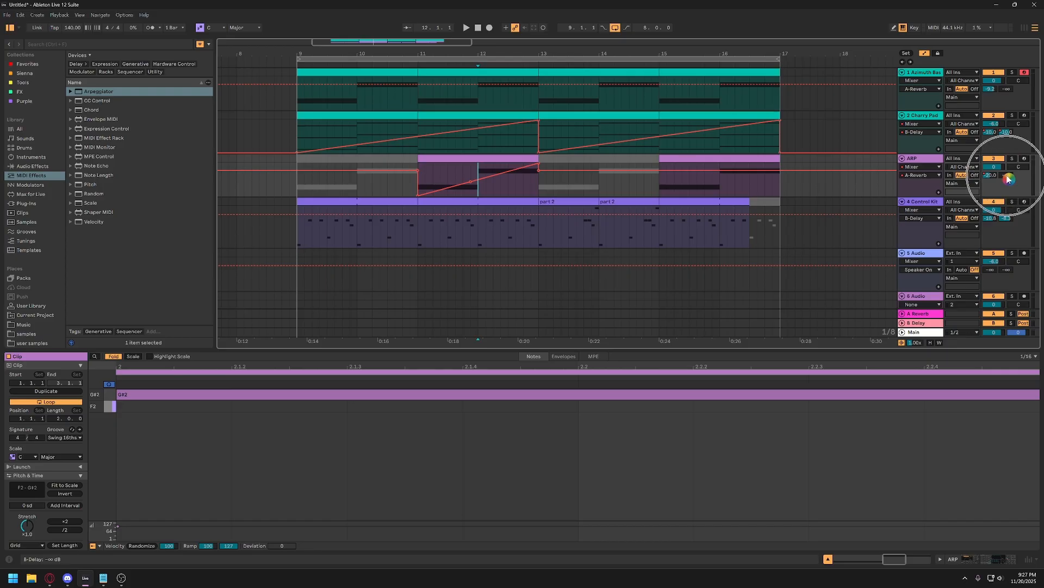
pyautogui.rightClick(1006, 177)
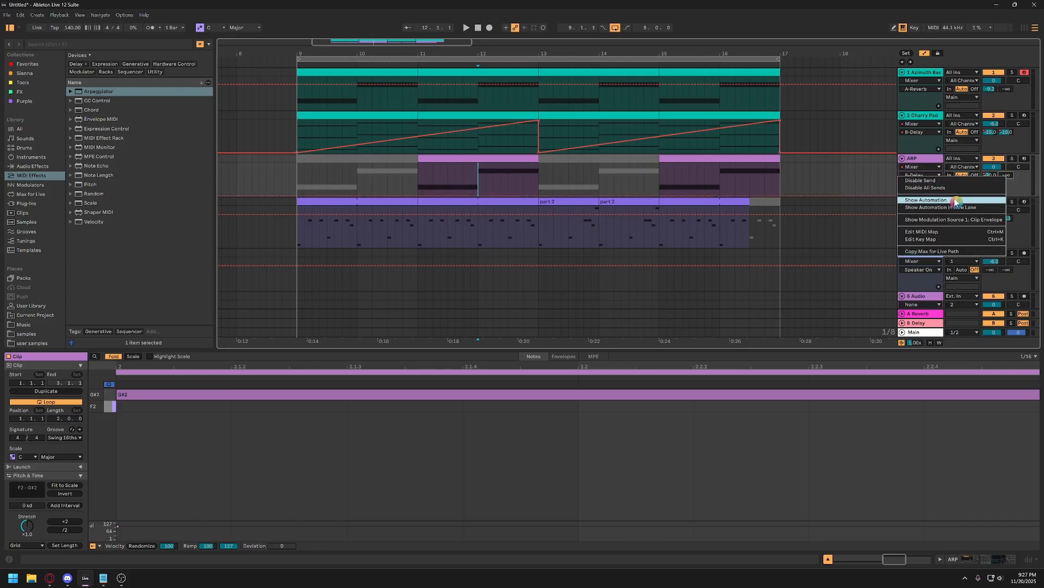
pyautogui.click(957, 202)
pyautogui.click(420, 186)
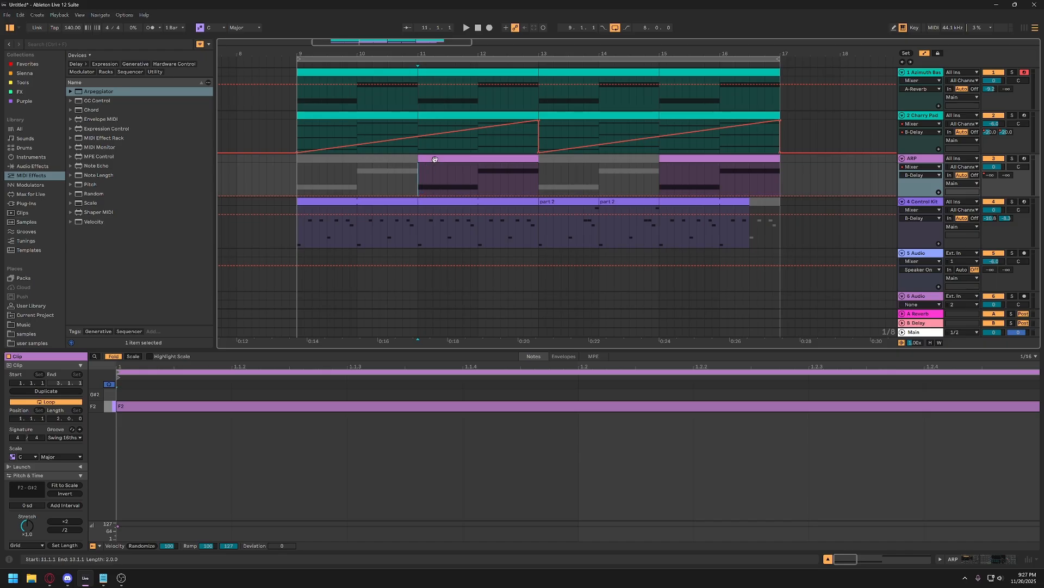
pyautogui.click(431, 159)
pyautogui.rightClick(430, 175)
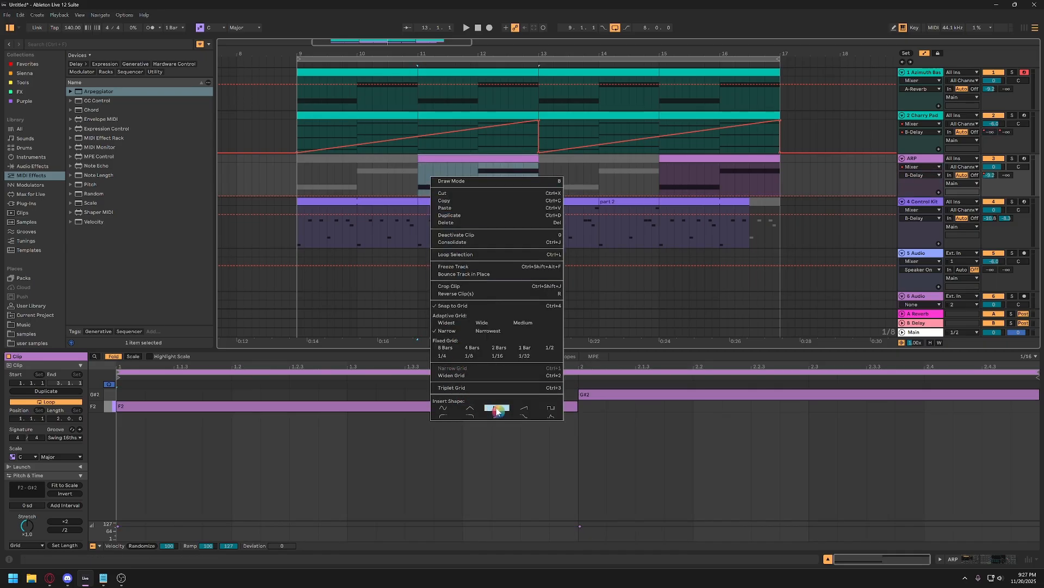
pyautogui.click(523, 408)
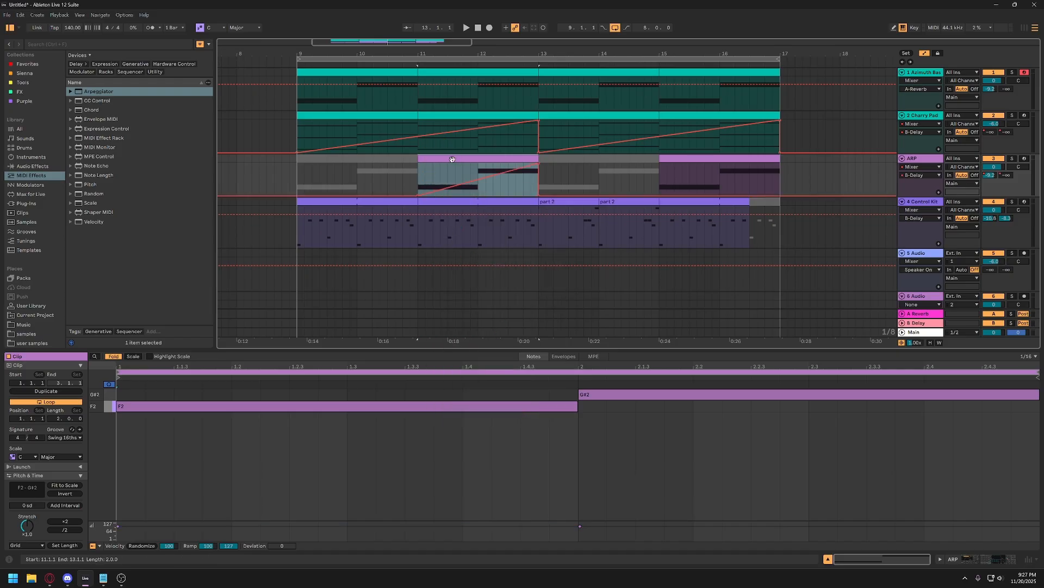
pyautogui.press('space')
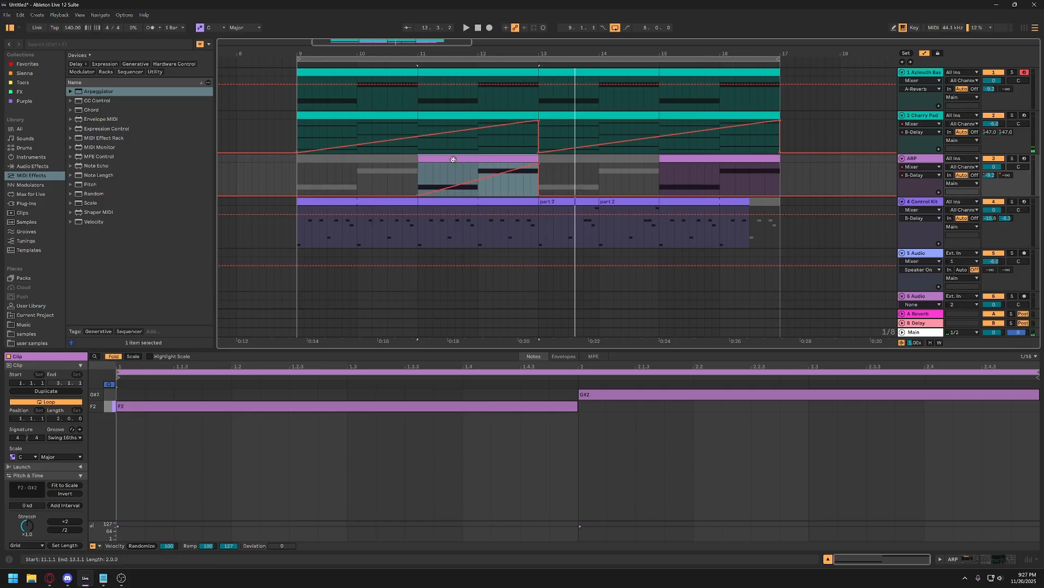
# Repeat the rising B-Delay ramp of the ARP clip at bars 11 to 13 on its clip from bar 15 to 17.
pyautogui.click(441, 179)
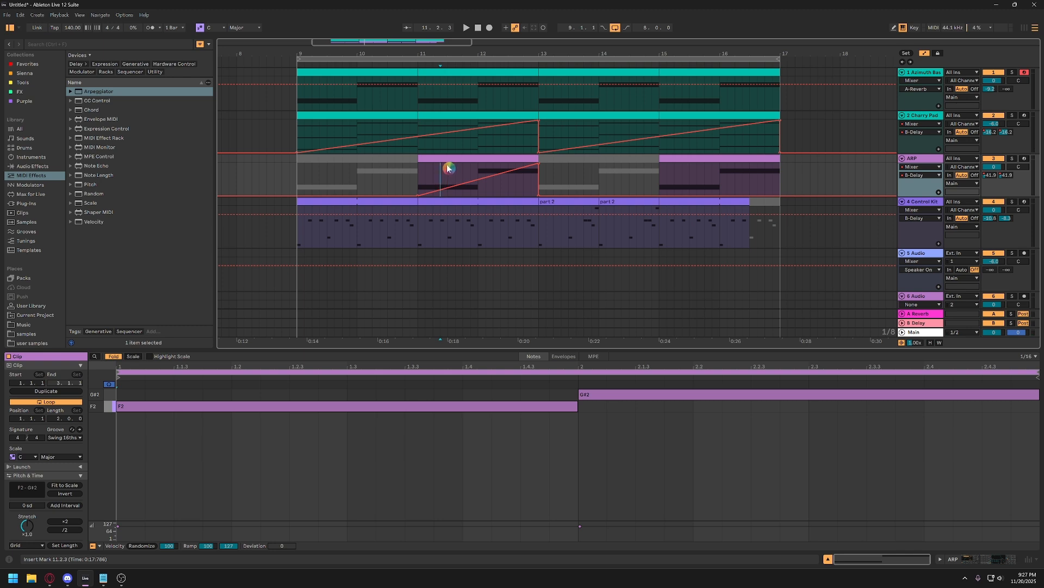
pyautogui.click(444, 157)
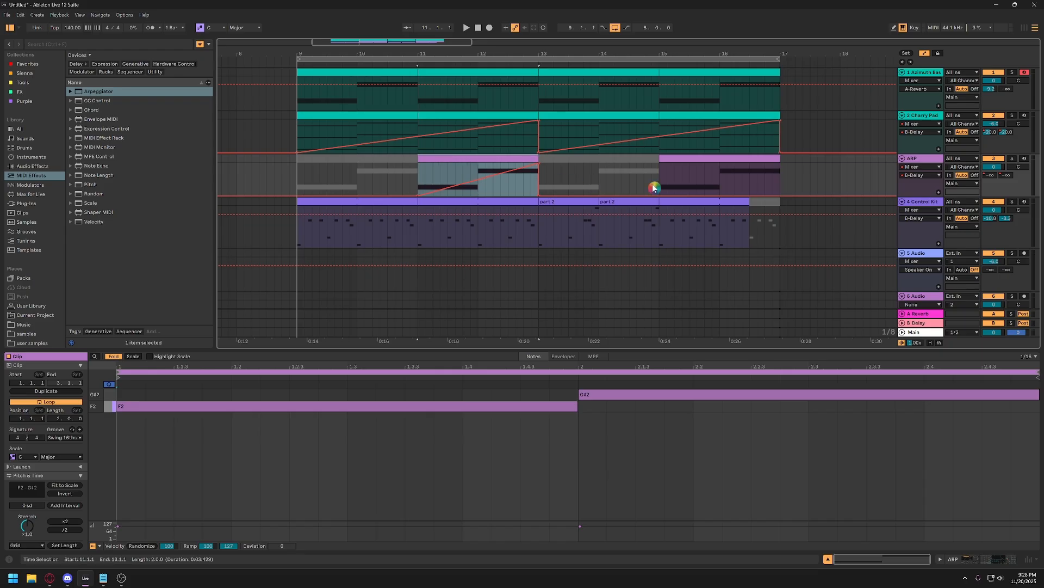
pyautogui.click(694, 159)
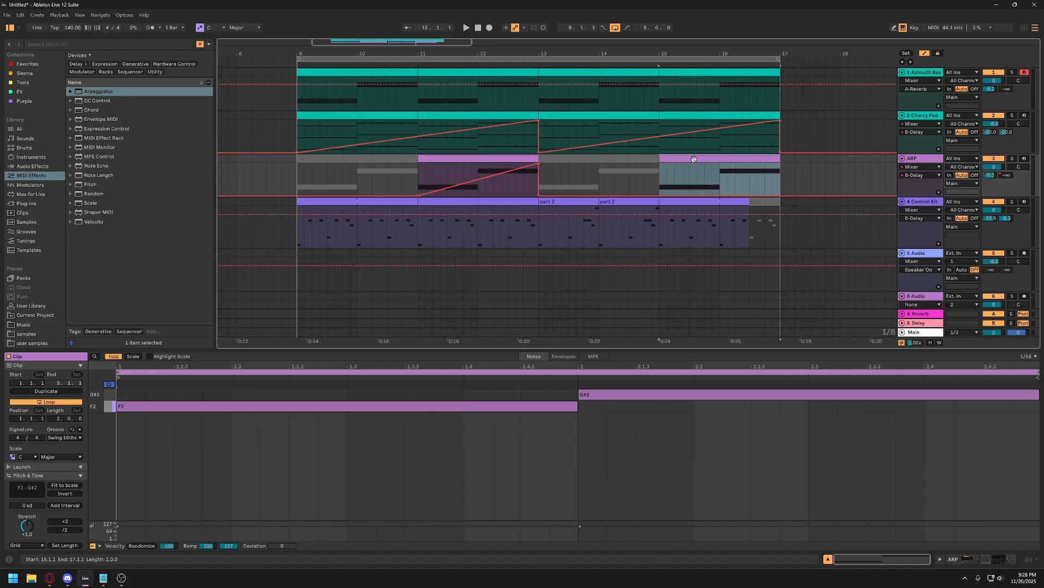
pyautogui.doubleClick(694, 159)
pyautogui.click(694, 160)
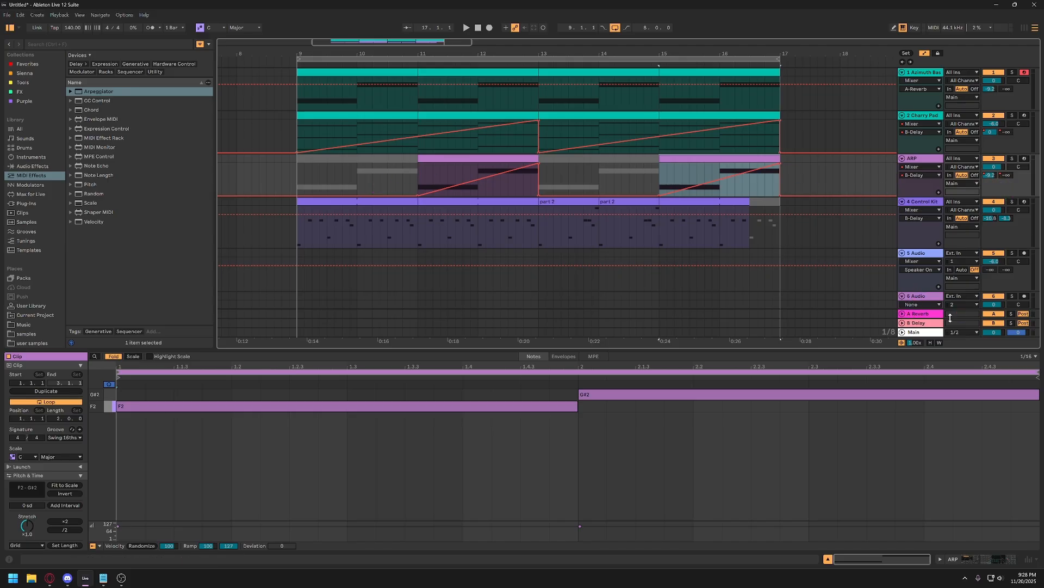
# Unfold the A Reverb return track, inspect the Reverb and Delay devices on the two return tracks, and fold it again.
pyautogui.click(903, 314)
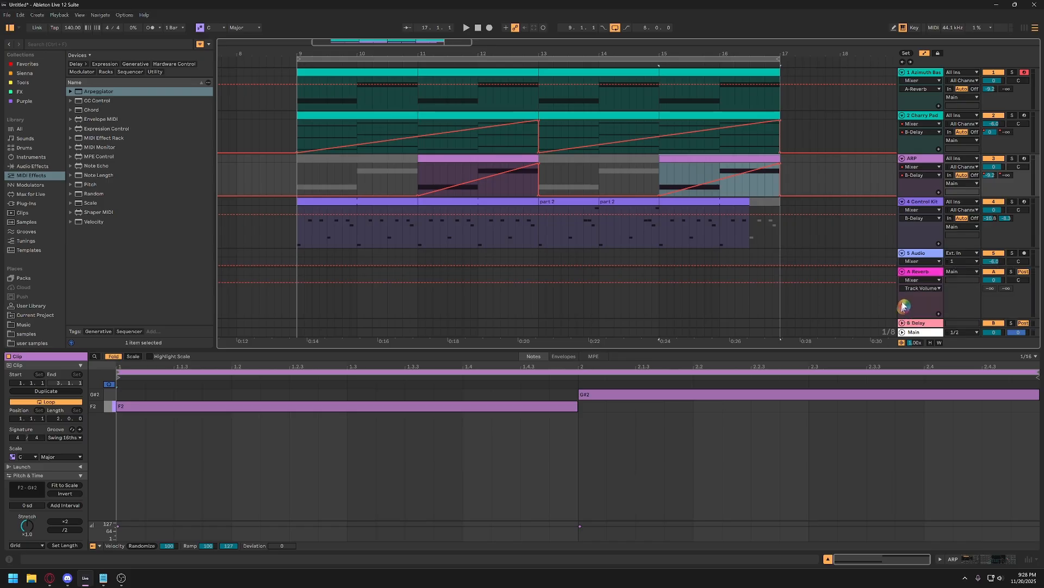
pyautogui.click(922, 272)
pyautogui.click(124, 467)
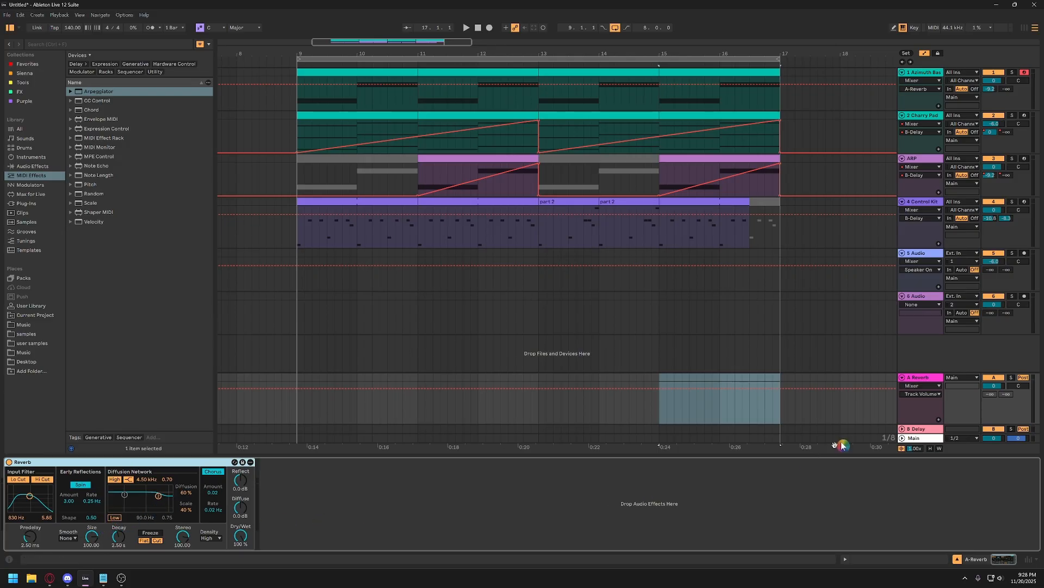
pyautogui.click(919, 429)
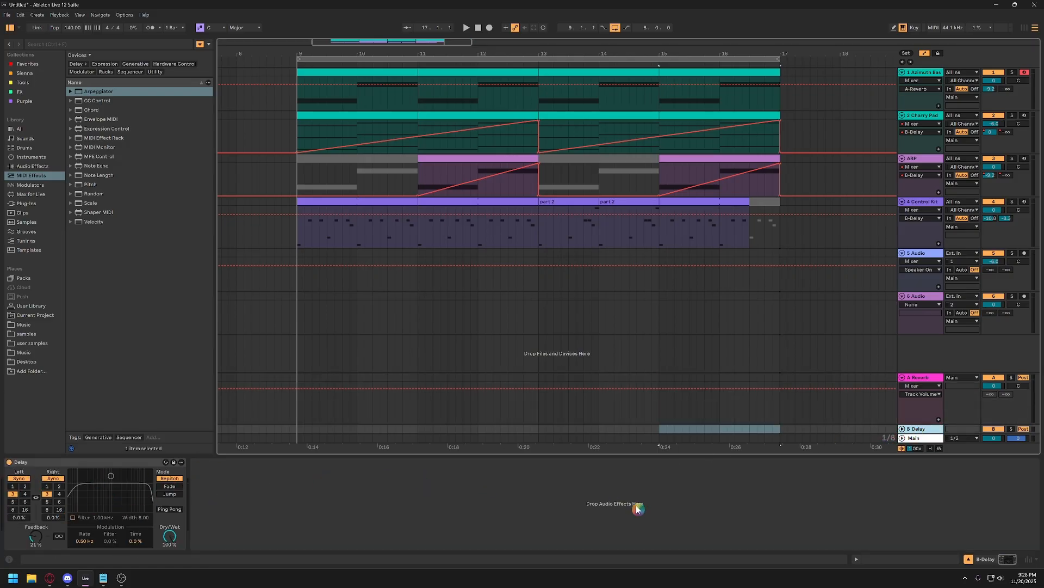
pyautogui.click(901, 377)
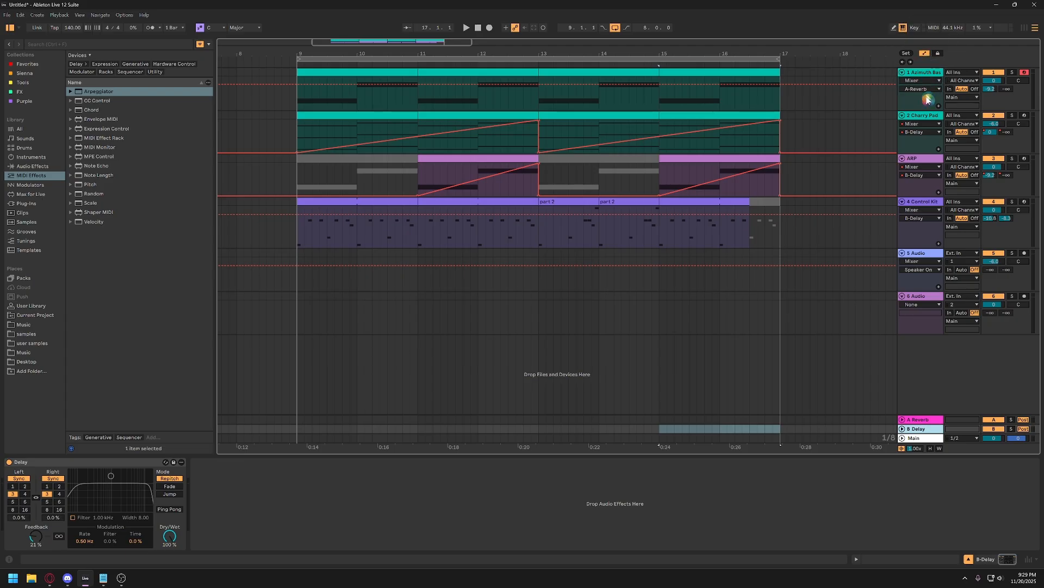
# Turn off automation mode so the arrangement tracks show plain clips without envelopes.
pyautogui.click(924, 54)
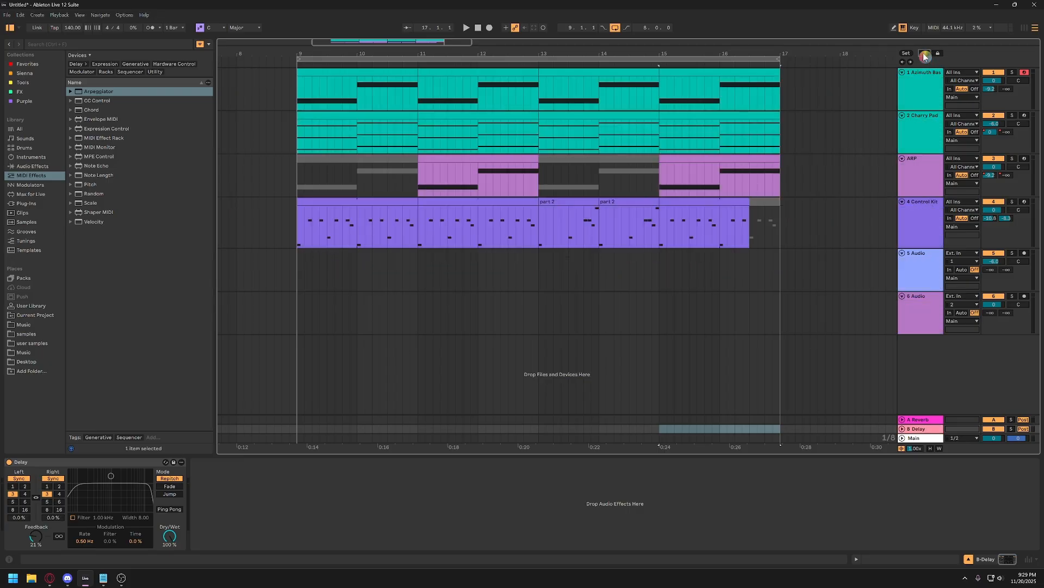
pyautogui.click(925, 56)
pyautogui.click(925, 56)
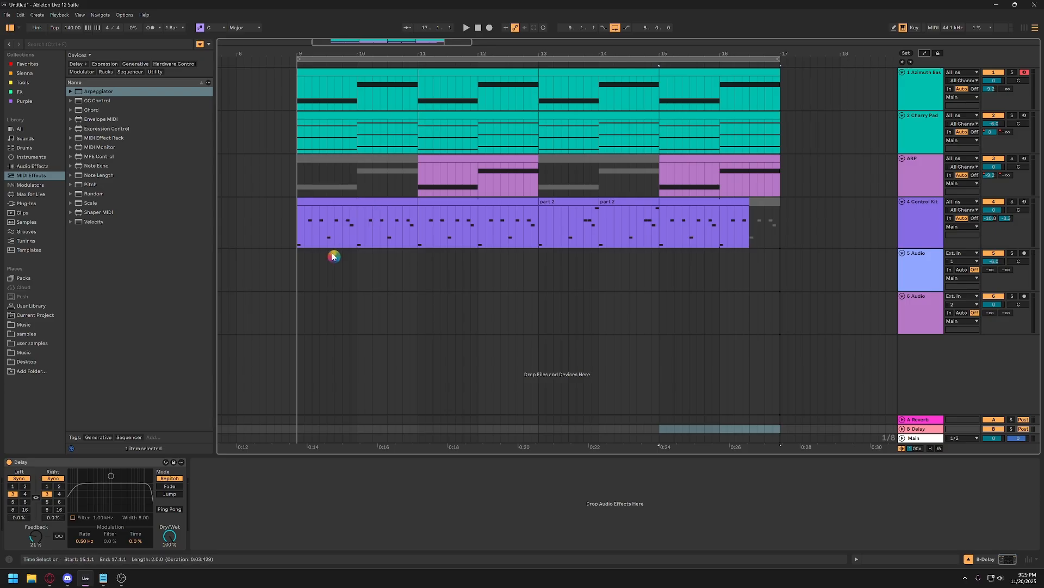
# Review the arranged clips on the ARP, Azimuth Bass and Control Kit tracks, including the two part 2 drum clips.
pyautogui.click(442, 177)
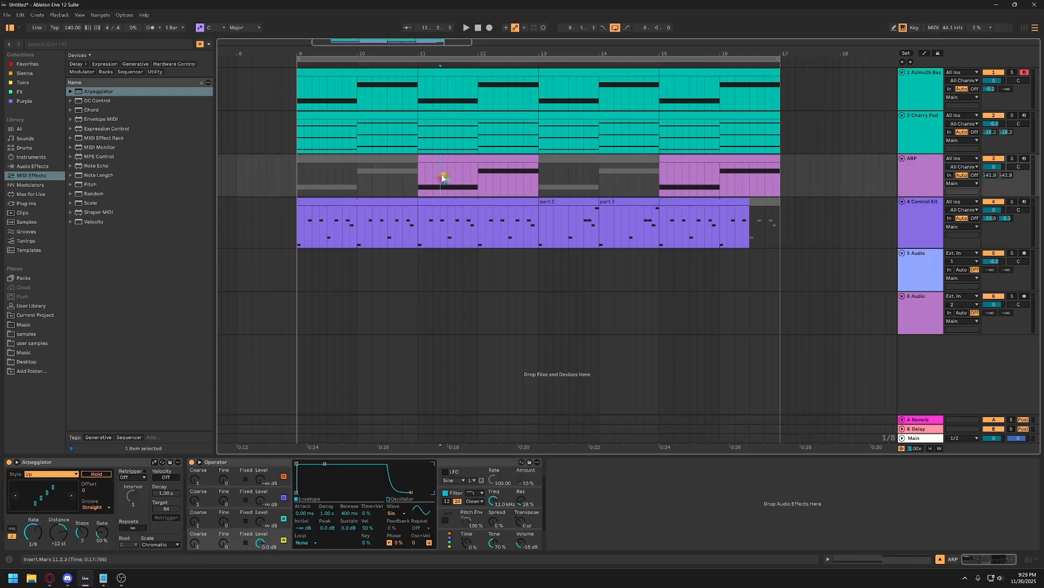
pyautogui.click(428, 167)
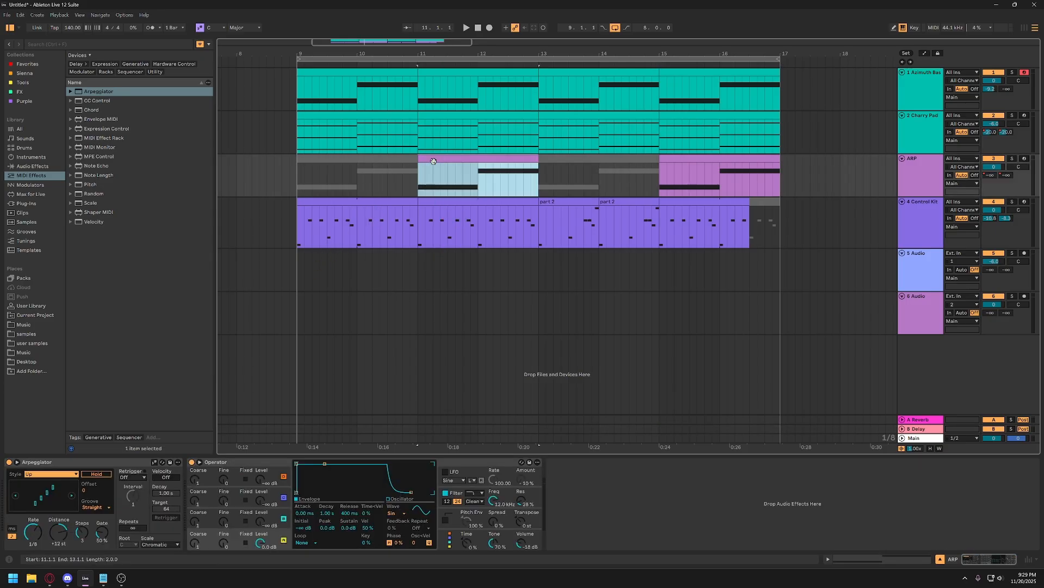
pyautogui.click(439, 88)
pyautogui.click(461, 86)
pyautogui.click(411, 83)
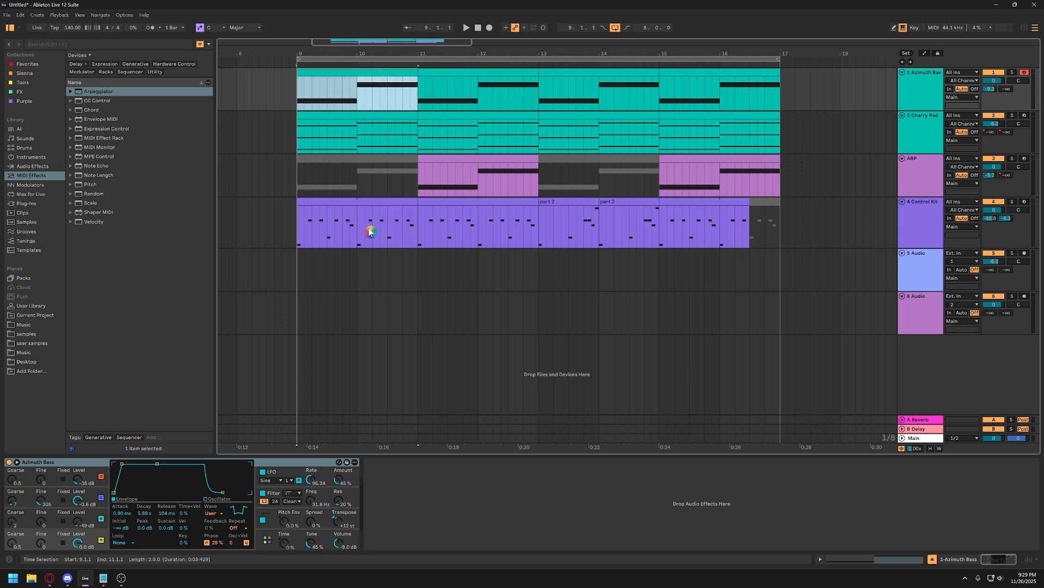
pyautogui.click(330, 199)
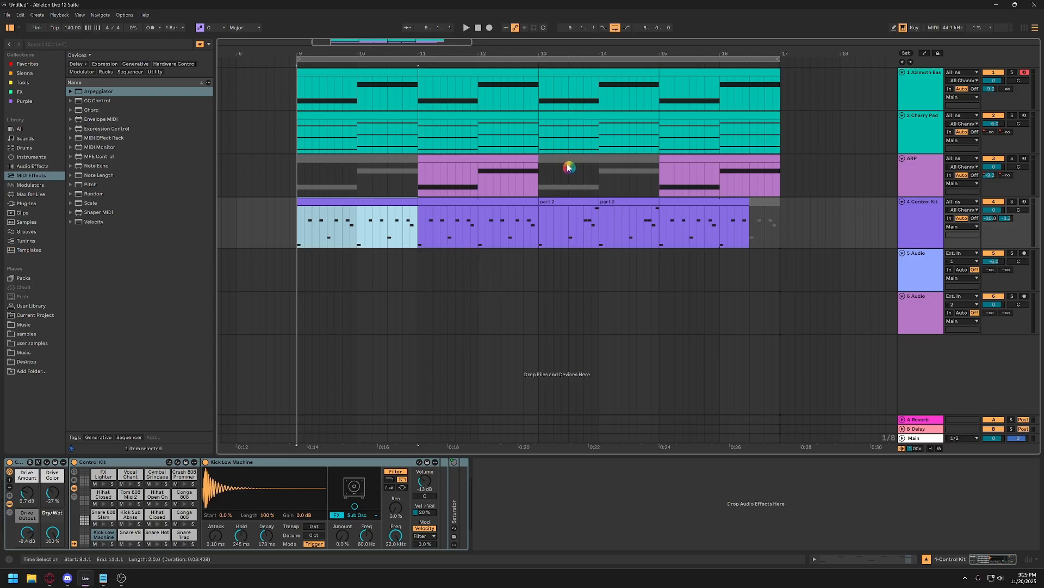
pyautogui.moveTo(533, 52); pyautogui.dragTo(534, 35)
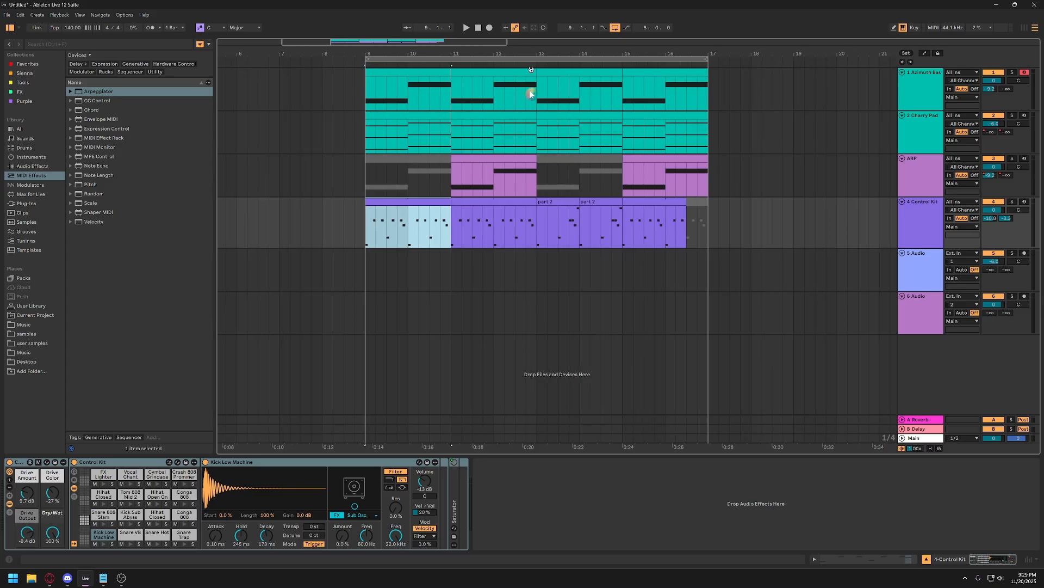
pyautogui.click(559, 209)
pyautogui.click(610, 200)
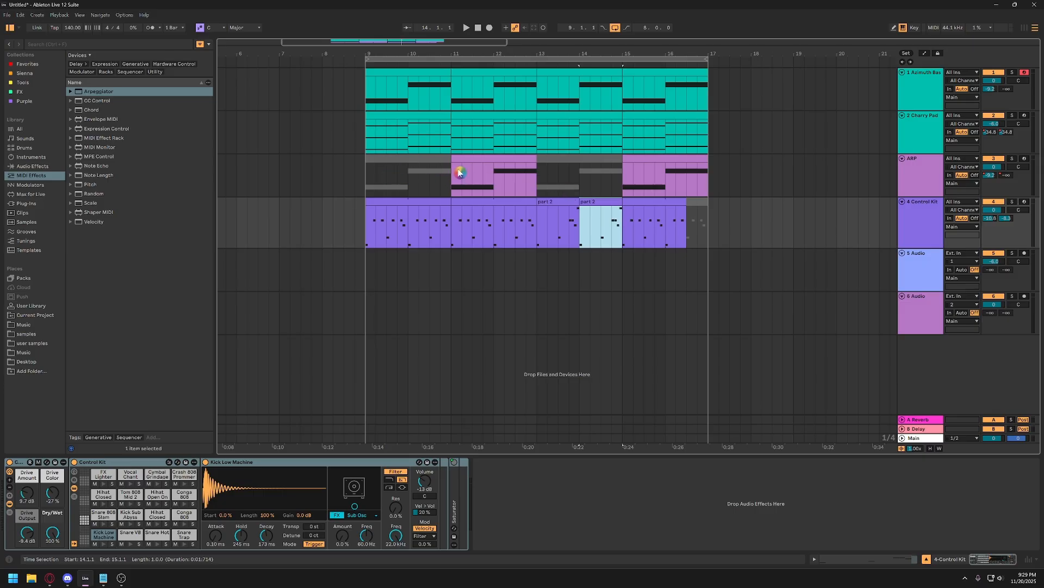
# Inspect the device chains of the ARP, Cherry Pad and Azimuth Bass tracks one after another.
pyautogui.click(922, 174)
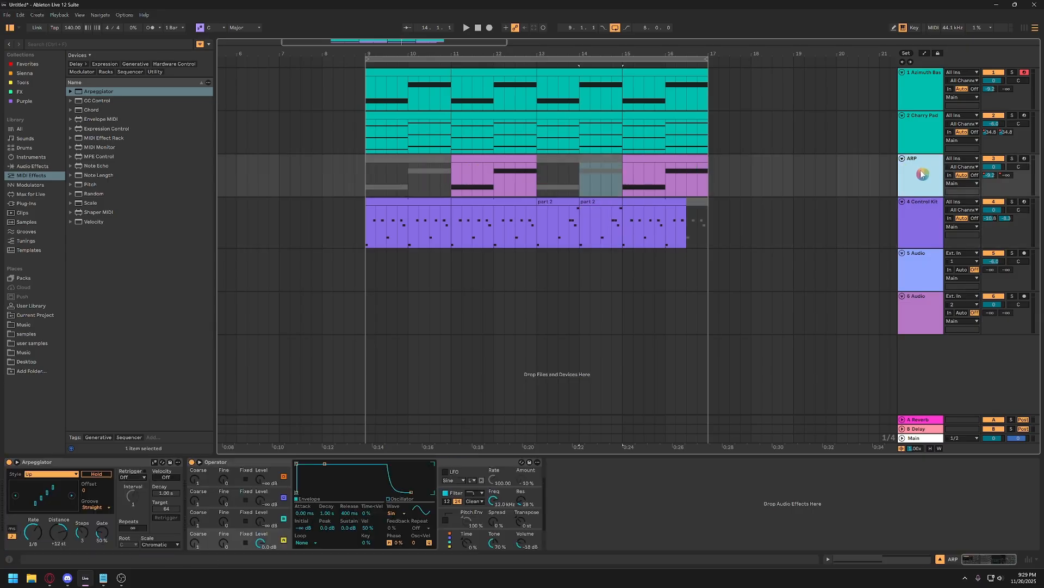
pyautogui.click(76, 464)
pyautogui.click(931, 132)
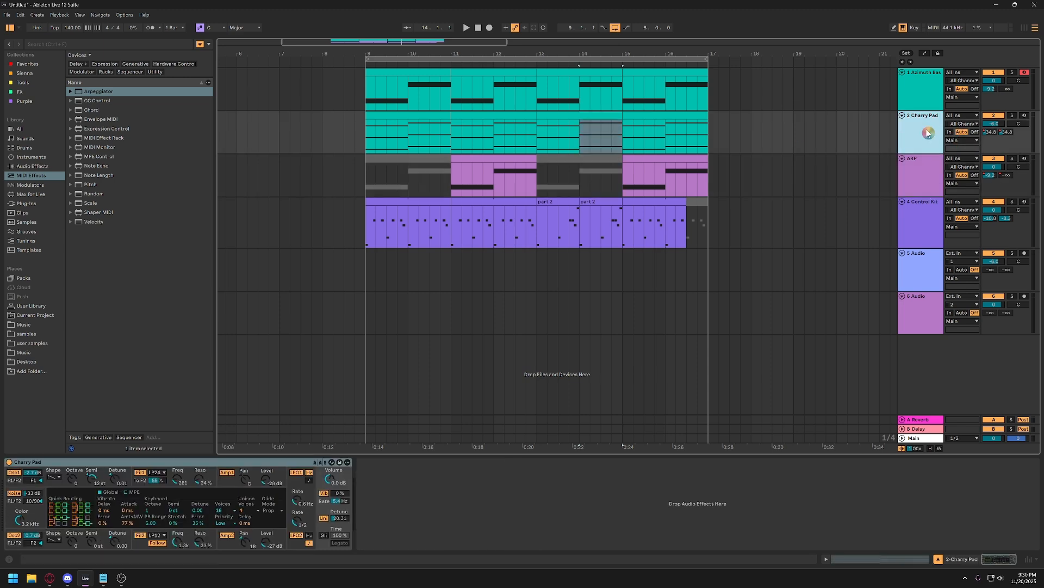
pyautogui.click(908, 102)
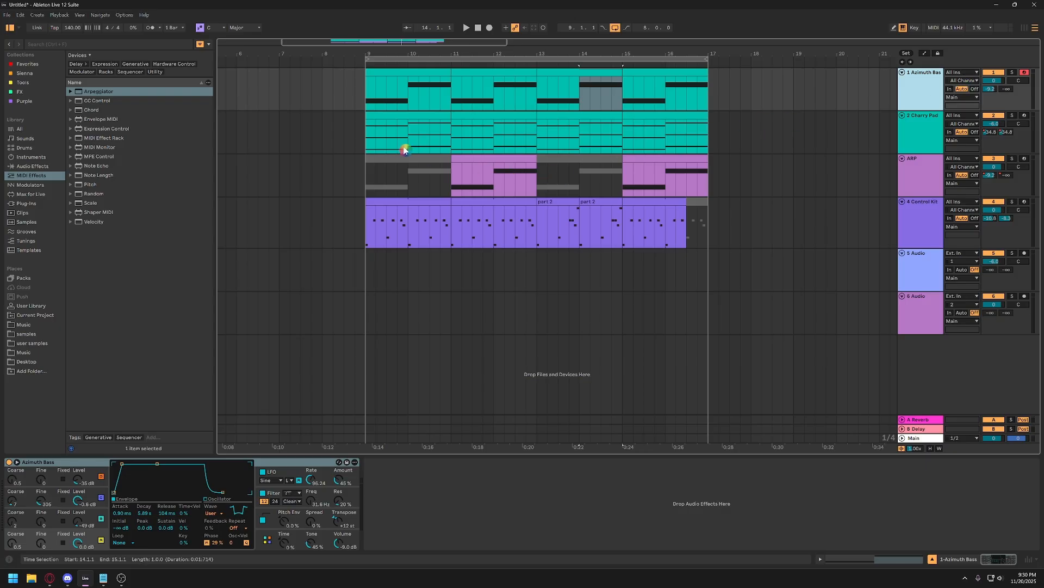
pyautogui.click(363, 142)
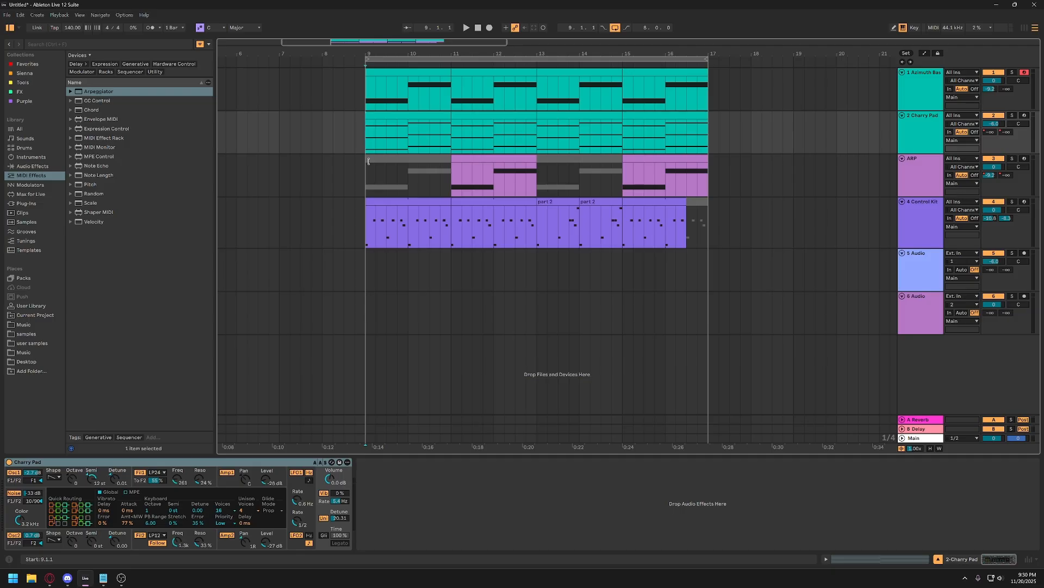
pyautogui.click(394, 203)
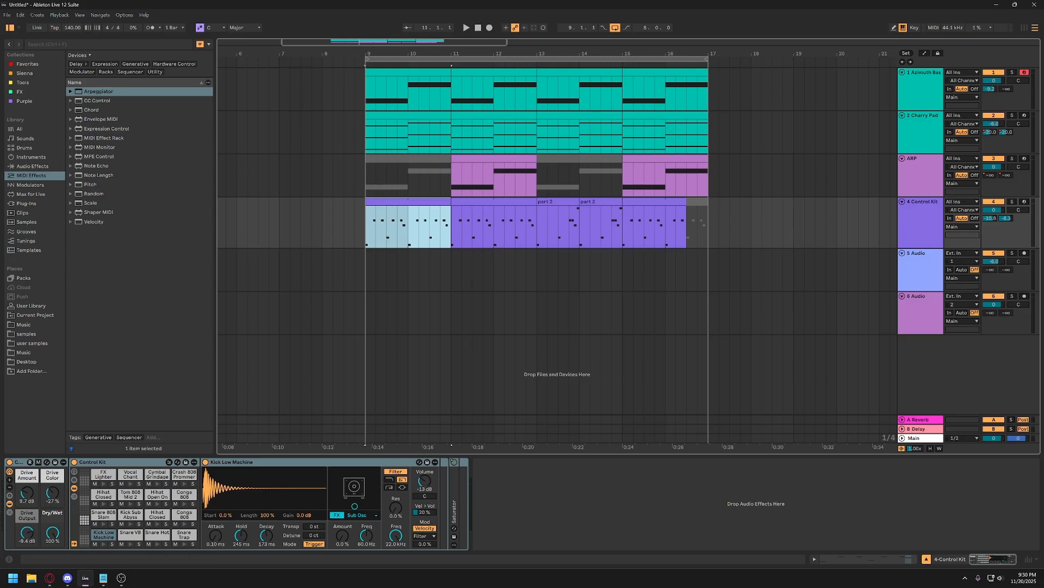
pyautogui.hotkey('alt', 'Tab')
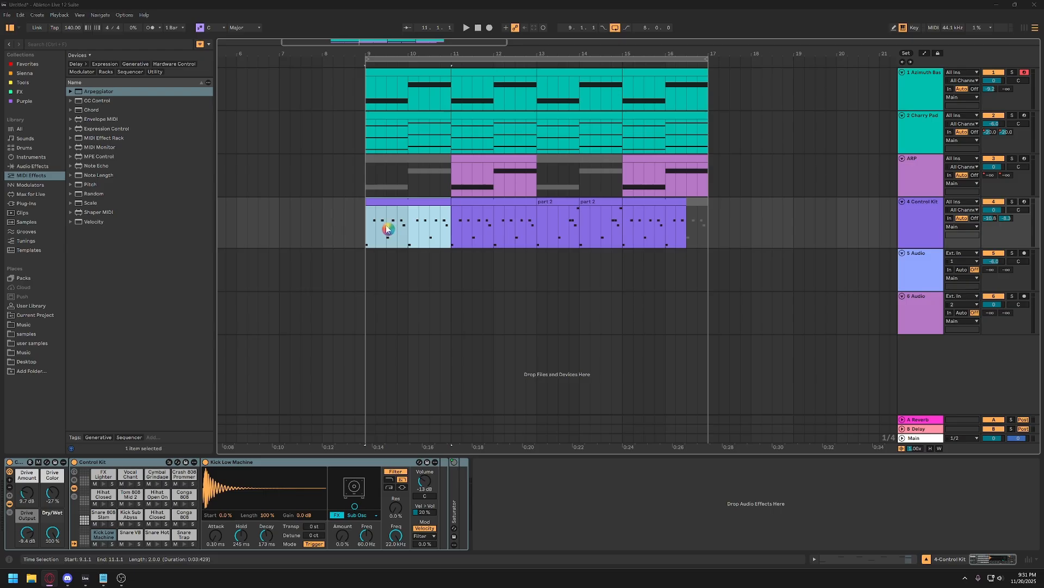
pyautogui.click(367, 232)
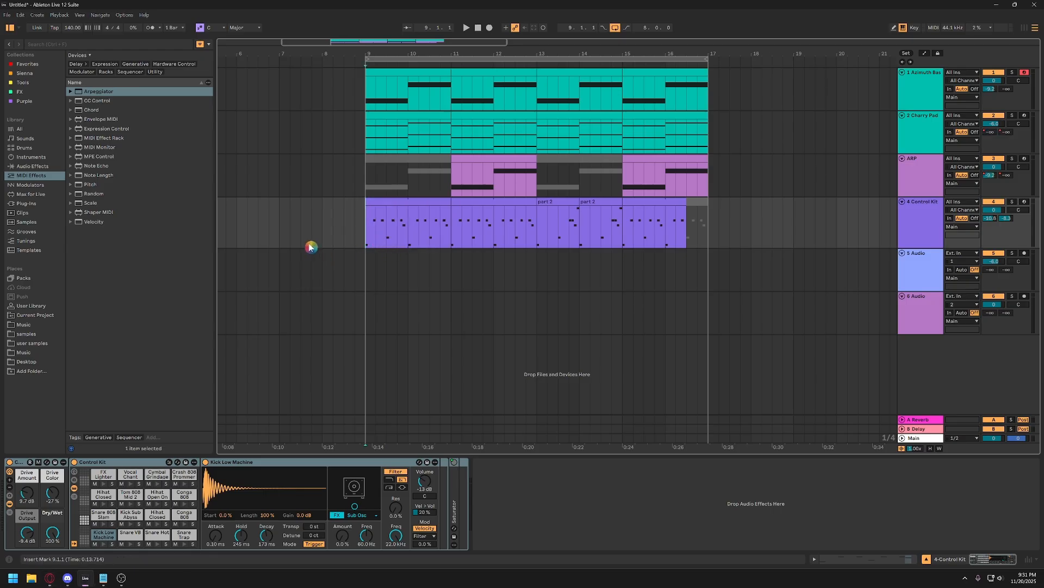
# Browse the Instruments, Drums and Sounds libraries, filtering the sounds by Ambience & FX and by Piano & Keys.
pyautogui.click(33, 156)
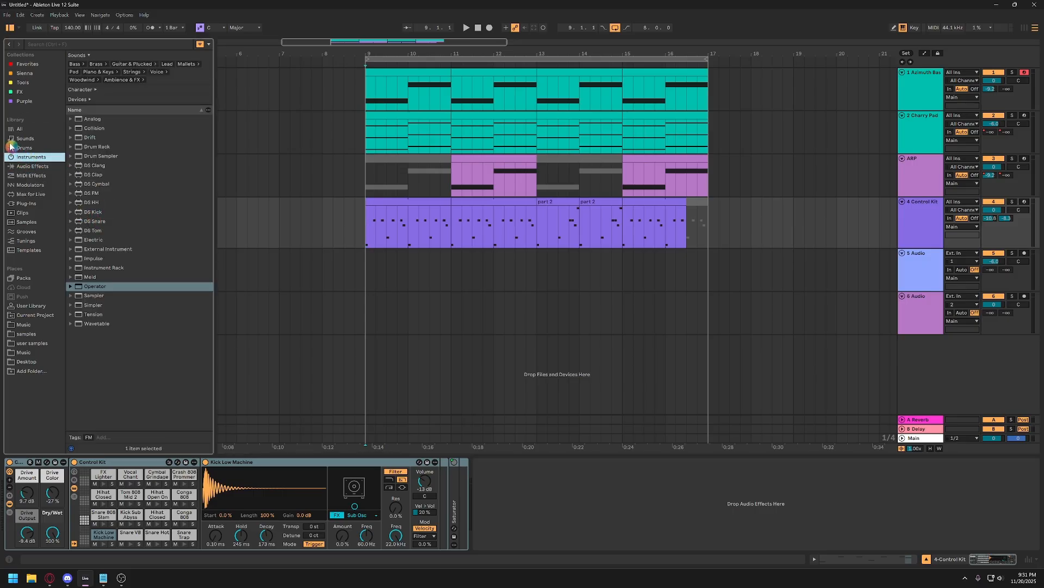
pyautogui.click(33, 148)
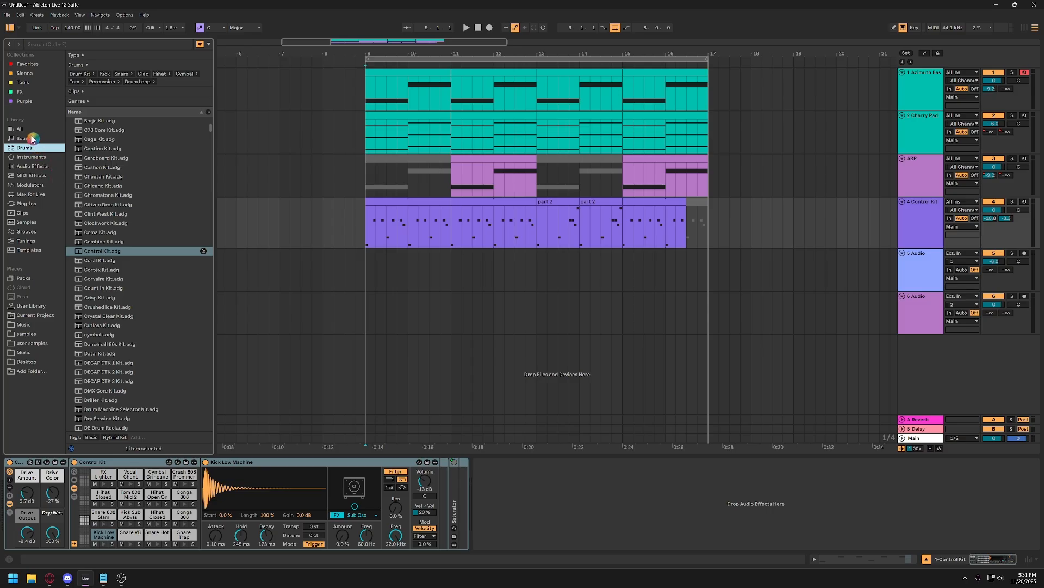
pyautogui.click(33, 139)
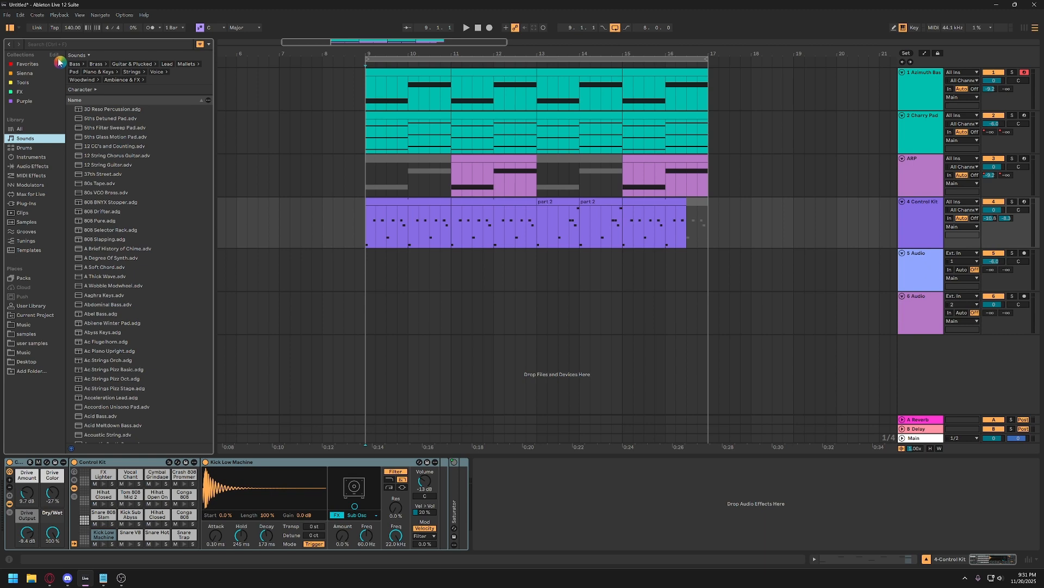
pyautogui.click(50, 45)
pyautogui.press('ctrl')
pyautogui.click(128, 79)
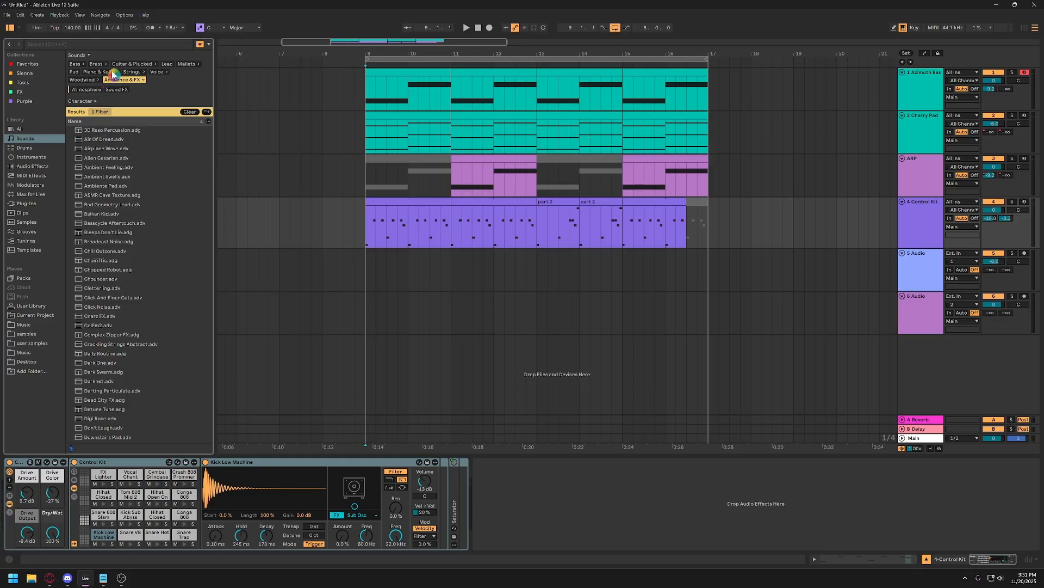
pyautogui.click(112, 72)
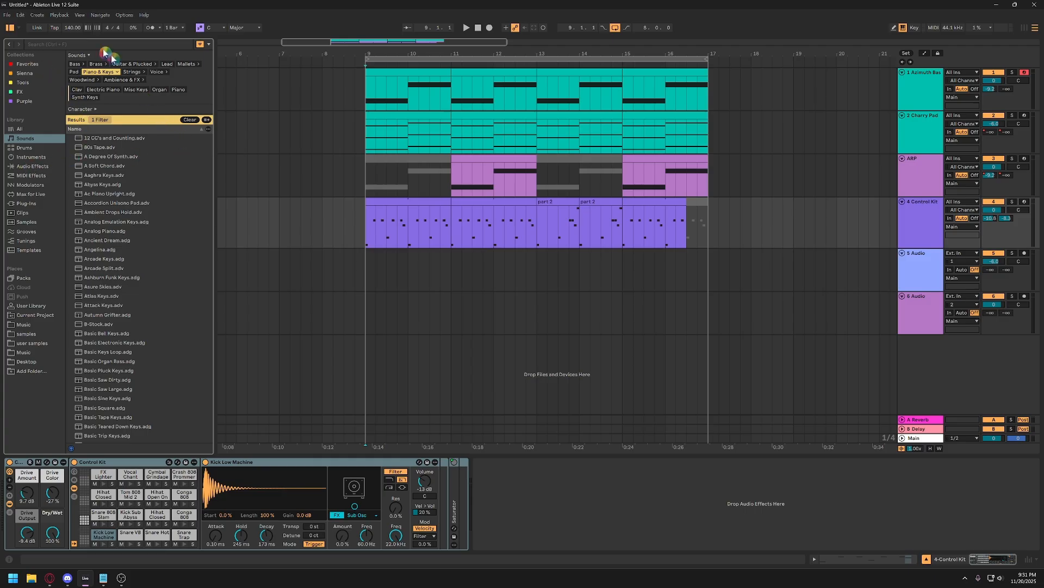
# Search the browser for "bass" and look through the matches in Sounds, Instruments and Audio Effects.
pyautogui.click(42, 46)
pyautogui.click(46, 48)
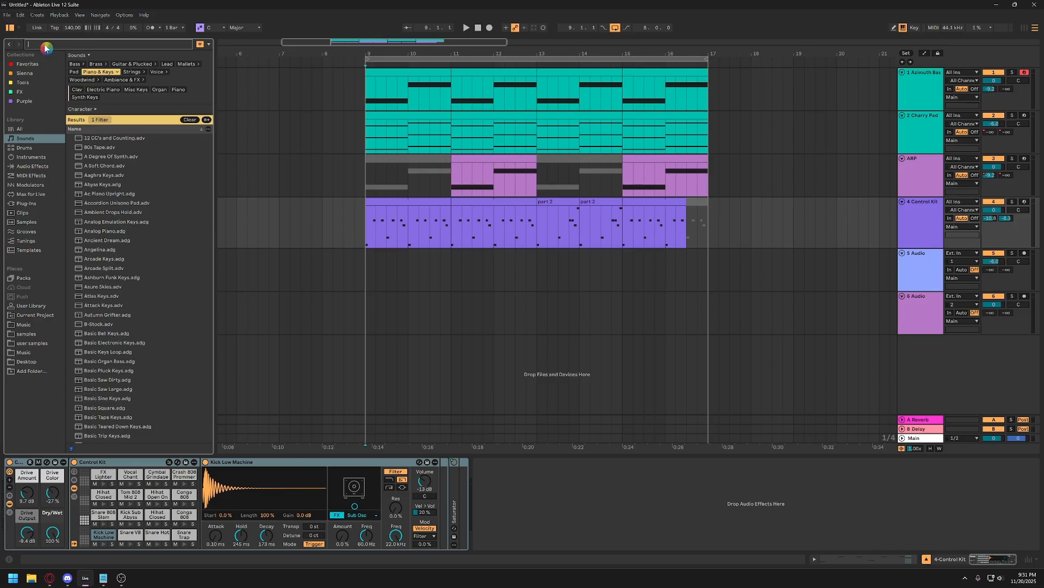
pyautogui.write('bass')
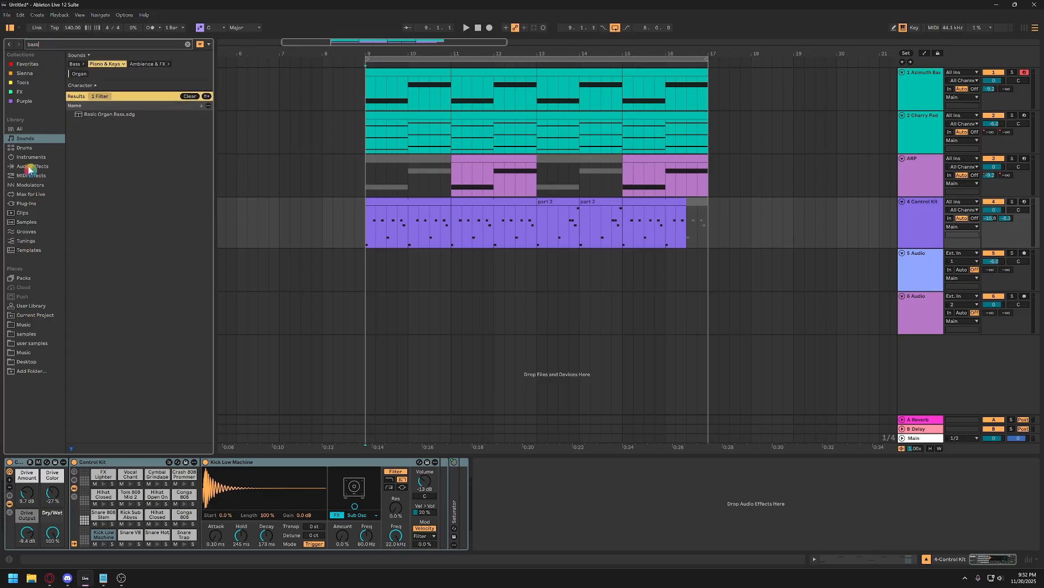
pyautogui.click(32, 159)
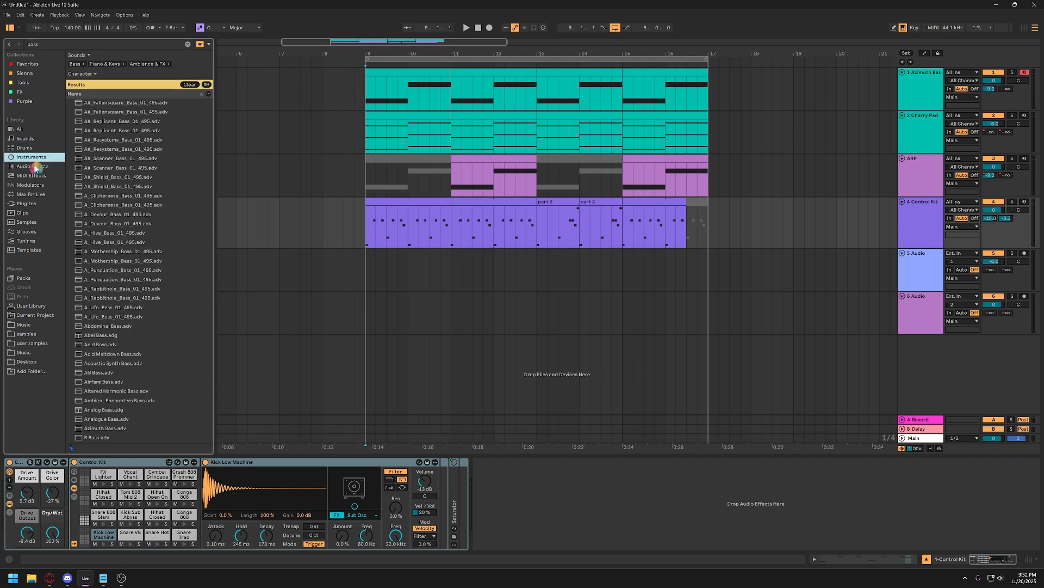
pyautogui.scroll(-3, 113, 293)
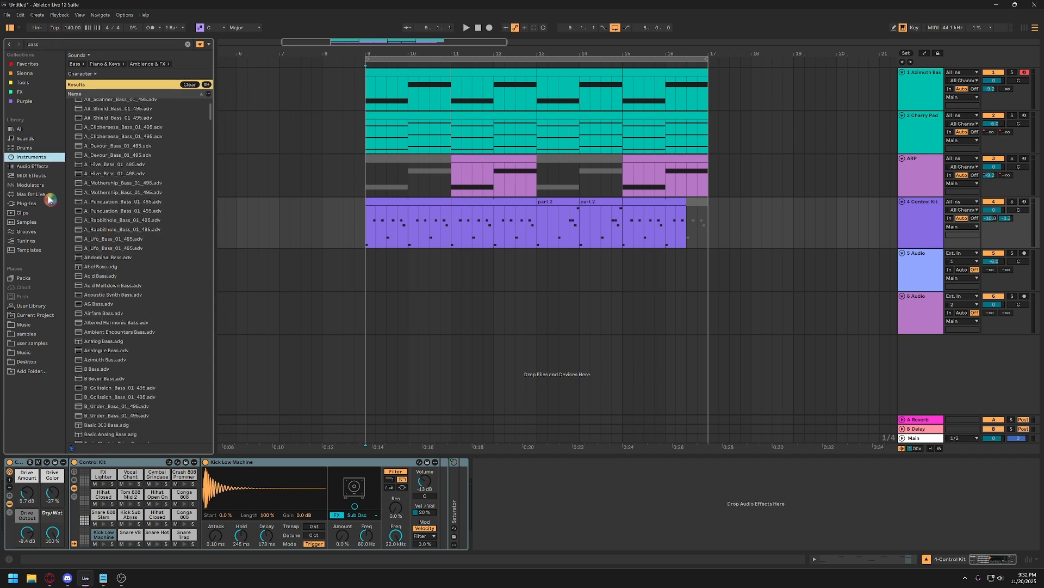
pyautogui.click(36, 166)
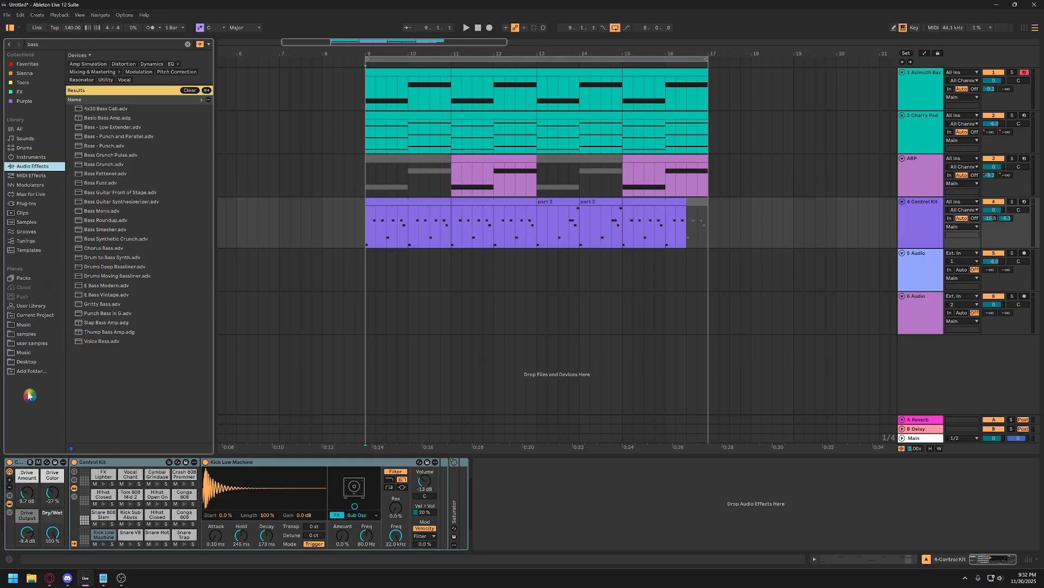
# Open the dialog for adding a folder to the browser's places and cancel it.
pyautogui.click(16, 372)
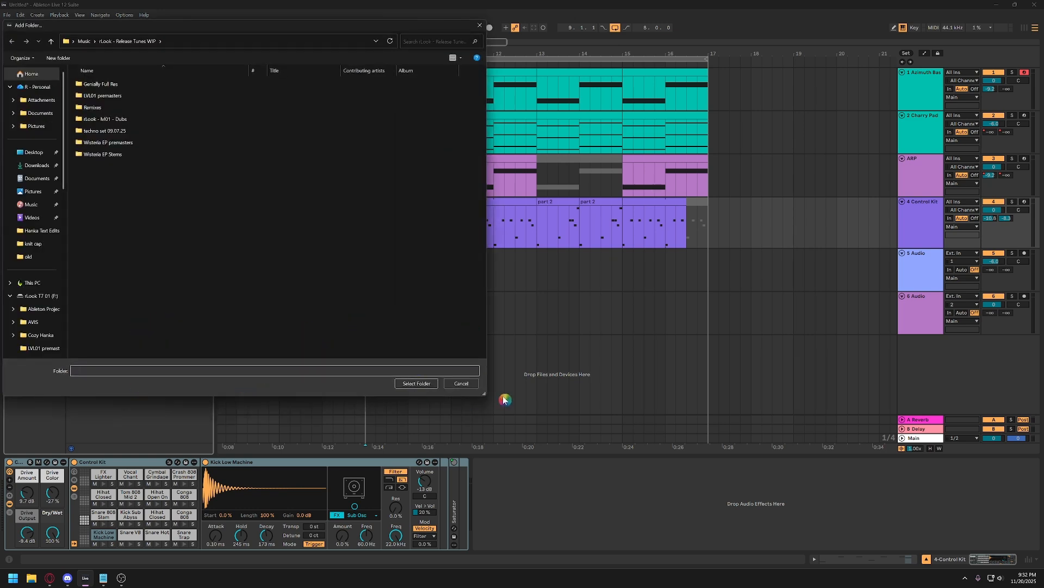
pyautogui.click(469, 384)
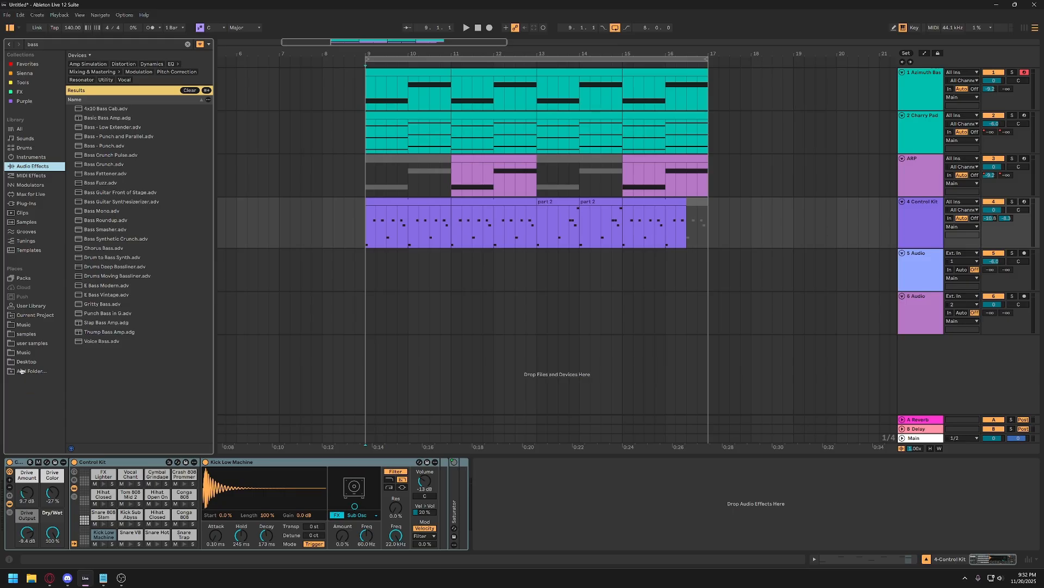
# View the samples folder with the "bass" search cleared, and return to the Instruments library.
pyautogui.click(25, 334)
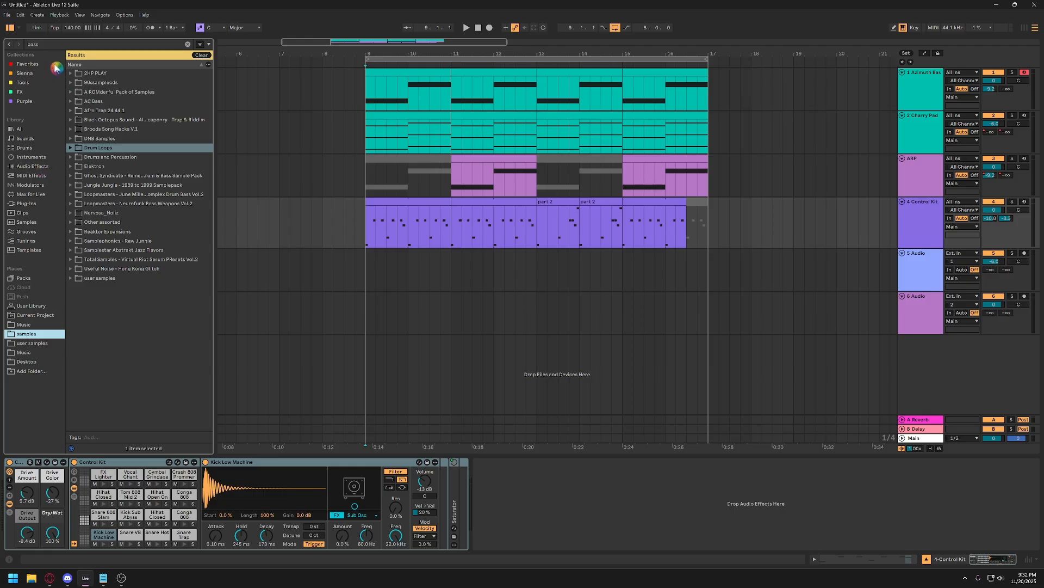
pyautogui.click(190, 48)
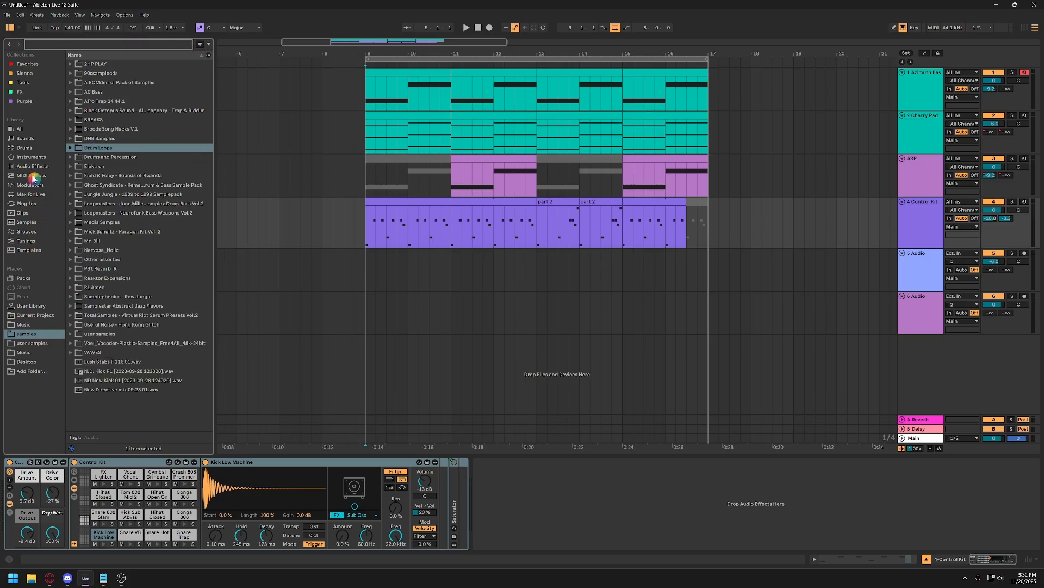
pyautogui.click(41, 157)
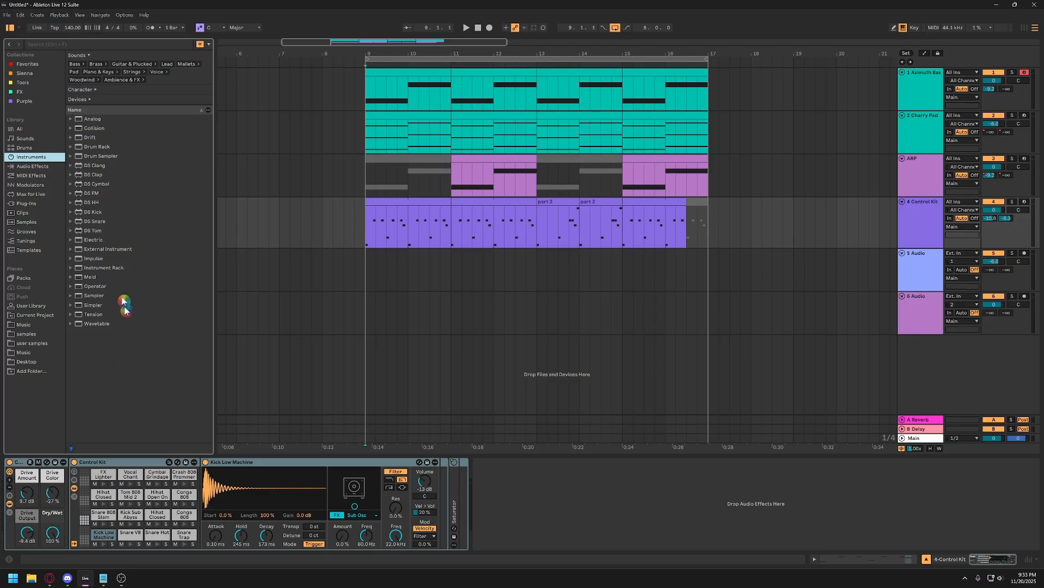
pyautogui.click(62, 46)
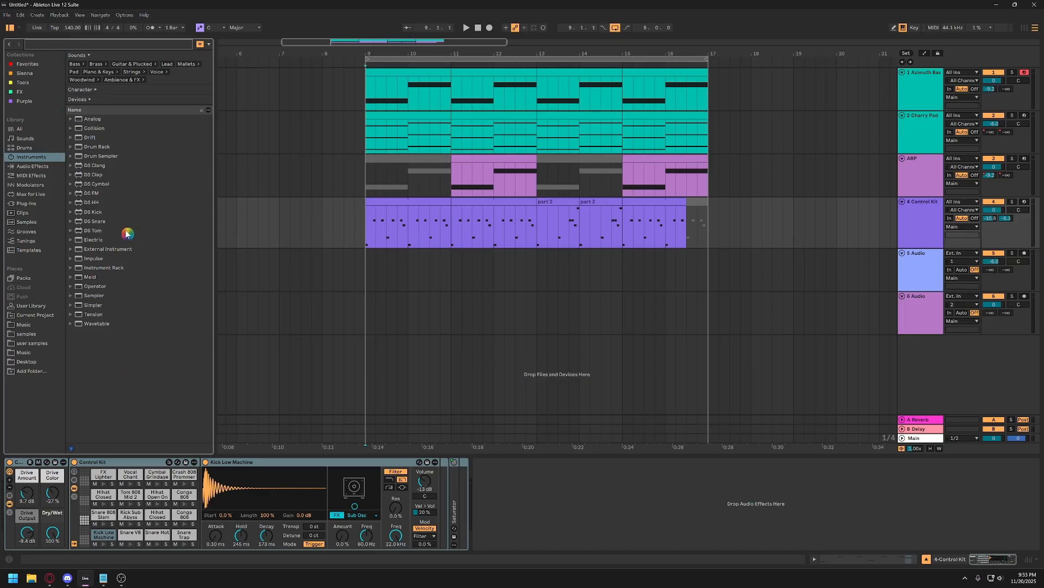
# Browse the installed third-party plug-ins in the browser's Plug-Ins library.
pyautogui.click(369, 231)
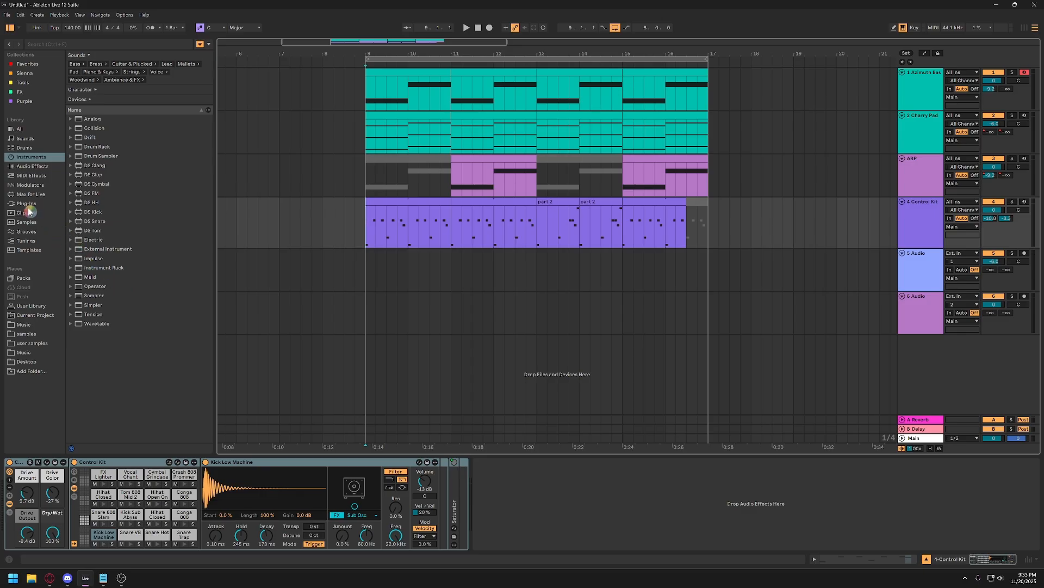
pyautogui.press('ctrl')
pyautogui.press('ctrl')
pyautogui.press('ctrl')
pyautogui.click(27, 203)
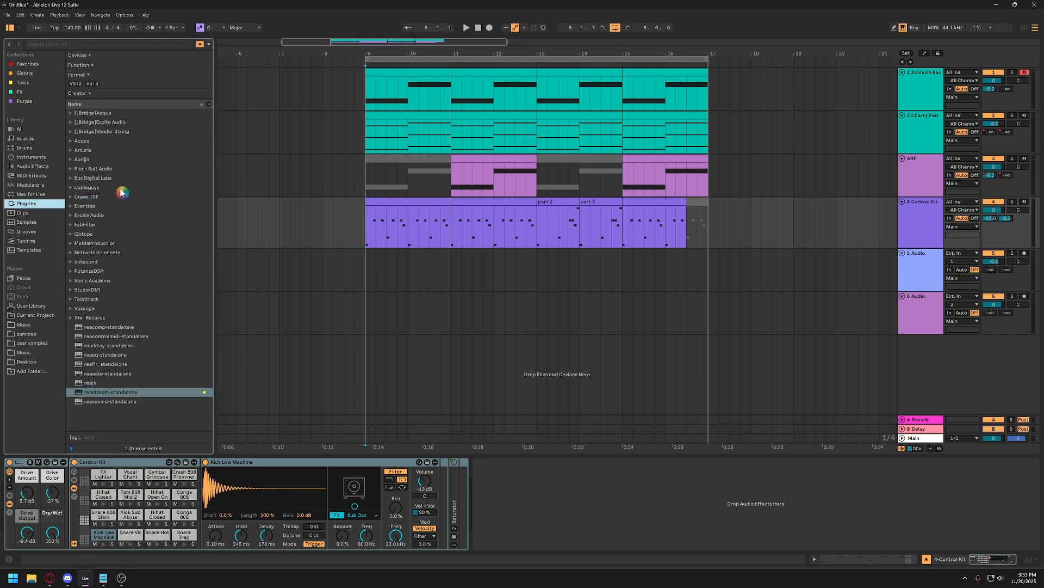
pyautogui.click(322, 234)
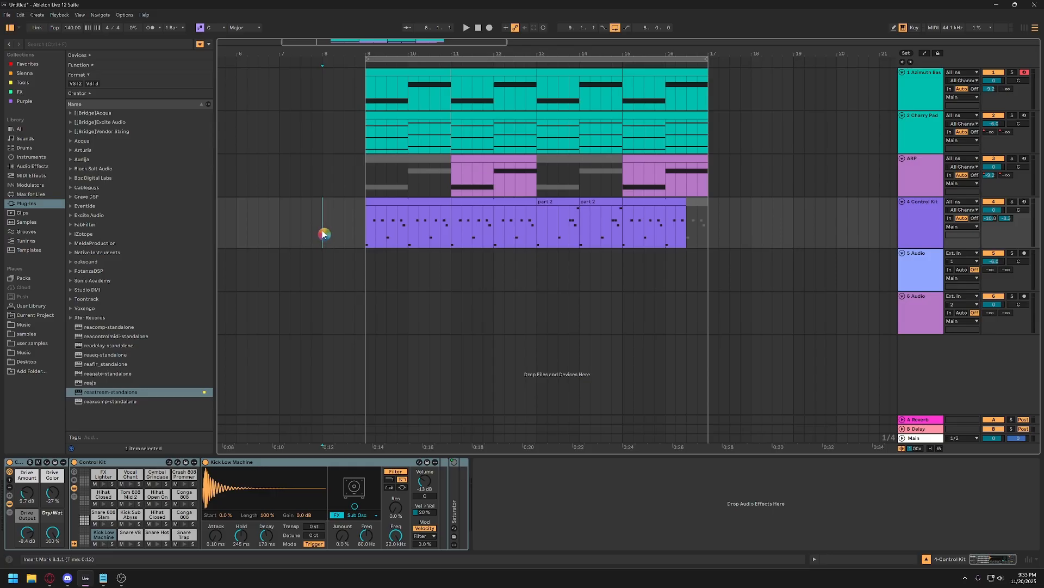
# Review the VST2 and VST3 folder options in the Plug-Ins settings, rescan the plug-ins and close the settings.
pyautogui.hotkey('ctrl', ',')
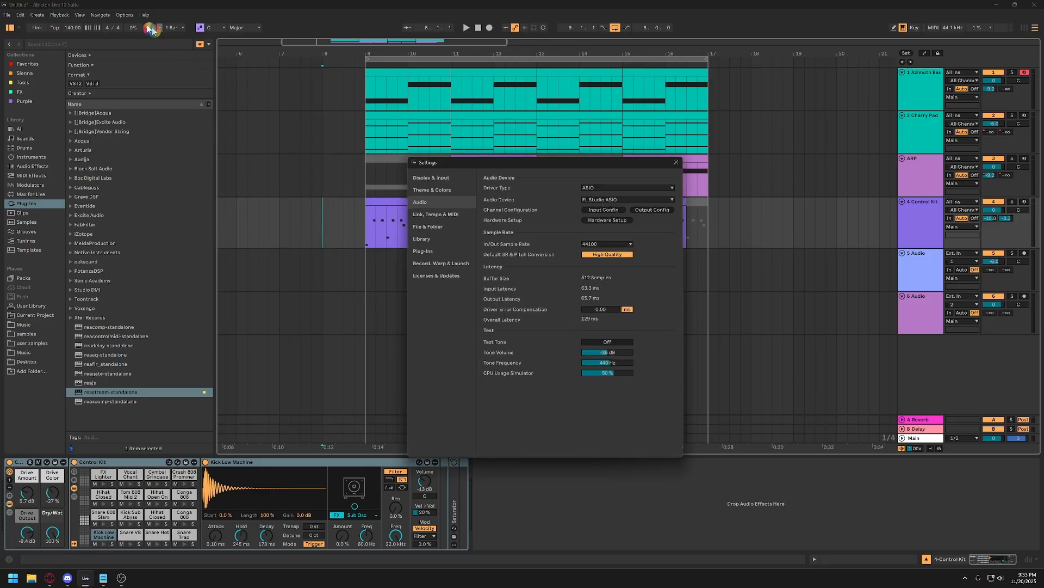
pyautogui.click(124, 14)
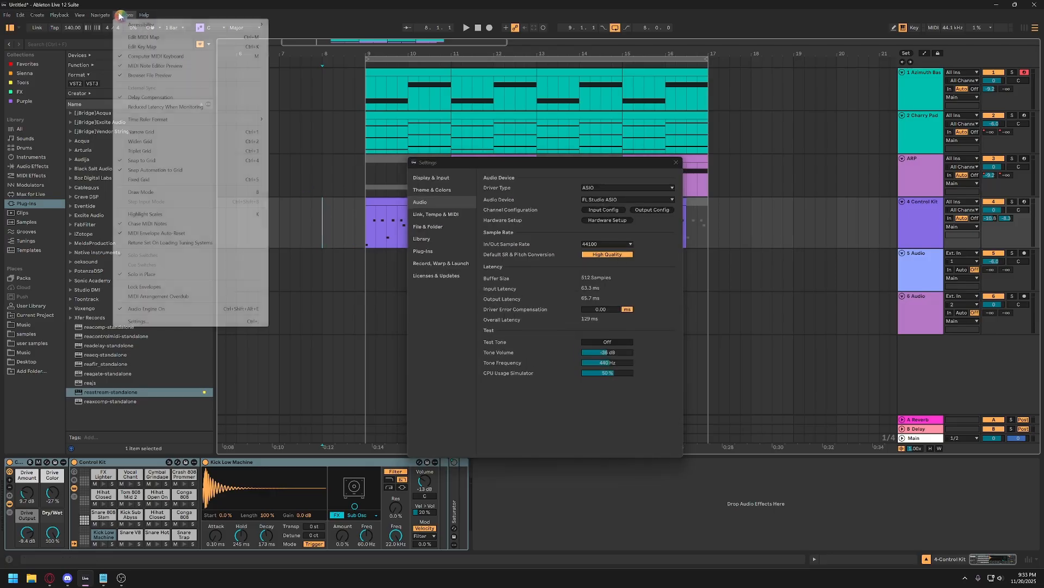
pyautogui.click(168, 321)
pyautogui.moveTo(565, 166); pyautogui.dragTo(527, 164)
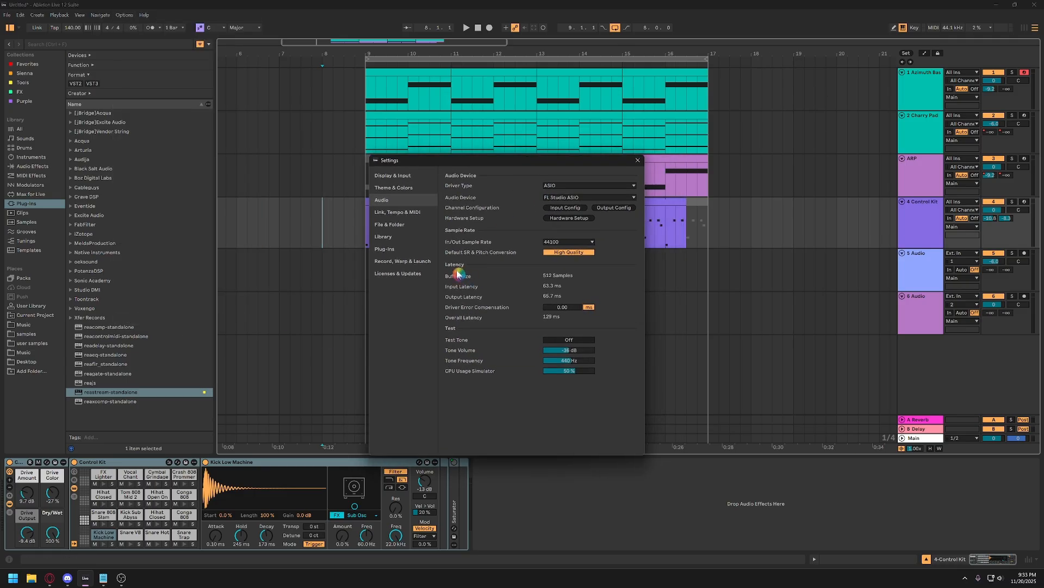
pyautogui.click(385, 250)
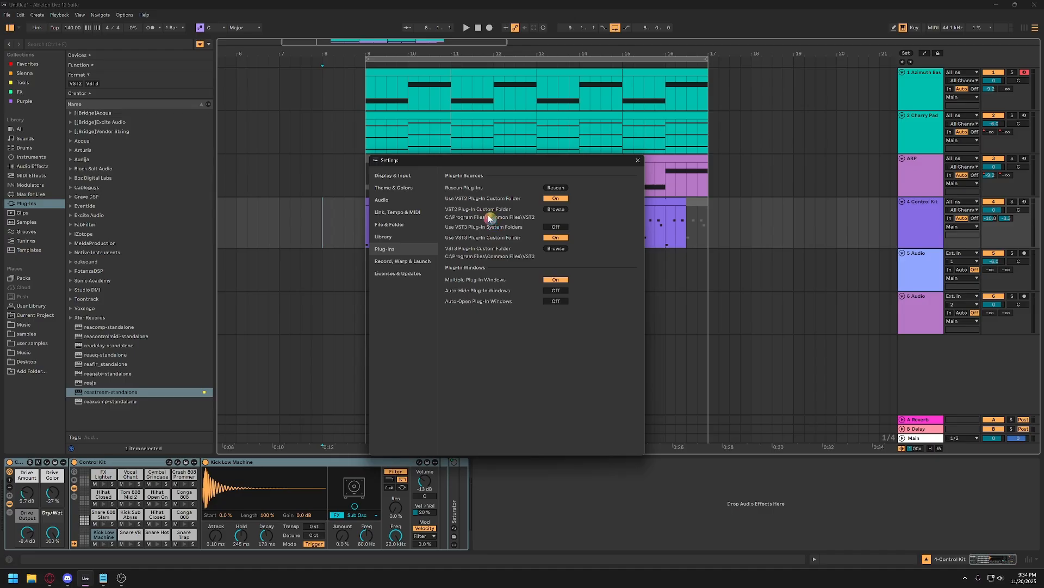
pyautogui.click(488, 218)
pyautogui.click(566, 188)
pyautogui.click(637, 160)
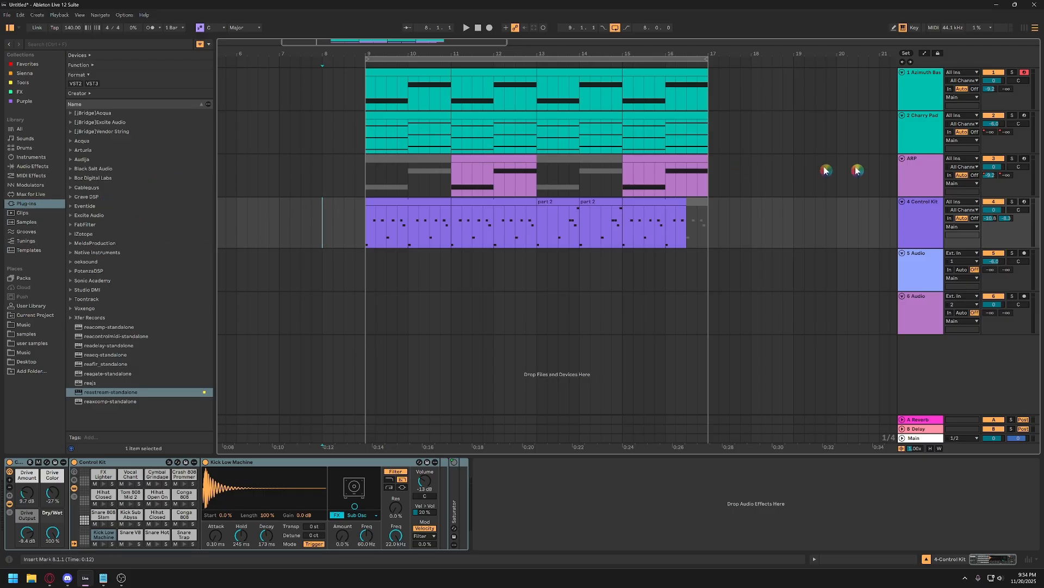
# Add FabFilter Pro-Q 3 from the FabFilter plug-ins to the Cherry Pad track.
pyautogui.click(923, 141)
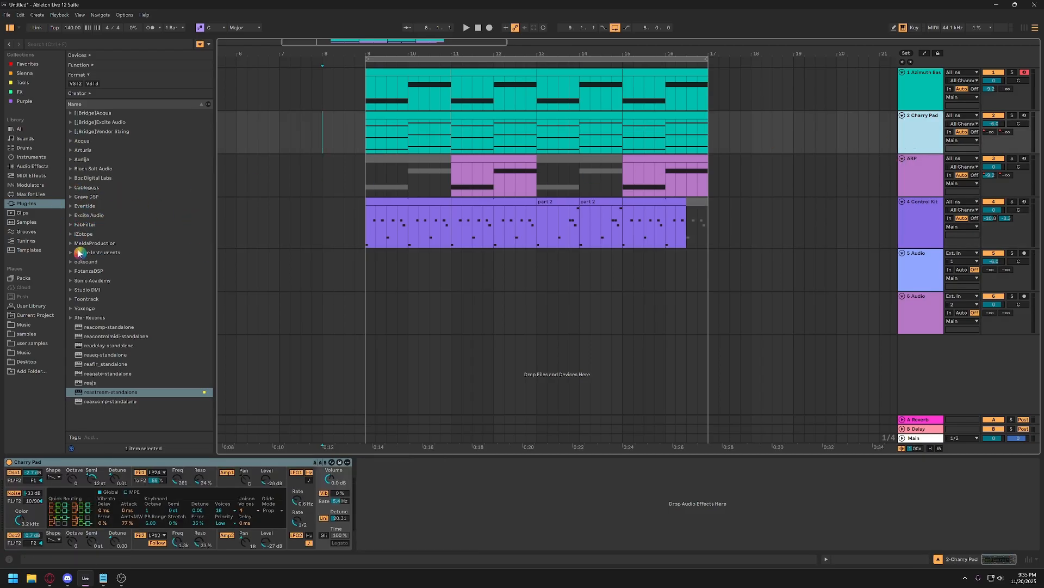
pyautogui.click(73, 226)
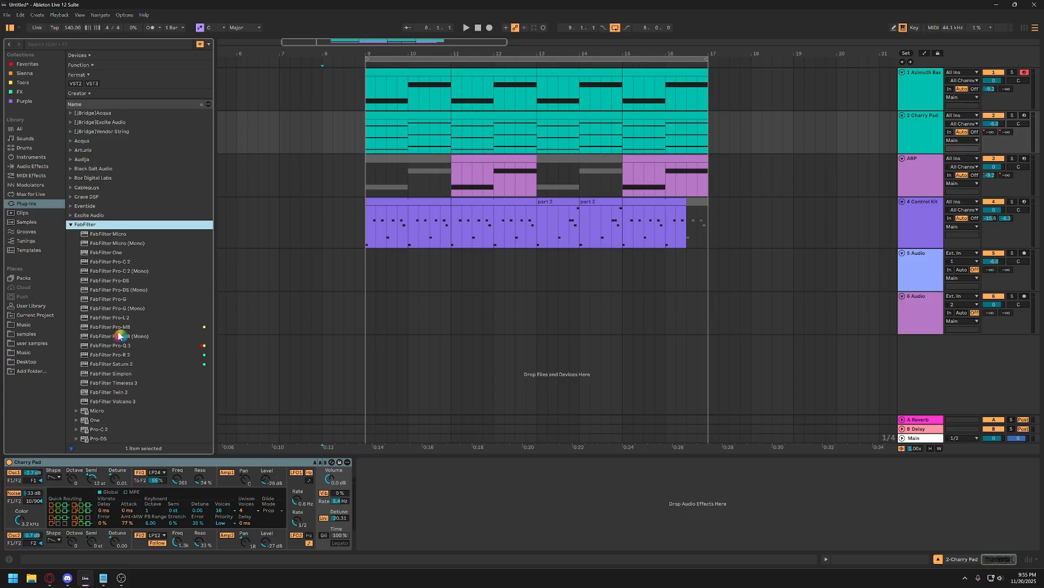
pyautogui.doubleClick(109, 344)
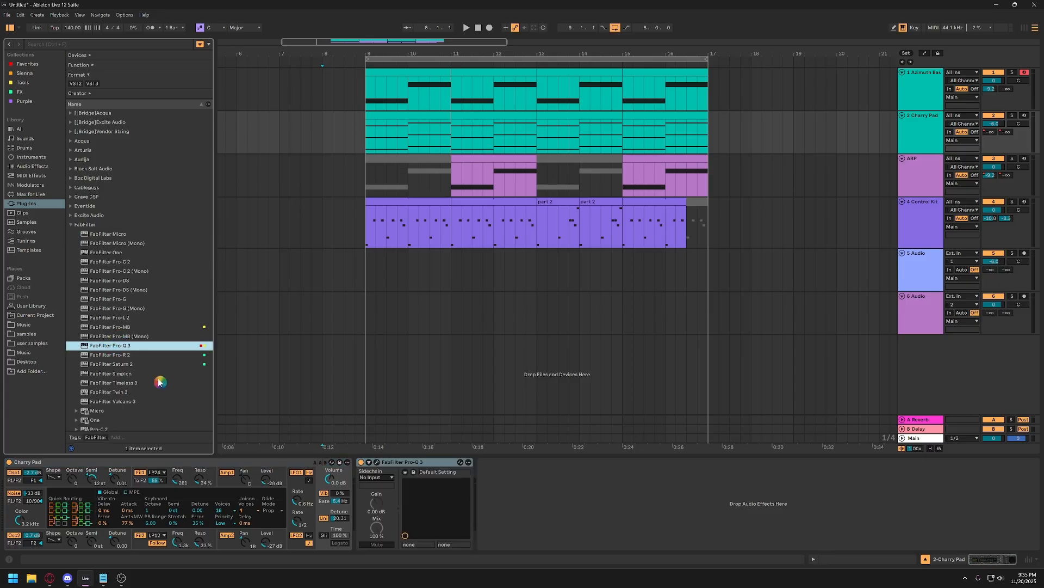
# View the FabFilter Pro-Q 3 equalizer's own plug-in window on the Cherry Pad track and close it again.
pyautogui.click(394, 466)
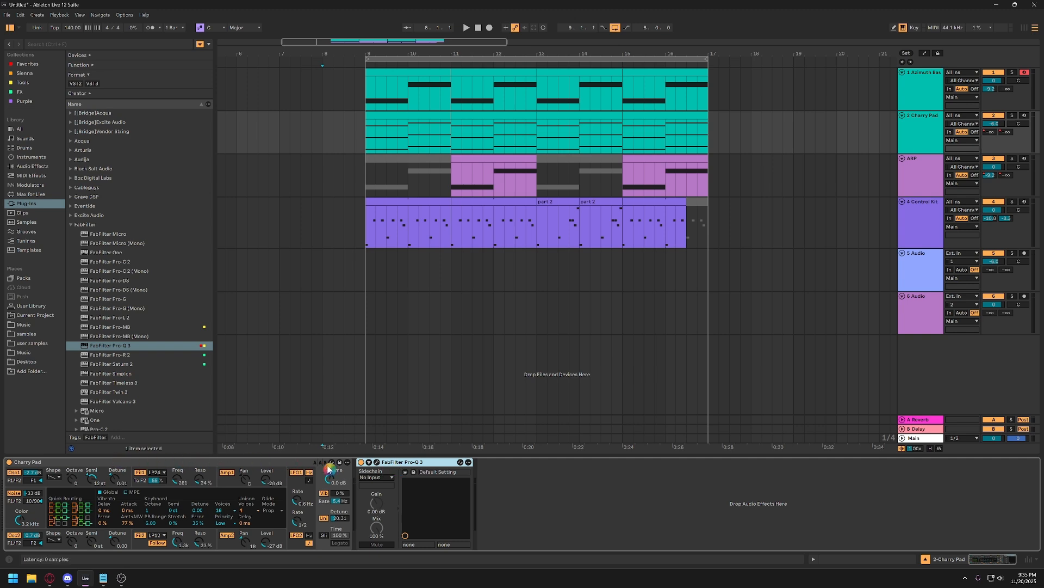
pyautogui.click(379, 466)
pyautogui.click(377, 463)
pyautogui.click(389, 463)
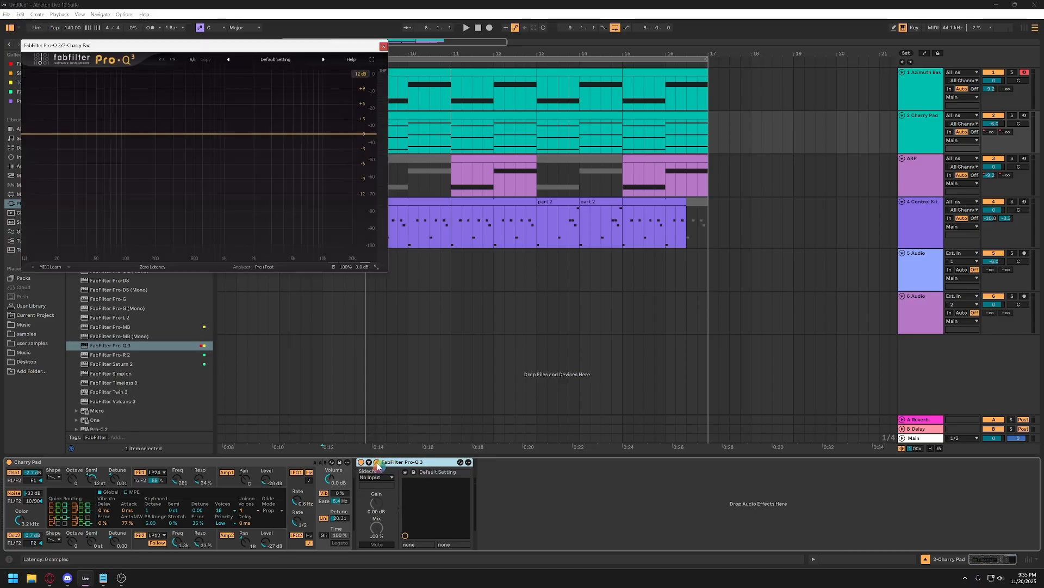
pyautogui.click(377, 463)
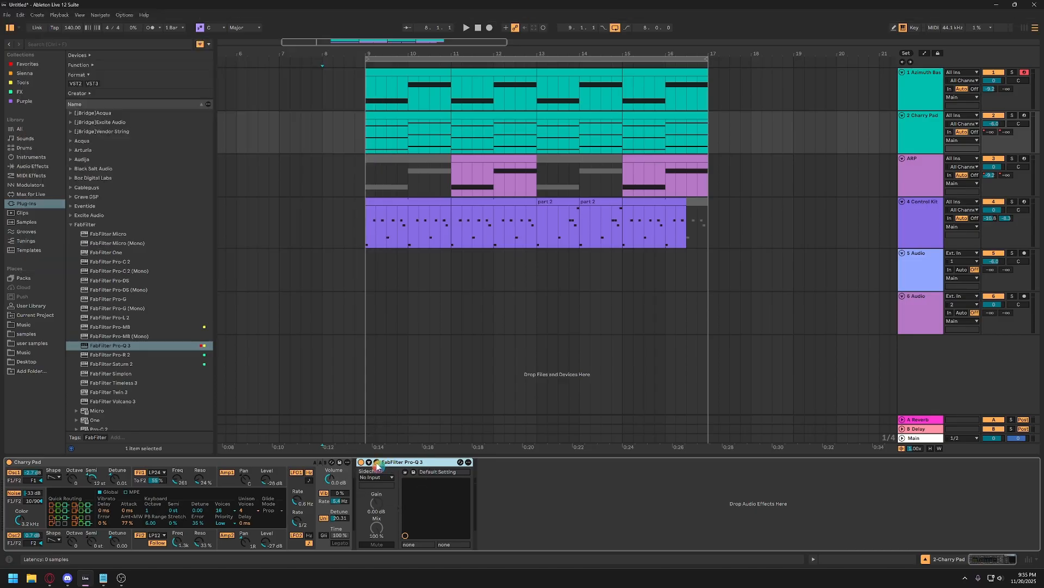
# Show the Info View beside the Cherry Pad track's devices.
pyautogui.click(398, 465)
pyautogui.click(159, 480)
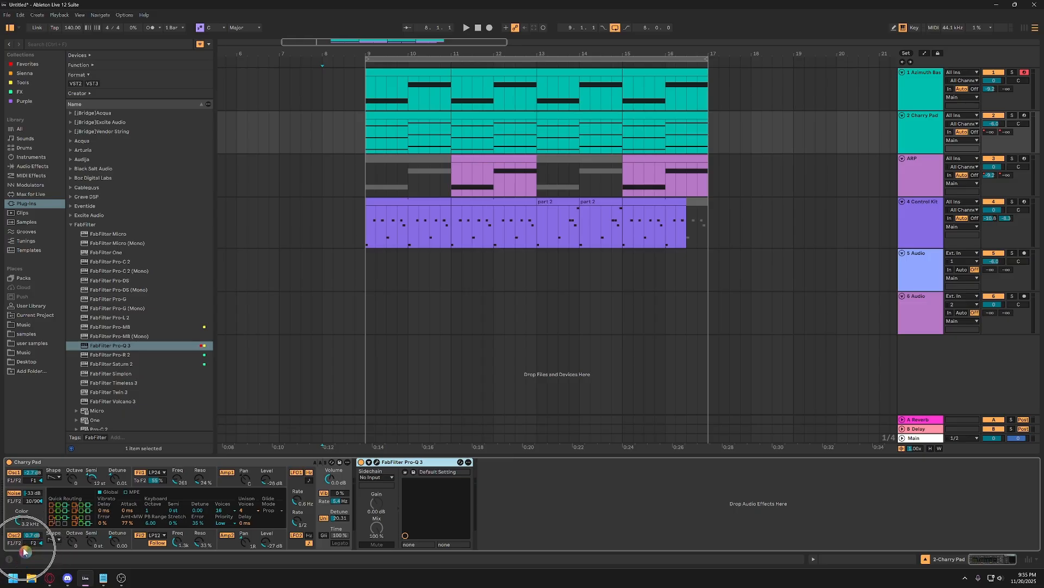
pyautogui.click(11, 563)
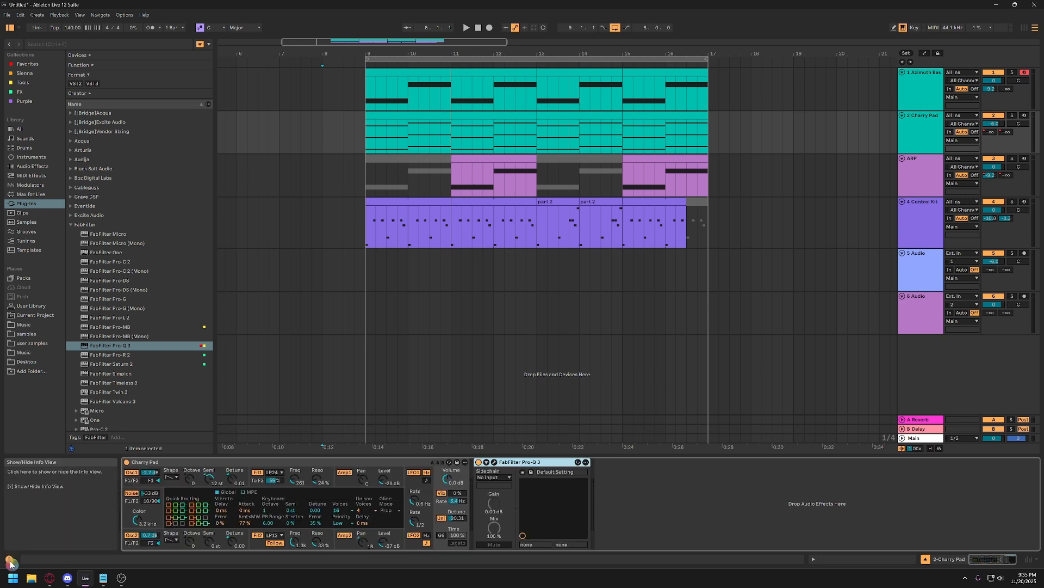
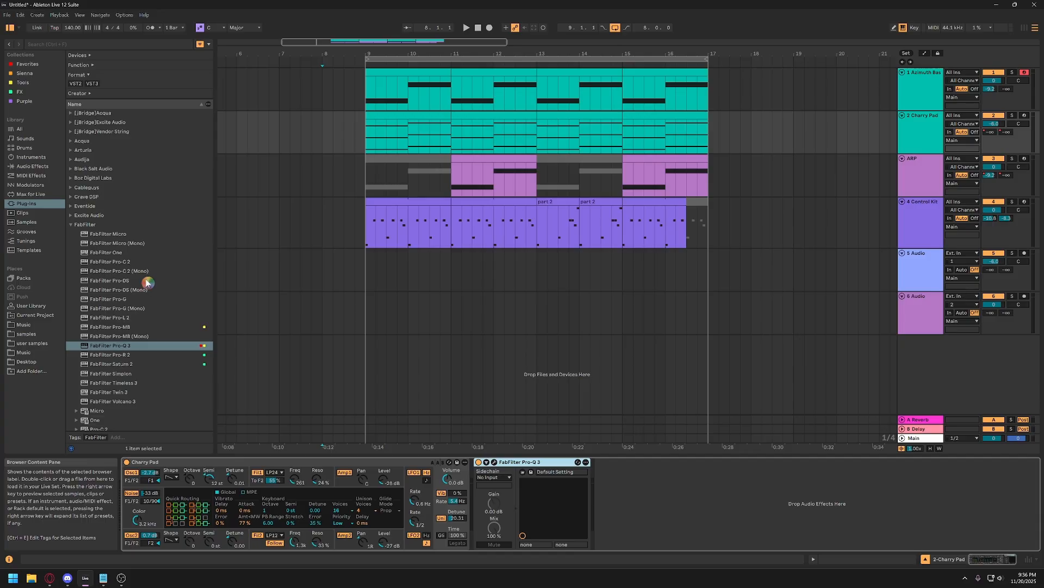
# View the device chains of the Control Kit, Azimuth Bass, Cherry Pad and ARP tracks in turn.
pyautogui.click(366, 239)
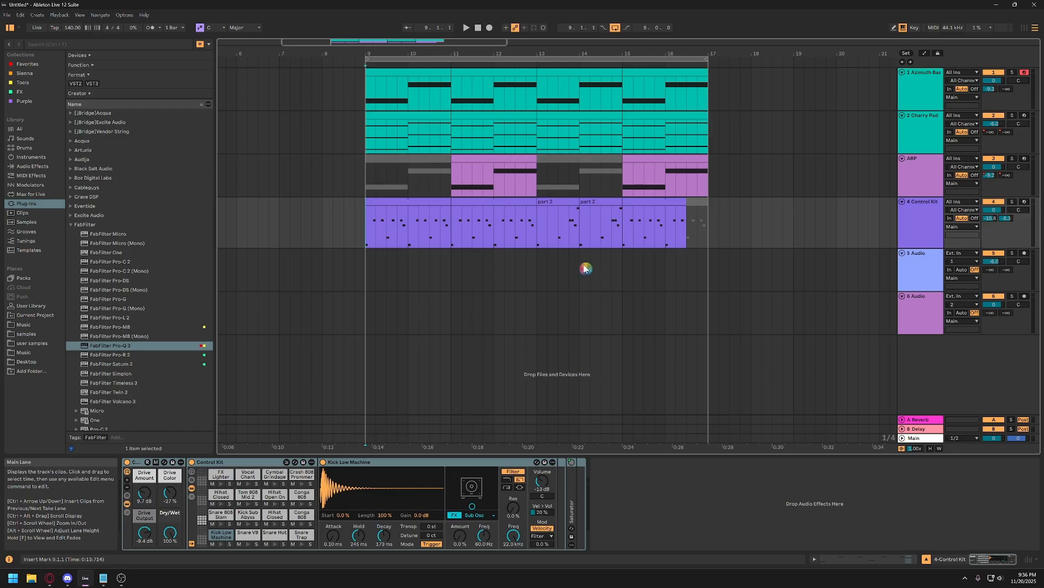
pyautogui.click(915, 93)
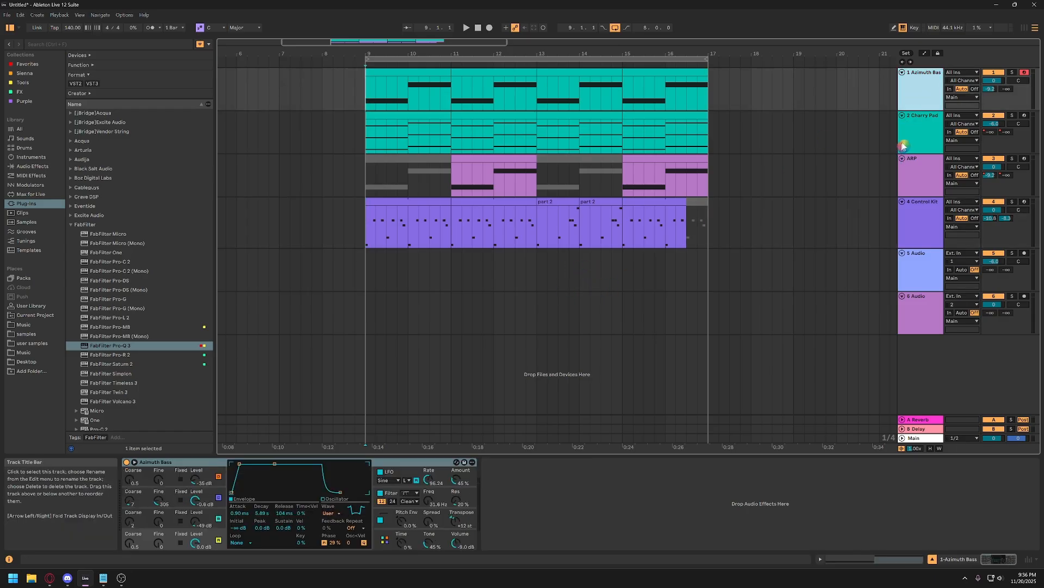
pyautogui.click(915, 134)
pyautogui.click(916, 178)
pyautogui.click(917, 210)
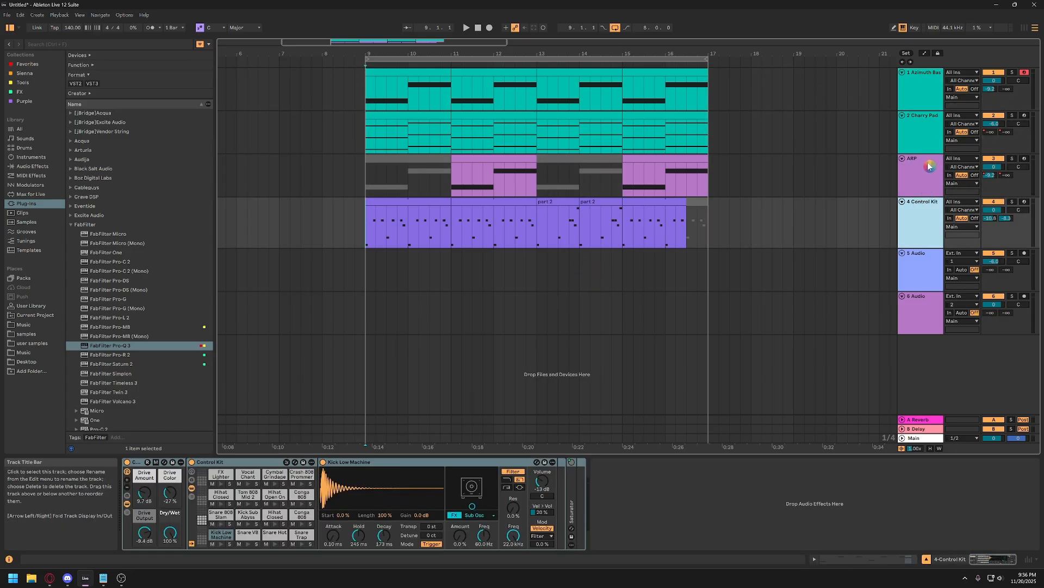
# Remove FabFilter Pro-Q 3 from the Cherry Pad track's device chain.
pyautogui.click(908, 163)
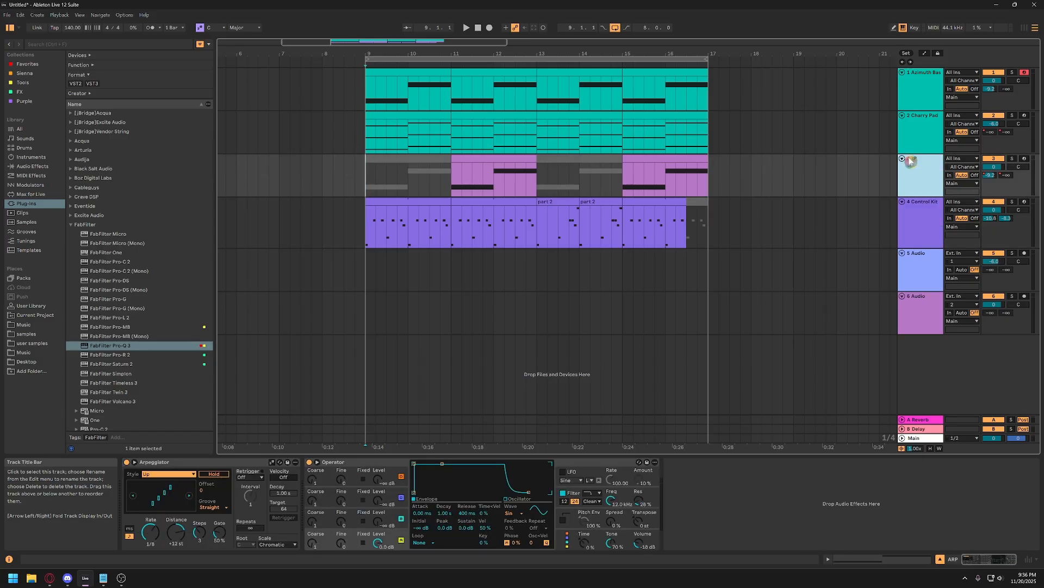
pyautogui.click(915, 129)
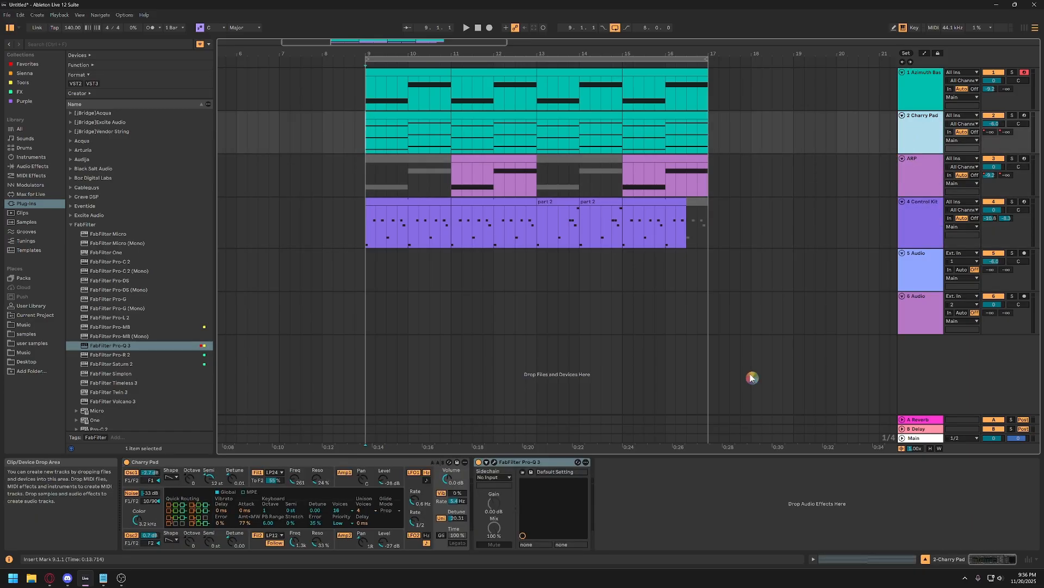
pyautogui.click(530, 462)
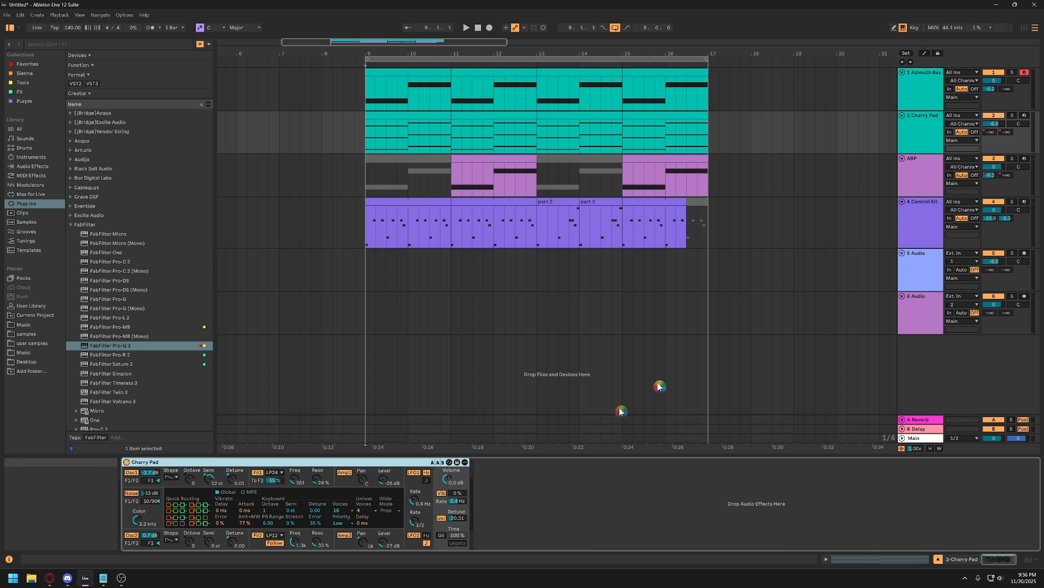
# Add the Amp audio effect to the Azimuth Bass track after its instrument.
pyautogui.click(917, 91)
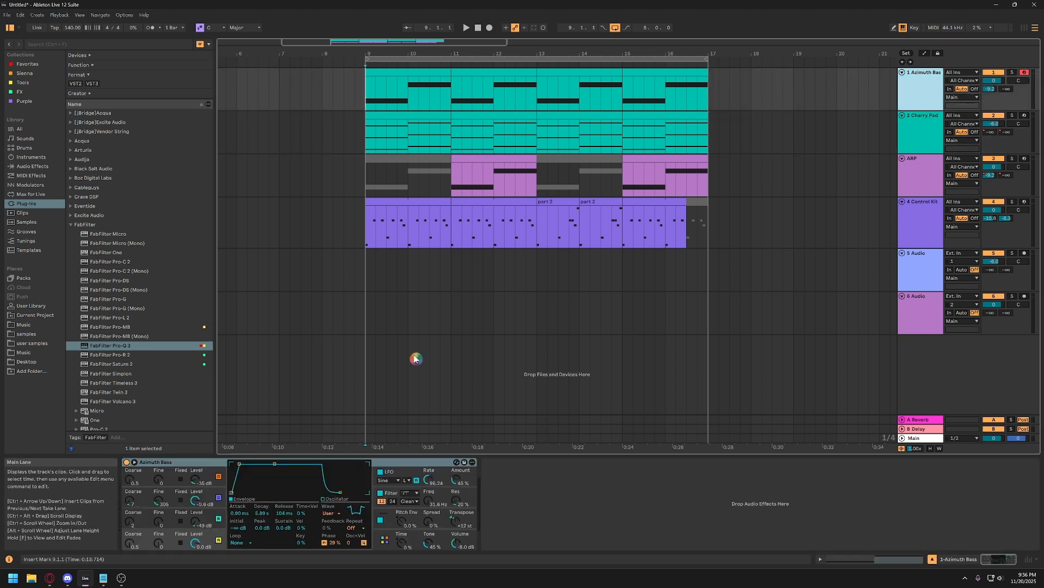
pyautogui.click(71, 224)
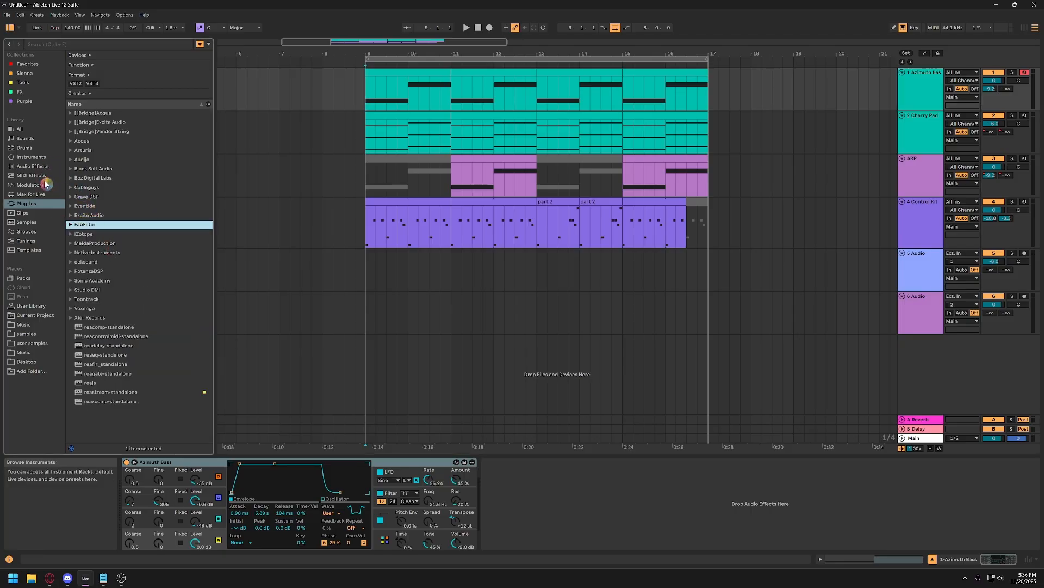
pyautogui.click(34, 166)
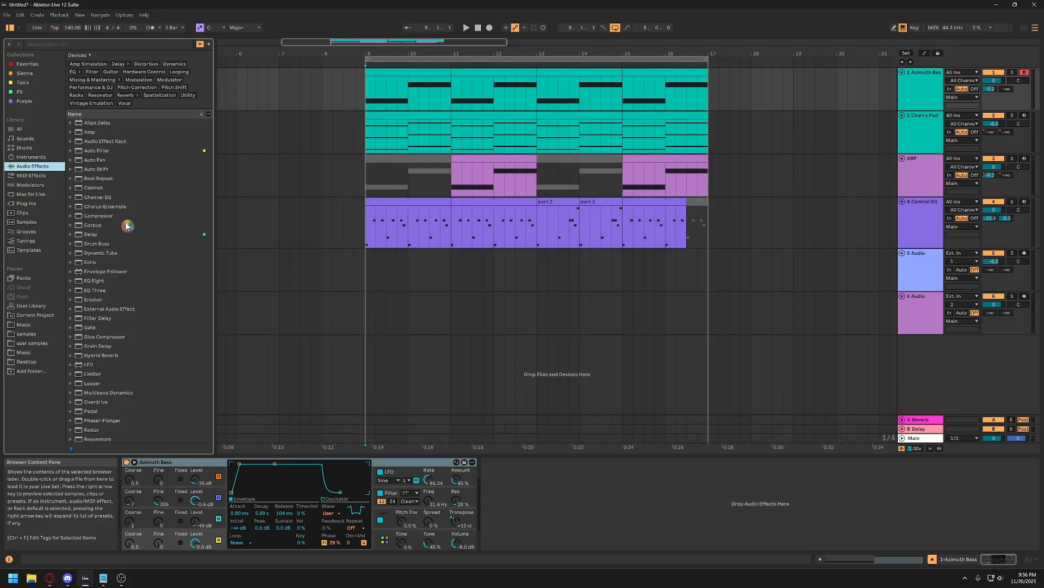
pyautogui.click(83, 282)
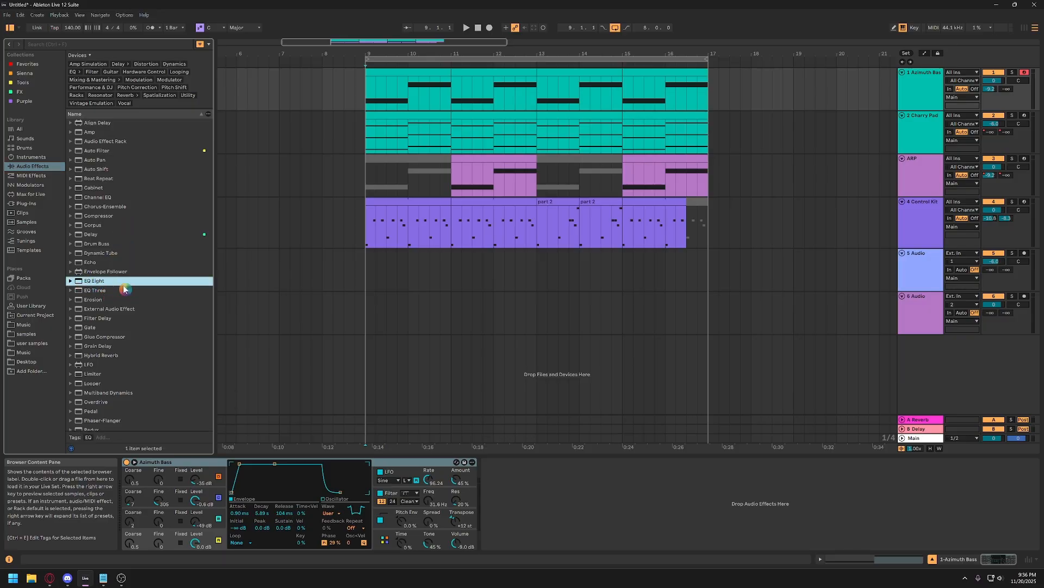
pyautogui.doubleClick(90, 132)
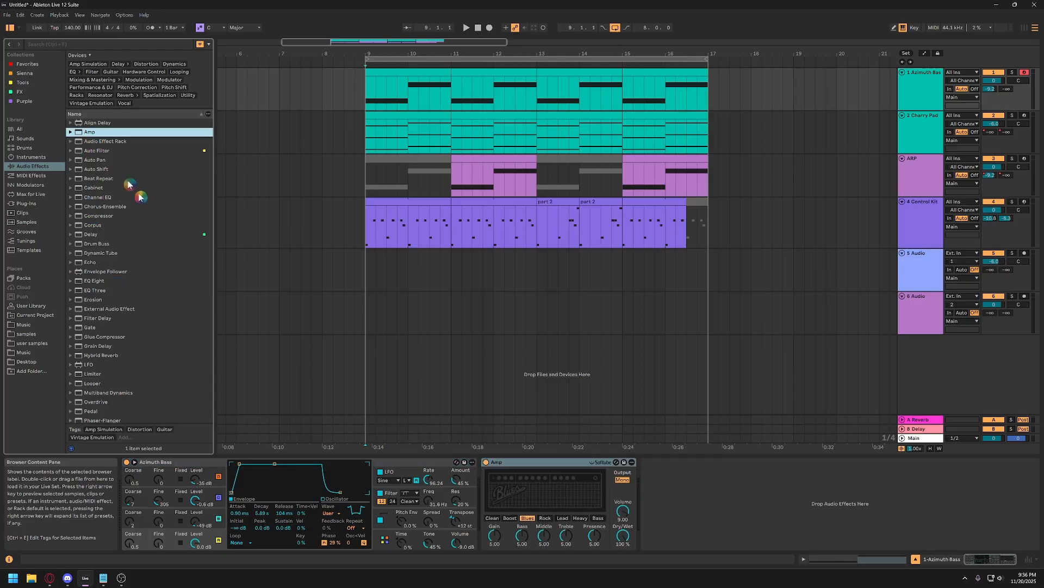
# Solo the Azimuth Bass track, audition the Amp types during playback and choose Heavy.
pyautogui.click(1012, 72)
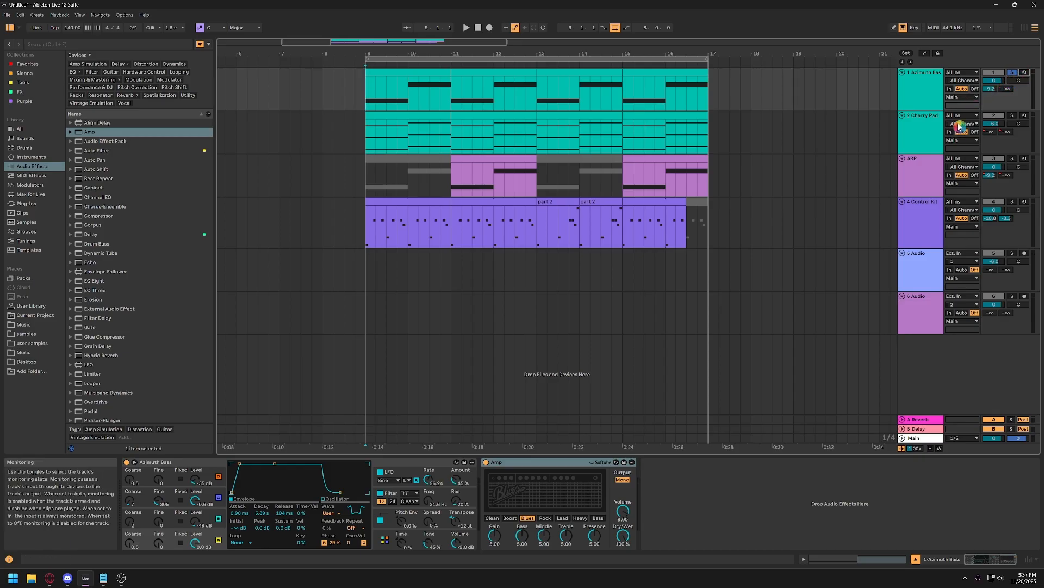
pyautogui.click(932, 99)
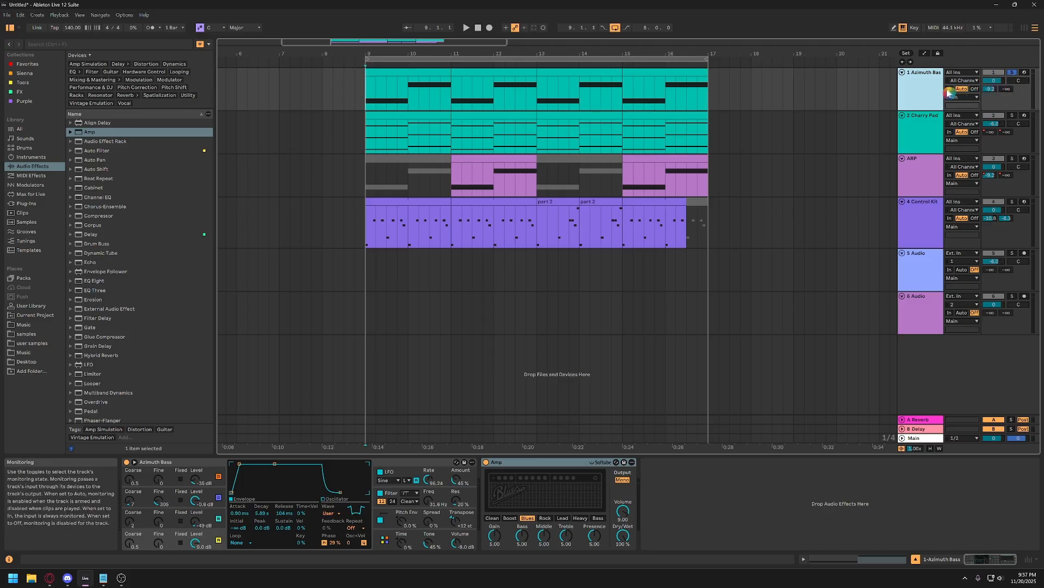
pyautogui.click(426, 71)
pyautogui.press('space')
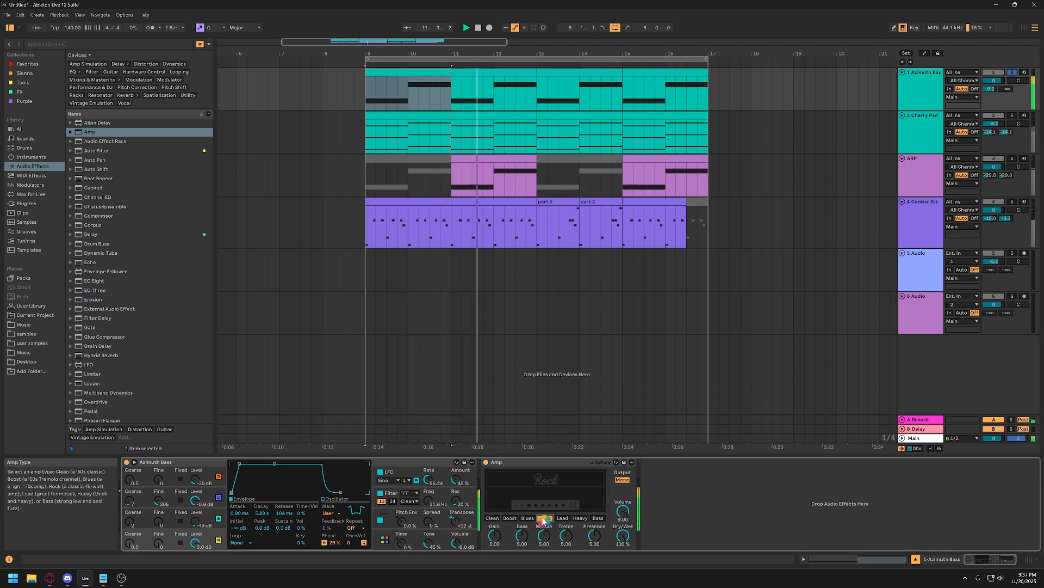
pyautogui.click(562, 517)
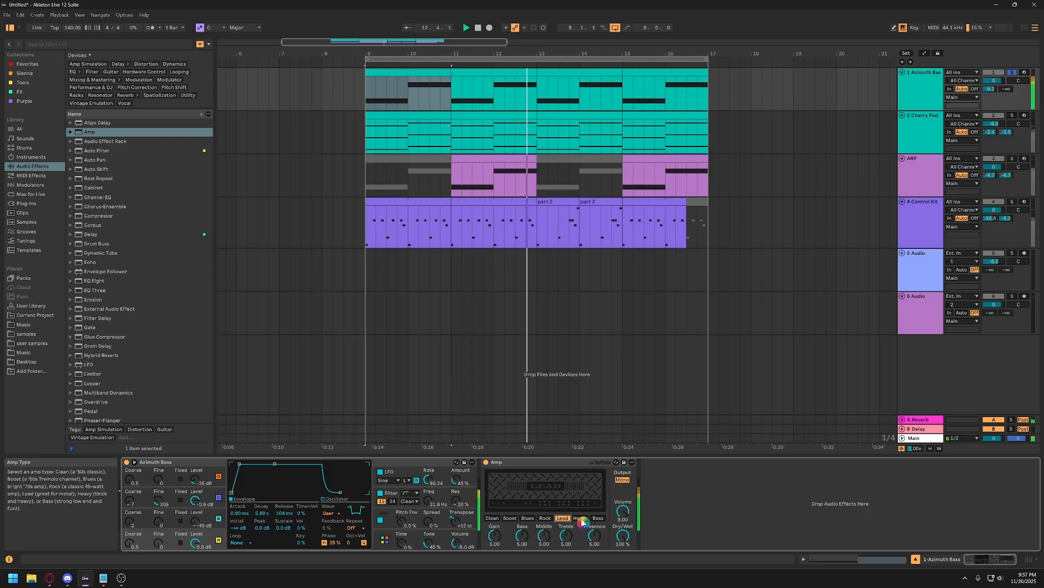
pyautogui.click(582, 518)
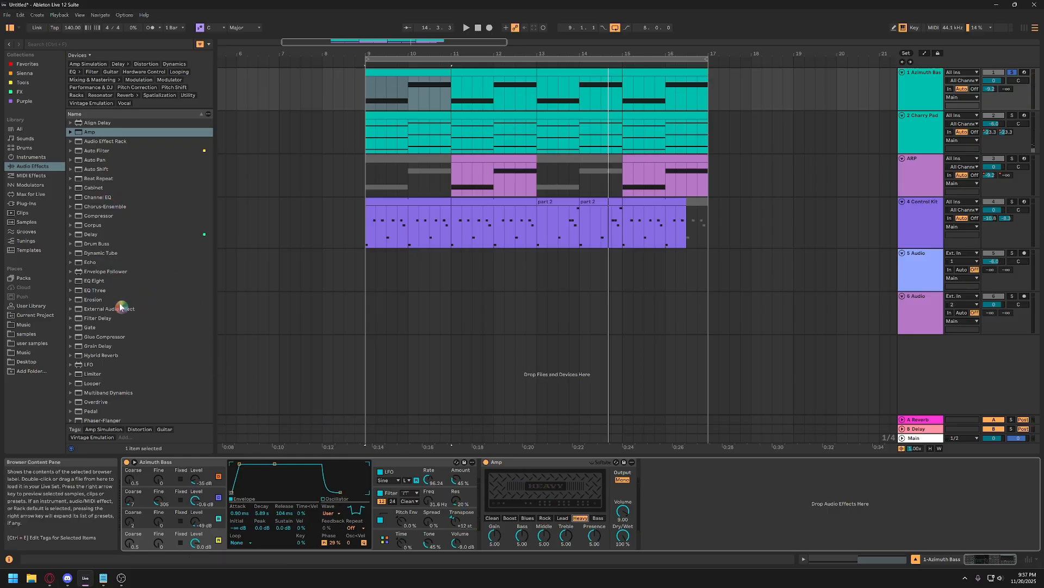
# Add EQ Eight after Amp on the Azimuth Bass track and show its expanded frequency display during playback.
pyautogui.doubleClick(84, 282)
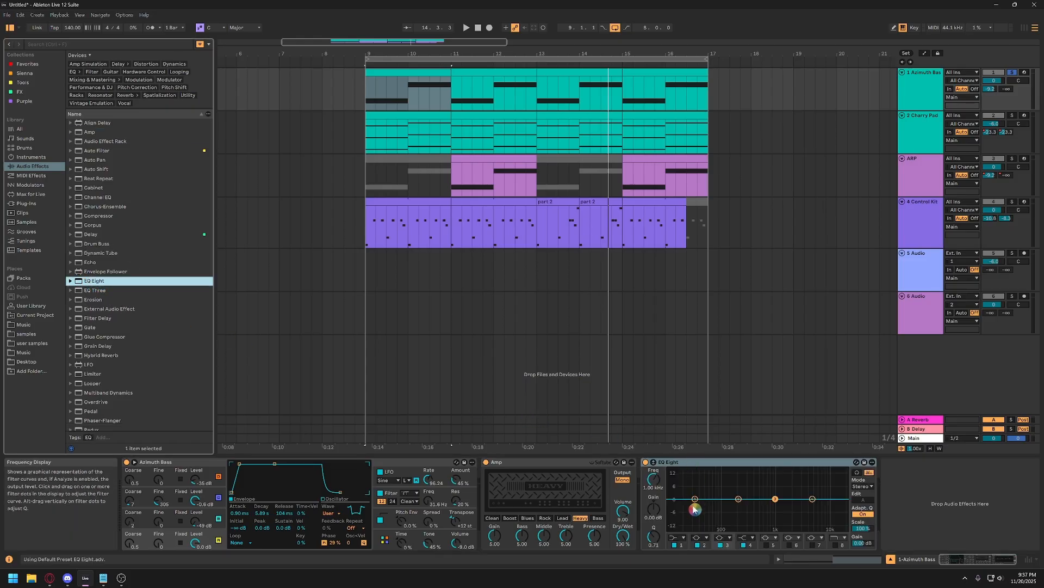
pyautogui.press('space')
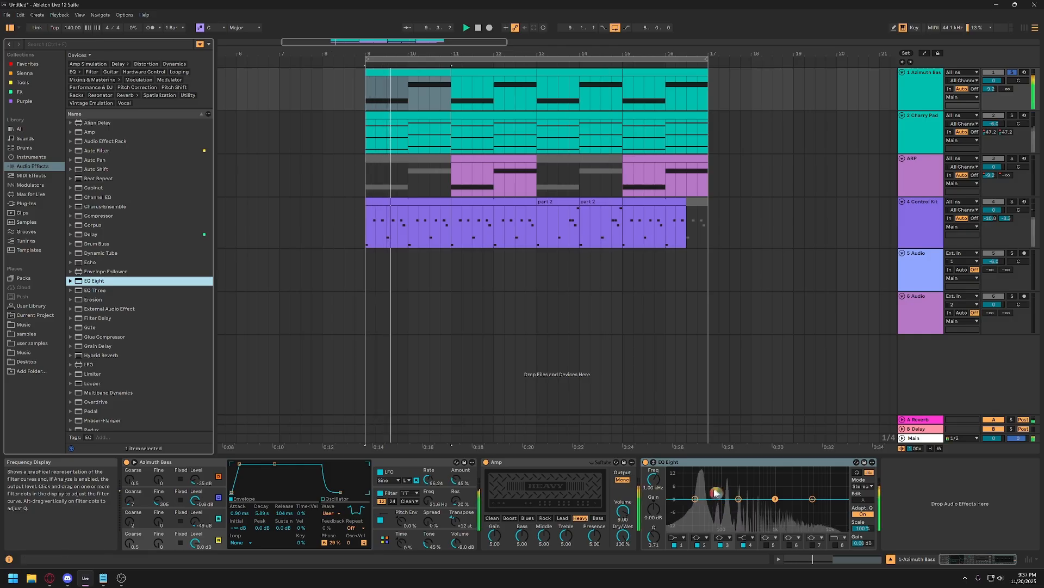
pyautogui.click(655, 467)
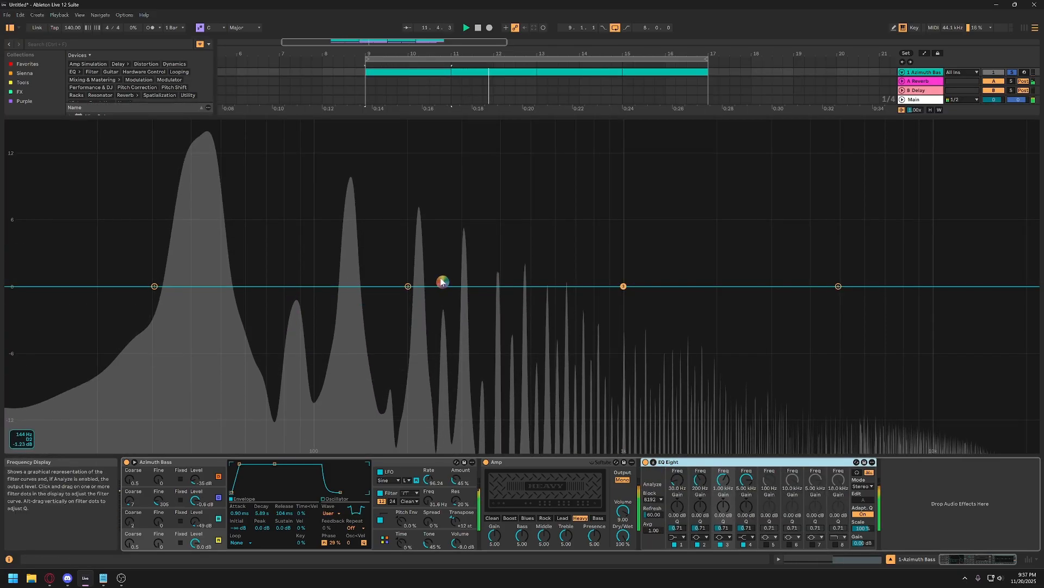
# Boost EQ Eight band 1 about 1.9 dB at 83 Hz, band 2 about 1.2 dB at 235 Hz and band 4 about 6.9 dB at 1.9 kHz.
pyautogui.moveTo(410, 287); pyautogui.dragTo(429, 272)
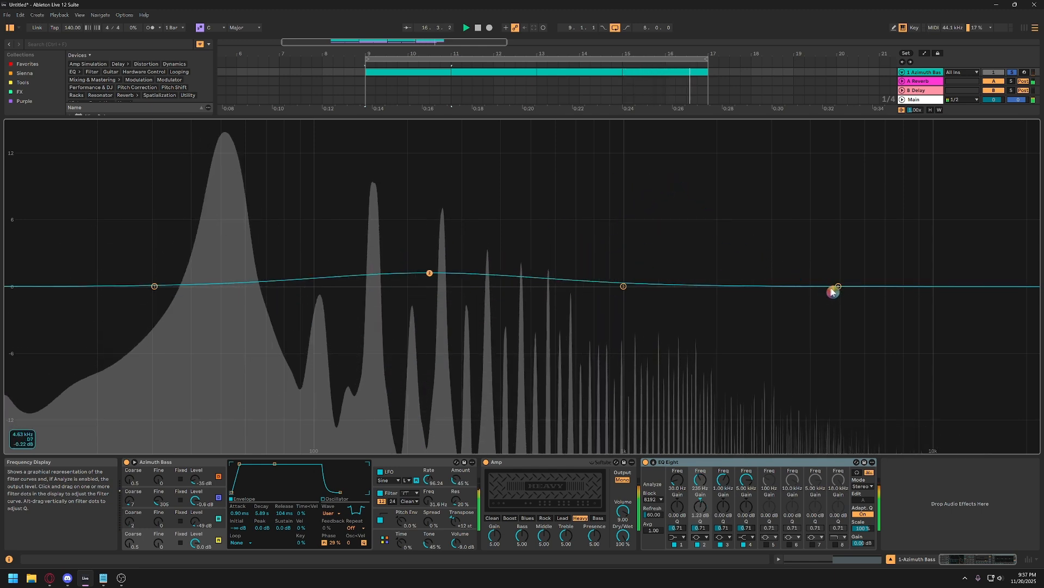
pyautogui.moveTo(839, 286); pyautogui.dragTo(710, 210)
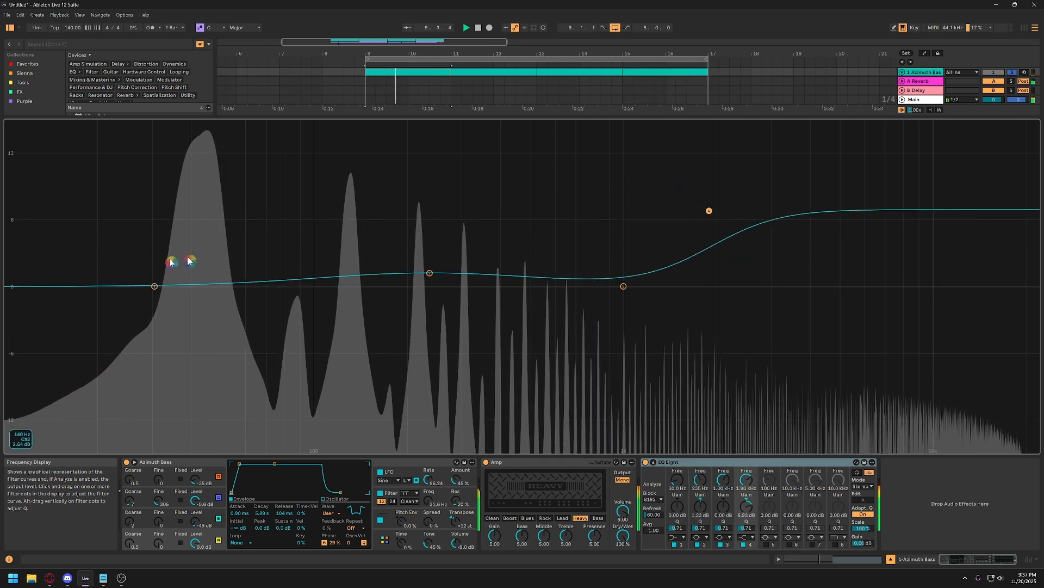
pyautogui.moveTo(155, 286); pyautogui.dragTo(290, 266)
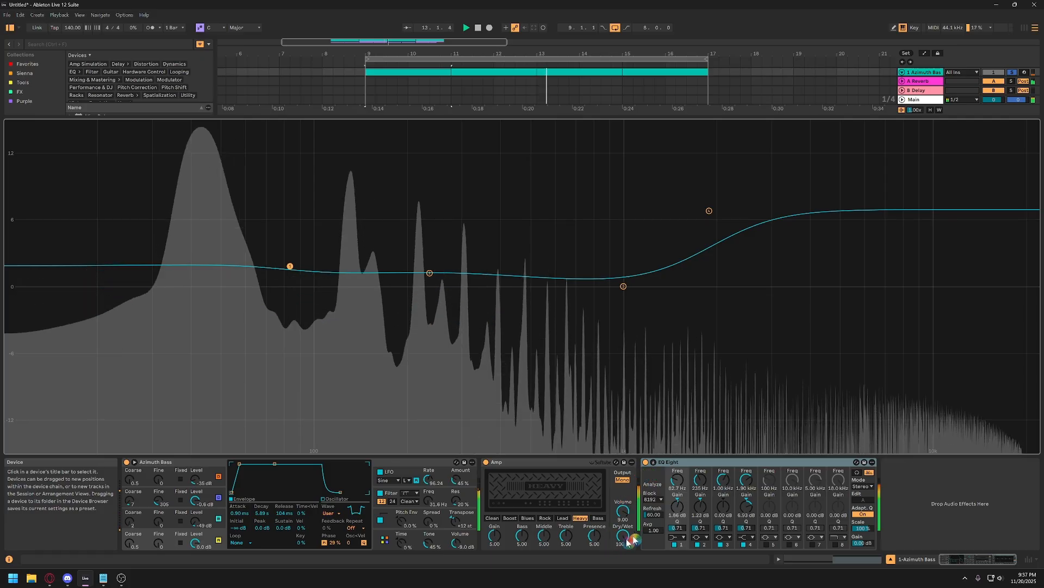
pyautogui.click(654, 462)
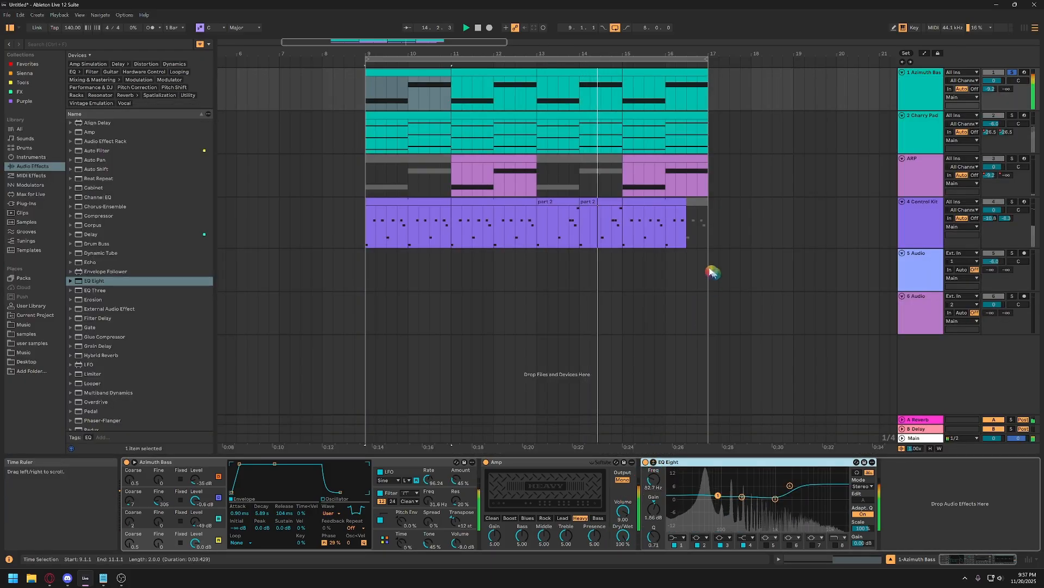
# Add the Erosion audio effect after EQ Eight on the Azimuth Bass track.
pyautogui.click(917, 94)
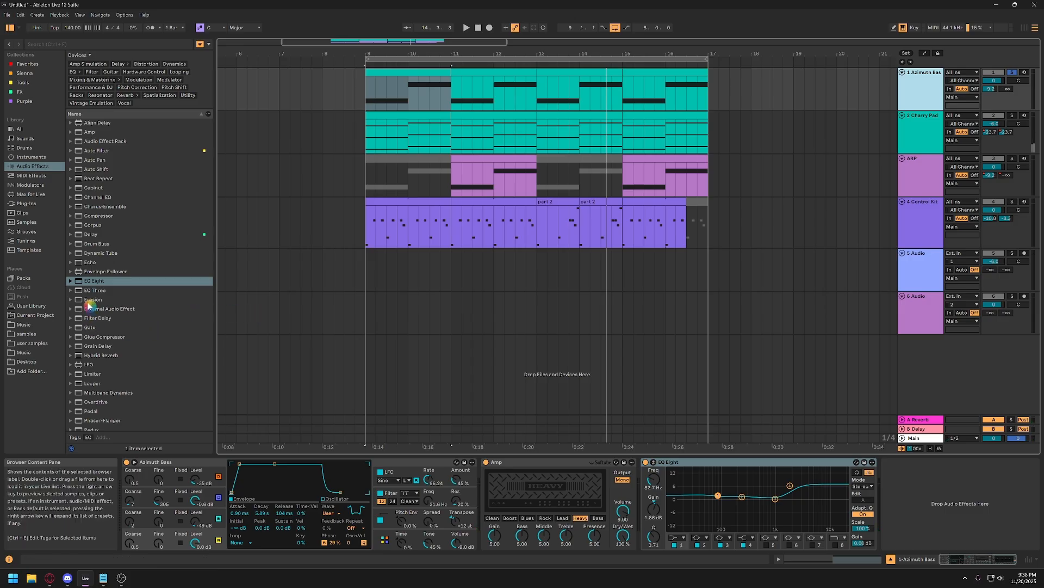
pyautogui.click(89, 301)
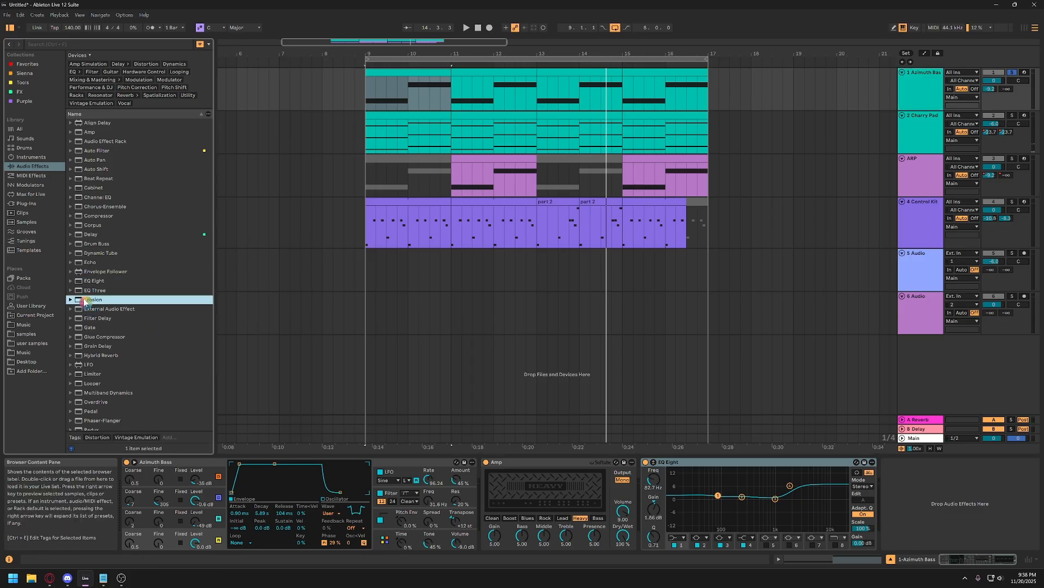
pyautogui.click(85, 301)
pyautogui.doubleClick(79, 300)
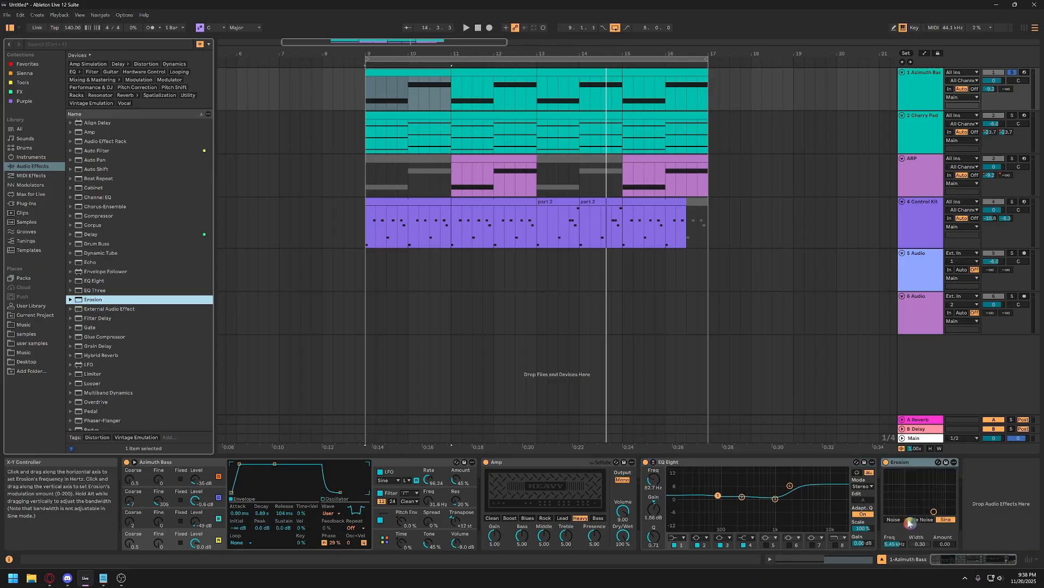
# Set Erosion to Wide Noise with a wider bandwidth, a frequency of about 3.1 kHz and an amount of about 71 during playback.
pyautogui.press('space')
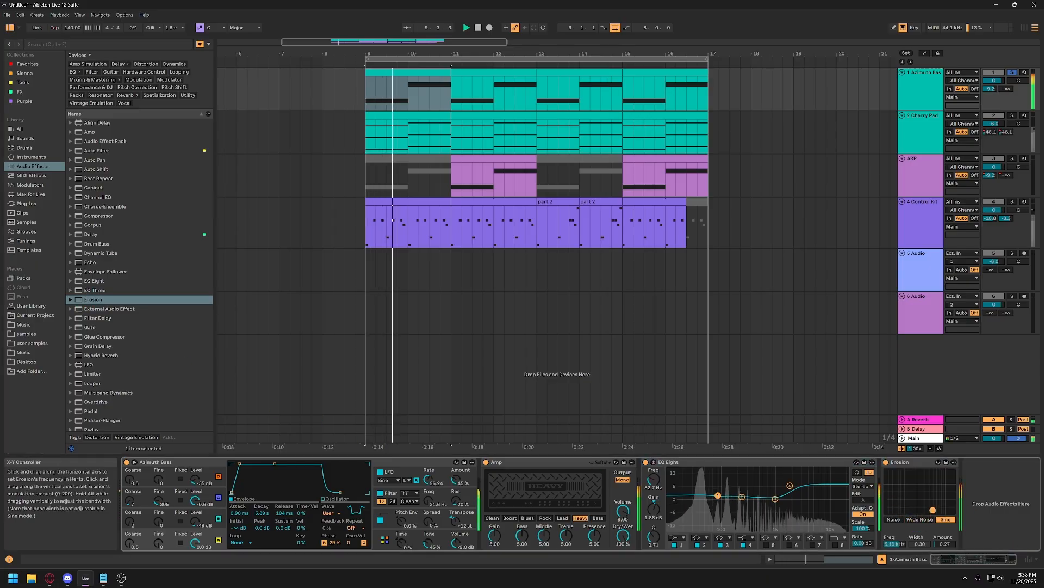
pyautogui.moveTo(933, 509); pyautogui.dragTo(923, 479)
pyautogui.click(920, 519)
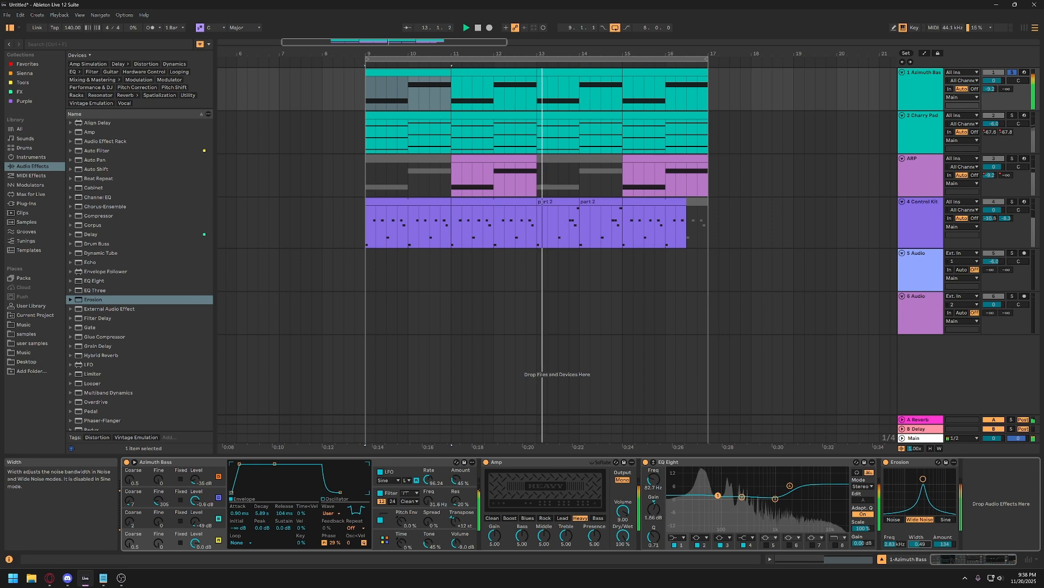
pyautogui.moveTo(922, 546); pyautogui.dragTo(922, 522)
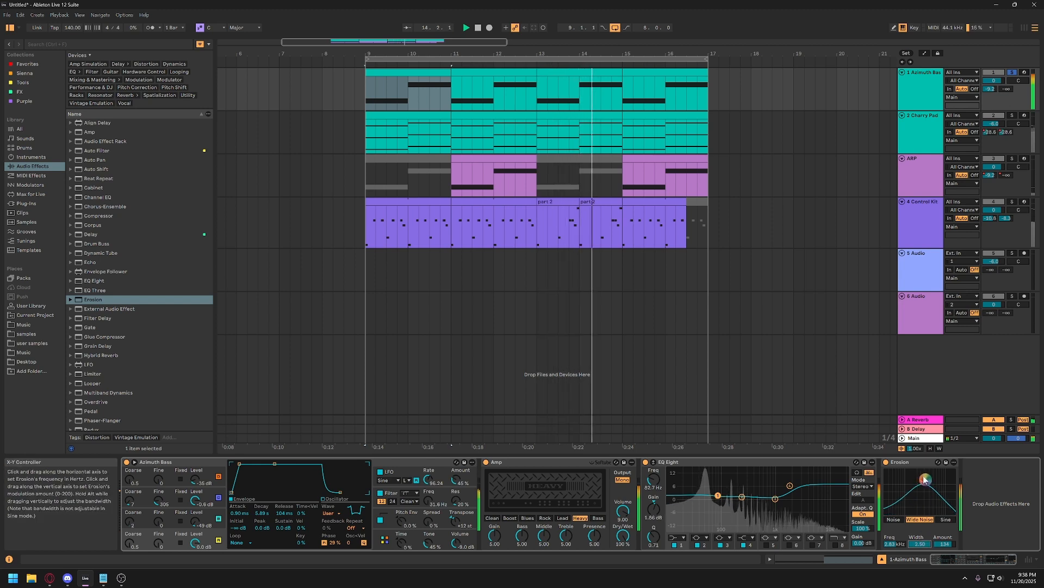
pyautogui.moveTo(921, 479); pyautogui.dragTo(925, 488)
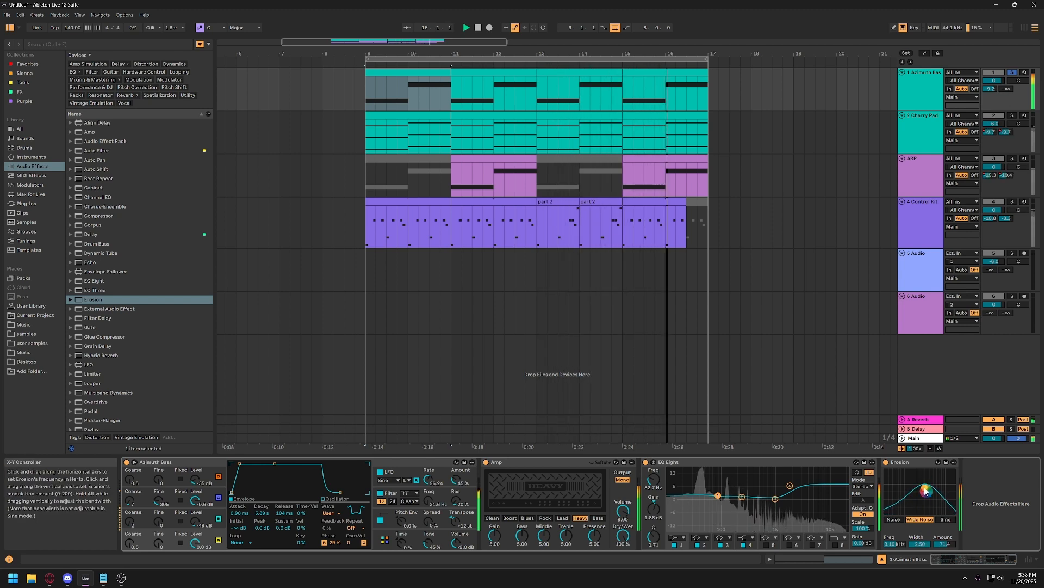
# Move Erosion ahead of EQ Eight and adjust EQ Eight's band 4 to about 5.6 dB at 2.02 kHz.
pyautogui.click(919, 463)
pyautogui.moveTo(920, 463); pyautogui.dragTo(657, 486)
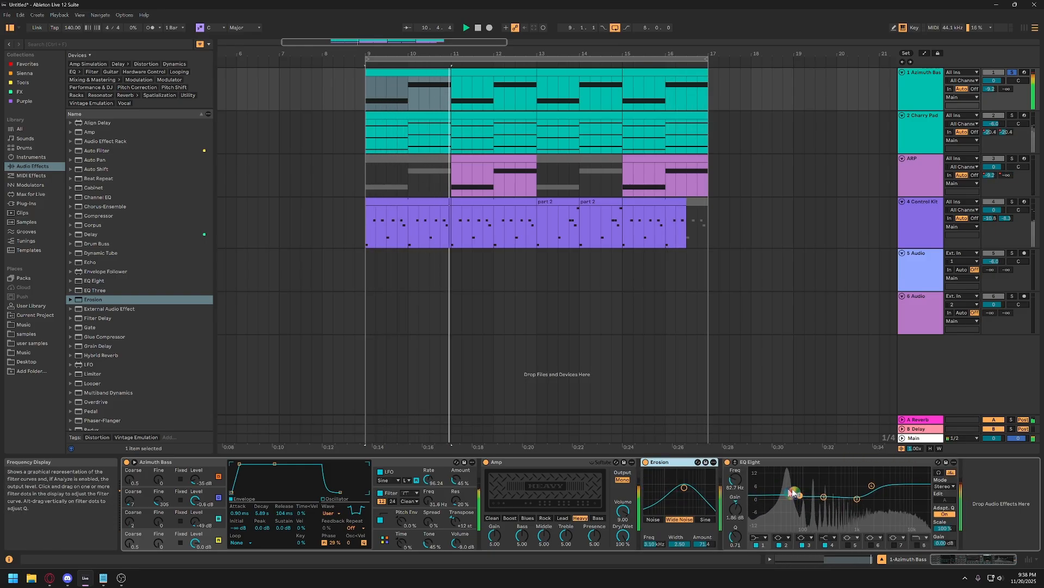
pyautogui.moveTo(872, 485); pyautogui.dragTo(873, 488)
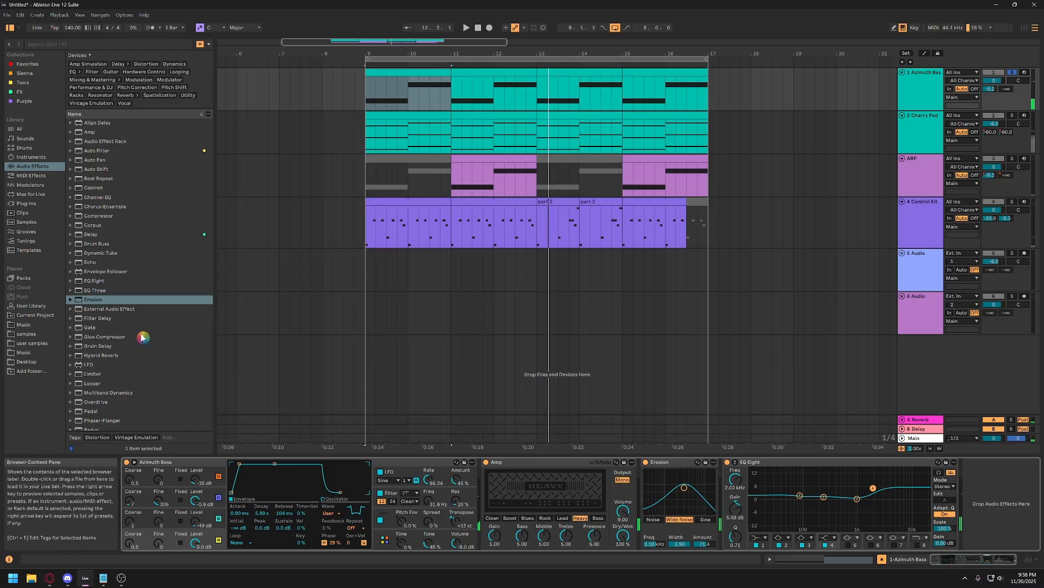
# Add Glue Compressor after EQ Eight on the Azimuth Bass track and play the arrangement to hear it.
pyautogui.scroll(-1, 130, 359)
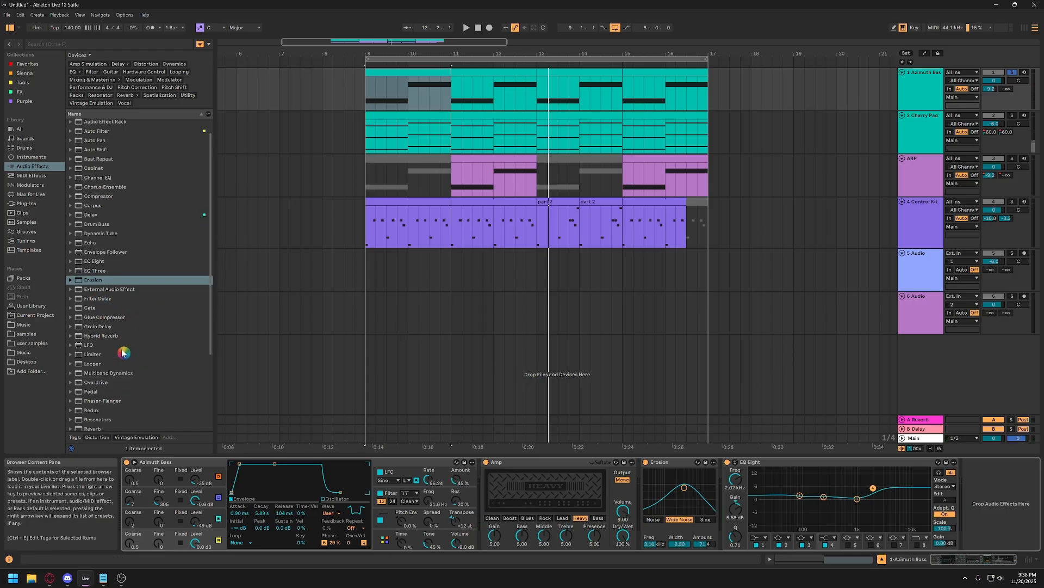
pyautogui.click(80, 319)
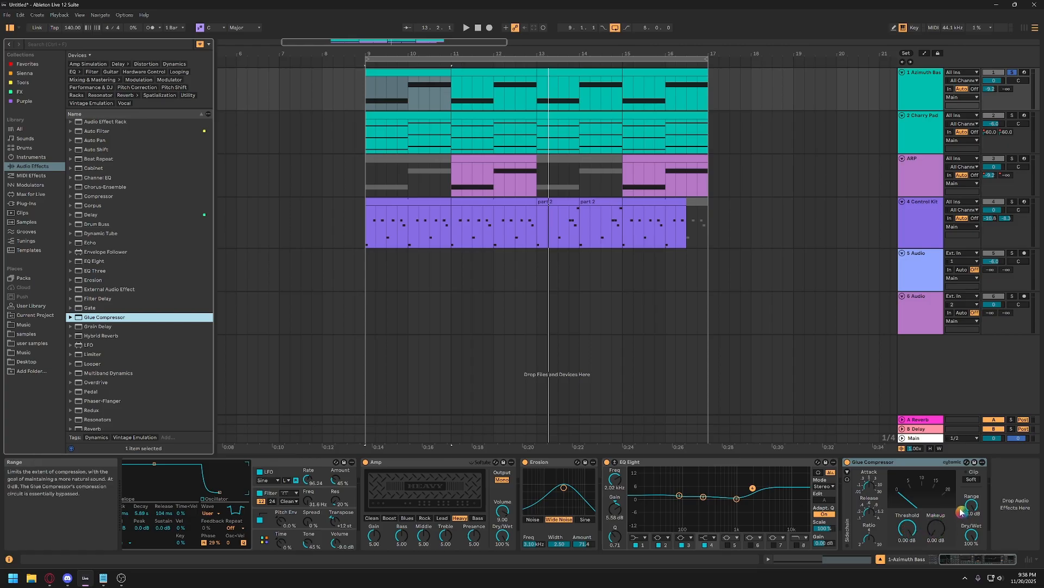
pyautogui.press('space')
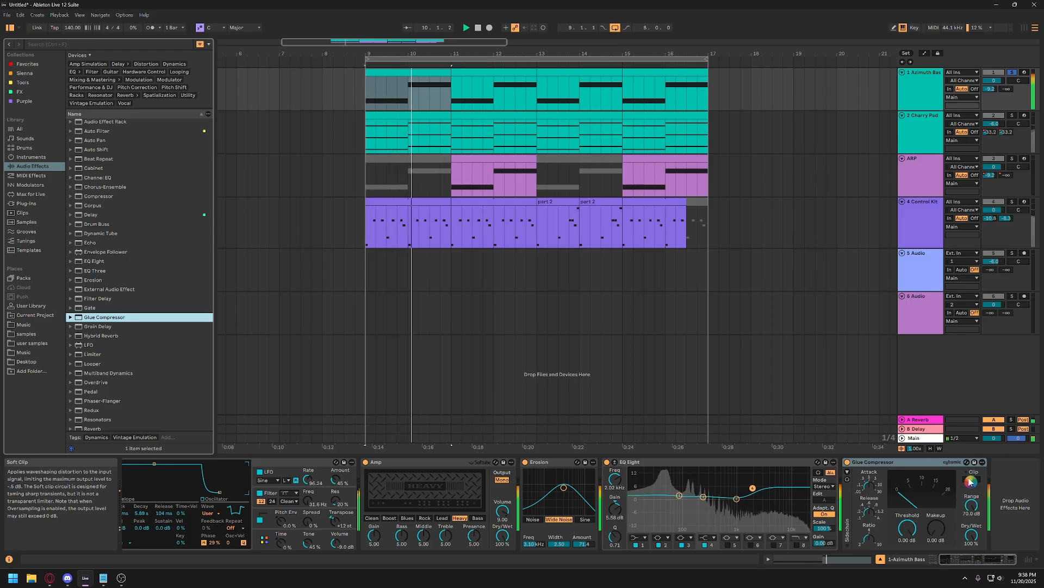
# Enable Glue Compressor's Soft clip on the Azimuth Bass track and set its makeup gain to about 4.29 dB during playback.
pyautogui.click(971, 480)
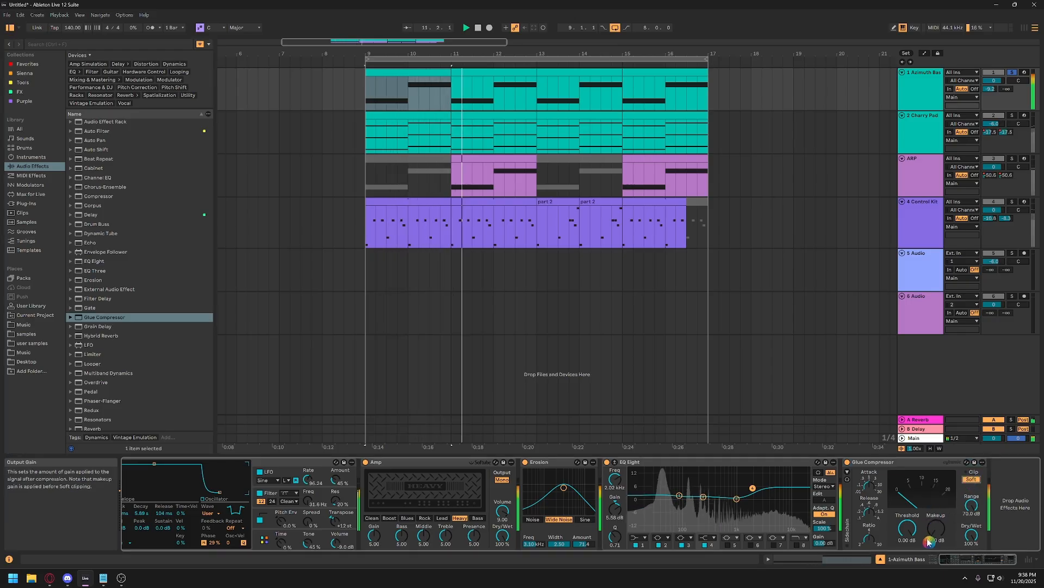
pyautogui.moveTo(929, 541); pyautogui.dragTo(929, 504)
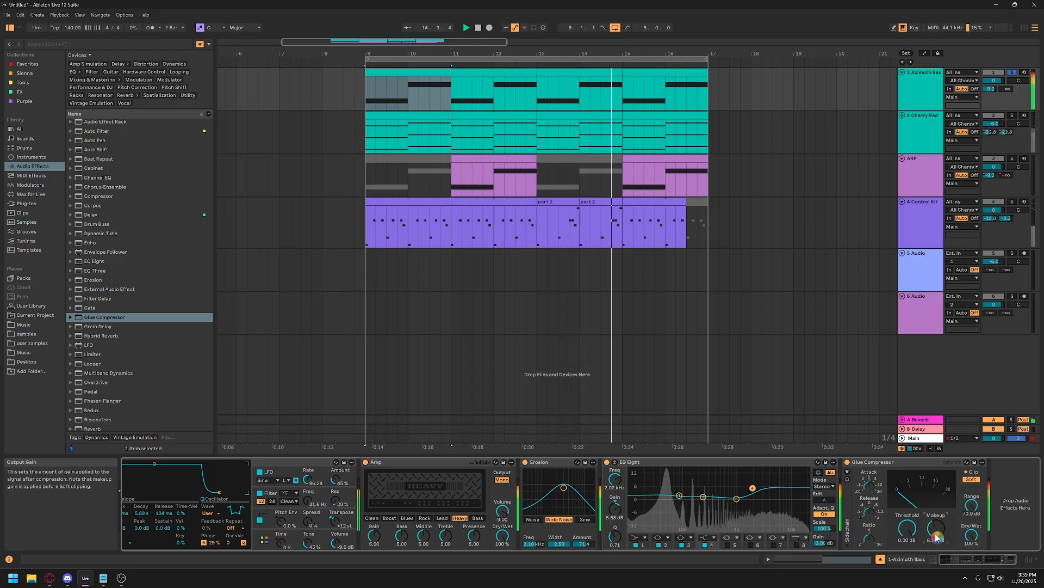
pyautogui.moveTo(936, 535); pyautogui.dragTo(936, 554)
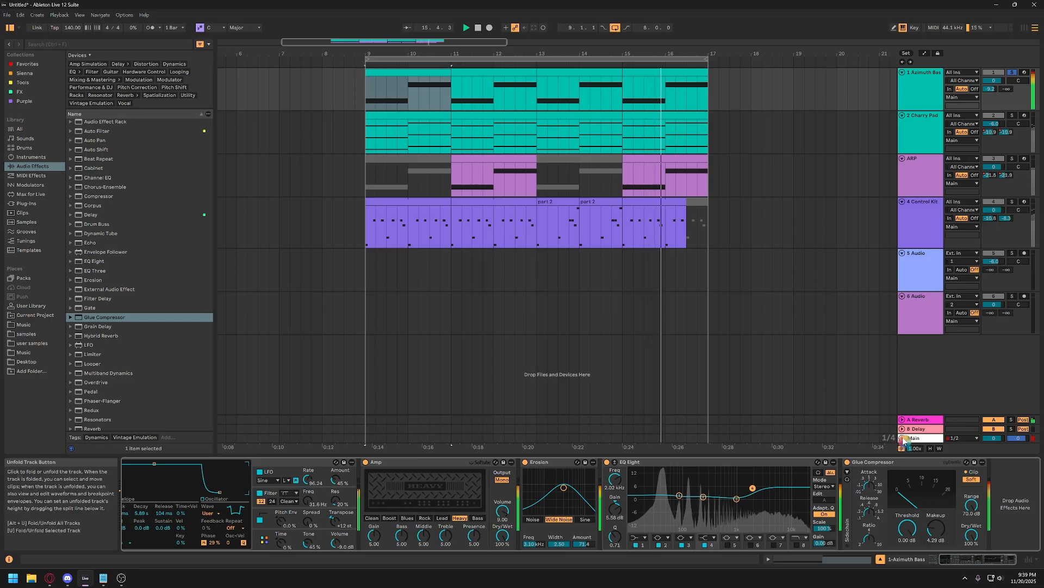
# In the Session mixer, set the Azimuth Bass volume to -4 dB and the Main volume to -2 dB, checking the level in playback.
pyautogui.click(903, 438)
pyautogui.click(925, 433)
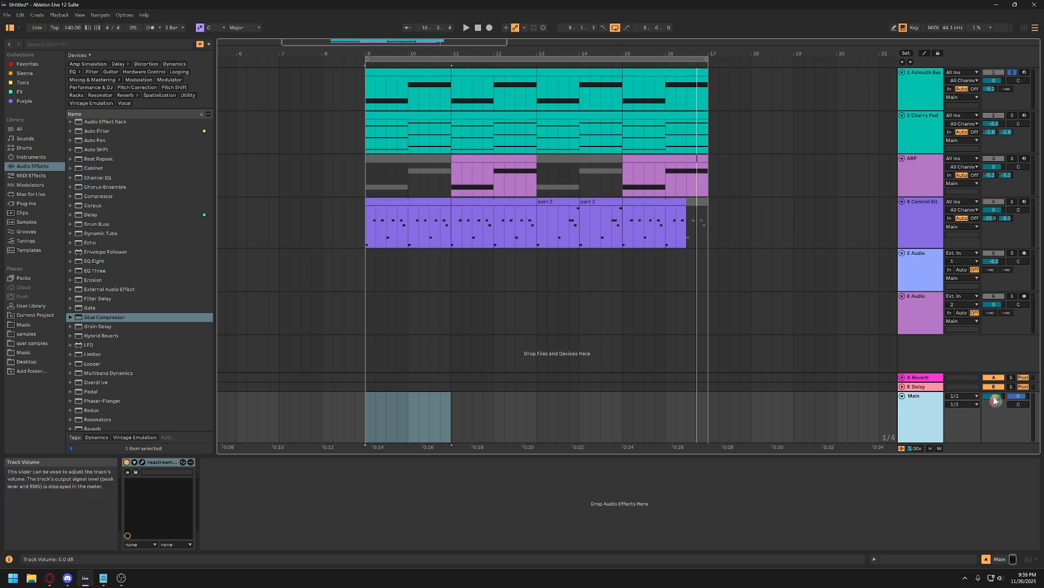
pyautogui.click(1023, 28)
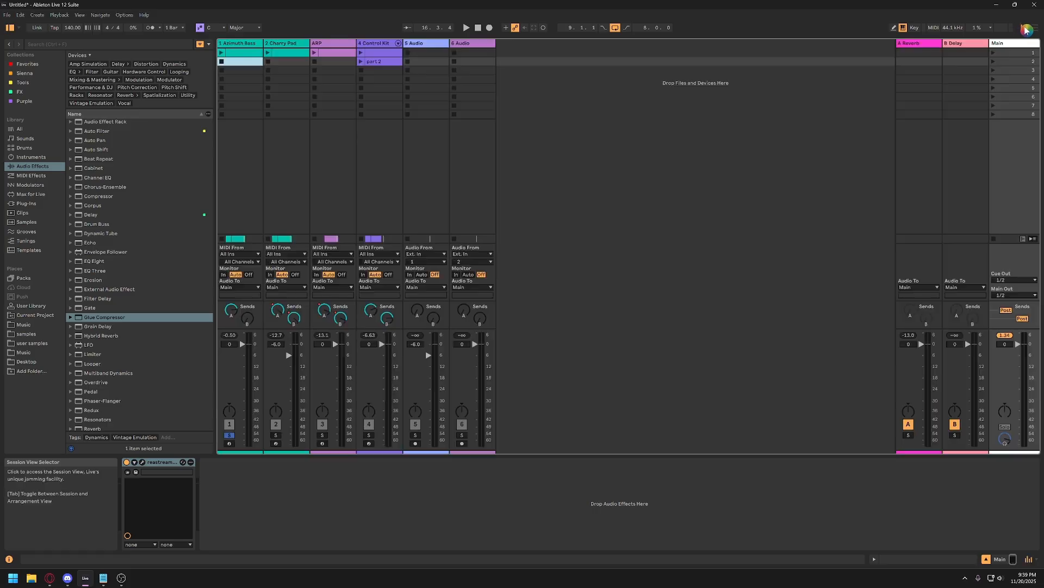
pyautogui.click(1009, 337)
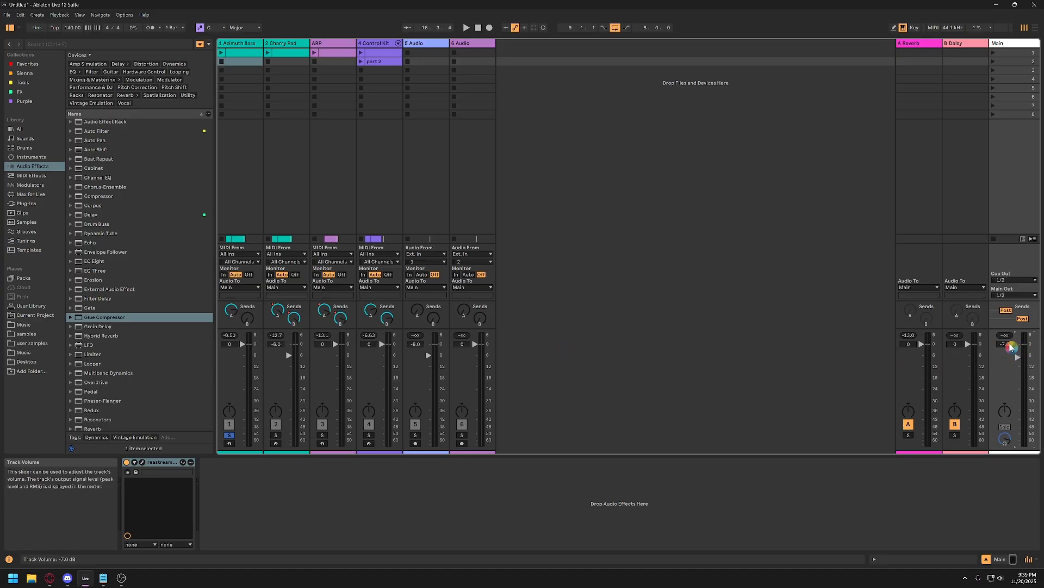
pyautogui.click(228, 345)
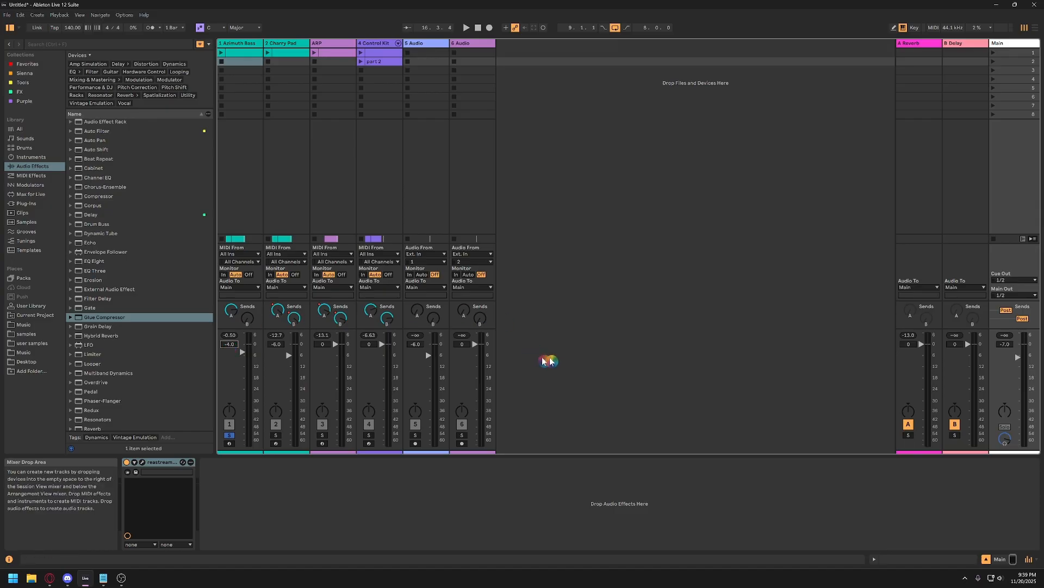
pyautogui.press('space')
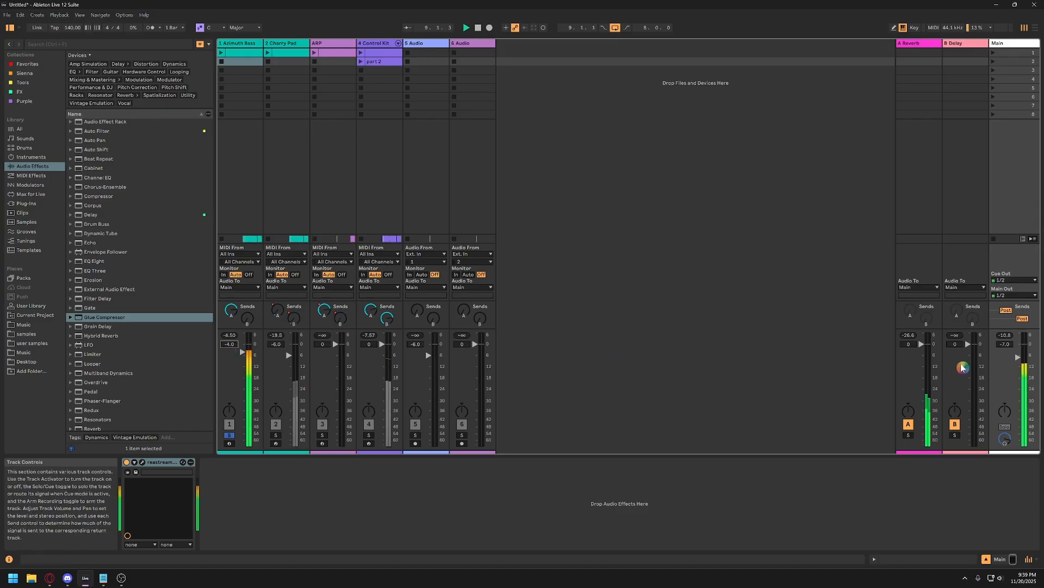
pyautogui.click(1015, 355)
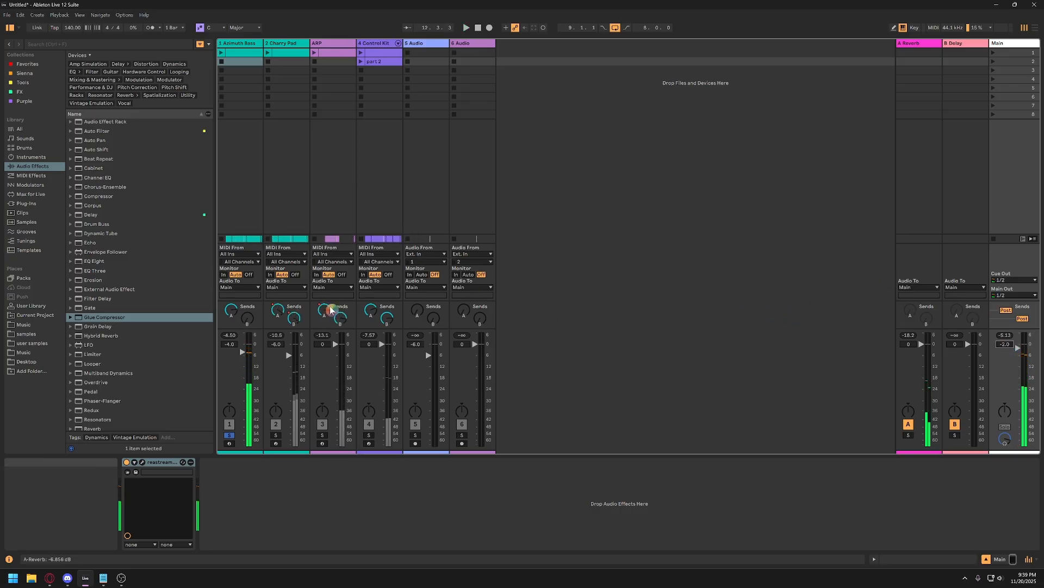
# Unsolo the Azimuth Bass track and lower its volume to -6 dB while listening to the full mix.
pyautogui.click(231, 437)
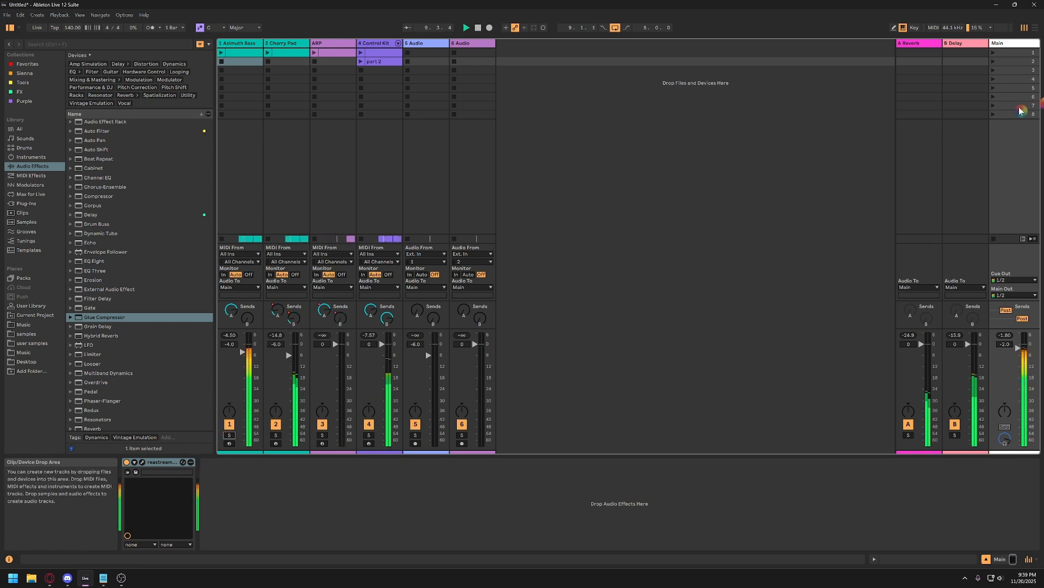
pyautogui.click(1037, 29)
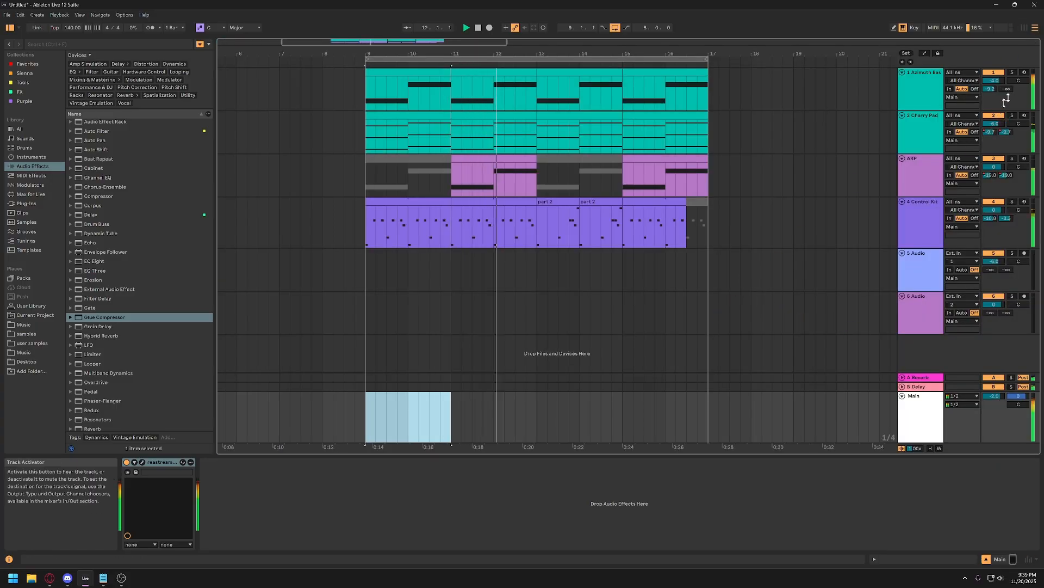
pyautogui.click(1025, 29)
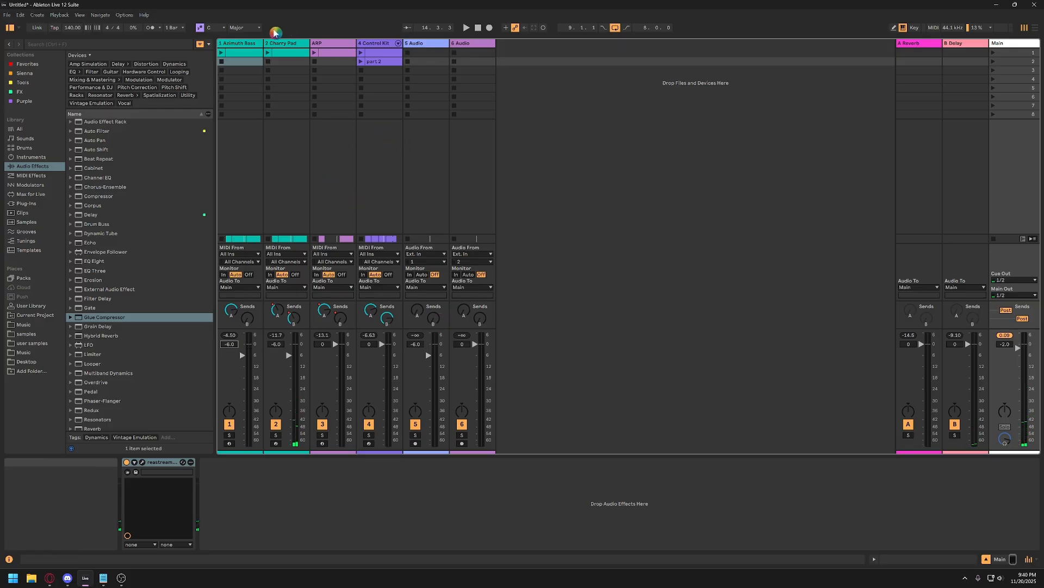
# Copy Amp, Erosion, EQ Eight and Glue Compressor from the Azimuth Bass track to the end of the Control Kit chain and play the mix.
pyautogui.click(243, 44)
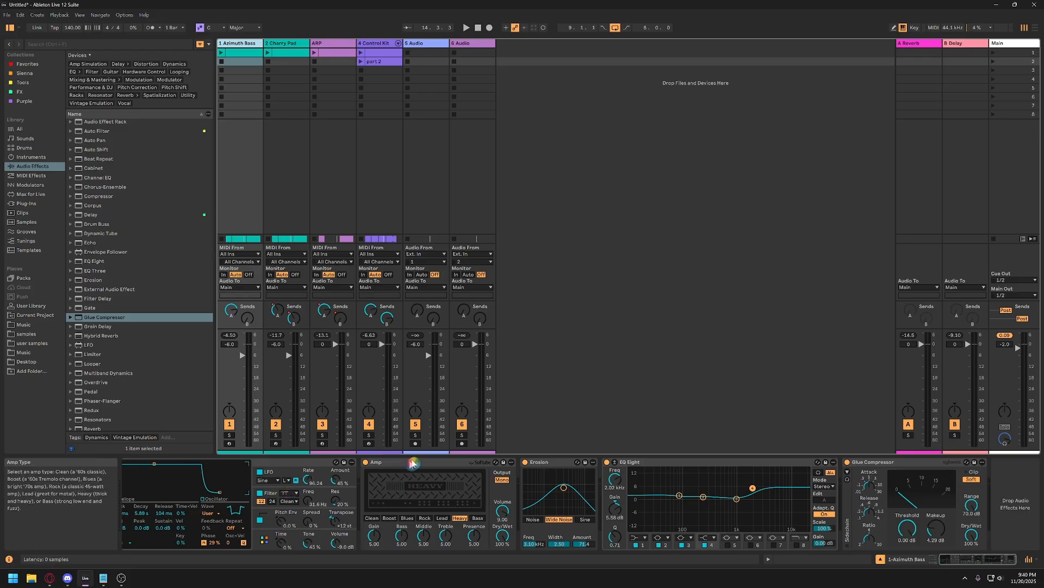
pyautogui.click(413, 464)
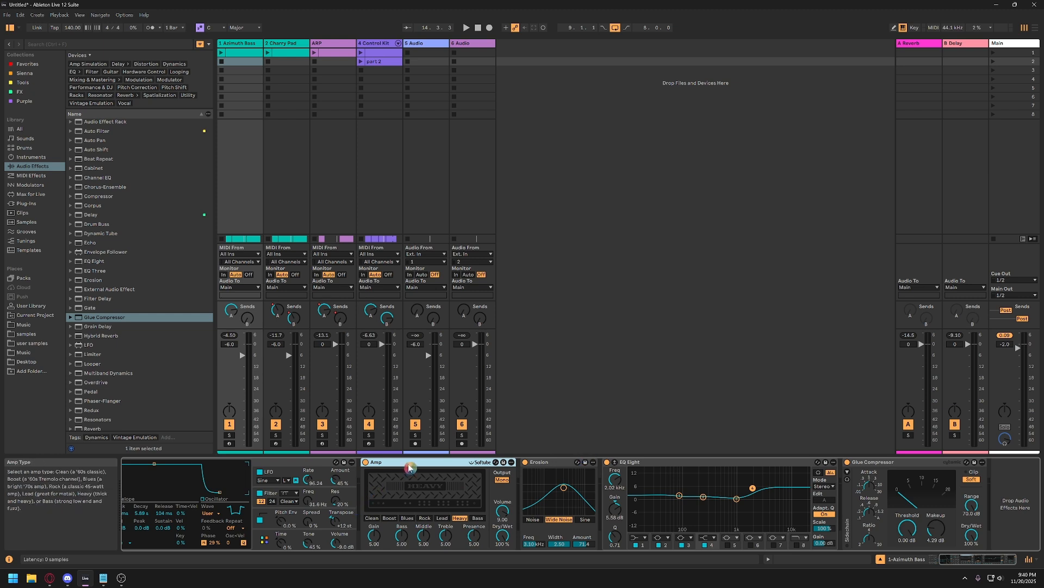
pyautogui.keyDown('ctrl'); pyautogui.click(549, 463); pyautogui.keyUp('ctrl')
pyautogui.keyDown('ctrl'); pyautogui.click(676, 462); pyautogui.keyUp('ctrl')
pyautogui.keyDown('ctrl'); pyautogui.click(923, 463); pyautogui.keyUp('ctrl')
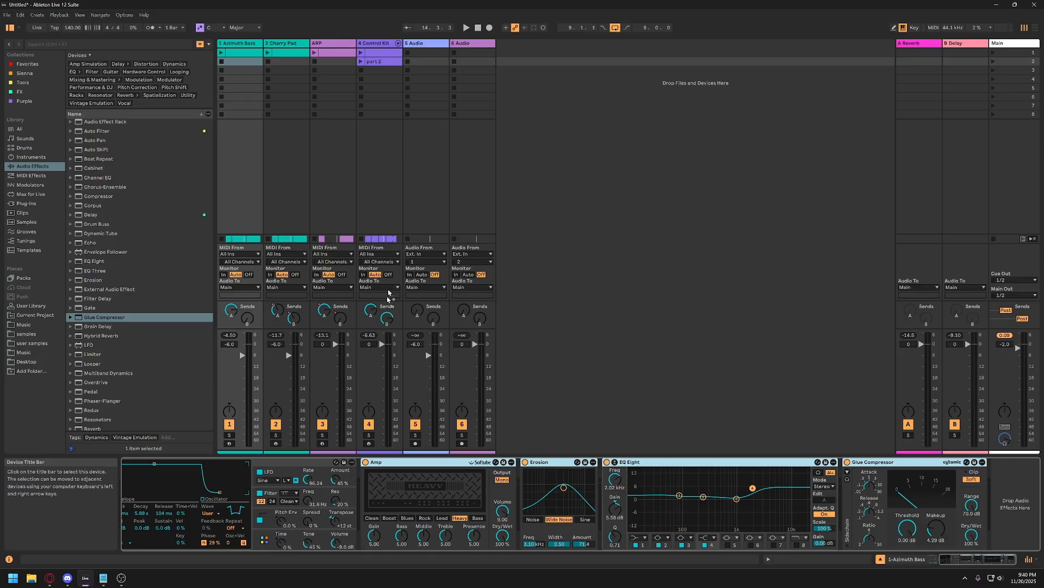
pyautogui.click(375, 362)
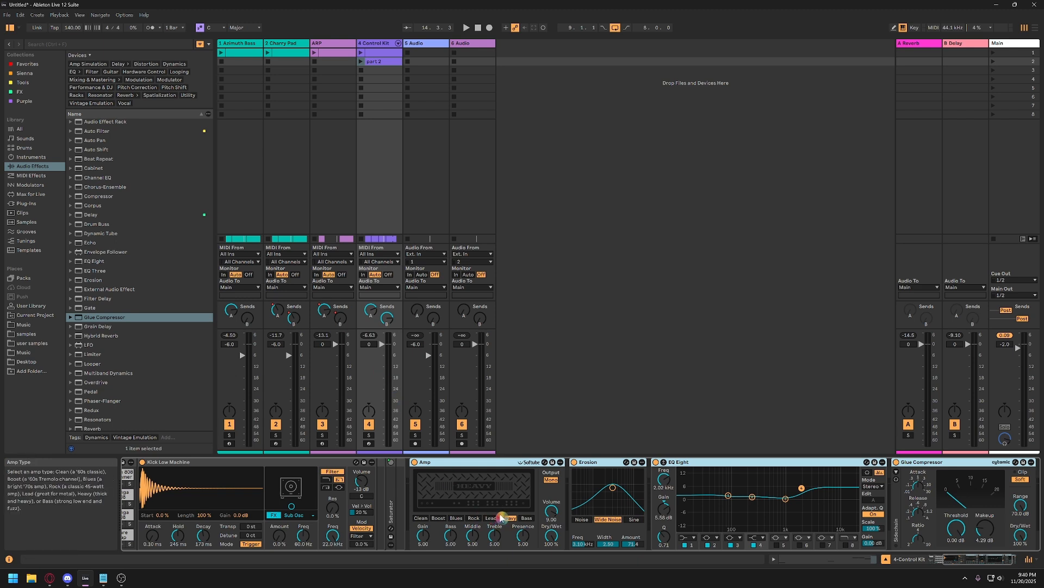
pyautogui.hscroll(1, 446, 513)
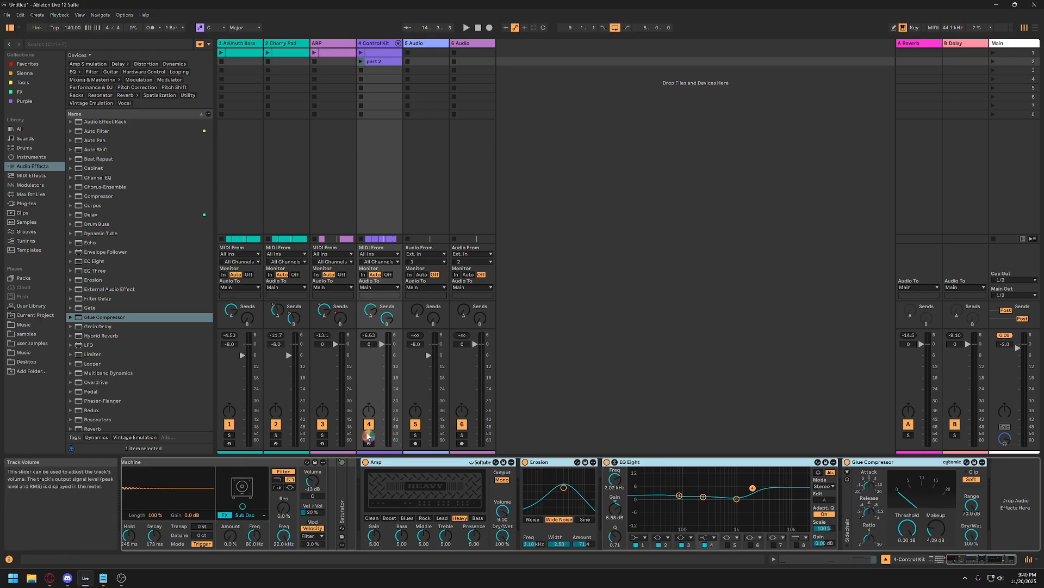
pyautogui.press('space')
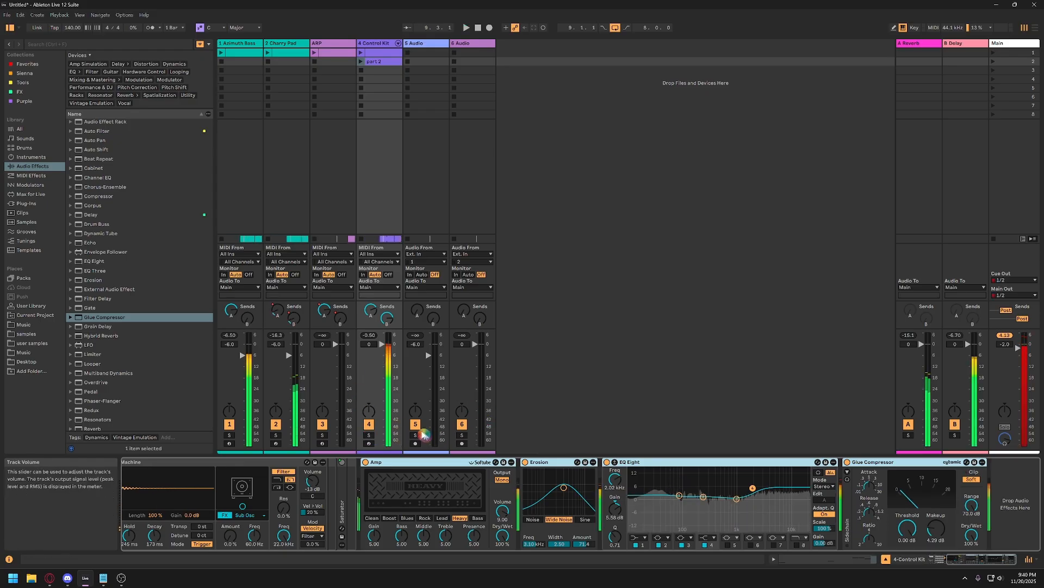
# On the Control Kit track, set Amp's Dry/Wet to about 10.3%, reduce Erosion's amount to 0.74 at 2.92 kHz and switch Erosion off.
pyautogui.click(447, 464)
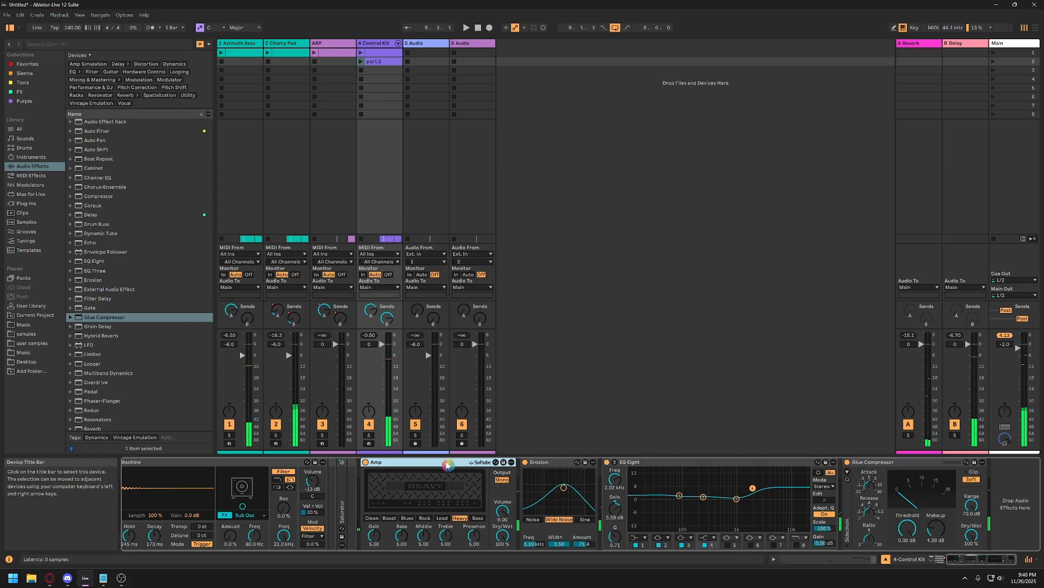
pyautogui.moveTo(502, 536); pyautogui.dragTo(502, 541)
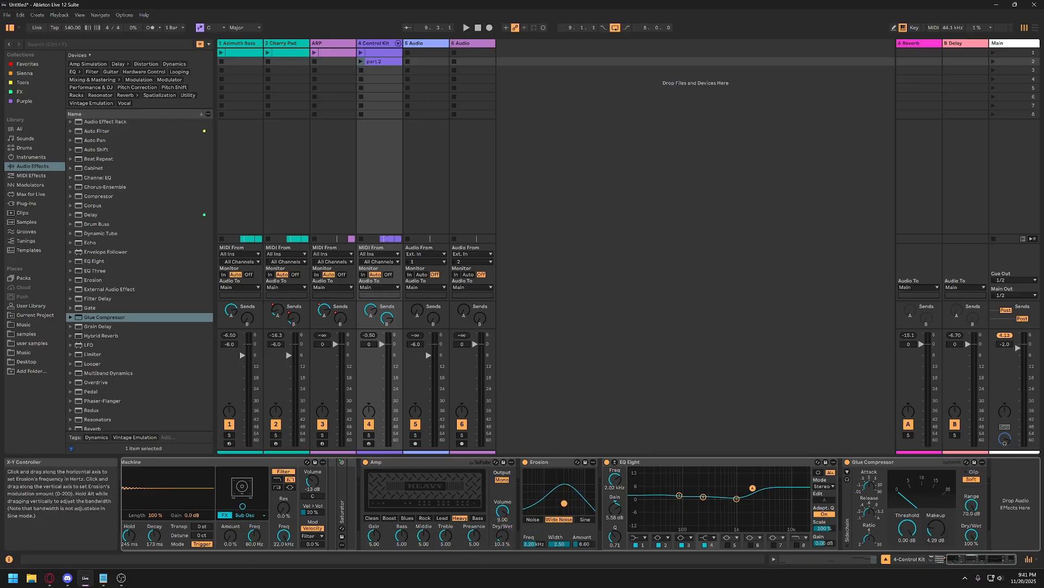
pyautogui.moveTo(564, 503); pyautogui.dragTo(563, 506)
pyautogui.click(526, 462)
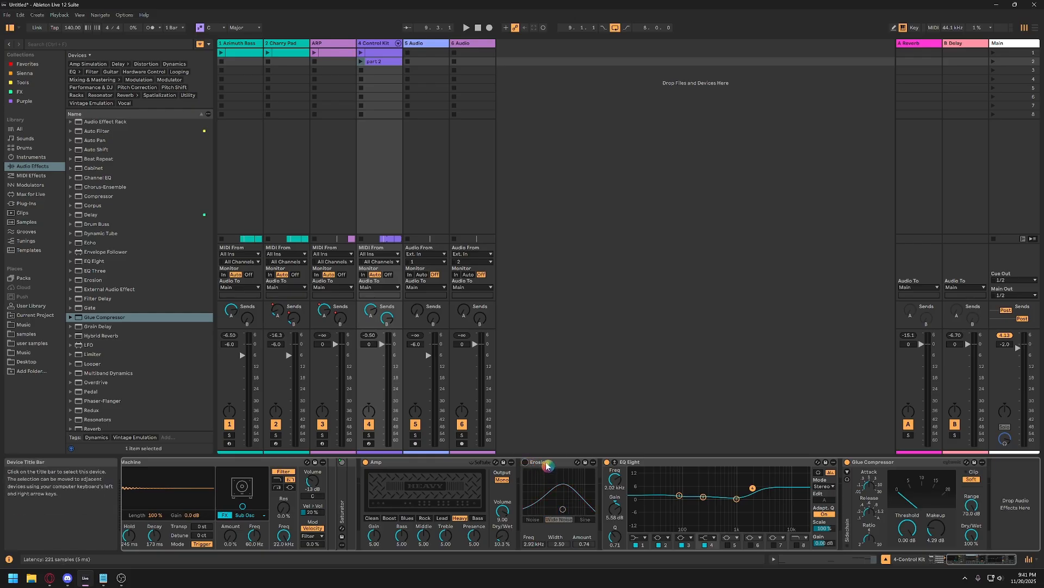
# Lower Control Kit's EQ Eight band 4 to about 3.1 dB at 2.11 kHz and audition the drums soloed.
pyautogui.moveTo(753, 488); pyautogui.dragTo(753, 492)
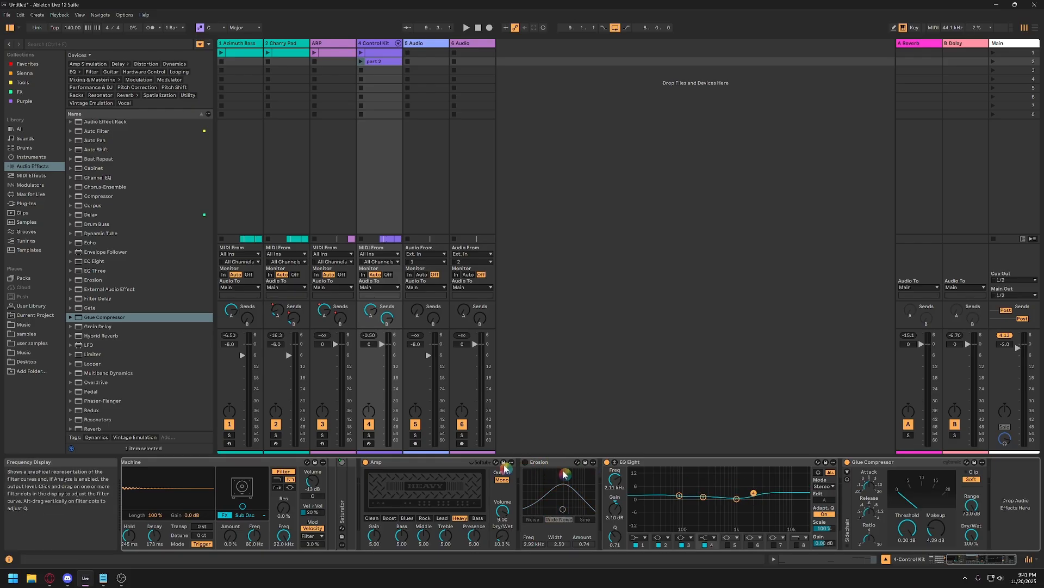
pyautogui.press('space')
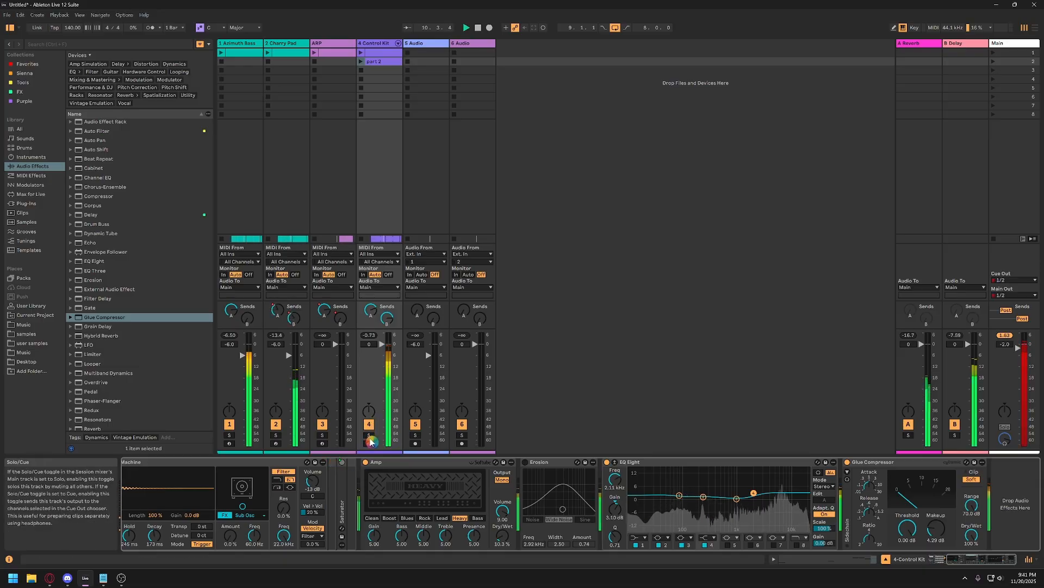
pyautogui.press('space')
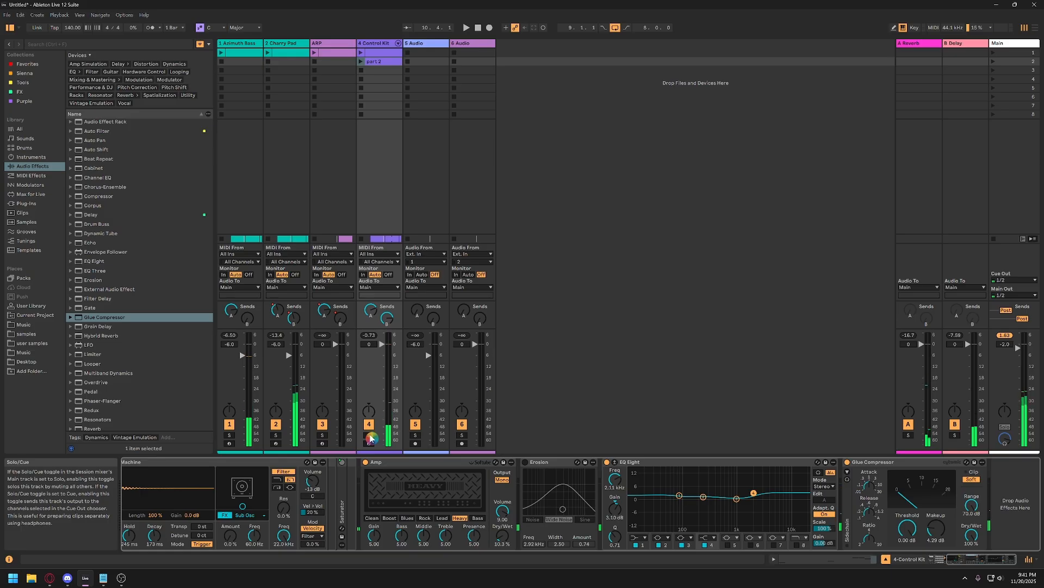
pyautogui.click(369, 435)
pyautogui.press('space')
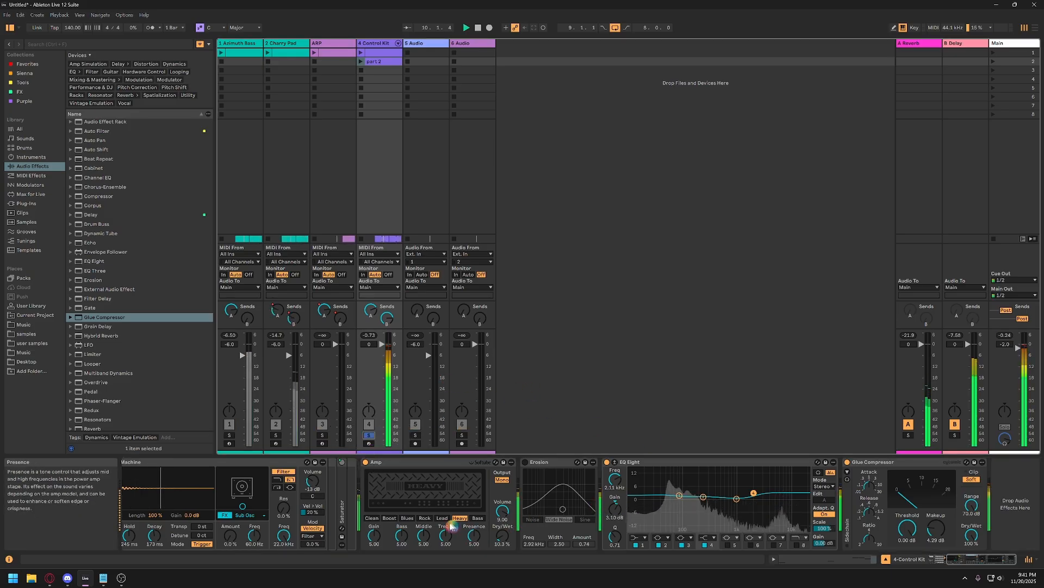
# Change Control Kit's Amp type to Blues and set its Dry/Wet to about 11.7% during playback.
pyautogui.click(425, 518)
pyautogui.click(406, 519)
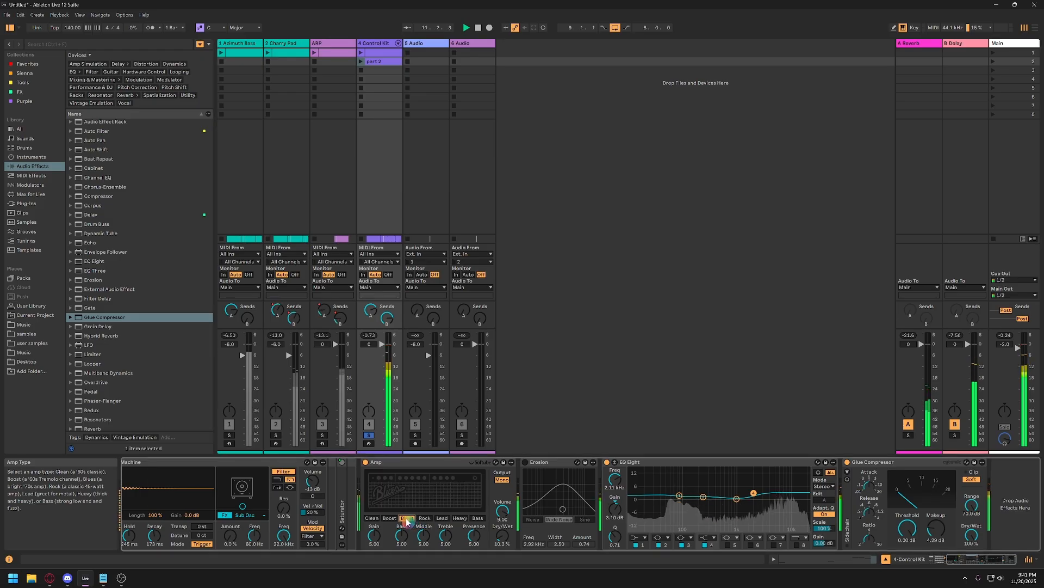
pyautogui.moveTo(502, 536); pyautogui.dragTo(502, 535)
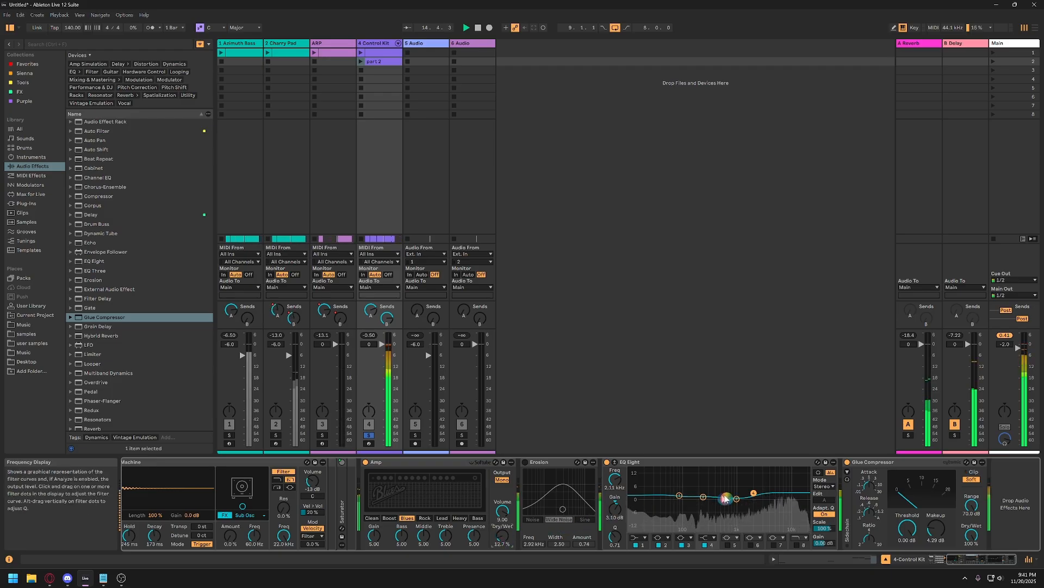
# Set Control Kit's EQ Eight band 4 to about 0.62 dB at 2.20 kHz and Glue Compressor's makeup to about 1.90 dB.
pyautogui.moveTo(755, 494); pyautogui.dragTo(755, 498)
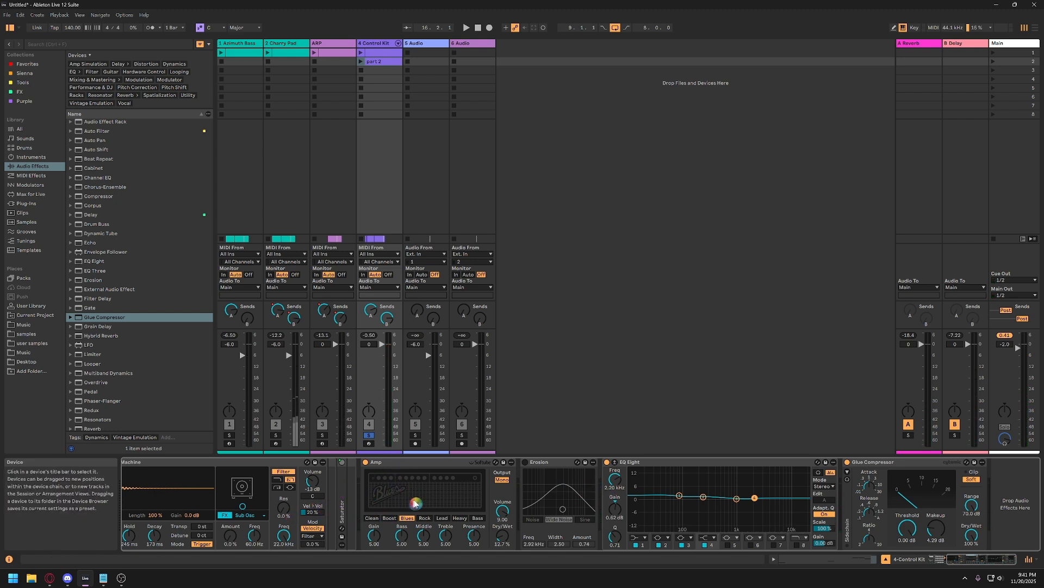
pyautogui.scroll(5, 424, 495)
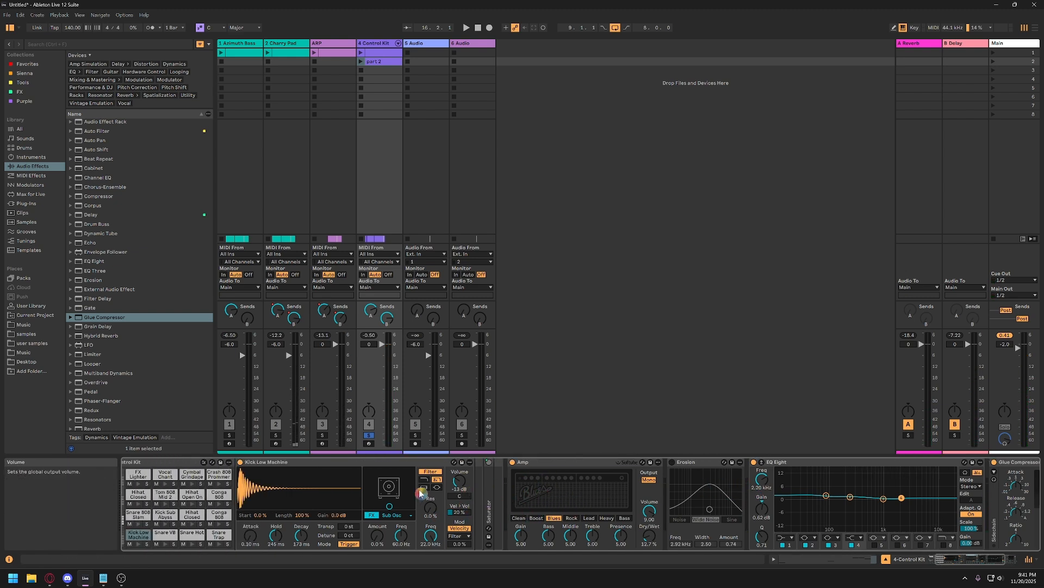
pyautogui.scroll(-5, 422, 492)
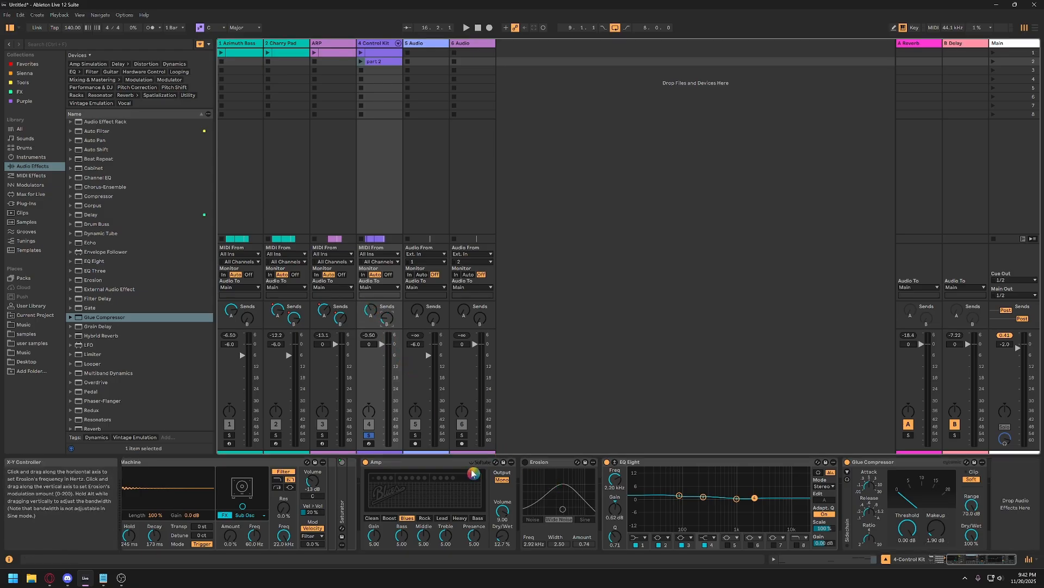
# Deactivate the Amp on the Control Kit track and play the soloed drums.
pyautogui.click(379, 464)
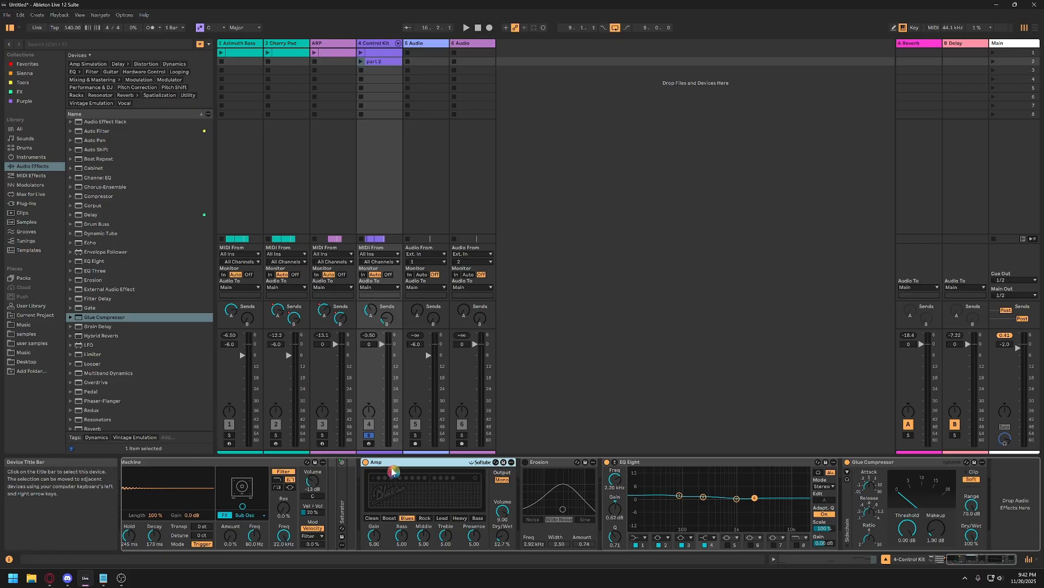
pyautogui.press('0')
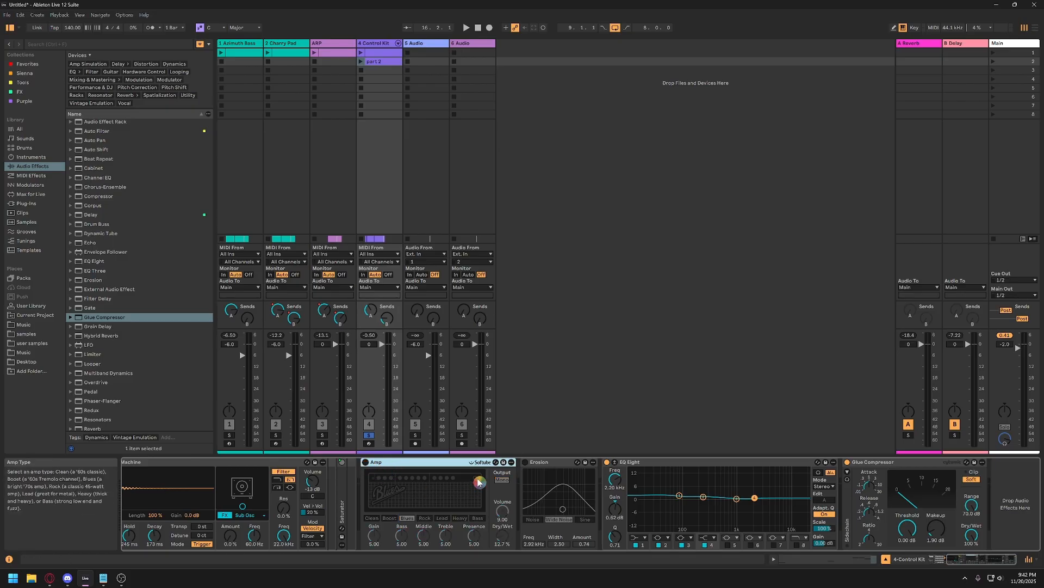
pyautogui.press('space')
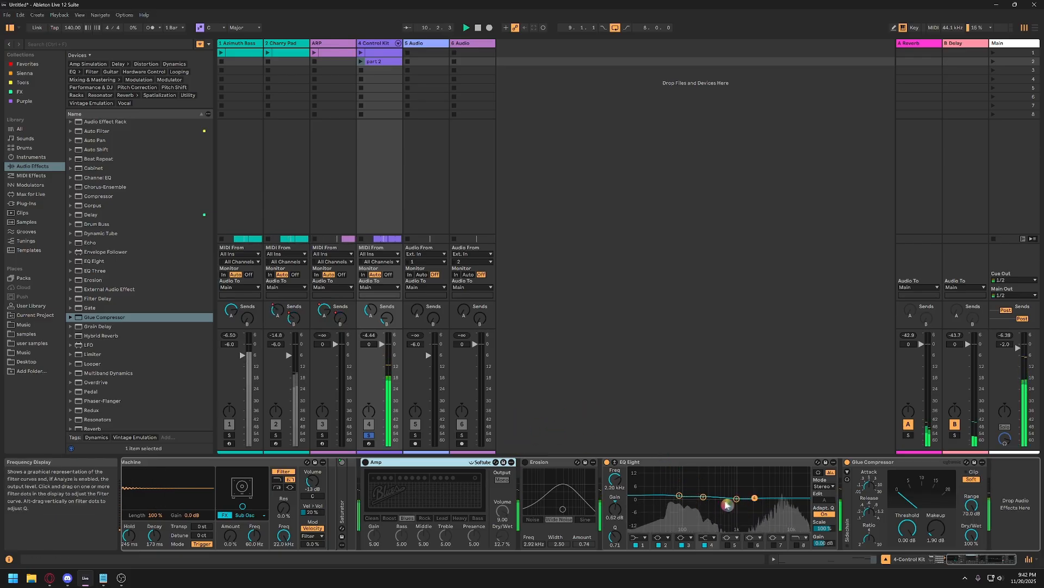
# Boost Control Kit's EQ Eight band 1 to about 4.34 dB at 95.6 Hz and unsolo the track.
pyautogui.moveTo(680, 495)
pyautogui.mouseDown()
pyautogui.moveTo(685, 483)
pyautogui.moveTo(683, 494)
pyautogui.mouseUp()
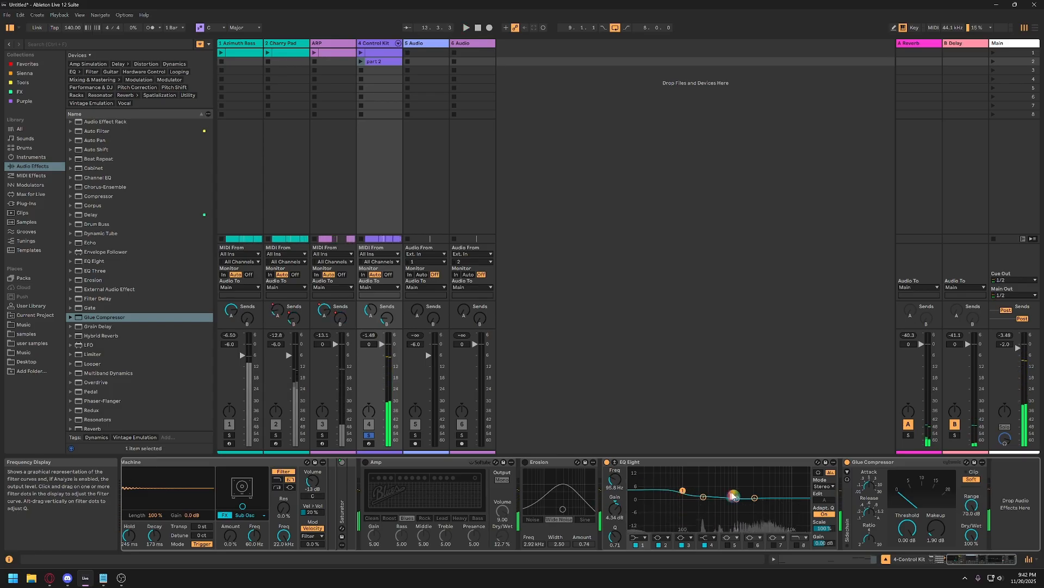
pyautogui.click(369, 435)
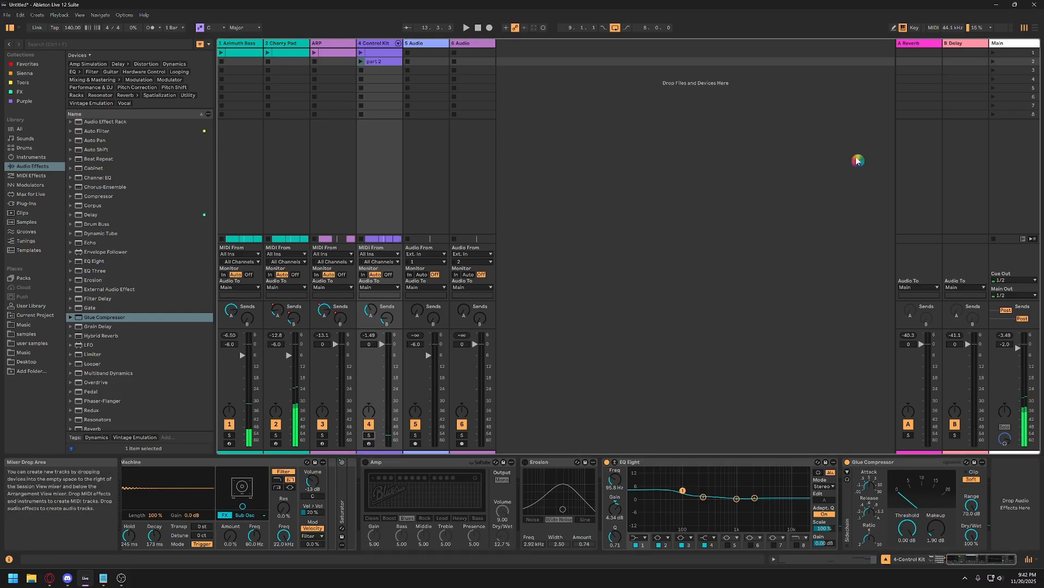
# Switch to the Arrangement View and play all tracks from bar 9.
pyautogui.press('Tab')
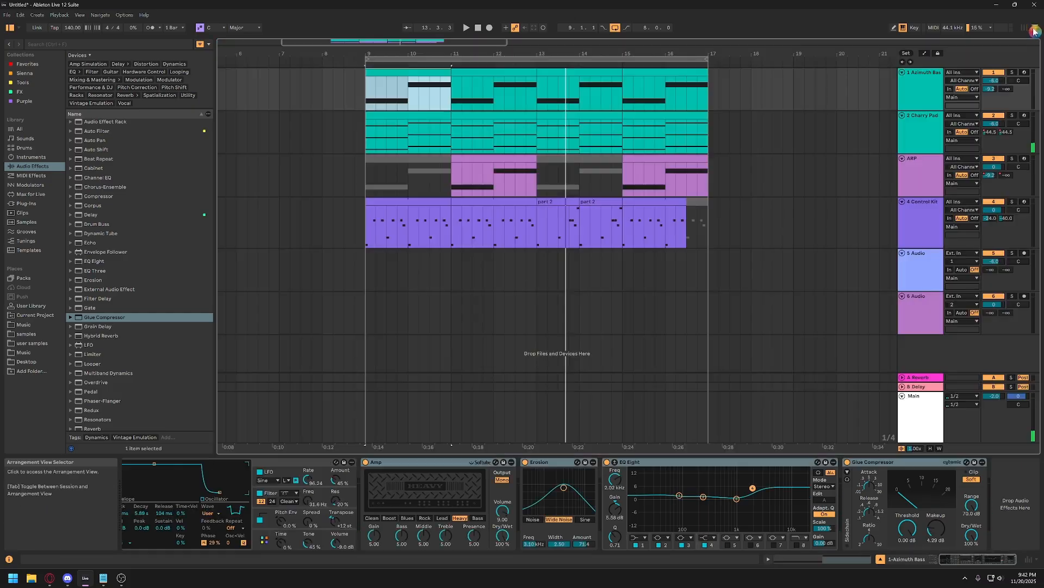
pyautogui.click(373, 235)
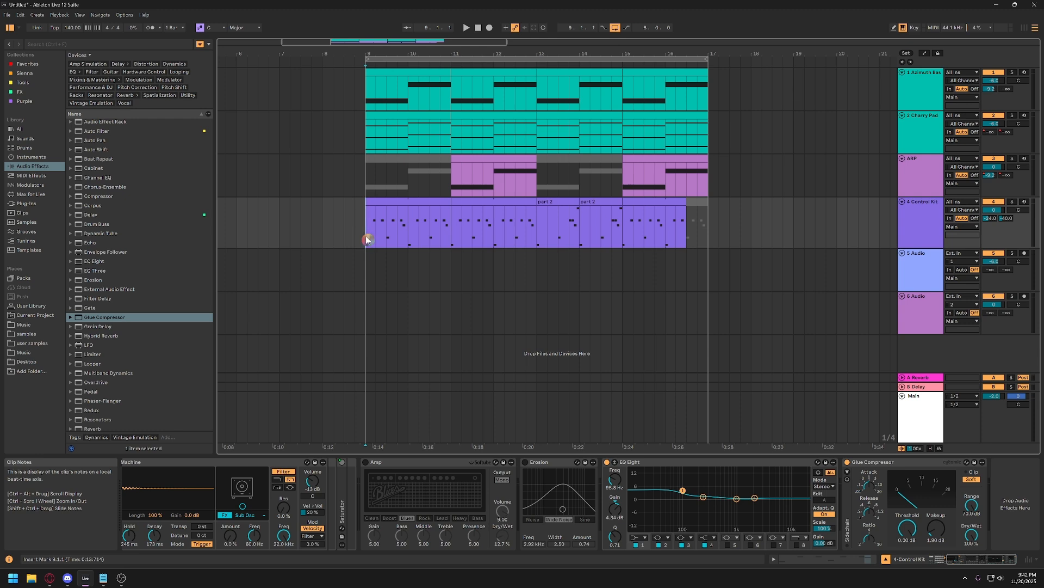
pyautogui.press('space')
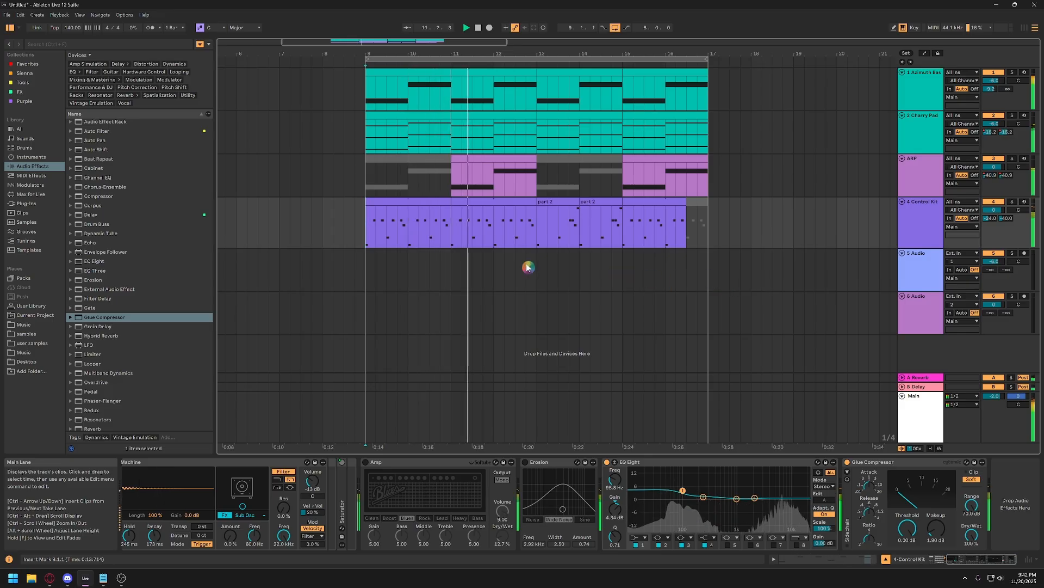
pyautogui.press('space')
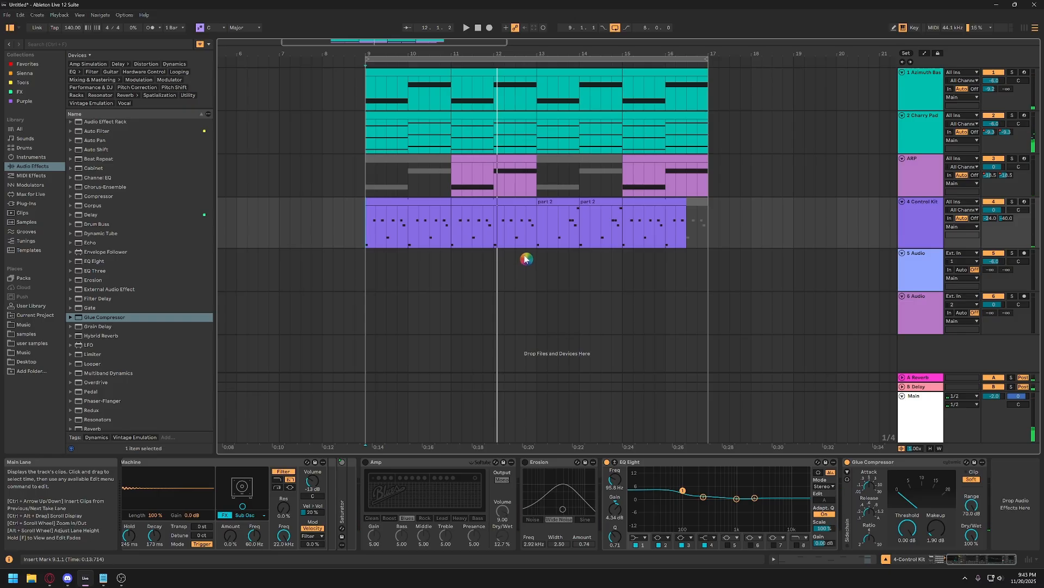
# Return the insert marker to bar 9 and turn off the arrangement loop.
pyautogui.click(366, 234)
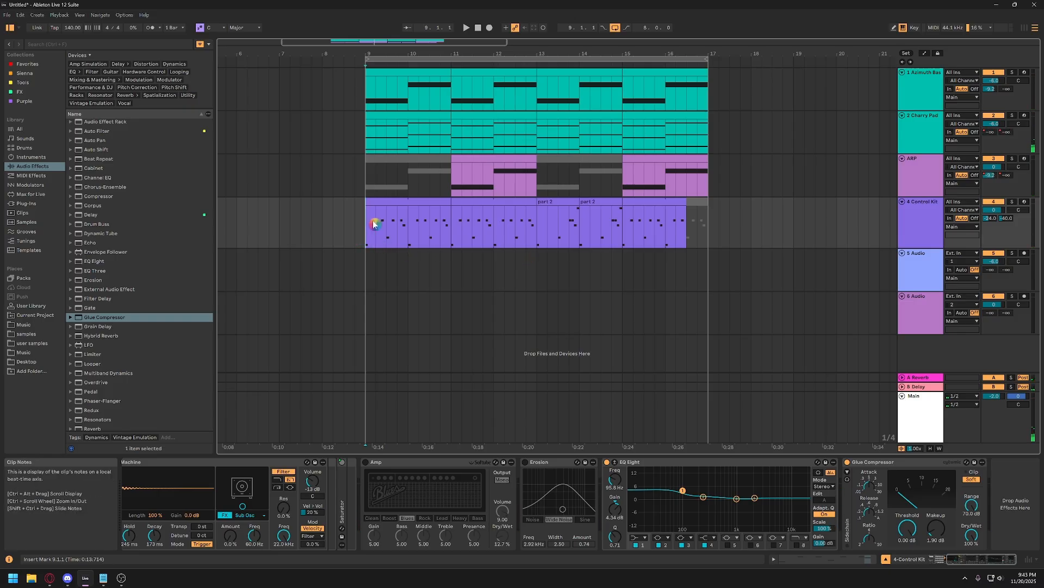
pyautogui.click(374, 239)
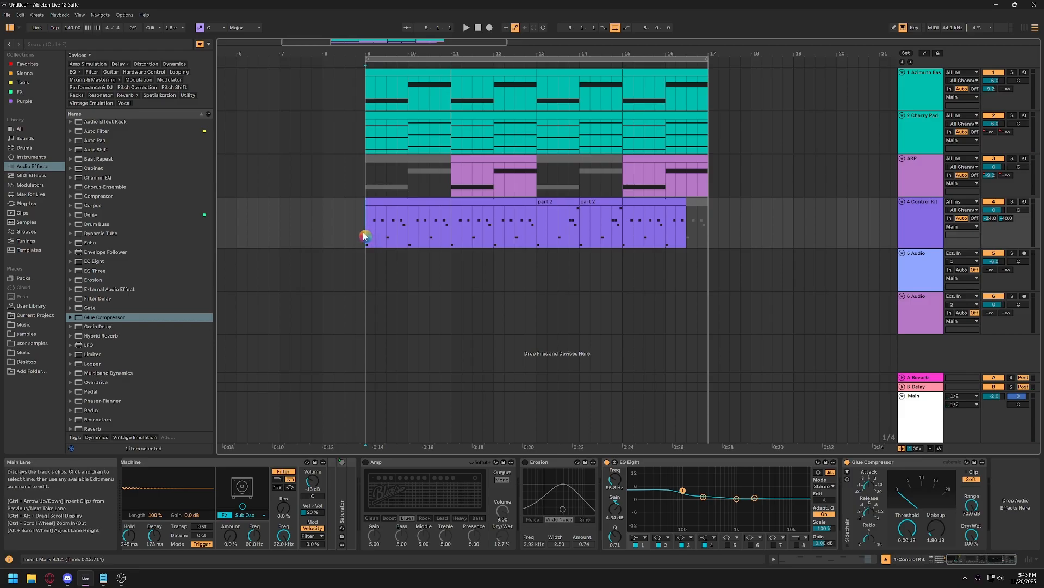
pyautogui.moveTo(364, 55); pyautogui.dragTo(359, 124)
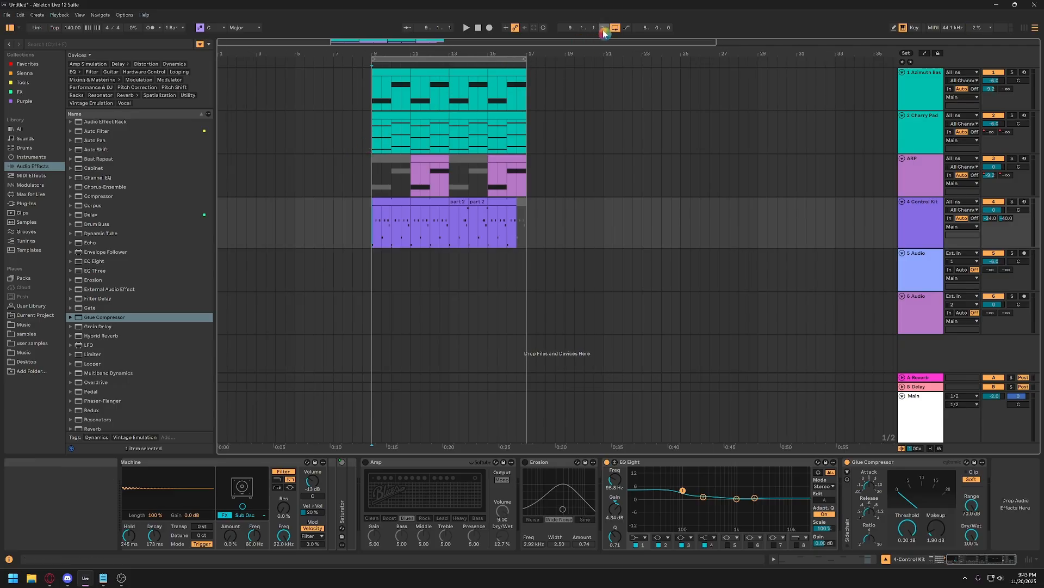
pyautogui.click(616, 29)
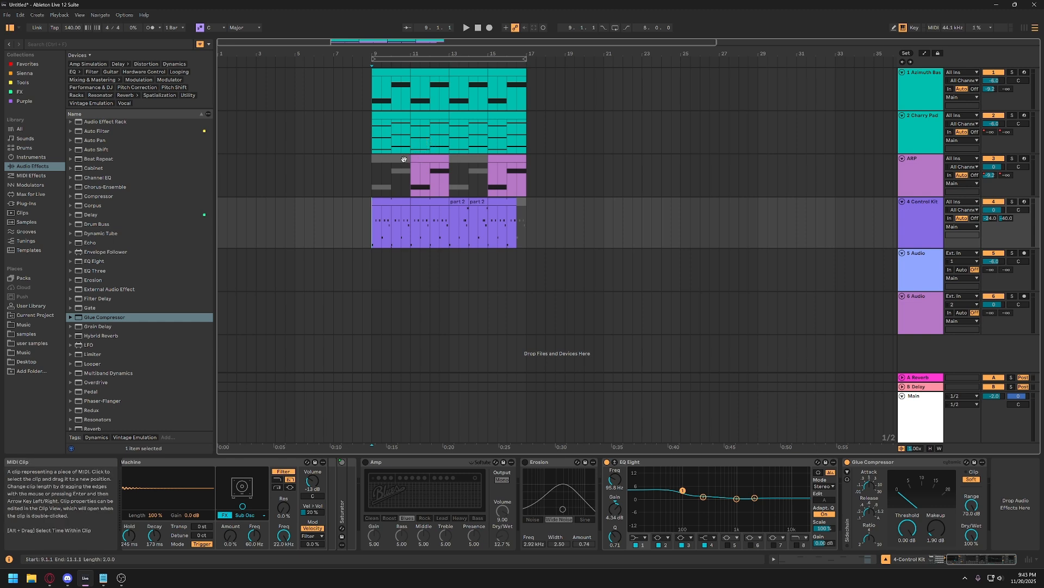
# Copy Cherry Pad's clips spanning bars 9 to 17 to bar 1 of the same track and play the new intro.
pyautogui.click(373, 89)
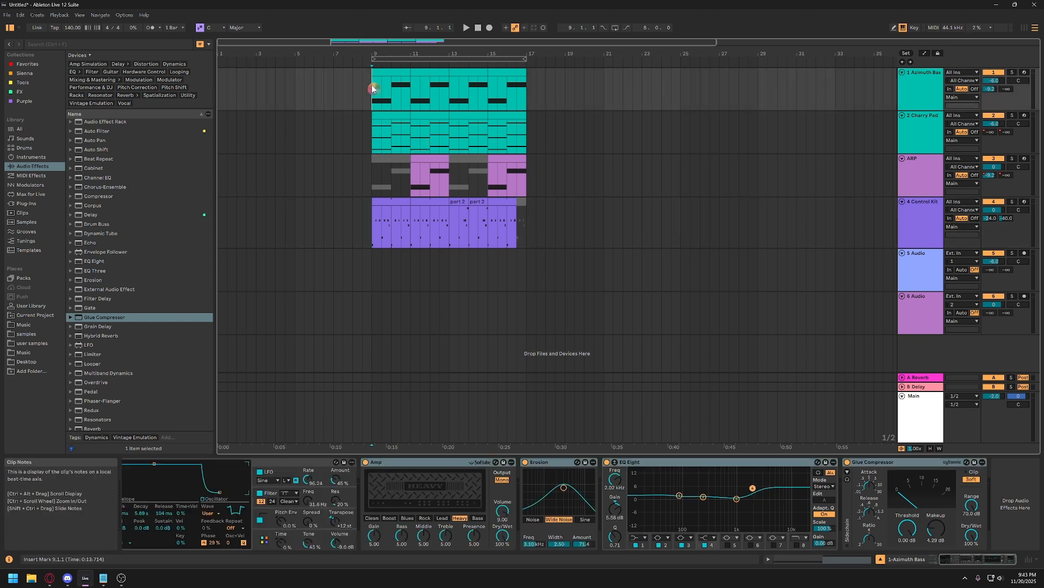
pyautogui.click(374, 140)
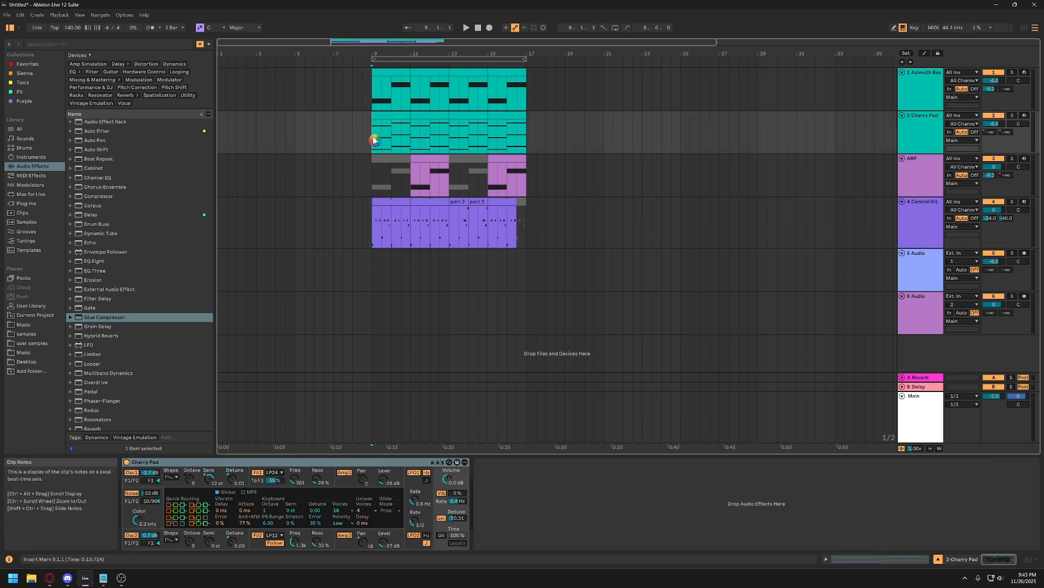
pyautogui.keyDown('shift'); pyautogui.click(531, 140); pyautogui.keyUp('shift')
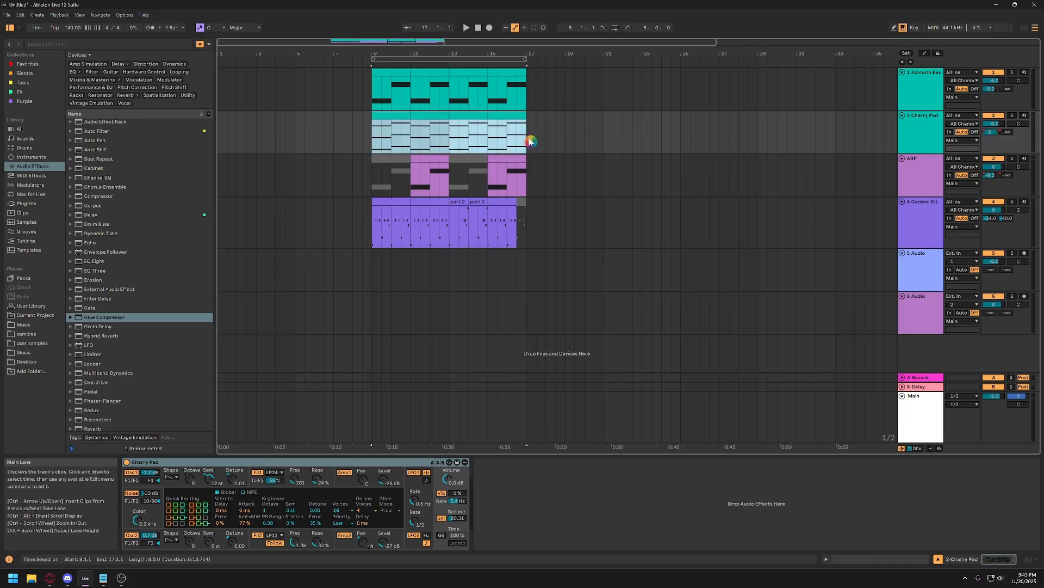
pyautogui.click(502, 116)
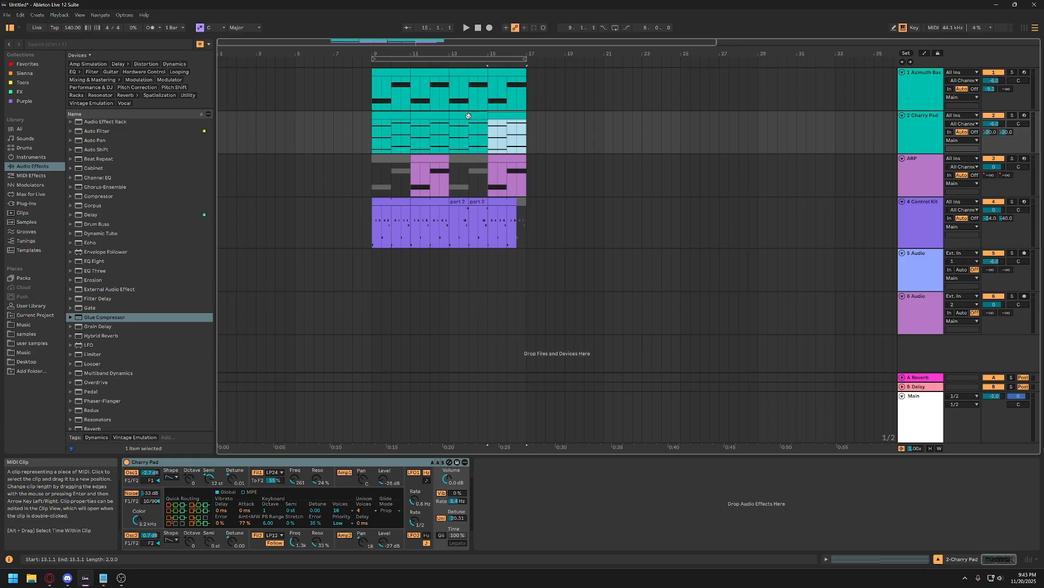
pyautogui.moveTo(468, 116); pyautogui.dragTo(408, 134)
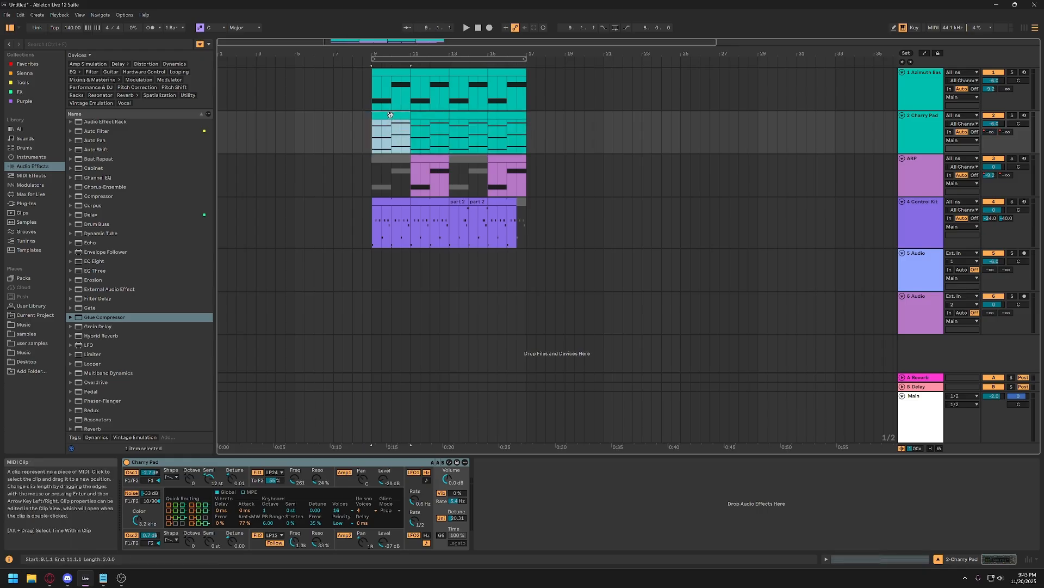
pyautogui.keyDown('shift'); pyautogui.click(513, 116); pyautogui.keyUp('shift')
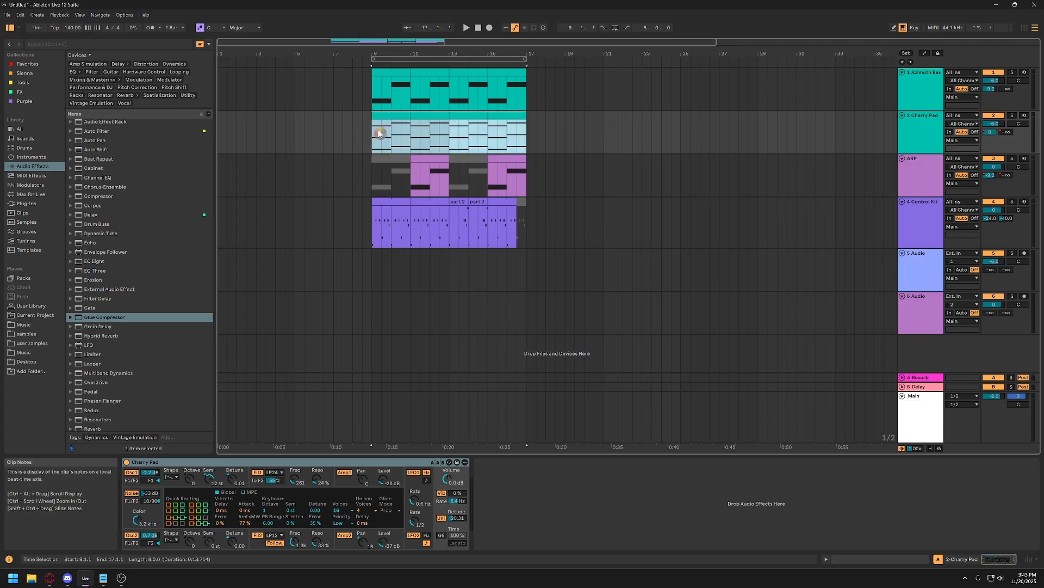
pyautogui.click(225, 153)
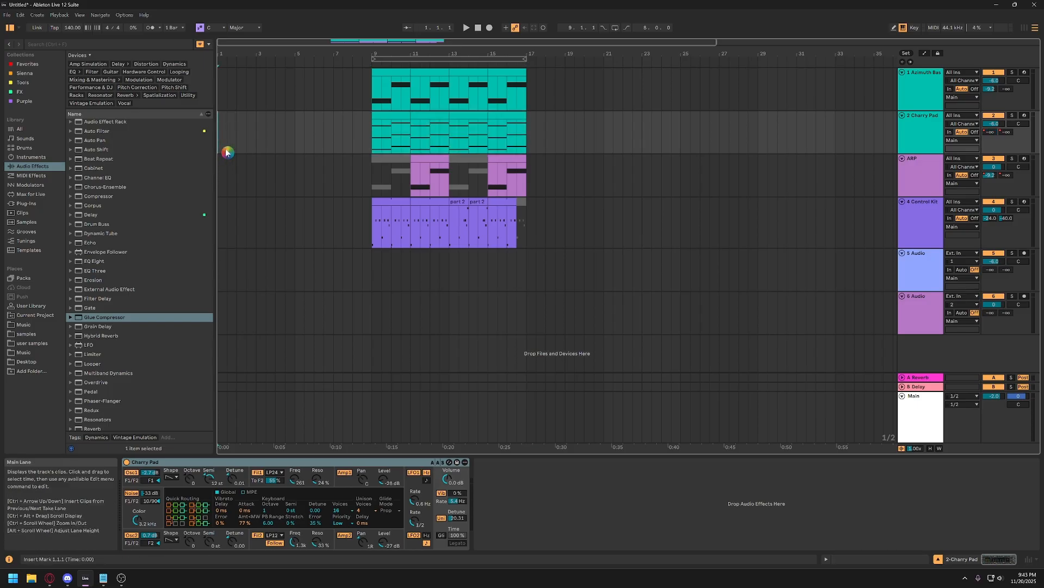
pyautogui.doubleClick(226, 152)
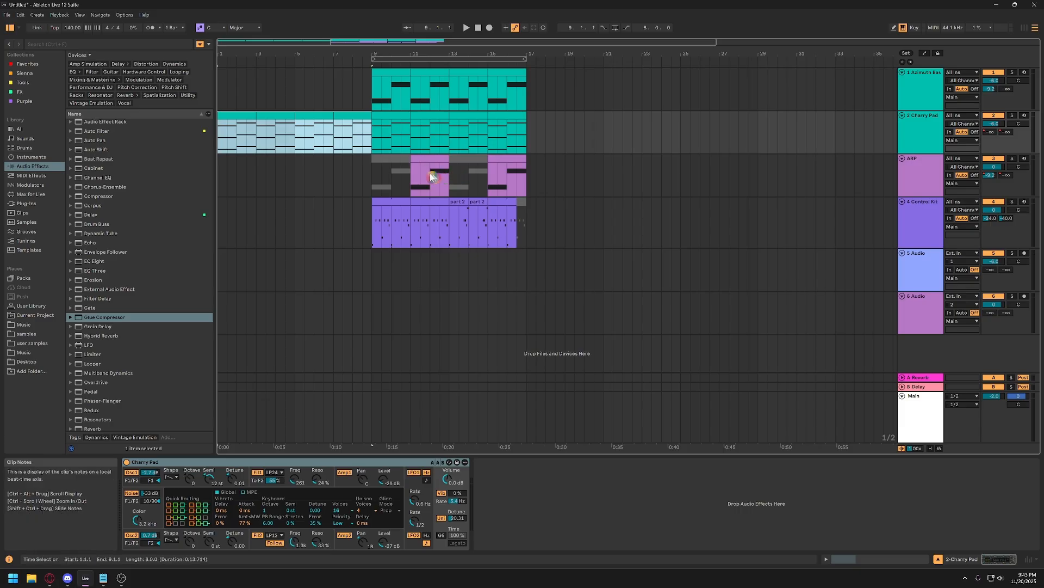
pyautogui.press('space')
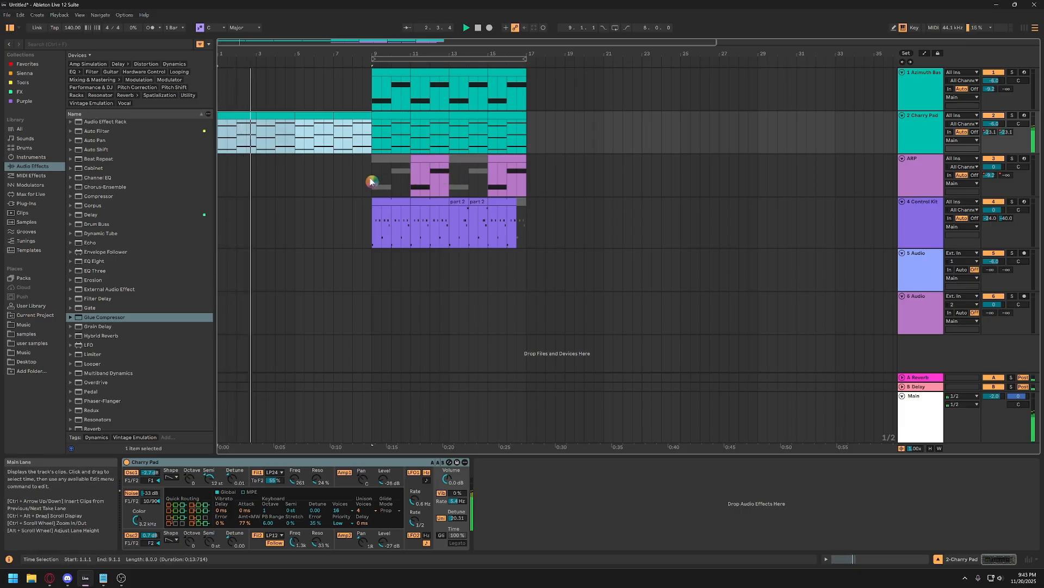
pyautogui.click(390, 72)
pyautogui.keyDown('shift'); pyautogui.click(434, 73); pyautogui.keyUp('shift')
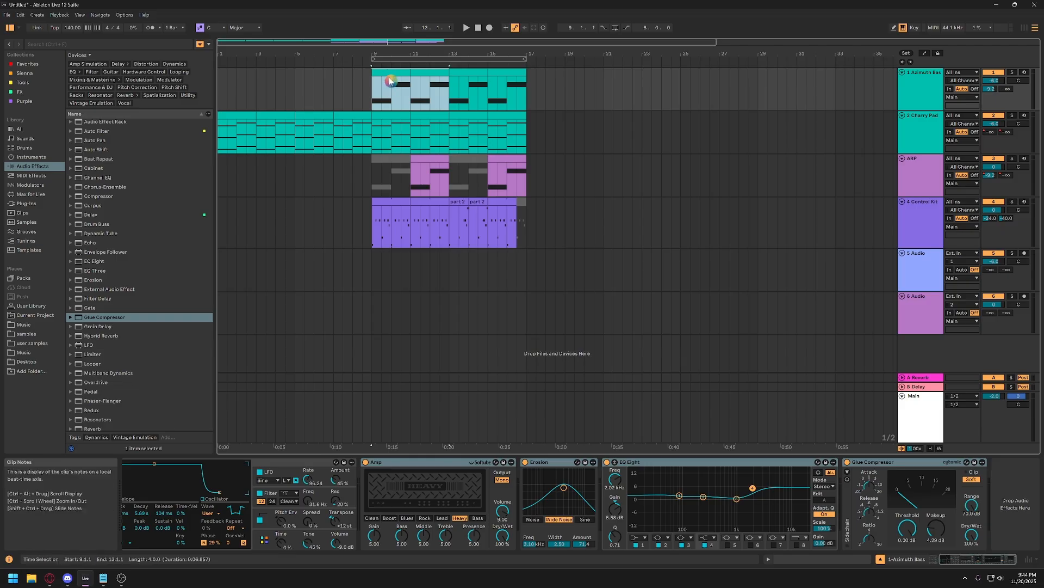
pyautogui.click(390, 93)
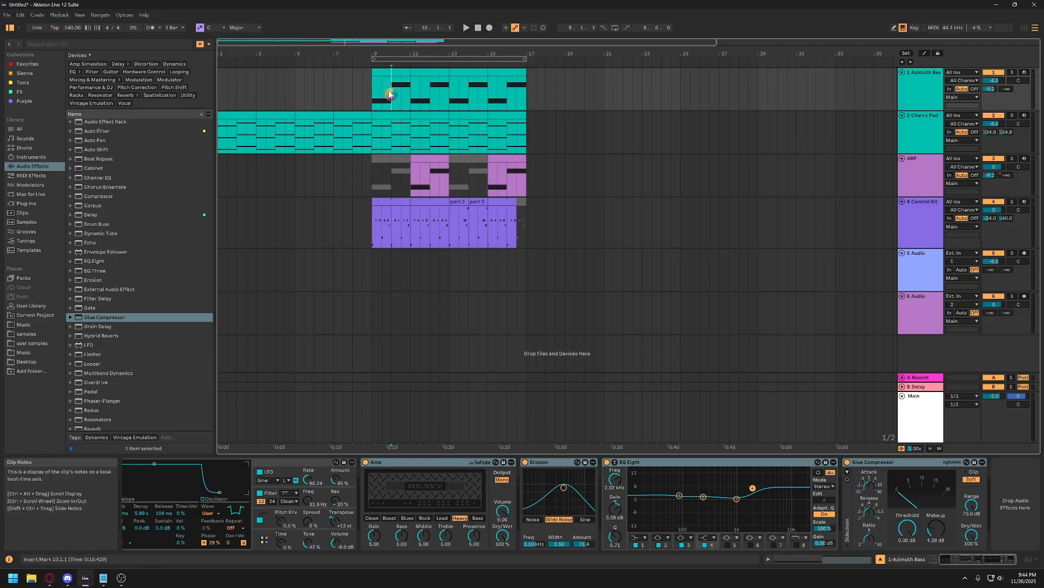
pyautogui.click(390, 74)
pyautogui.moveTo(393, 93); pyautogui.dragTo(340, 94)
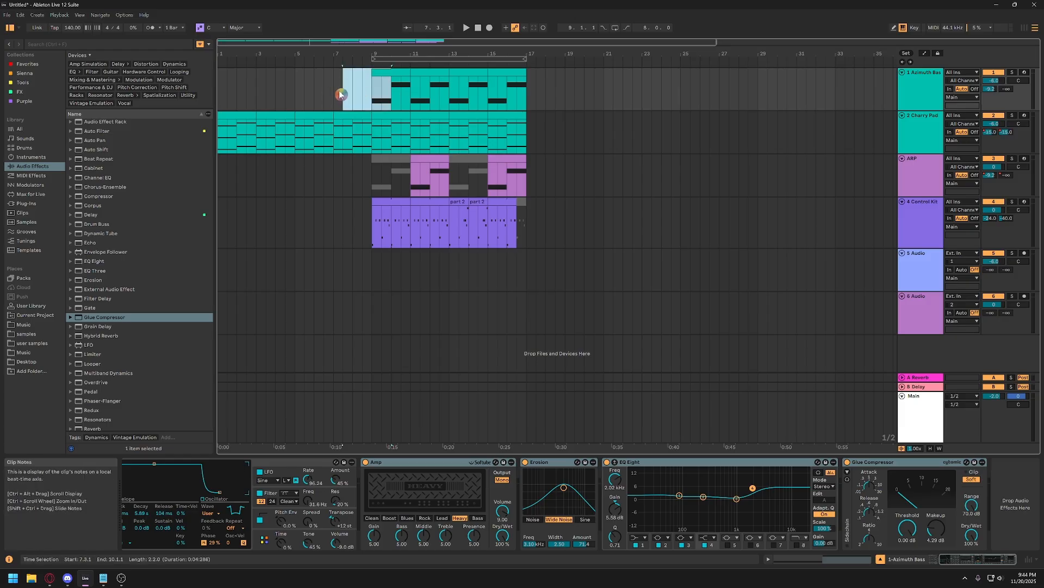
pyautogui.click(391, 93)
# Copy Azimuth Bass's two-bar clip from bar 9 to bar 5 and duplicate it to fill bars 7 and 8.
pyautogui.click(389, 74)
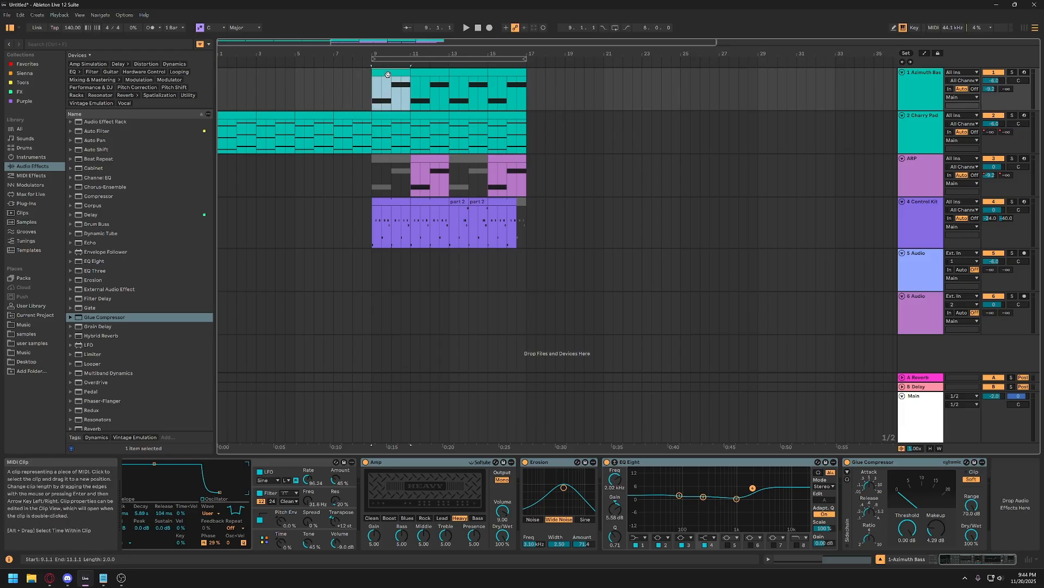
pyautogui.press('ctrl')
pyautogui.press('ctrl')
pyautogui.moveTo(391, 74)
pyautogui.mouseDown()
pyautogui.moveTo(347, 75)
pyautogui.moveTo(388, 82)
pyautogui.mouseUp()
pyautogui.moveTo(392, 74); pyautogui.dragTo(315, 74)
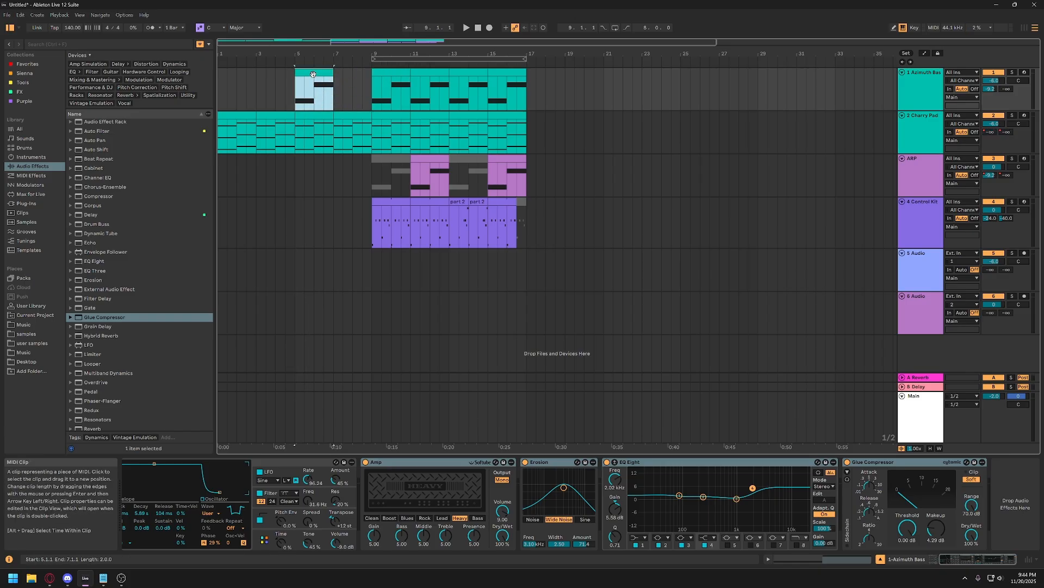
pyautogui.hotkey('ctrl', 'd')
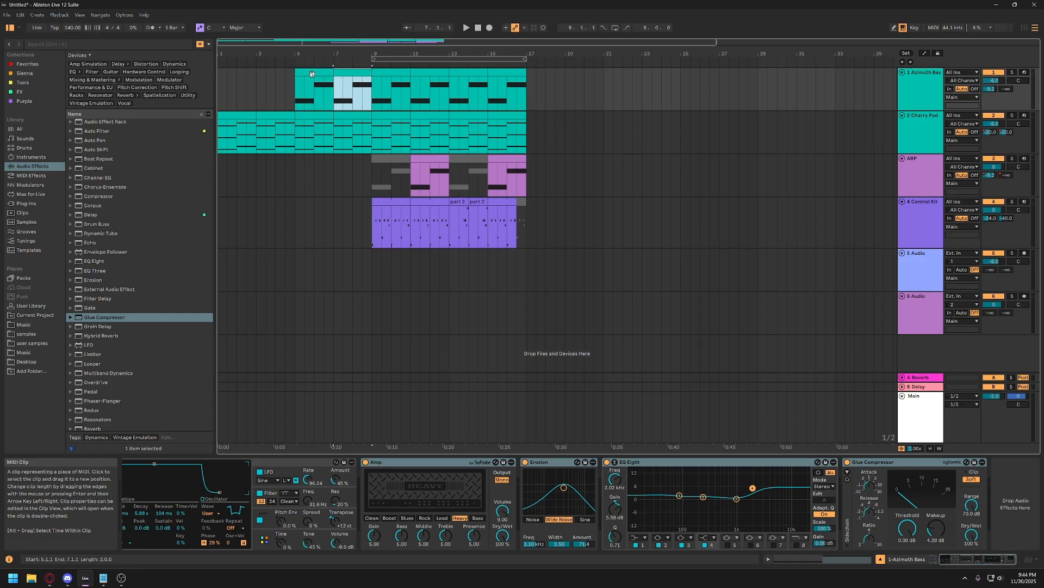
# Play the arrangement from bar 5 and adjust the Azimuth Bass track's volume.
pyautogui.click(314, 73)
pyautogui.press('space')
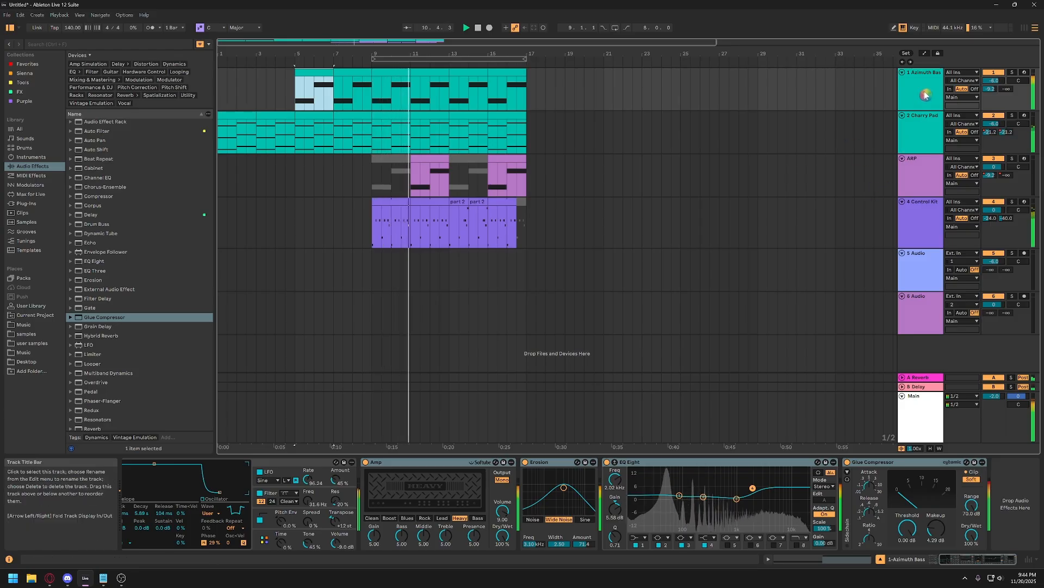
pyautogui.click(994, 81)
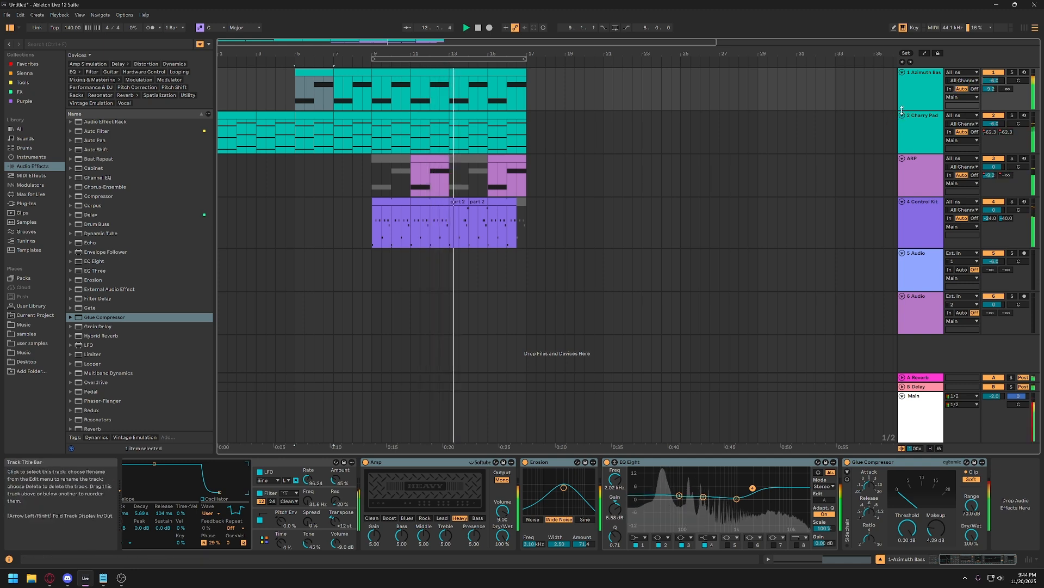
pyautogui.click(917, 92)
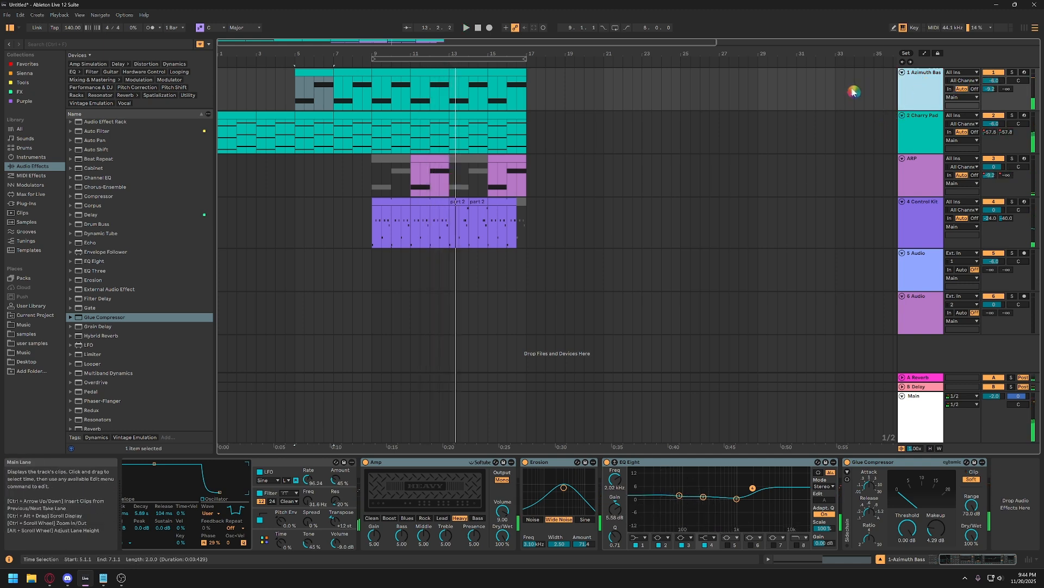
pyautogui.click(991, 84)
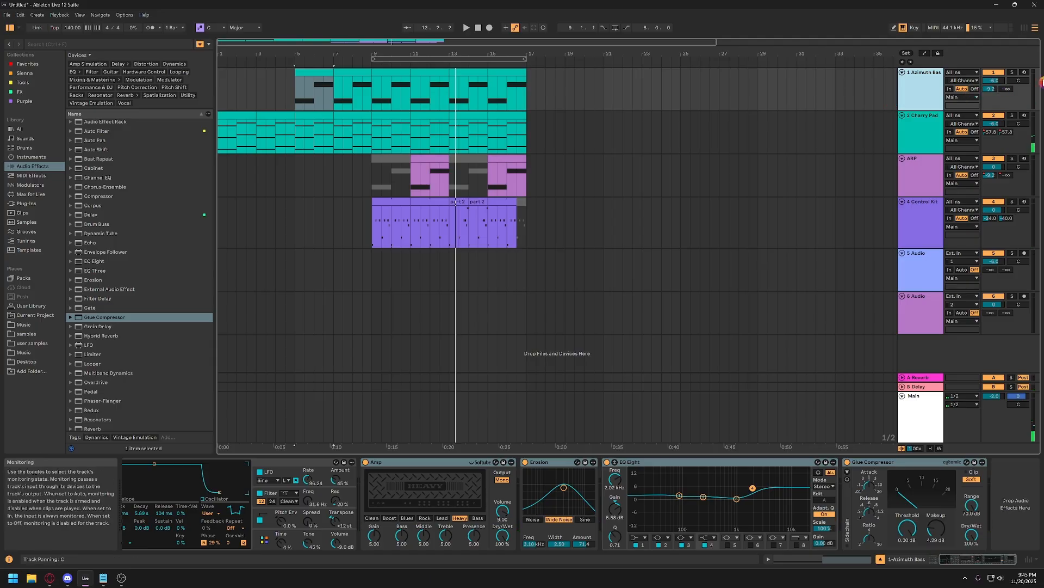
pyautogui.click(1004, 91)
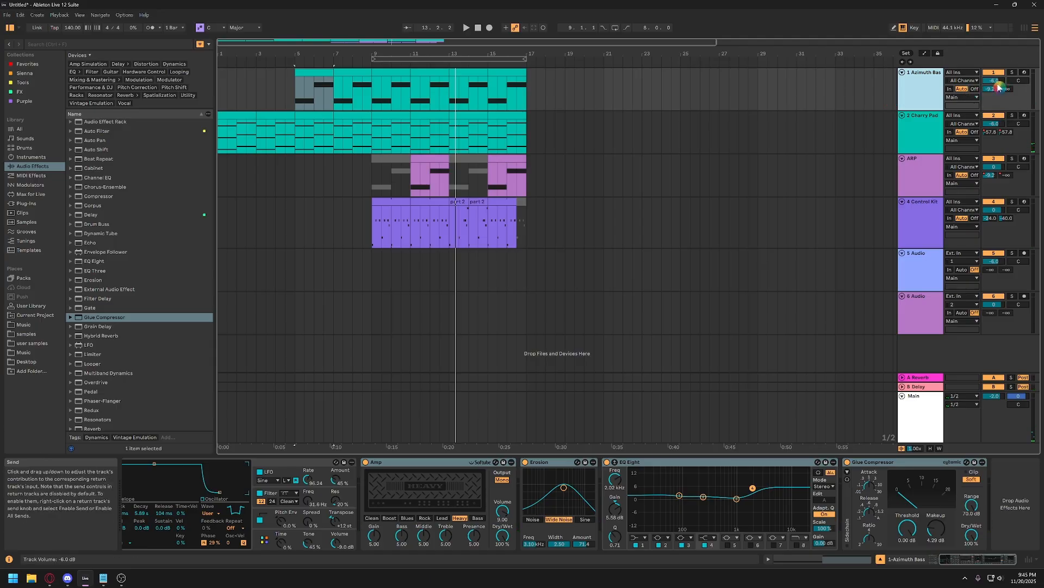
pyautogui.click(921, 98)
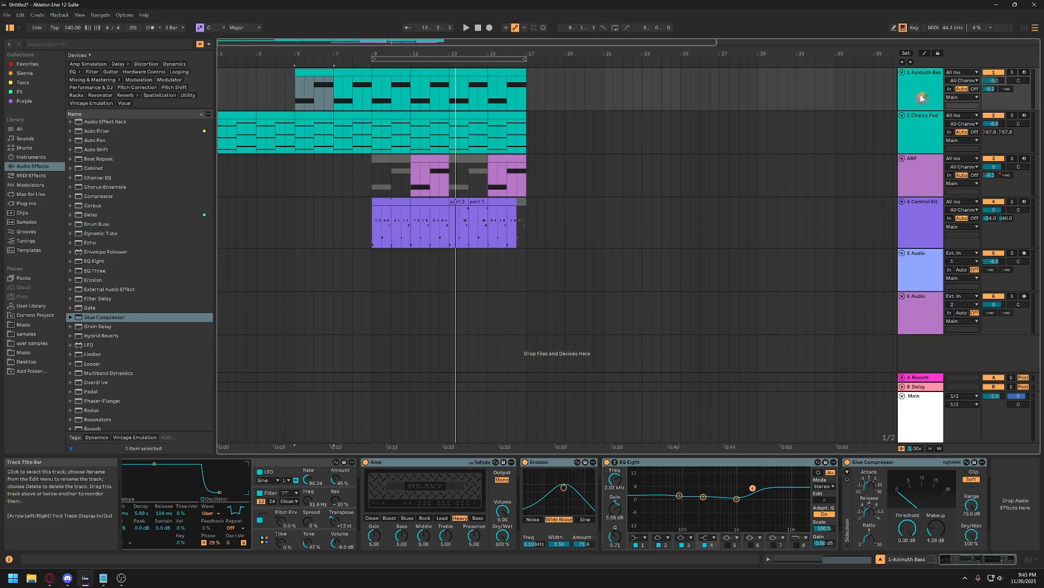
# Play the arrangement from bar 10 to check the bass level against the drums.
pyautogui.click(396, 72)
pyautogui.press('space')
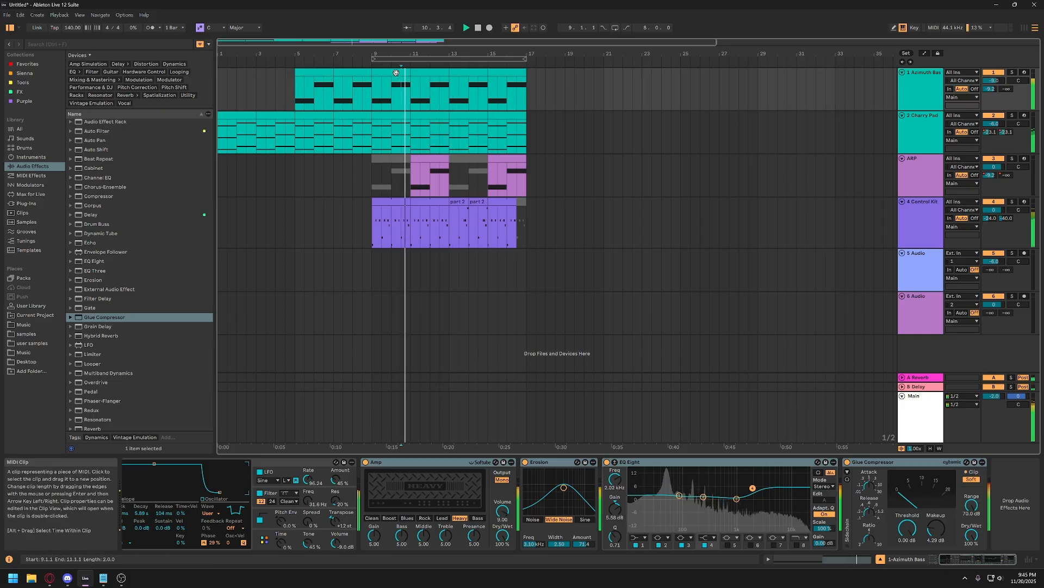
pyautogui.click(422, 73)
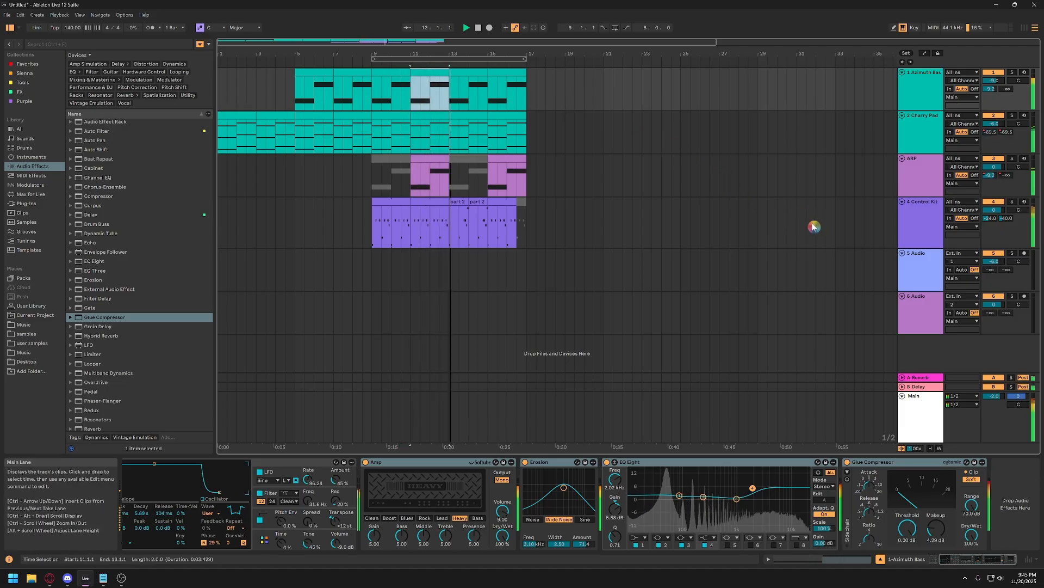
pyautogui.press('space')
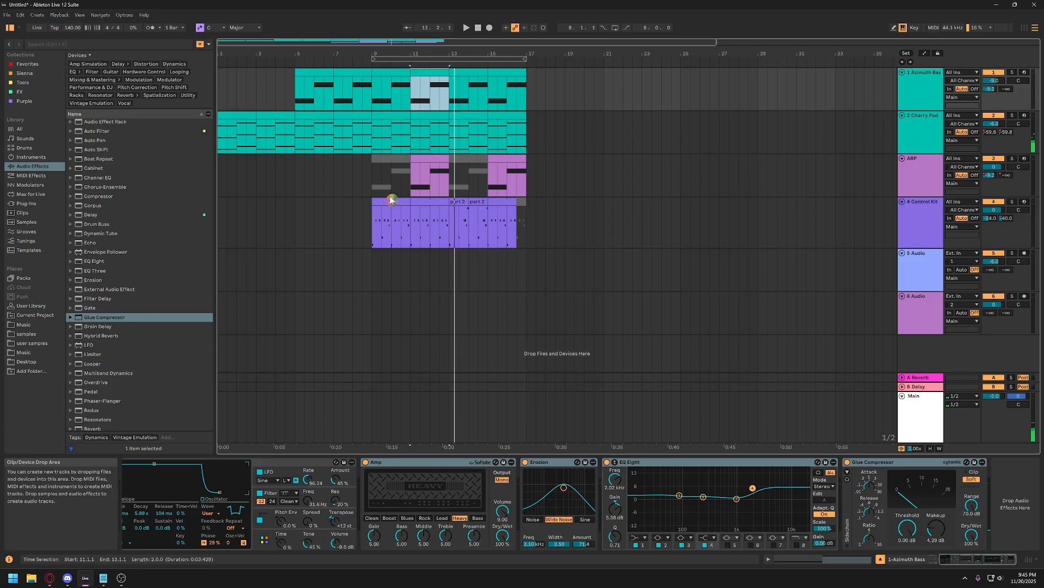
# Duplicate the section from bar 5 to bar 17 across all four instrument tracks so the copy starts at bar 17.
pyautogui.click(529, 235)
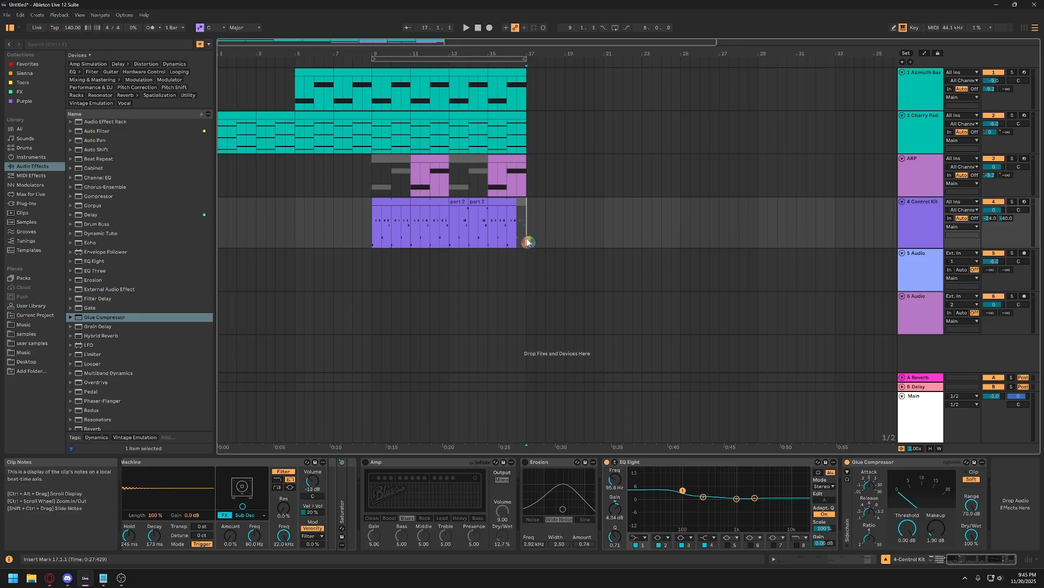
pyautogui.click(556, 232)
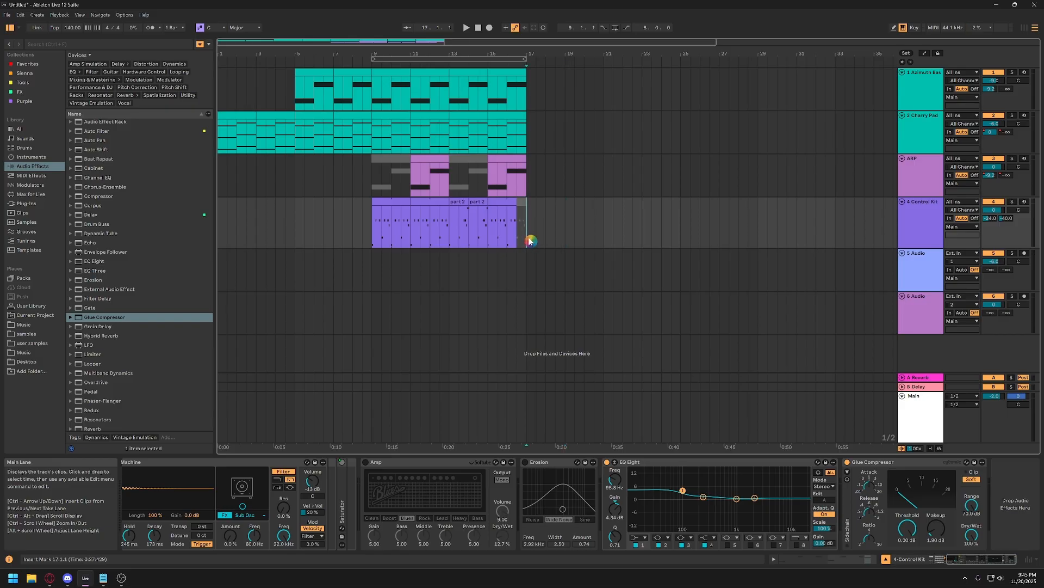
pyautogui.moveTo(530, 241); pyautogui.dragTo(297, 84)
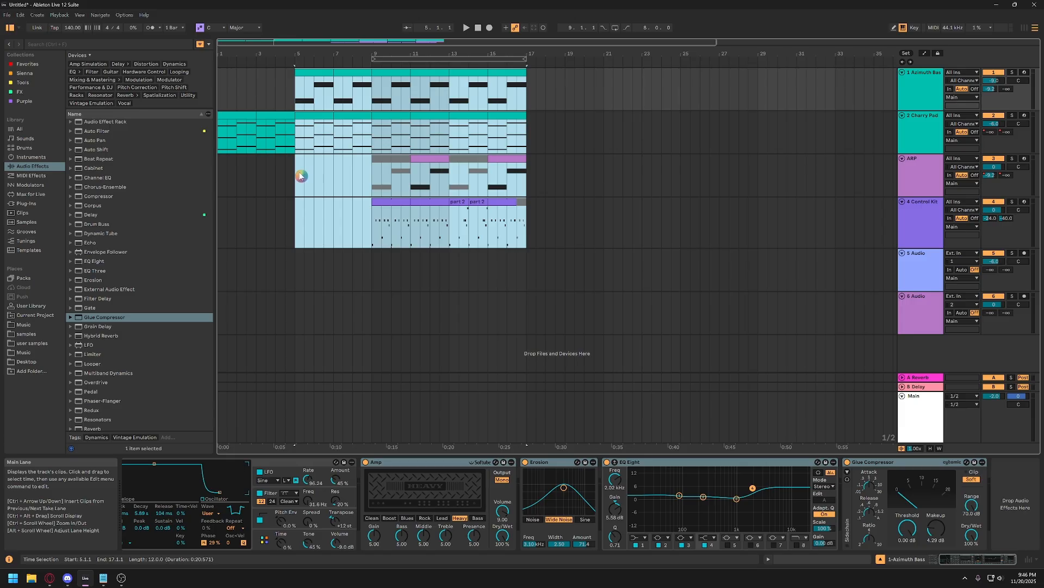
pyautogui.click(298, 99)
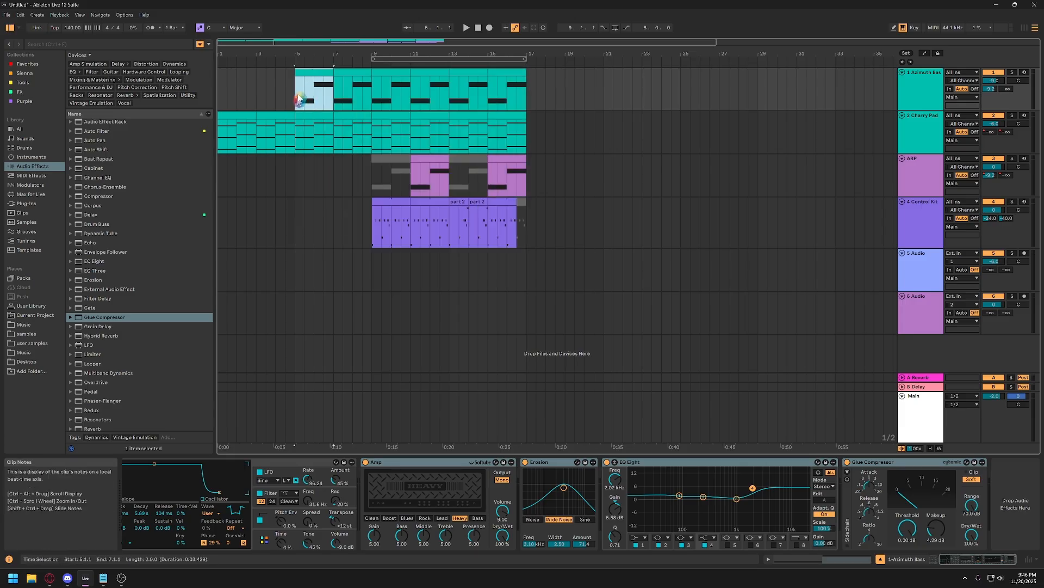
pyautogui.keyDown('shift'); pyautogui.click(527, 245); pyautogui.keyUp('shift')
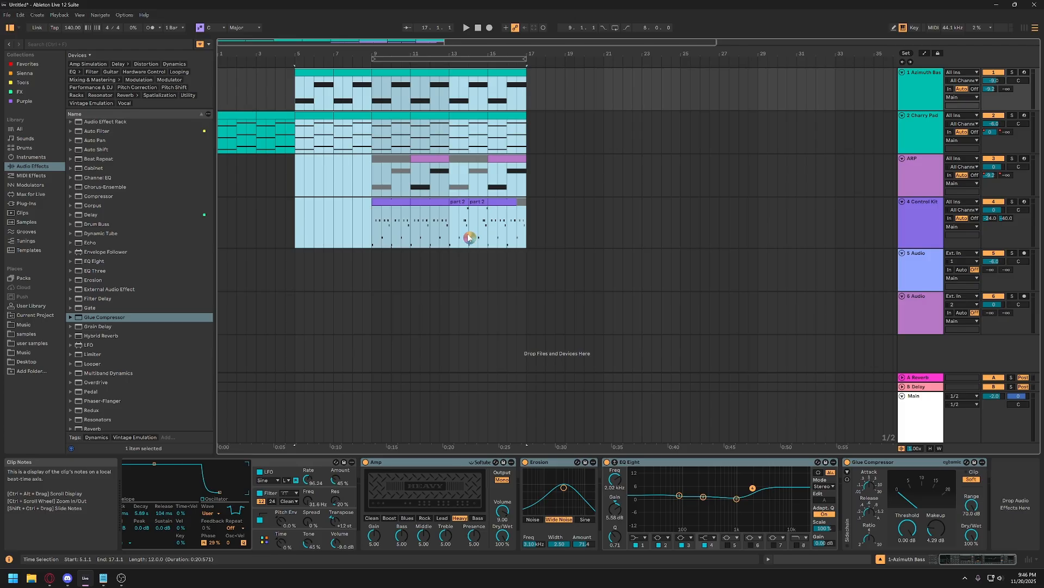
pyautogui.hotkey('ctrl', 'd')
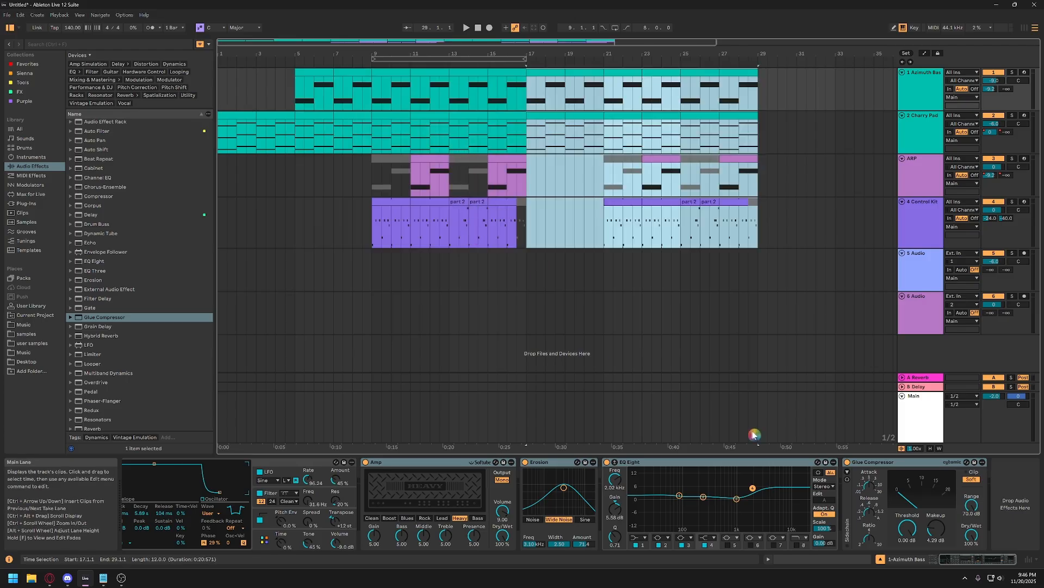
# Play the transition from bar 16 and deactivate the Azimuth Bass clips between bars 17 and 21.
pyautogui.click(509, 235)
pyautogui.press('space')
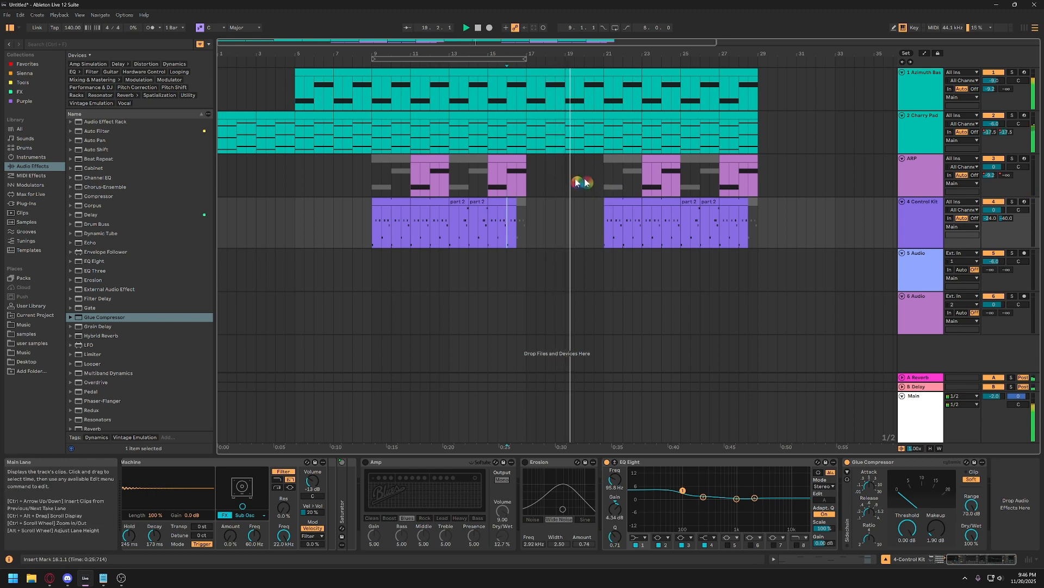
pyautogui.click(543, 71)
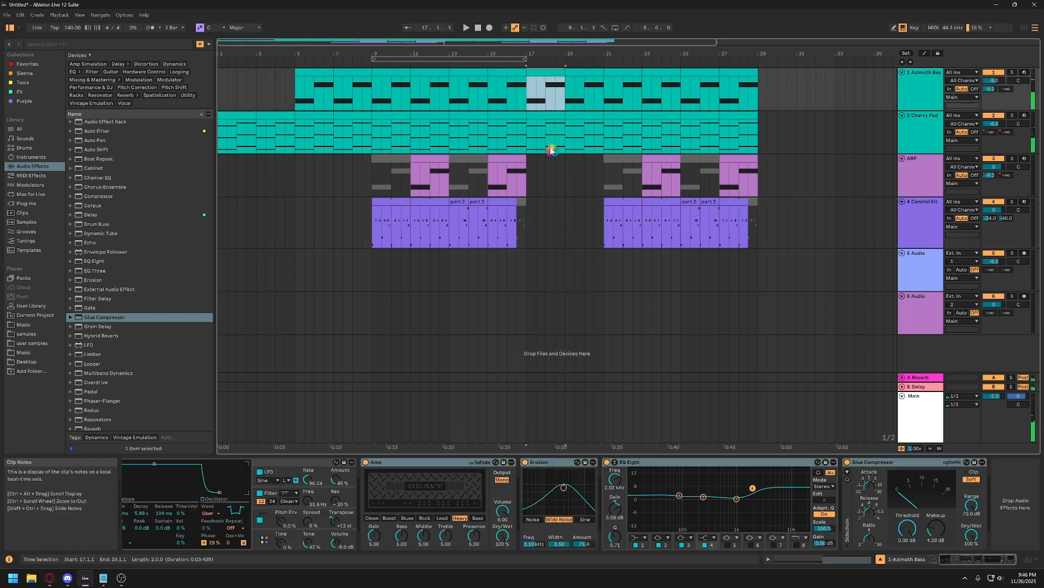
pyautogui.keyDown('shift'); pyautogui.click(586, 74); pyautogui.keyUp('shift')
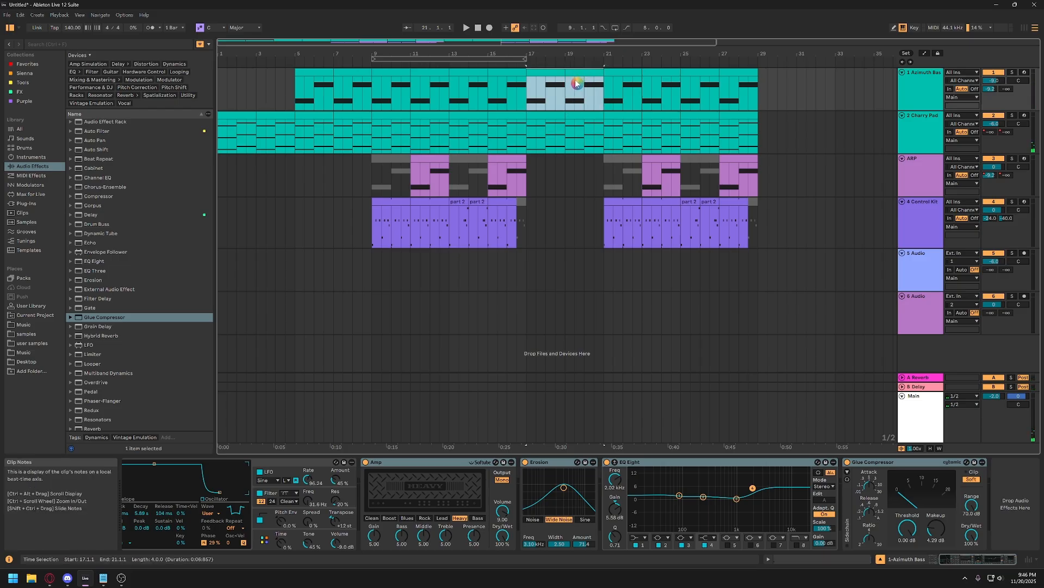
pyautogui.press('0')
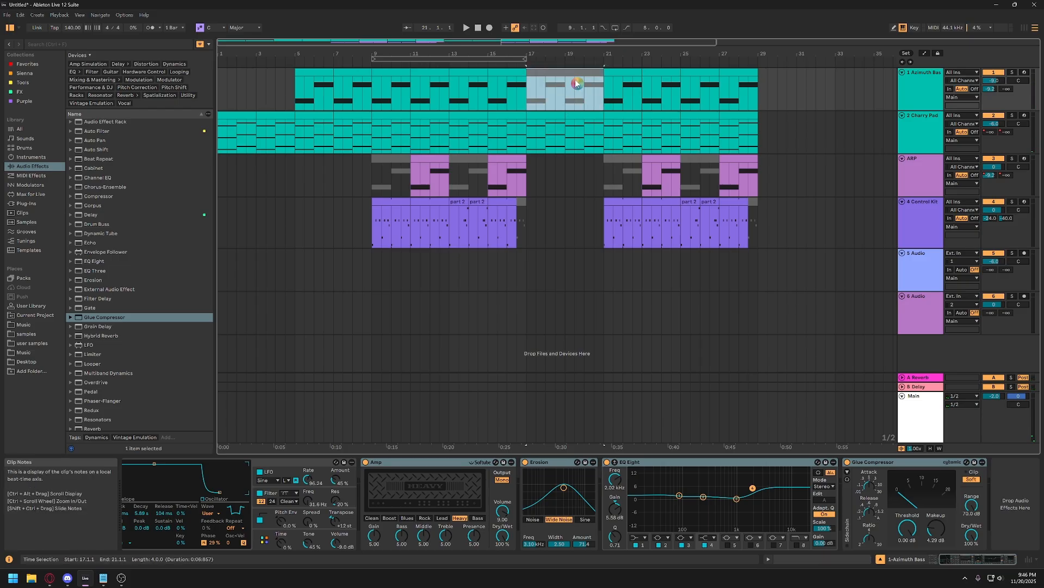
# Play the arrangement from bar 19 to hear the pad-only break lead into the repeated section.
pyautogui.press('space')
pyautogui.click(565, 190)
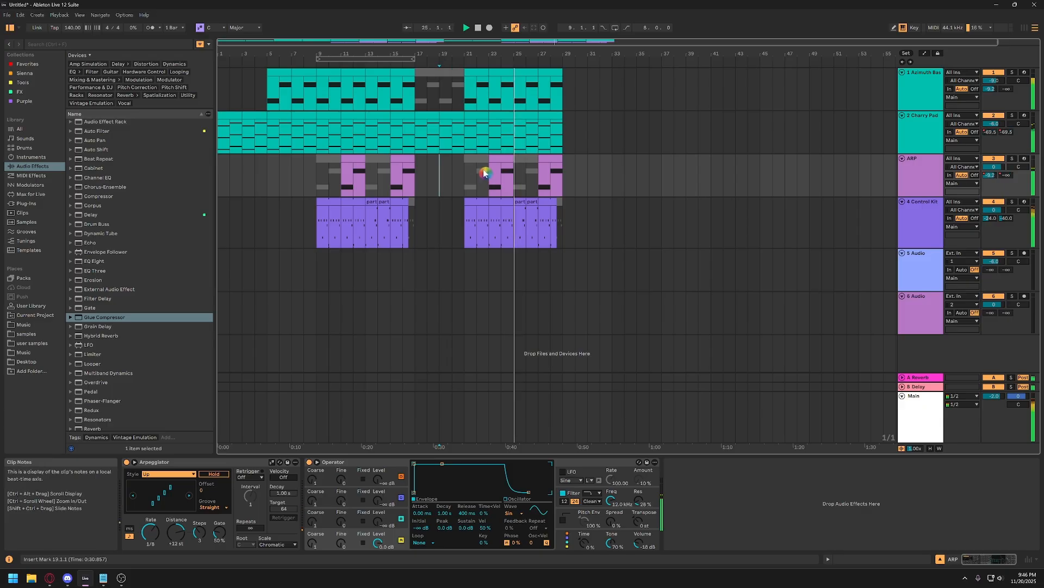
pyautogui.press('space')
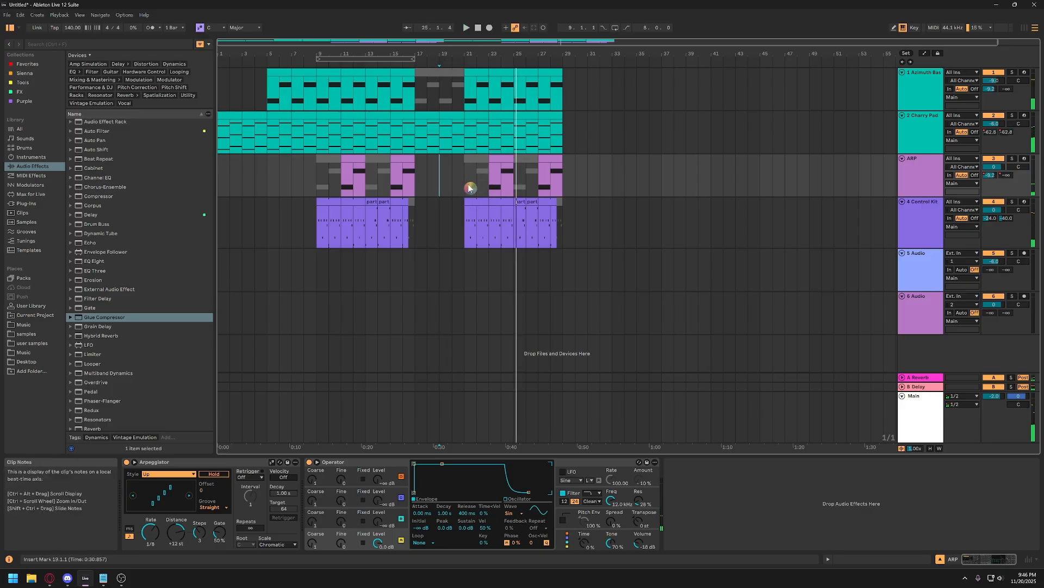
# Duplicate Cherry Pad's last two-bar clip twice to extend the pad to bar 33, and play the ending.
pyautogui.click(457, 138)
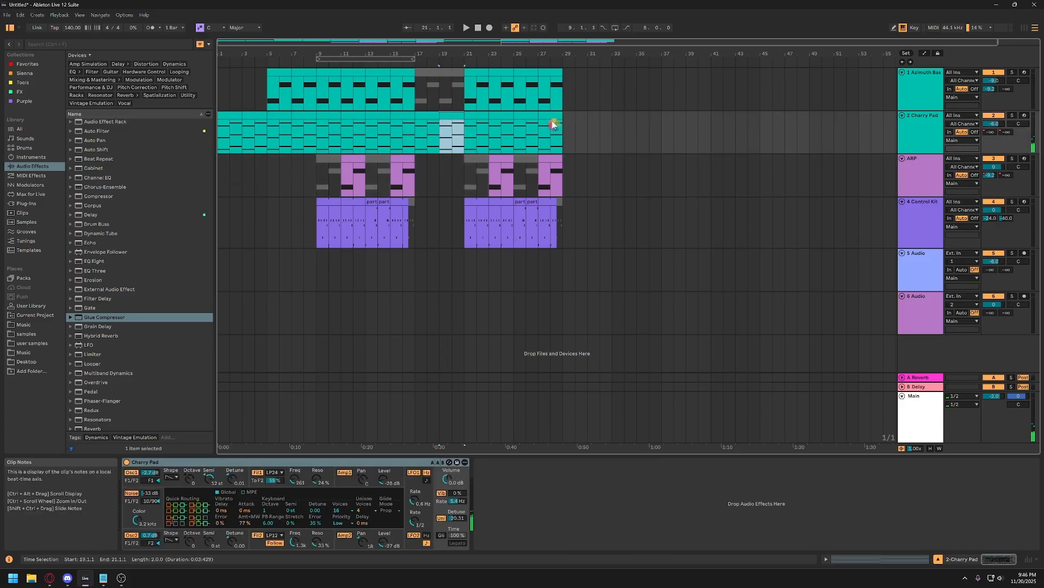
pyautogui.click(552, 118)
pyautogui.click(556, 127)
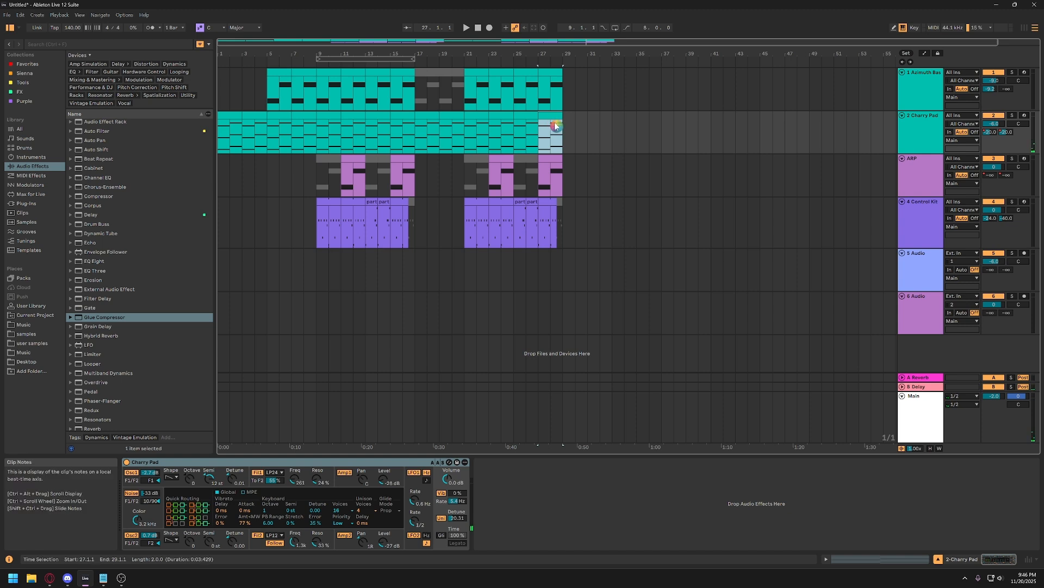
pyautogui.click(553, 116)
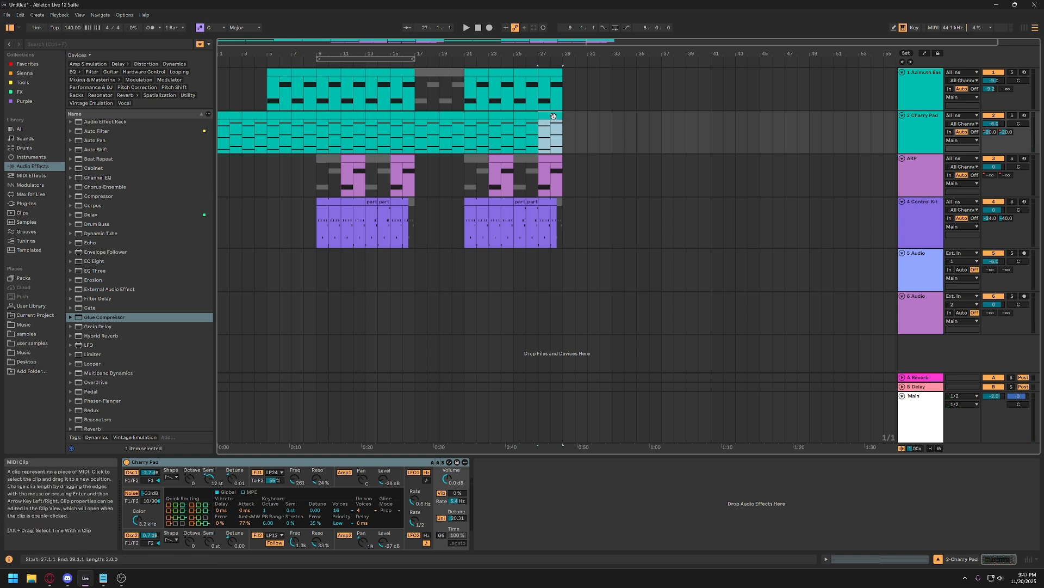
pyautogui.hotkey('ctrl', 'd')
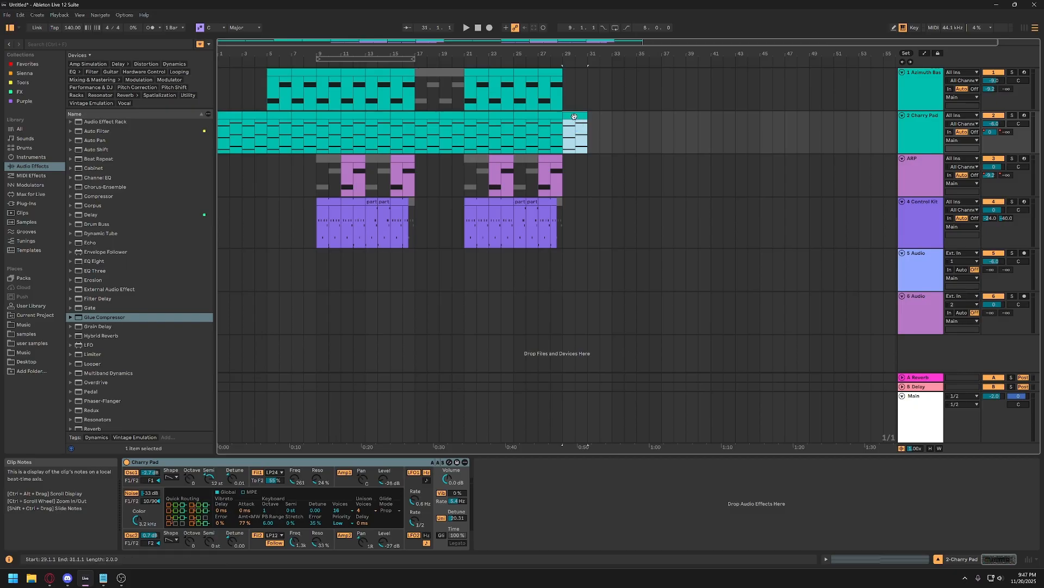
pyautogui.press('space')
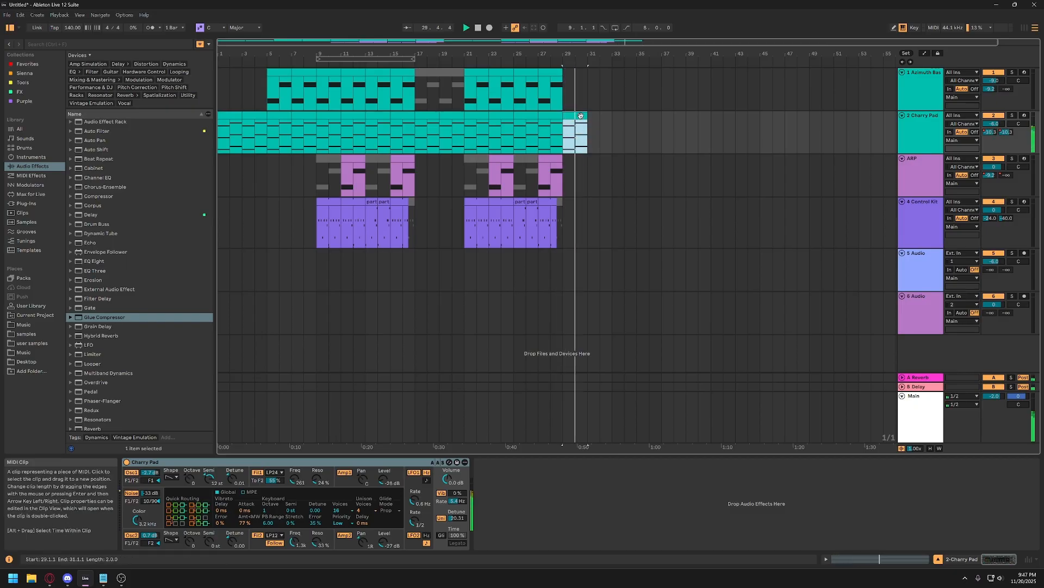
pyautogui.hotkey('ctrl', 'd')
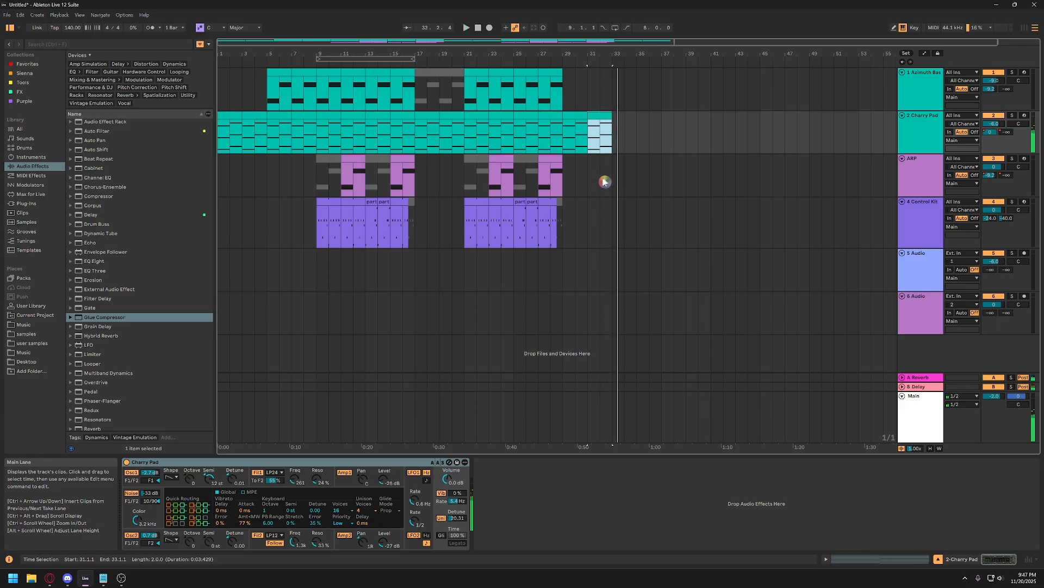
# Review the source clips of the bass, pad and drum tracks in Session View and compare them with the arrangement.
pyautogui.moveTo(219, 181); pyautogui.dragTo(611, 189)
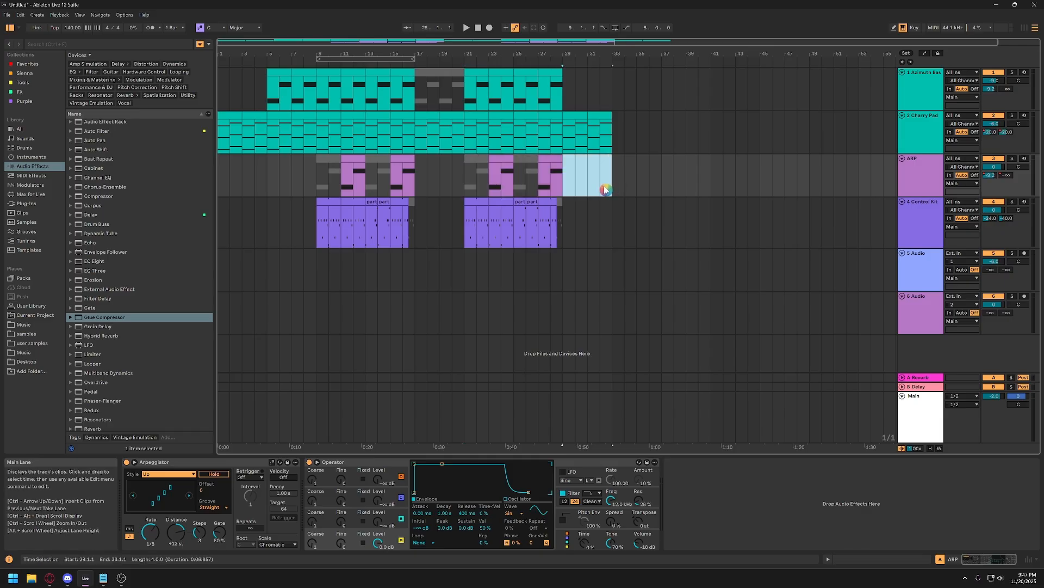
pyautogui.click(610, 188)
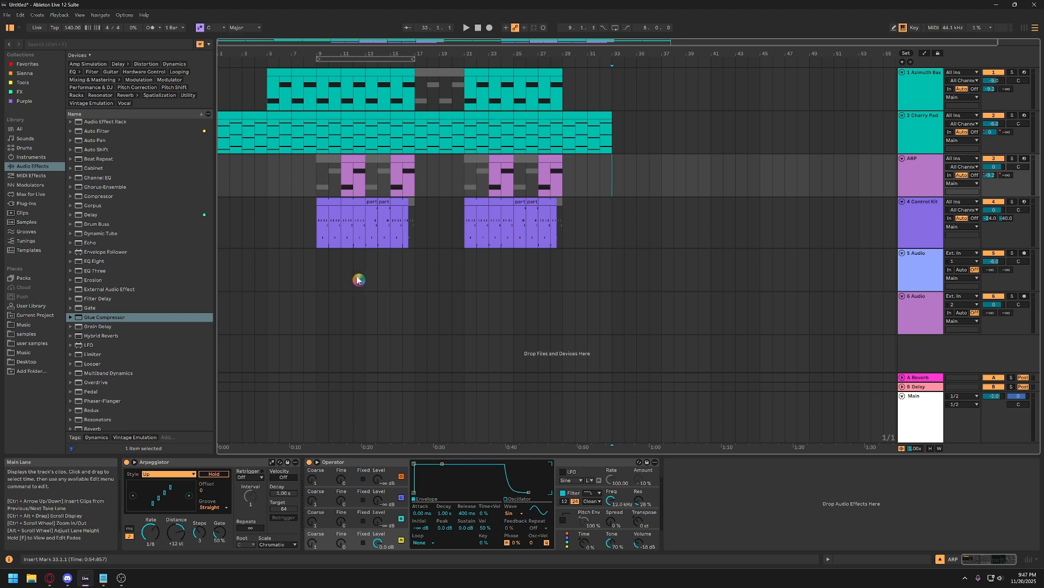
pyautogui.press('Tab')
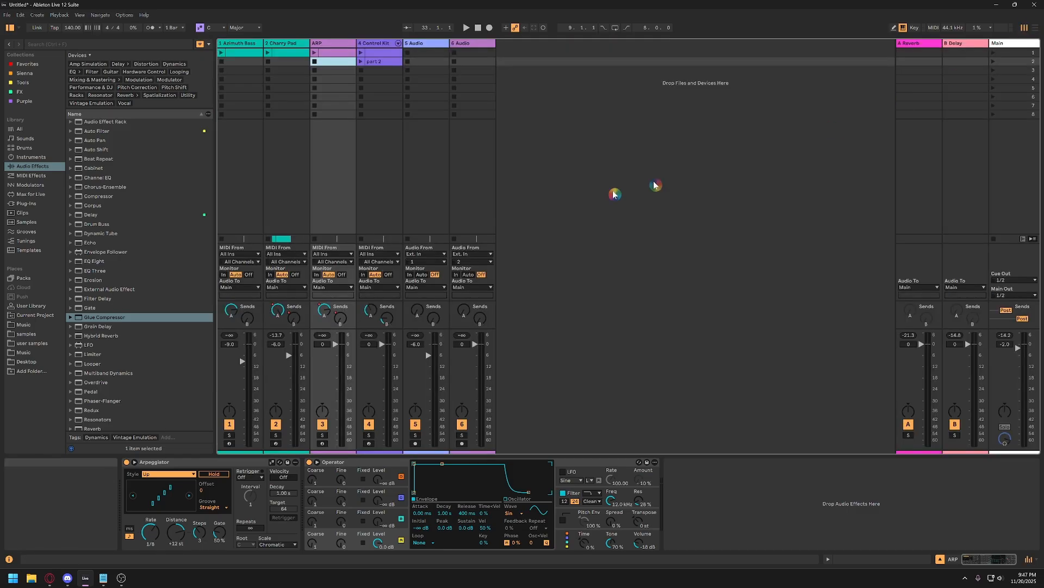
pyautogui.click(226, 50)
pyautogui.click(297, 50)
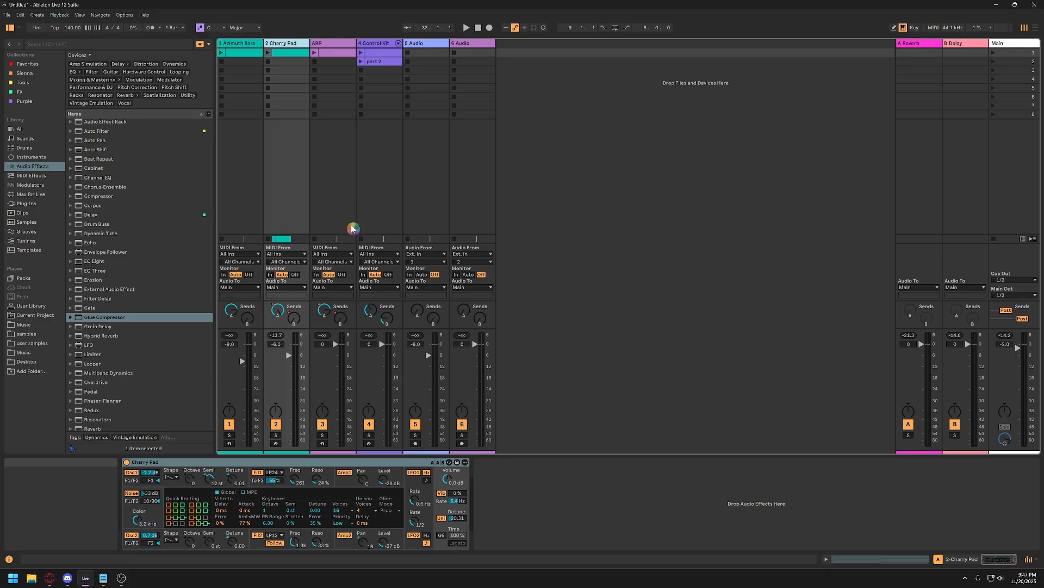
pyautogui.click(374, 61)
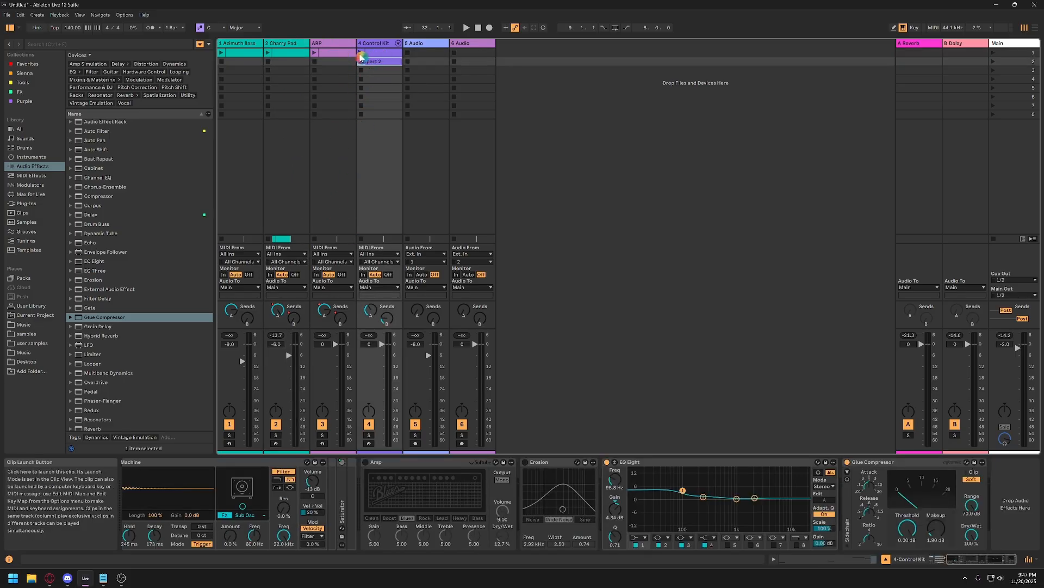
pyautogui.press('Tab')
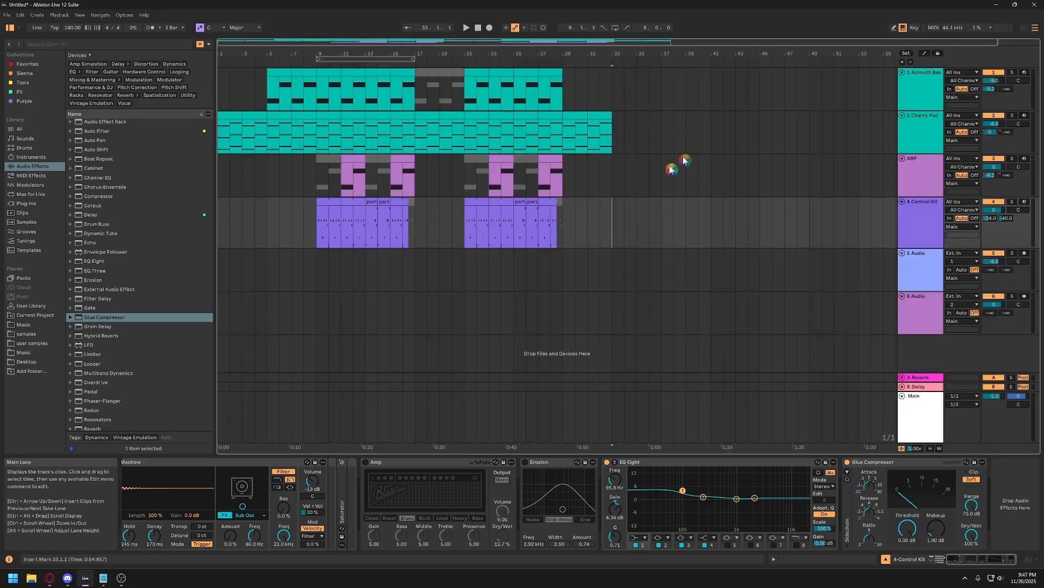
pyautogui.click(311, 233)
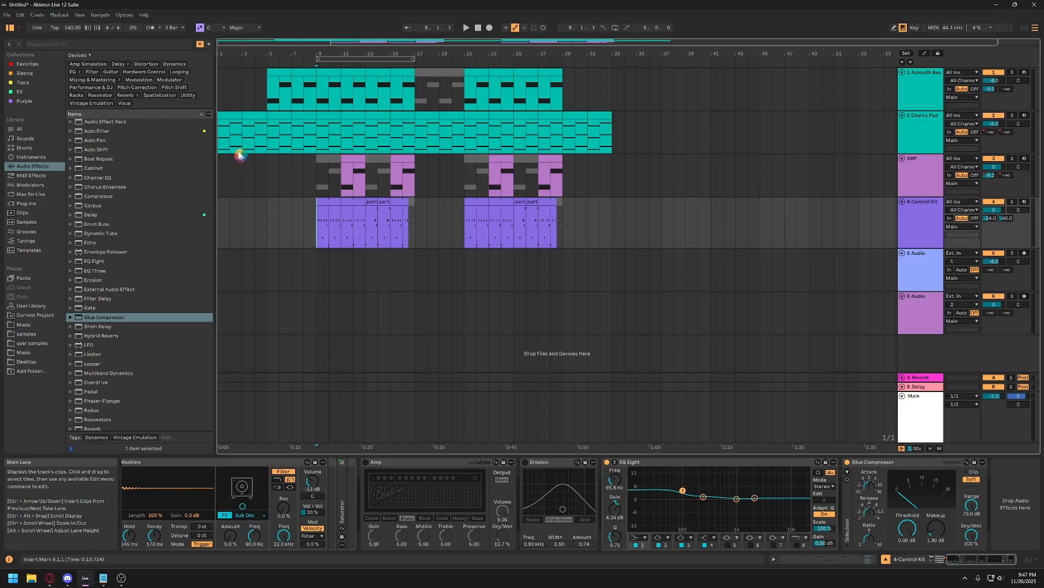
pyautogui.click(567, 239)
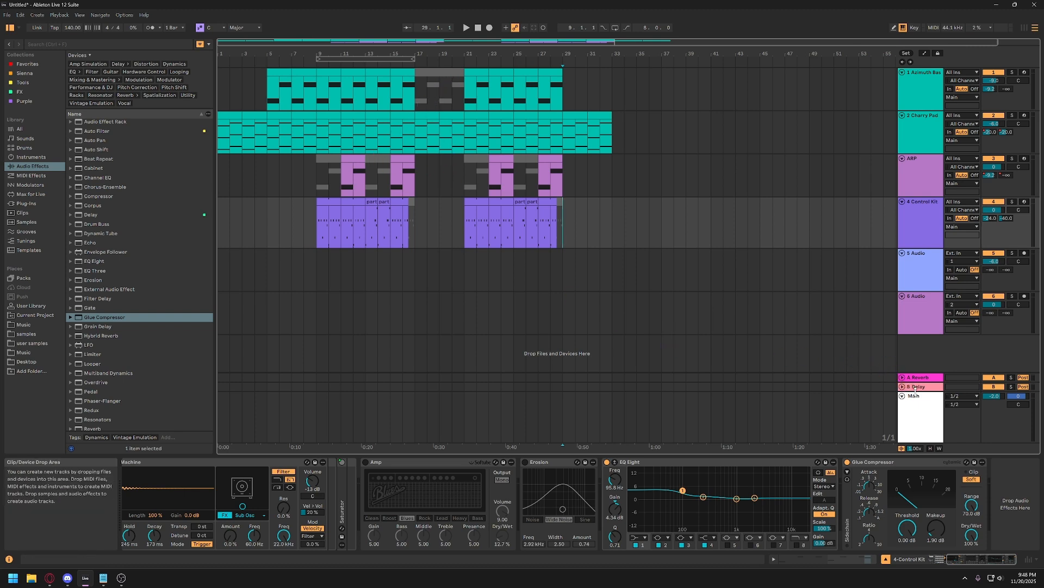
# Collapse the existing plug-in on the Main track and add a Limiter after it.
pyautogui.click(920, 422)
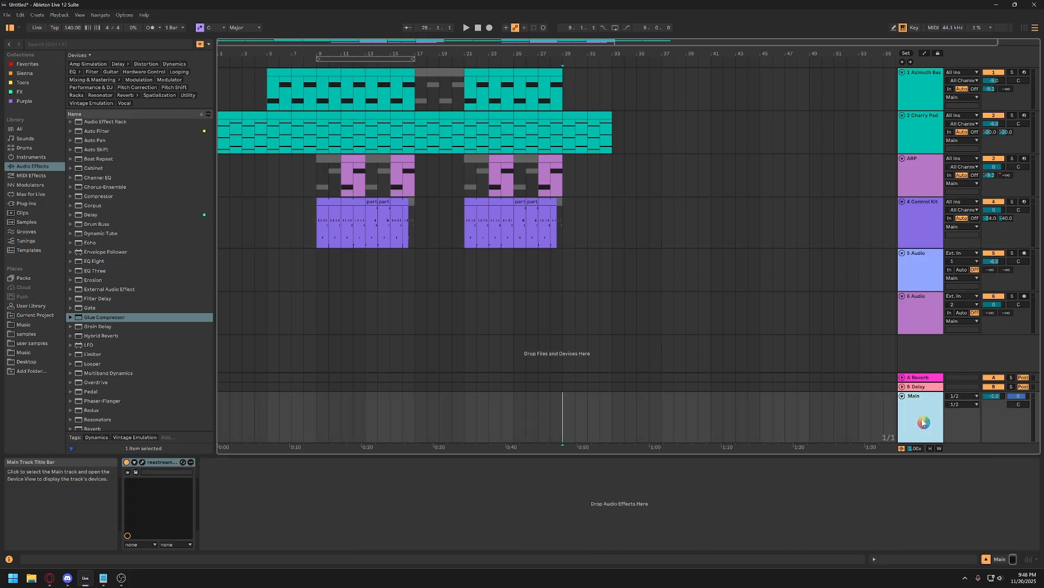
pyautogui.doubleClick(158, 463)
pyautogui.click(294, 515)
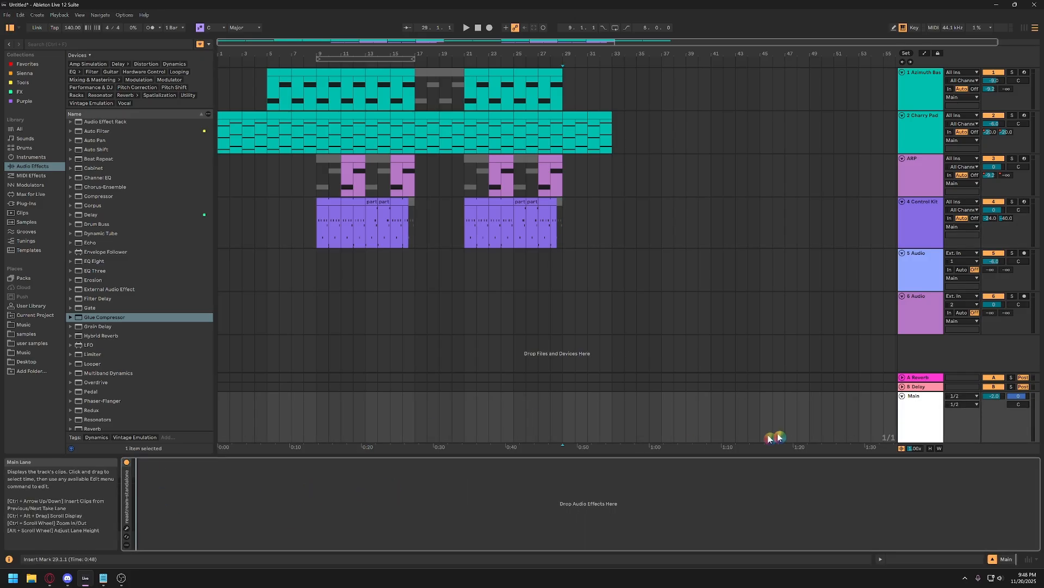
pyautogui.click(917, 415)
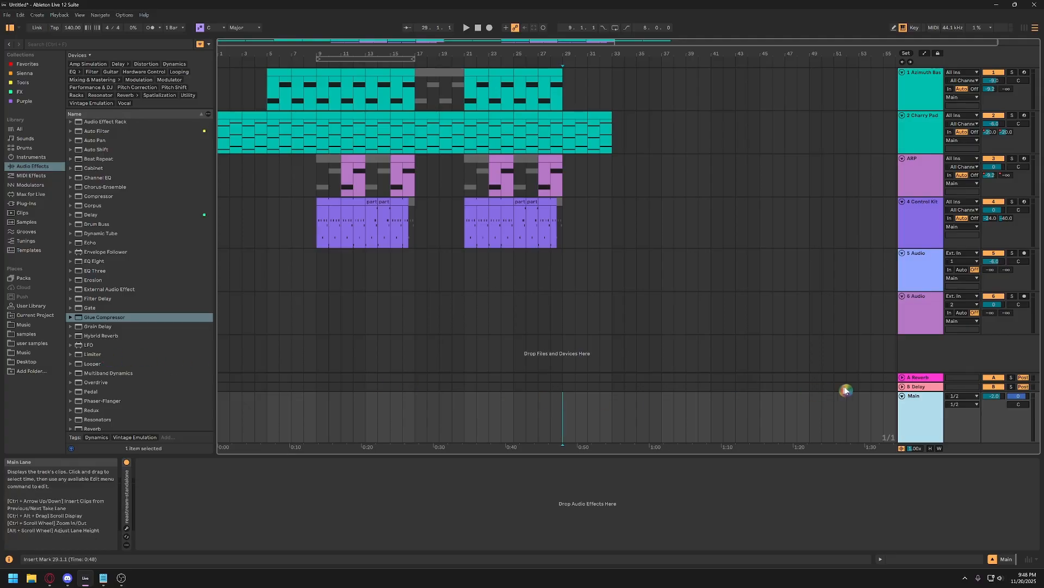
pyautogui.doubleClick(98, 355)
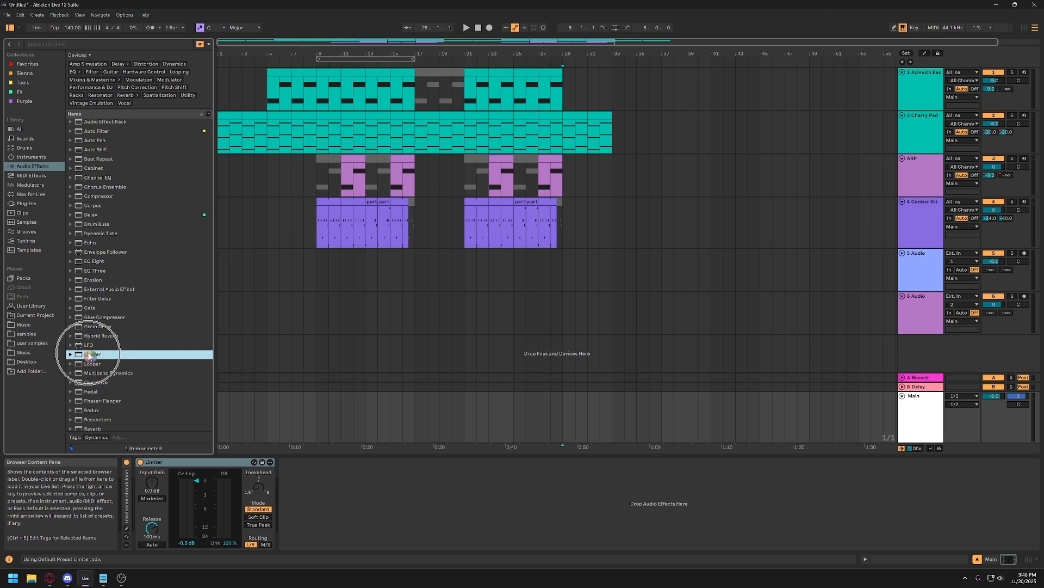
pyautogui.click(32, 166)
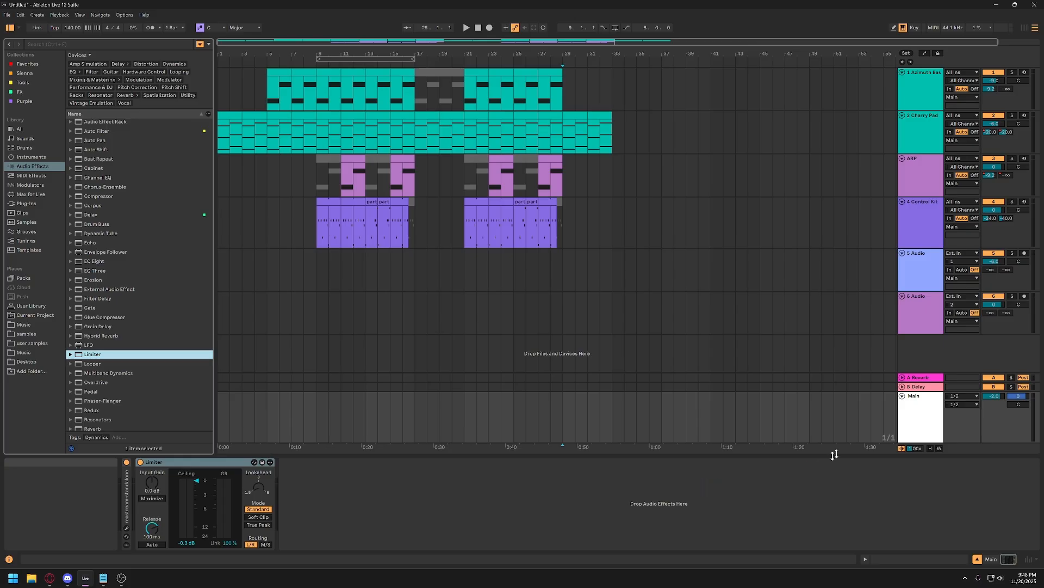
# Examine the Main track's volume setting alongside its Limiter.
pyautogui.click(926, 418)
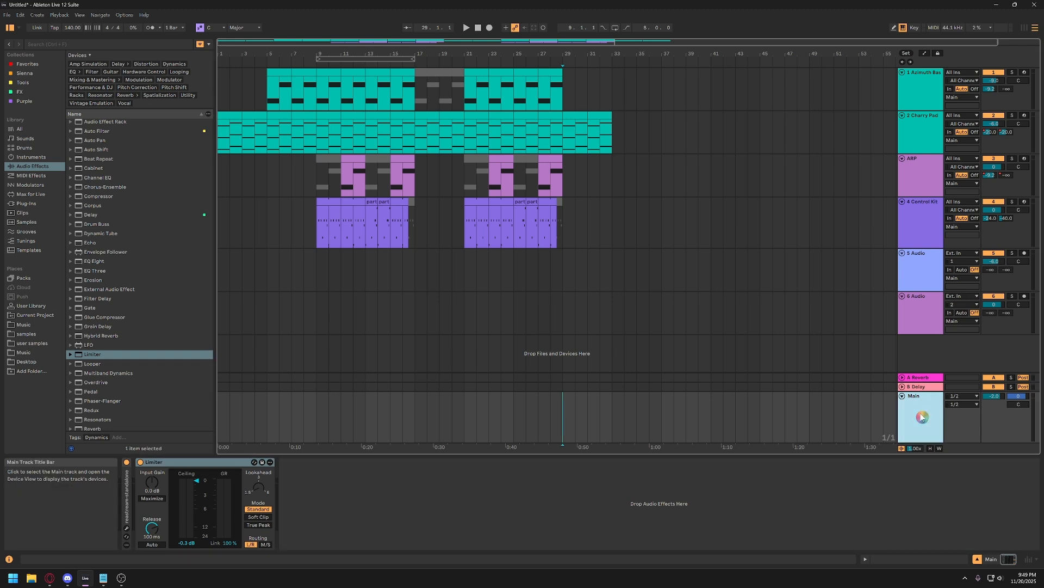
pyautogui.click(998, 400)
pyautogui.click(998, 397)
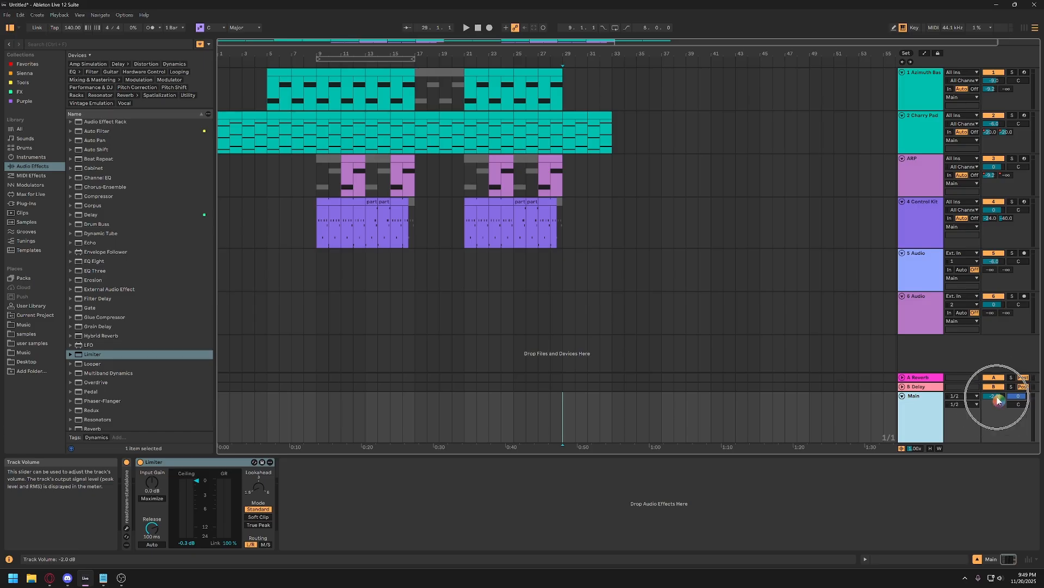
pyautogui.click(992, 399)
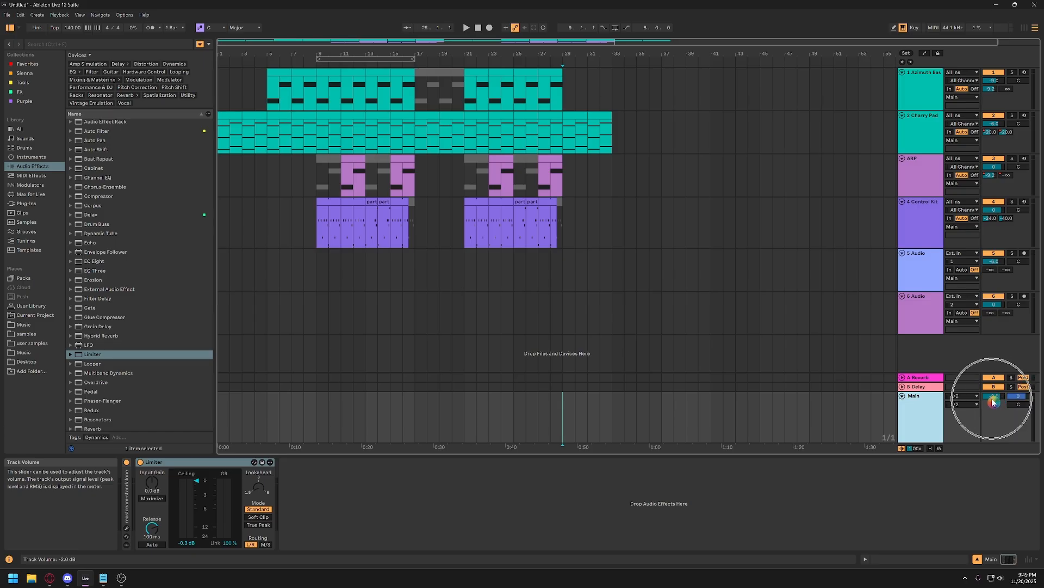
pyautogui.click(992, 400)
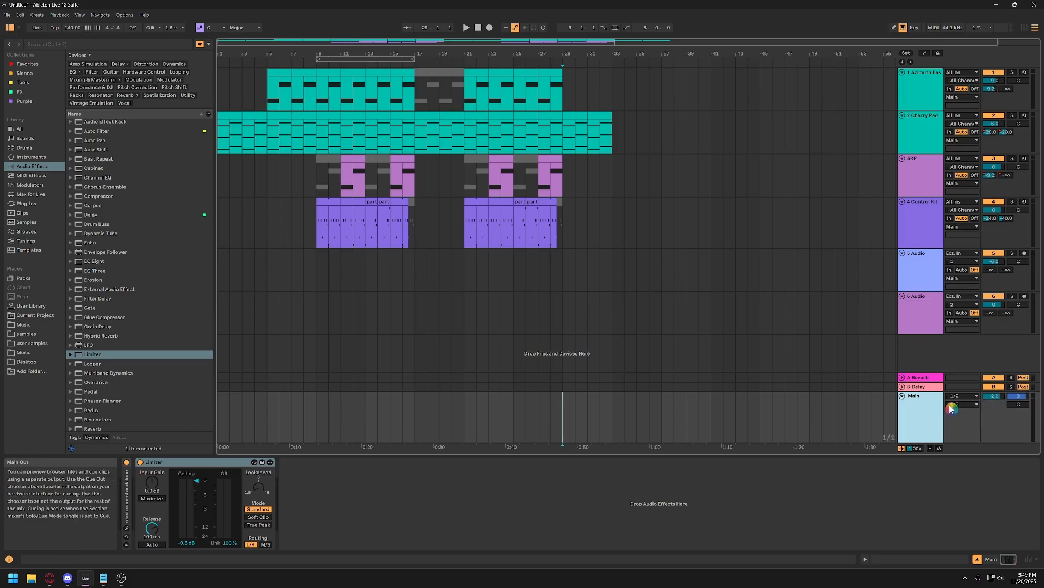
# Reset the Main track's volume to 0 dB.
pyautogui.click(998, 400)
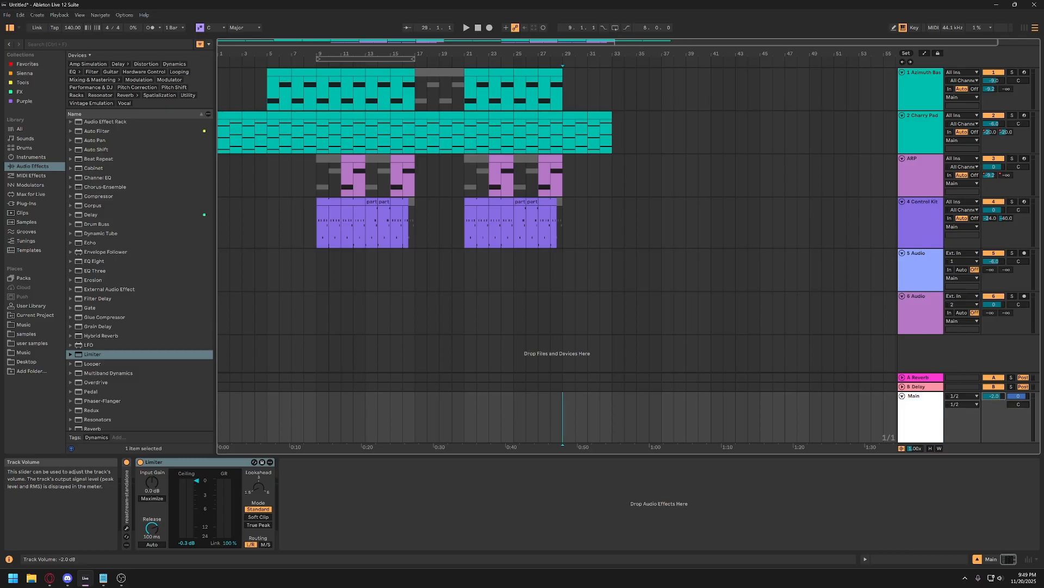
pyautogui.doubleClick(995, 398)
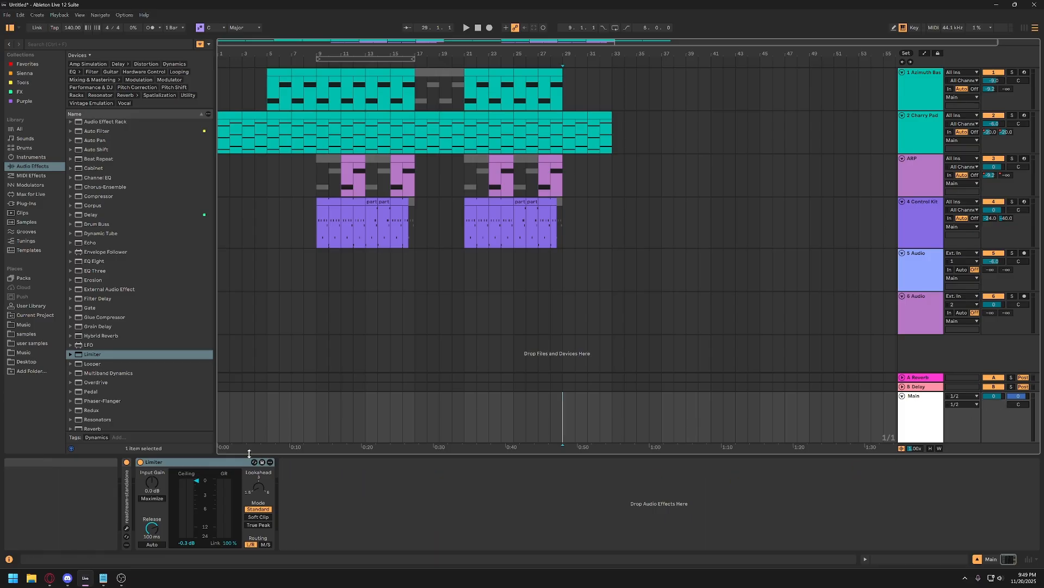
pyautogui.click(223, 463)
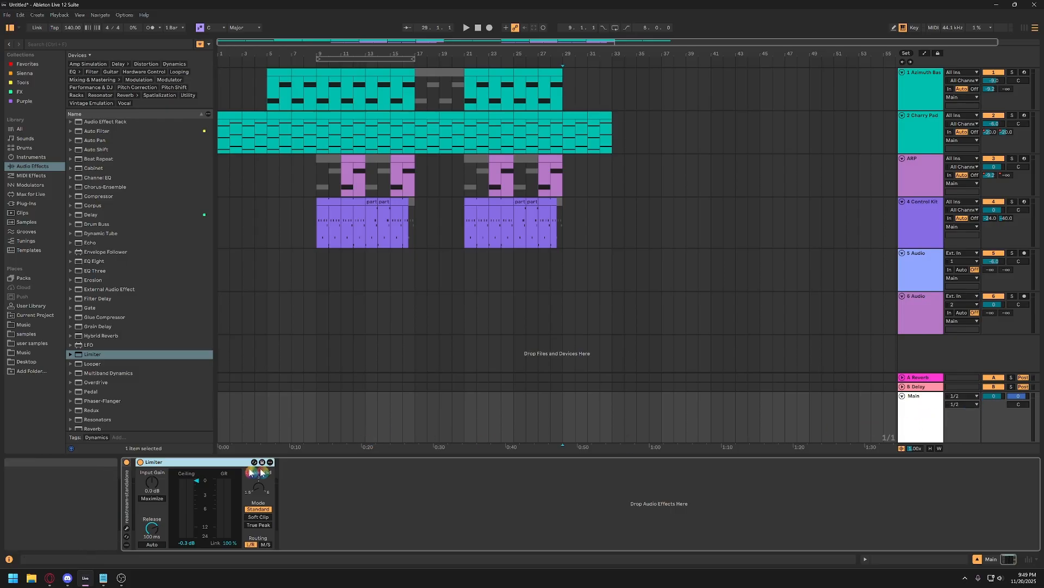
pyautogui.click(927, 402)
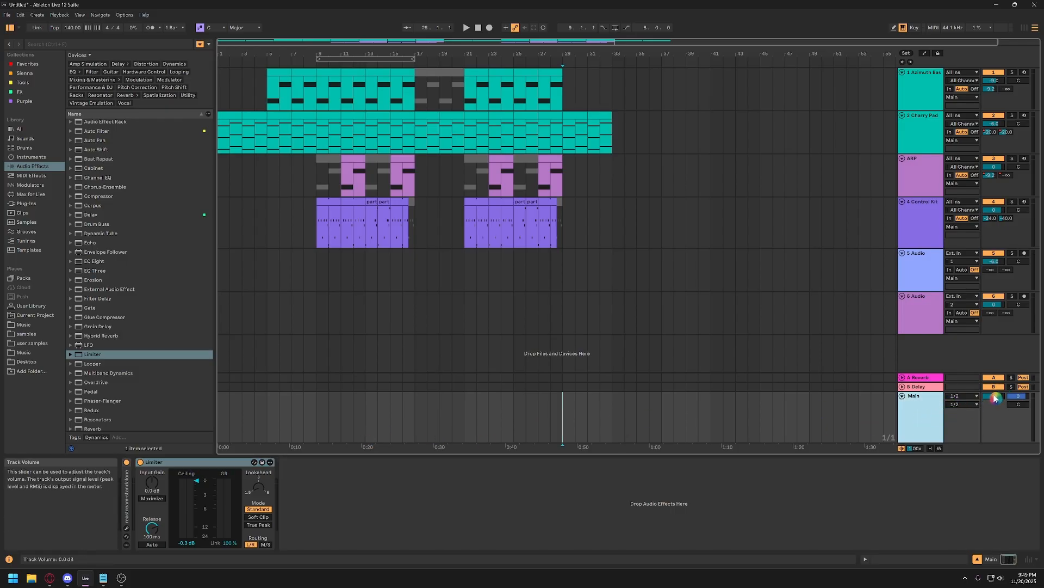
pyautogui.click(995, 397)
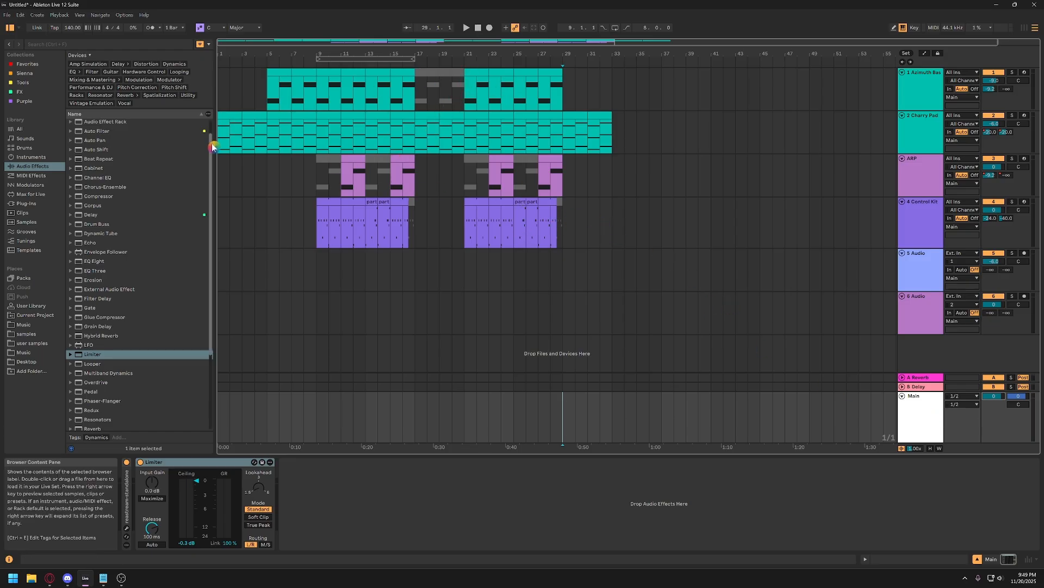
# Open the Export Audio/Video settings and move the dialog clear of the second half of the arrangement.
pyautogui.click(7, 15)
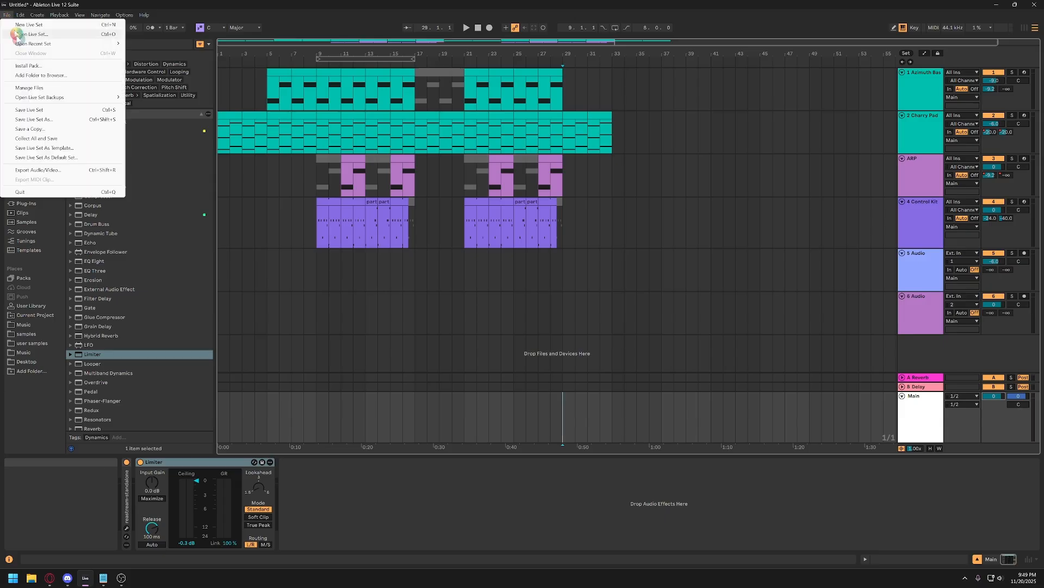
pyautogui.click(61, 171)
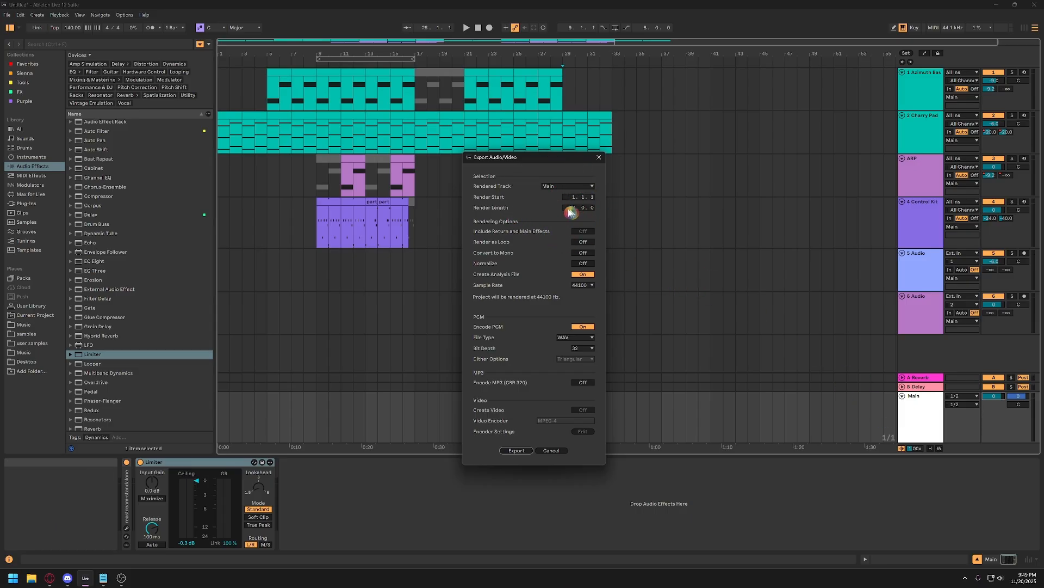
pyautogui.moveTo(559, 167); pyautogui.dragTo(452, 186)
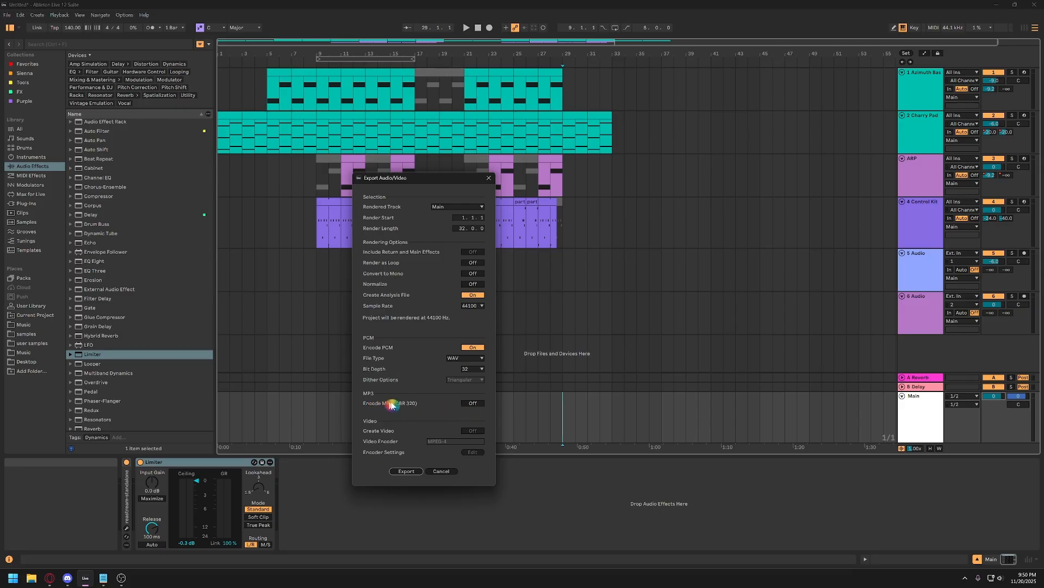
# Try switching MP3 (CBR 320) and PCM encoding on and off in the export settings.
pyautogui.click(473, 404)
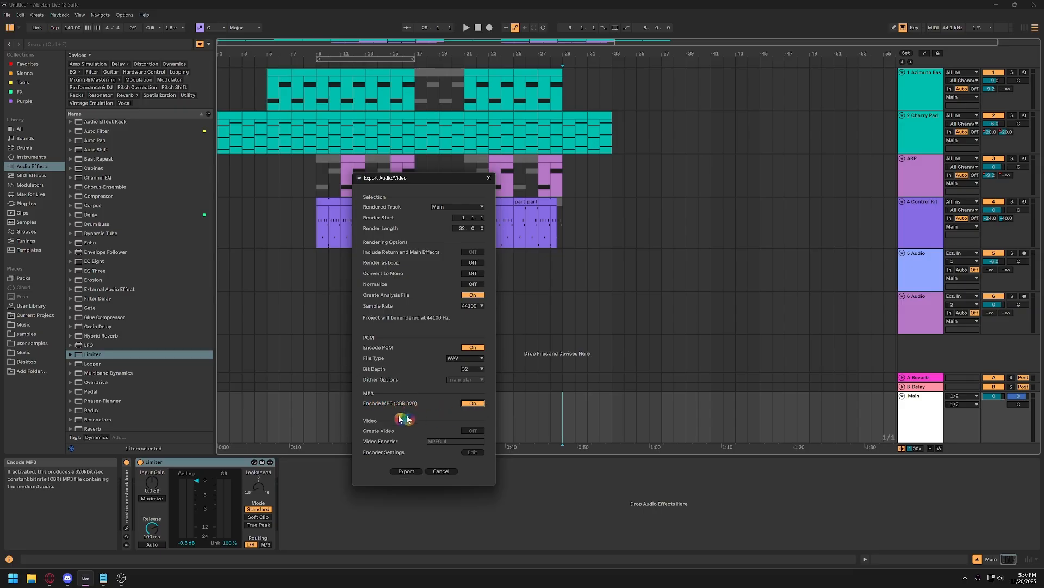
pyautogui.click(473, 403)
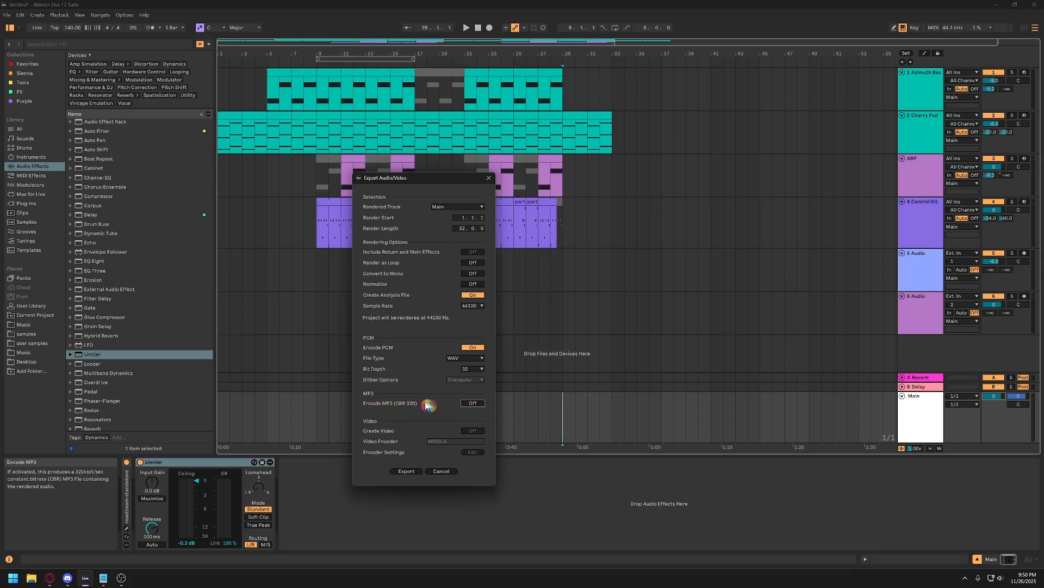
pyautogui.click(473, 347)
pyautogui.click(473, 403)
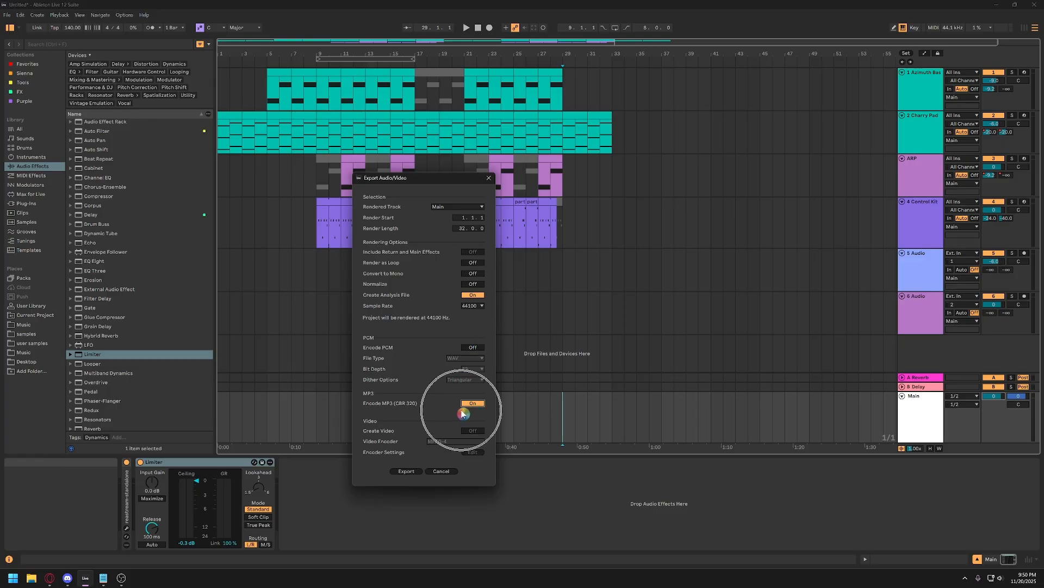
pyautogui.click(472, 347)
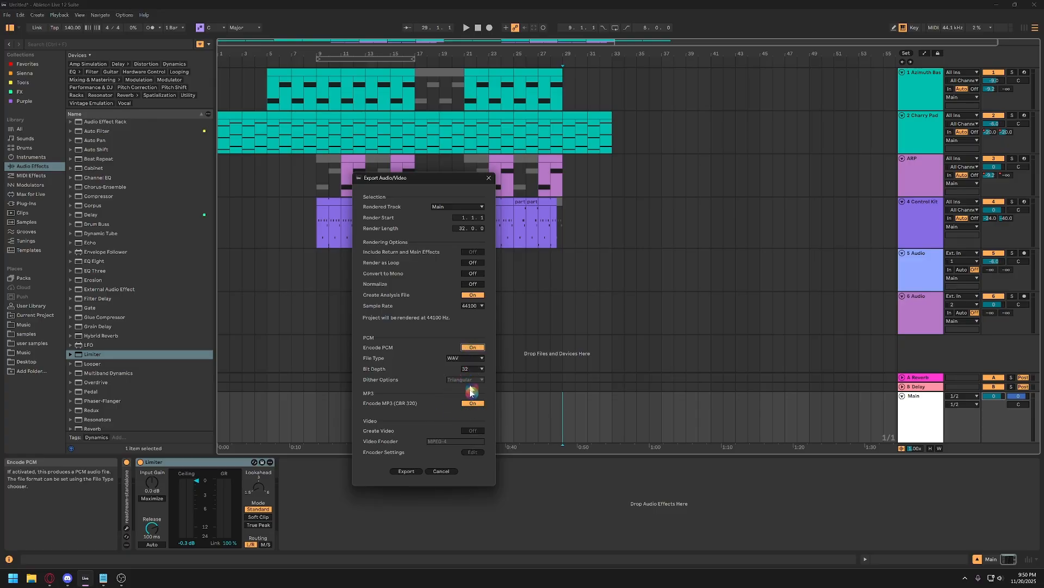
pyautogui.click(473, 403)
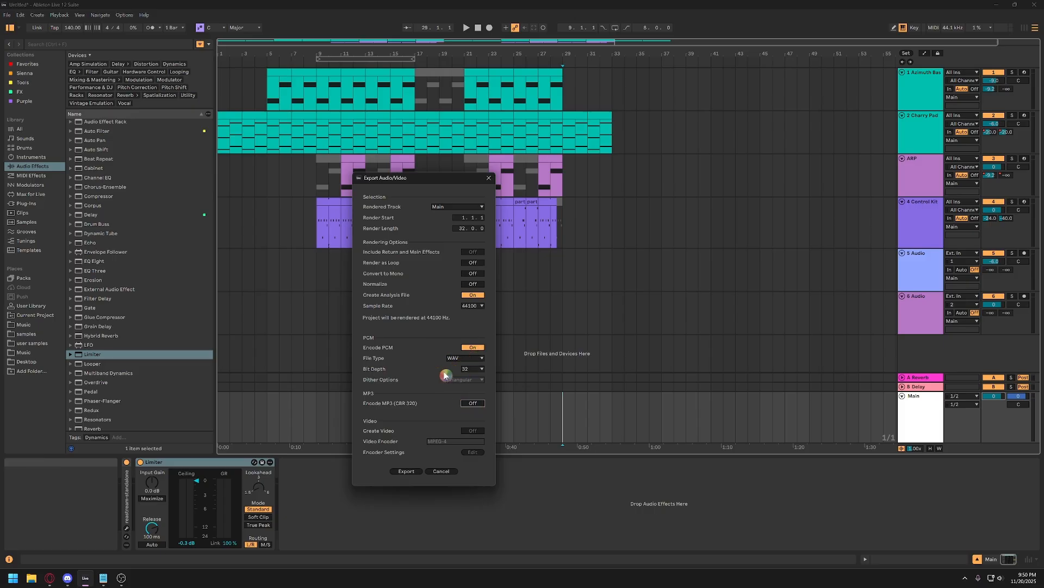
# Set the export's PCM file type to WAV and its bit depth to 32.
pyautogui.click(470, 359)
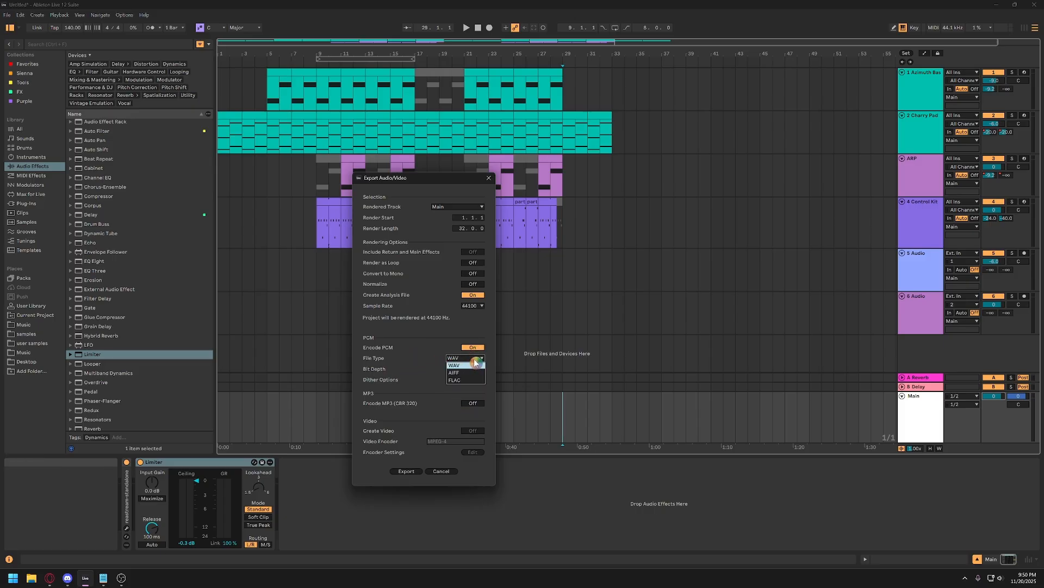
pyautogui.click(470, 365)
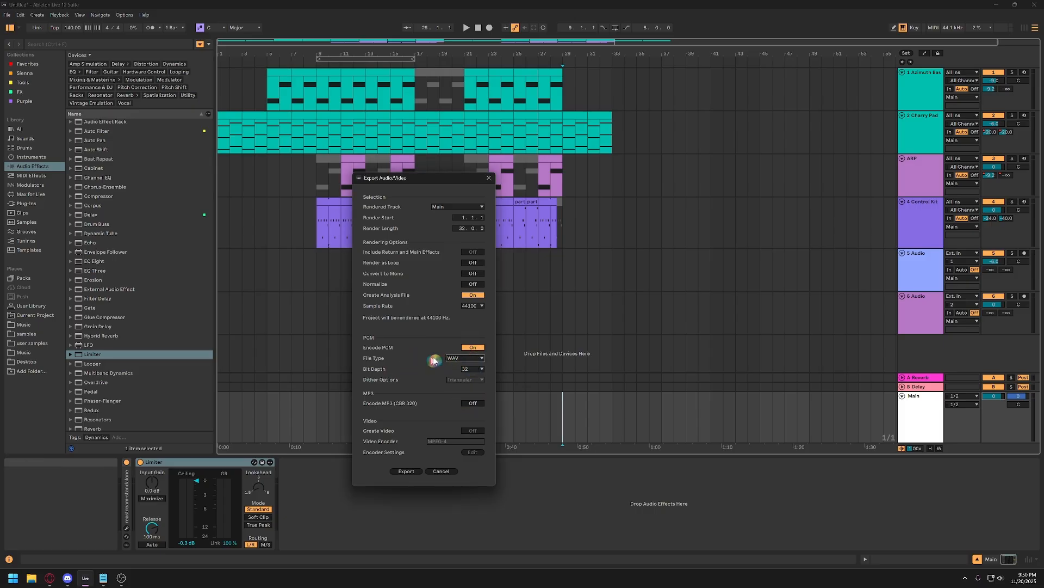
pyautogui.click(464, 358)
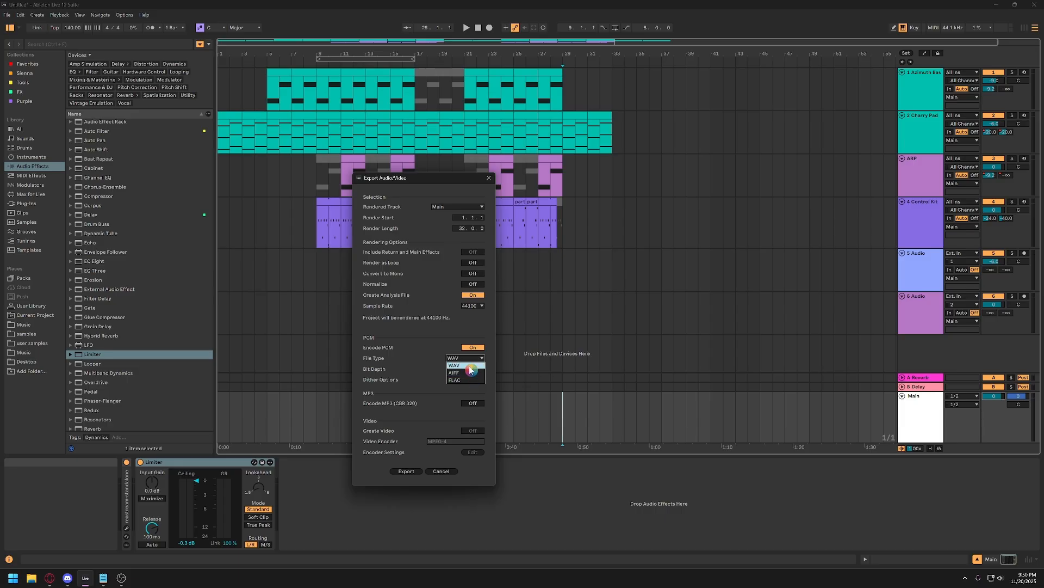
pyautogui.click(469, 366)
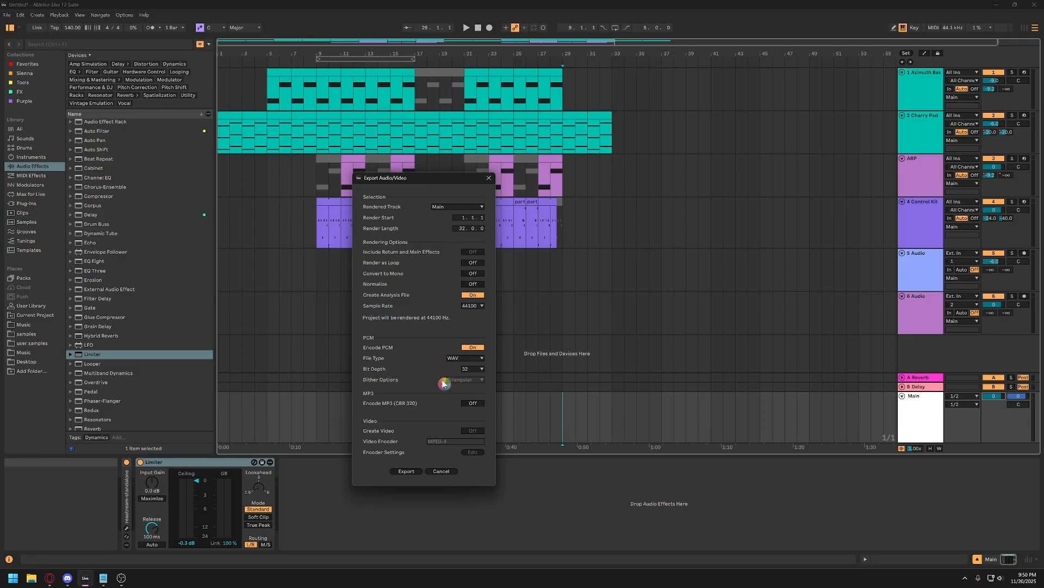
pyautogui.click(471, 369)
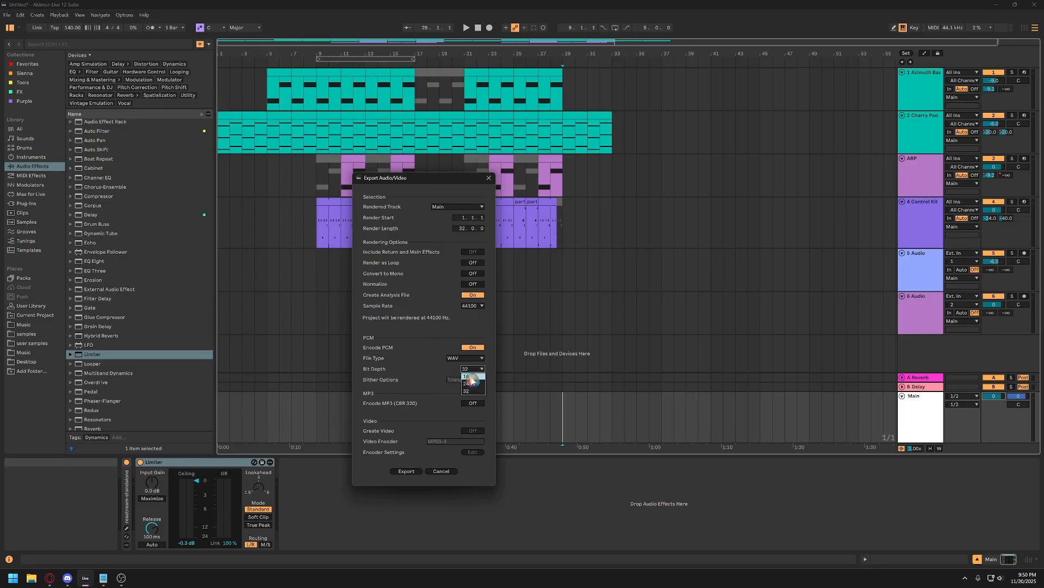
pyautogui.click(466, 383)
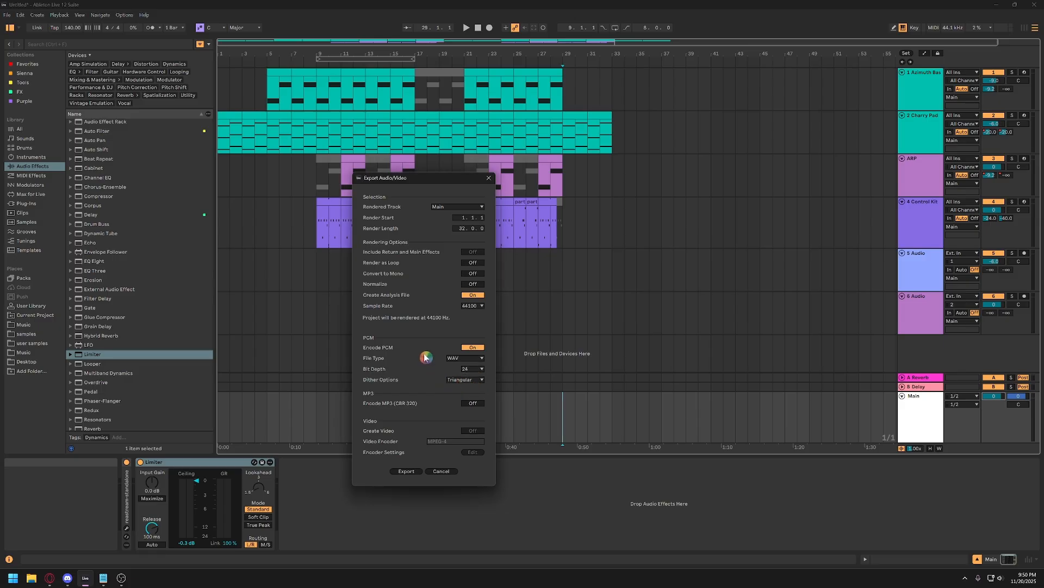
pyautogui.click(470, 369)
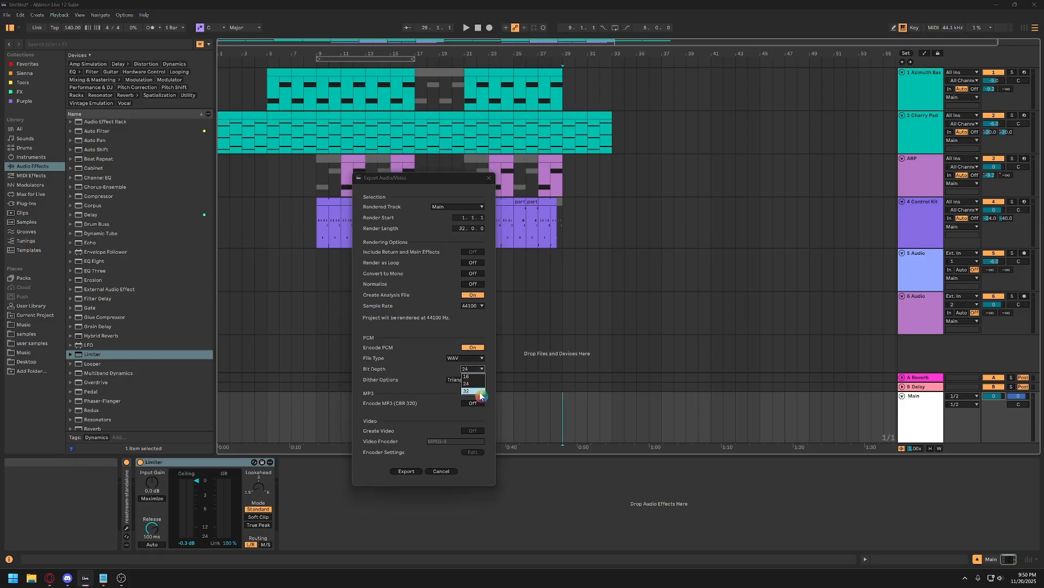
pyautogui.click(473, 395)
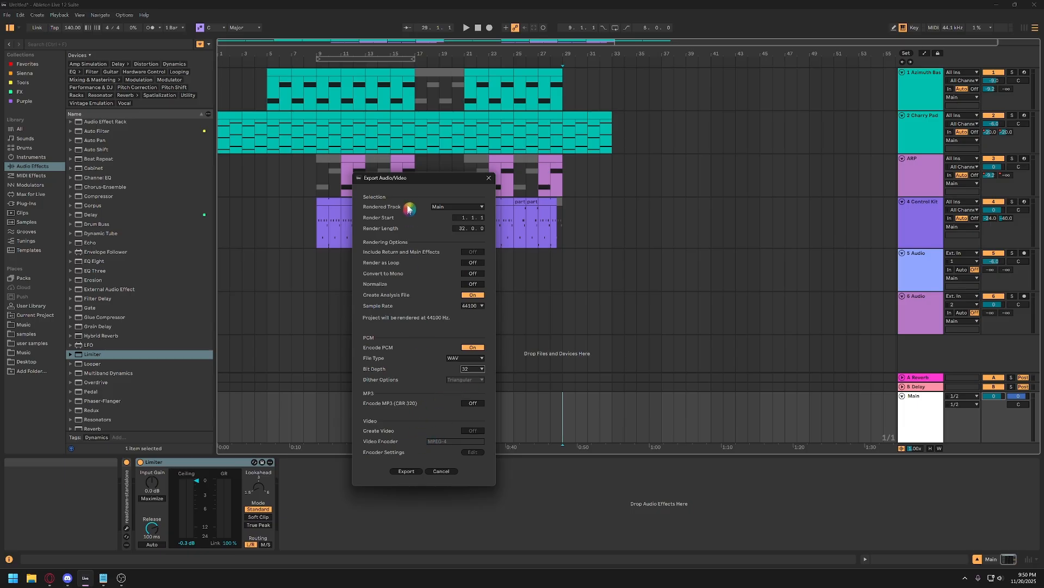
# Start the export, choose the Desktop folder and name the file "ableton lesson 2 loop - 11.20.25 01".
pyautogui.click(409, 472)
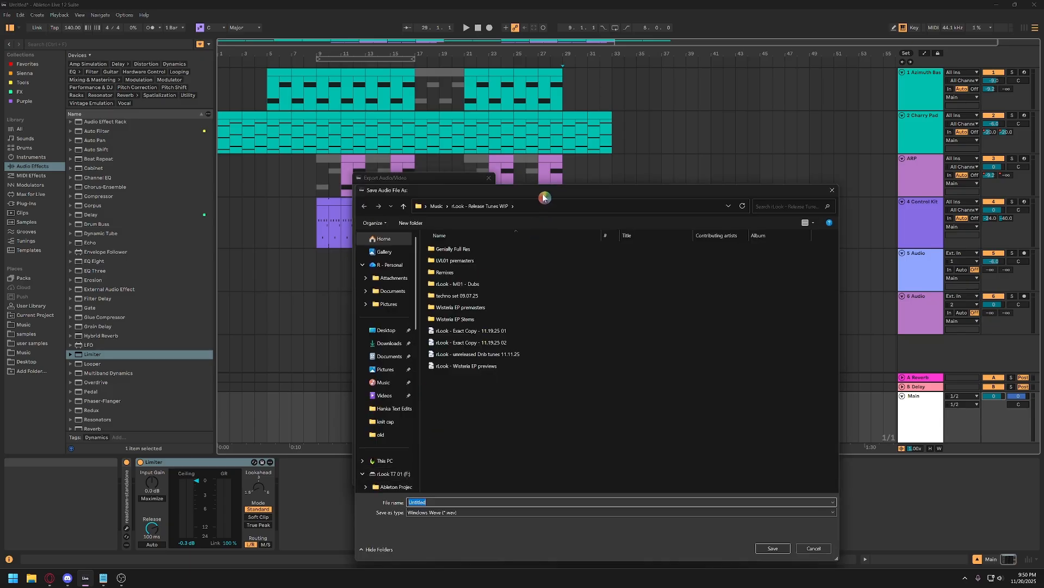
pyautogui.click(380, 331)
pyautogui.click(467, 502)
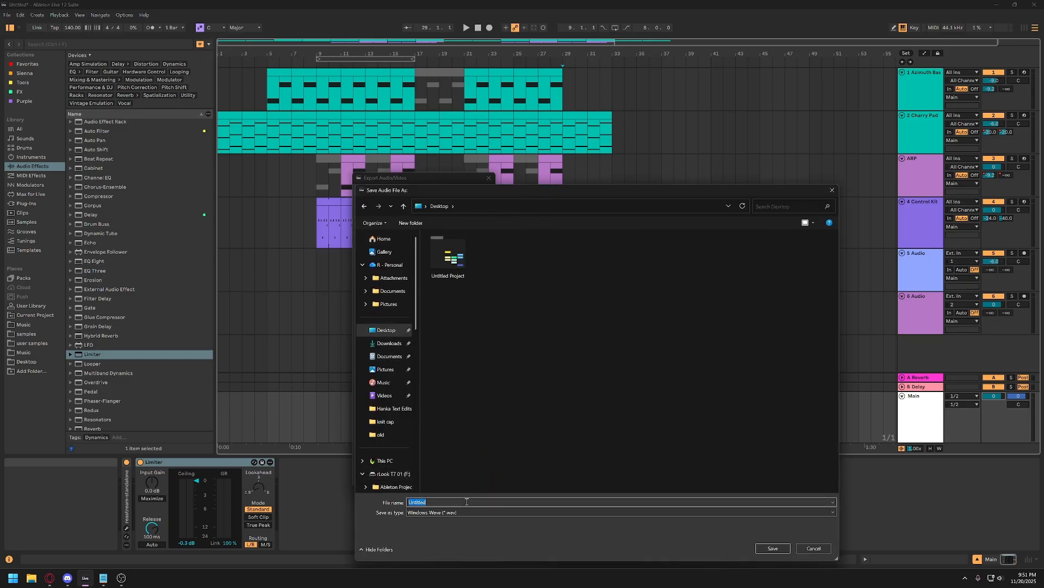
pyautogui.write('ableton lesson 2 loop - 11.20.25 01')
pyautogui.moveTo(491, 501); pyautogui.dragTo(442, 502)
pyautogui.click(490, 502)
pyautogui.press('BackSpace')
pyautogui.write('2 loop - 11.20.25 01')
# Compare the Music folder as a destination, return to Desktop, and save the exported WAV file there.
pyautogui.click(383, 382)
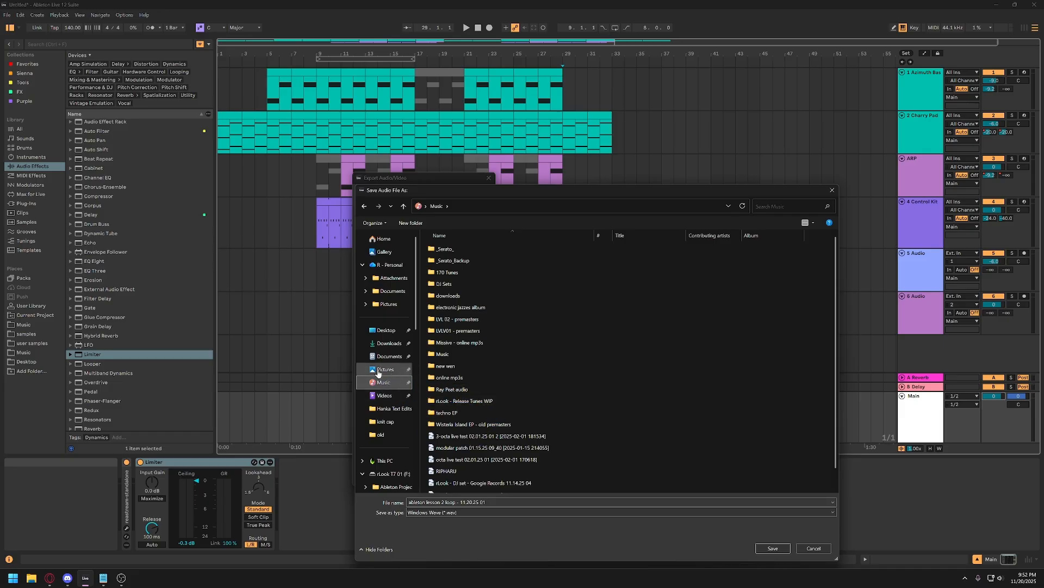
pyautogui.click(388, 330)
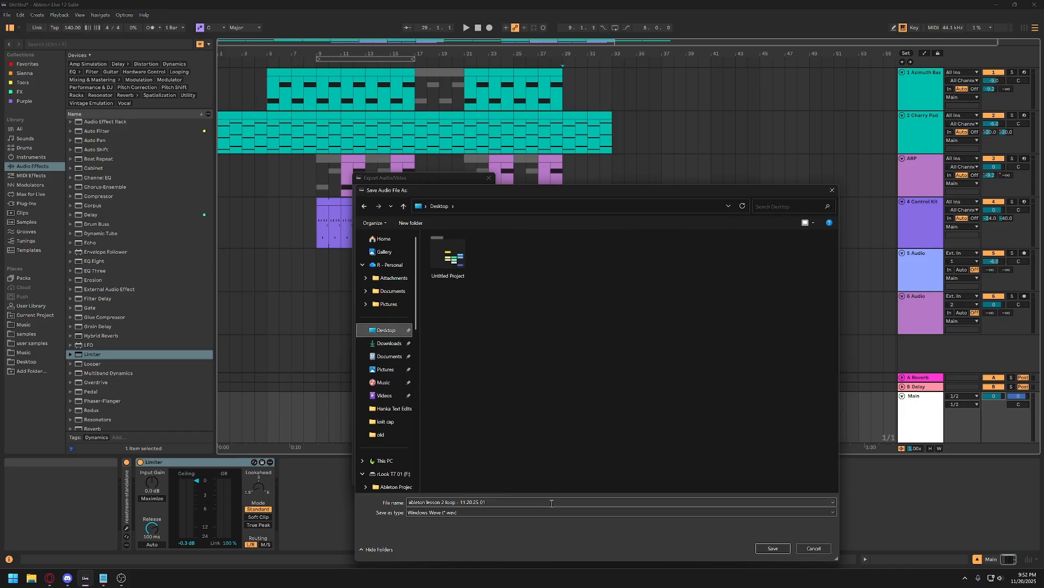
pyautogui.click(505, 502)
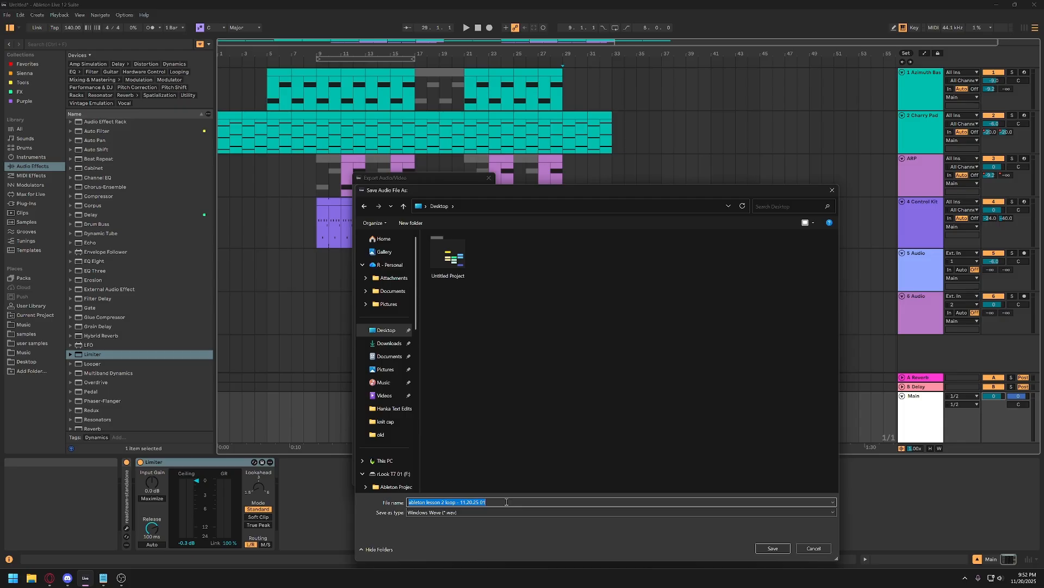
pyautogui.click(505, 501)
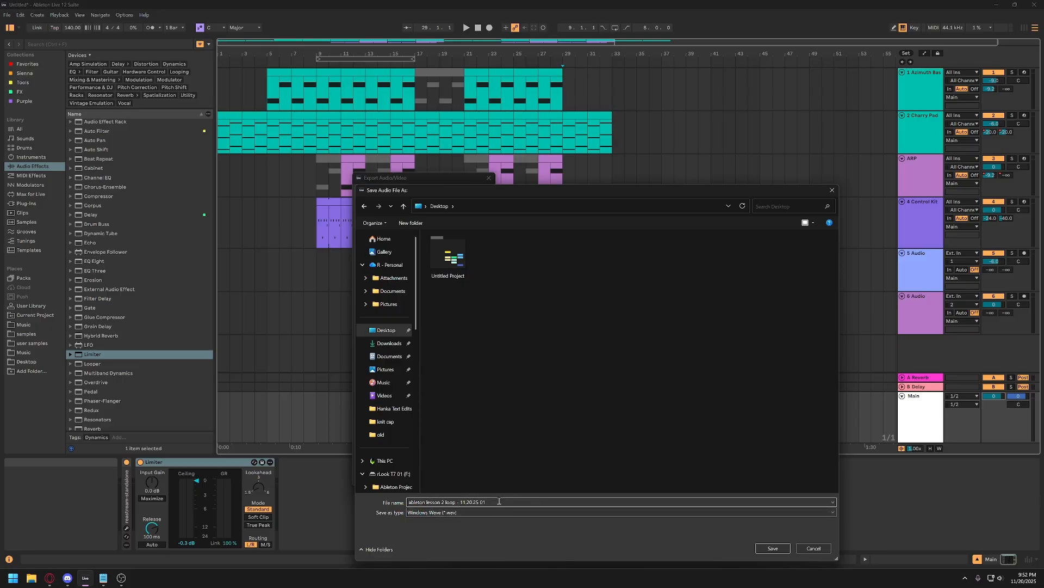
pyautogui.click(772, 547)
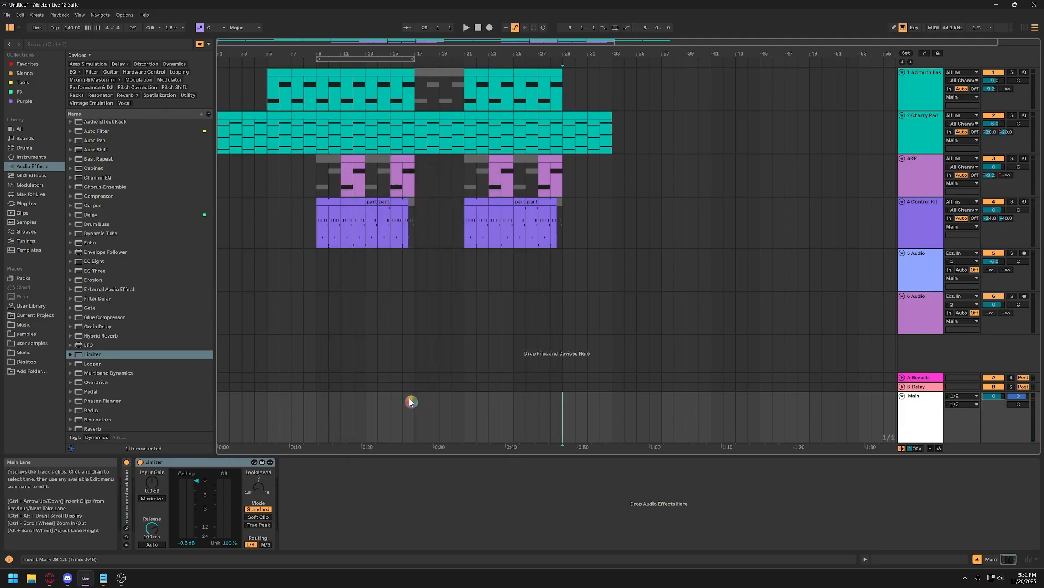
# Select all tracks from 1 Azimuth Bass to 6 Audio and fold them together.
pyautogui.click(917, 316)
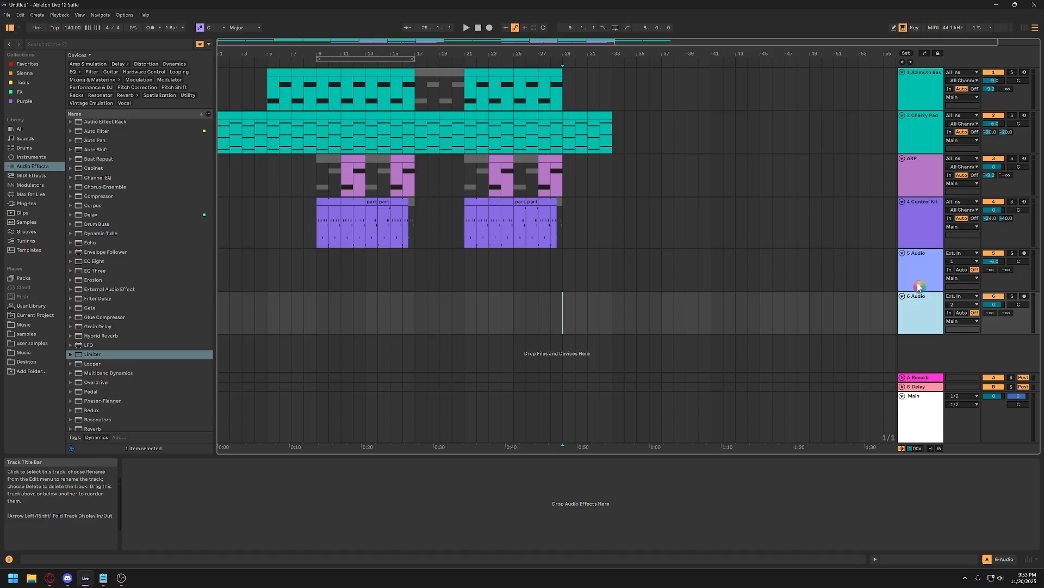
pyautogui.click(908, 301)
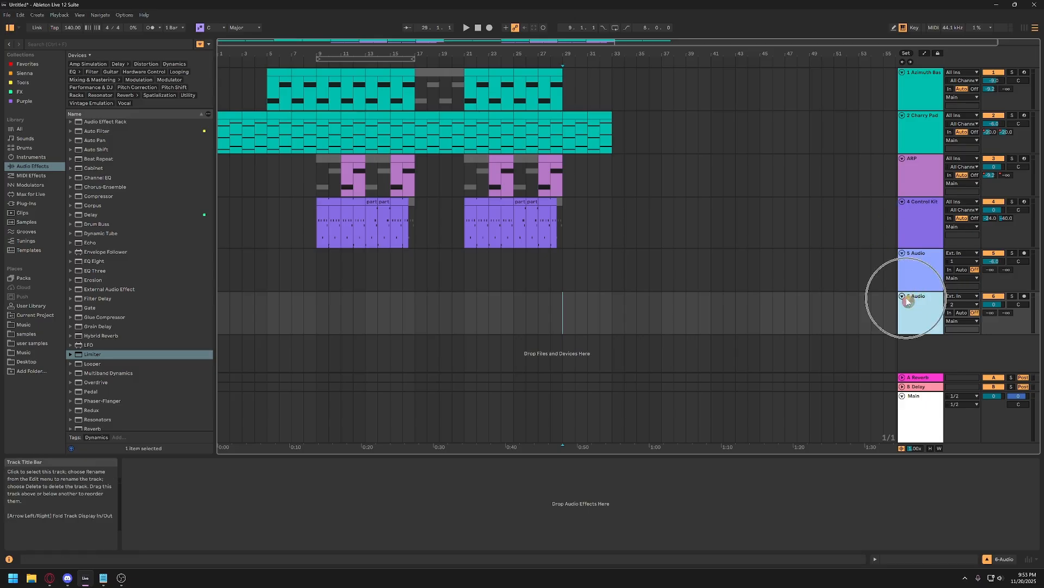
pyautogui.keyDown('shift'); pyautogui.click(918, 87); pyautogui.keyUp('shift')
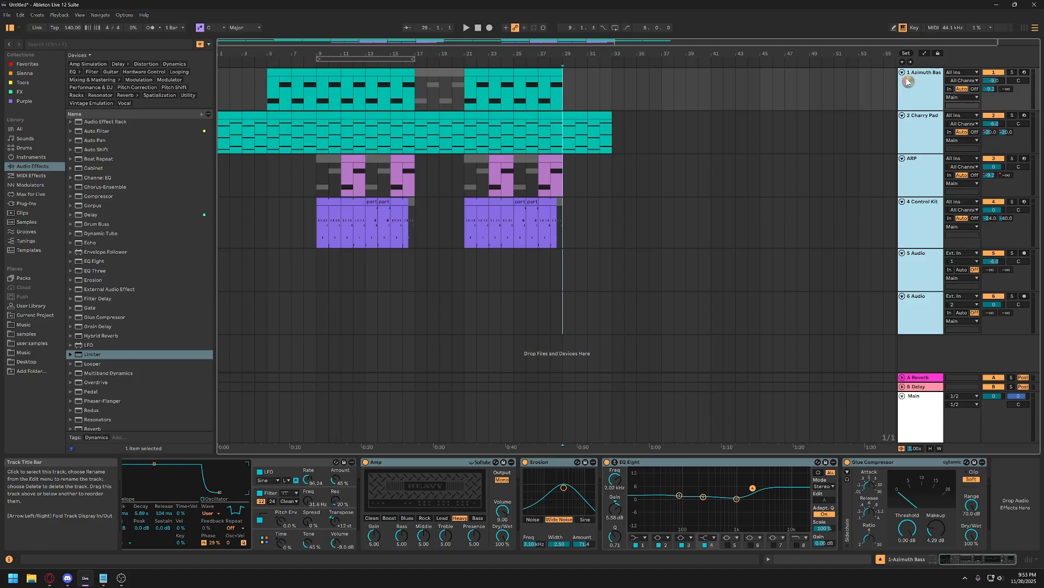
pyautogui.keyDown('alt'); pyautogui.click(903, 74); pyautogui.keyUp('alt')
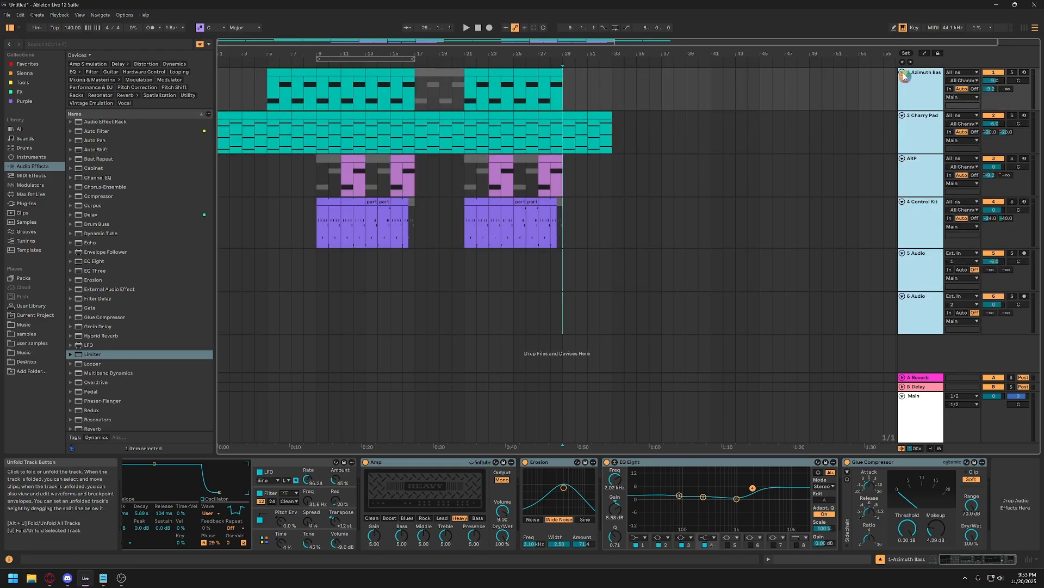
pyautogui.keyDown('alt'); pyautogui.click(904, 75); pyautogui.keyUp('alt')
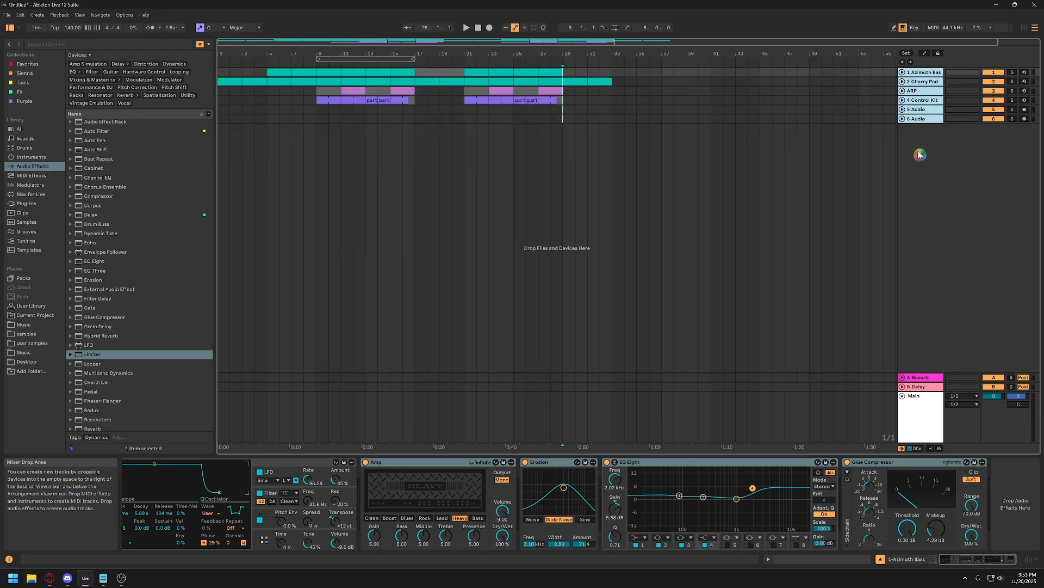
# Unfold only the 6 Audio track and increase its height to about double.
pyautogui.click(920, 120)
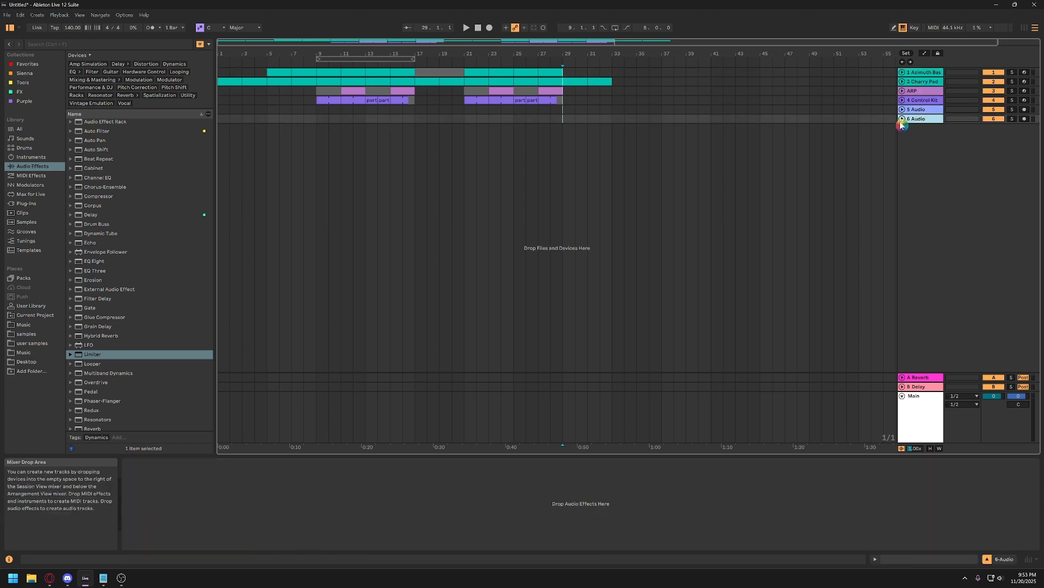
pyautogui.click(902, 118)
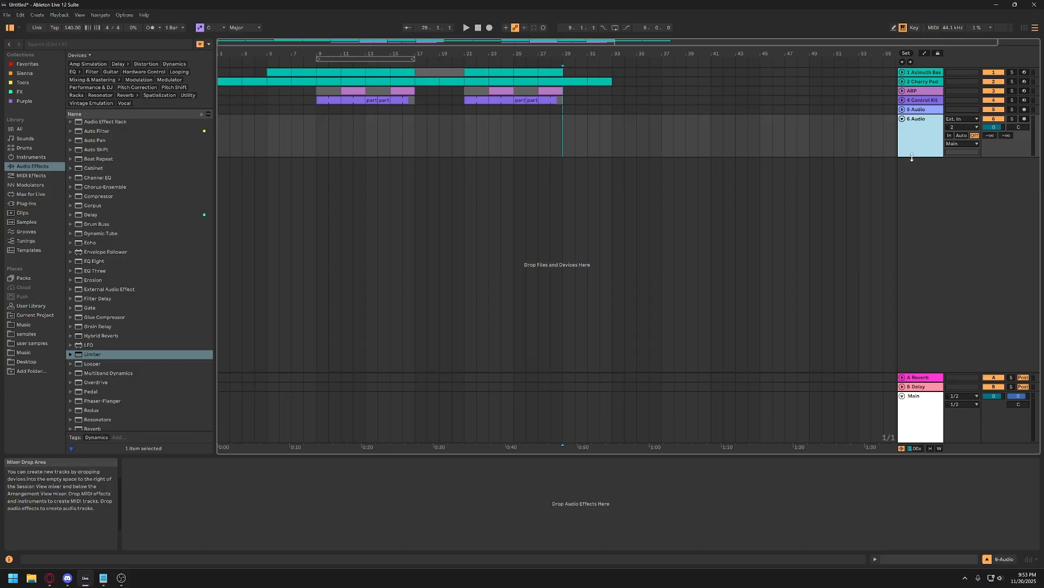
pyautogui.moveTo(912, 157); pyautogui.dragTo(913, 207)
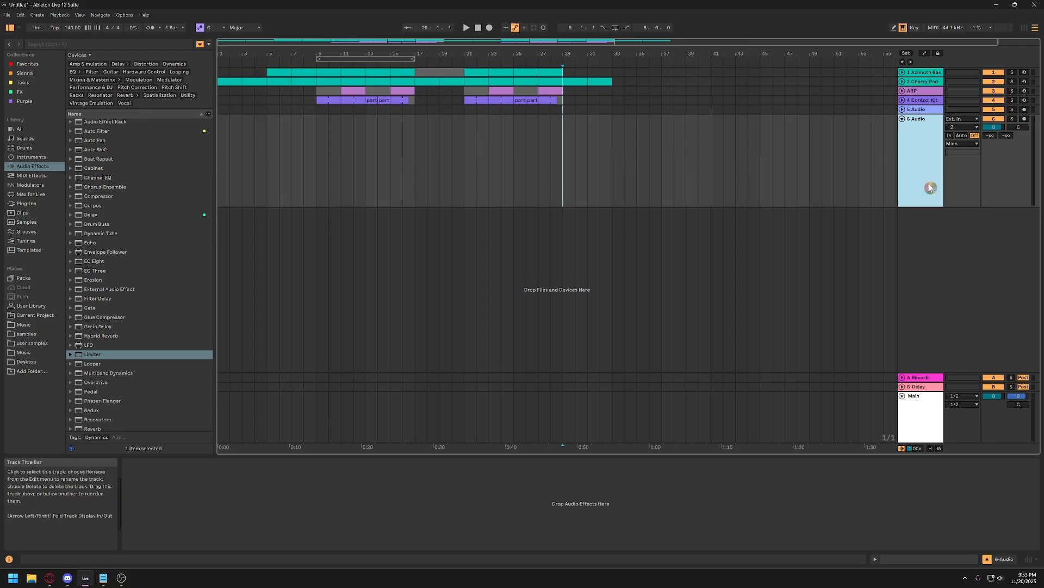
# Solo the 6 Audio track and place the insert marker at bar 1 on it.
pyautogui.click(1013, 120)
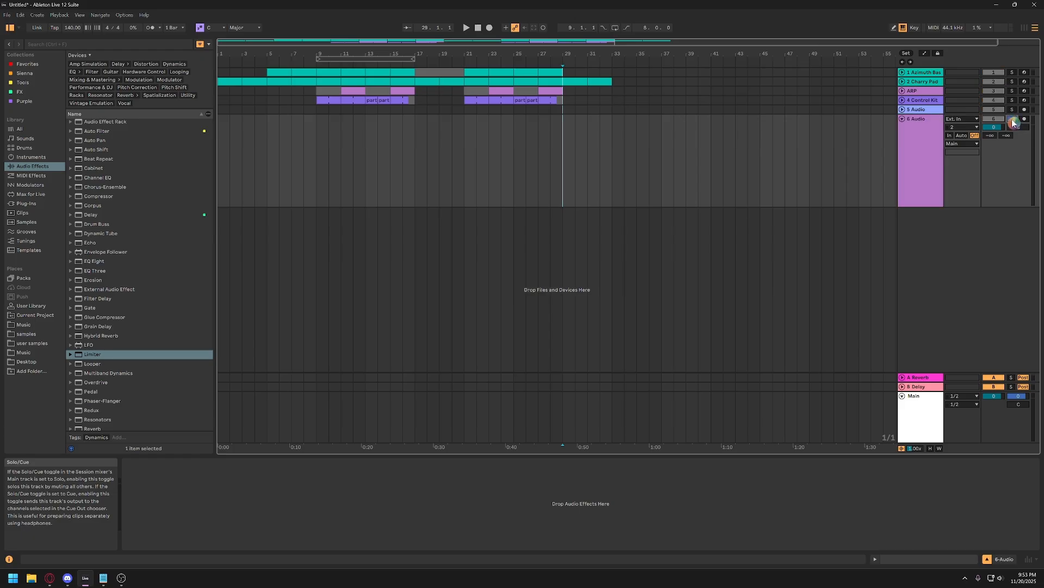
pyautogui.click(1013, 122)
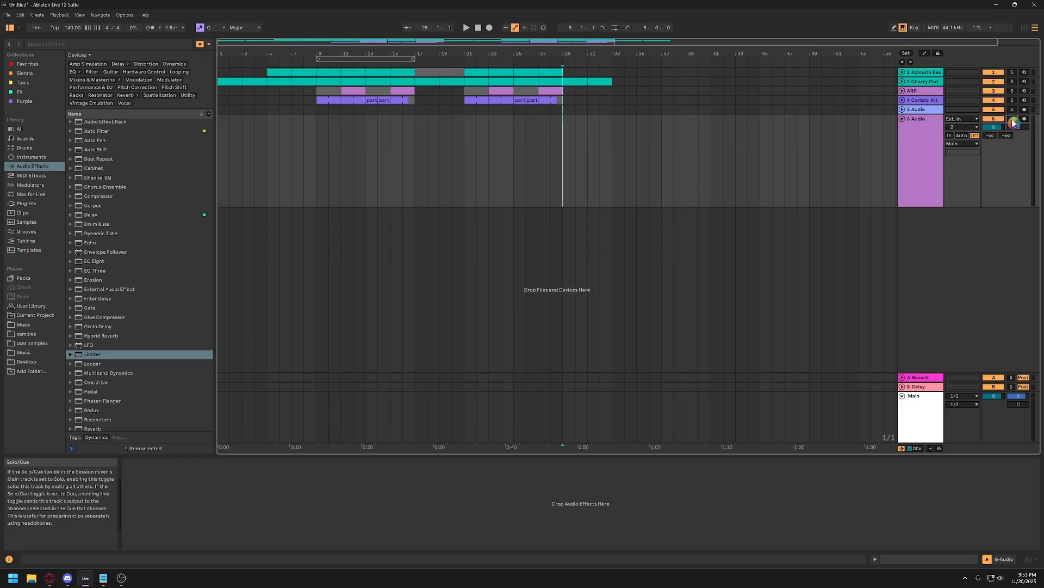
pyautogui.click(1013, 122)
pyautogui.click(927, 146)
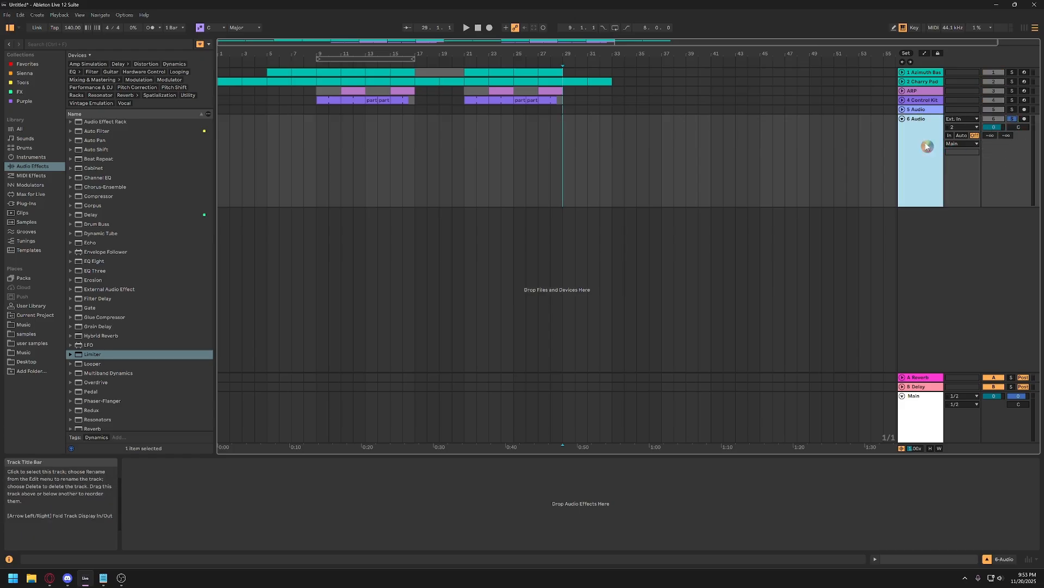
pyautogui.click(220, 177)
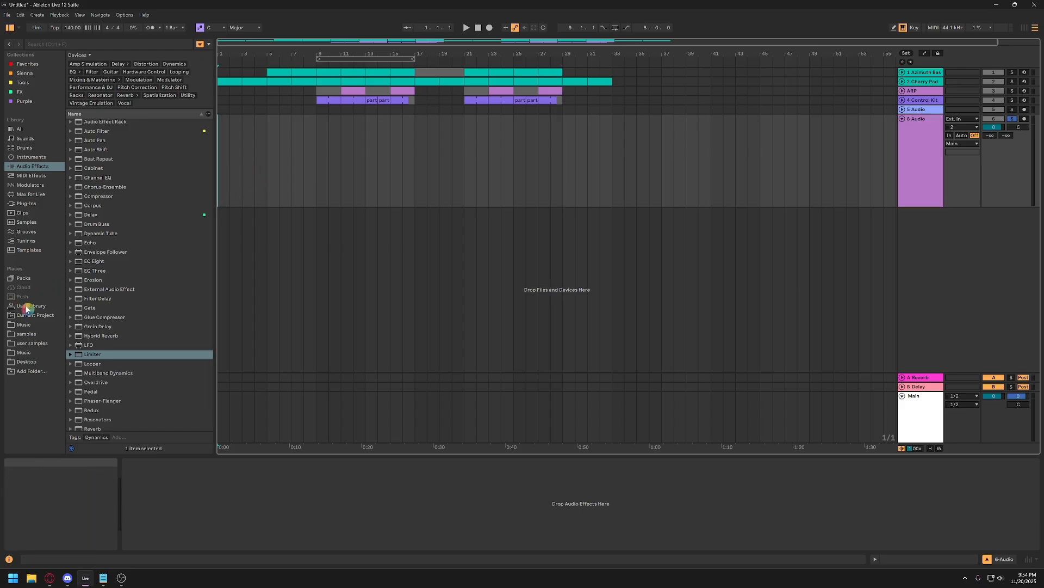
# Show the Desktop folder, locate "ableton lesson 2 loop - 11.20.25 01" in File Explorer and import it onto the 6 Audio track.
pyautogui.click(13, 364)
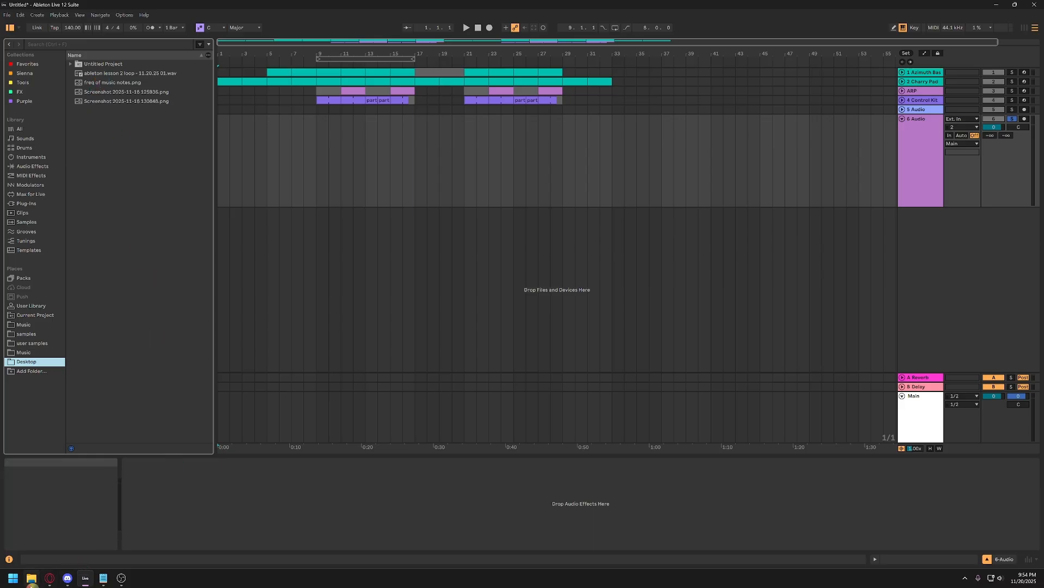
pyautogui.click(31, 577)
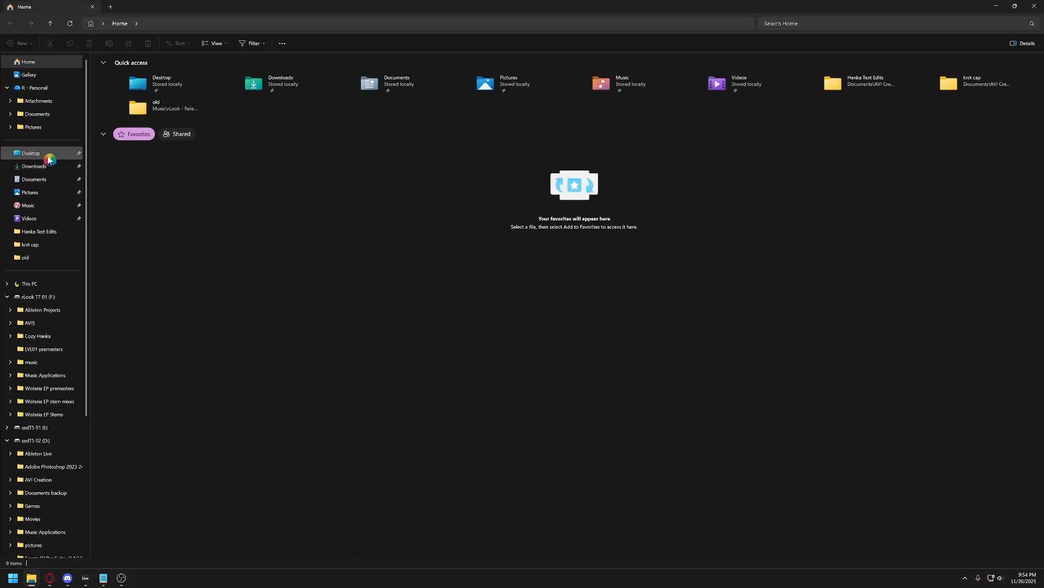
pyautogui.click(48, 153)
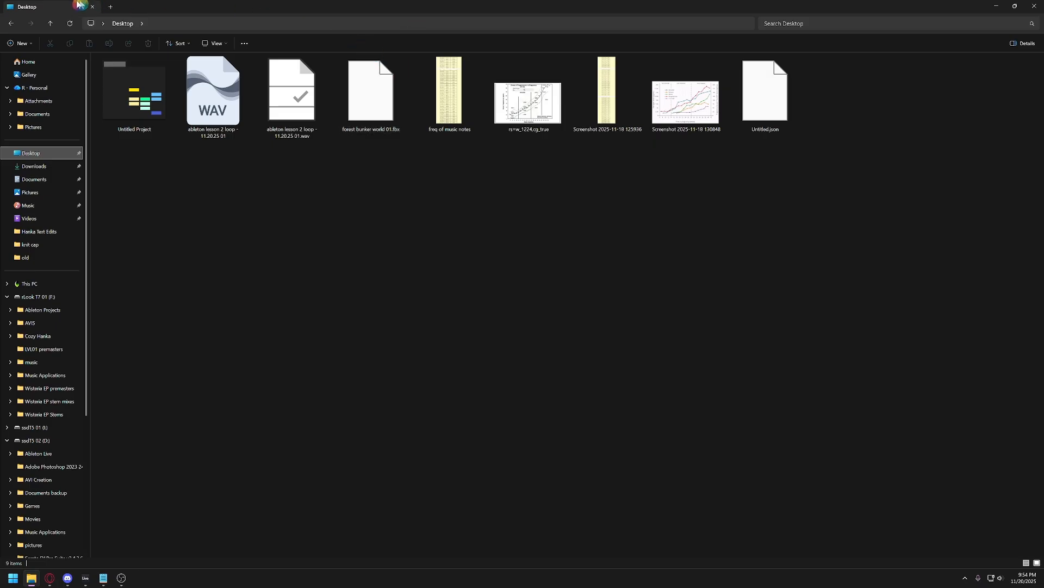
pyautogui.moveTo(935, 7); pyautogui.dragTo(846, 211)
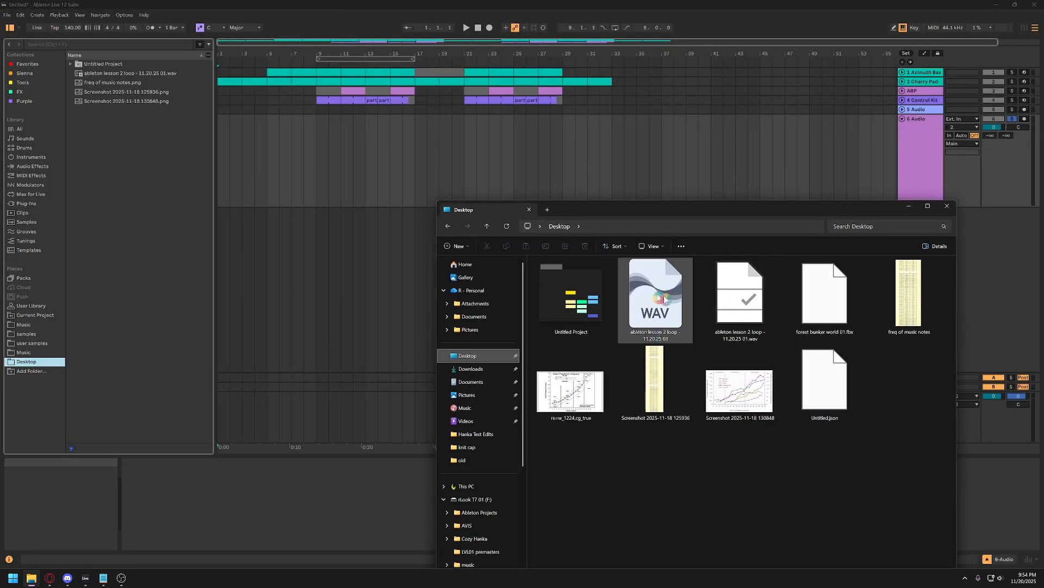
pyautogui.moveTo(663, 298); pyautogui.dragTo(277, 163)
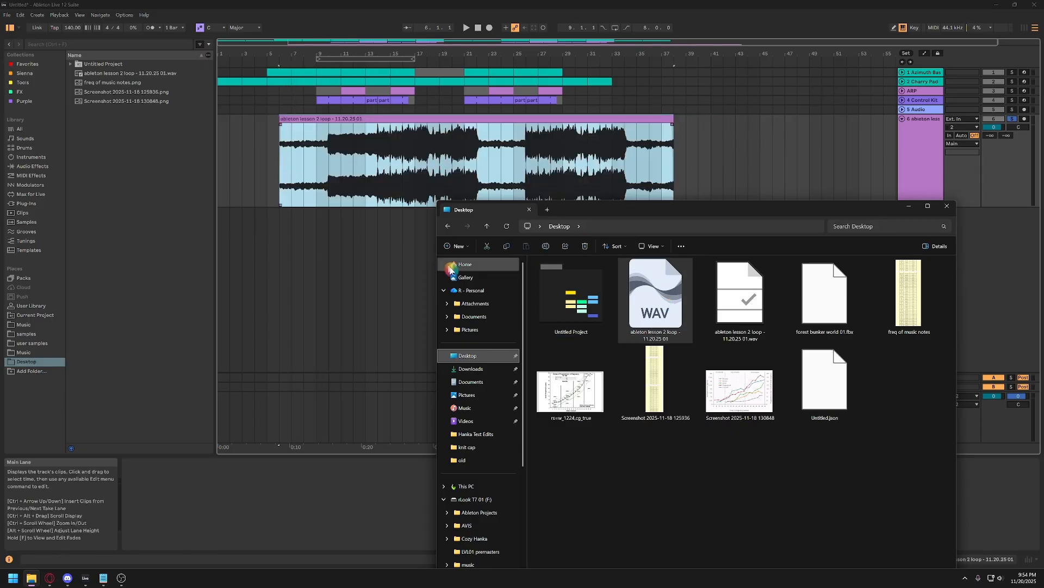
# Return to Ableton Live, place the same WAV from its browser onto track 6, and move the clip to start at bar 1.
pyautogui.click(925, 161)
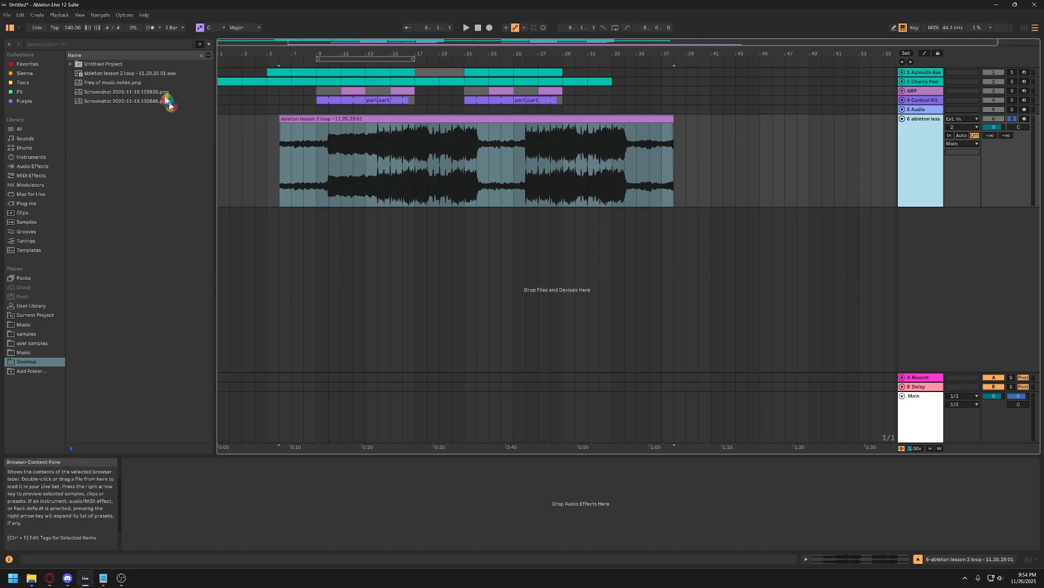
pyautogui.moveTo(128, 73); pyautogui.dragTo(285, 142)
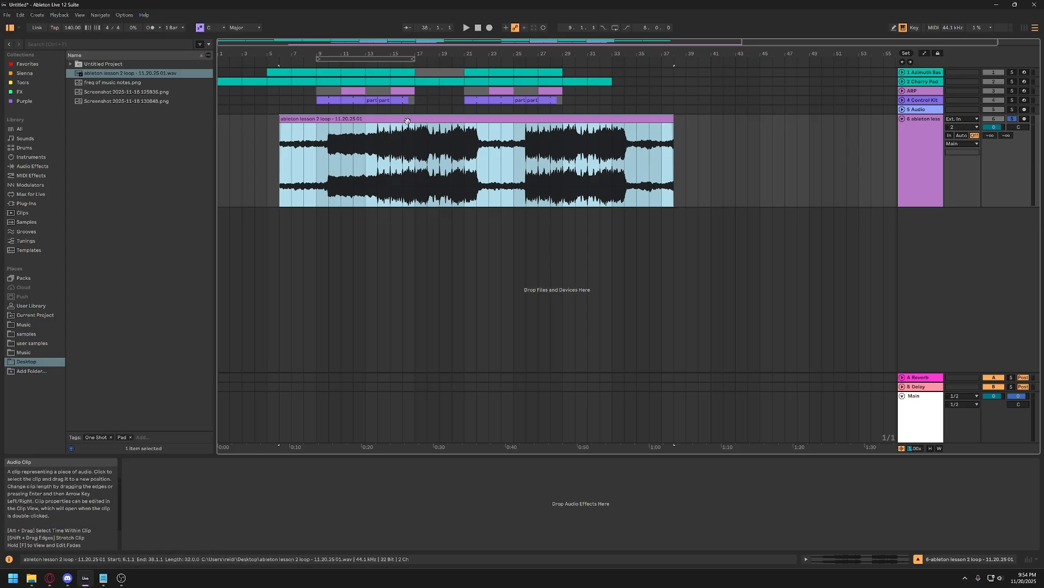
pyautogui.moveTo(414, 121); pyautogui.dragTo(354, 132)
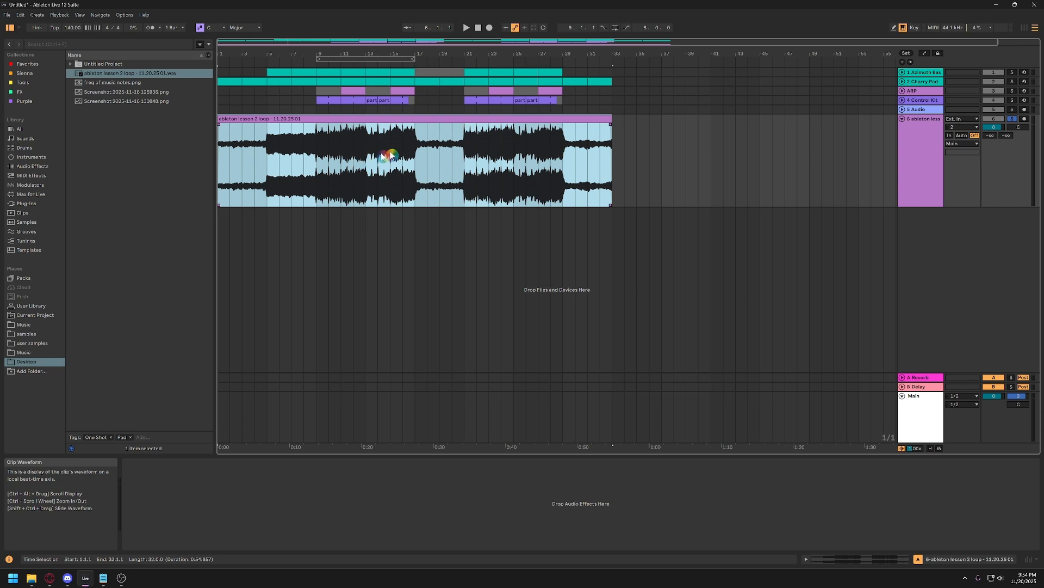
# Play the soloed WAV clip from the beginning, jump to bars 5, 9 and 14 to audition them, and stop playback.
pyautogui.click(1012, 119)
pyautogui.click(573, 182)
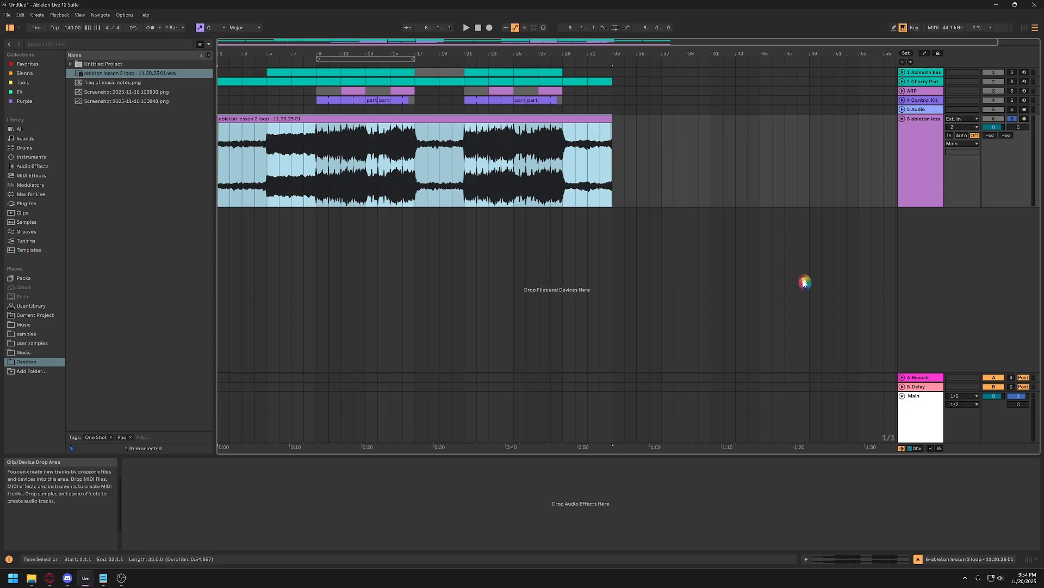
pyautogui.press('space')
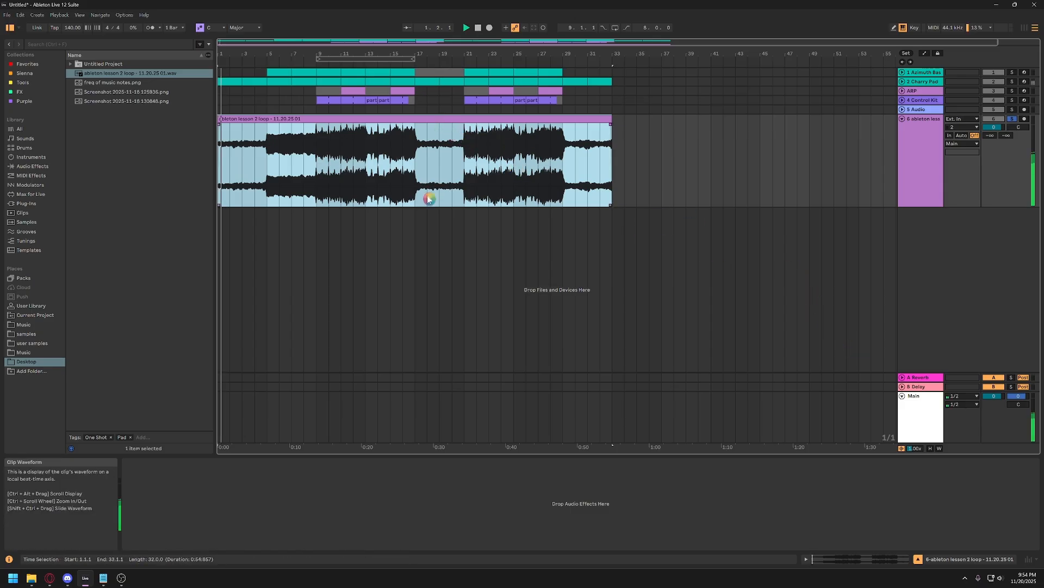
pyautogui.click(265, 167)
pyautogui.click(315, 174)
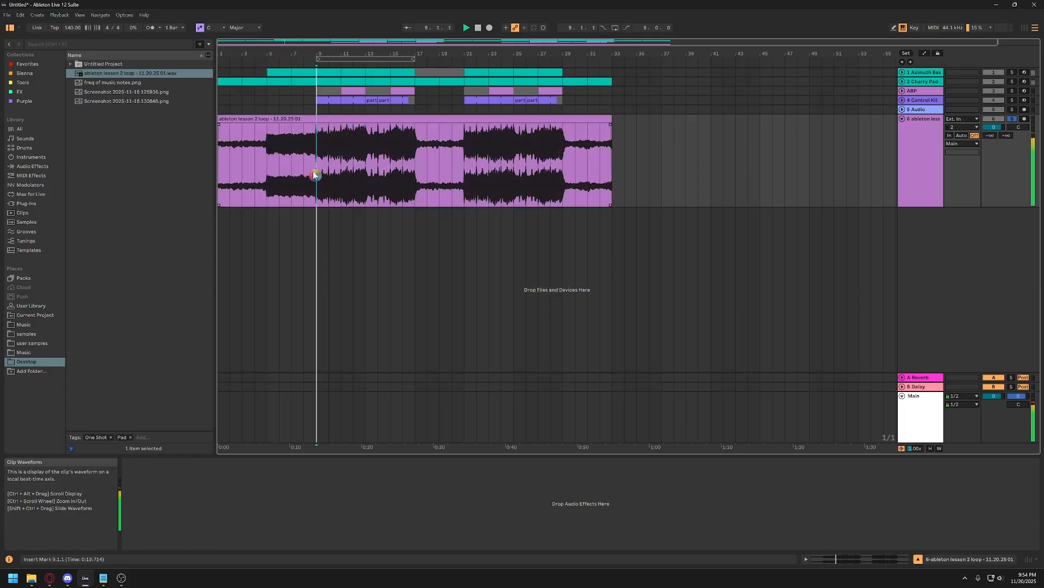
pyautogui.click(376, 194)
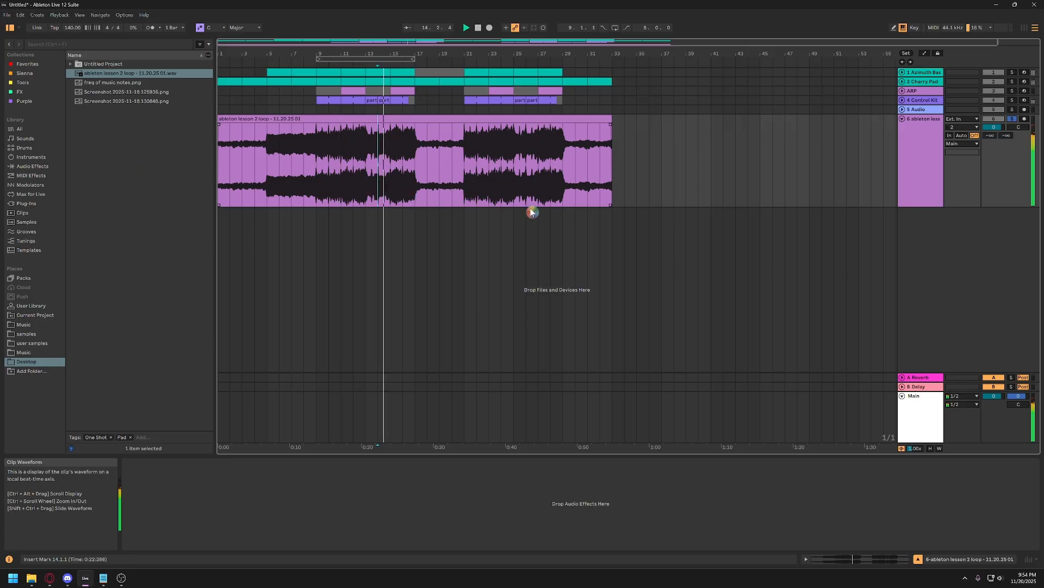
pyautogui.press('space')
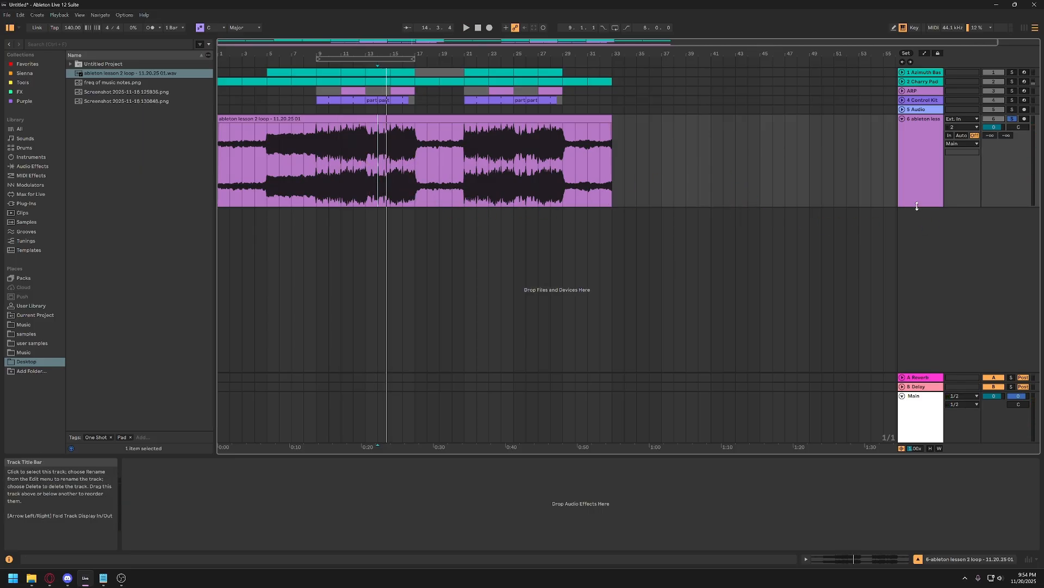
# Increase the height of the track holding the imported WAV clip slightly.
pyautogui.moveTo(917, 206); pyautogui.dragTo(918, 215)
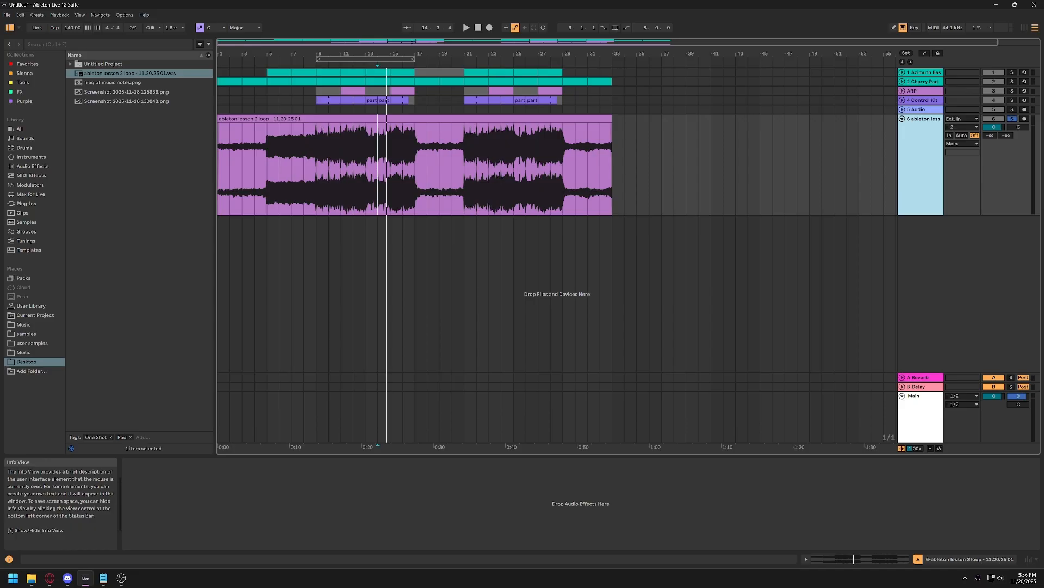
pyautogui.hotkey('alt', 'Tab')
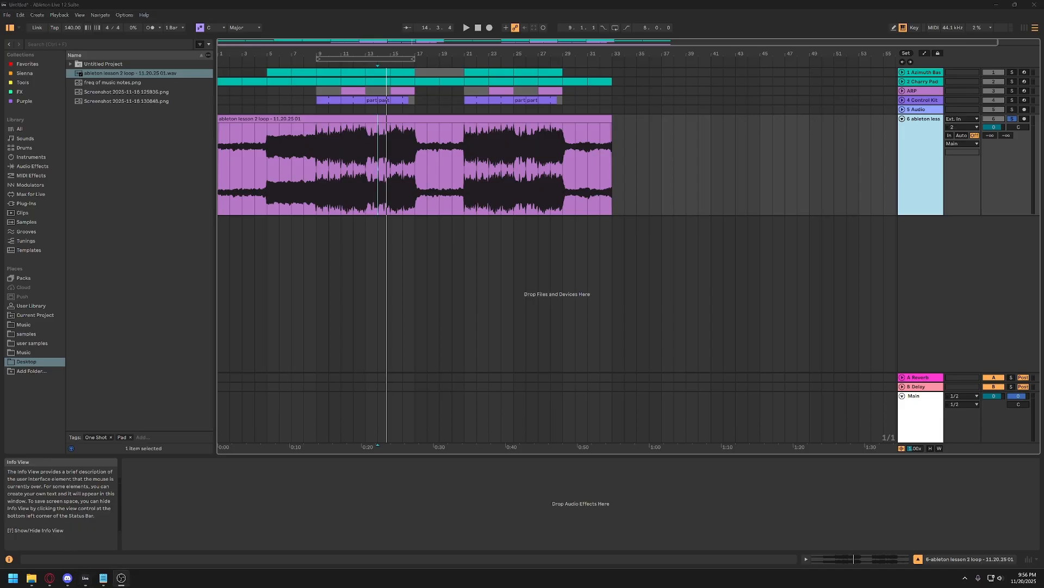